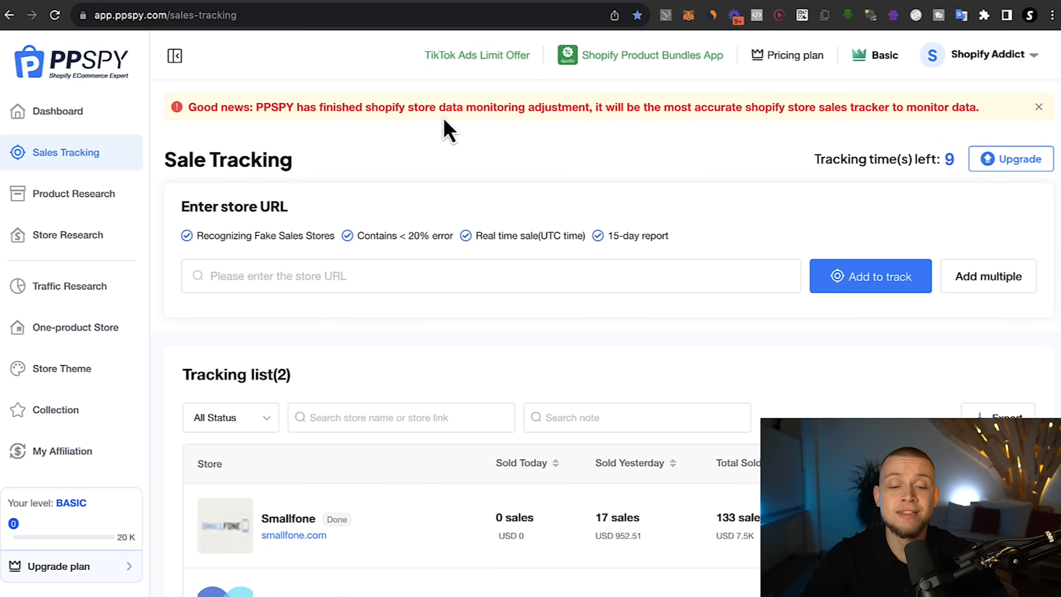
{"action": "mouse_move", "coordinate": [195, 107]}
{"action": "left_mouse_down"}
{"action": "mouse_move", "coordinate": [919, 138]}
{"action": "mouse_move", "coordinate": [967, 113]}
{"action": "mouse_move", "coordinate": [187, 111]}
{"action": "left_mouse_up"}
{"action": "left_click", "coordinate": [994, 122]}
{"action": "left_click", "coordinate": [621, 204]}
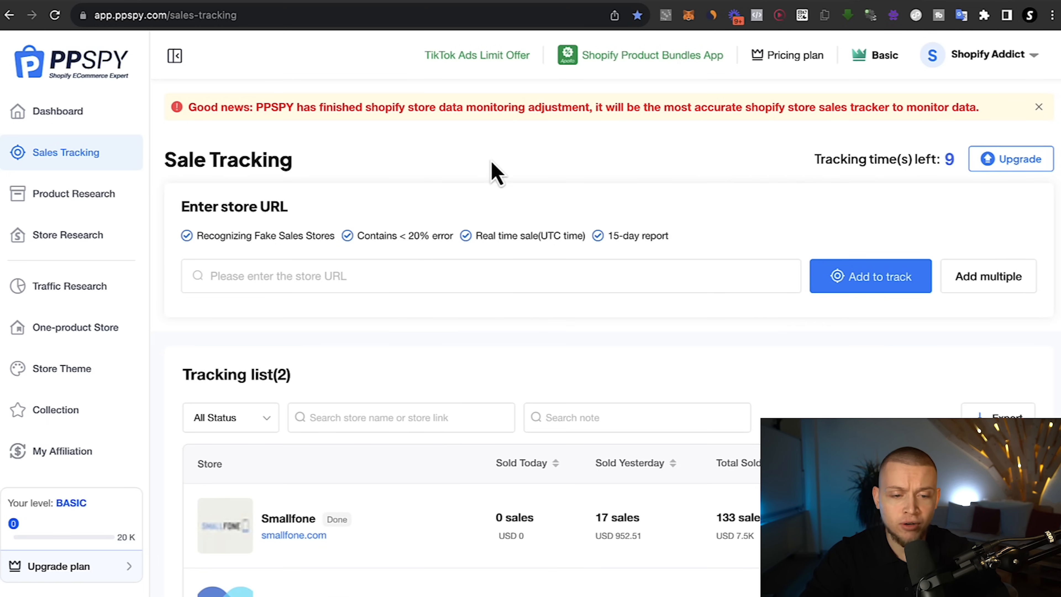
{"action": "mouse_move", "coordinate": [198, 235]}
{"action": "left_mouse_down"}
{"action": "mouse_move", "coordinate": [337, 245]}
{"action": "mouse_move", "coordinate": [192, 244]}
{"action": "left_mouse_up"}
{"action": "left_click", "coordinate": [337, 246]}
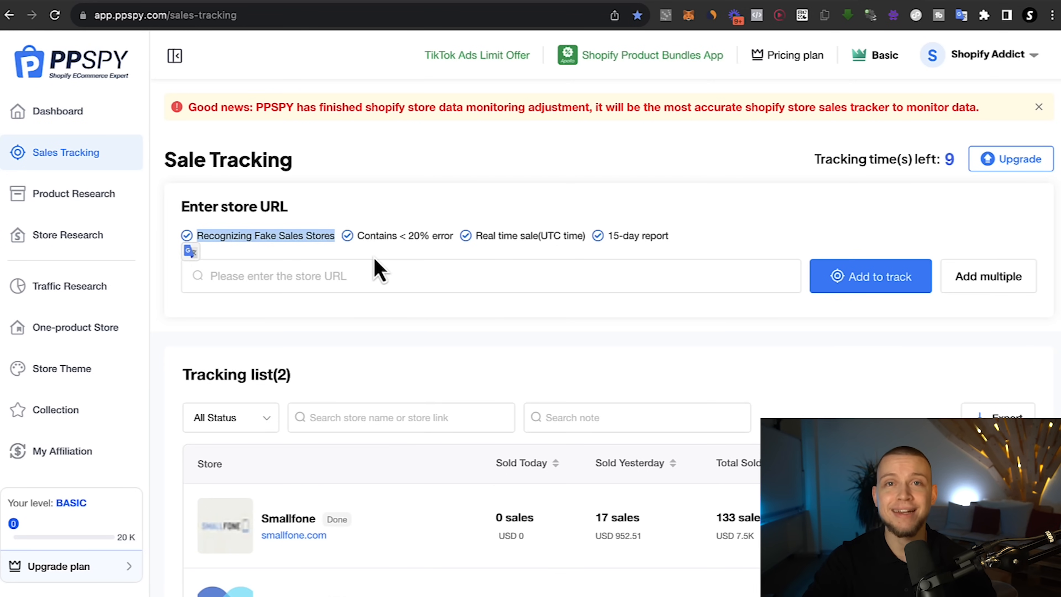
Step: Add gymshark.com to the store tracking list, accepting tracking despite the false sales records notice
{"action": "left_click", "coordinate": [375, 272]}
{"action": "type", "text": "gymshark.com"}
{"action": "left_click_drag", "start_coordinate": [485, 280], "coordinate": [208, 277]}
{"action": "left_click", "coordinate": [829, 351]}
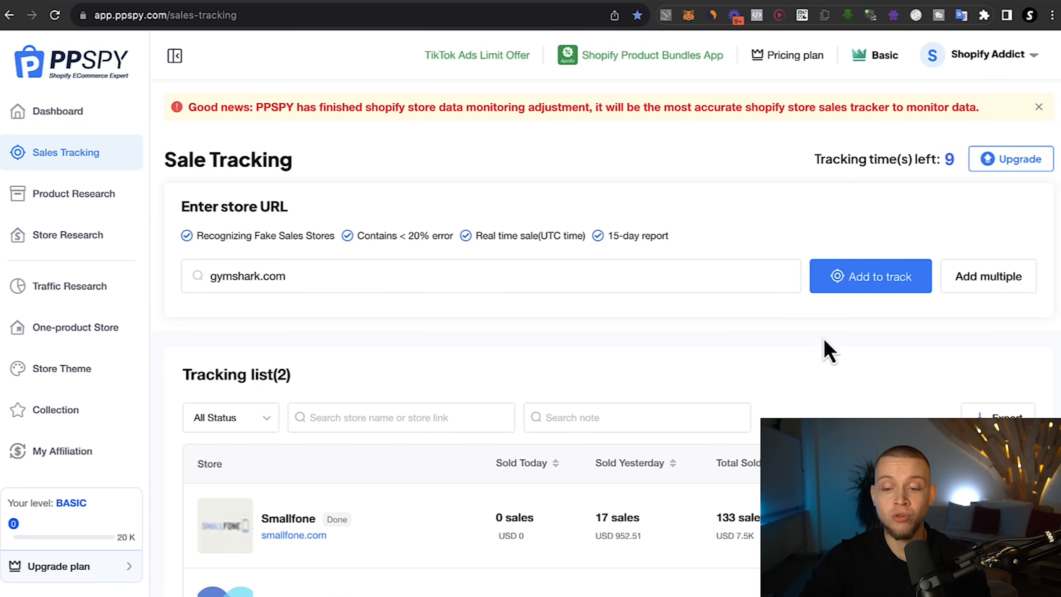
{"action": "left_click", "coordinate": [857, 288]}
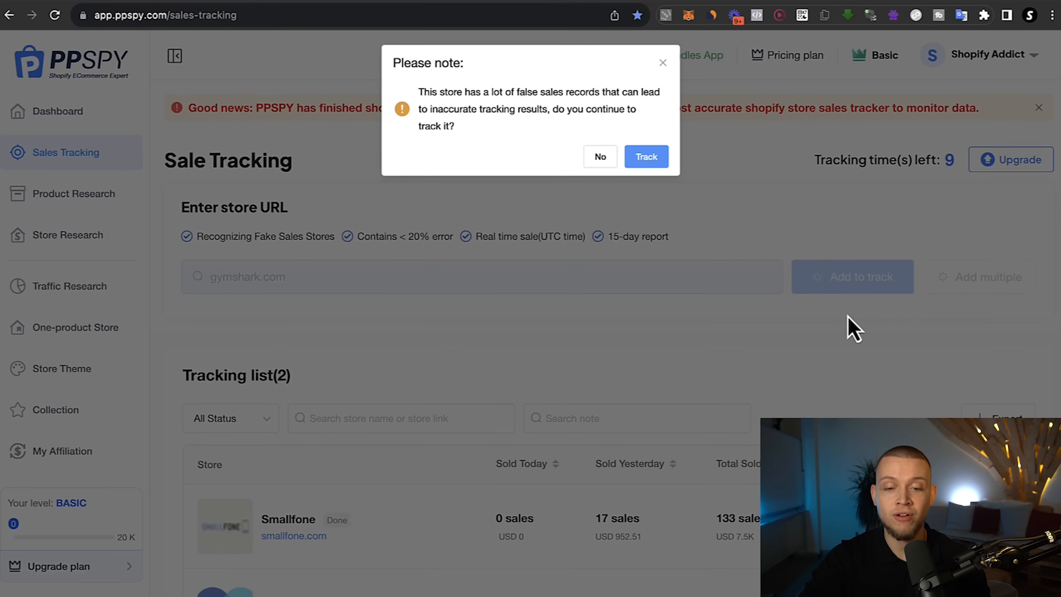
{"action": "left_click", "coordinate": [645, 158]}
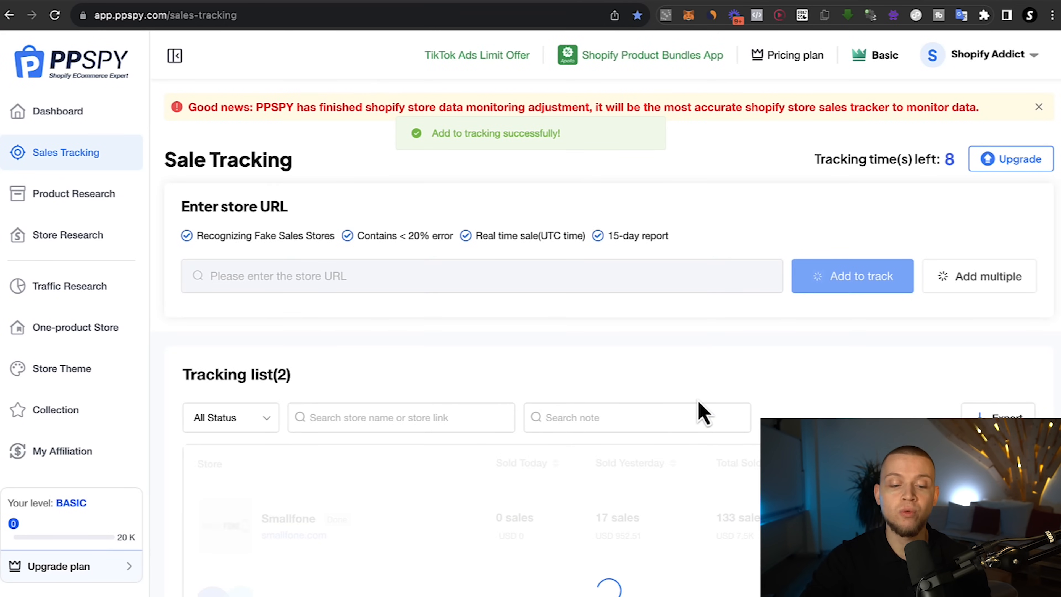
{"action": "scroll", "coordinate": [698, 400], "scroll_direction": "down", "scroll_amount": 1}
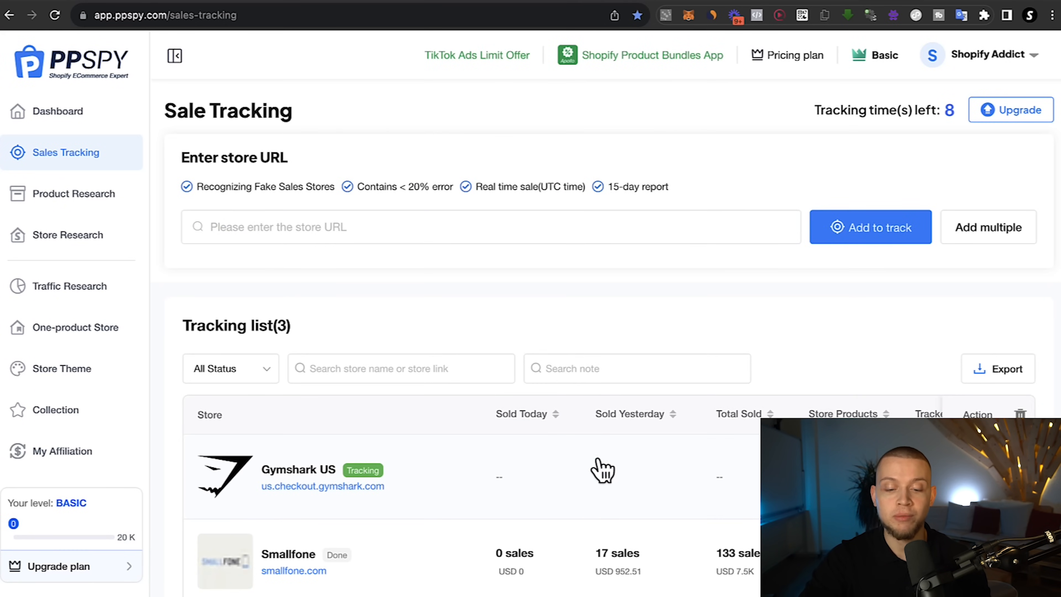
{"action": "scroll", "coordinate": [523, 397], "scroll_direction": "down", "scroll_amount": 3}
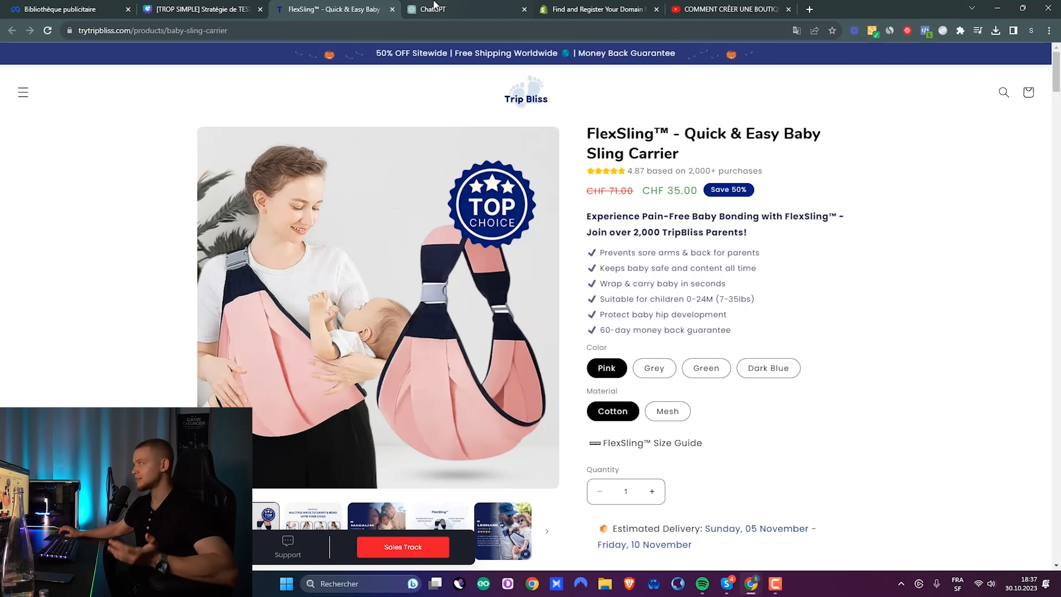
Step: Search Google in a new tab for "voice control chat gpt" and open the Voice Control for ChatGPT page in the Chrome Web Store
{"action": "left_click", "coordinate": [455, 16]}
{"action": "mouse_move", "coordinate": [596, 72]}
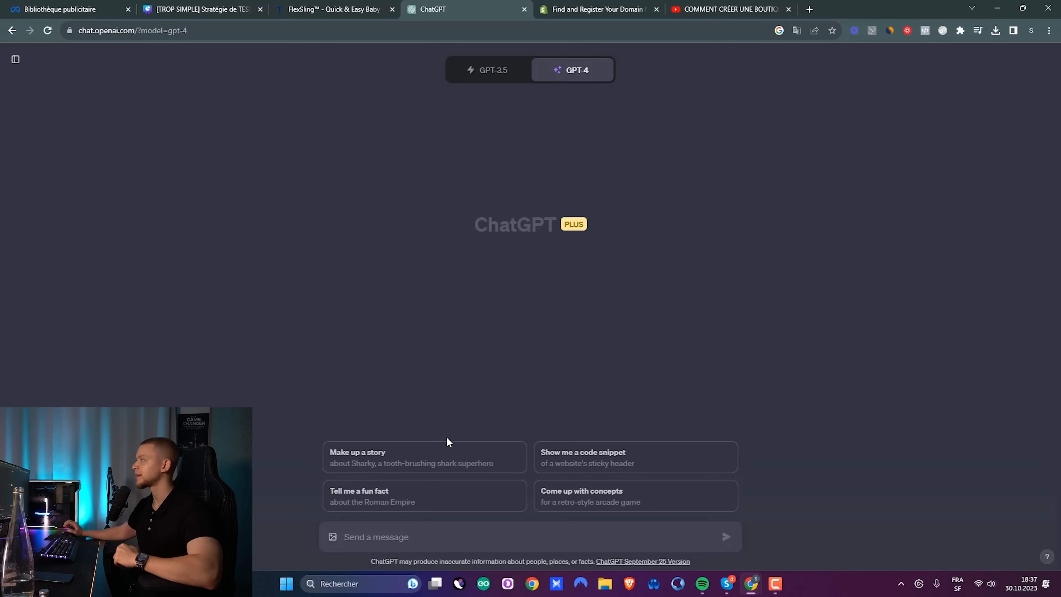
{"action": "left_click", "coordinate": [810, 9]}
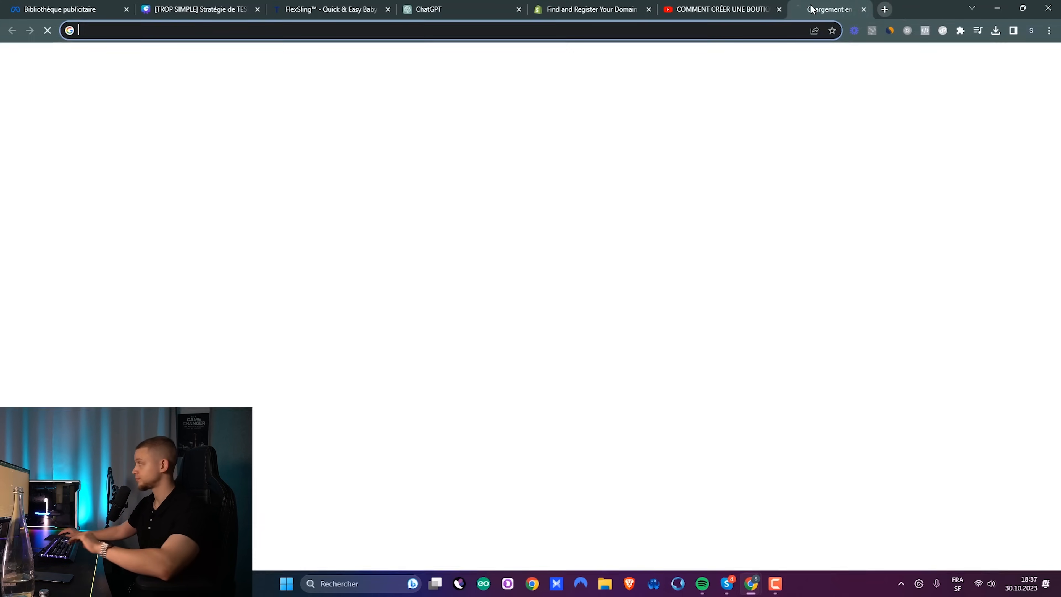
{"action": "type", "text": "voice control chat gpt"}
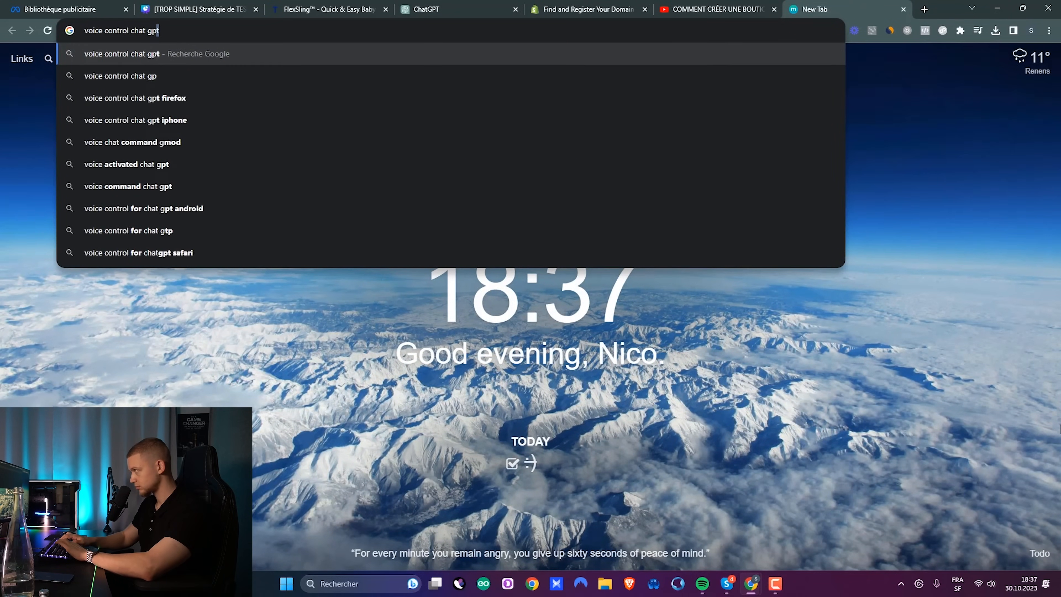
{"action": "key", "text": "Return"}
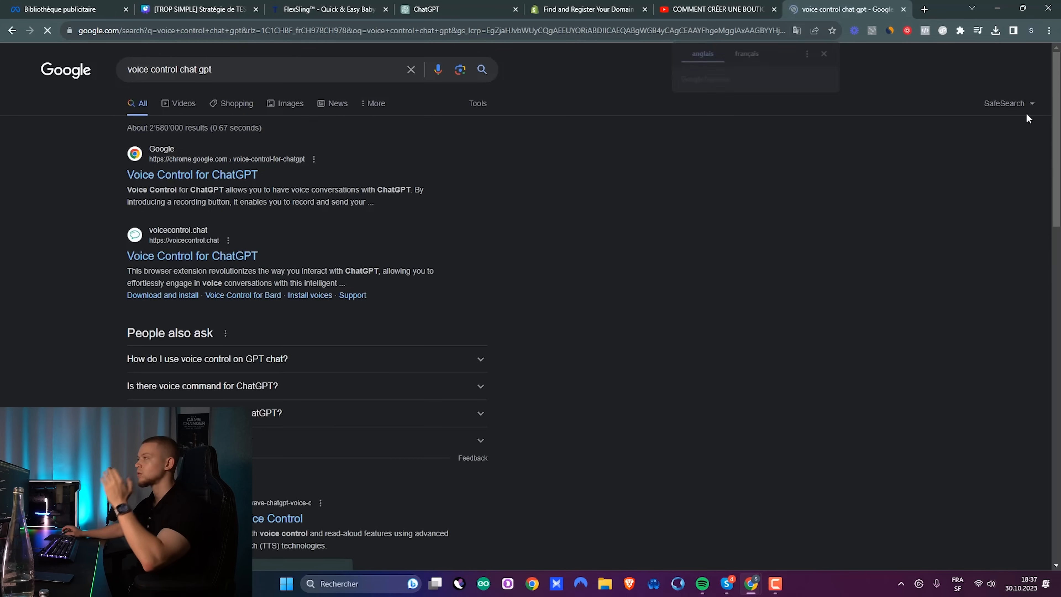
{"action": "left_click", "coordinate": [145, 177]}
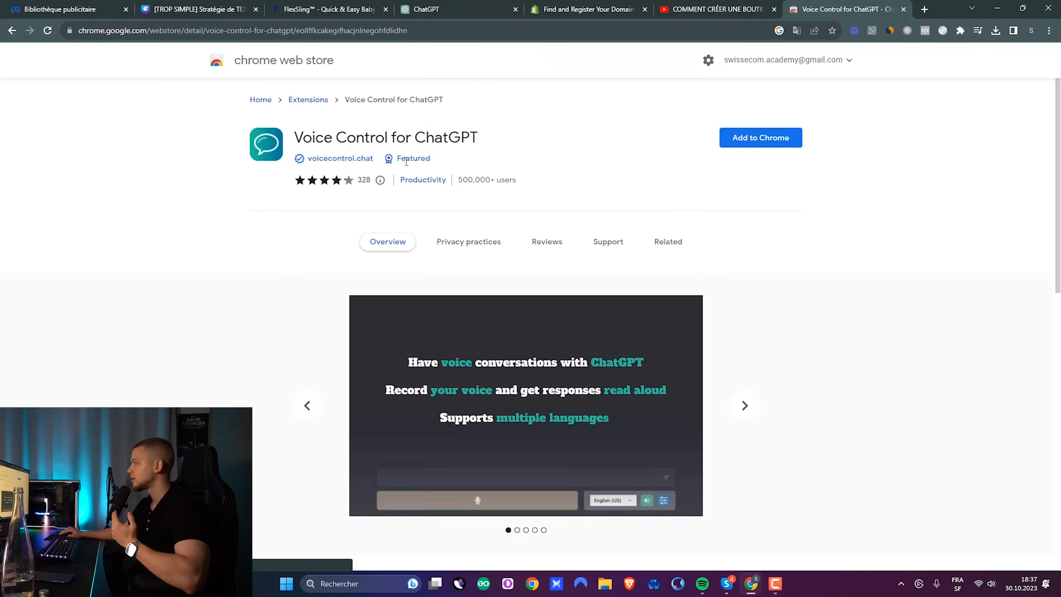
Step: Install the Voice Control for ChatGPT extension in Chrome and reload the ChatGPT page
{"action": "left_click", "coordinate": [754, 142]}
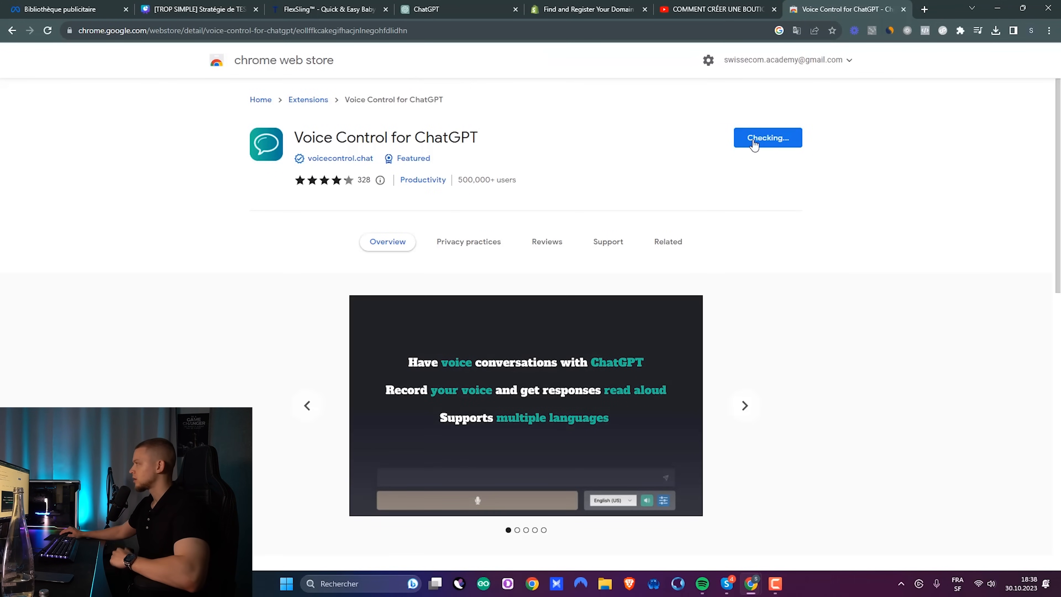
{"action": "left_click", "coordinate": [551, 125]}
{"action": "left_click", "coordinate": [426, 9]}
{"action": "left_click", "coordinate": [48, 30]}
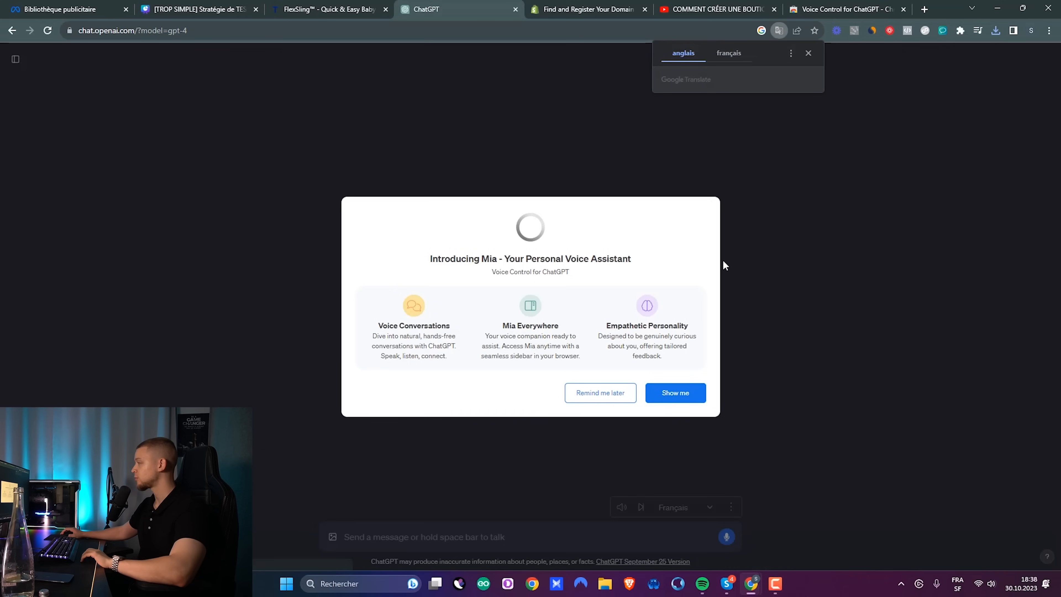
Step: Read the introduction of the Mia voice assistant and dismiss it with the option to be reminded later
{"action": "left_click_drag", "start_coordinate": [428, 261], "coordinate": [633, 256]}
{"action": "left_click_drag", "start_coordinate": [503, 262], "coordinate": [633, 262]}
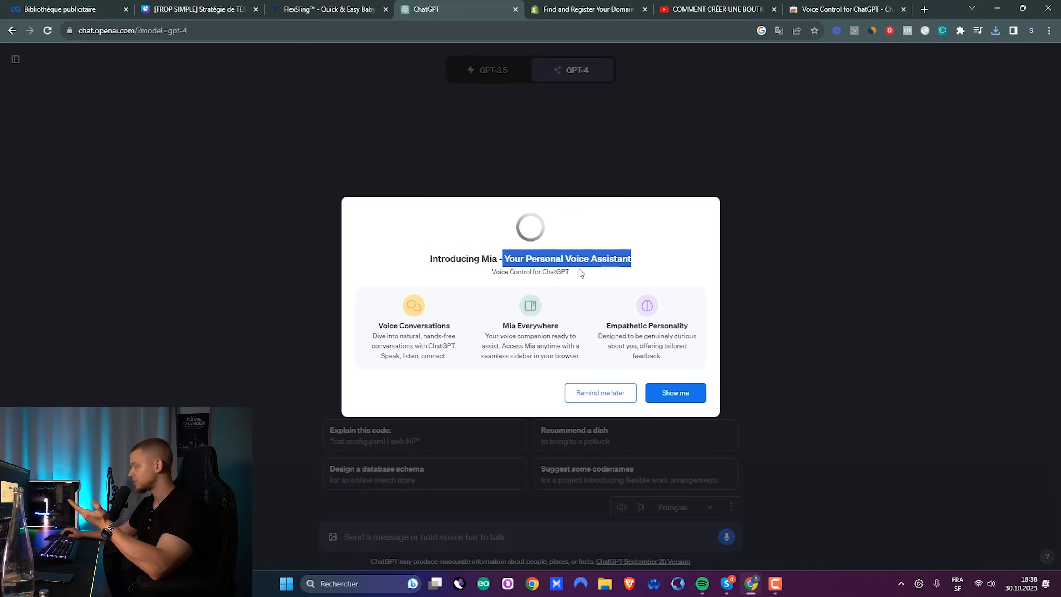
{"action": "left_click", "coordinate": [534, 301]}
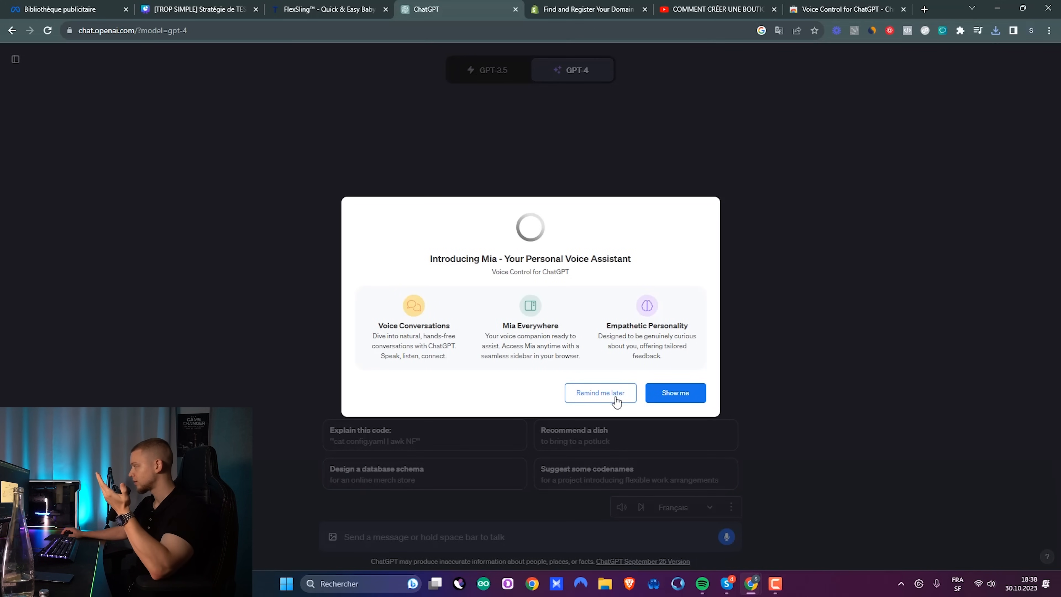
{"action": "left_click", "coordinate": [621, 400]}
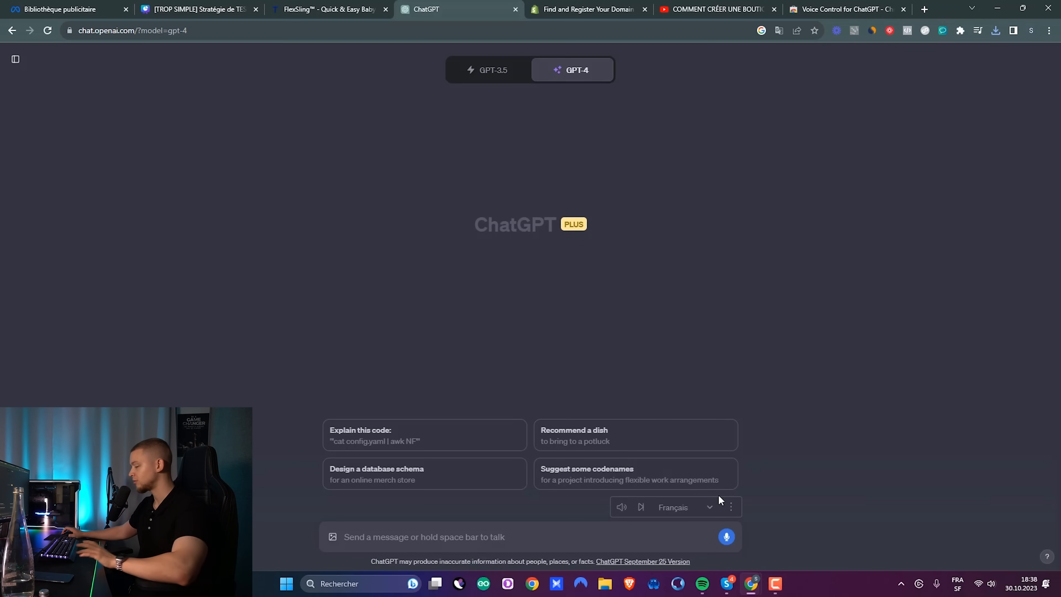
Step: Enlarge the ChatGPT page to 125% and select Français as the voice language
{"action": "key", "text": "ctrl+plus"}
{"action": "key", "text": "ctrl+plus"}
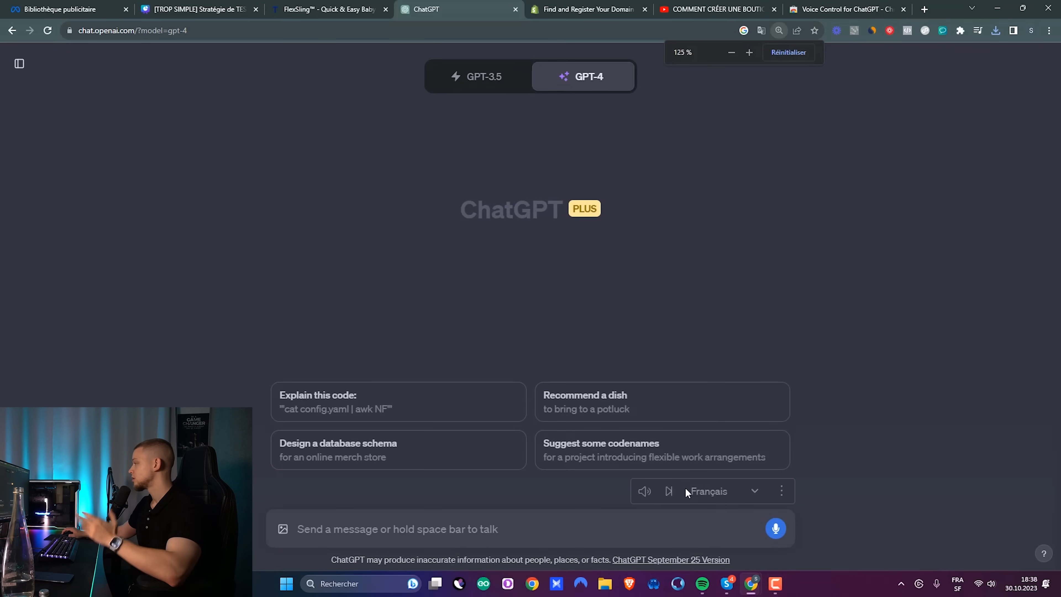
{"action": "left_click", "coordinate": [741, 493]}
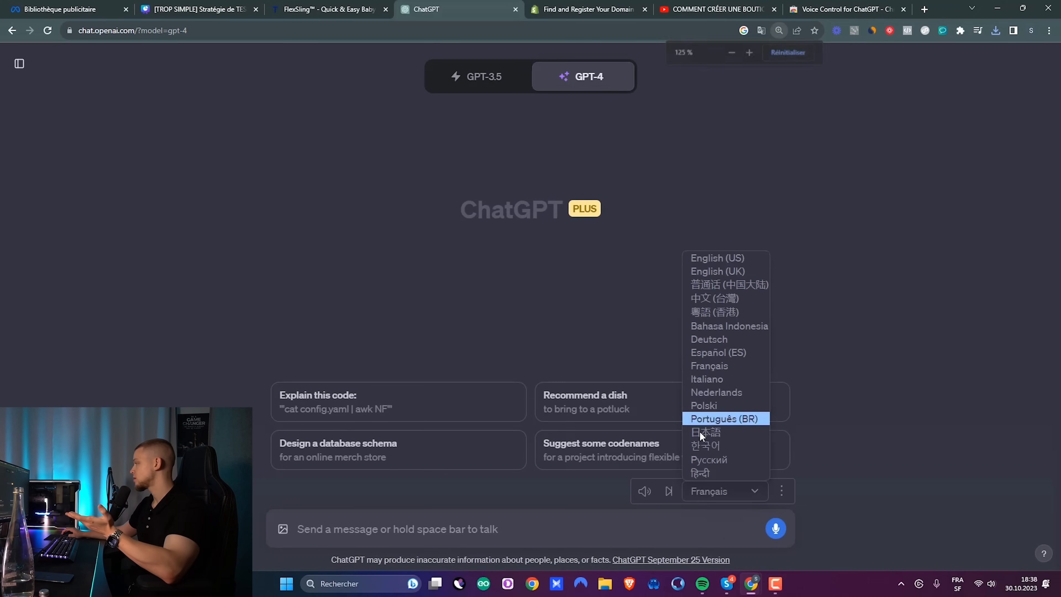
{"action": "left_click", "coordinate": [723, 367]}
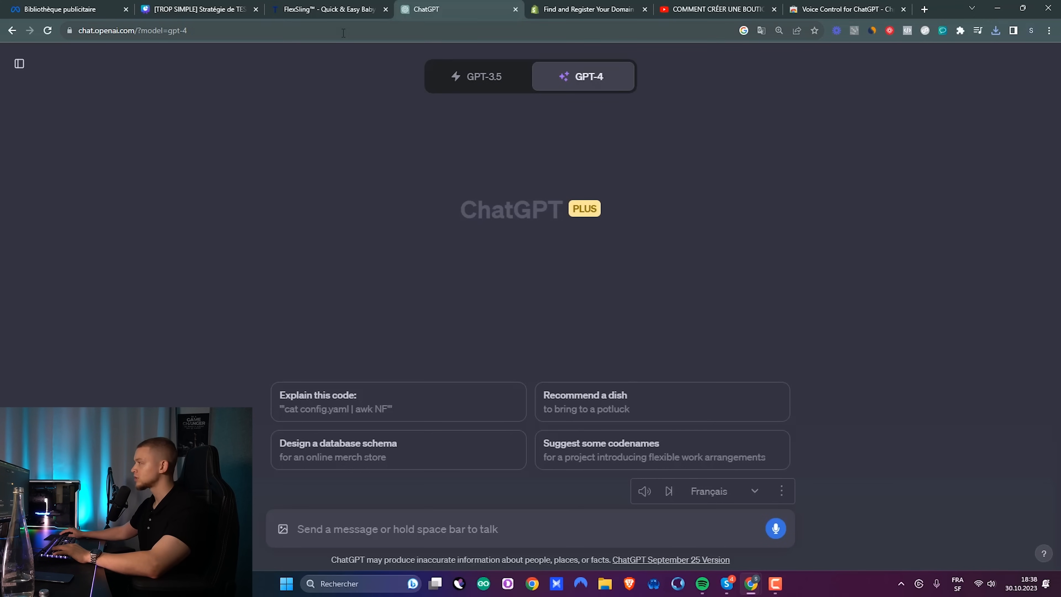
Step: Capture the upper part of the FlexSling product page, from logo to delivery estimate, and paste the screenshot into the ChatGPT message
{"action": "left_click", "coordinate": [310, 10]}
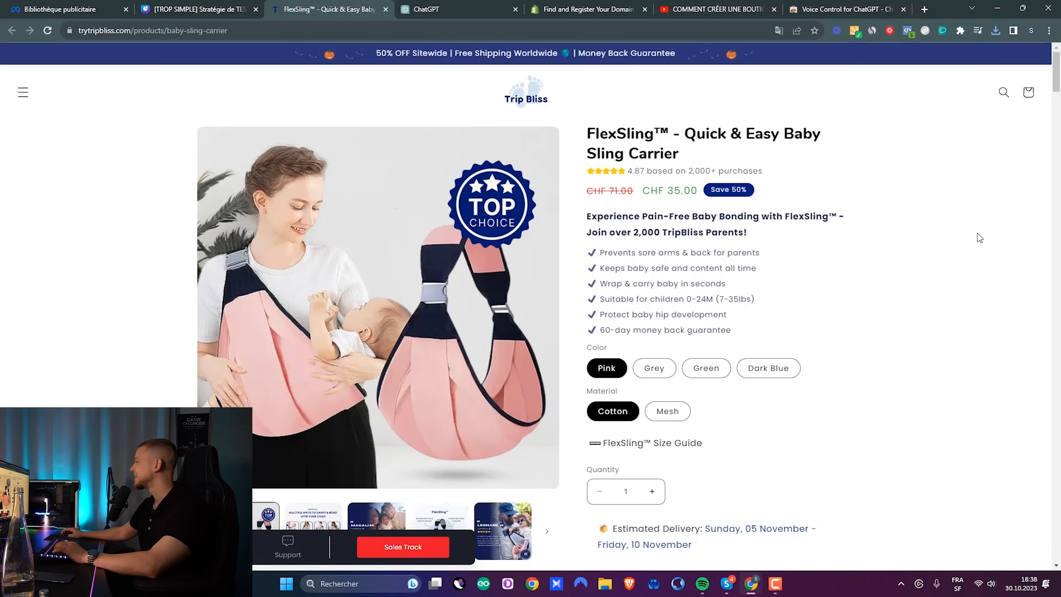
{"action": "key", "text": "shift+super+s"}
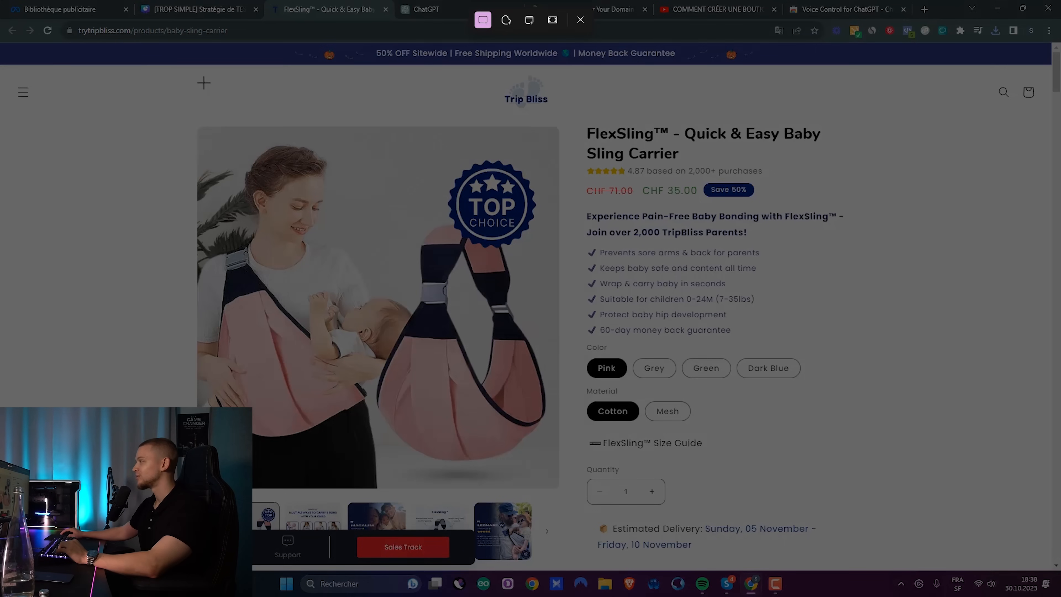
{"action": "left_click_drag", "start_coordinate": [163, 69], "coordinate": [970, 566]}
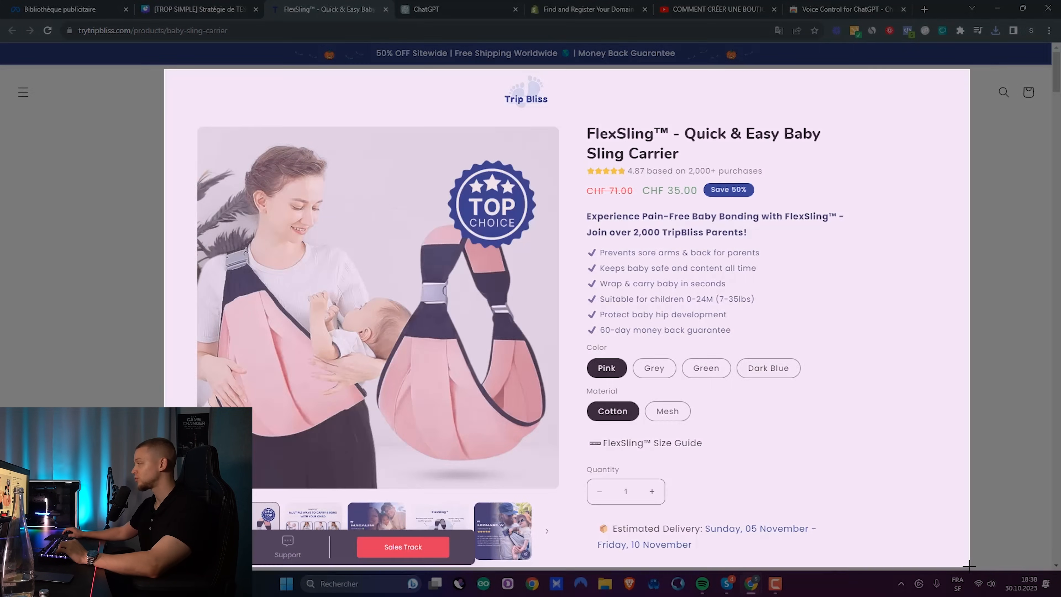
{"action": "left_click", "coordinate": [459, 9]}
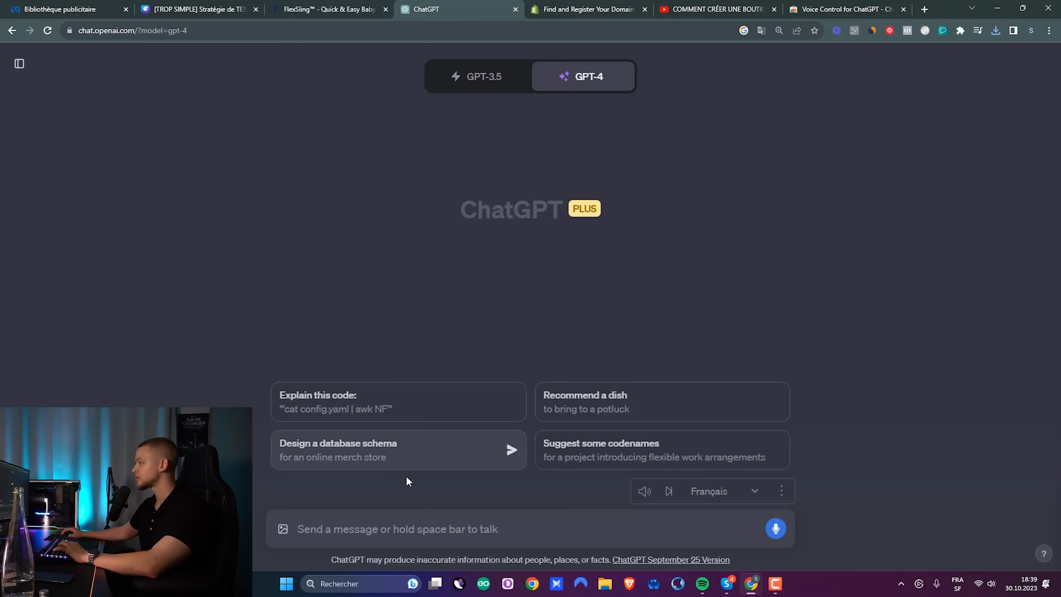
{"action": "key", "text": "ctrl+v"}
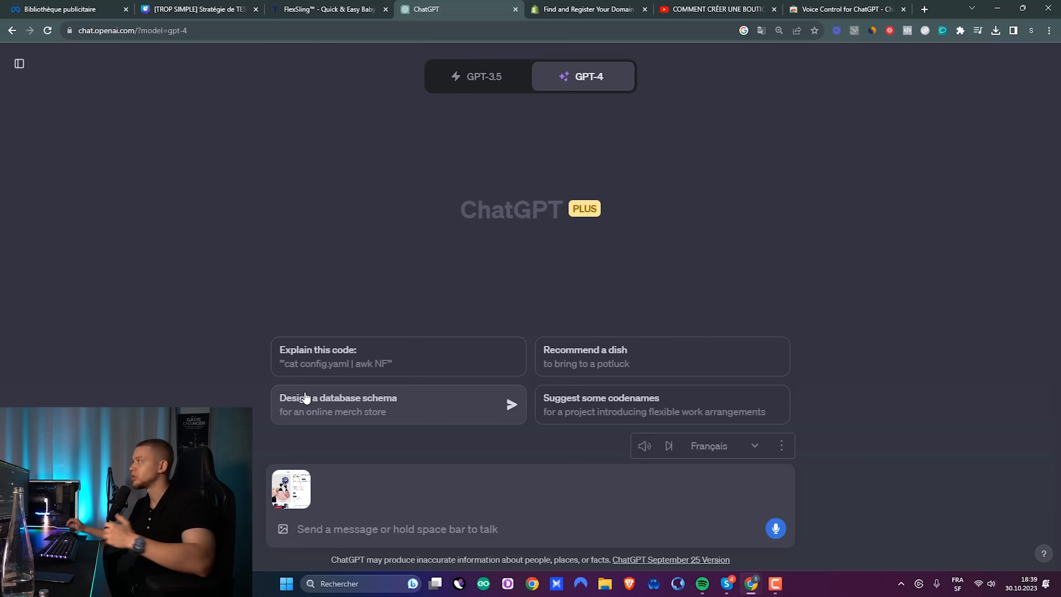
Step: Capture the FlexSling page's "Breathable & Comfortable" section with the C-Shaped and M-Shaped illustration and paste the screenshot into the ChatGPT message
{"action": "left_click", "coordinate": [392, 5]}
{"action": "scroll", "coordinate": [604, 185], "scroll_direction": "down", "scroll_amount": 10}
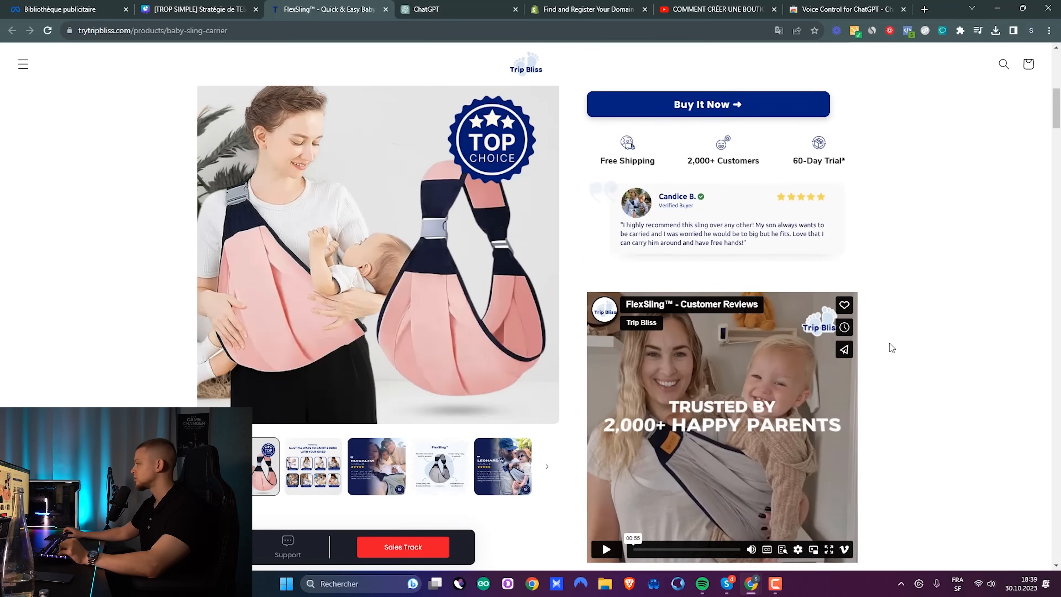
{"action": "scroll", "coordinate": [923, 385], "scroll_direction": "up", "scroll_amount": 1}
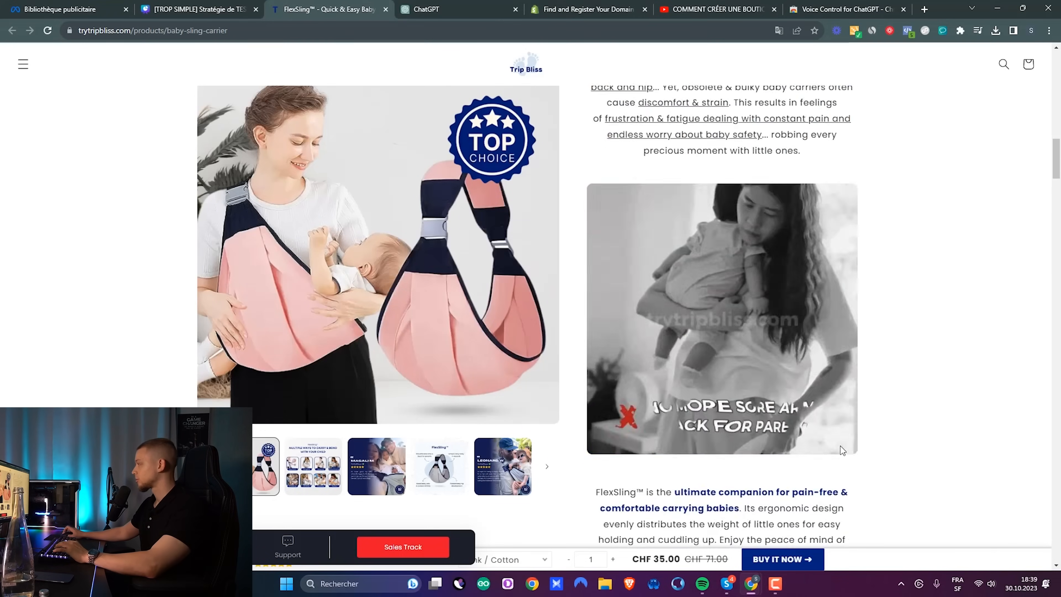
{"action": "scroll", "coordinate": [841, 446], "scroll_direction": "down", "scroll_amount": 5}
{"action": "scroll", "coordinate": [902, 437], "scroll_direction": "up", "scroll_amount": 1}
{"action": "key", "text": "super+shift+s"}
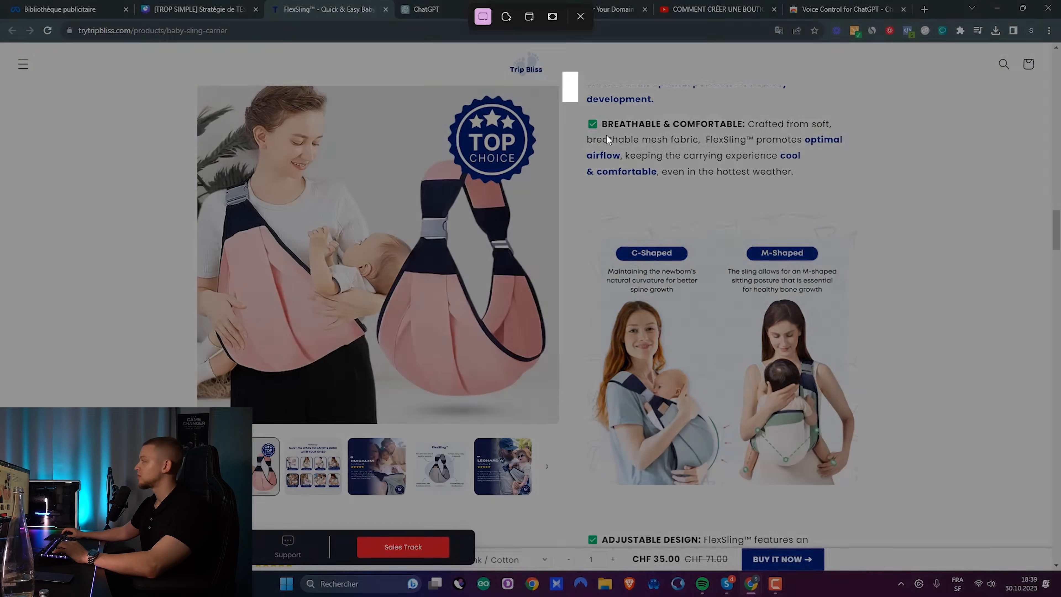
{"action": "left_click_drag", "start_coordinate": [561, 71], "coordinate": [957, 545]}
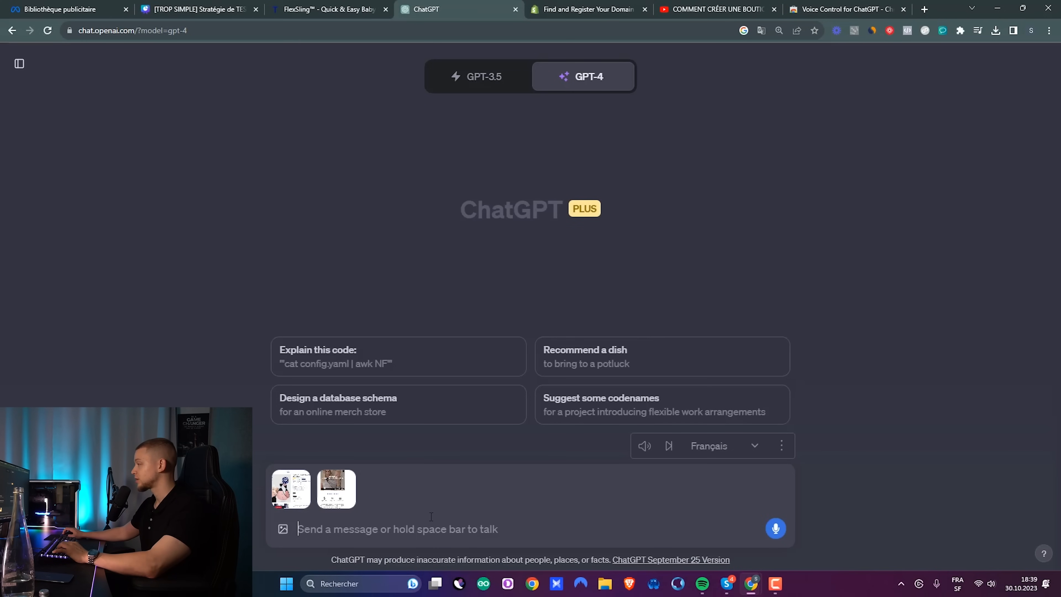
{"action": "key", "text": "ctrl+v"}
Step: Capture the table comparing FlexSling with wraps and carriers on the product page and paste the screenshot into the ChatGPT message
{"action": "left_click", "coordinate": [312, 7]}
{"action": "scroll", "coordinate": [748, 377], "scroll_direction": "down", "scroll_amount": 8}
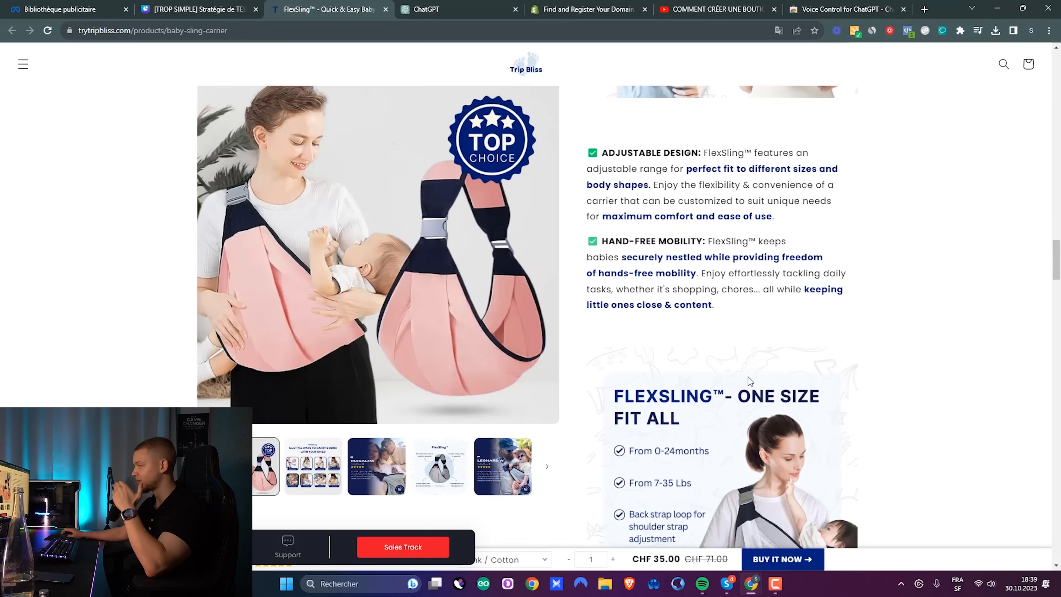
{"action": "scroll", "coordinate": [748, 377], "scroll_direction": "down", "scroll_amount": 10}
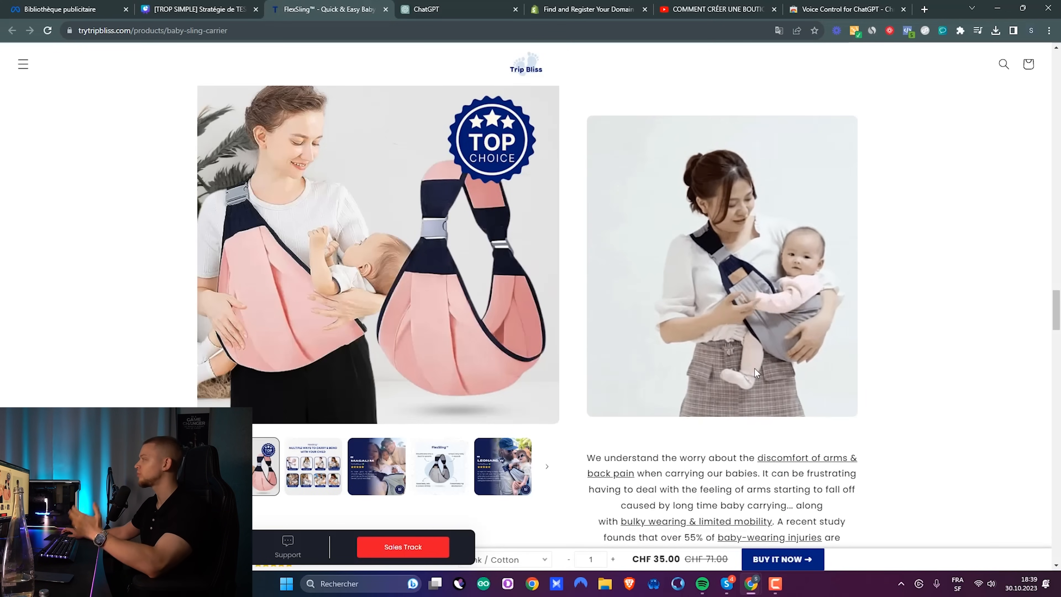
{"action": "scroll", "coordinate": [822, 358], "scroll_direction": "down", "scroll_amount": 8}
{"action": "key", "text": "super+shift+s"}
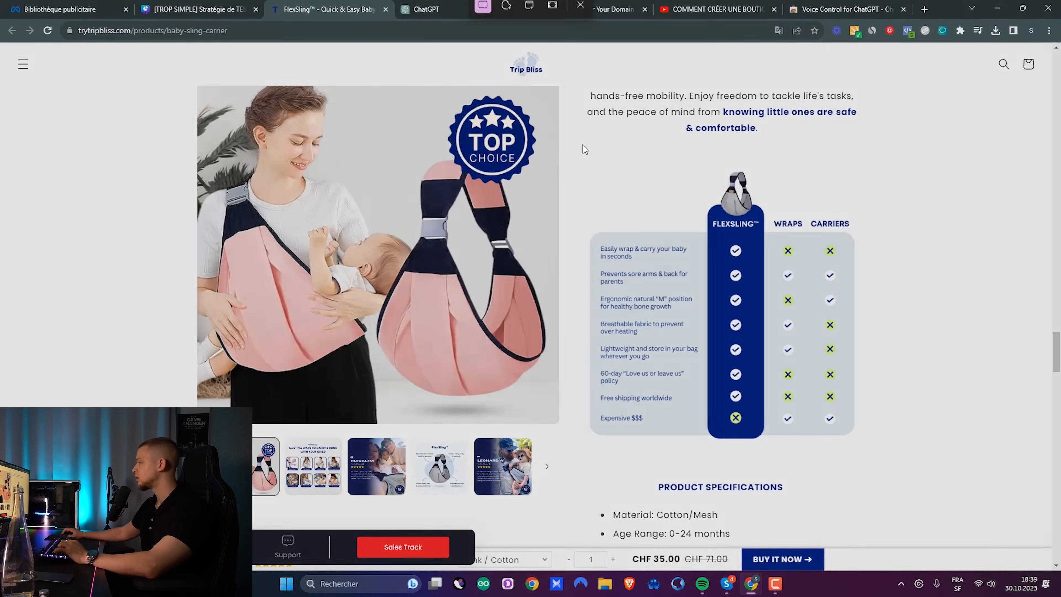
{"action": "left_click_drag", "start_coordinate": [559, 119], "coordinate": [862, 439]}
{"action": "left_click", "coordinate": [426, 9]}
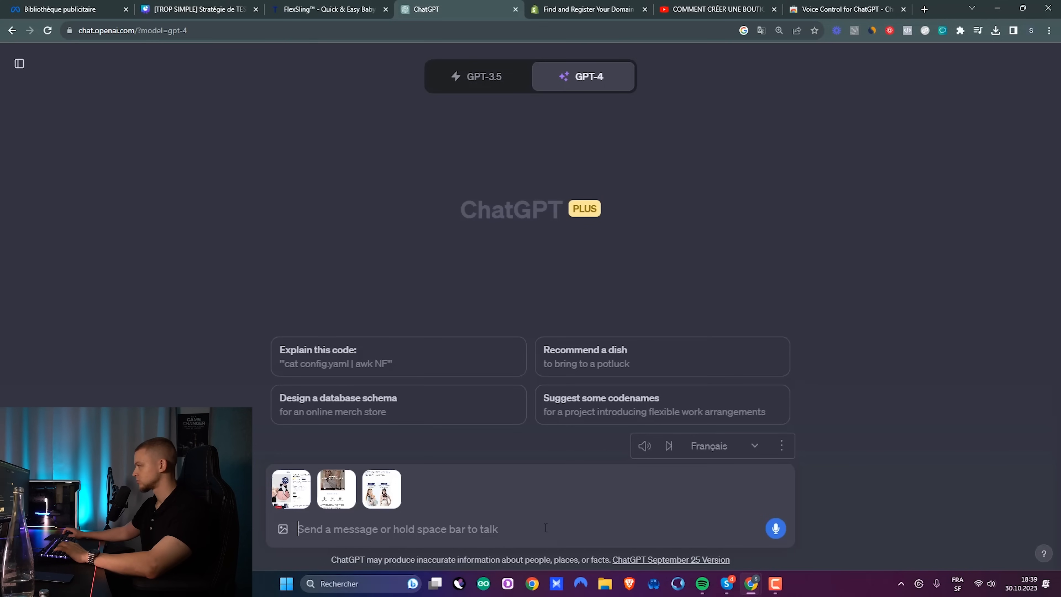
{"action": "key", "text": "ctrl+v"}
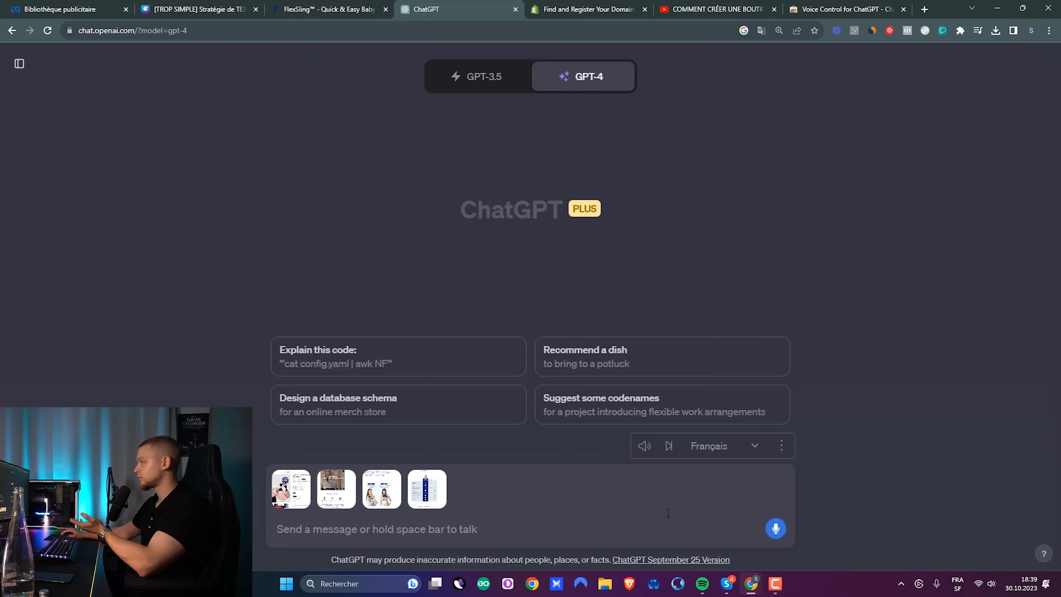
Step: Dictate a French request asking ChatGPT for a very short domain name for a single-product store selling this product on the French-speaking market
{"action": "left_click", "coordinate": [775, 529]}
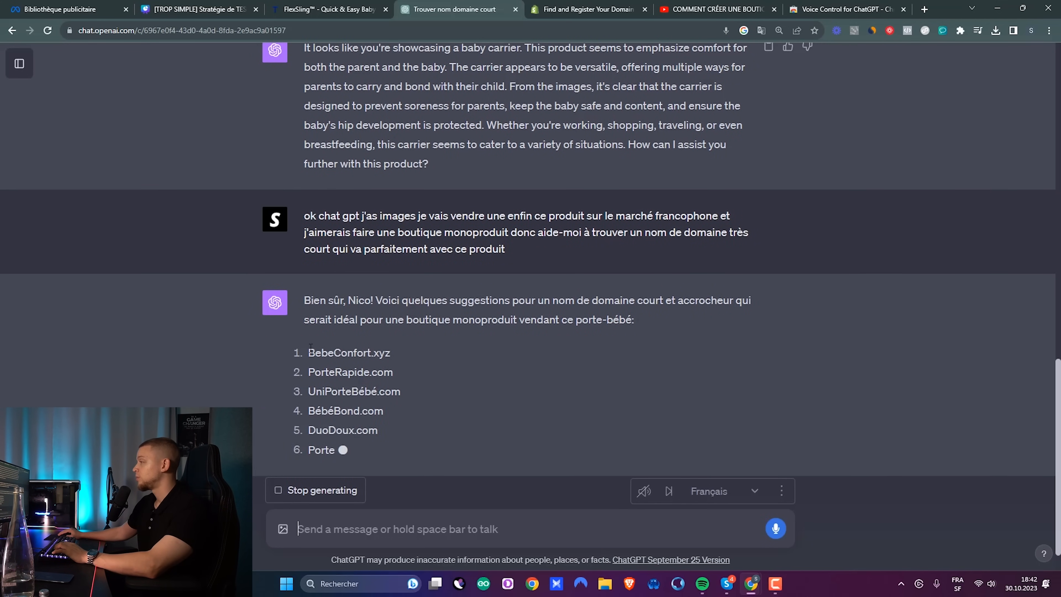
Step: Review the short domain name suggestions for the baby carrier store in ChatGPT's reply
{"action": "left_click_drag", "start_coordinate": [310, 347], "coordinate": [365, 305]}
{"action": "left_click", "coordinate": [367, 309]}
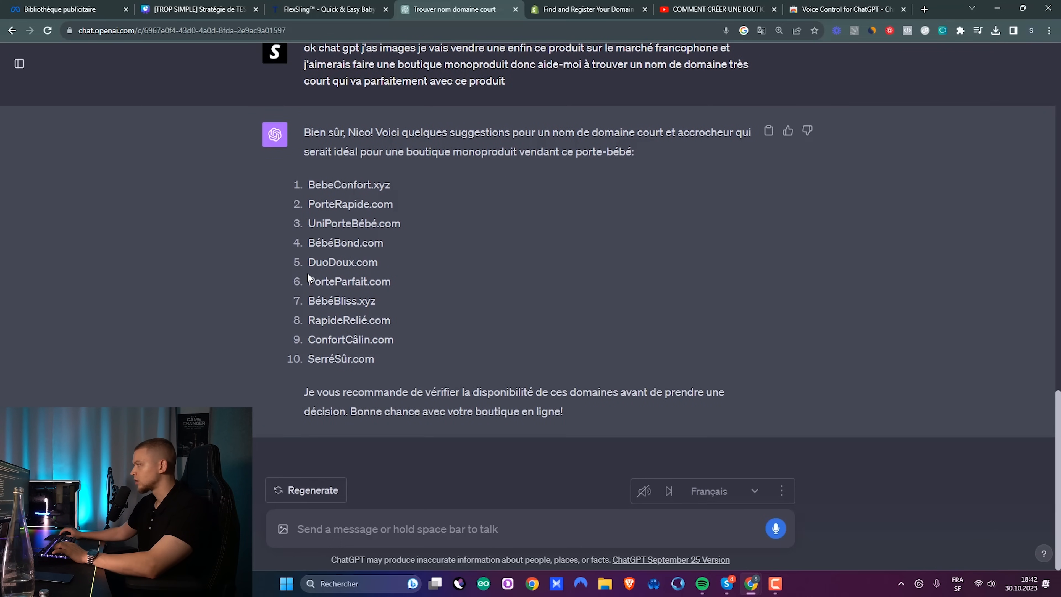
{"action": "left_click_drag", "start_coordinate": [312, 281], "coordinate": [378, 281]}
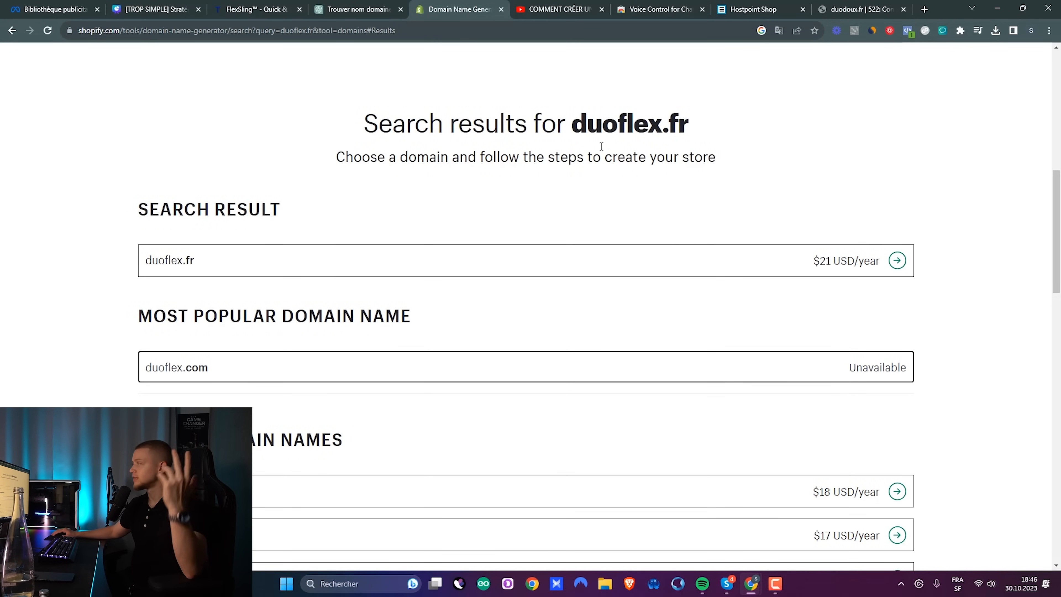
Step: Review the Shopify domain search for duoflex.fr and compare the name with the FlexSling product page
{"action": "left_click_drag", "start_coordinate": [579, 122], "coordinate": [722, 136]}
{"action": "left_click", "coordinate": [605, 117]}
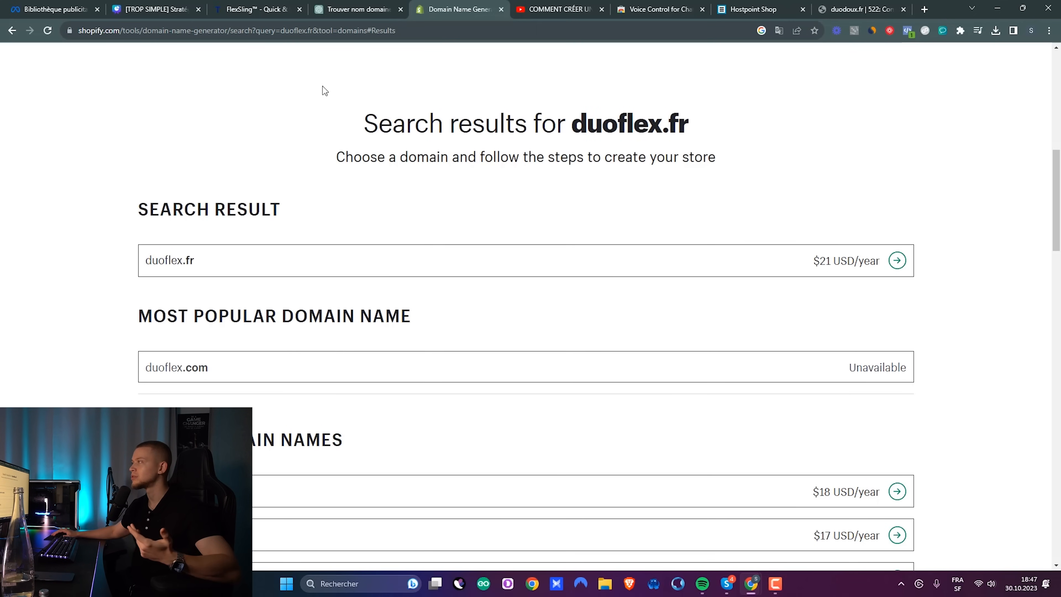
{"action": "left_click", "coordinate": [255, 9]}
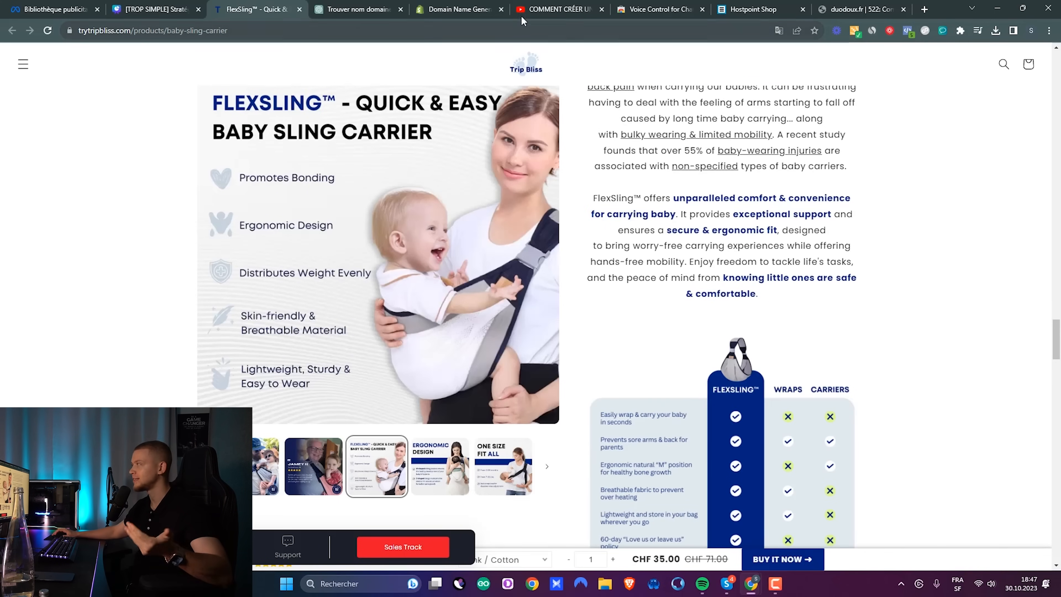
{"action": "left_click", "coordinate": [457, 10]}
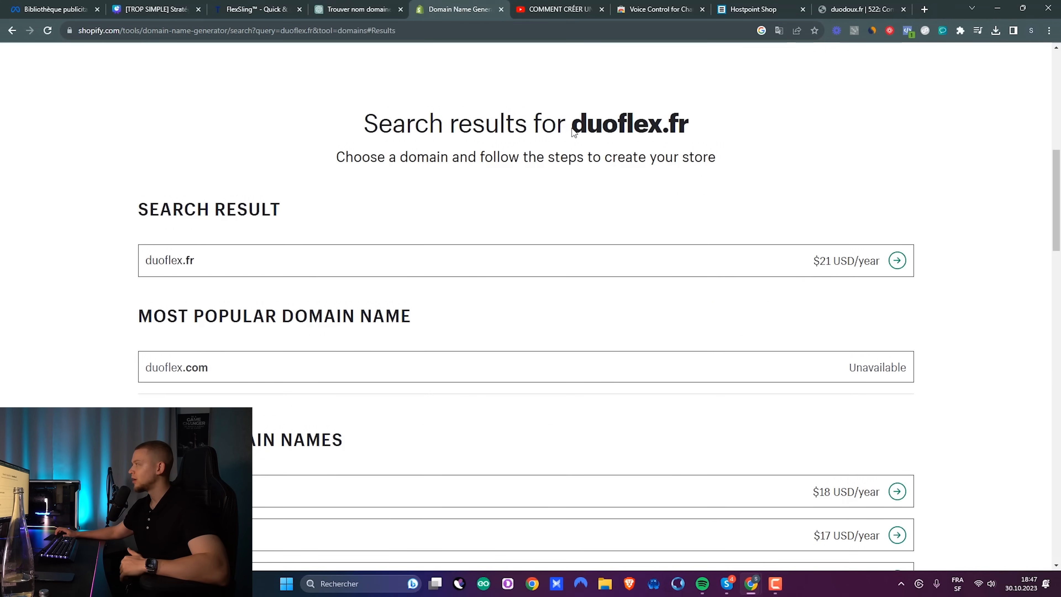
{"action": "left_click_drag", "start_coordinate": [573, 132], "coordinate": [698, 132]}
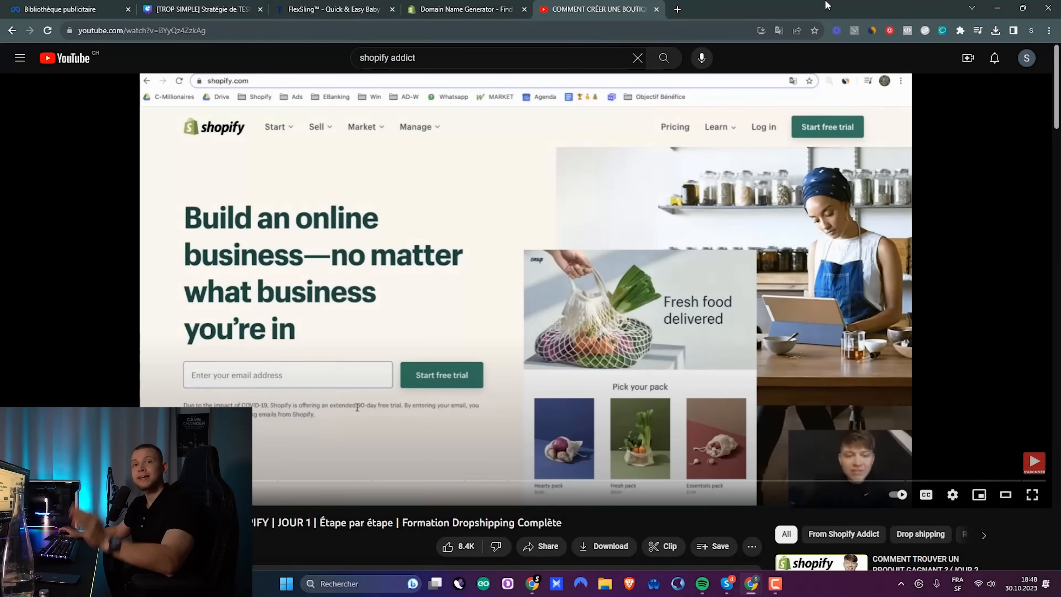
Step: Open the Shopify offer link, shopify.pxf.io/shopifyaddict, from the YouTube video's description
{"action": "scroll", "coordinate": [311, 360], "scroll_direction": "down", "scroll_amount": 2}
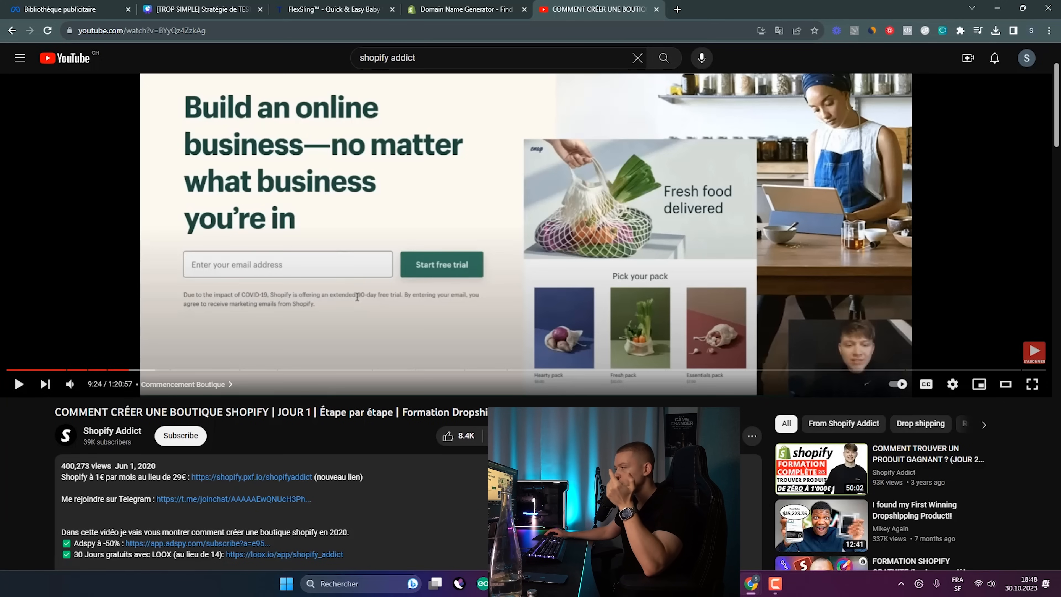
{"action": "left_click", "coordinate": [244, 478]}
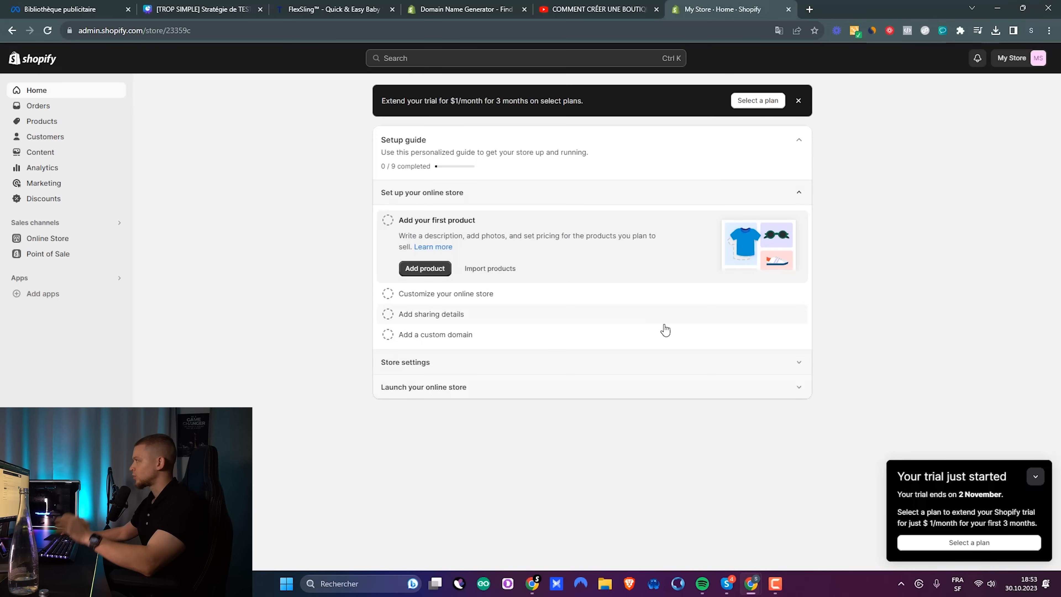
Step: Open the plan selection from the store's trial notice, compare the three plans and choose Basic at $1 USD/month for the first 3 months
{"action": "key", "text": "ctrl+plus"}
{"action": "key", "text": "ctrl+plus"}
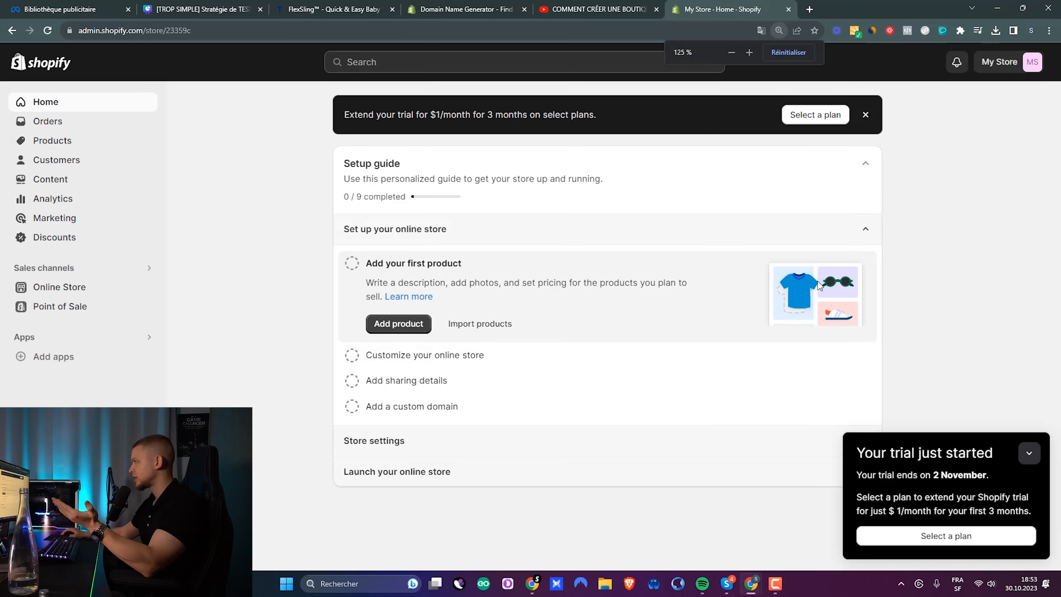
{"action": "left_click", "coordinate": [926, 543]}
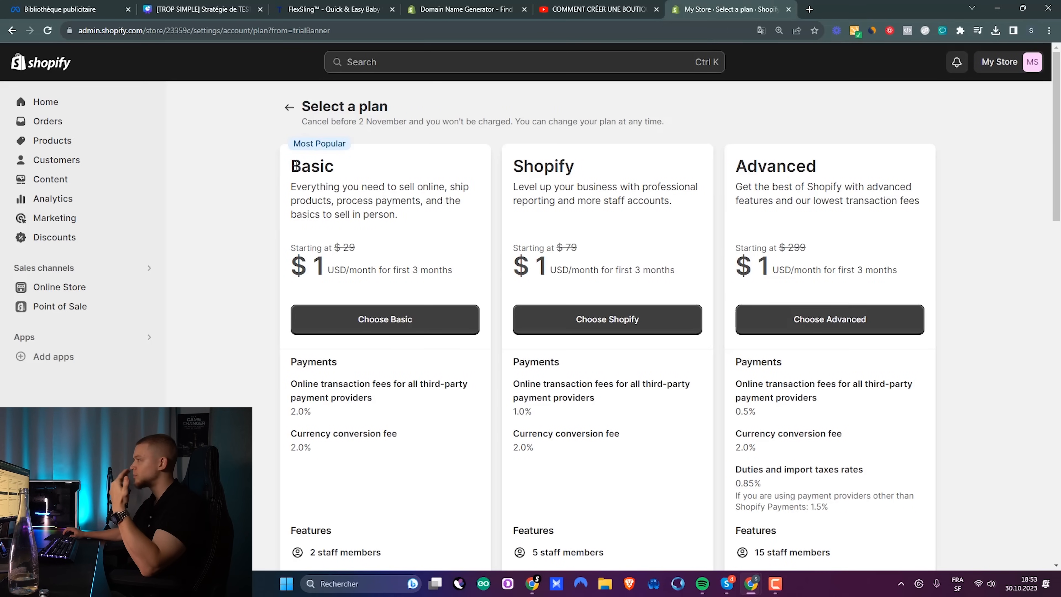
{"action": "left_click_drag", "start_coordinate": [295, 165], "coordinate": [467, 277]}
{"action": "left_click", "coordinate": [470, 280]}
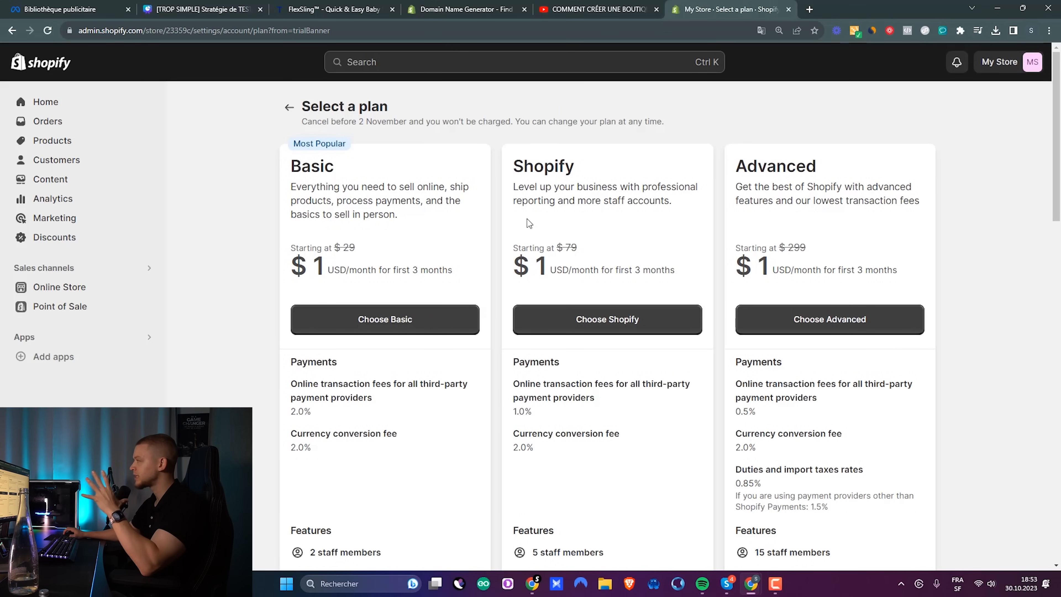
{"action": "left_click_drag", "start_coordinate": [505, 159], "coordinate": [686, 273]}
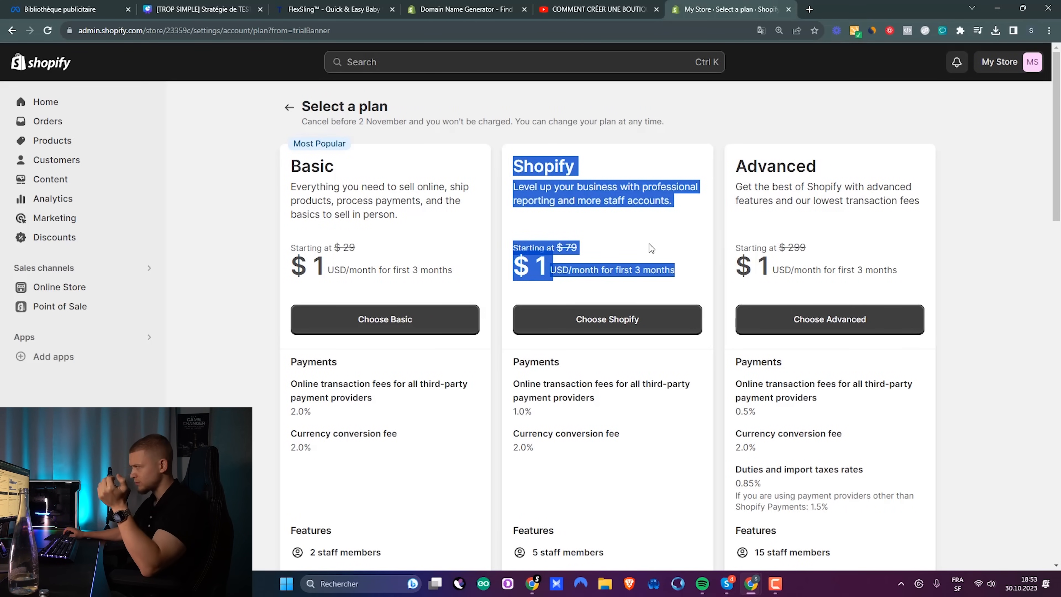
{"action": "left_click_drag", "start_coordinate": [733, 171], "coordinate": [908, 302]}
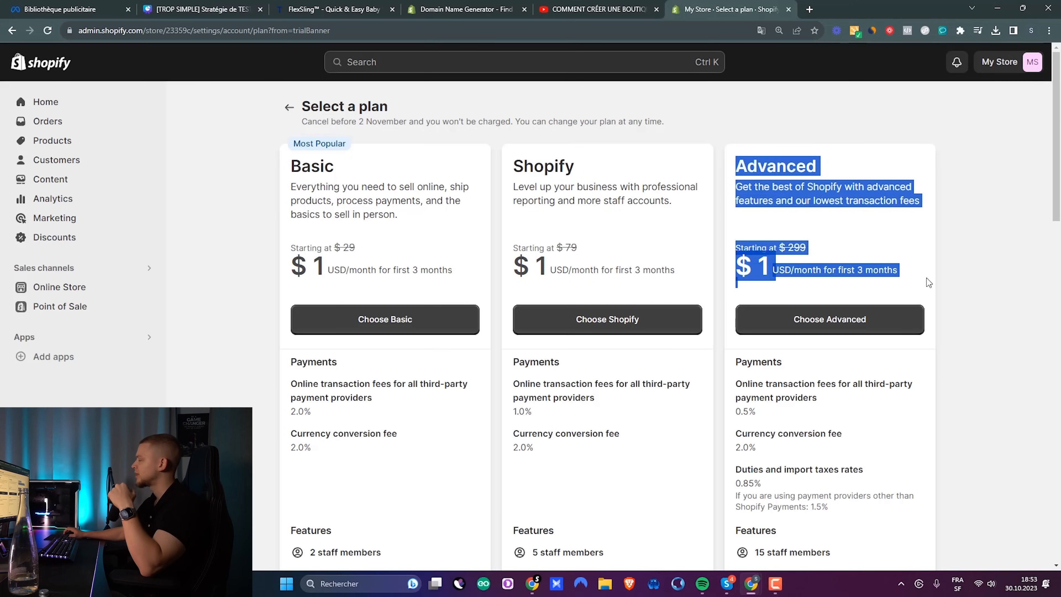
{"action": "left_click", "coordinate": [528, 301]}
{"action": "left_click", "coordinate": [373, 330]}
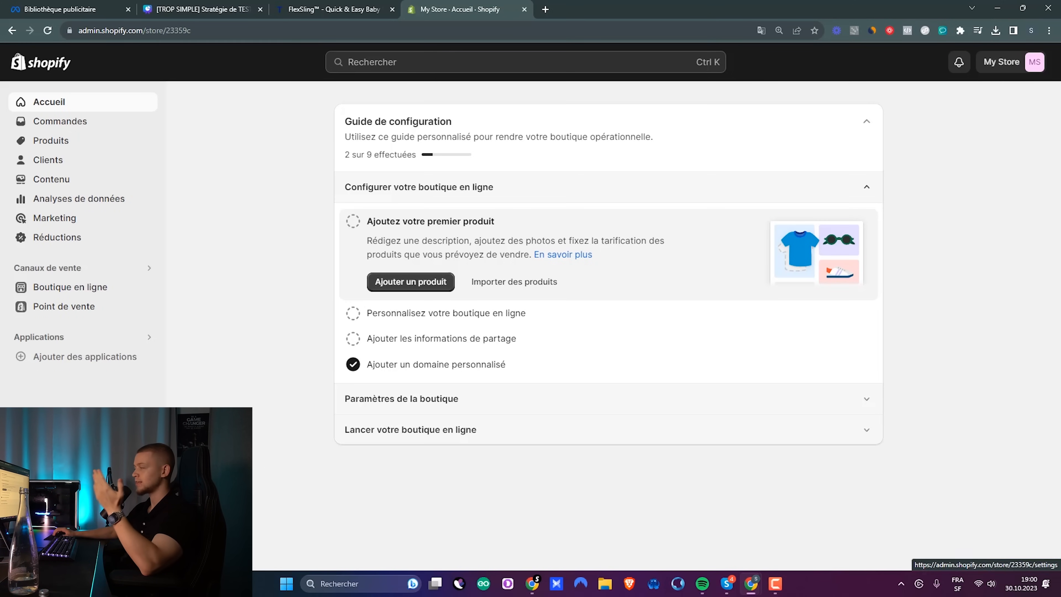
Step: Open the store settings section listed just after the sales channels, and switch to the FlexSling product page
{"action": "left_click", "coordinate": [57, 556]}
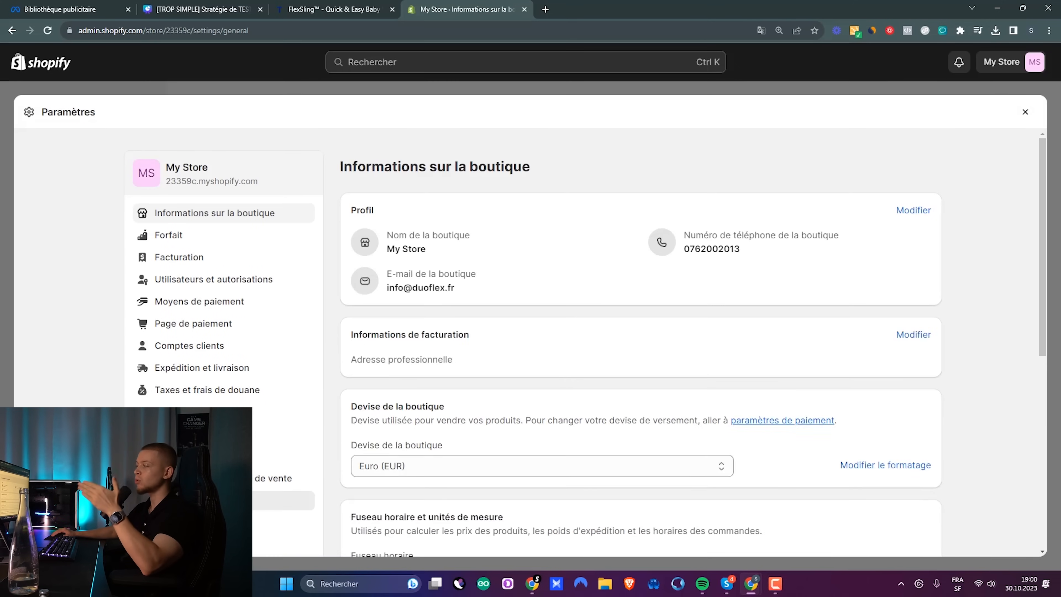
{"action": "left_click", "coordinate": [175, 499]}
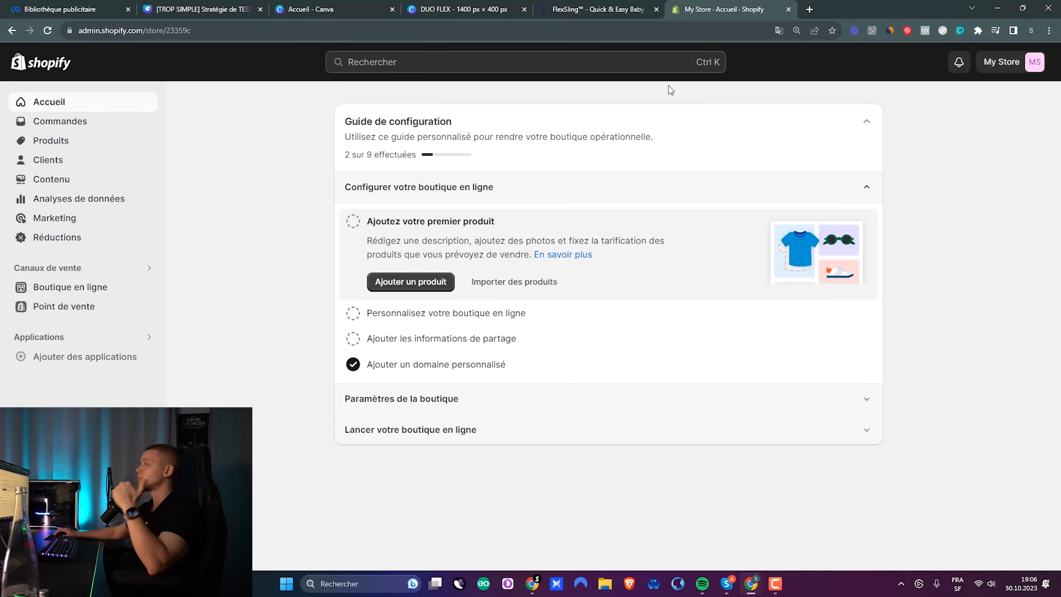
{"action": "left_click", "coordinate": [625, 15]}
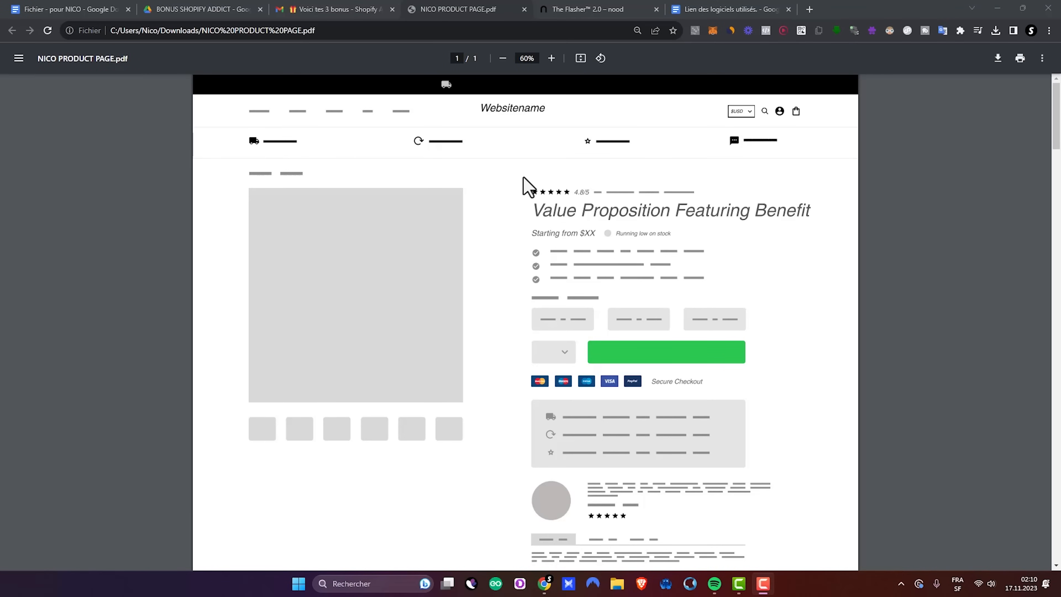
Step: Skim the product page template PDF through its Benefits and Features sections and return to its beginning
{"action": "scroll", "coordinate": [585, 194], "scroll_direction": "down", "scroll_amount": 1}
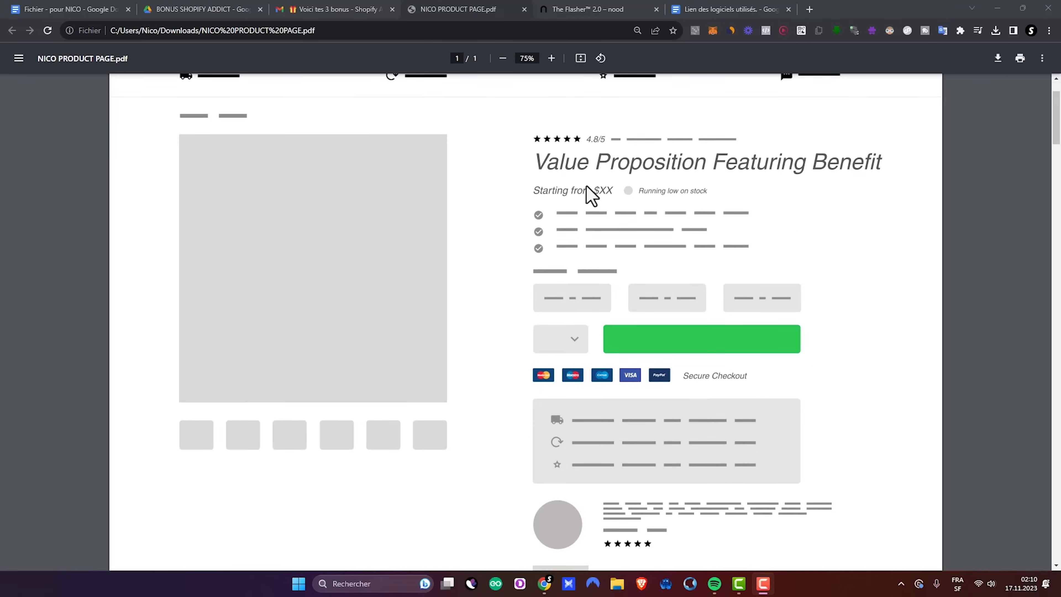
{"action": "scroll", "coordinate": [589, 194], "scroll_direction": "down", "scroll_amount": 2, "text": "ctrl"}
{"action": "scroll", "coordinate": [591, 195], "scroll_direction": "down", "scroll_amount": 15}
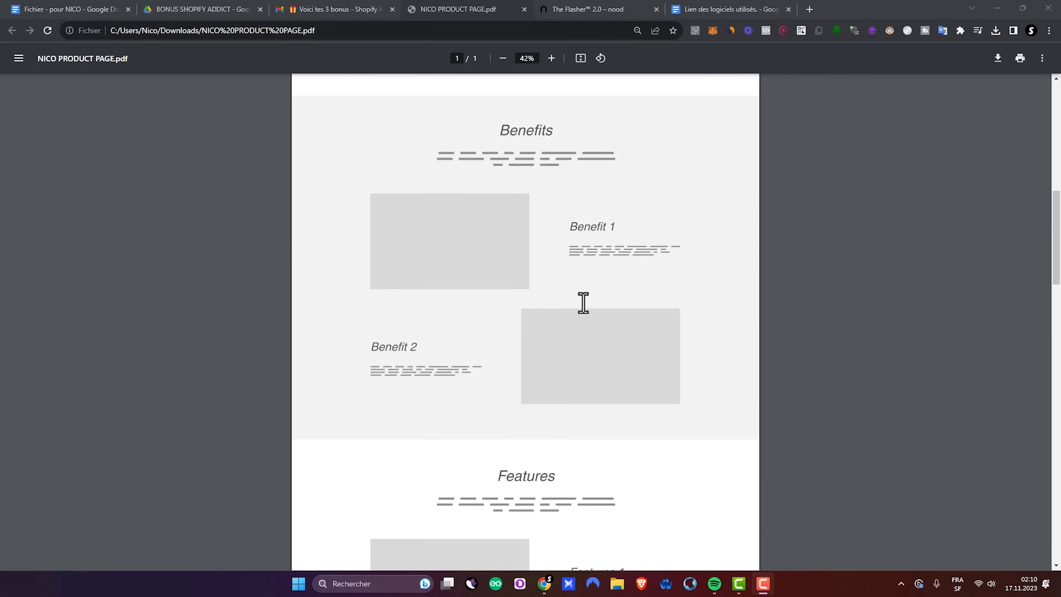
{"action": "scroll", "coordinate": [584, 339], "scroll_direction": "down", "scroll_amount": 5}
{"action": "left_click_drag", "start_coordinate": [1056, 336], "coordinate": [1027, 117]}
{"action": "scroll", "coordinate": [543, 276], "scroll_direction": "up", "scroll_amount": 1, "text": "ctrl"}
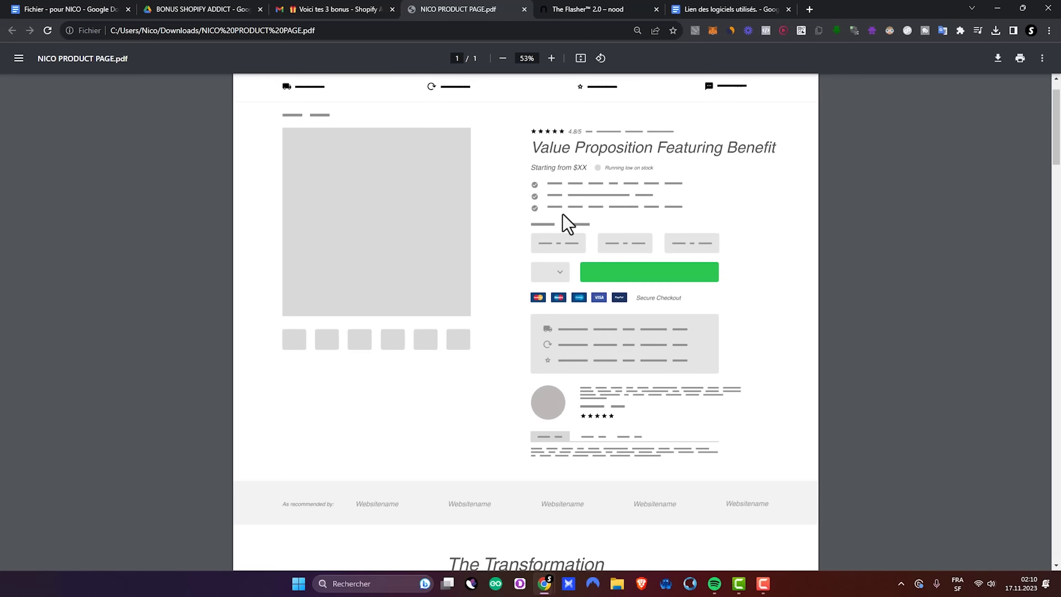
{"action": "scroll", "coordinate": [568, 222], "scroll_direction": "up", "scroll_amount": 1}
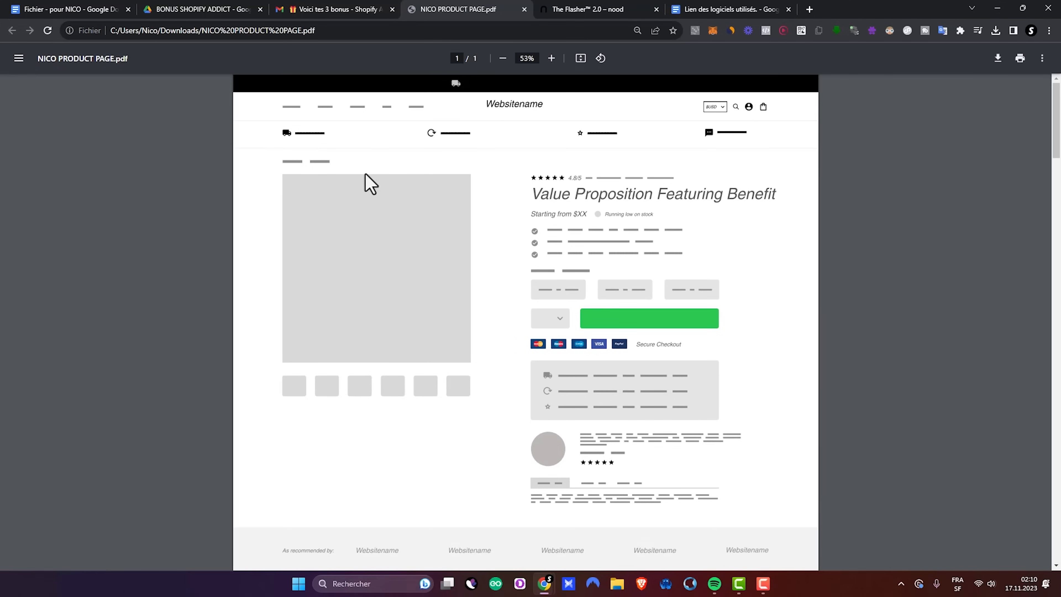
Step: Check the files in the BONUS SHOPIFY ADDICT Drive folder and return to the product page template PDF
{"action": "left_click", "coordinate": [221, 10]}
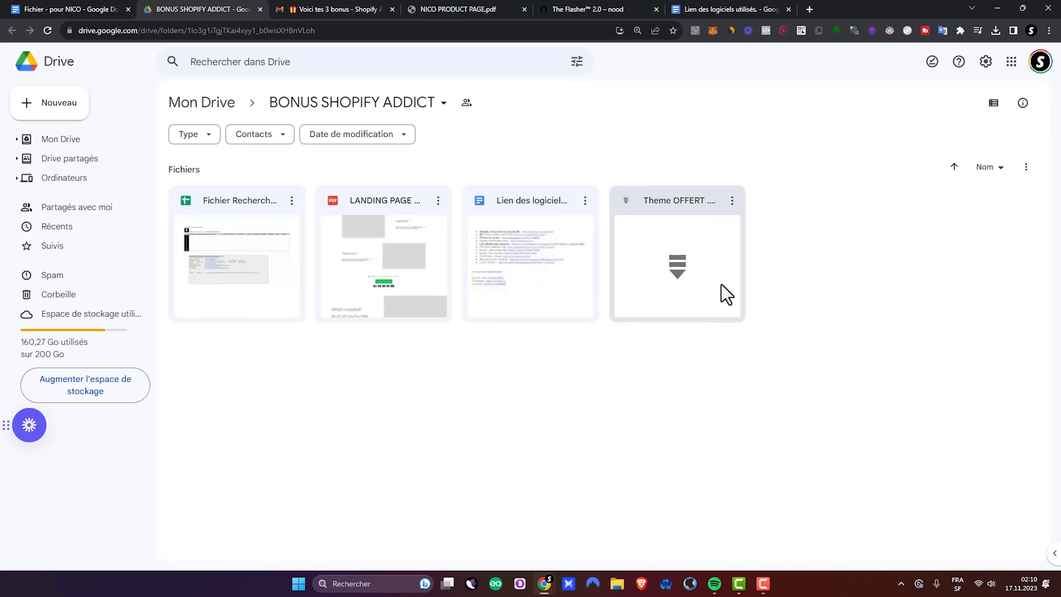
{"action": "left_click", "coordinate": [458, 9]}
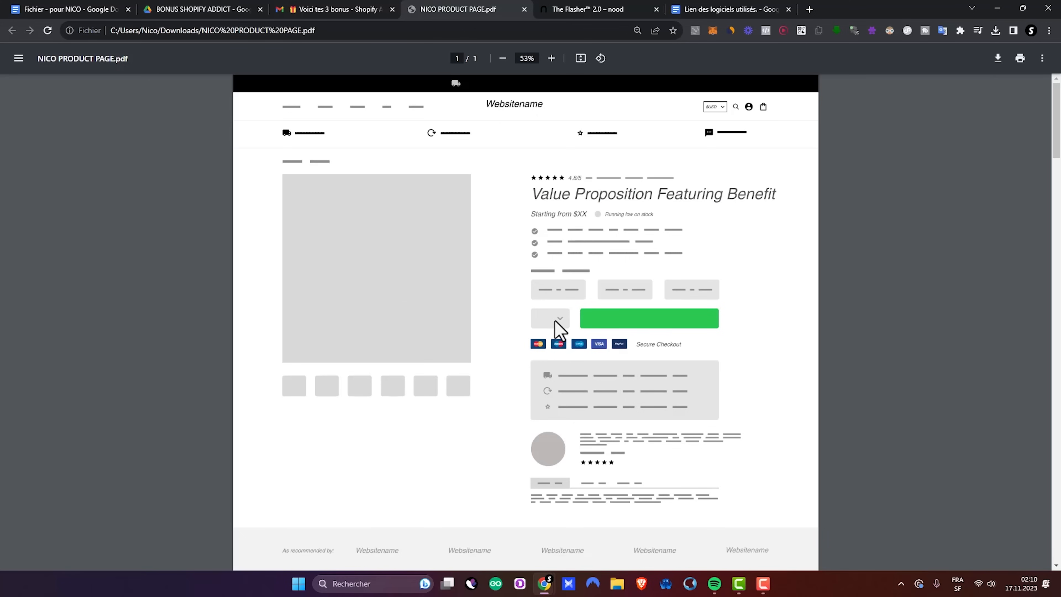
{"action": "mouse_move", "coordinate": [1059, 121]}
{"action": "left_mouse_down"}
{"action": "mouse_move", "coordinate": [1058, 507]}
{"action": "mouse_move", "coordinate": [1059, 121]}
{"action": "left_mouse_up"}
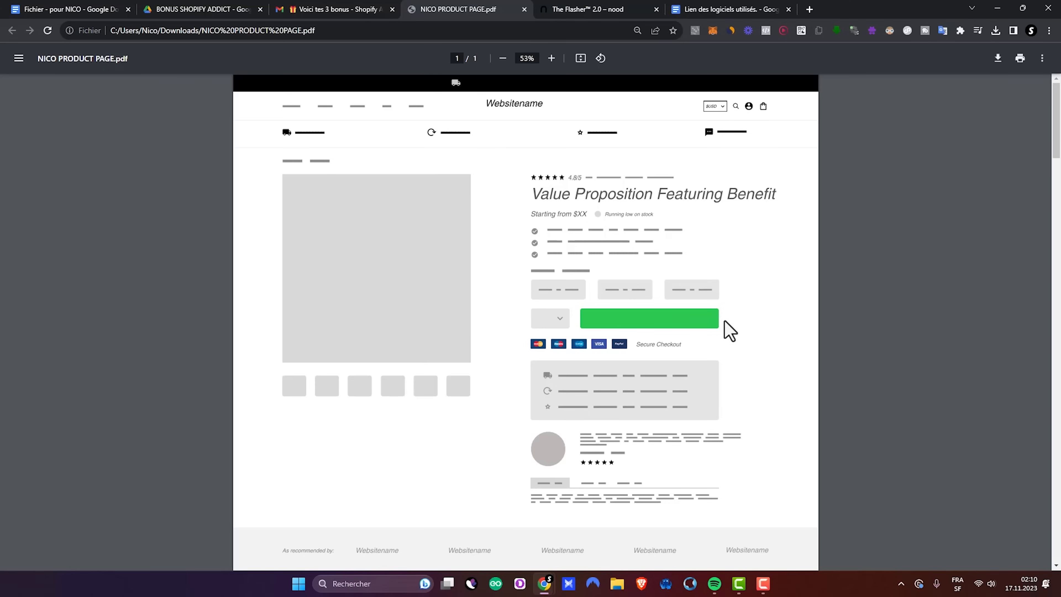
Step: Examine the template's main product section, including the "Value Proposition Featuring Benefit" heading and the shipping and guarantee box
{"action": "scroll", "coordinate": [501, 401], "scroll_direction": "down", "scroll_amount": 1}
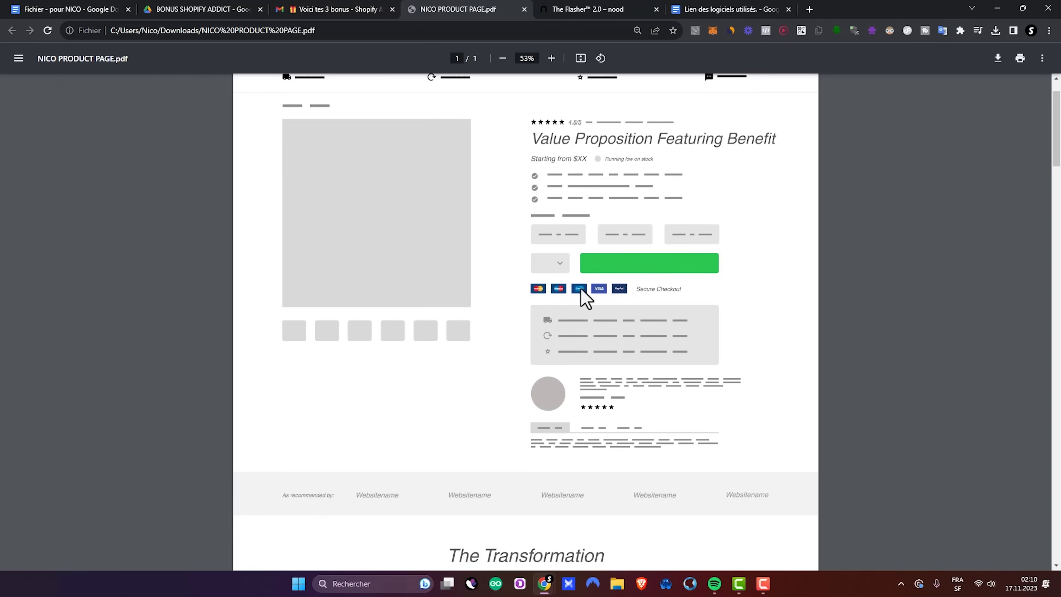
{"action": "left_click_drag", "start_coordinate": [556, 320], "coordinate": [692, 335]}
{"action": "left_click", "coordinate": [692, 334]}
{"action": "left_click_drag", "start_coordinate": [535, 138], "coordinate": [775, 138]}
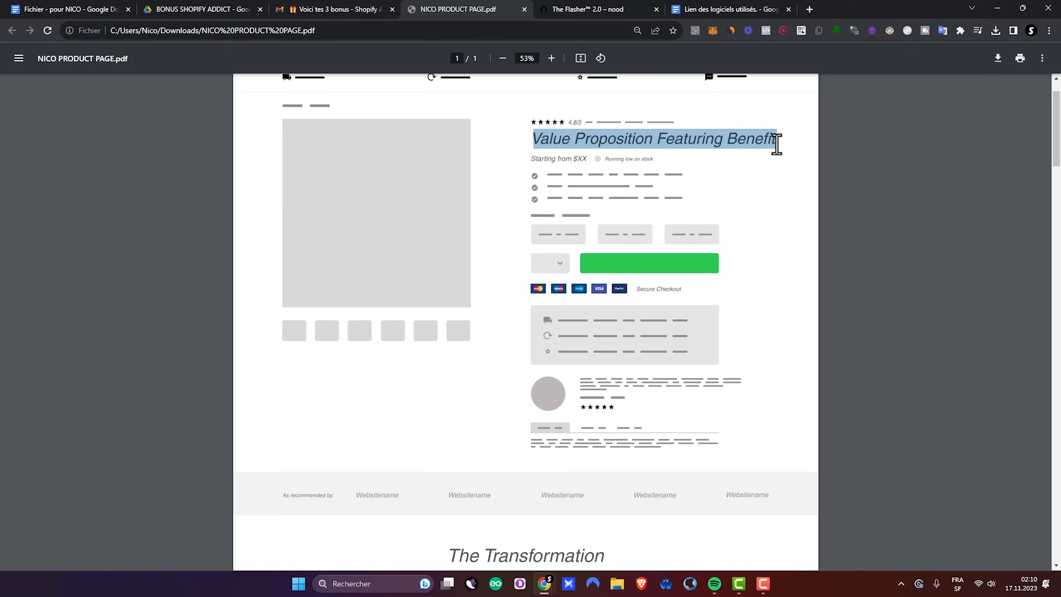
{"action": "left_click", "coordinate": [715, 139]}
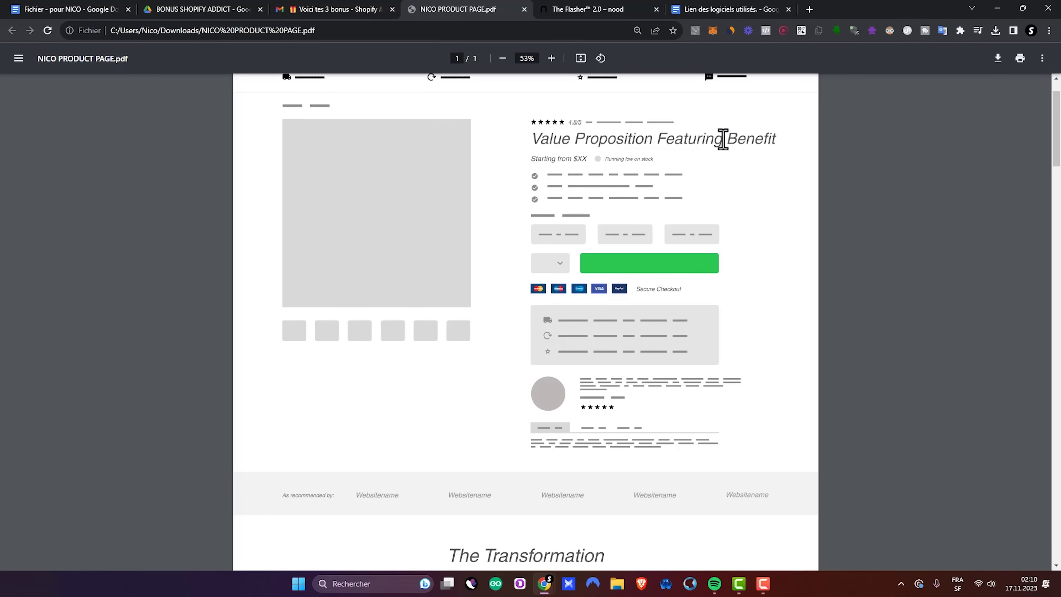
{"action": "left_click_drag", "start_coordinate": [776, 138], "coordinate": [729, 137]}
{"action": "triple_click", "coordinate": [667, 132]}
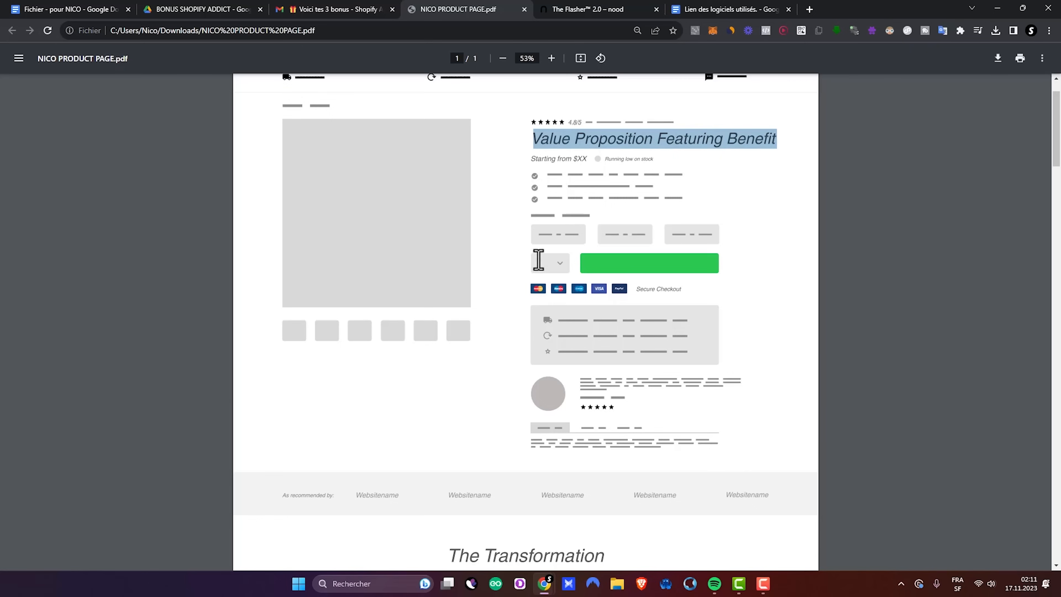
Step: Examine the template's "As recommended by" strip and "The Transformation" section with its three steps
{"action": "scroll", "coordinate": [542, 262], "scroll_direction": "down", "scroll_amount": 3}
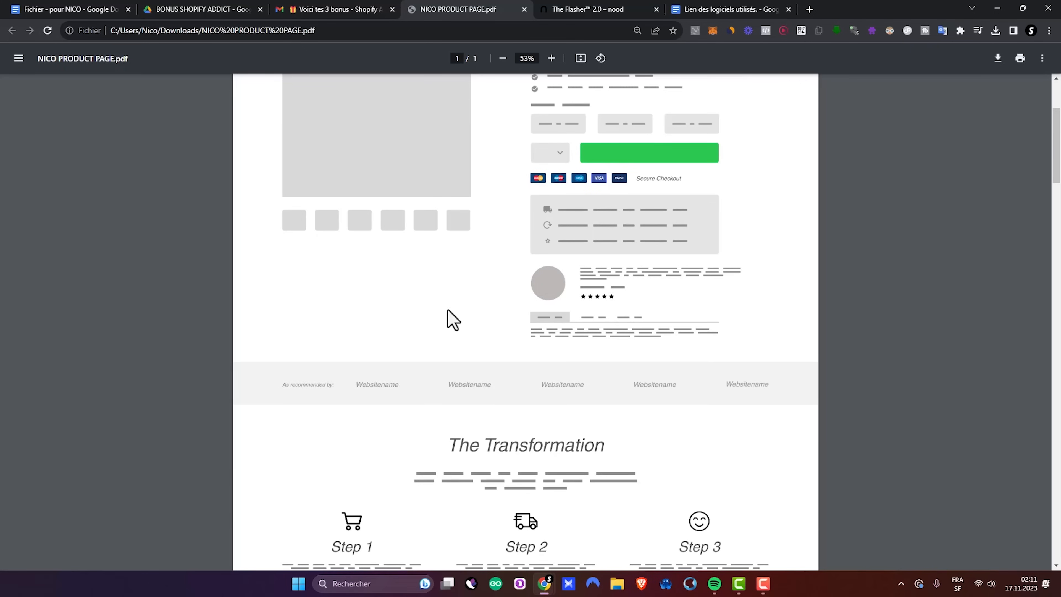
{"action": "scroll", "coordinate": [450, 320], "scroll_direction": "down", "scroll_amount": 3}
{"action": "left_click_drag", "start_coordinate": [281, 274], "coordinate": [739, 276]}
{"action": "left_click", "coordinate": [671, 294]}
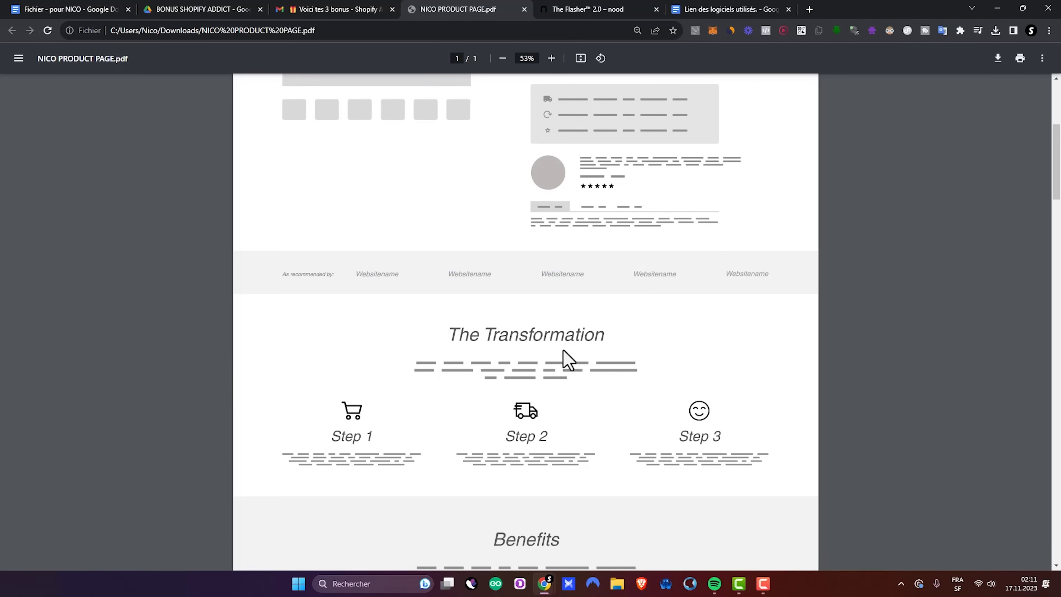
{"action": "scroll", "coordinate": [563, 357], "scroll_direction": "down", "scroll_amount": 4}
{"action": "left_click_drag", "start_coordinate": [448, 169], "coordinate": [605, 173]}
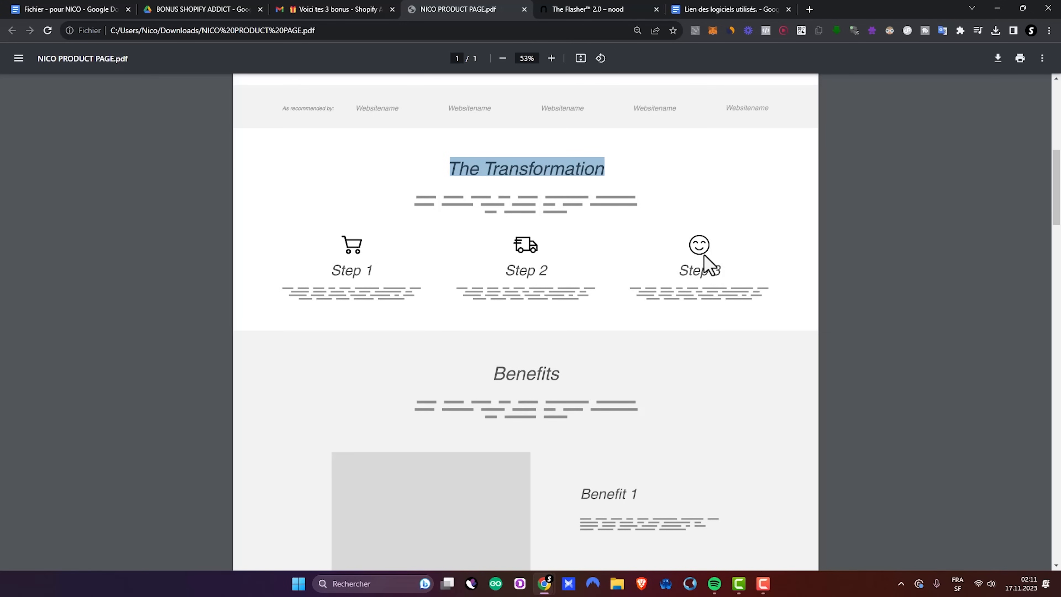
Step: Examine the template's remaining sections from Benefits to the footer, and open nood's The Flasher 2.0 product page
{"action": "scroll", "coordinate": [704, 265], "scroll_direction": "down", "scroll_amount": 13}
{"action": "scroll", "coordinate": [298, 279], "scroll_direction": "down", "scroll_amount": 15}
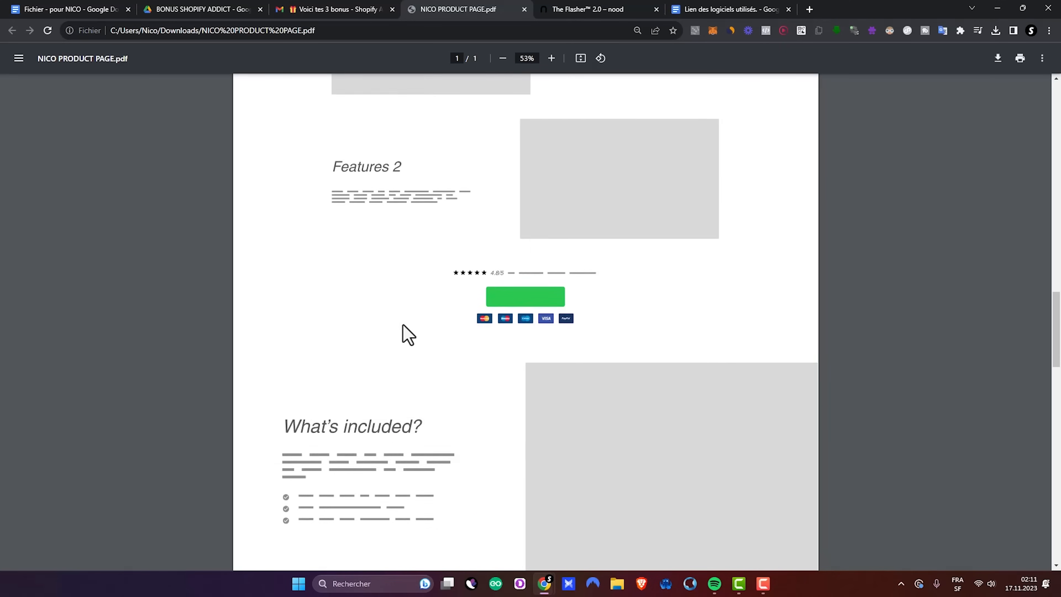
{"action": "scroll", "coordinate": [661, 190], "scroll_direction": "down", "scroll_amount": 10}
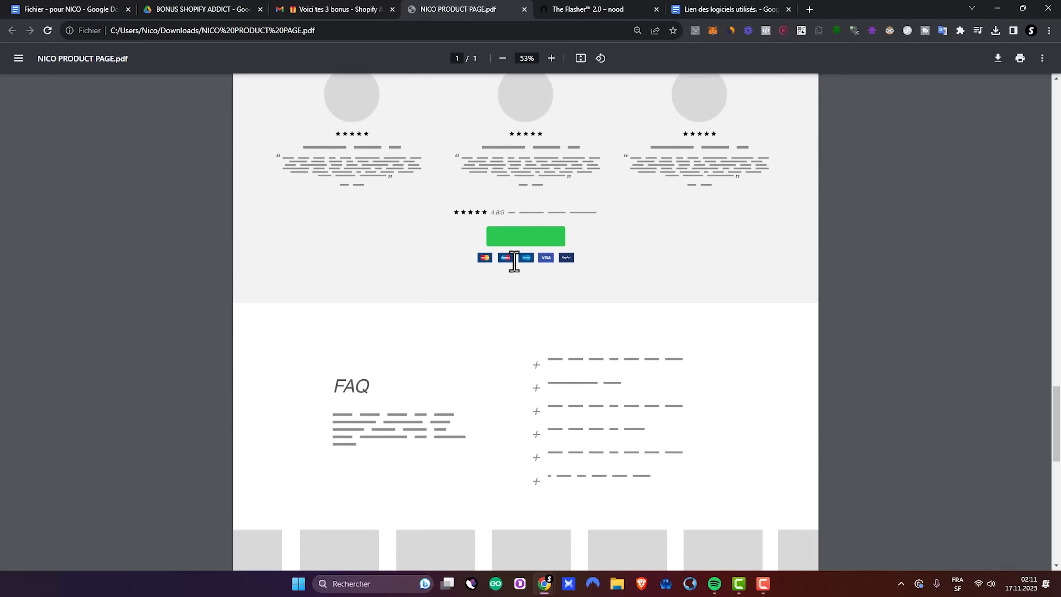
{"action": "scroll", "coordinate": [676, 395], "scroll_direction": "down", "scroll_amount": 4}
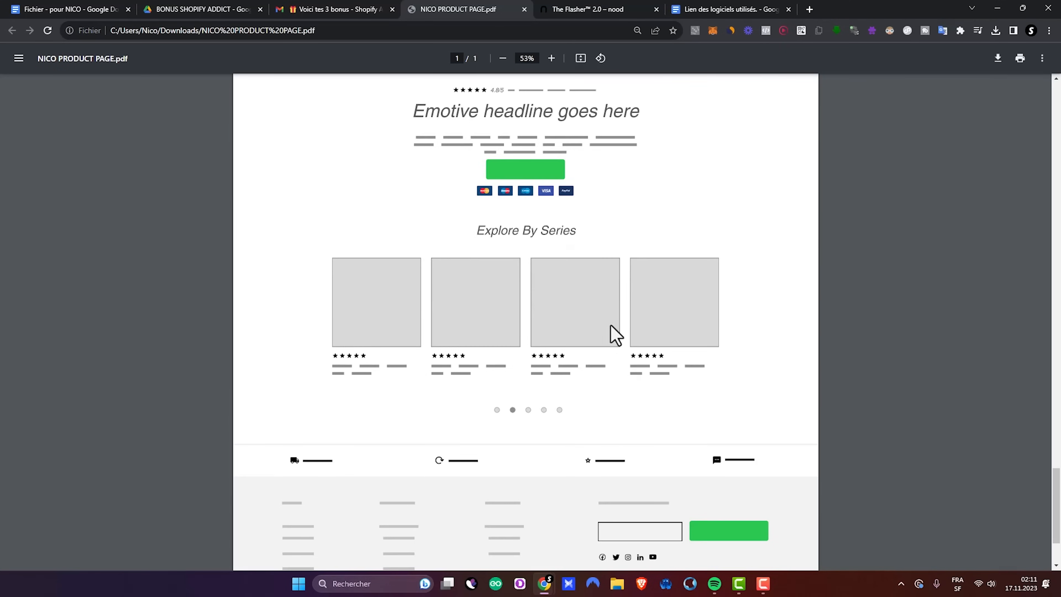
{"action": "left_click", "coordinate": [589, 10]}
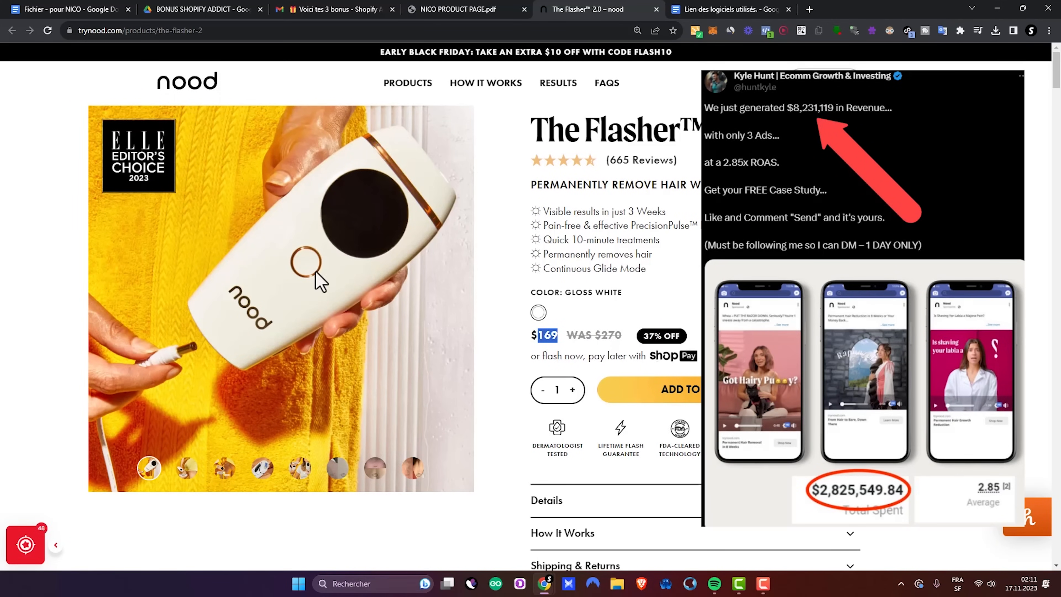
Step: Compare the headline and benefit list of nood's The Flasher 2.0 page with the main product section of the PDF template
{"action": "left_click", "coordinate": [567, 336]}
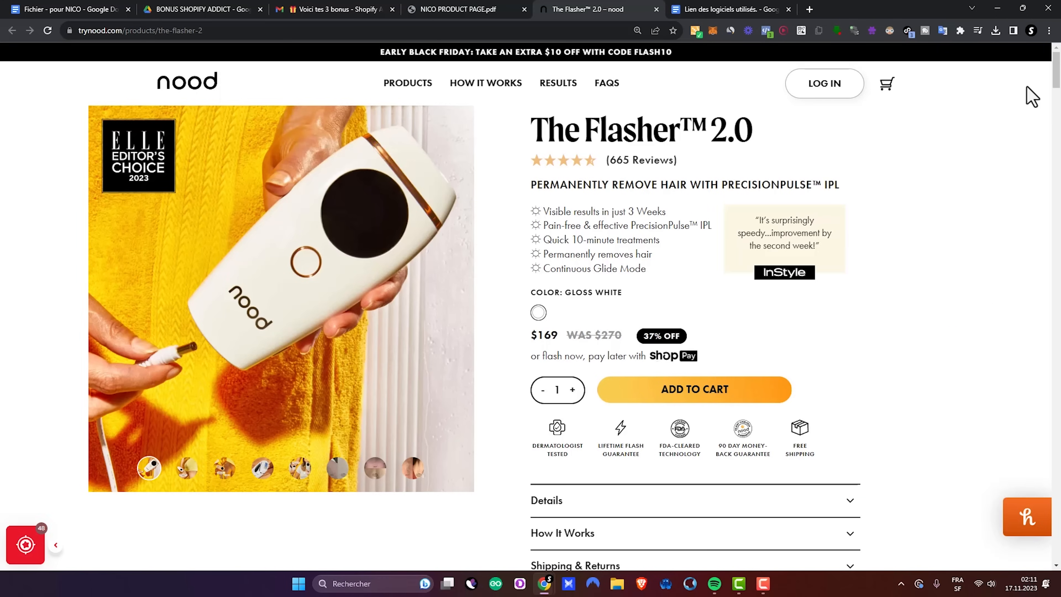
{"action": "left_click", "coordinate": [463, 13]}
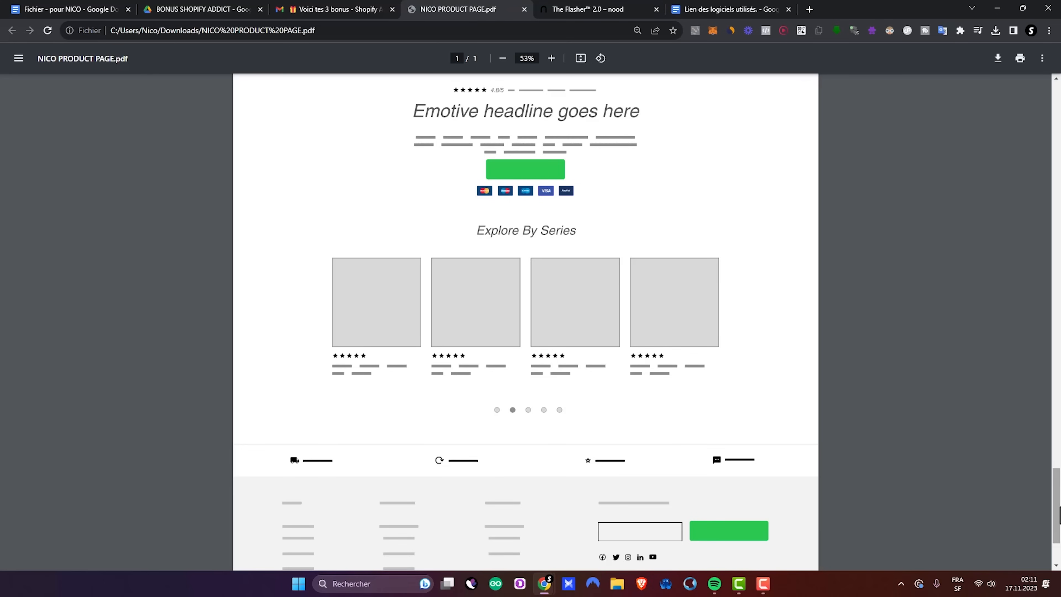
{"action": "left_click_drag", "start_coordinate": [1056, 478], "coordinate": [1055, 94]}
{"action": "left_click", "coordinate": [576, 9]}
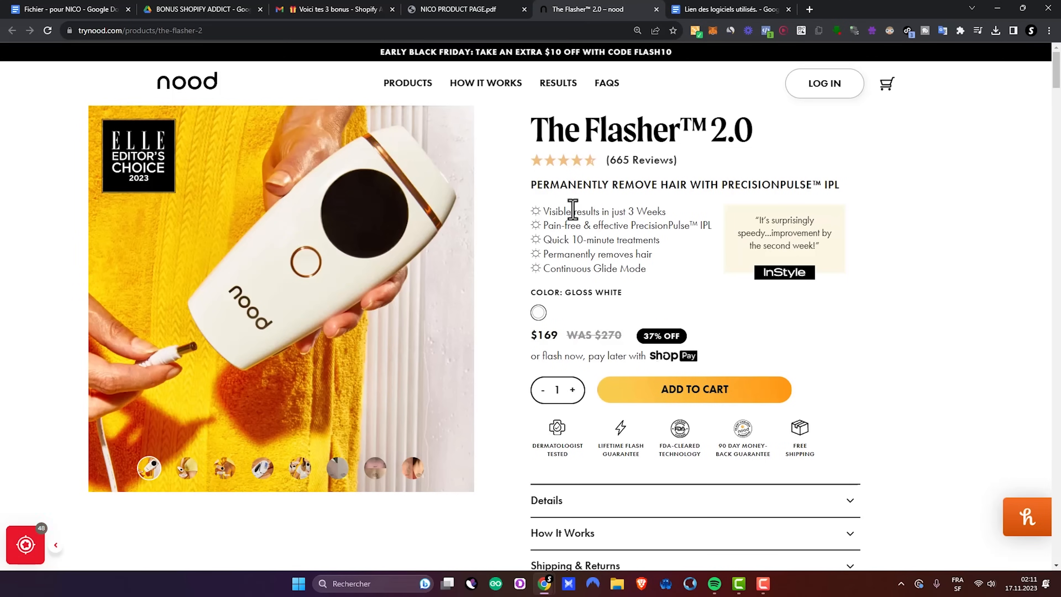
{"action": "left_click_drag", "start_coordinate": [530, 184], "coordinate": [747, 196]}
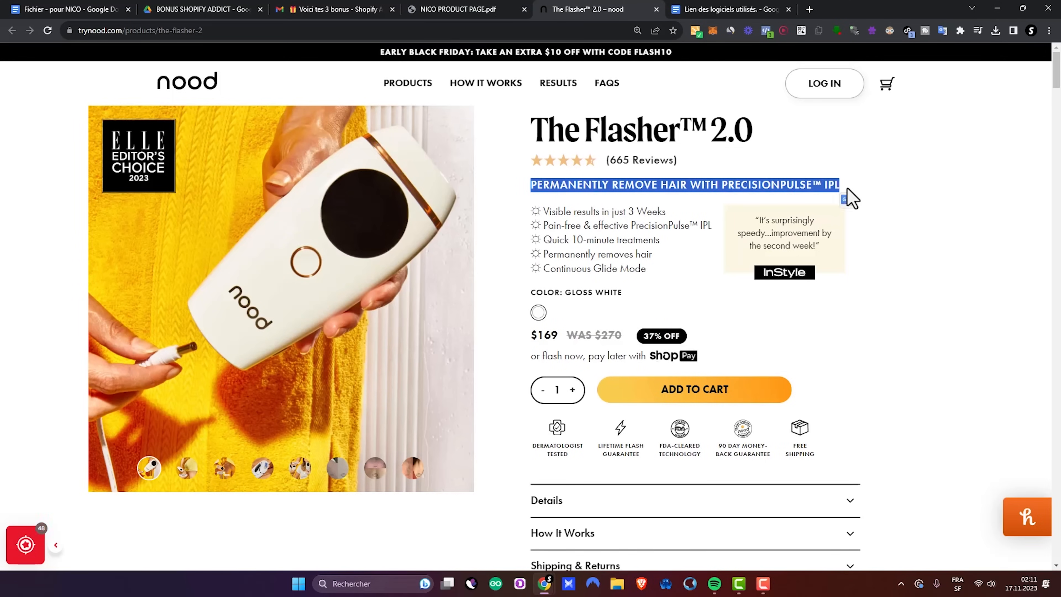
{"action": "key", "text": "ctrl+shift+Tab"}
{"action": "left_click_drag", "start_coordinate": [533, 218], "coordinate": [651, 247]}
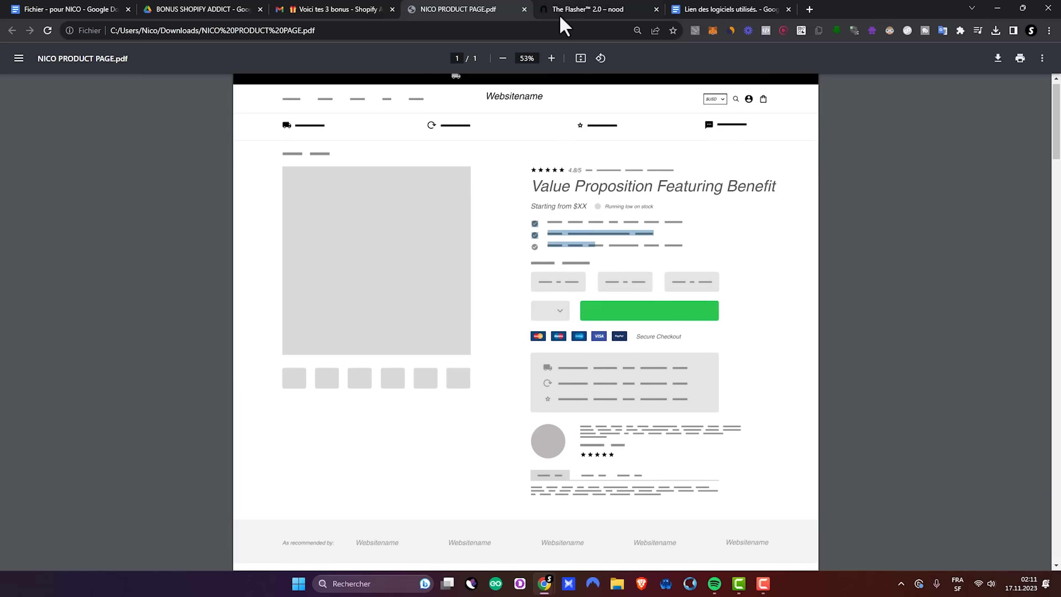
{"action": "left_click", "coordinate": [562, 10]}
Step: Examine nood's press logo strip, the "Trusted by Over 300,000 Noodists" before-and-after reviews and the "See Visible Results in just 3 Weeks" section
{"action": "scroll", "coordinate": [517, 276], "scroll_direction": "down", "scroll_amount": 3}
{"action": "scroll", "coordinate": [543, 297], "scroll_direction": "down", "scroll_amount": 3}
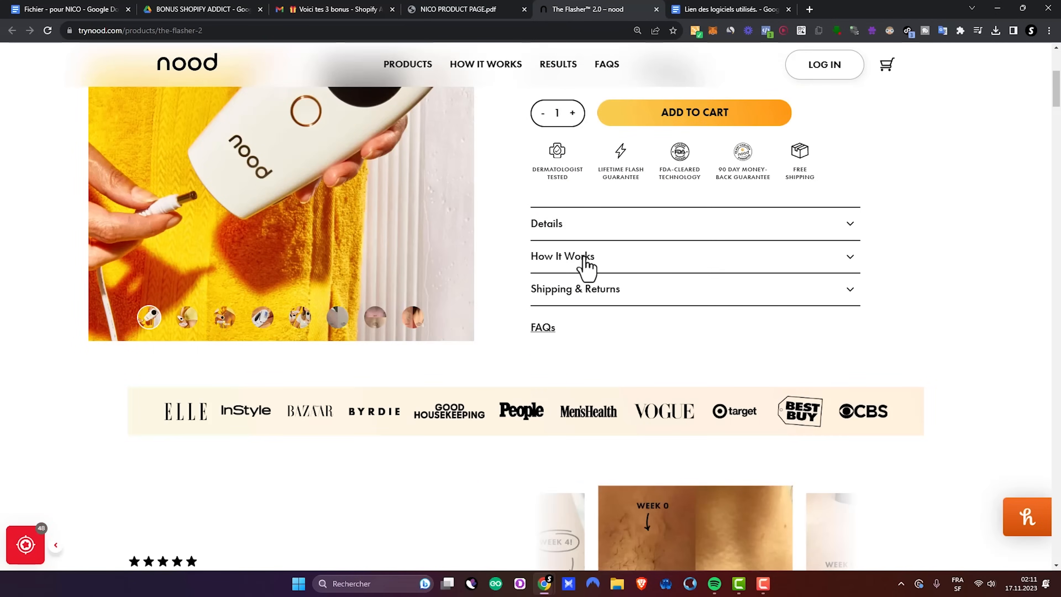
{"action": "scroll", "coordinate": [580, 267], "scroll_direction": "down", "scroll_amount": 2}
{"action": "scroll", "coordinate": [599, 229], "scroll_direction": "down", "scroll_amount": 5}
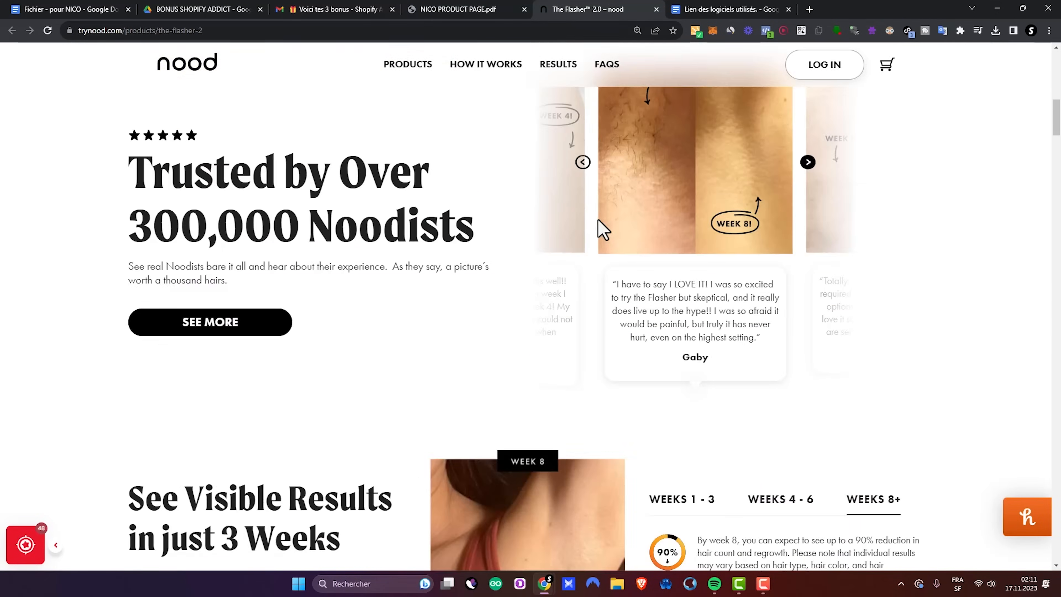
{"action": "scroll", "coordinate": [599, 227], "scroll_direction": "up", "scroll_amount": 4}
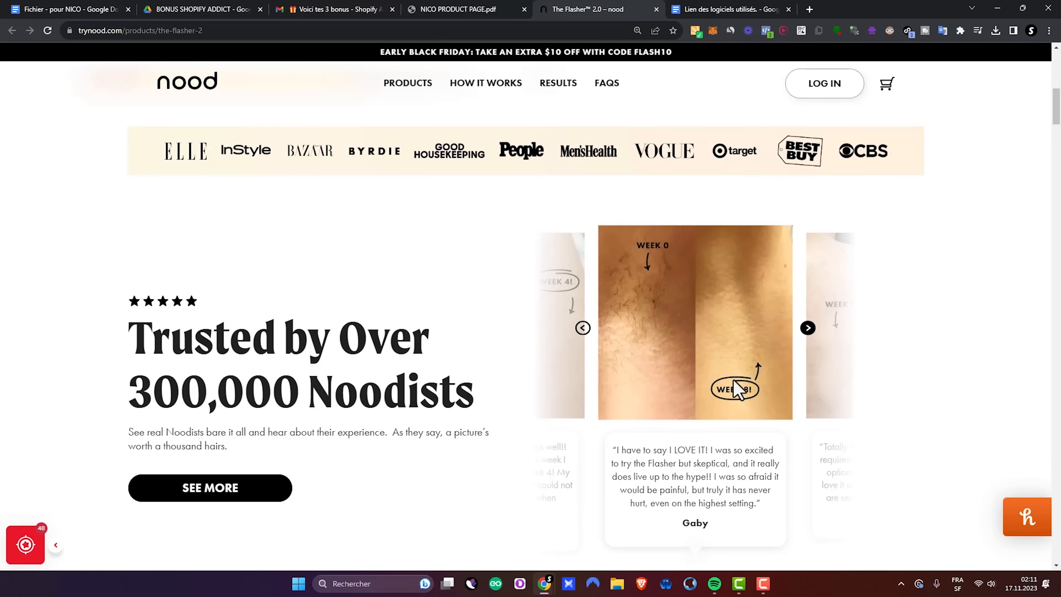
{"action": "scroll", "coordinate": [839, 237], "scroll_direction": "down", "scroll_amount": 8}
{"action": "left_click_drag", "start_coordinate": [1057, 137], "coordinate": [1057, 54]}
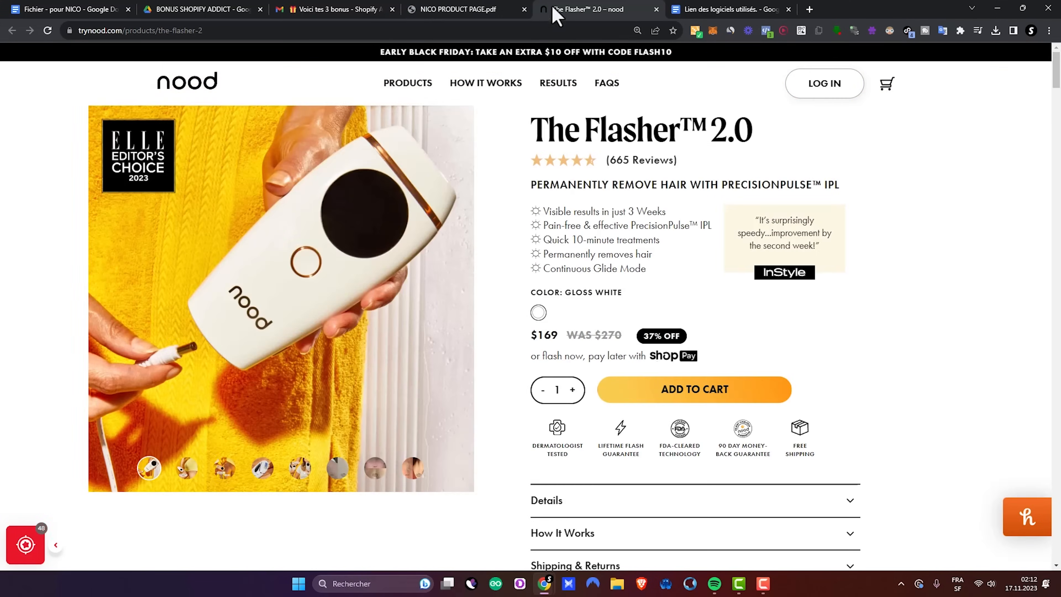
{"action": "left_click", "coordinate": [443, 10]}
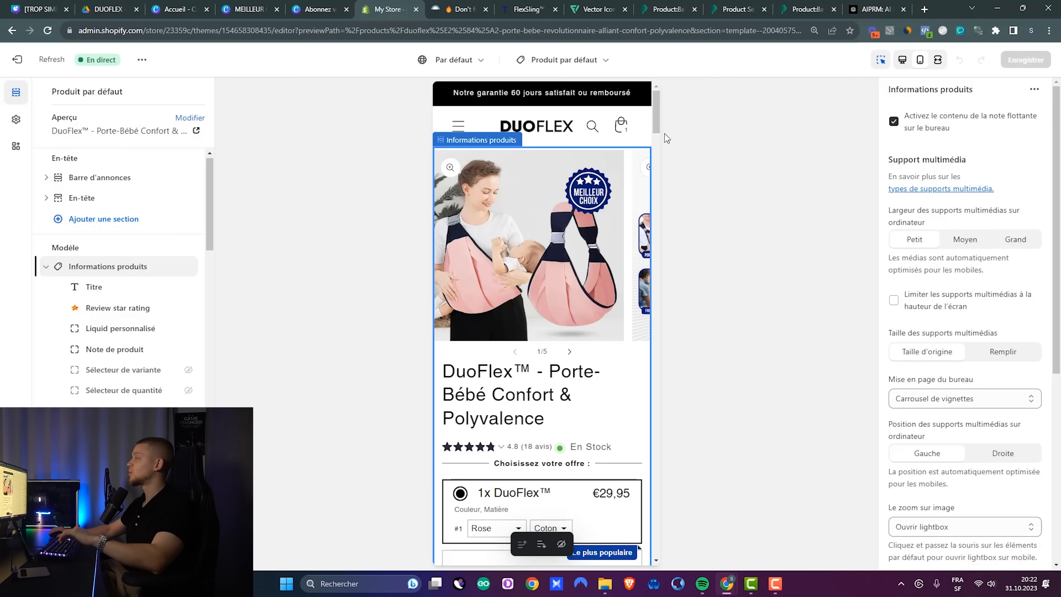
Step: Examine the DuoFlex product page in the Shopify theme editor, from the bundle offers to the "Comment utiliser le DuoFlex" image and position rows
{"action": "scroll", "coordinate": [593, 234], "scroll_direction": "down", "scroll_amount": 3}
{"action": "scroll", "coordinate": [617, 208], "scroll_direction": "up", "scroll_amount": 3}
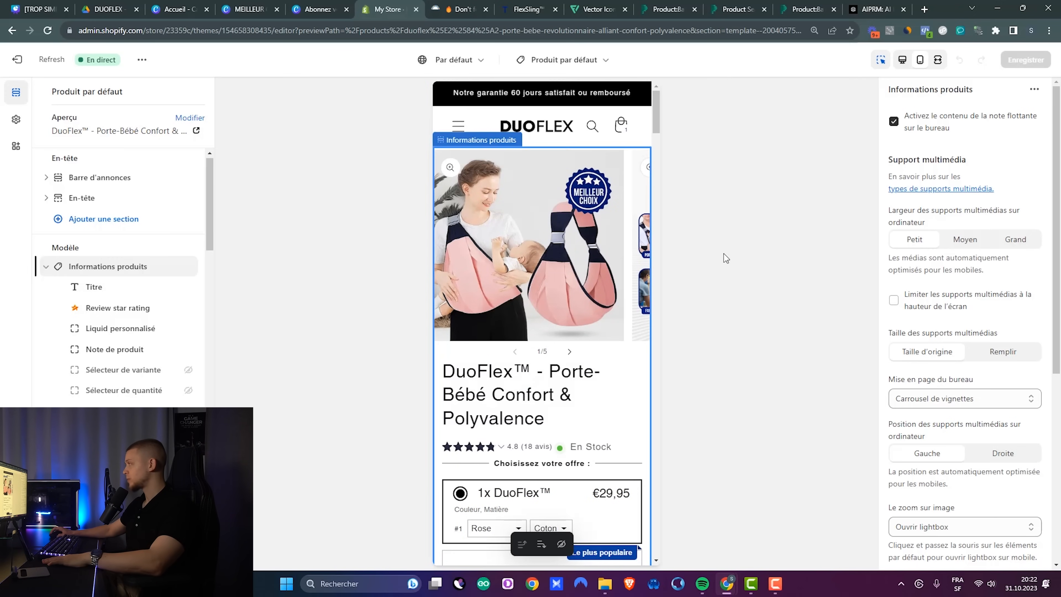
{"action": "scroll", "coordinate": [596, 349], "scroll_direction": "down", "scroll_amount": 6}
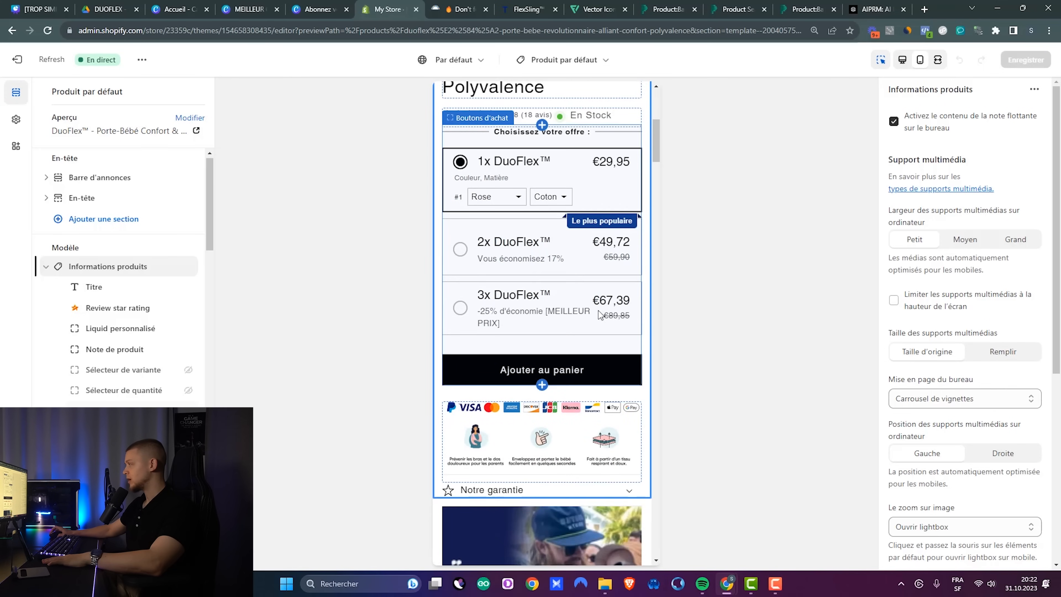
{"action": "scroll", "coordinate": [599, 310], "scroll_direction": "down", "scroll_amount": 10}
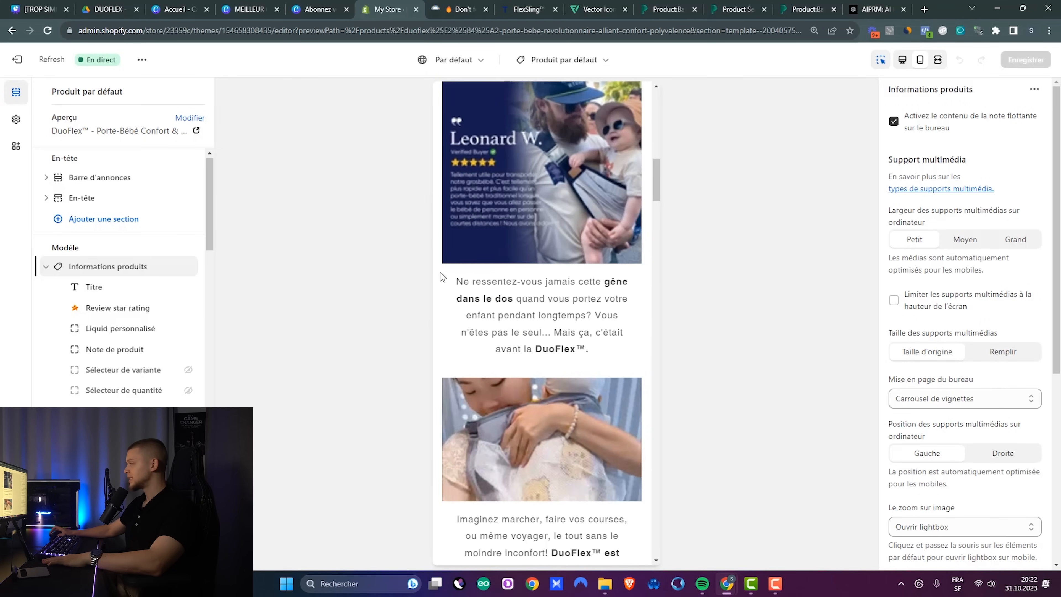
{"action": "scroll", "coordinate": [443, 277], "scroll_direction": "down", "scroll_amount": 8}
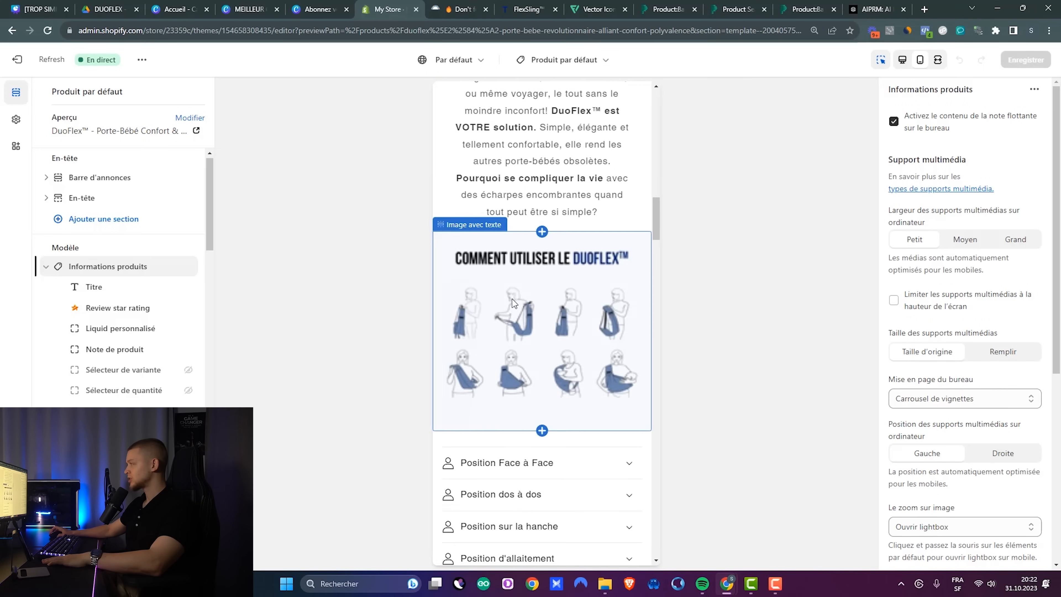
{"action": "scroll", "coordinate": [514, 301], "scroll_direction": "down", "scroll_amount": 5}
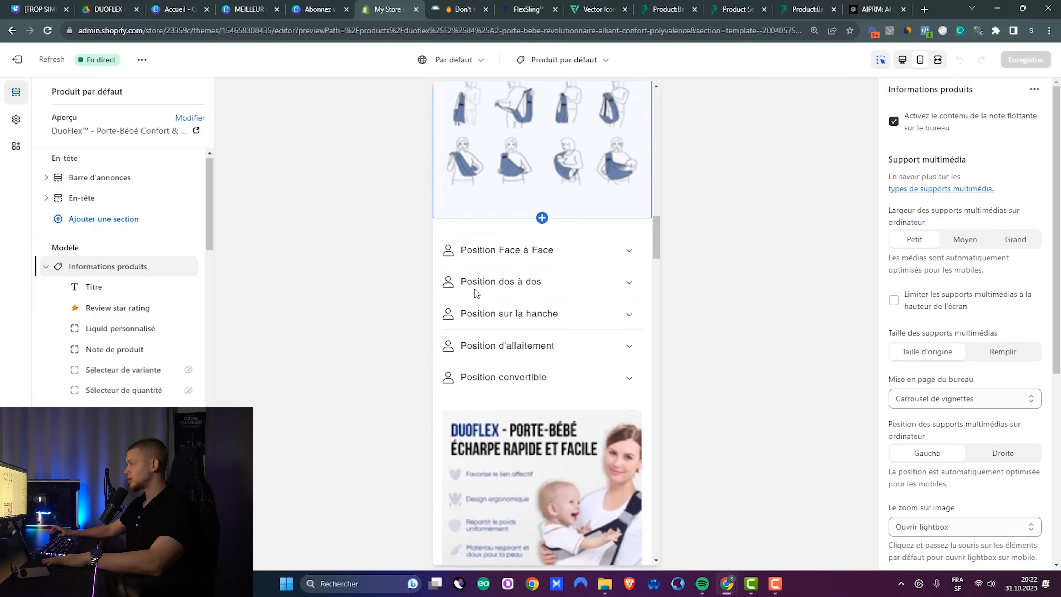
Step: Read the "Position Face à Face" row and the FAQ answer on whether the carrier helps soothe the baby in the page preview
{"action": "left_click", "coordinate": [633, 249]}
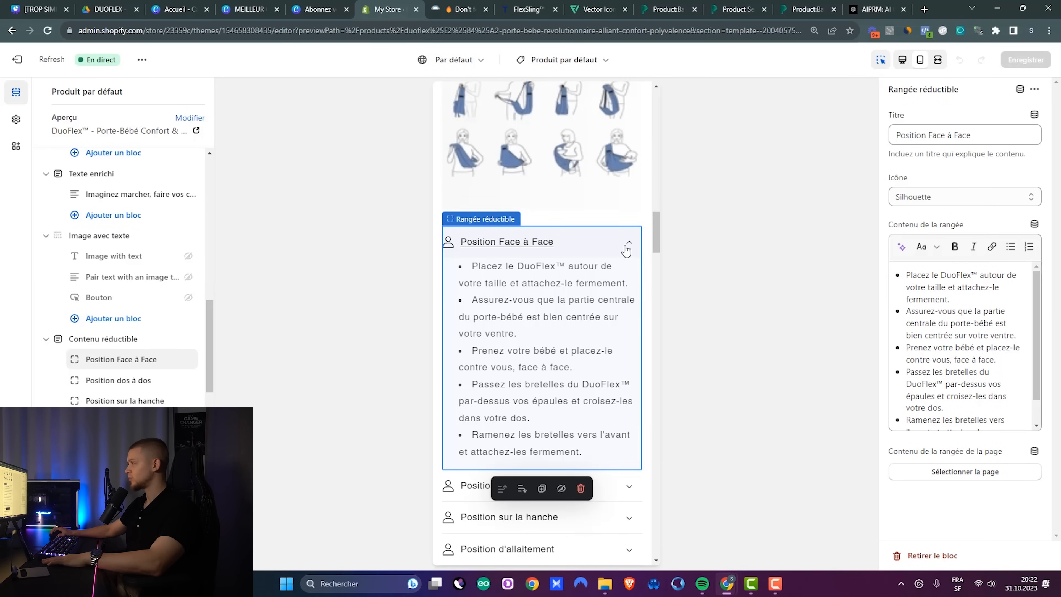
{"action": "left_click", "coordinate": [629, 244]}
{"action": "scroll", "coordinate": [623, 358], "scroll_direction": "down", "scroll_amount": 6}
{"action": "scroll", "coordinate": [623, 356], "scroll_direction": "down", "scroll_amount": 12}
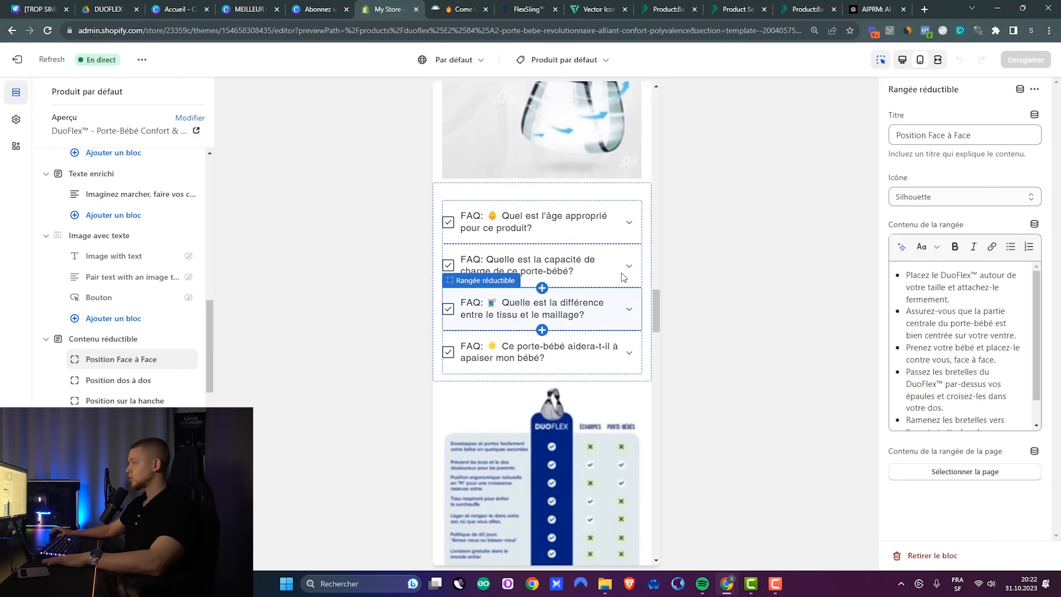
{"action": "left_click", "coordinate": [630, 353]}
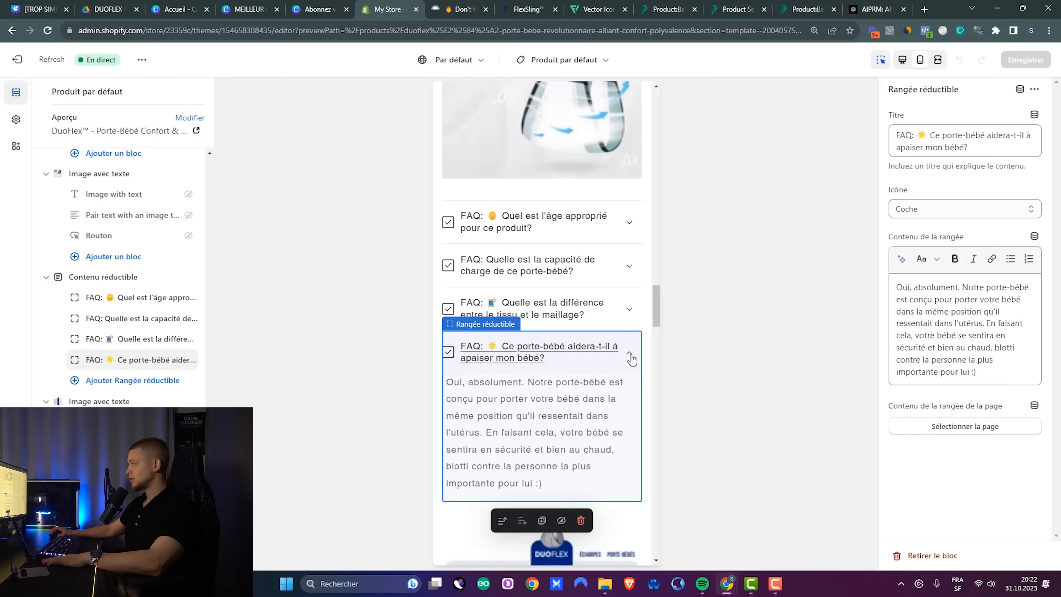
Step: Examine the Bundle Bear offer and customer reviews in the preview, and review the main product section again
{"action": "scroll", "coordinate": [616, 342], "scroll_direction": "down", "scroll_amount": 15}
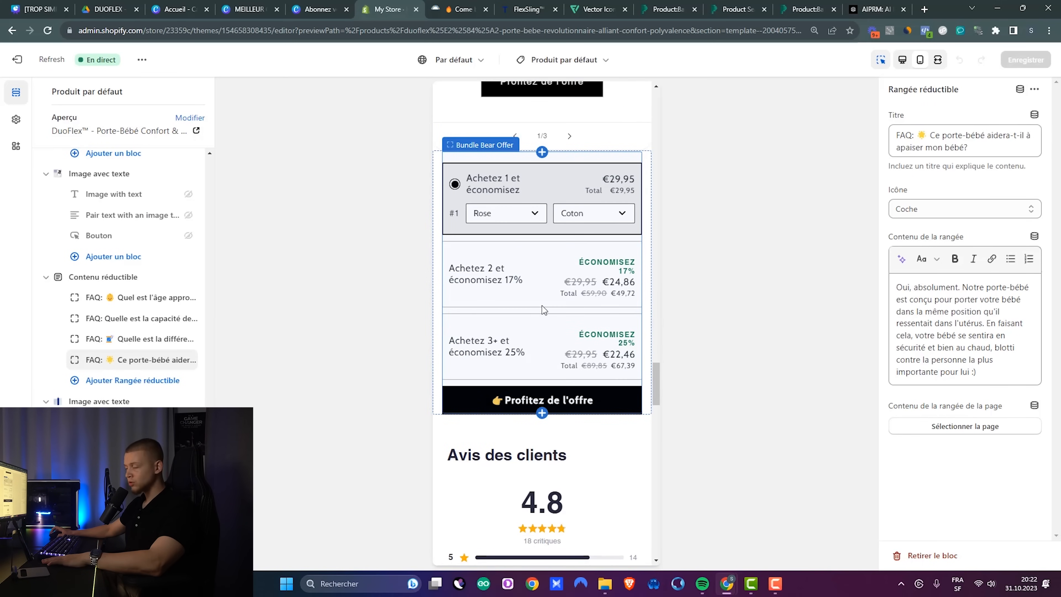
{"action": "scroll", "coordinate": [576, 334], "scroll_direction": "down", "scroll_amount": 10}
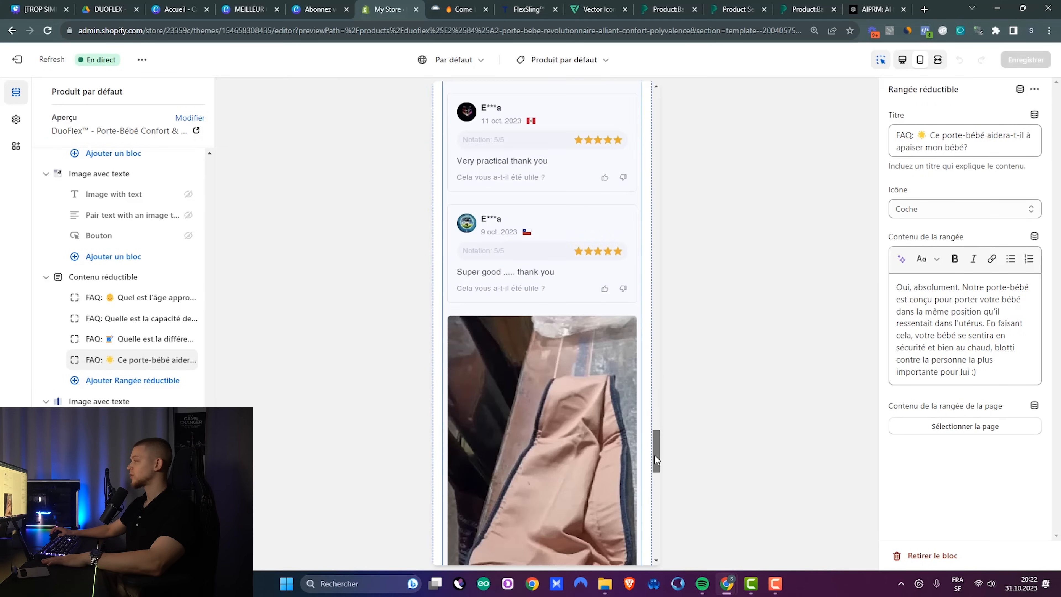
{"action": "left_click_drag", "start_coordinate": [655, 459], "coordinate": [669, 148]}
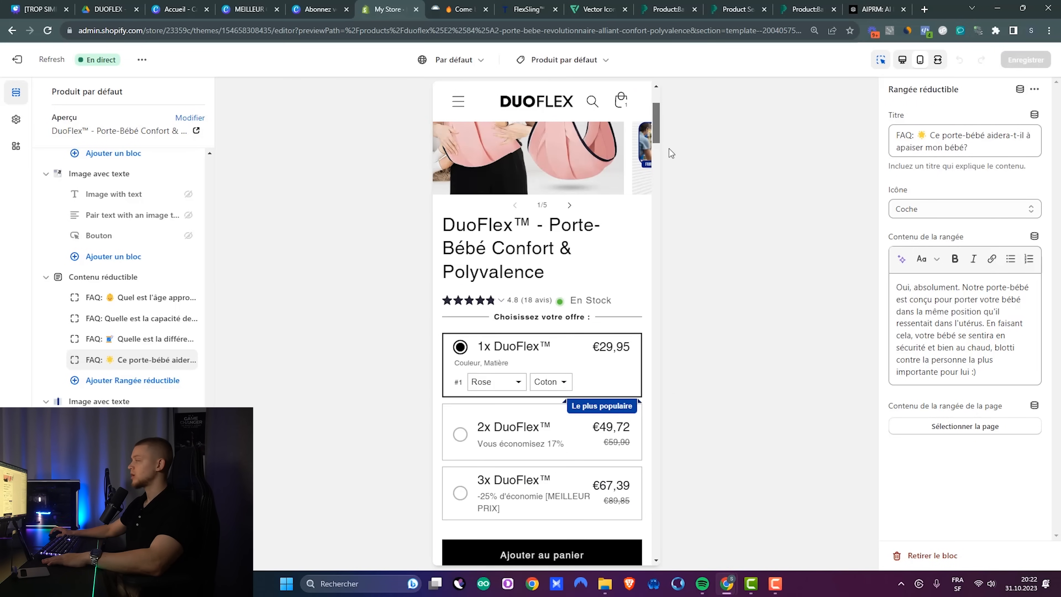
{"action": "scroll", "coordinate": [613, 253], "scroll_direction": "down", "scroll_amount": 5}
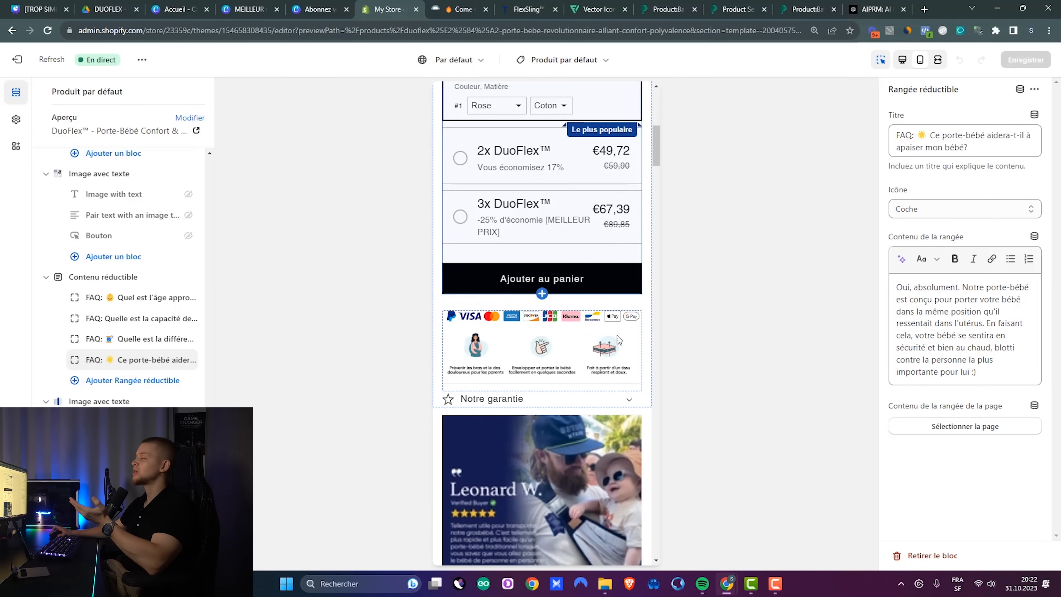
{"action": "scroll", "coordinate": [617, 335], "scroll_direction": "up", "scroll_amount": 8}
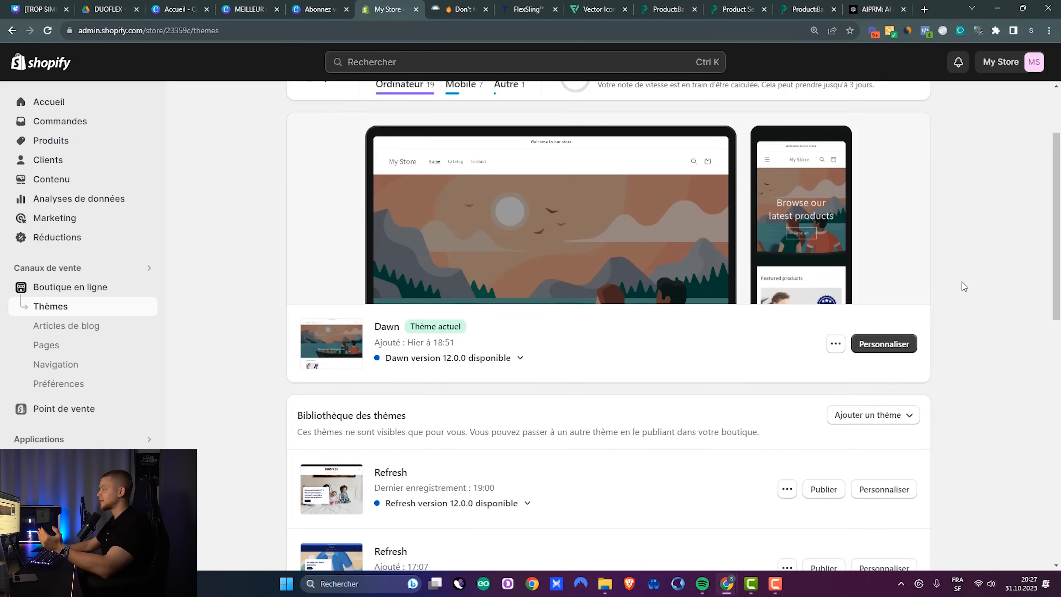
Step: Examine the store's Thèmes page, including the current Dawn theme, the theme library and the popular free themes
{"action": "scroll", "coordinate": [921, 370], "scroll_direction": "up", "scroll_amount": 3}
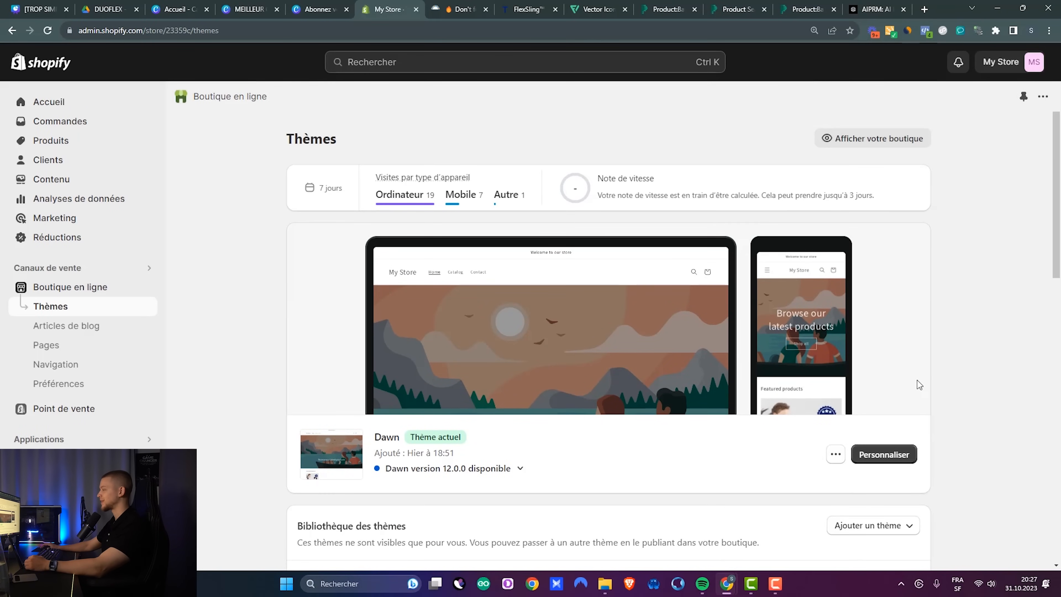
{"action": "scroll", "coordinate": [913, 383], "scroll_direction": "down", "scroll_amount": 4}
{"action": "scroll", "coordinate": [540, 334], "scroll_direction": "down", "scroll_amount": 1}
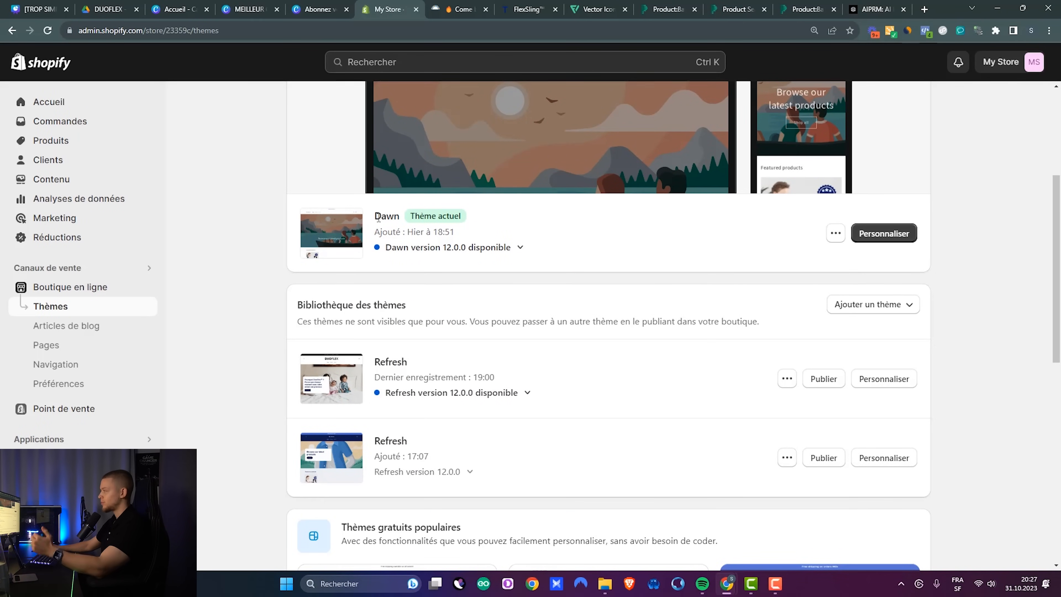
{"action": "scroll", "coordinate": [594, 266], "scroll_direction": "up", "scroll_amount": 2}
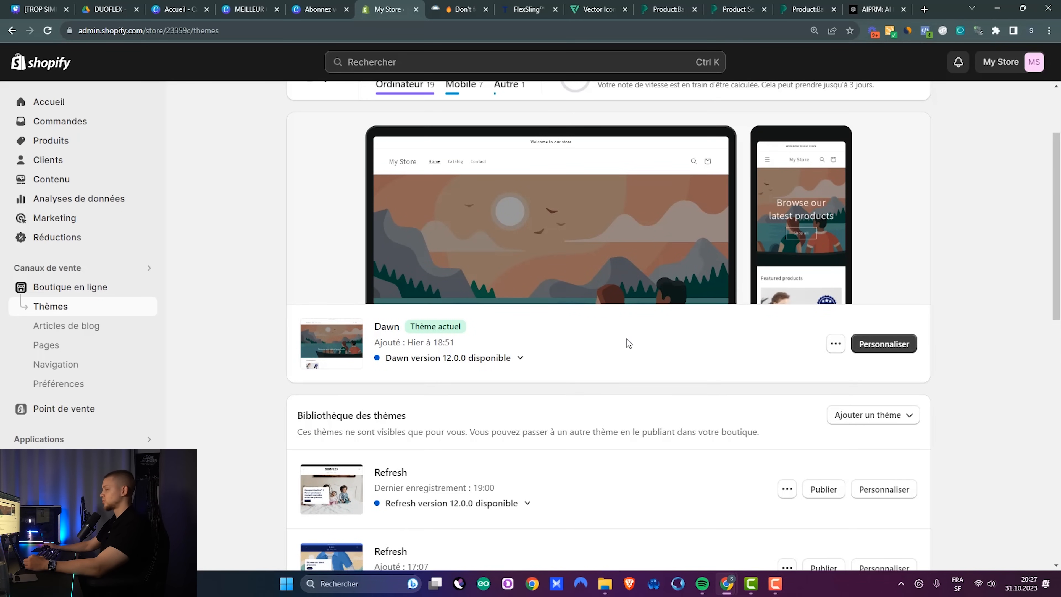
{"action": "scroll", "coordinate": [830, 404], "scroll_direction": "down", "scroll_amount": 3}
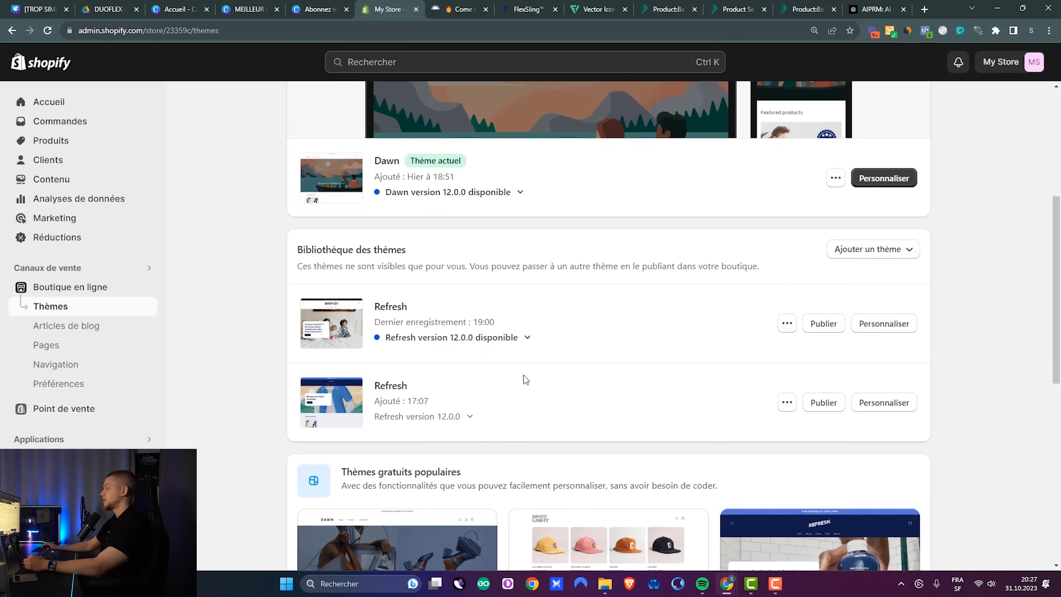
{"action": "scroll", "coordinate": [523, 367], "scroll_direction": "down", "scroll_amount": 4}
{"action": "scroll", "coordinate": [448, 266], "scroll_direction": "up", "scroll_amount": 3}
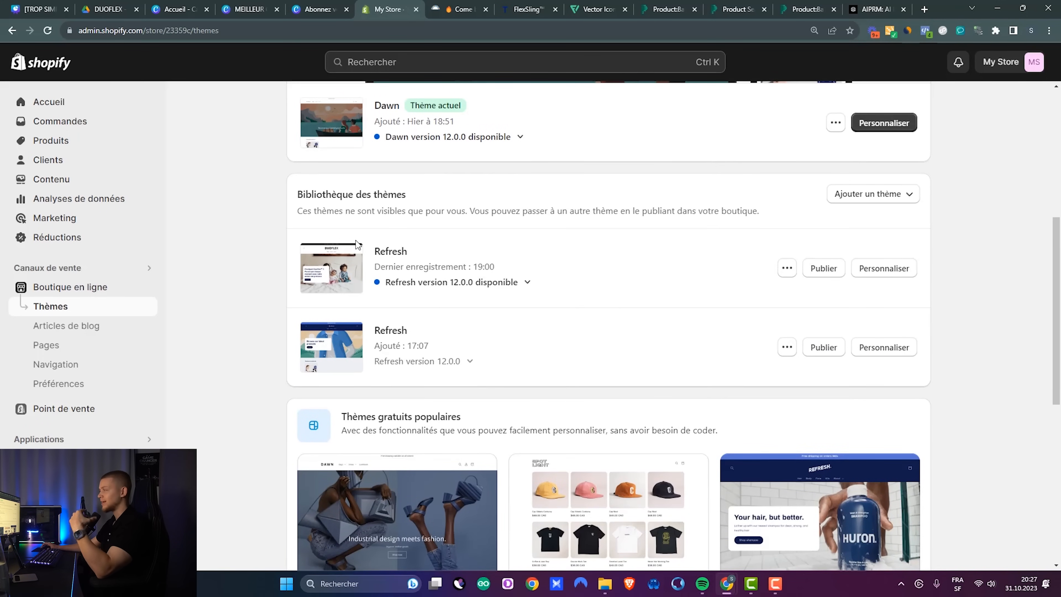
{"action": "scroll", "coordinate": [461, 233], "scroll_direction": "down", "scroll_amount": 4}
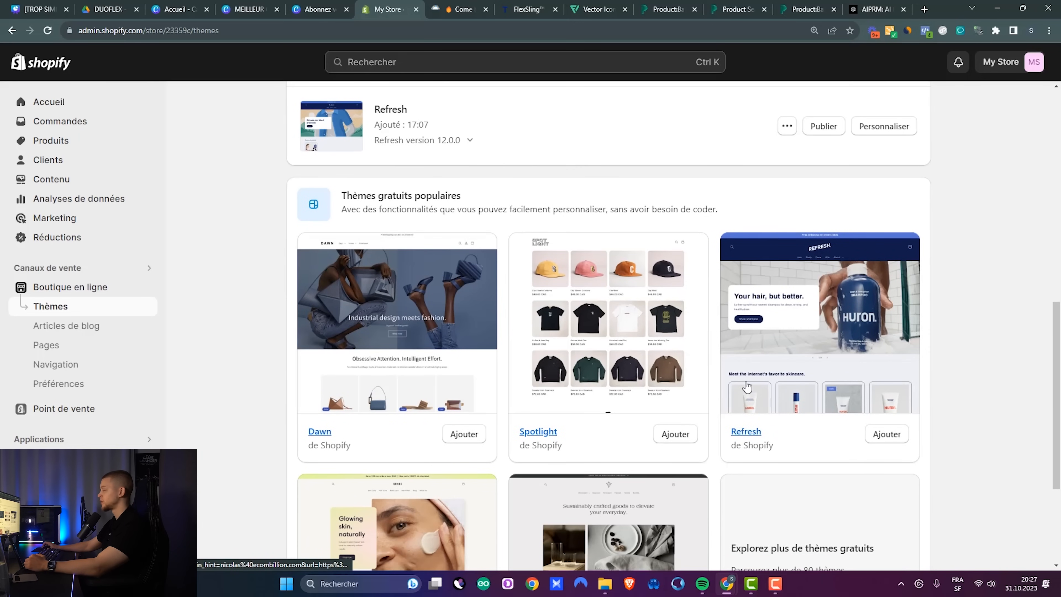
{"action": "scroll", "coordinate": [747, 386], "scroll_direction": "up", "scroll_amount": 3}
{"action": "scroll", "coordinate": [746, 316], "scroll_direction": "down", "scroll_amount": 3}
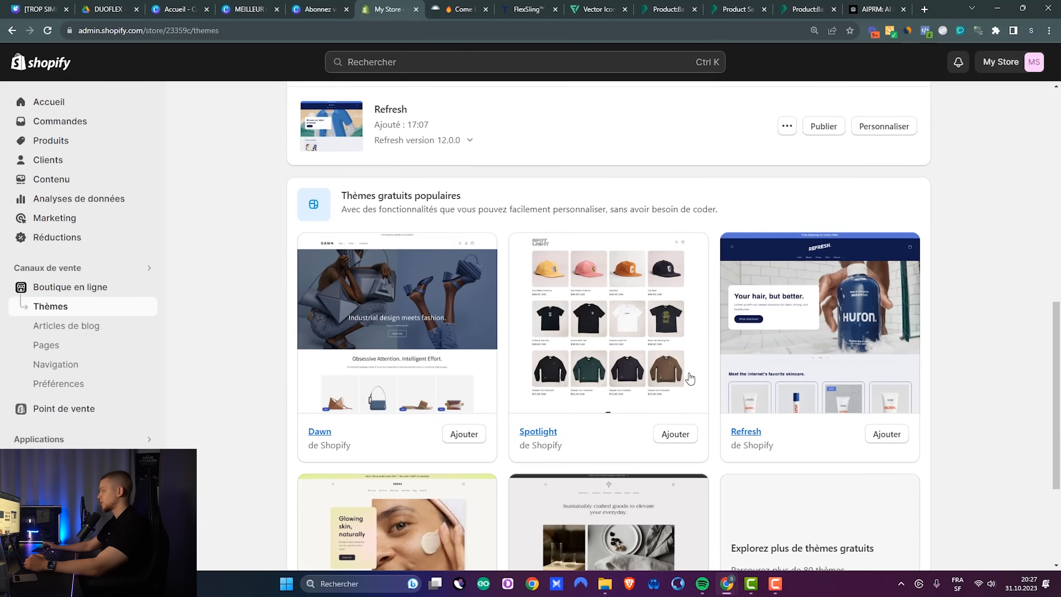
Step: Add the free Refresh theme to the theme library and publish the new copy as the store's current theme
{"action": "left_click", "coordinate": [886, 436]}
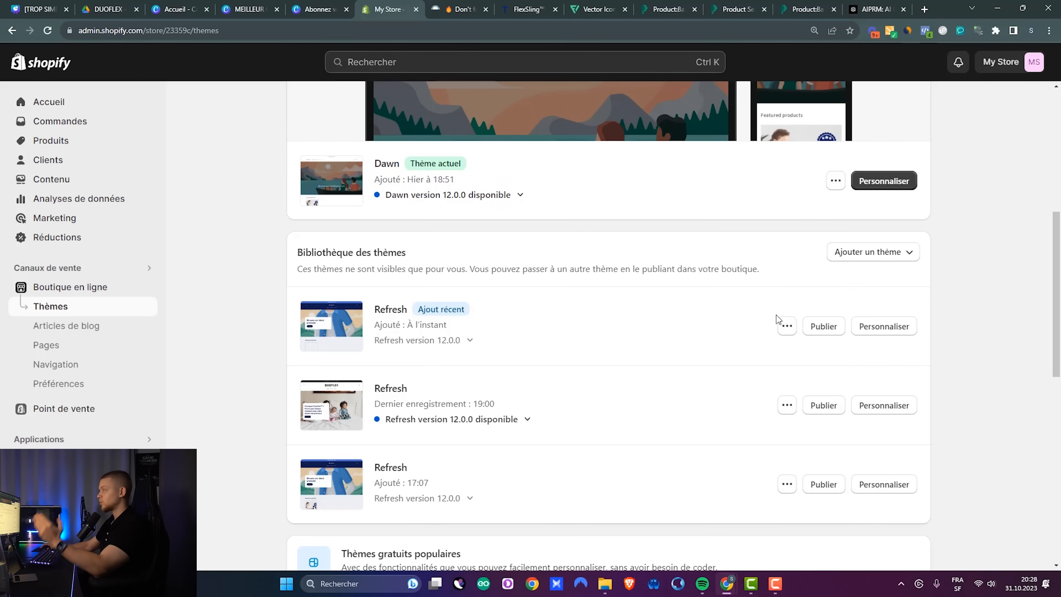
{"action": "left_click", "coordinate": [825, 327]}
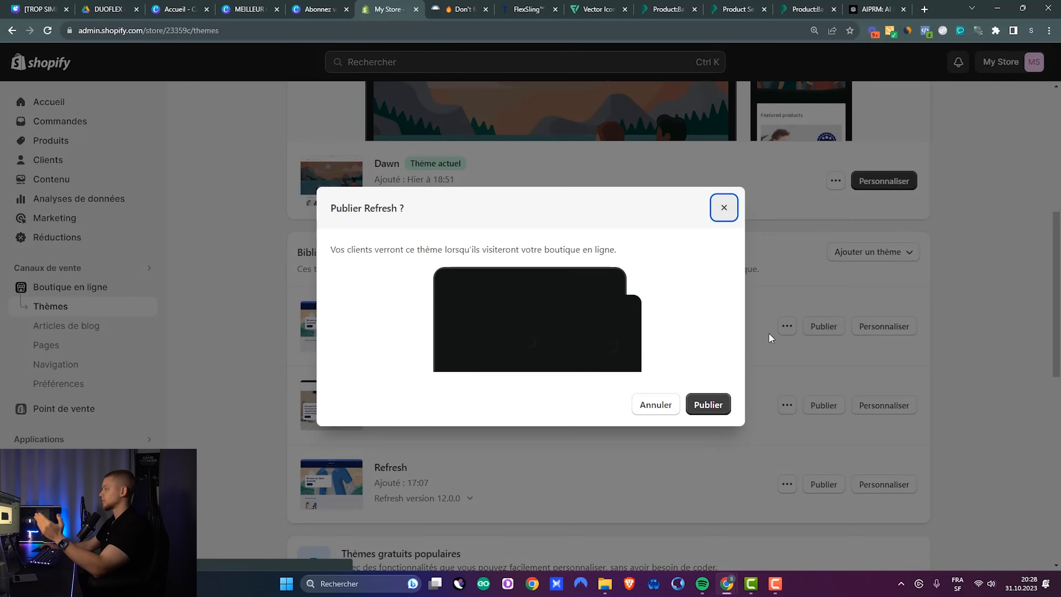
{"action": "left_click", "coordinate": [712, 405]}
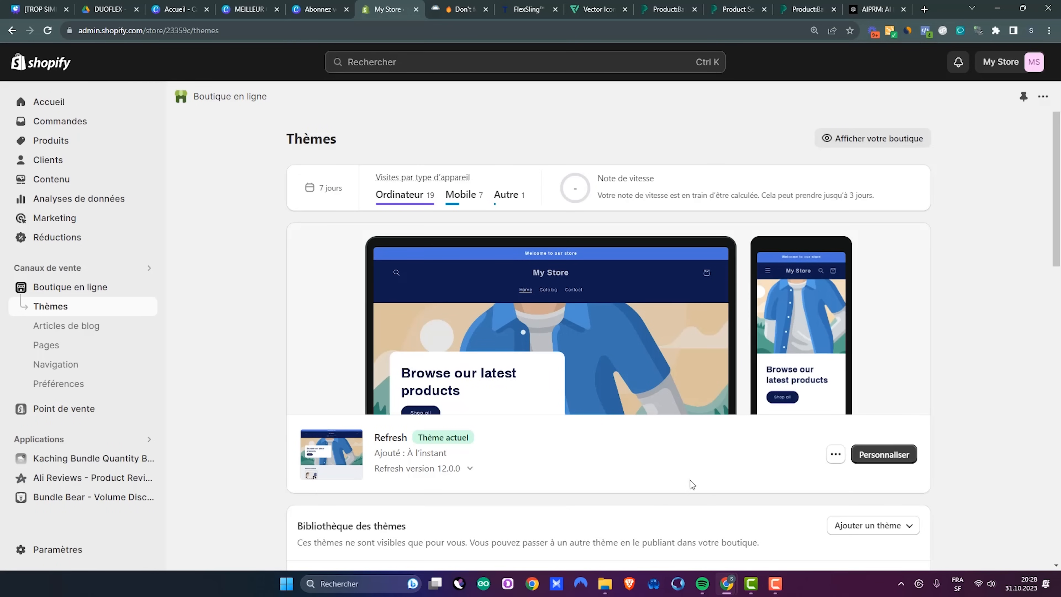
Step: Check which language is published as the default in the store's language settings
{"action": "left_click", "coordinate": [831, 456]}
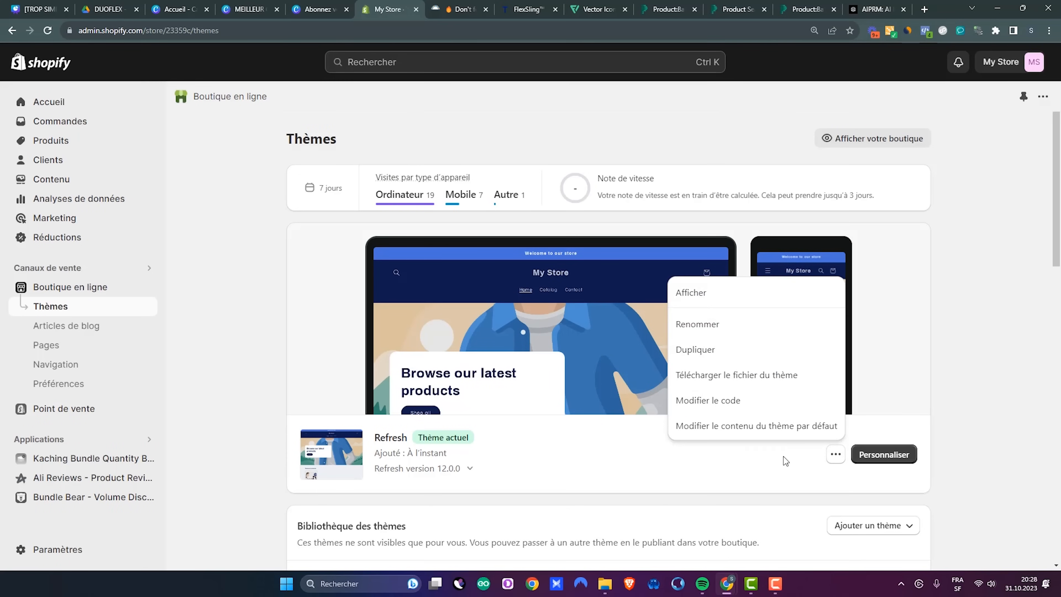
{"action": "left_click", "coordinate": [597, 461]}
{"action": "left_click", "coordinate": [31, 548]}
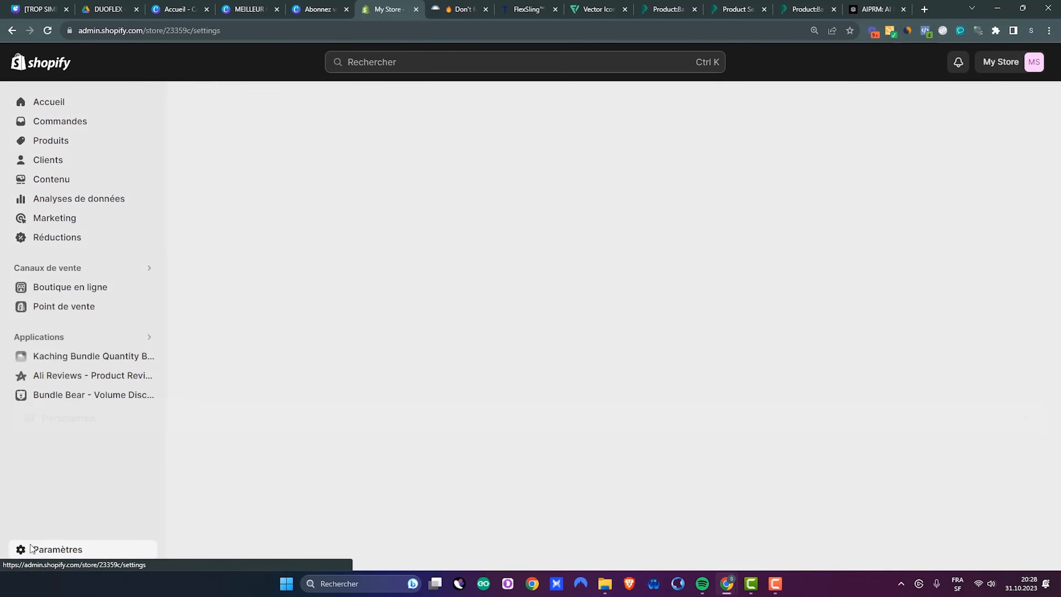
{"action": "scroll", "coordinate": [342, 410], "scroll_direction": "down", "scroll_amount": 5}
{"action": "left_click", "coordinate": [176, 389]}
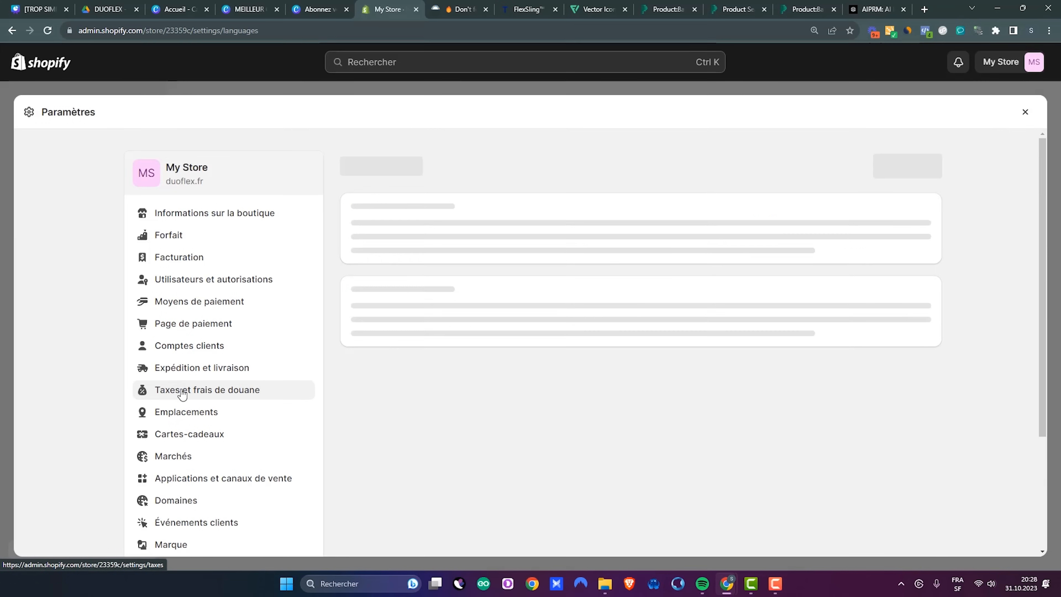
{"action": "scroll", "coordinate": [523, 395], "scroll_direction": "down", "scroll_amount": 1}
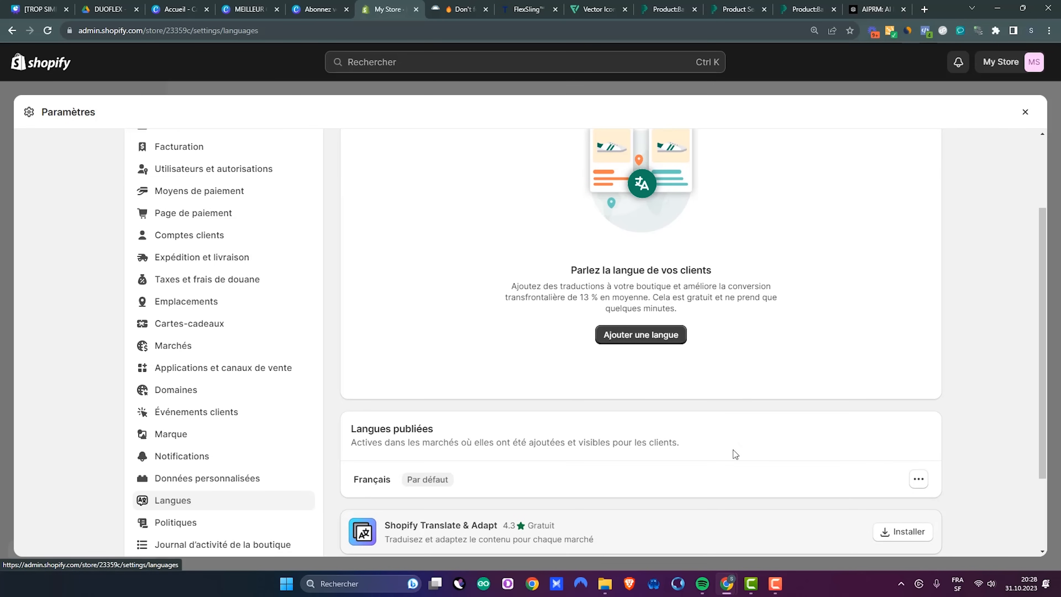
{"action": "left_click_drag", "start_coordinate": [352, 477], "coordinate": [392, 480]}
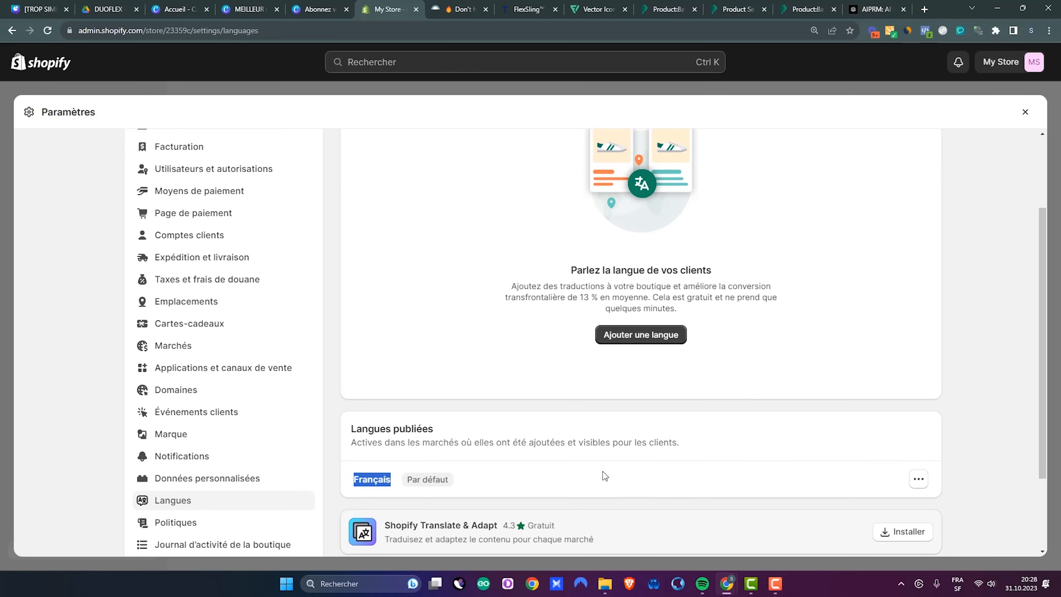
{"action": "left_click", "coordinate": [717, 469]}
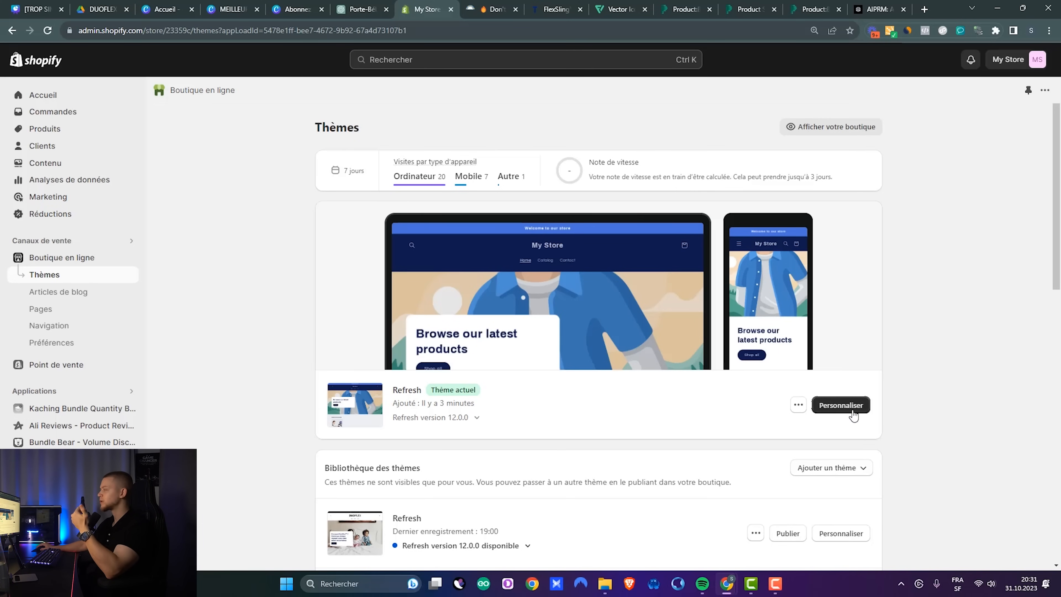
Step: Start adding a new product to the store, beginning with its title
{"action": "left_click", "coordinate": [37, 128]}
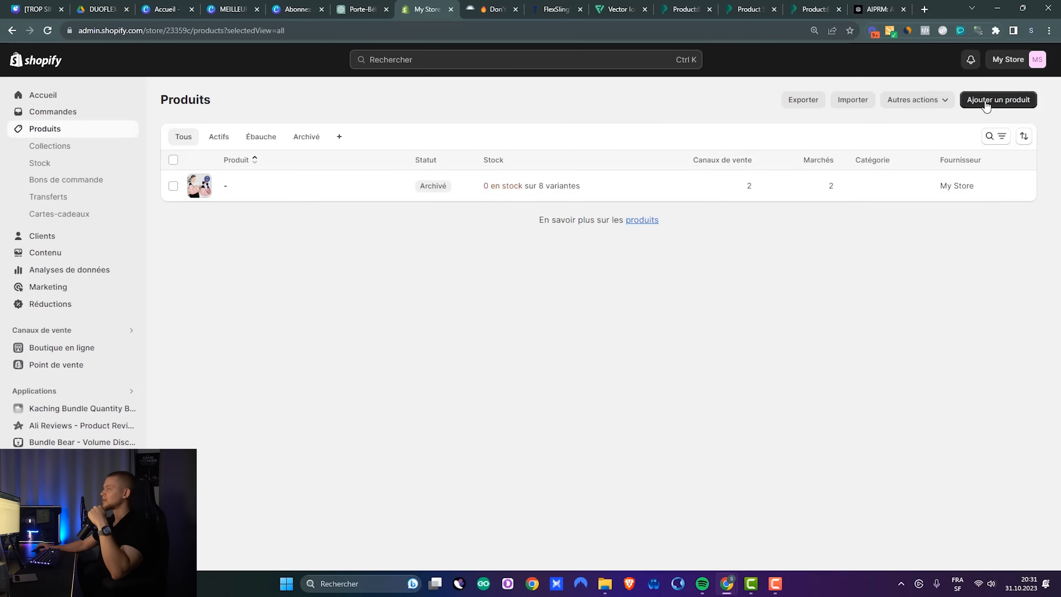
{"action": "left_click", "coordinate": [986, 101]}
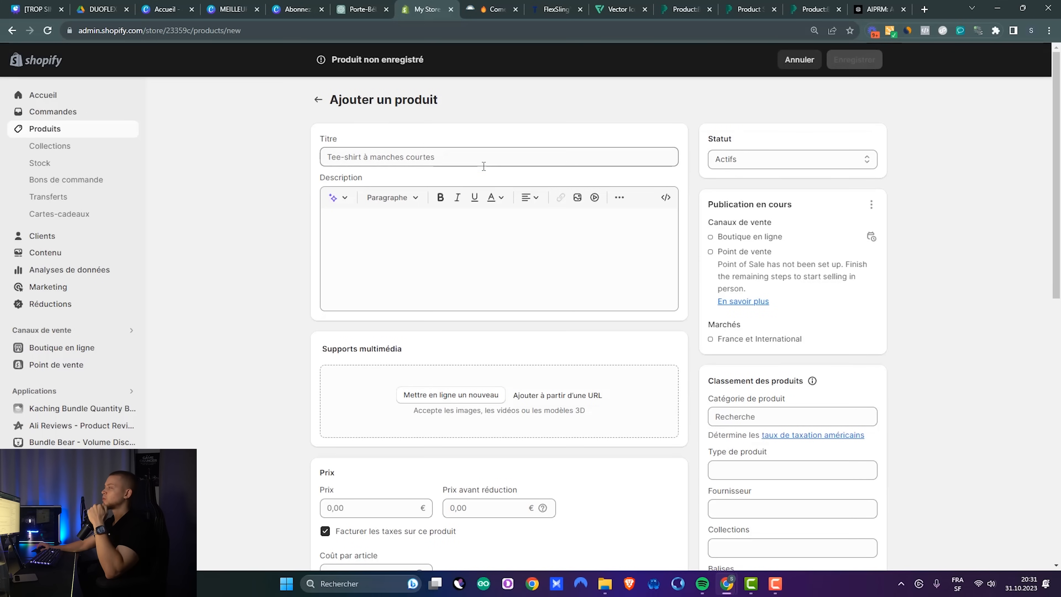
{"action": "left_click", "coordinate": [483, 166]}
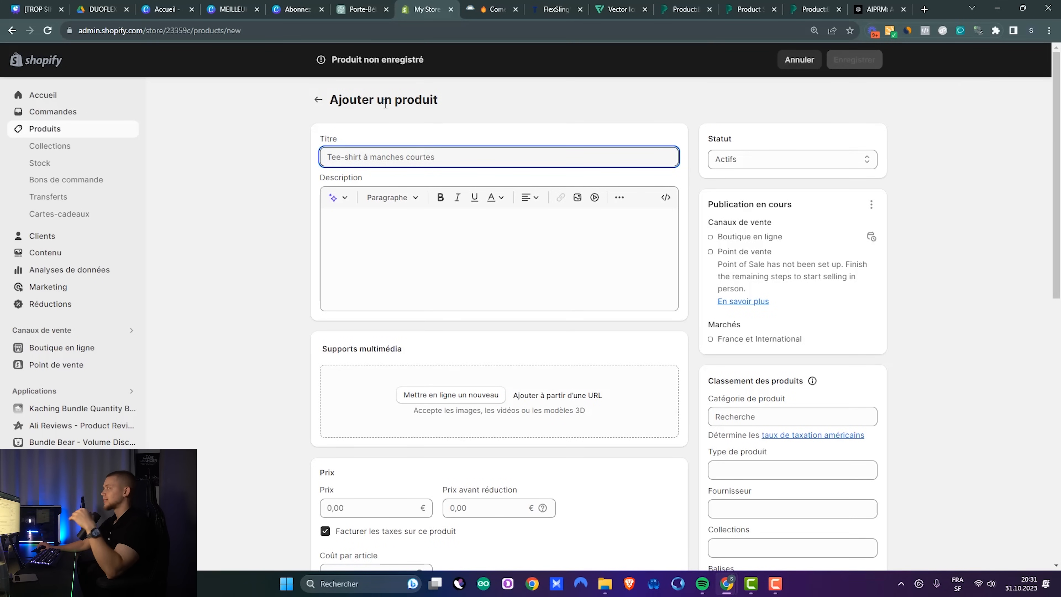
Step: Copy the headline "DuoFlex™ - Le Porte-Bébé Révolutionnaire Alliant Confort et Polyvalence !" from the ChatGPT conversation into the Shopify product title
{"action": "left_click", "coordinate": [357, 10]}
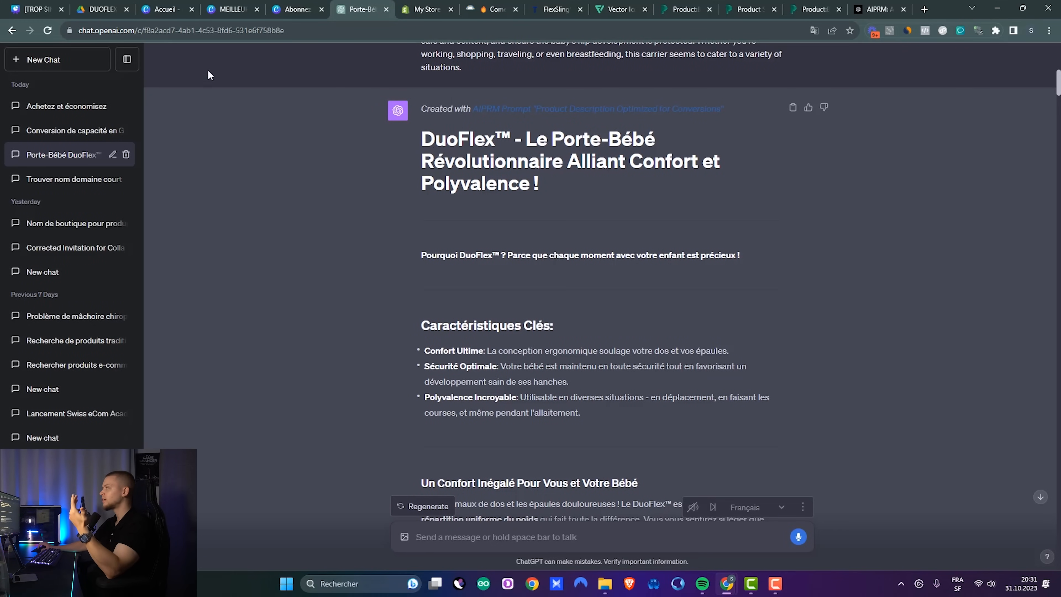
{"action": "left_click", "coordinate": [126, 59]}
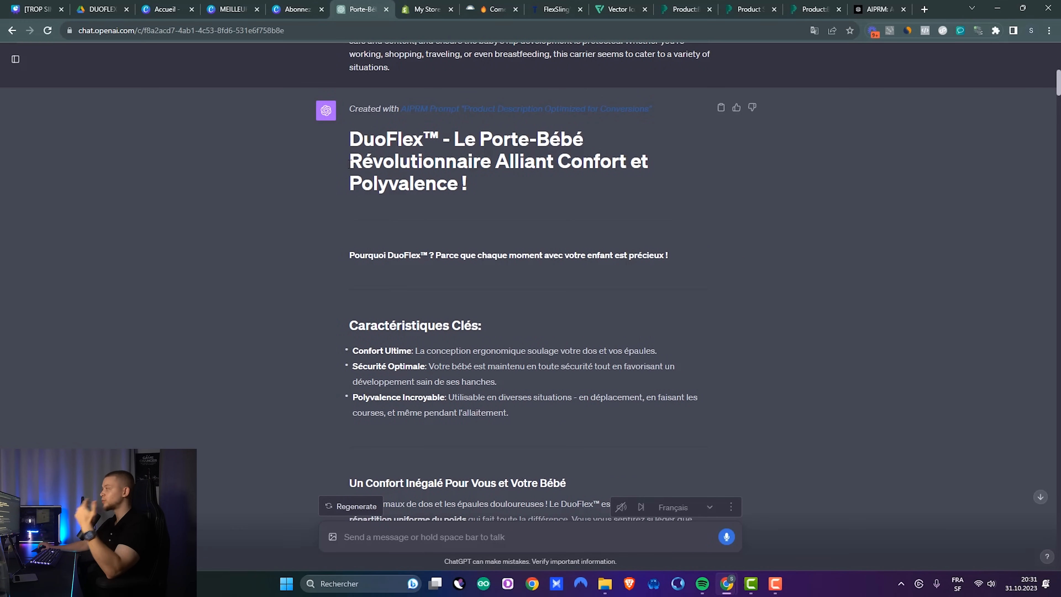
{"action": "left_click_drag", "start_coordinate": [340, 156], "coordinate": [469, 188]}
{"action": "right_click", "coordinate": [455, 183]}
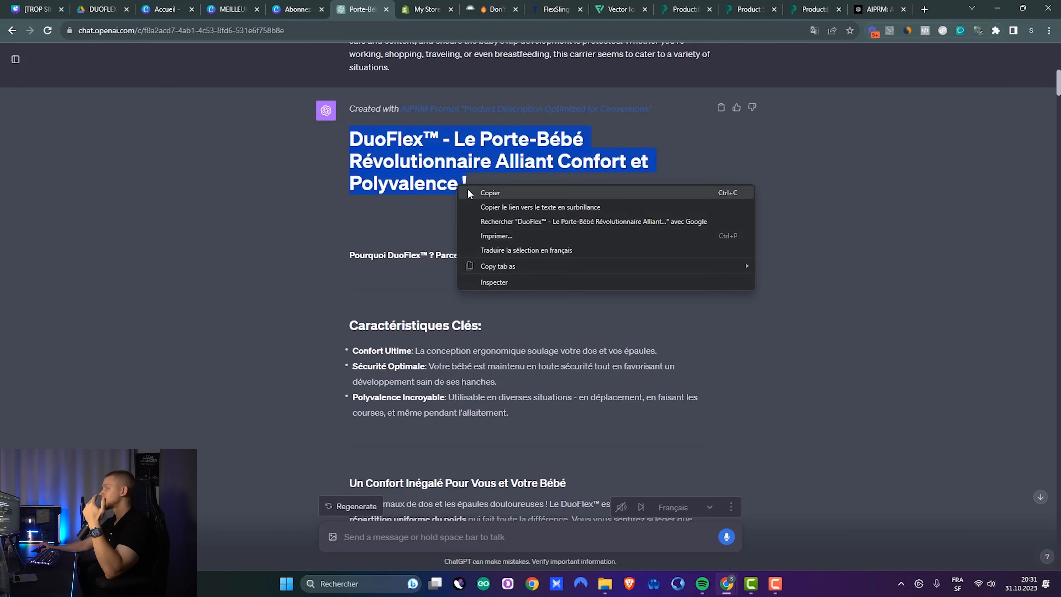
{"action": "left_click", "coordinate": [471, 191]}
{"action": "left_click", "coordinate": [426, 10]}
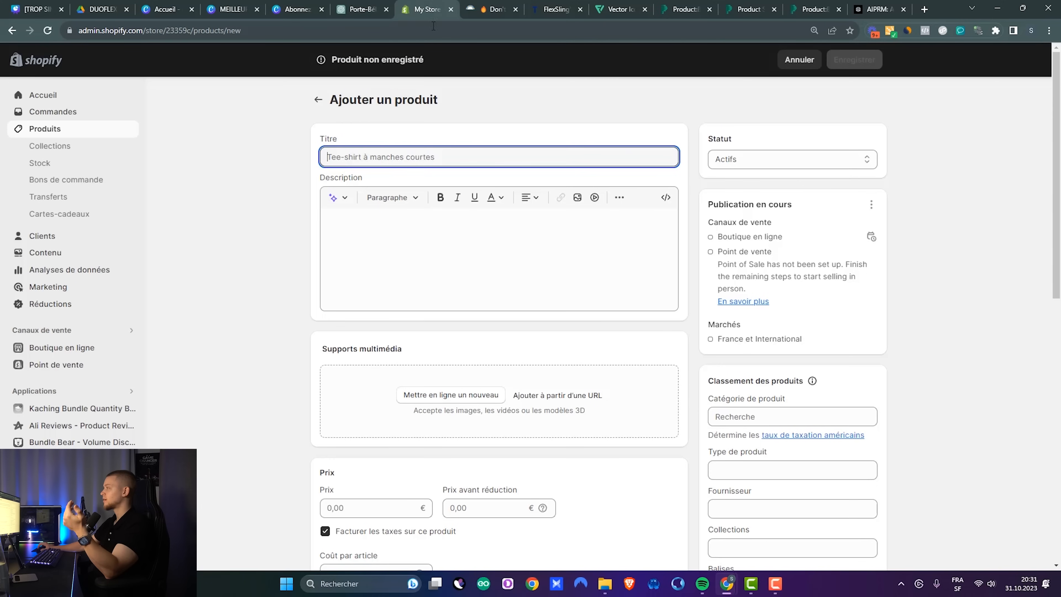
{"action": "right_click", "coordinate": [383, 159]}
{"action": "left_click", "coordinate": [402, 244]}
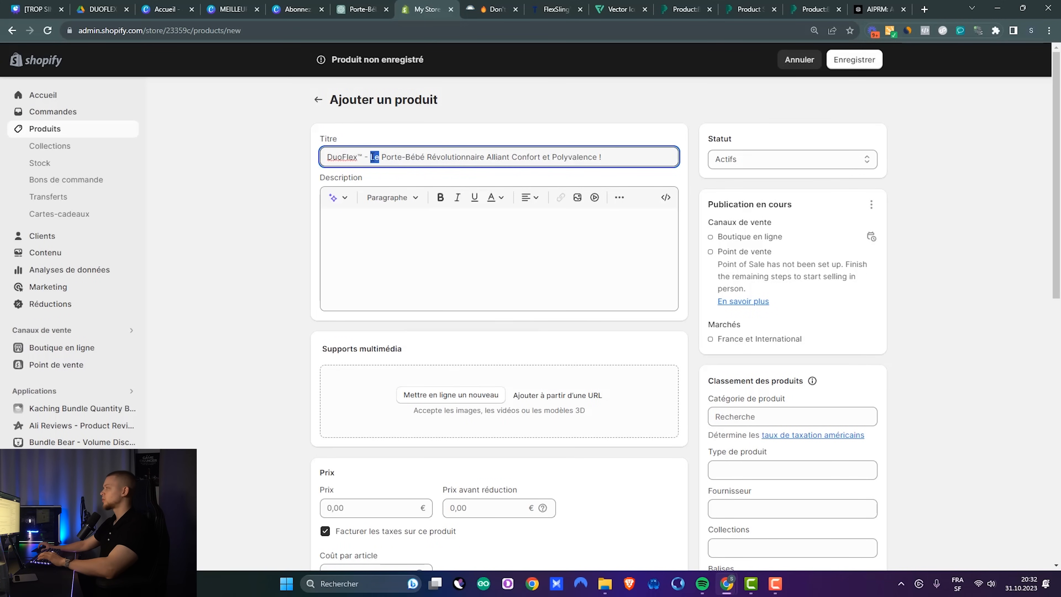
Step: Shorten the product title to "DuoFlex™ - Porte-Bébé Alliant Confort & Polyvalence"
{"action": "key", "text": "BackSpace"}
{"action": "key", "text": "BackSpace"}
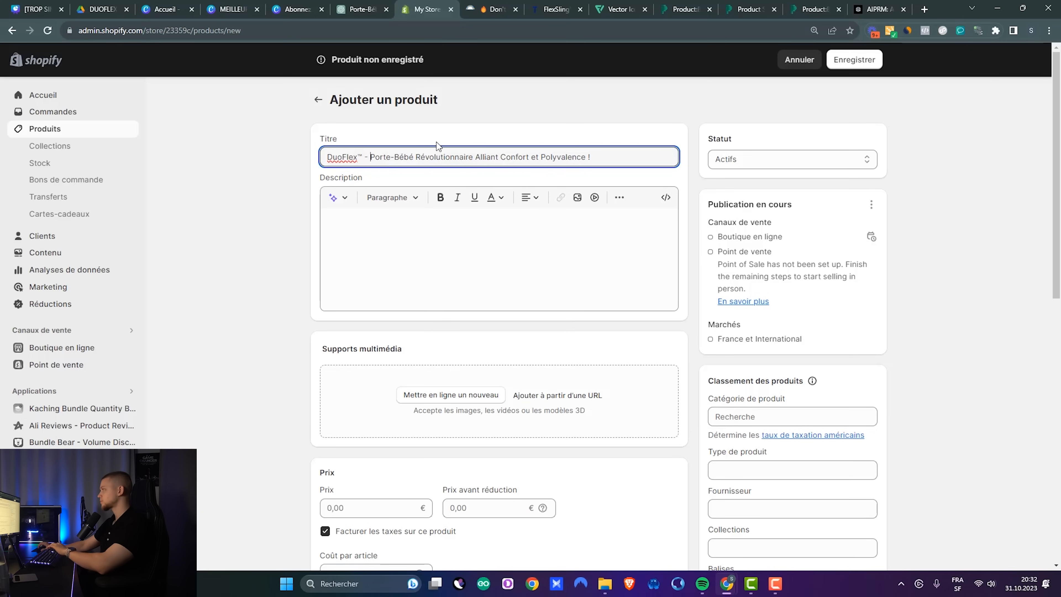
{"action": "double_click", "coordinate": [427, 158]}
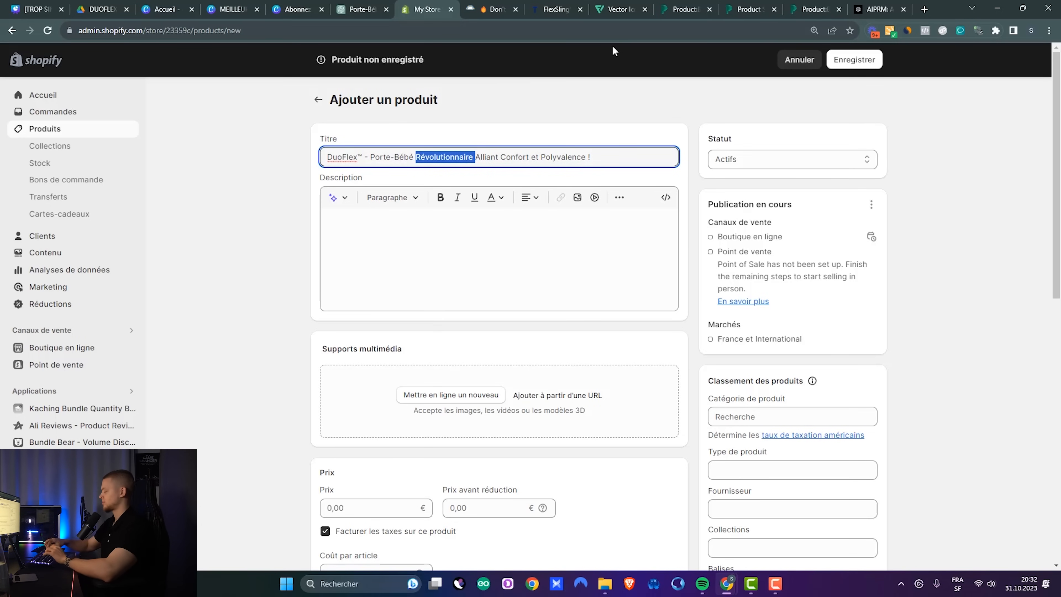
{"action": "key", "text": "BackSpace"}
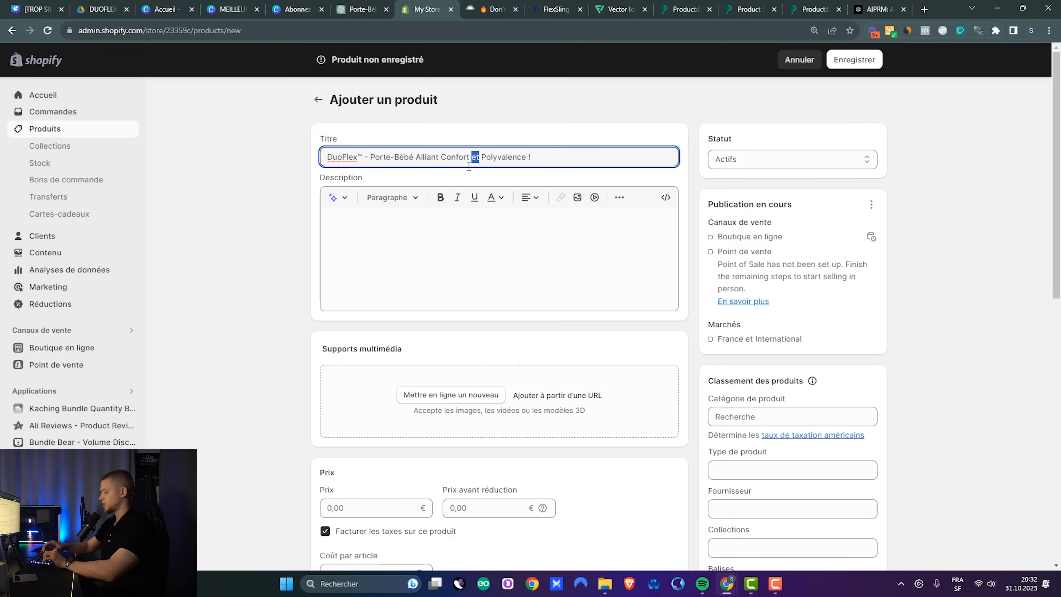
{"action": "type", "text": "&"}
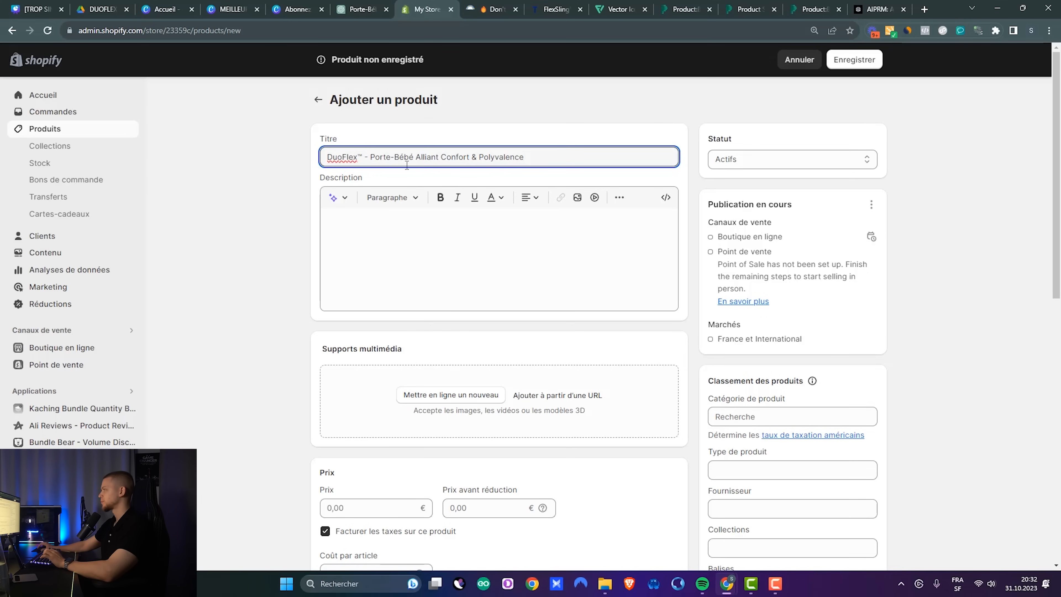
Step: Review the wording of the product title and the Supports multimédia section of the new product form
{"action": "left_click_drag", "start_coordinate": [531, 158], "coordinate": [407, 154]}
{"action": "left_click", "coordinate": [261, 187]}
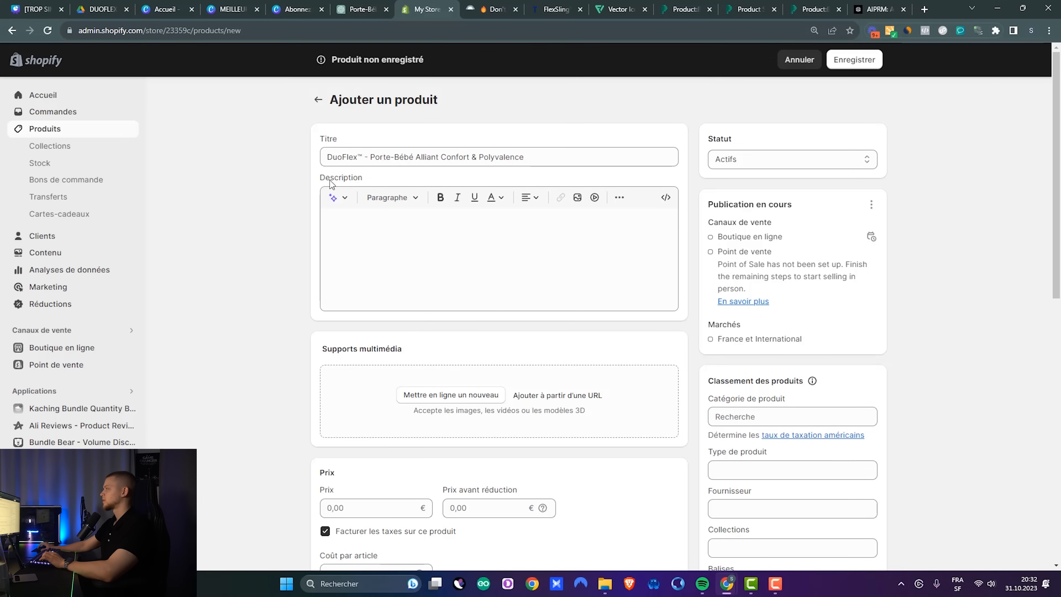
{"action": "left_click_drag", "start_coordinate": [549, 156], "coordinate": [241, 159]}
{"action": "left_click", "coordinate": [243, 163]}
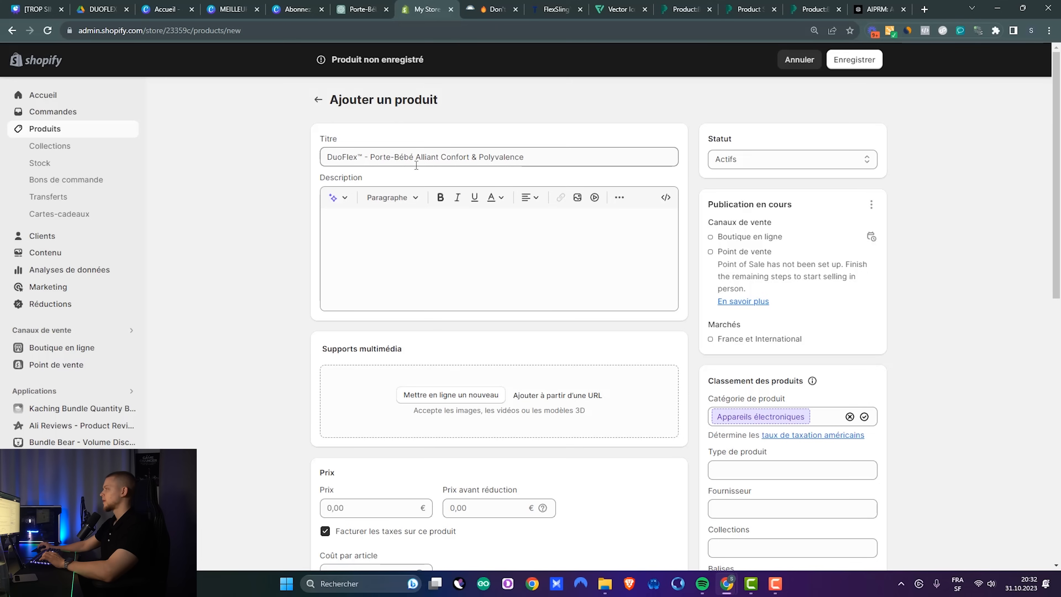
{"action": "double_click", "coordinate": [422, 158]}
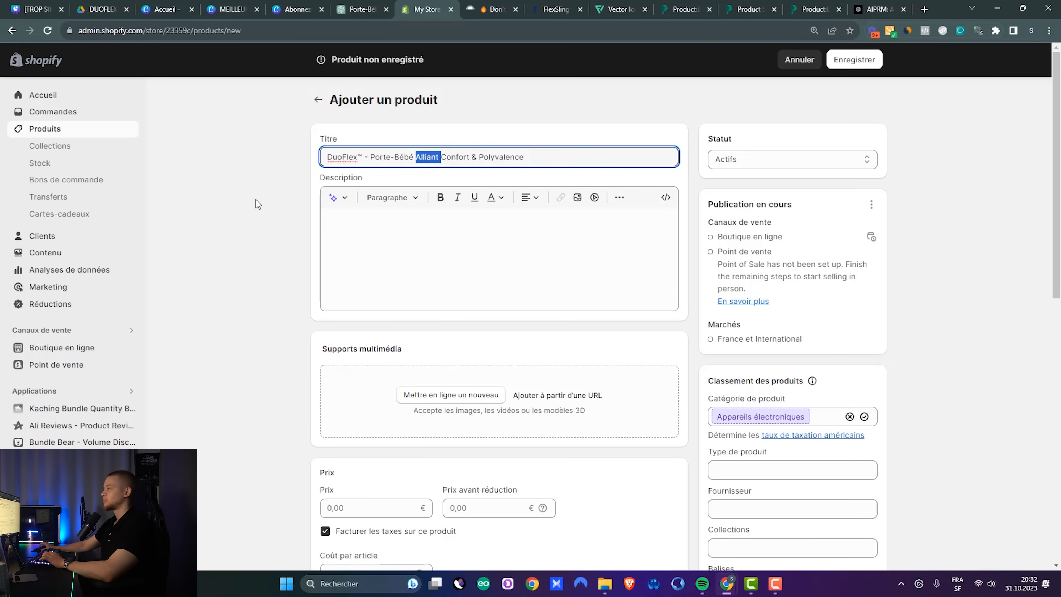
{"action": "left_click", "coordinate": [281, 188]}
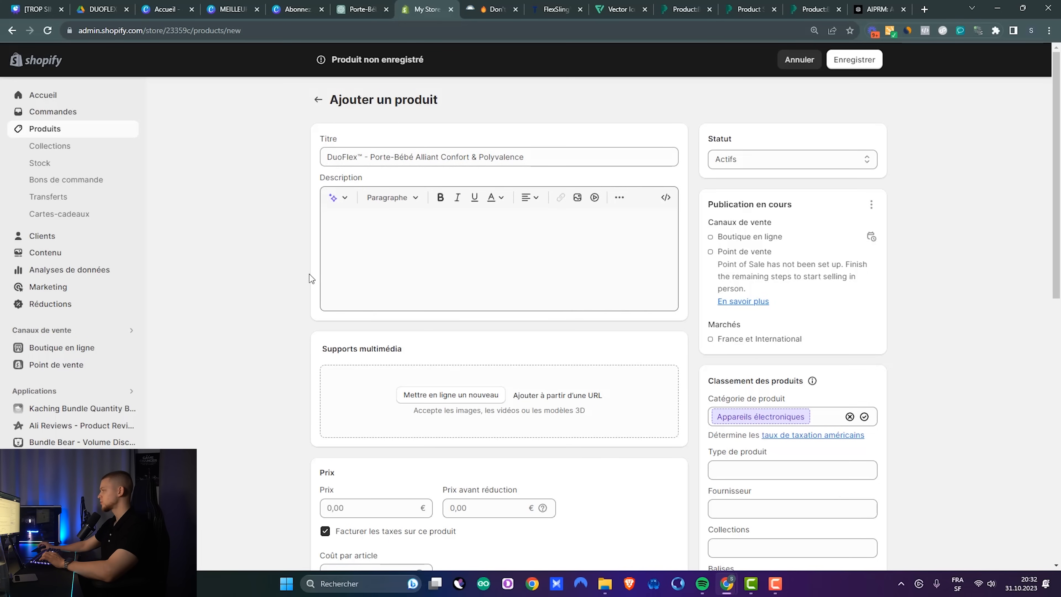
{"action": "scroll", "coordinate": [310, 279], "scroll_direction": "down", "scroll_amount": 1}
{"action": "left_click_drag", "start_coordinate": [321, 294], "coordinate": [386, 289]}
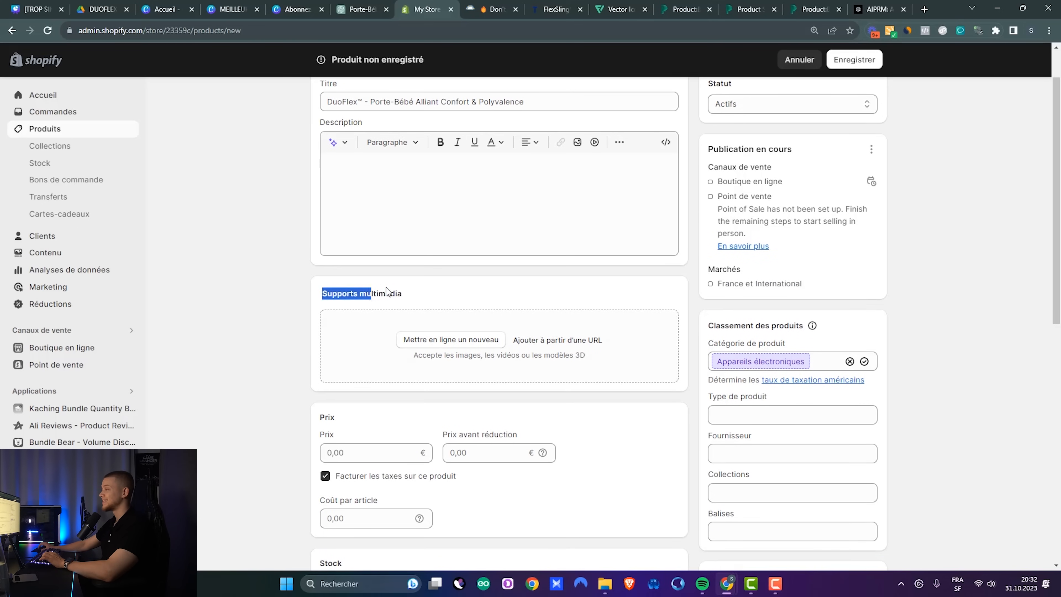
{"action": "left_click", "coordinate": [480, 298]}
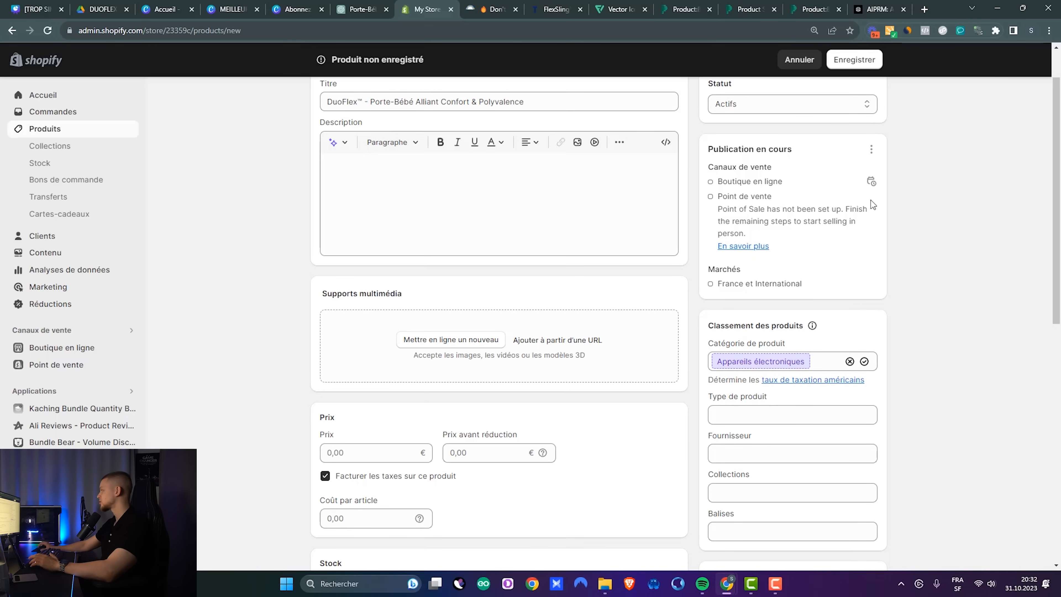
{"action": "scroll", "coordinate": [1058, 125], "scroll_direction": "up", "scroll_amount": 1}
{"action": "left_click_drag", "start_coordinate": [1060, 127], "coordinate": [1060, 138]}
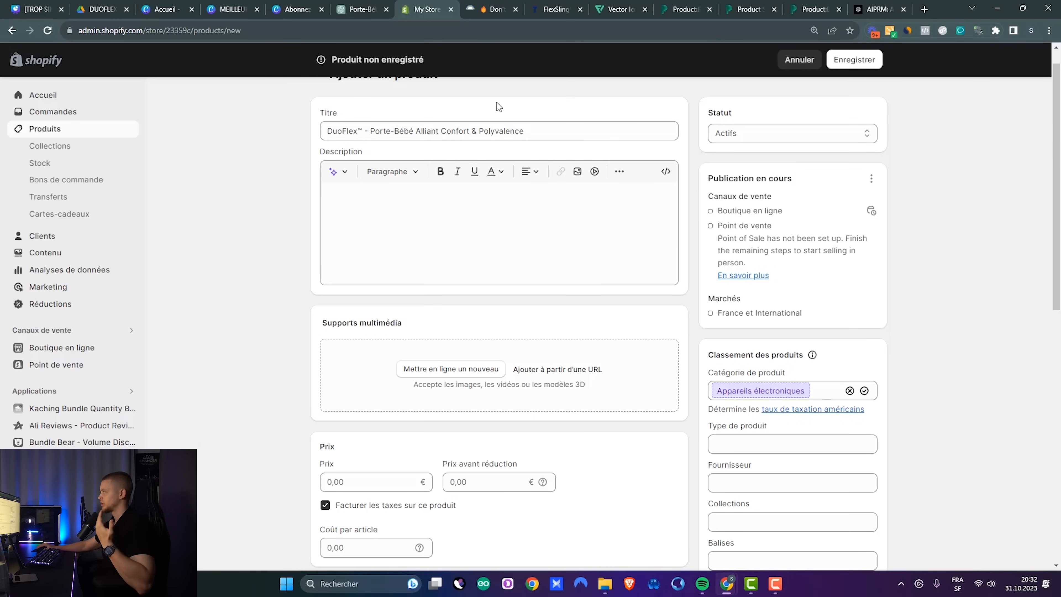
Step: Switch to the BloomingBabies BubSling product page and examine its gallery photos for the different colour variants
{"action": "left_click", "coordinate": [481, 9]}
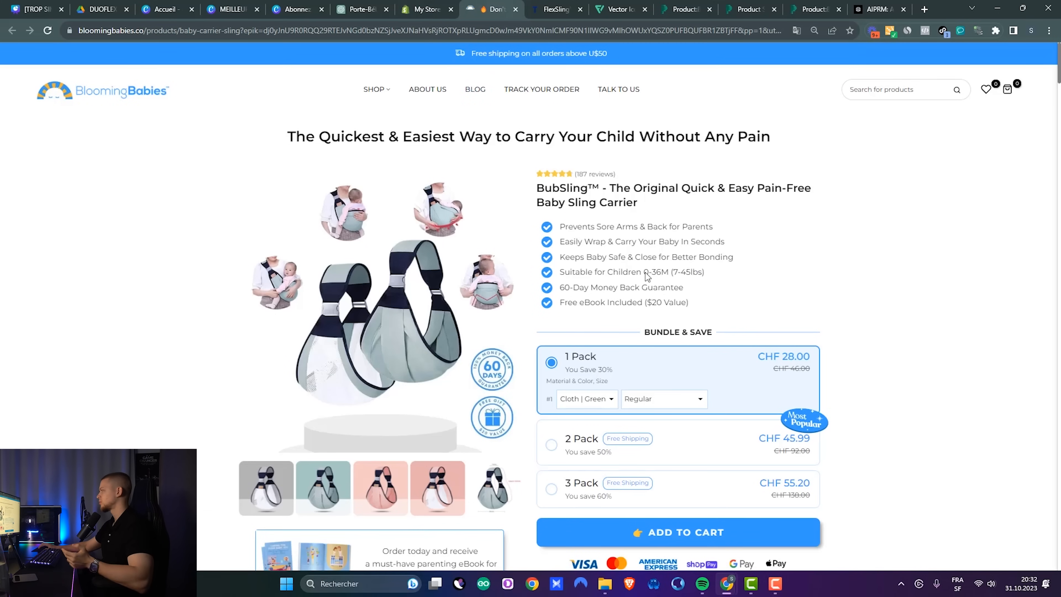
{"action": "key", "text": "ctrl+plus"}
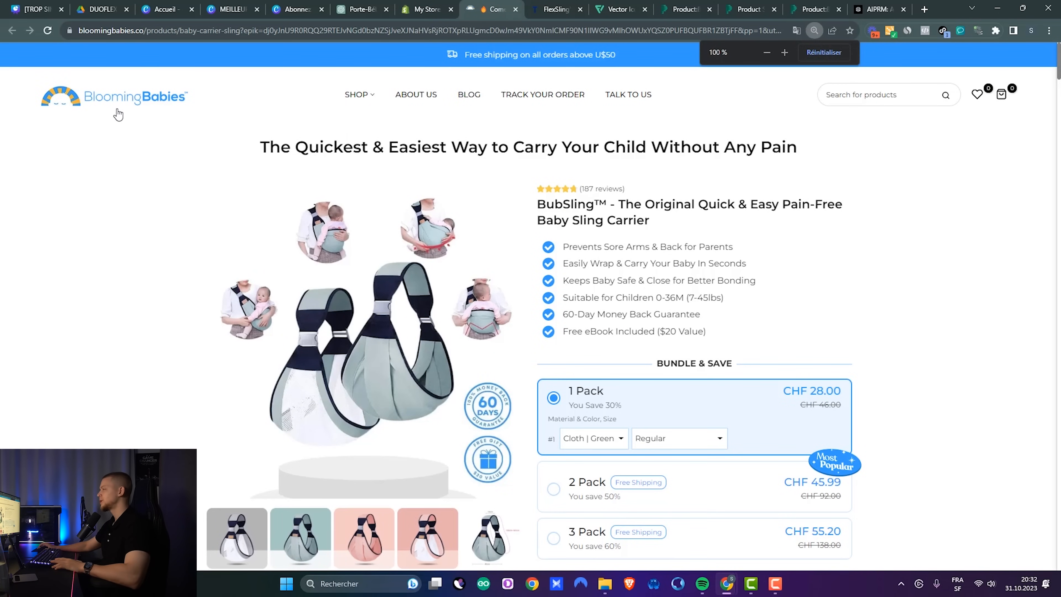
{"action": "scroll", "coordinate": [790, 254], "scroll_direction": "down", "scroll_amount": 1}
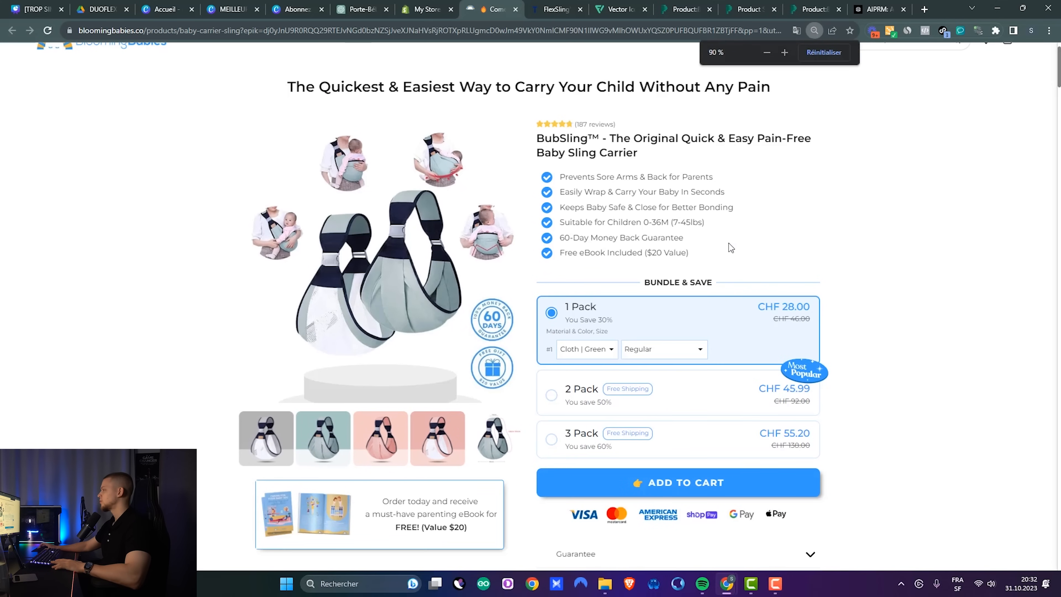
{"action": "key", "text": "ctrl+minus"}
{"action": "scroll", "coordinate": [728, 243], "scroll_direction": "up", "scroll_amount": 1}
{"action": "left_click", "coordinate": [340, 490]}
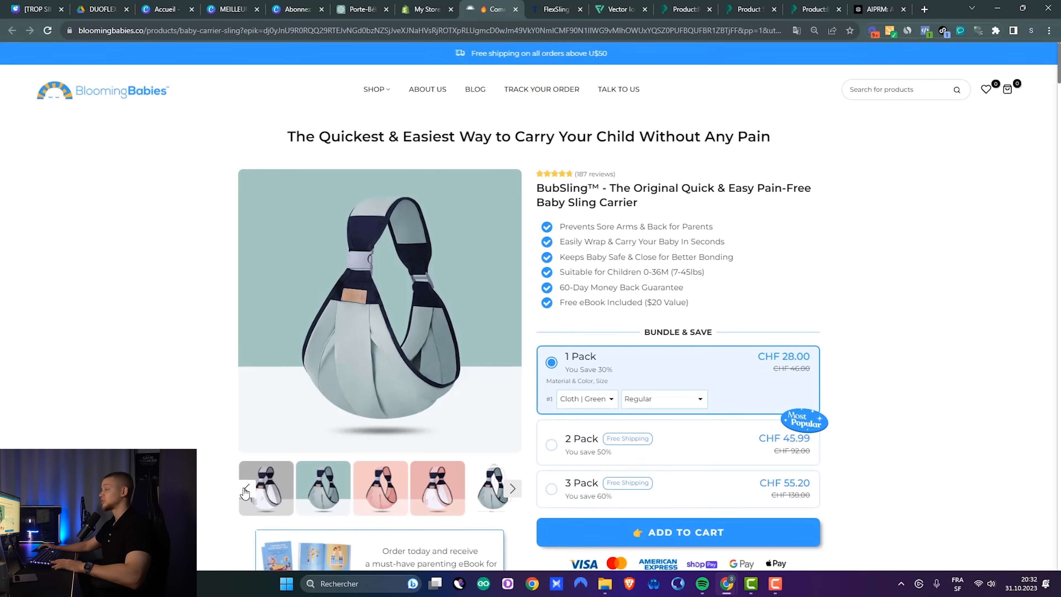
{"action": "left_click", "coordinate": [246, 490]}
{"action": "left_click", "coordinate": [414, 504]}
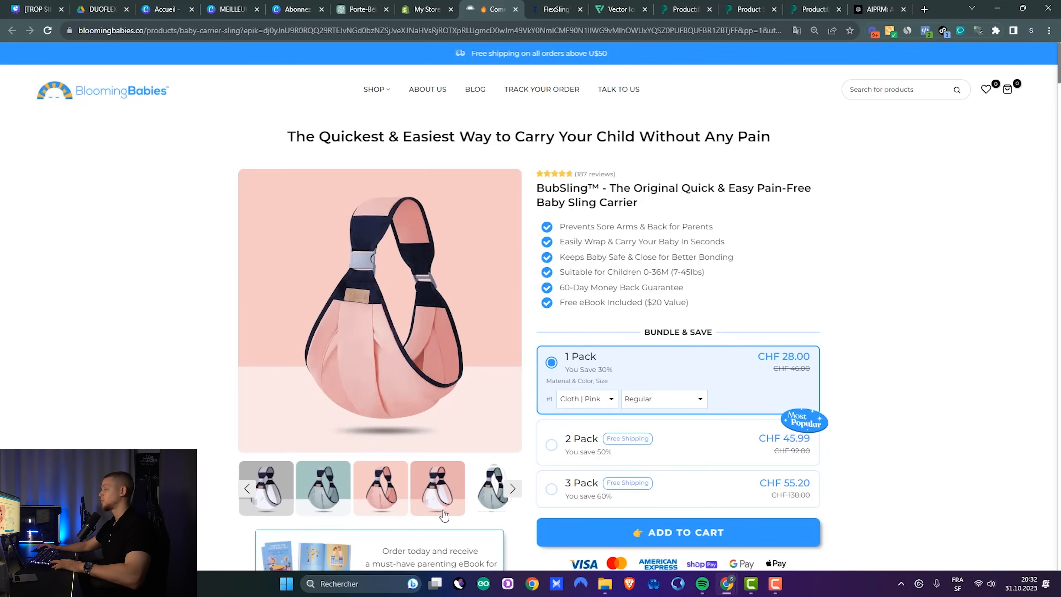
{"action": "left_click", "coordinate": [479, 507]}
{"action": "left_click", "coordinate": [361, 508]}
{"action": "left_click", "coordinate": [276, 506]}
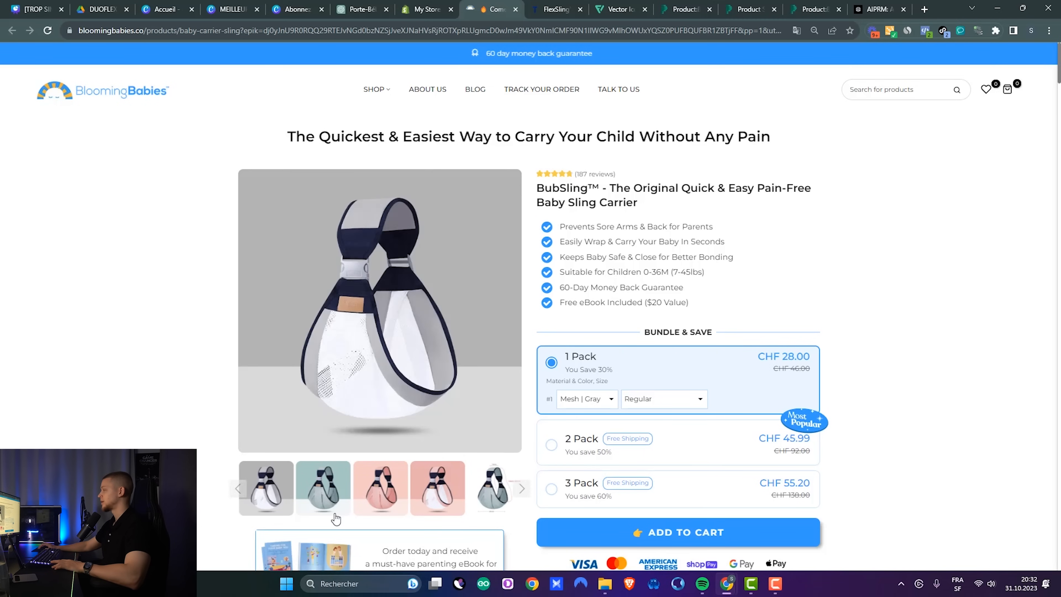
{"action": "left_click", "coordinate": [335, 511]}
Step: Skim the BubSling page's customer comments and lower sections, ending back at the main product section
{"action": "scroll", "coordinate": [1048, 180], "scroll_direction": "down", "scroll_amount": 15}
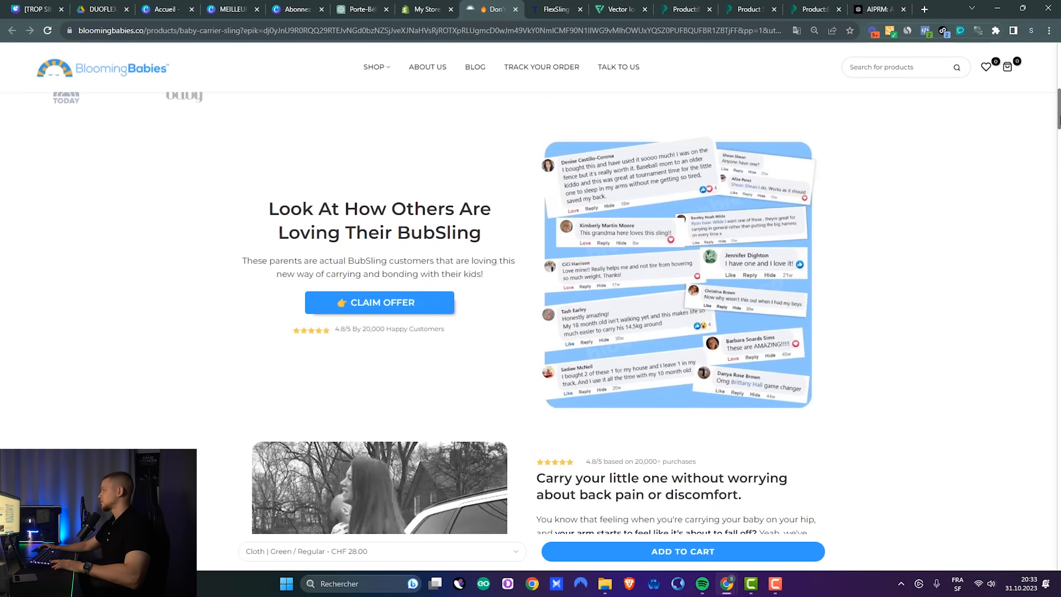
{"action": "scroll", "coordinate": [1048, 180], "scroll_direction": "down", "scroll_amount": 20}
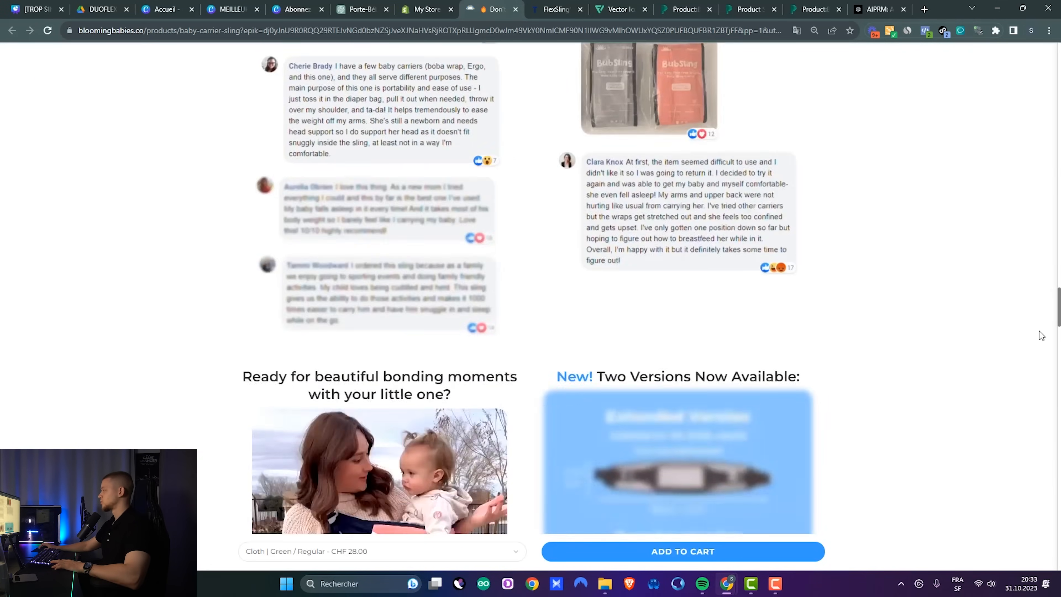
{"action": "scroll", "coordinate": [1046, 405], "scroll_direction": "up", "scroll_amount": 20}
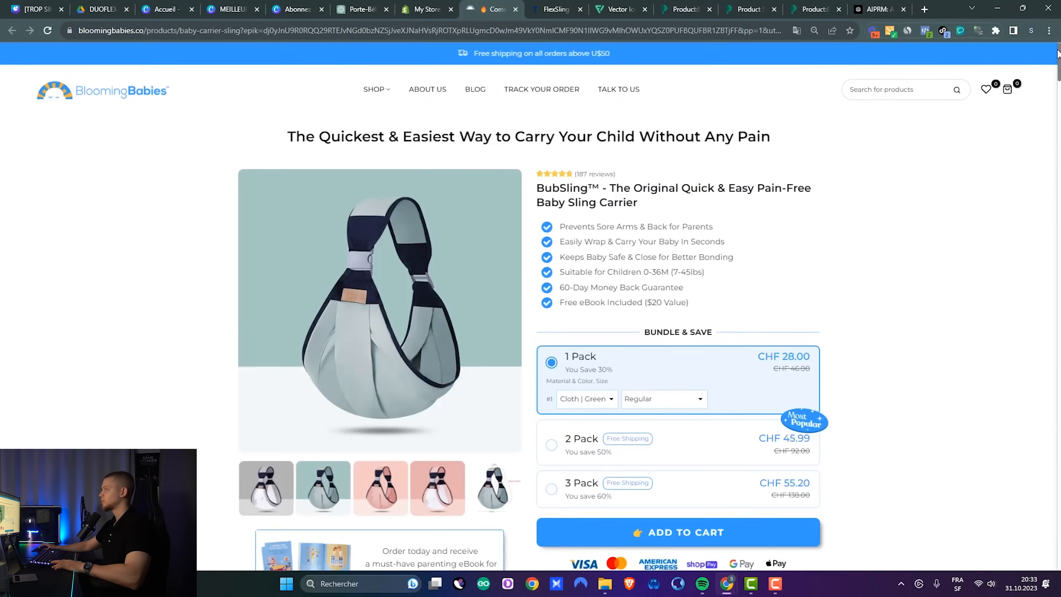
Step: Switch to the Trip Bliss FlexSling product page and examine its gallery images, from the ergonomic design to the fabric size comparison
{"action": "key", "text": "ctrl+Tab"}
{"action": "left_click_drag", "start_coordinate": [1059, 83], "coordinate": [1055, 105]}
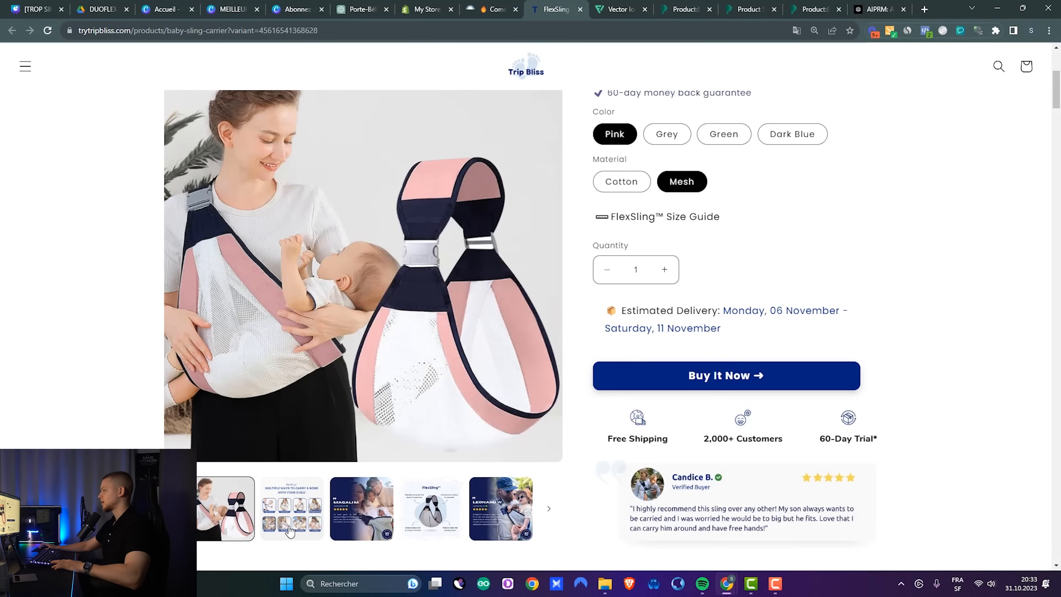
{"action": "left_click", "coordinate": [292, 508]}
{"action": "left_click", "coordinate": [501, 508]}
{"action": "left_click", "coordinate": [438, 528]}
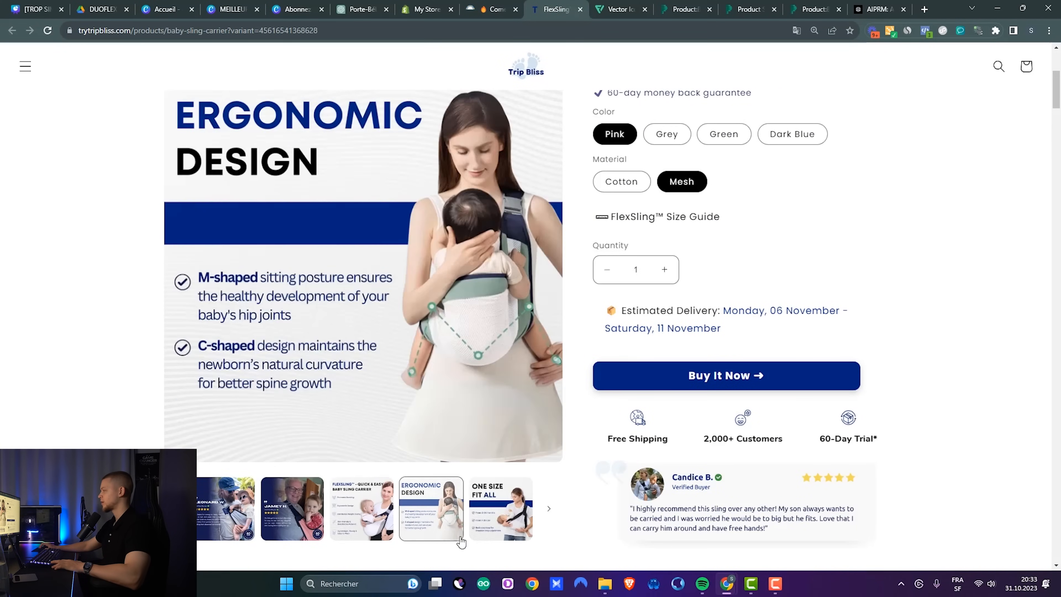
{"action": "left_click", "coordinate": [503, 523]}
{"action": "left_click", "coordinate": [362, 516]}
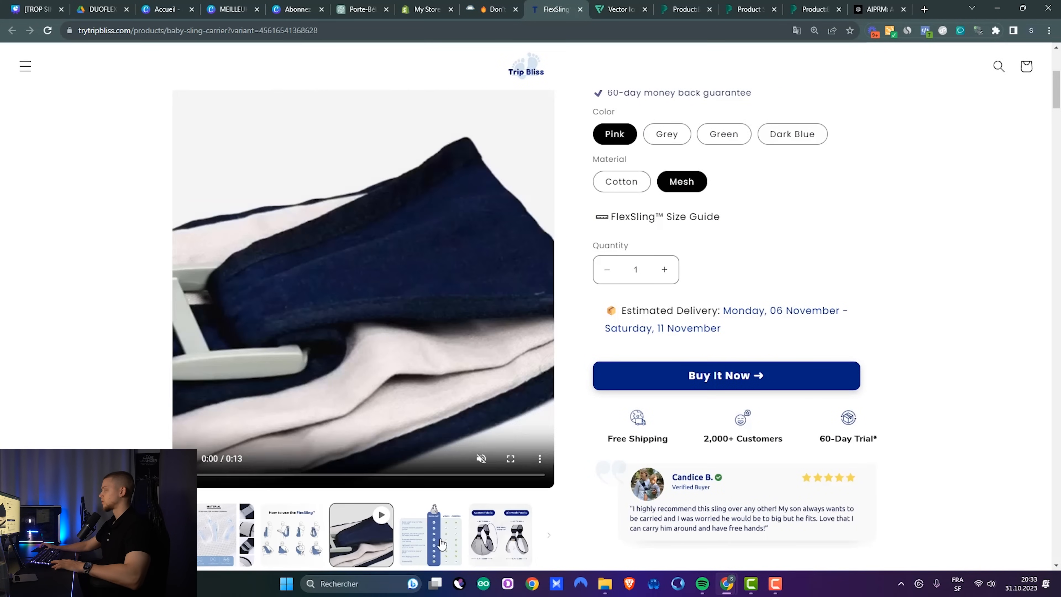
{"action": "left_click", "coordinate": [439, 549]}
{"action": "left_click", "coordinate": [481, 521]}
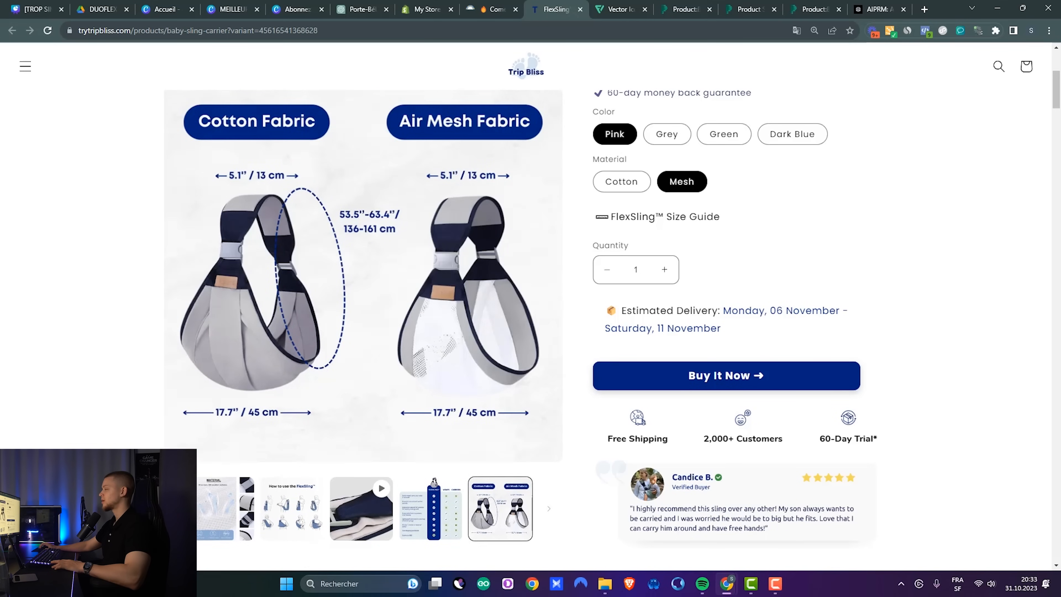
{"action": "left_click", "coordinate": [179, 508]}
{"action": "left_click", "coordinate": [179, 509]}
{"action": "left_click", "coordinate": [179, 509]}
{"action": "left_click", "coordinate": [178, 508]}
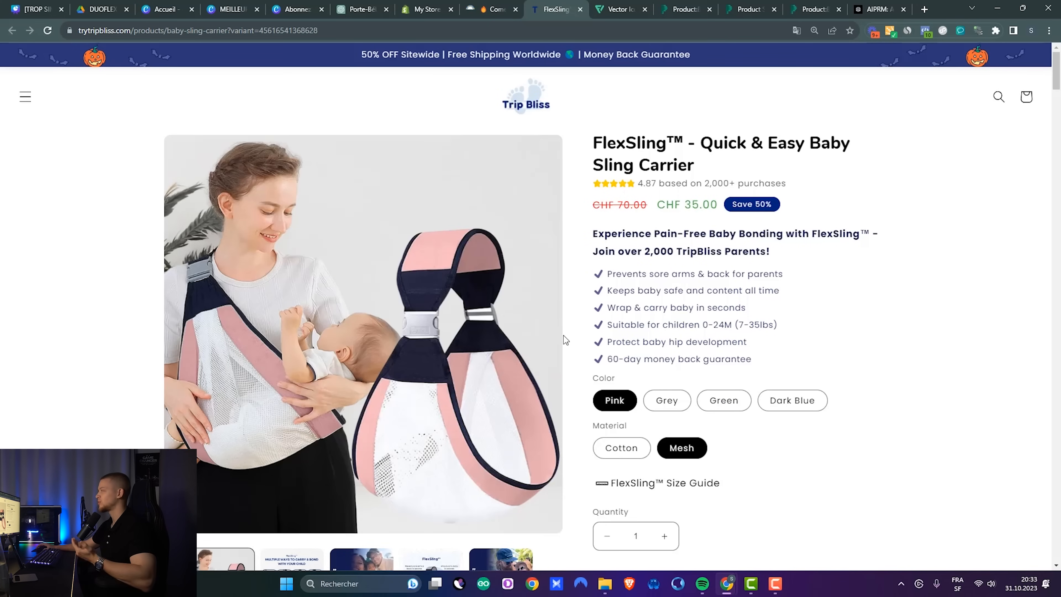
Step: Review the Baby Carrier Ring Sling product on PiPiADS and browse the TikTok product results for the keyword "Baby sling"
{"action": "left_click", "coordinate": [676, 14]}
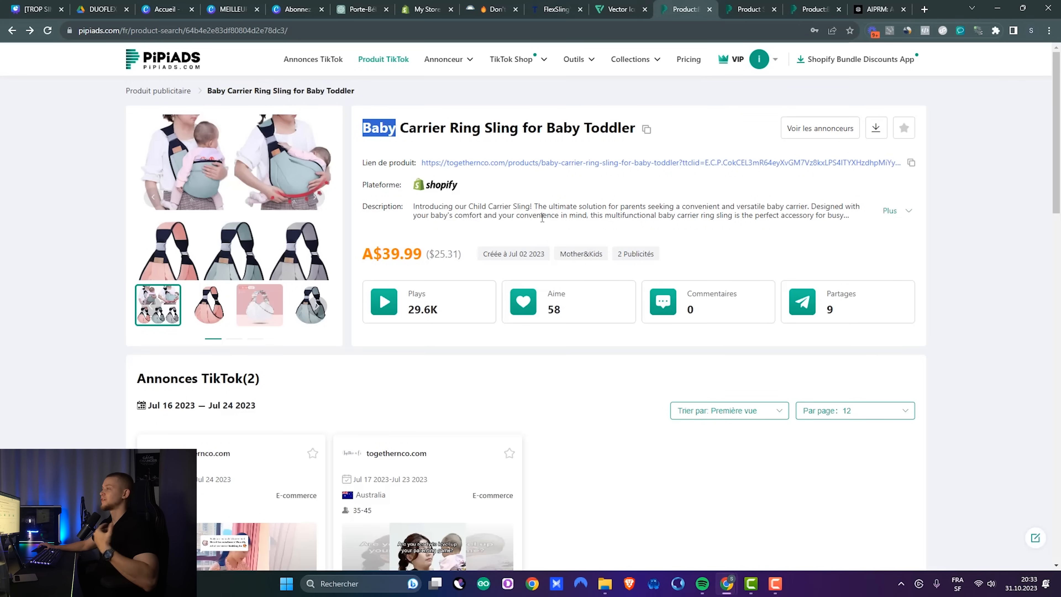
{"action": "scroll", "coordinate": [534, 330], "scroll_direction": "down", "scroll_amount": 5}
{"action": "scroll", "coordinate": [543, 334], "scroll_direction": "up", "scroll_amount": 5}
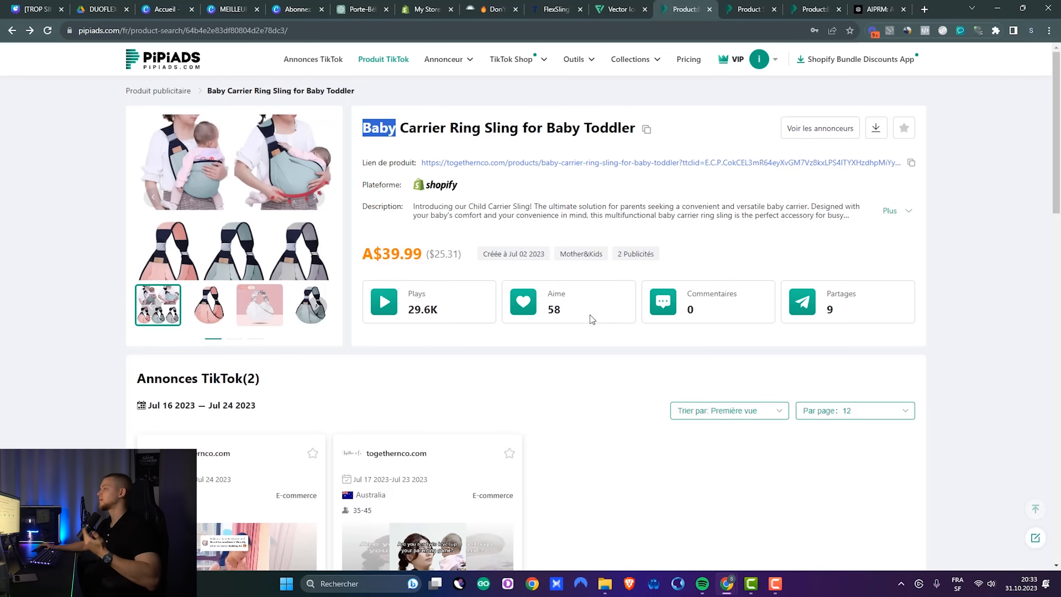
{"action": "left_click", "coordinate": [751, 8]}
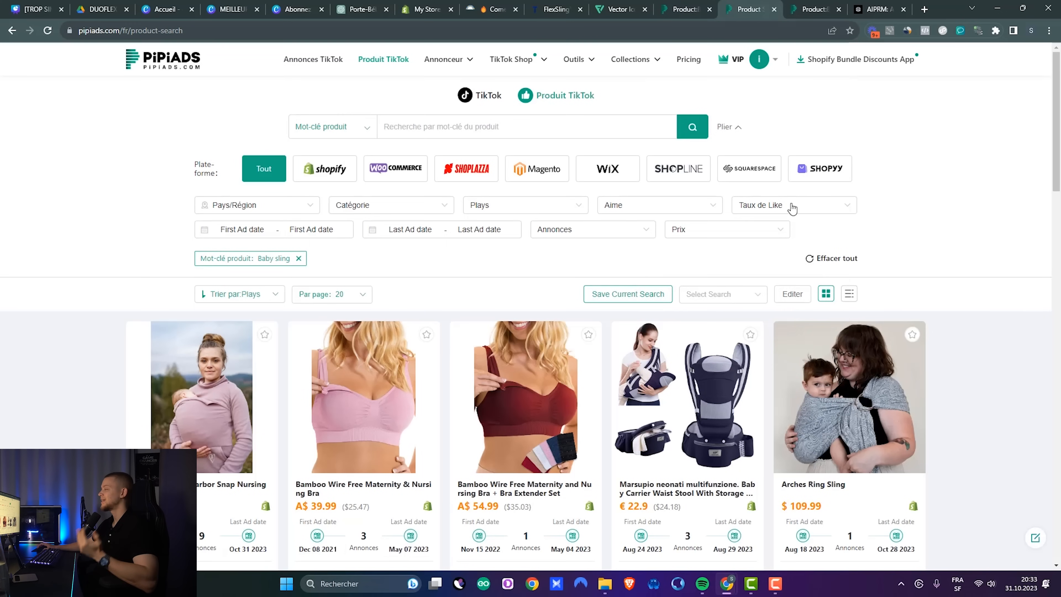
{"action": "scroll", "coordinate": [792, 208], "scroll_direction": "down", "scroll_amount": 12}
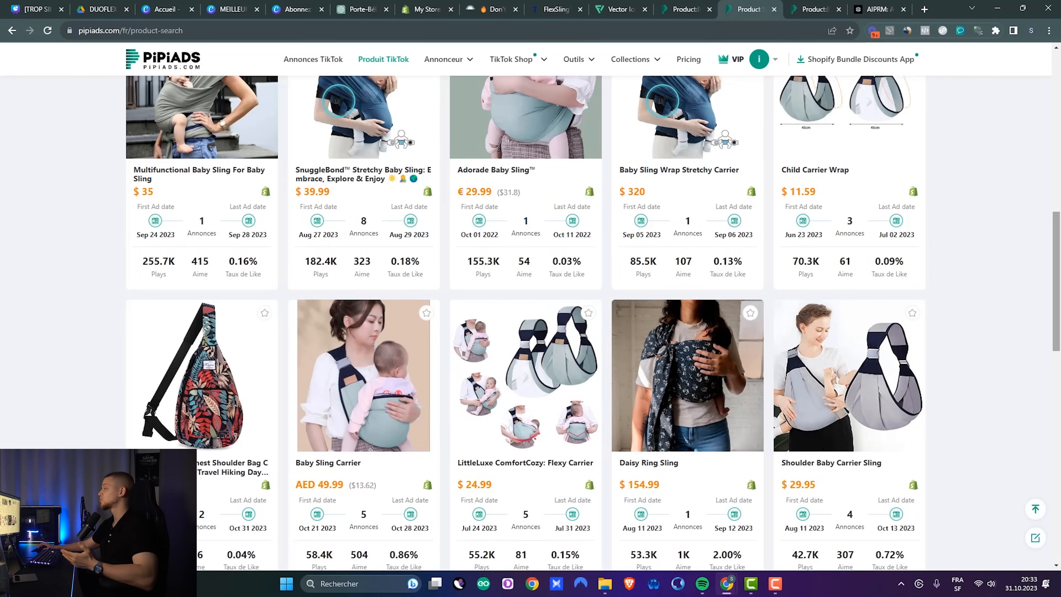
{"action": "scroll", "coordinate": [530, 322], "scroll_direction": "up", "scroll_amount": 12}
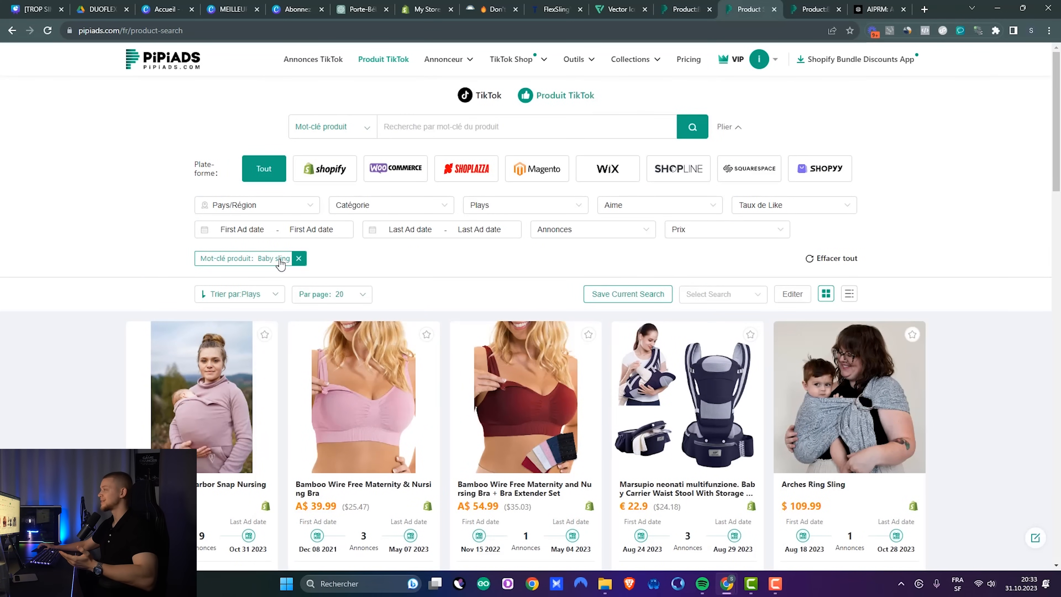
{"action": "left_click_drag", "start_coordinate": [1052, 105], "coordinate": [1050, 371]}
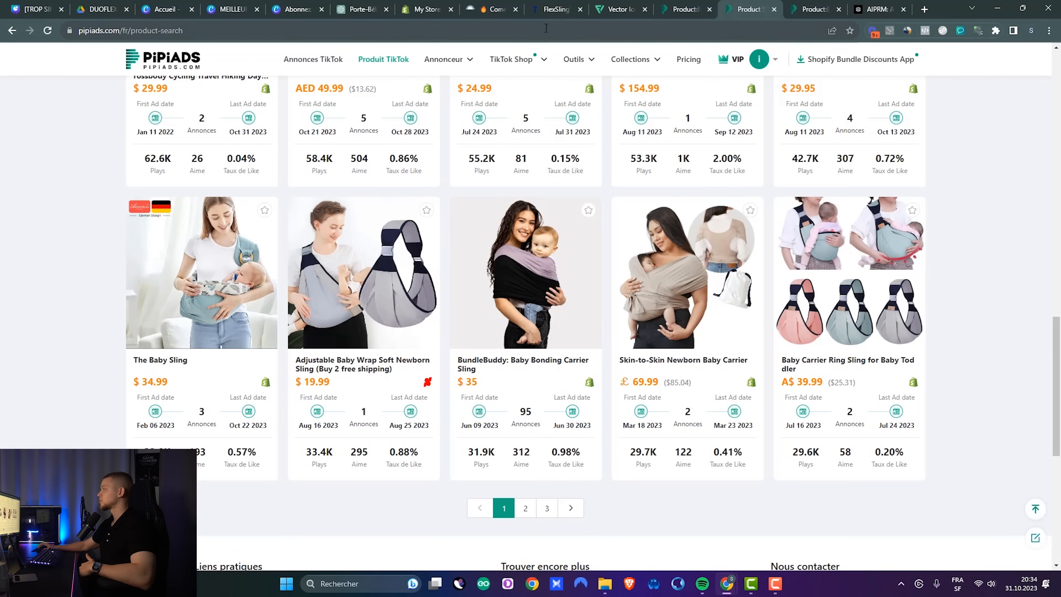
Step: Return to the FlexSling product page and compare its main photo with the "Multiple ways to carry & bond" image
{"action": "left_click", "coordinate": [549, 15]}
{"action": "scroll", "coordinate": [713, 317], "scroll_direction": "down", "scroll_amount": 2}
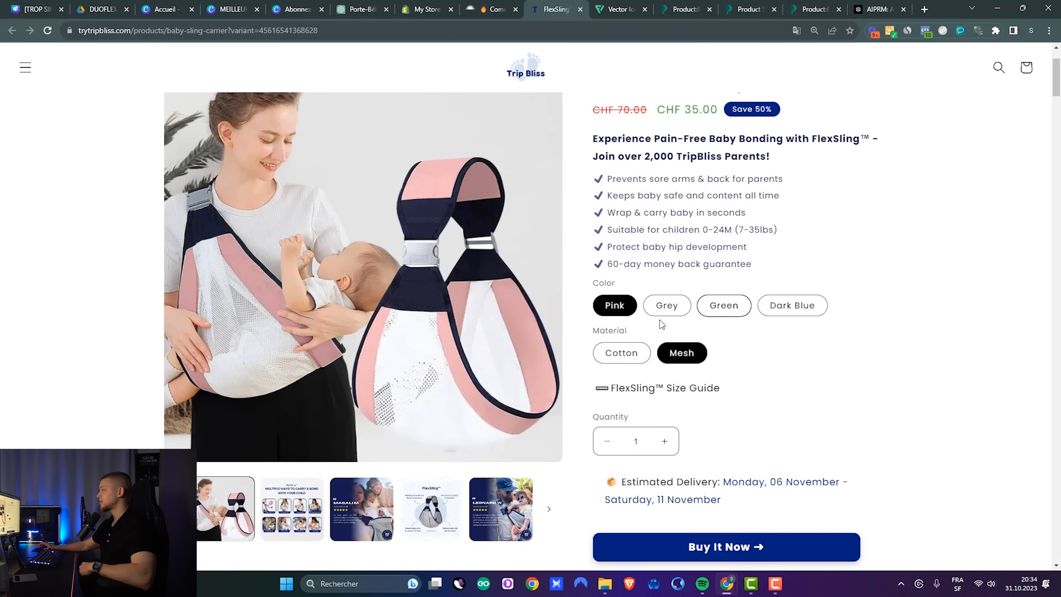
{"action": "left_click", "coordinate": [293, 524]}
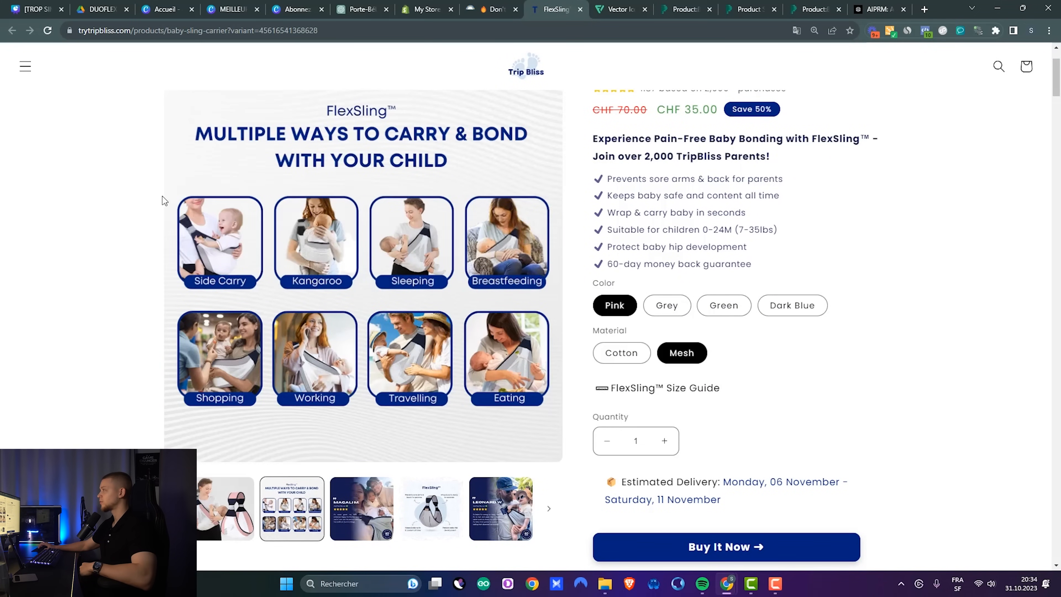
{"action": "left_click", "coordinate": [229, 508]}
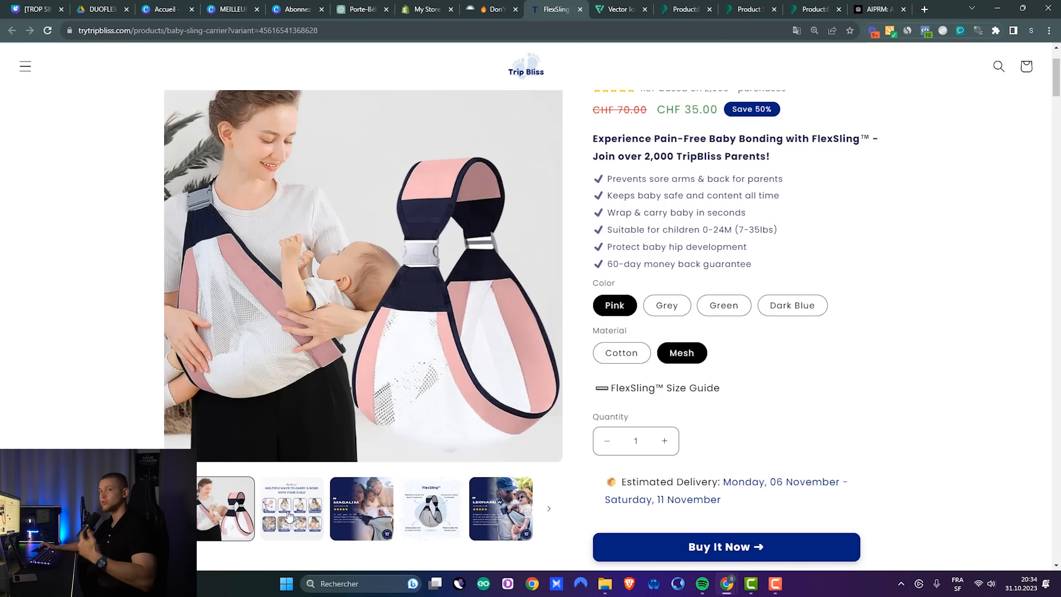
Step: Switch to the MEILLEUR CHOIX design in Canva and check its dimensions in the file details
{"action": "left_click", "coordinate": [212, 10]}
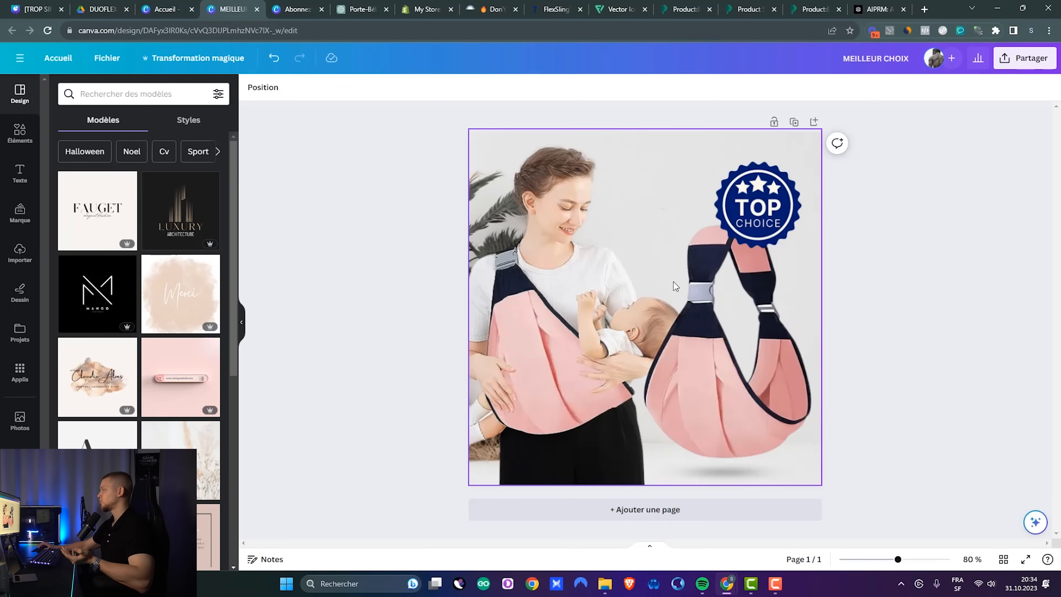
{"action": "left_click", "coordinate": [107, 58]}
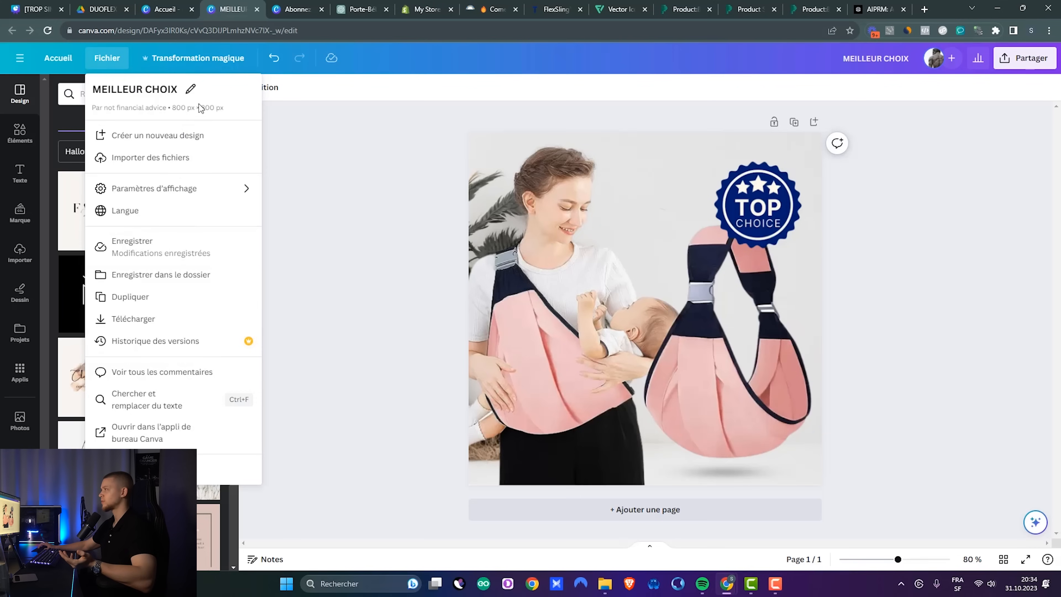
{"action": "left_click", "coordinate": [392, 136]}
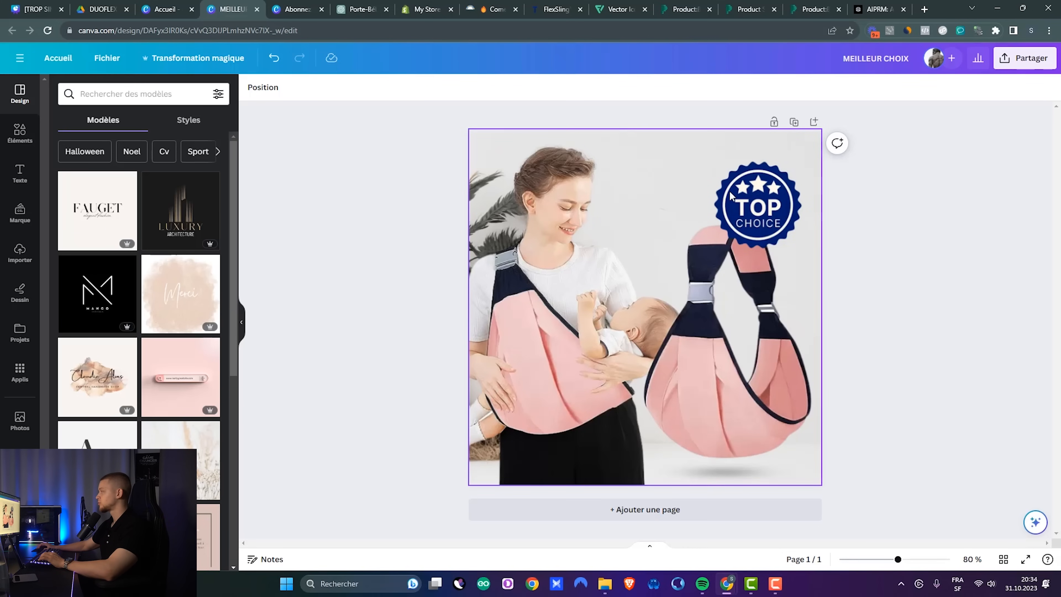
Step: Search the elements for "étiquette" illustrations and place the yellow starburst label in the upper middle of the design
{"action": "left_click", "coordinate": [108, 95]}
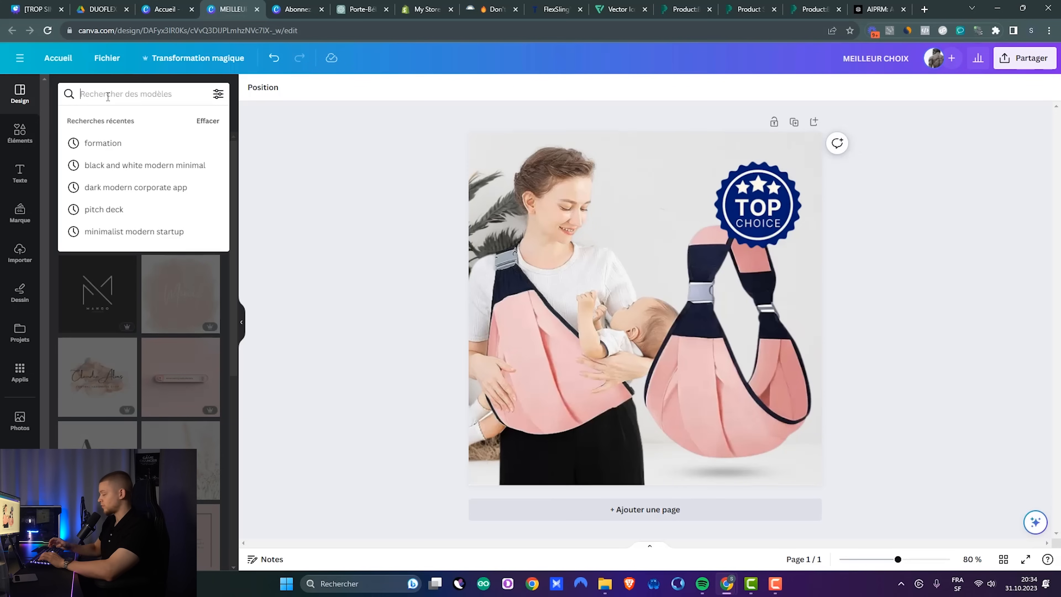
{"action": "type", "text": "étiquette"}
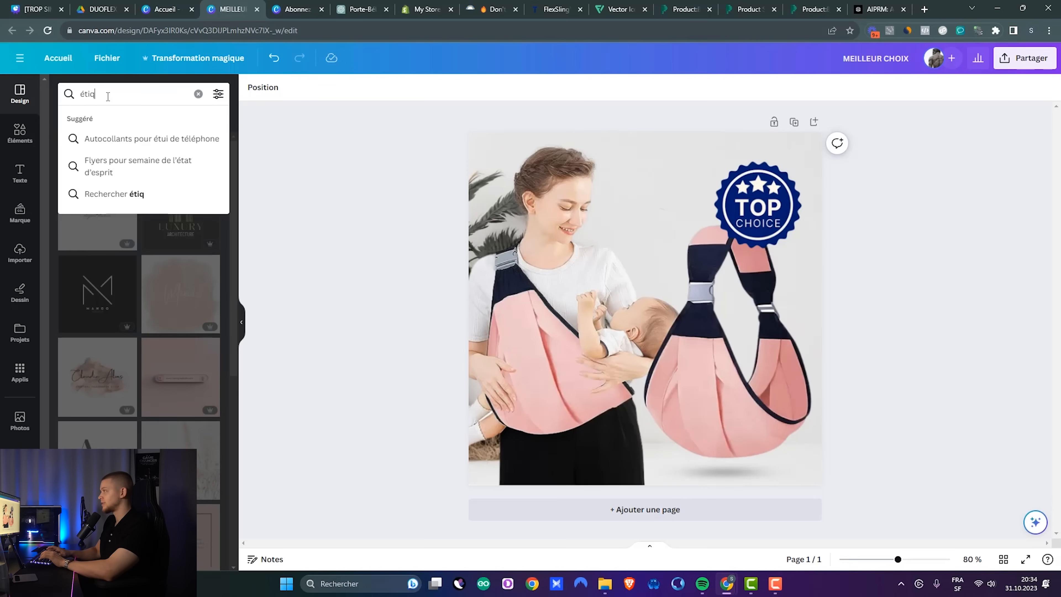
{"action": "key", "text": "Return"}
{"action": "left_click", "coordinate": [29, 139]}
{"action": "left_click", "coordinate": [128, 105]}
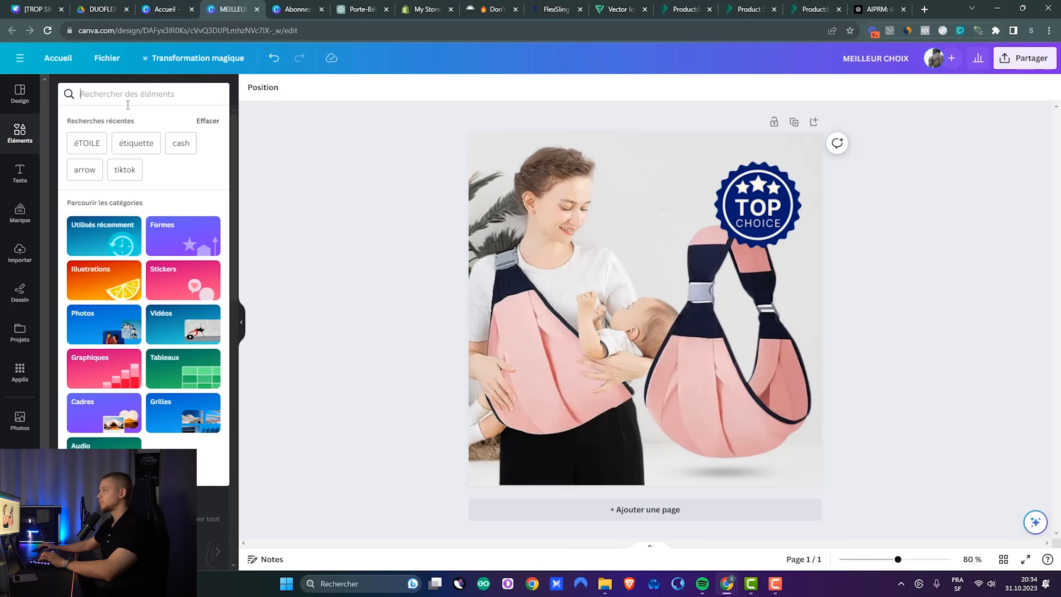
{"action": "left_click", "coordinate": [146, 145]}
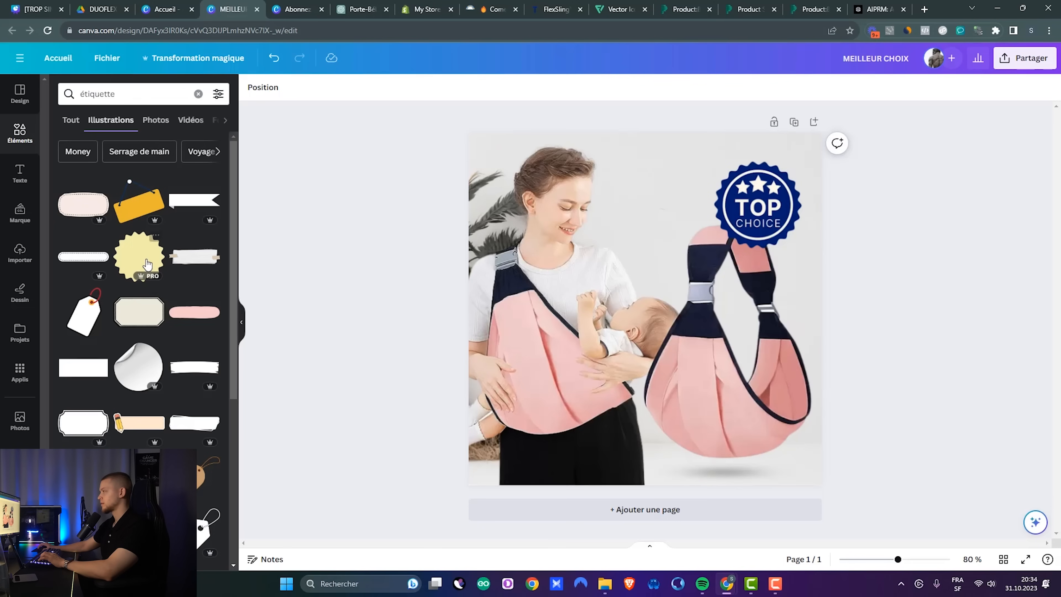
{"action": "left_click", "coordinate": [147, 267]}
{"action": "left_click_drag", "start_coordinate": [662, 320], "coordinate": [661, 241]}
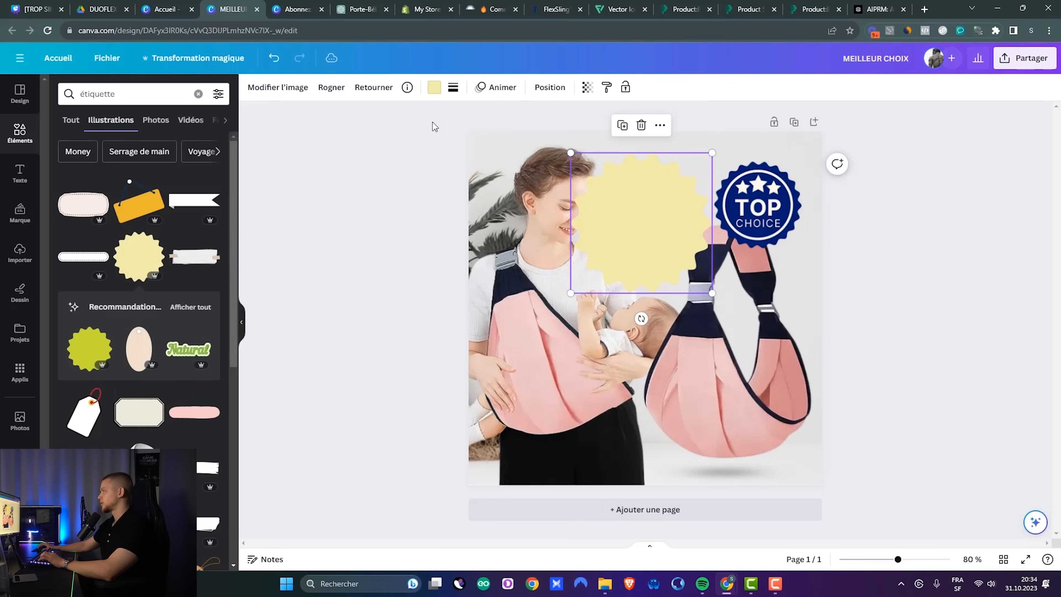
Step: Recolour the starburst label to the photo's navy blue, shrink it to about half size and move it just below the TOP CHOICE badge
{"action": "left_click", "coordinate": [433, 89]}
{"action": "left_click", "coordinate": [205, 268]}
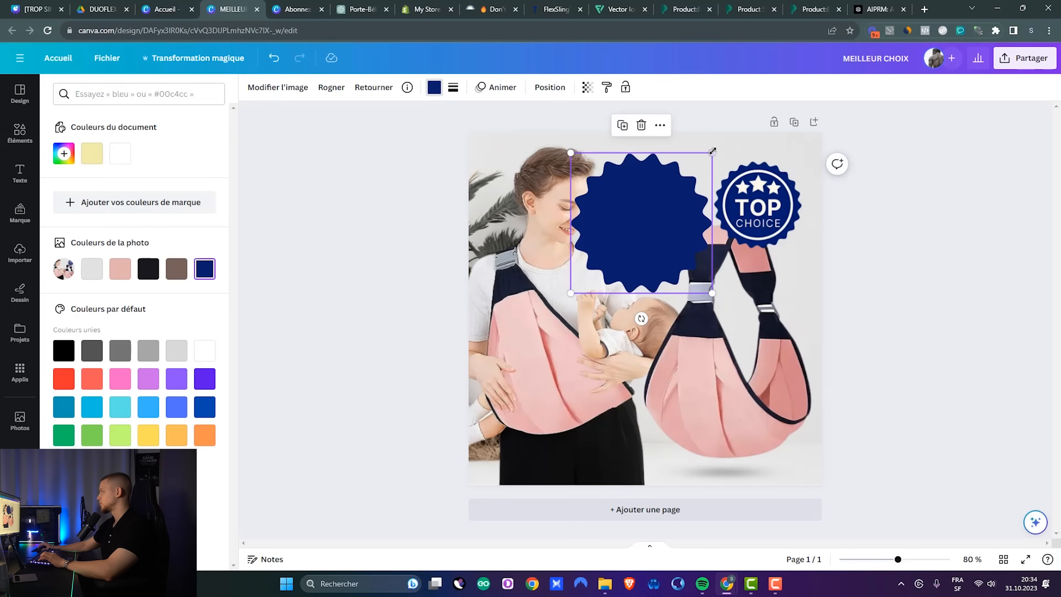
{"action": "left_click_drag", "start_coordinate": [713, 151], "coordinate": [641, 220]}
{"action": "left_click_drag", "start_coordinate": [625, 270], "coordinate": [764, 299]}
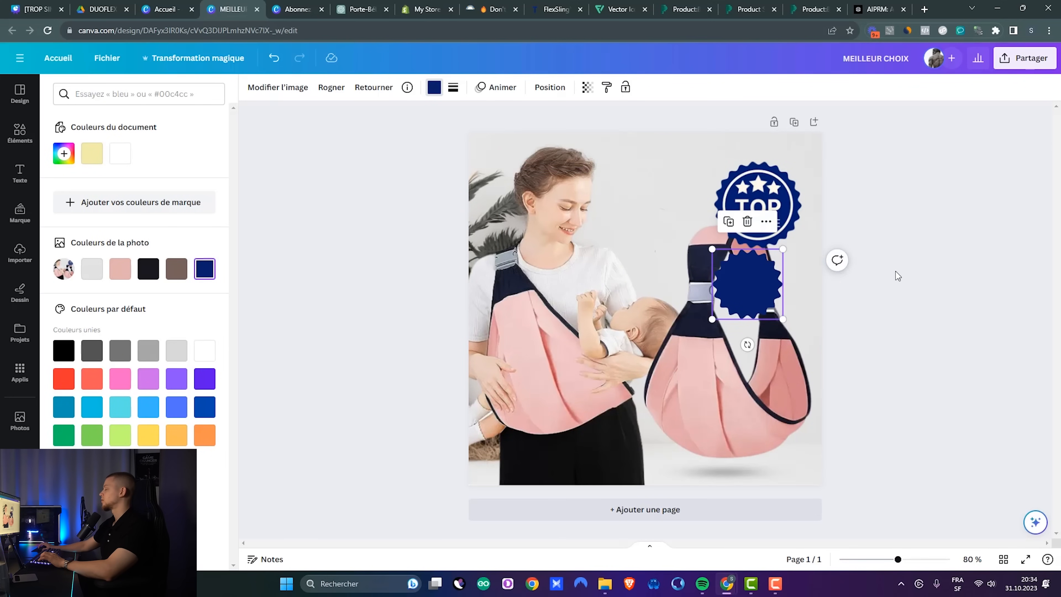
Step: Undo the recent label edits and try covering the TOP CHOICE badge with the small navy starburst label
{"action": "left_click", "coordinate": [273, 58]}
{"action": "left_click", "coordinate": [274, 57]}
{"action": "left_click", "coordinate": [274, 58]}
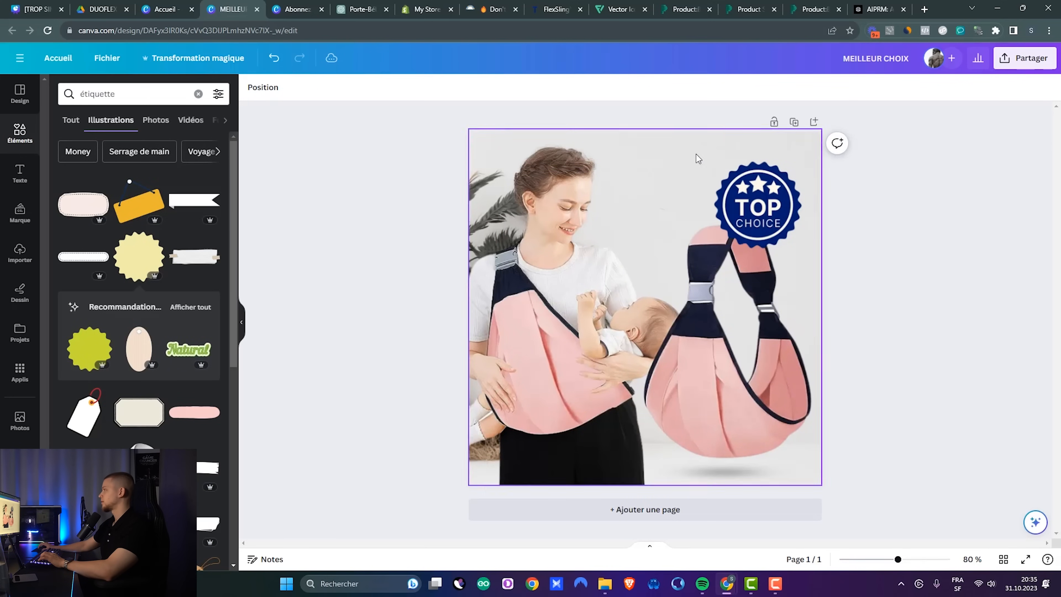
{"action": "left_click", "coordinate": [278, 62]}
{"action": "left_click_drag", "start_coordinate": [641, 245], "coordinate": [764, 223]}
{"action": "left_click_drag", "start_coordinate": [830, 139], "coordinate": [761, 207]}
{"action": "left_click_drag", "start_coordinate": [734, 255], "coordinate": [756, 208]}
Step: Search the illustrations for "étoile" to find stars for the badge
{"action": "left_click", "coordinate": [121, 94]}
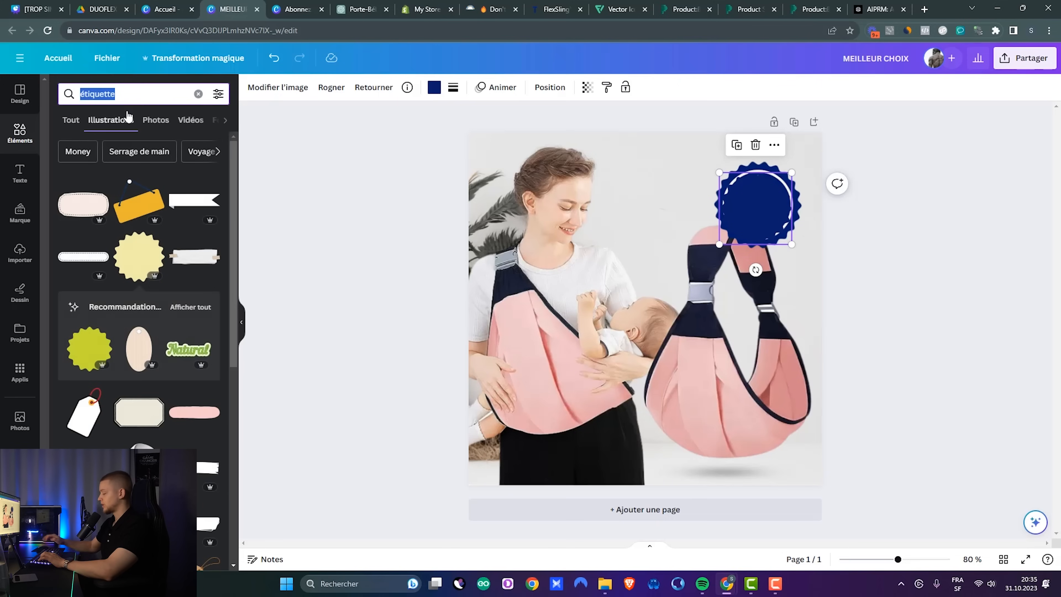
{"action": "type", "text": "étoile"}
{"action": "key", "text": "Return"}
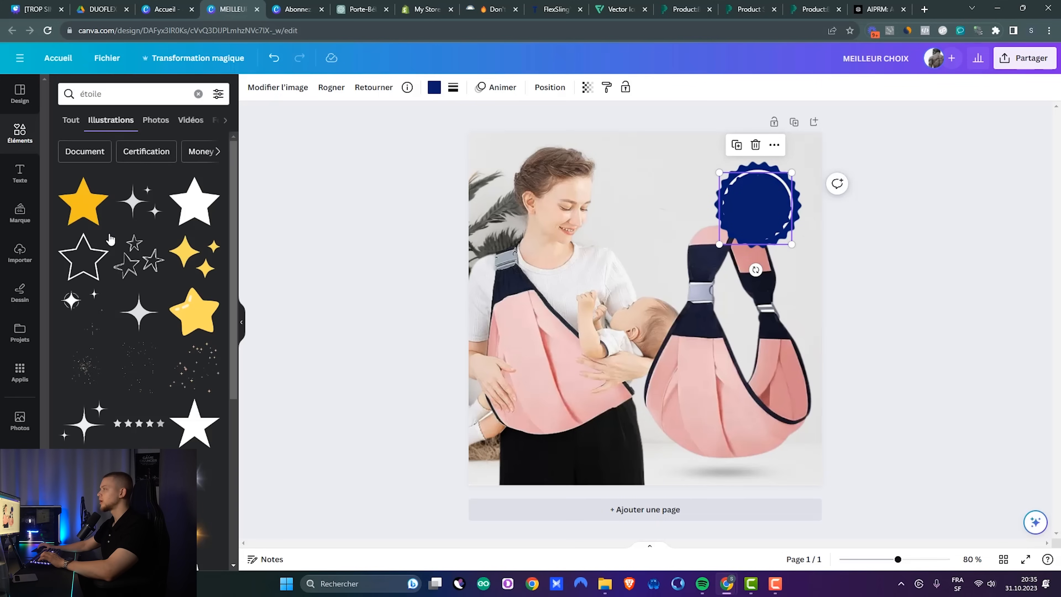
Step: Undo the badge edits step by step back to the version with the MEILLEUR CHOIX badge
{"action": "mouse_move", "coordinate": [752, 213]}
{"action": "left_mouse_down"}
{"action": "mouse_move", "coordinate": [746, 231]}
{"action": "mouse_move", "coordinate": [755, 210]}
{"action": "left_mouse_up"}
{"action": "left_click", "coordinate": [275, 59]}
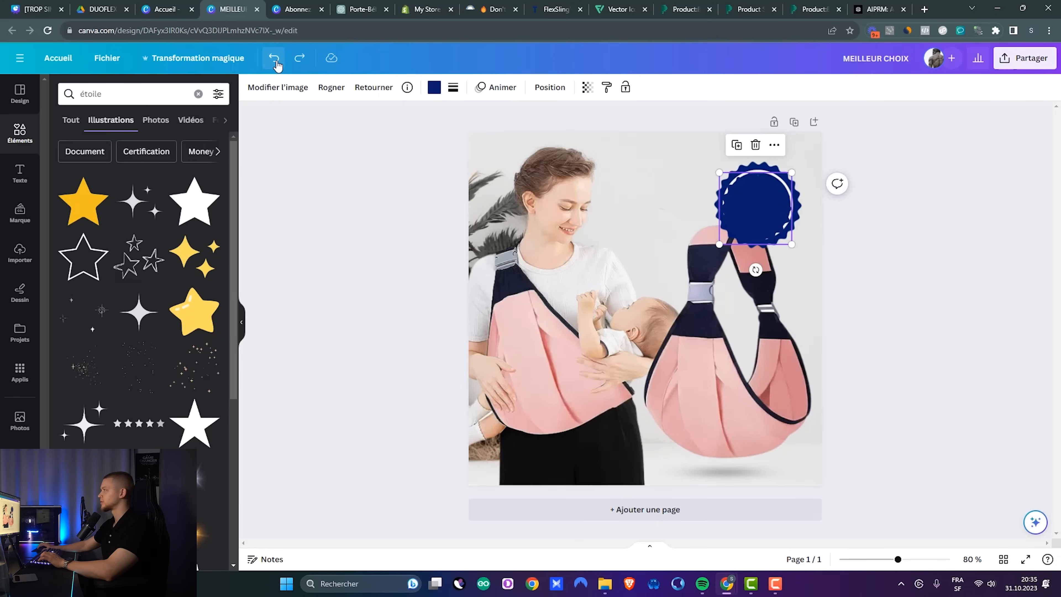
{"action": "left_click", "coordinate": [275, 60]}
{"action": "left_click", "coordinate": [275, 59]}
{"action": "left_click", "coordinate": [275, 60]}
{"action": "left_click", "coordinate": [275, 59]}
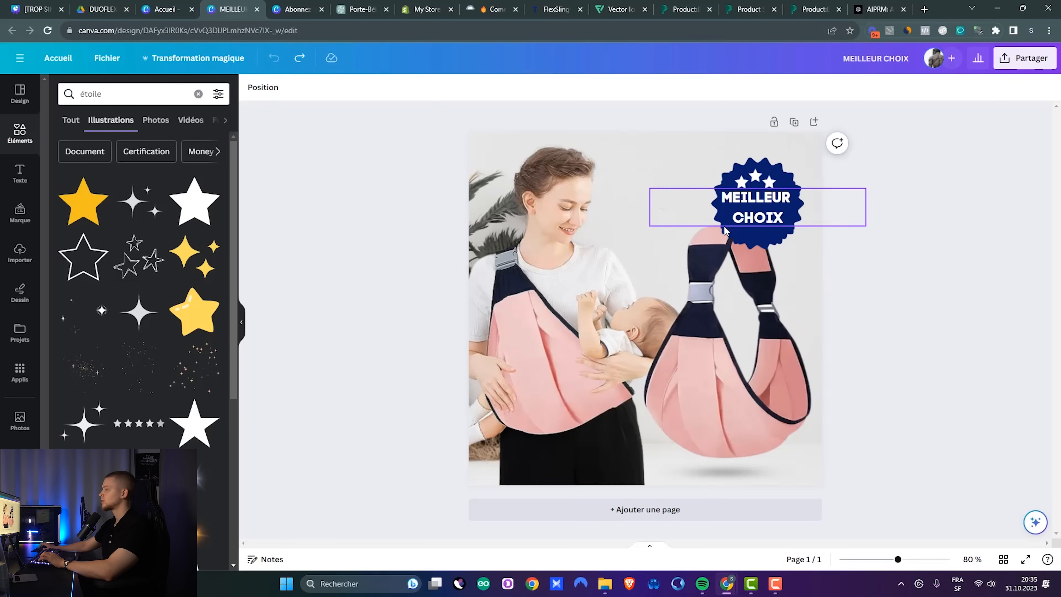
Step: Revisit the competitor product pages, switch to the shared DUOFLEX folder in Google Drive and browse its prepared product images
{"action": "left_click", "coordinate": [497, 10]}
{"action": "left_click", "coordinate": [546, 9]}
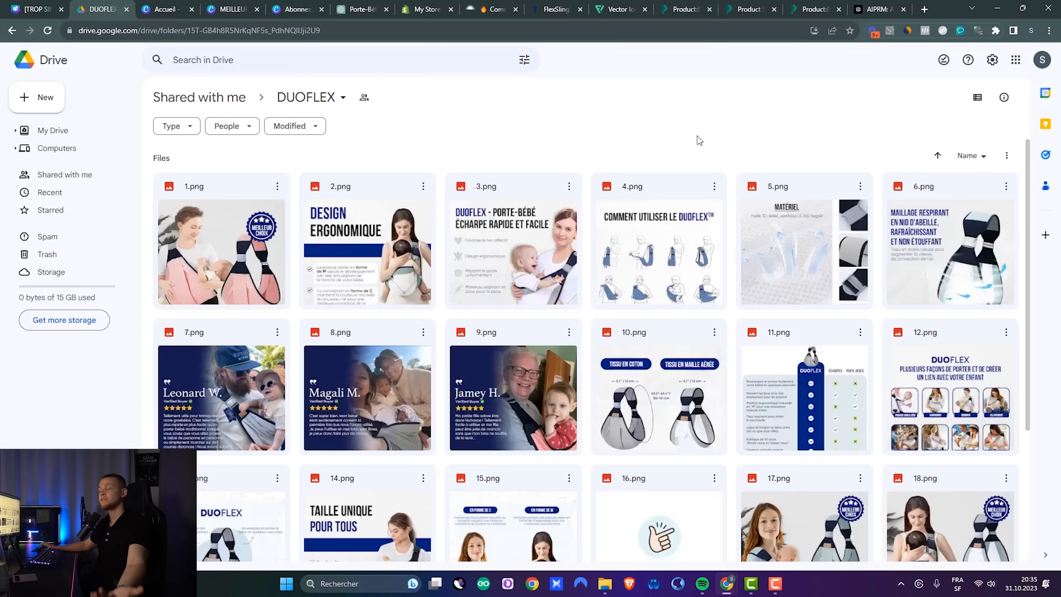
{"action": "scroll", "coordinate": [482, 219], "scroll_direction": "down", "scroll_amount": 4}
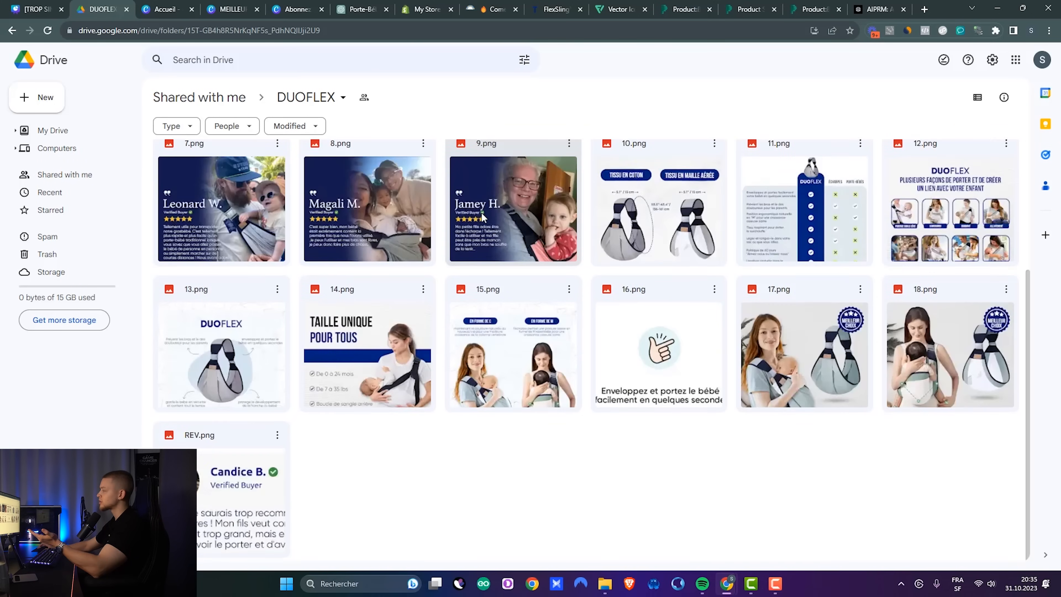
{"action": "scroll", "coordinate": [537, 443], "scroll_direction": "up", "scroll_amount": 4}
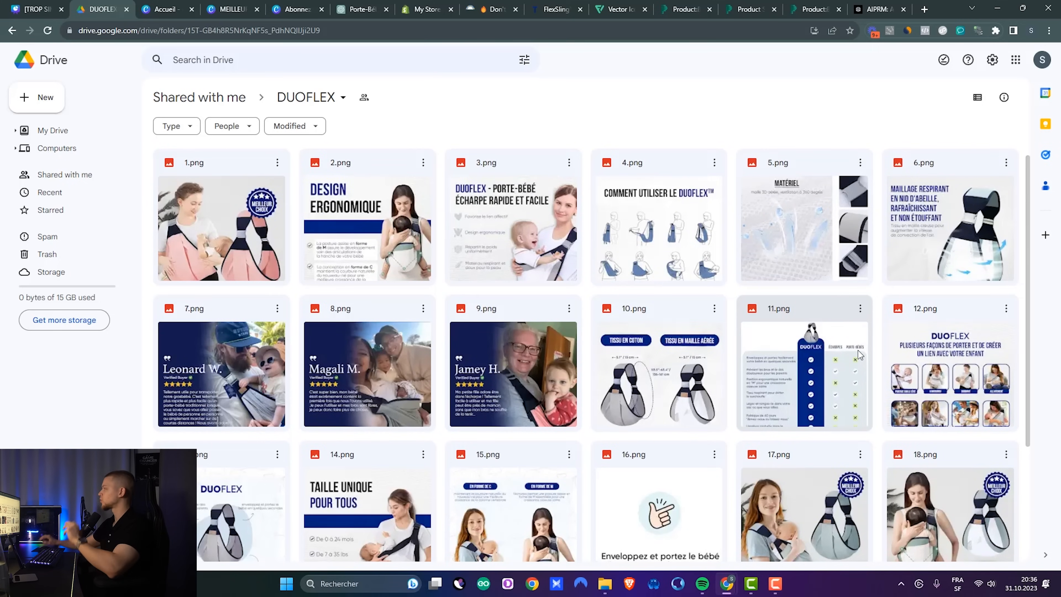
Step: Preview 4.png with the French usage guide and 6.png with the breathable mesh visual
{"action": "double_click", "coordinate": [661, 277]}
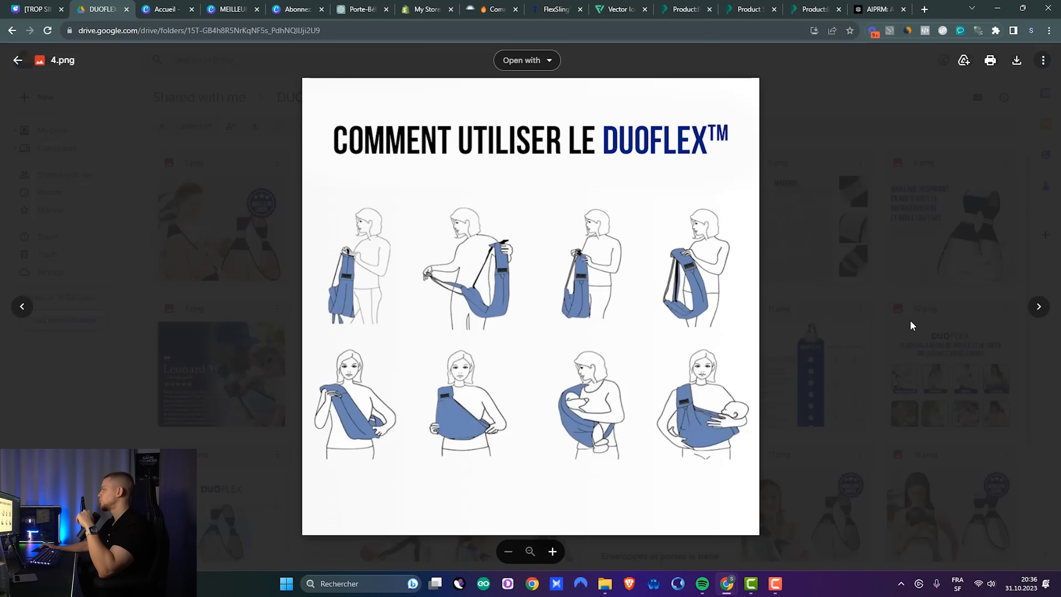
{"action": "left_click", "coordinate": [909, 325]}
{"action": "left_click", "coordinate": [959, 186]}
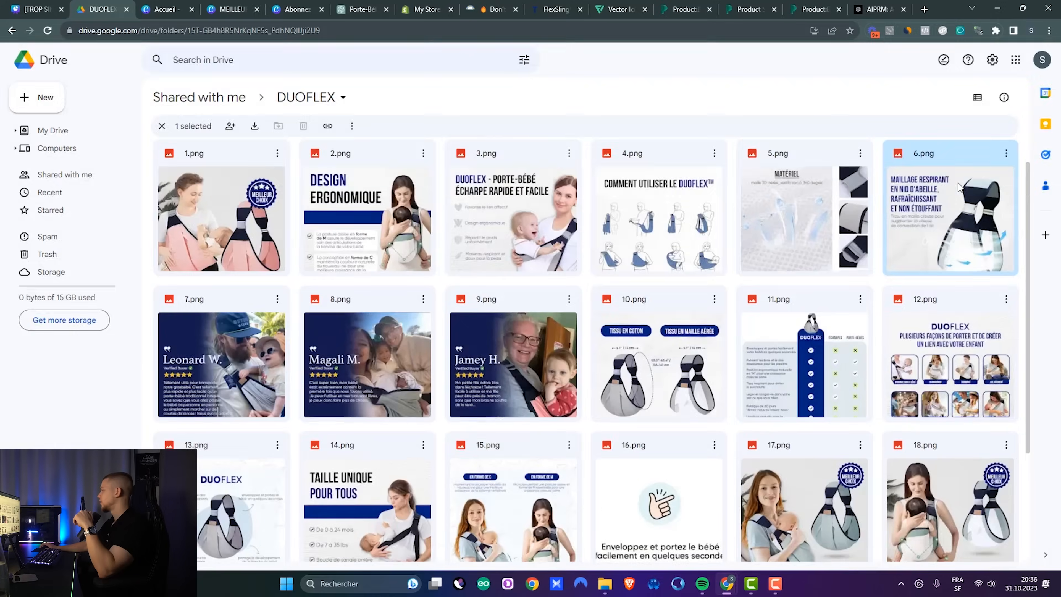
{"action": "double_click", "coordinate": [959, 186]}
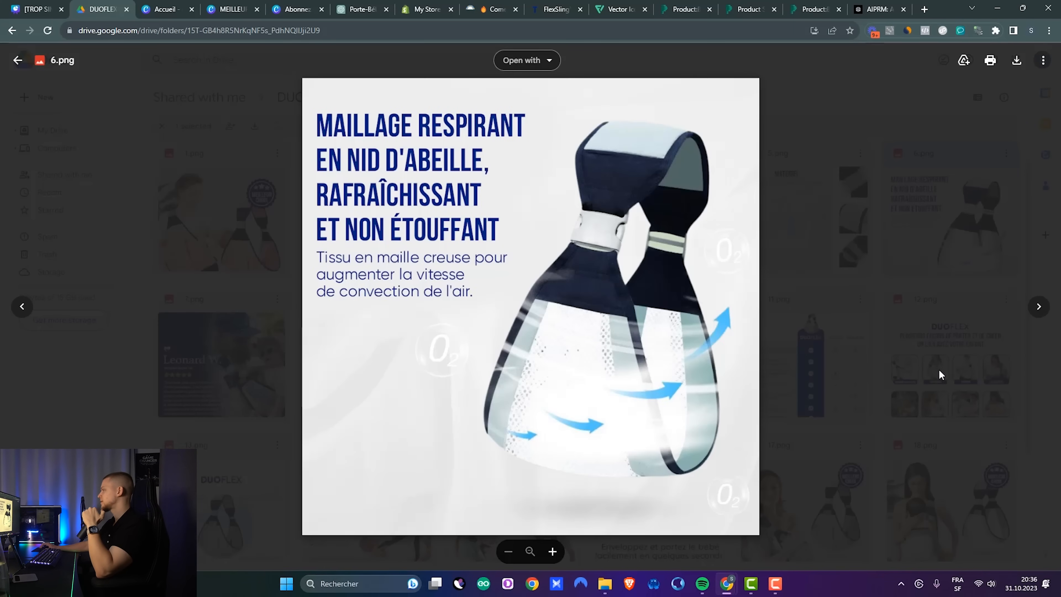
Step: Close the image preview and look over the product images in the shared DUOFLEX folder
{"action": "left_click", "coordinate": [940, 375]}
{"action": "scroll", "coordinate": [599, 224], "scroll_direction": "down", "scroll_amount": 4}
{"action": "scroll", "coordinate": [703, 288], "scroll_direction": "up", "scroll_amount": 4}
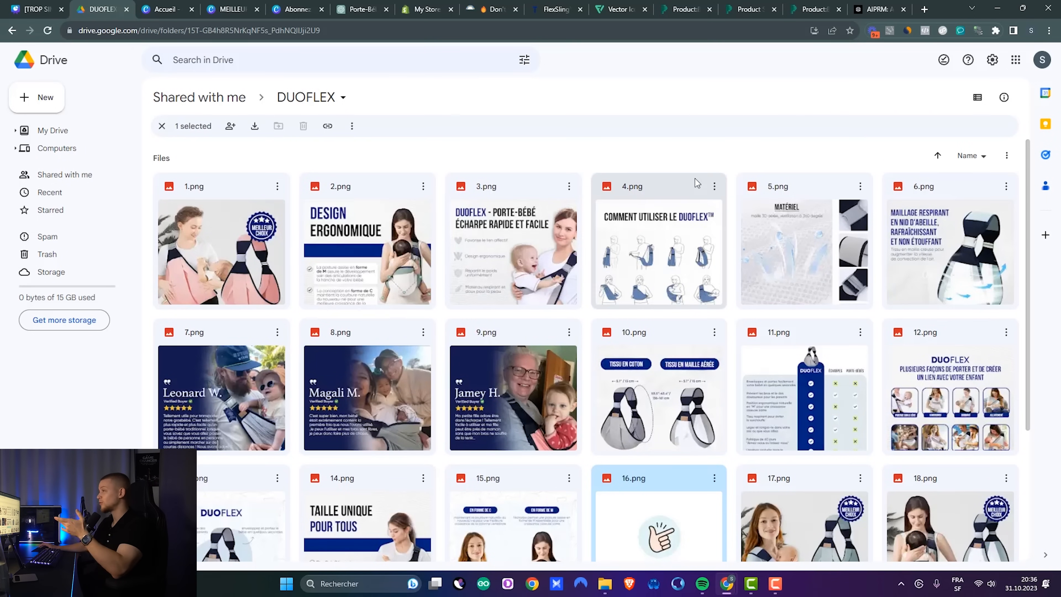
{"action": "scroll", "coordinate": [694, 178], "scroll_direction": "down", "scroll_amount": 2}
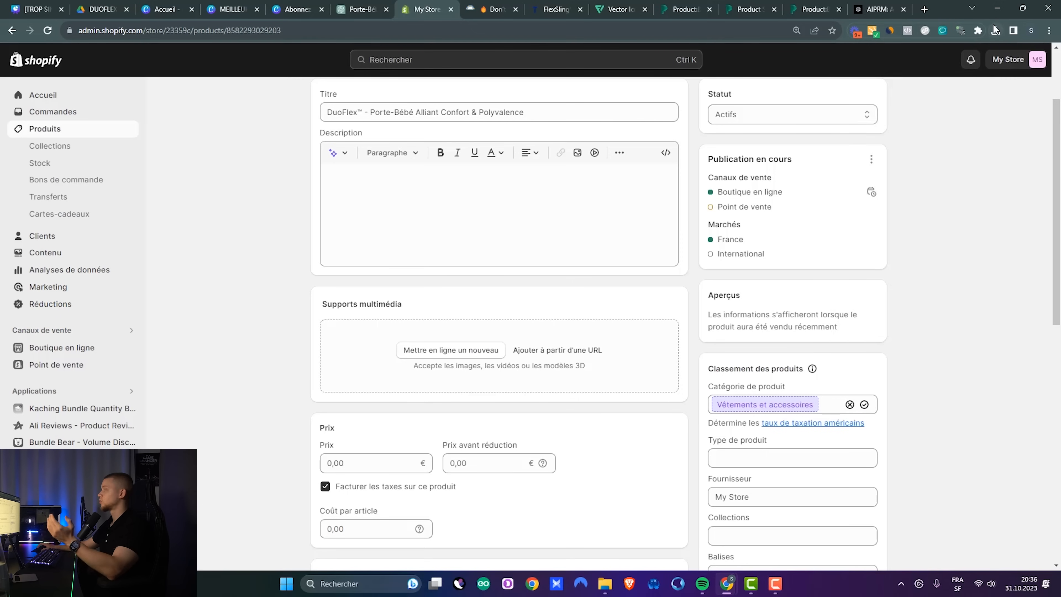
Step: In the Shopify product page, add the downloaded pink baby carrier image with the MEILLEUR CHOIX badge to the product media
{"action": "left_click", "coordinate": [996, 31]}
{"action": "left_click_drag", "start_coordinate": [894, 79], "coordinate": [335, 382]}
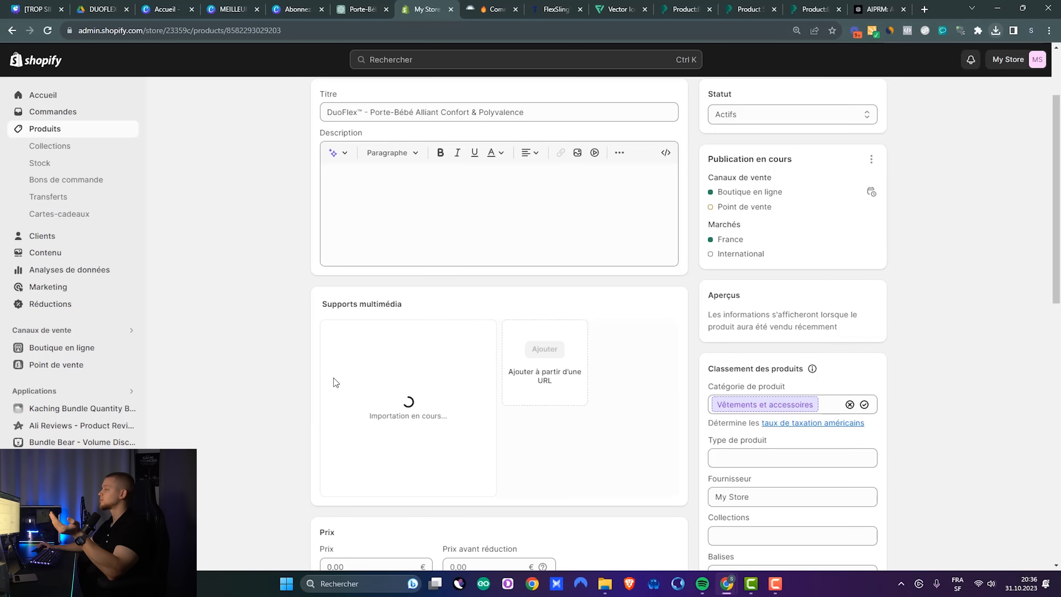
{"action": "left_click_drag", "start_coordinate": [347, 300], "coordinate": [418, 307]}
{"action": "left_click", "coordinate": [258, 333]}
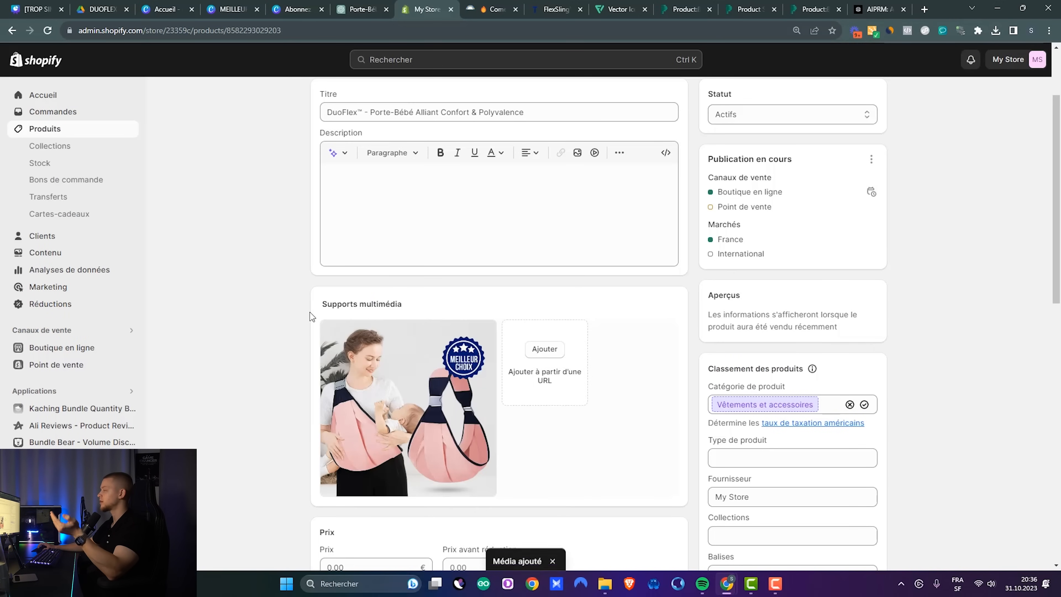
{"action": "scroll", "coordinate": [615, 388], "scroll_direction": "down", "scroll_amount": 3}
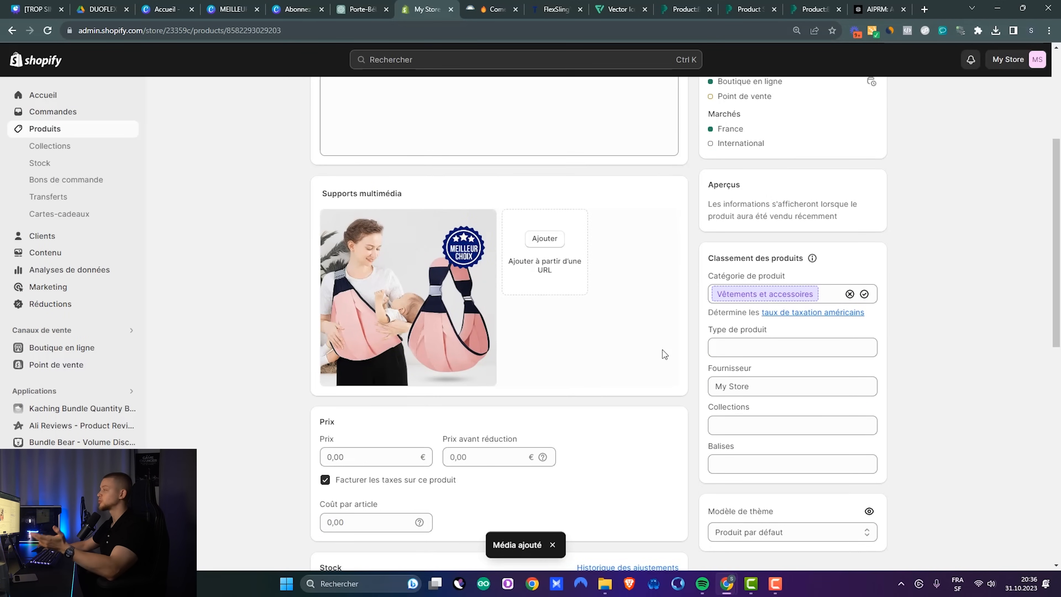
{"action": "scroll", "coordinate": [667, 346], "scroll_direction": "up", "scroll_amount": 3}
{"action": "left_click_drag", "start_coordinate": [320, 308], "coordinate": [461, 298]}
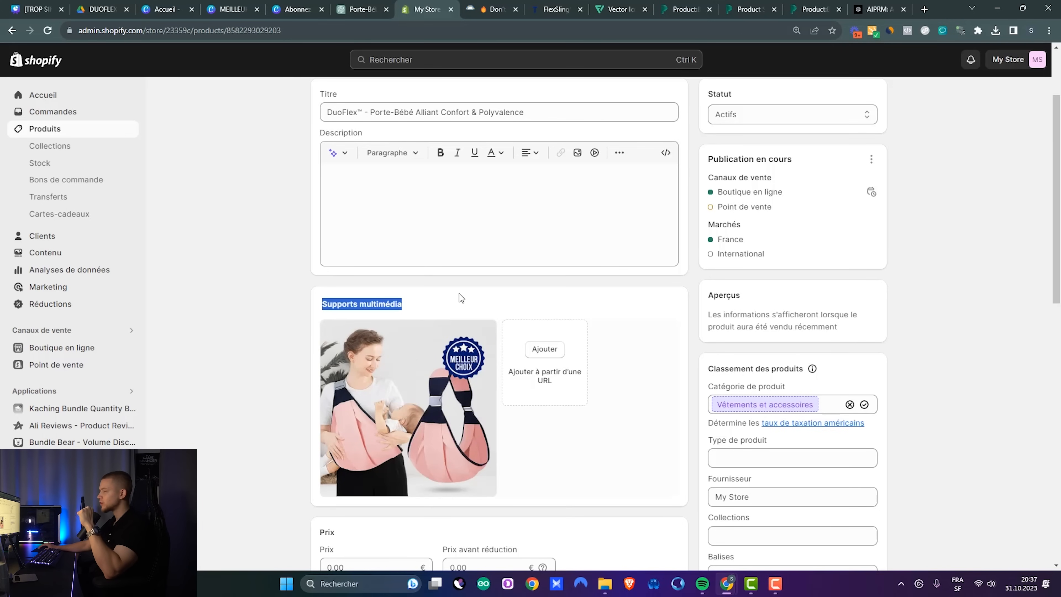
{"action": "left_click", "coordinate": [592, 312]}
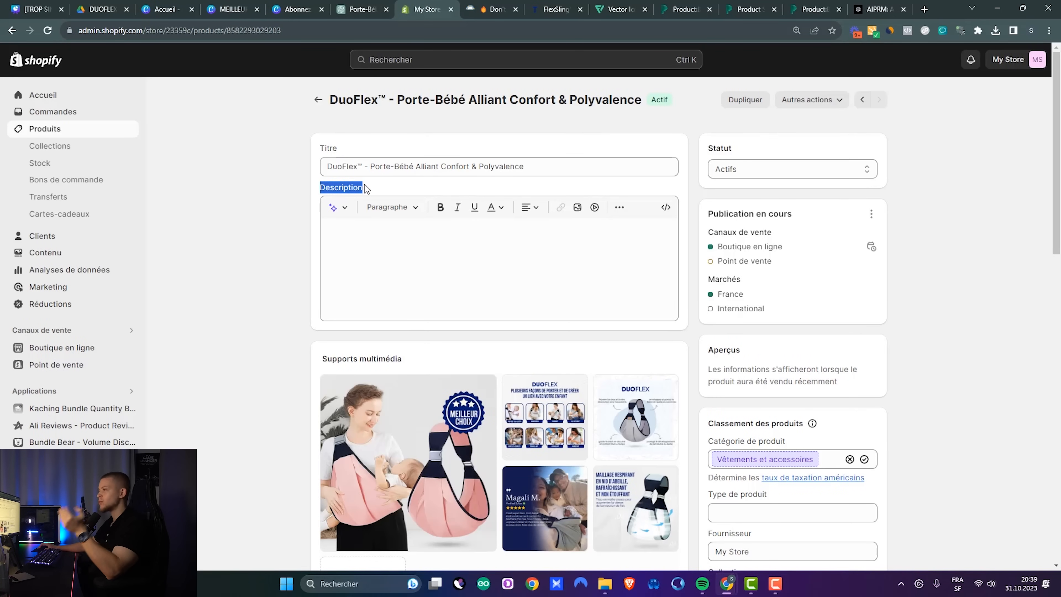
Step: Insert the payment logos image with PayPal, Visa, Klarna and Apple Pay into the product description
{"action": "left_click", "coordinate": [361, 238]}
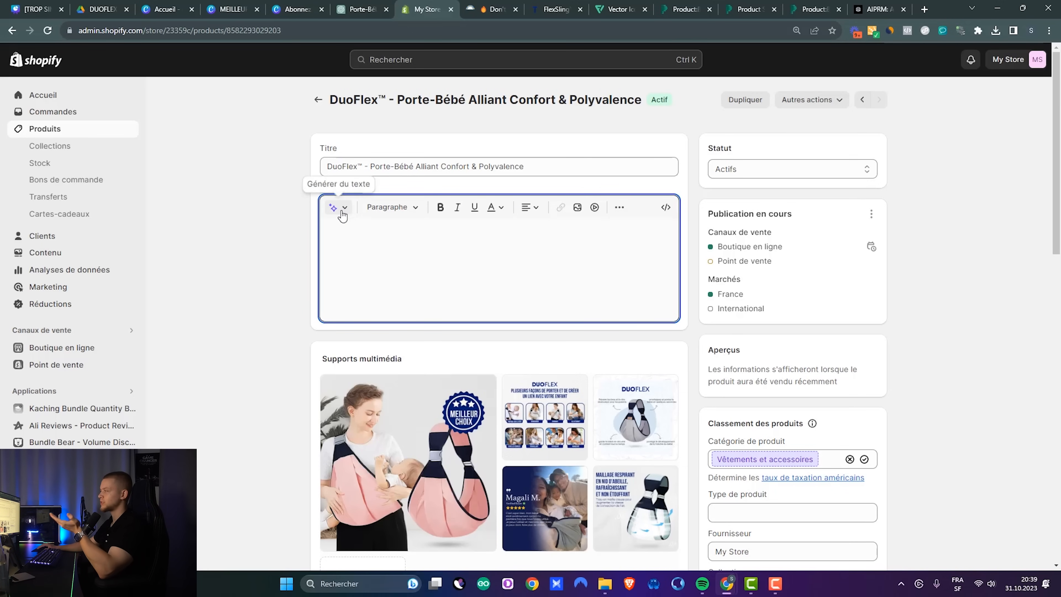
{"action": "left_click", "coordinate": [298, 233]}
{"action": "left_click", "coordinate": [432, 260]}
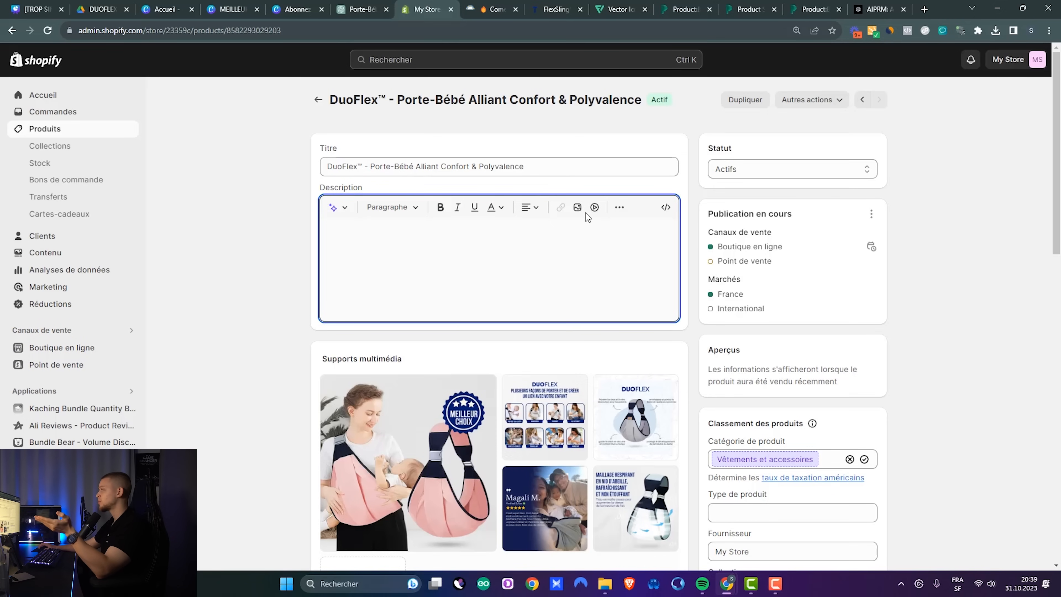
{"action": "left_click", "coordinate": [577, 207]}
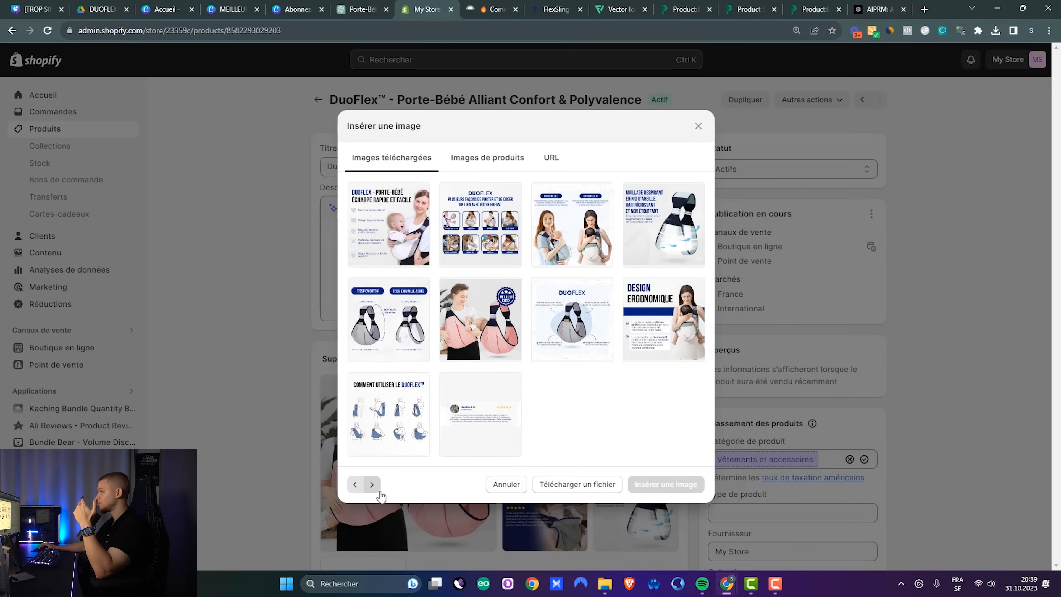
{"action": "left_click", "coordinate": [380, 494]}
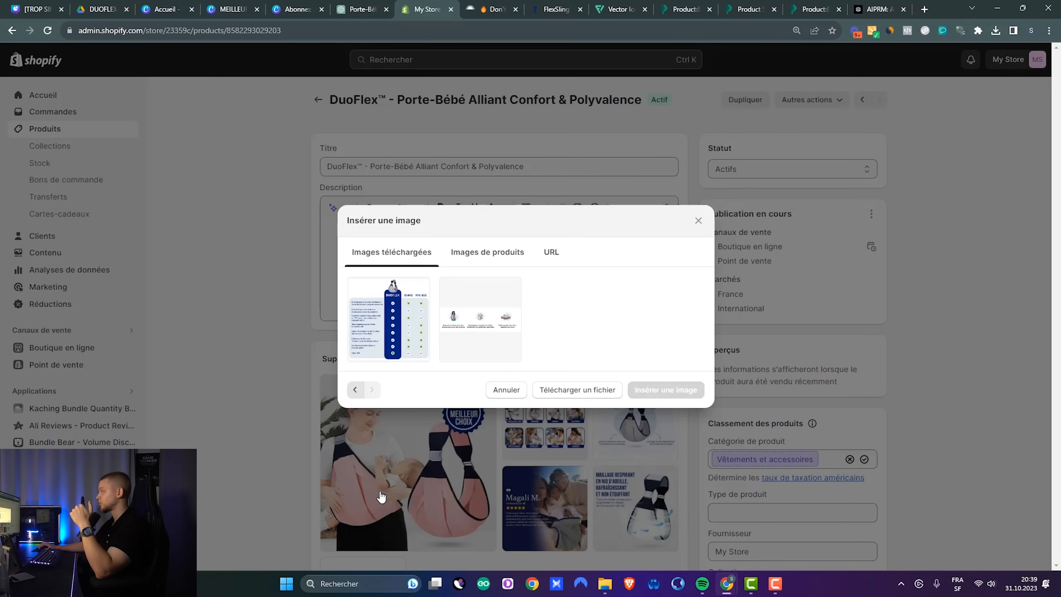
{"action": "left_click", "coordinate": [486, 255]}
{"action": "key", "text": "Escape"}
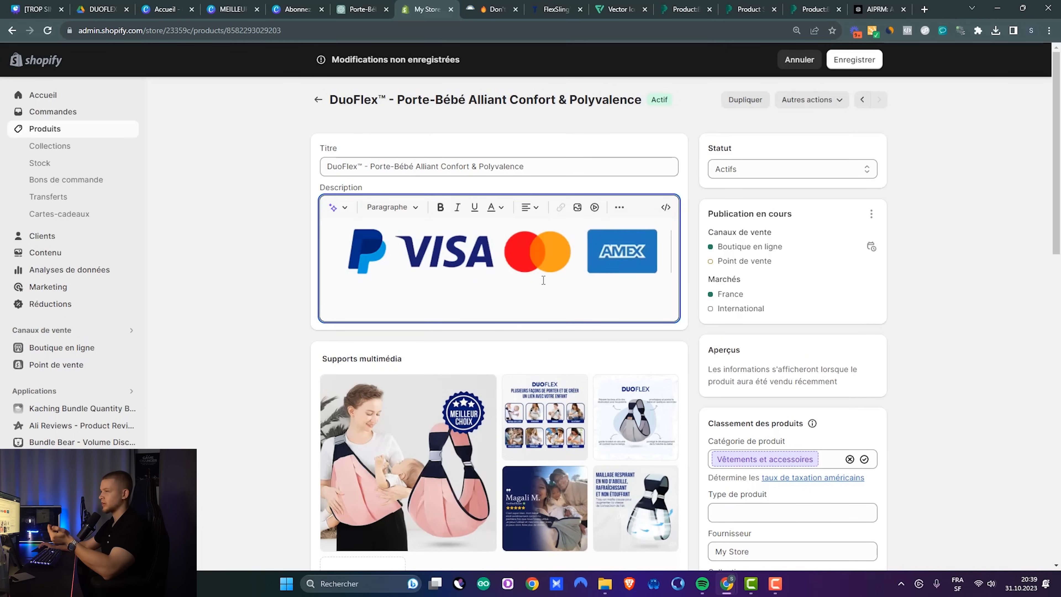
{"action": "left_click", "coordinate": [600, 251]}
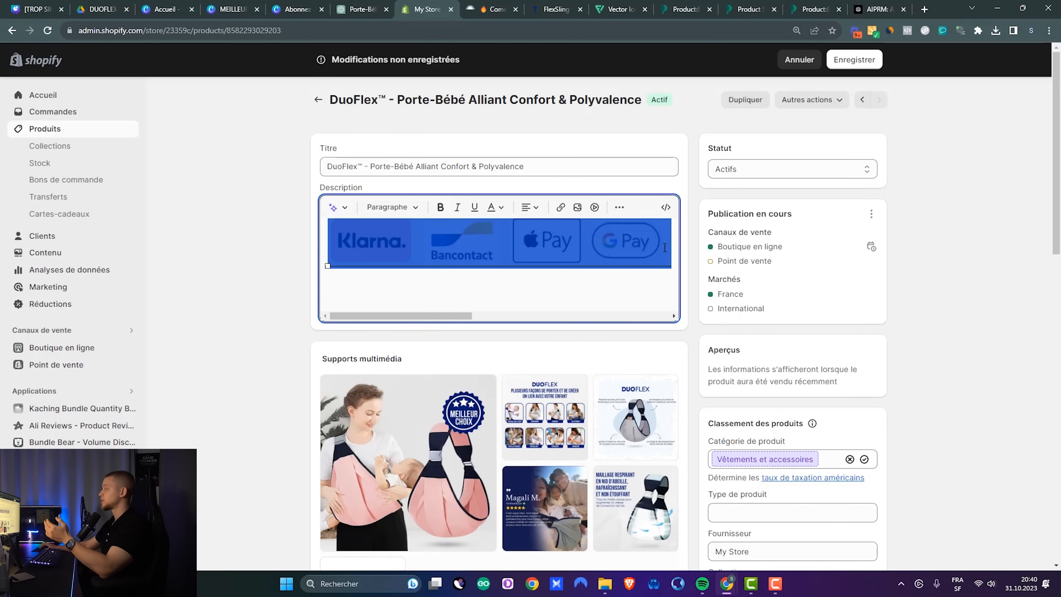
{"action": "key", "text": "Right"}
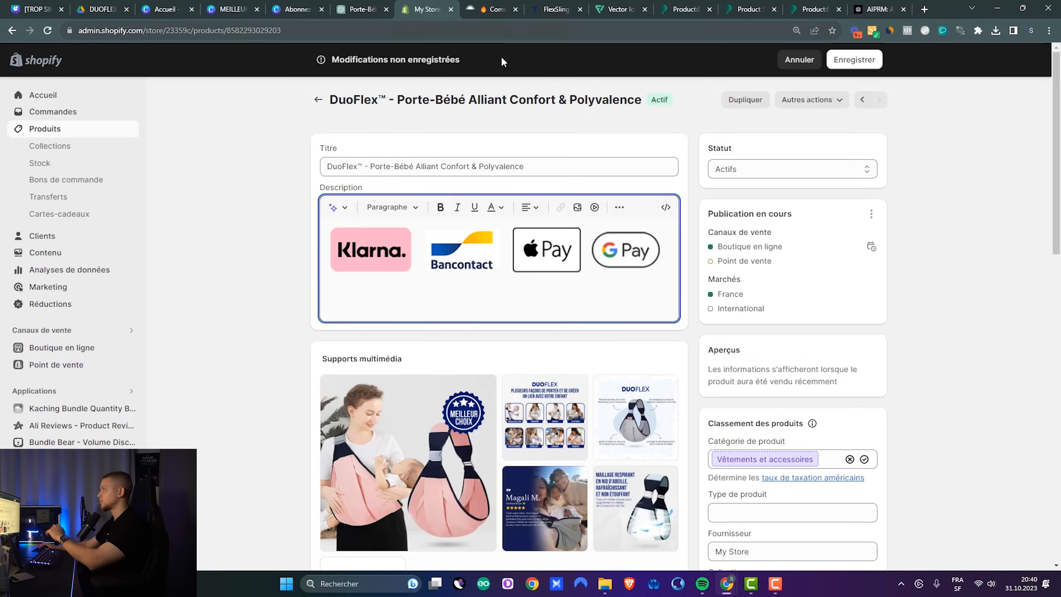
Step: Check the three-icon "Why We Love FlexSling" section on the Trip Bliss product page and return to the Shopify product
{"action": "key", "text": "ctrl+Tab"}
{"action": "key", "text": "ctrl+Tab"}
{"action": "scroll", "coordinate": [577, 190], "scroll_direction": "down", "scroll_amount": 15}
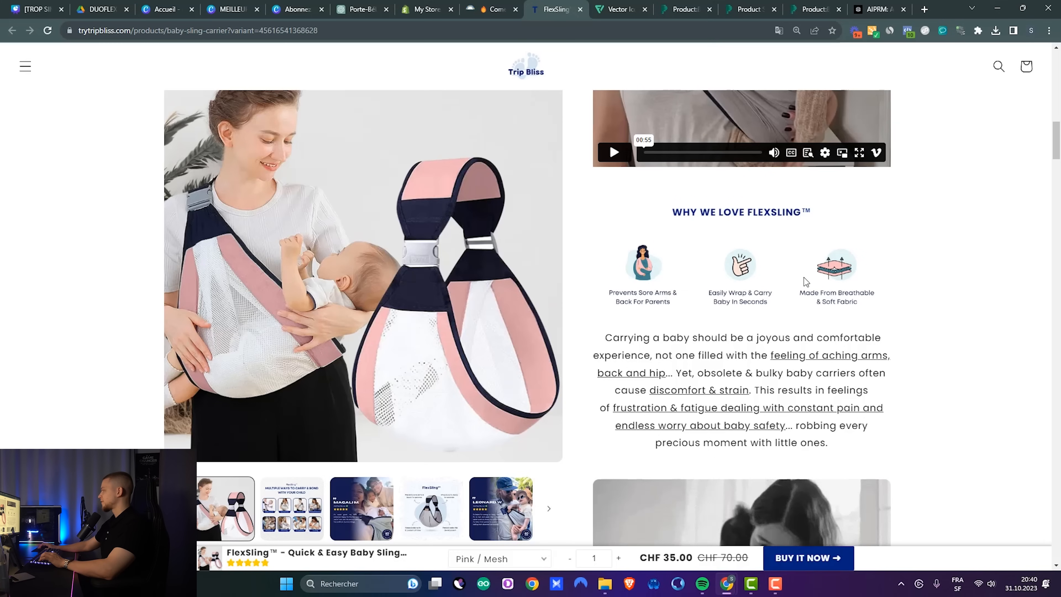
{"action": "left_click", "coordinate": [429, 8]}
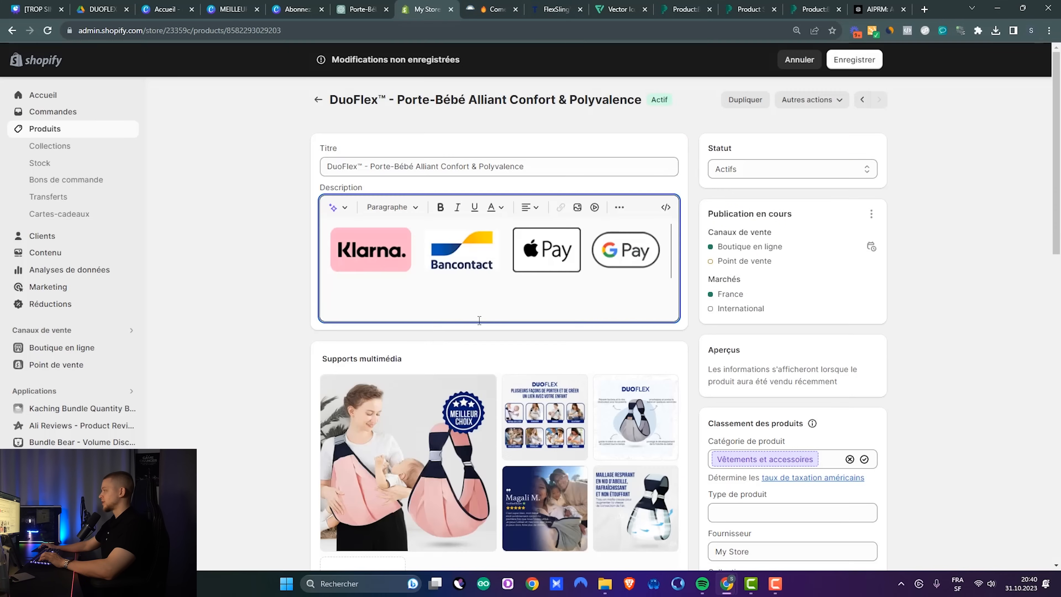
Step: Insert the uploaded three-icon benefits image below the payment logos at "Taille originale" and save the product
{"action": "left_click", "coordinate": [577, 207]}
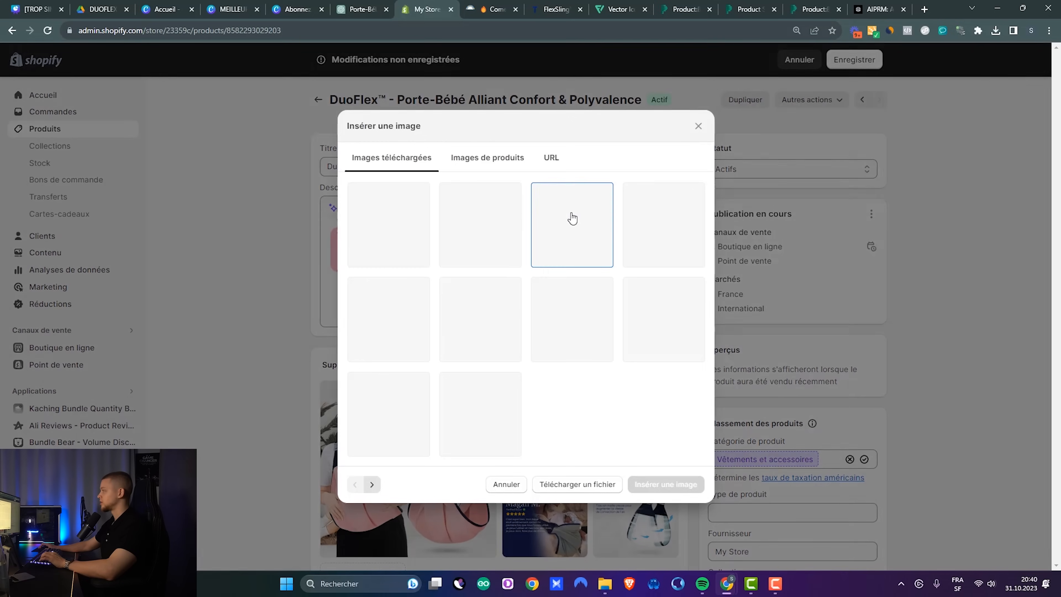
{"action": "left_click", "coordinate": [372, 485]}
{"action": "left_click", "coordinate": [485, 314]}
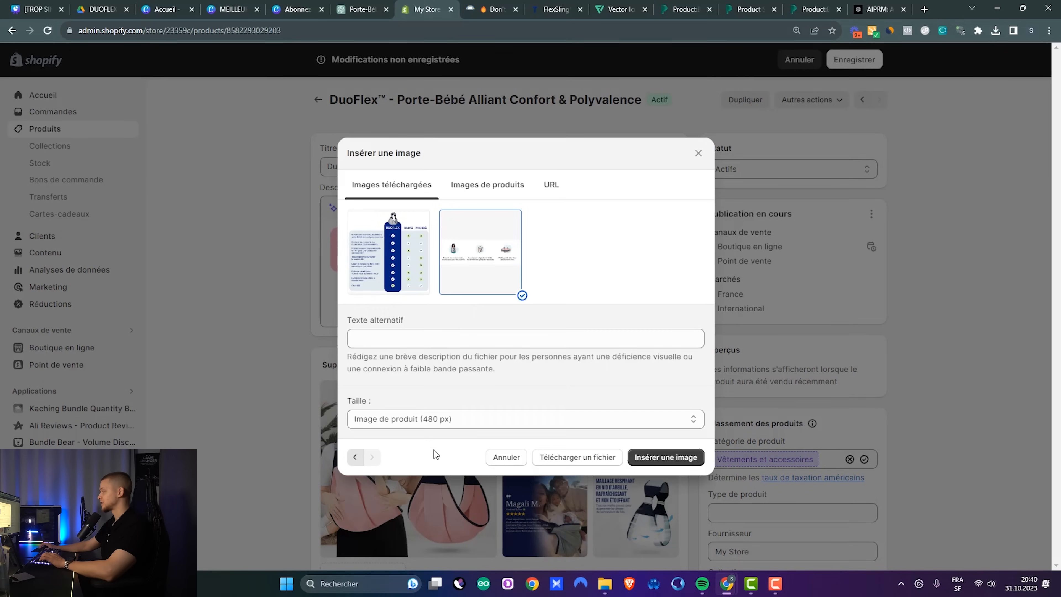
{"action": "left_click", "coordinate": [427, 418]}
{"action": "left_click", "coordinate": [426, 436]}
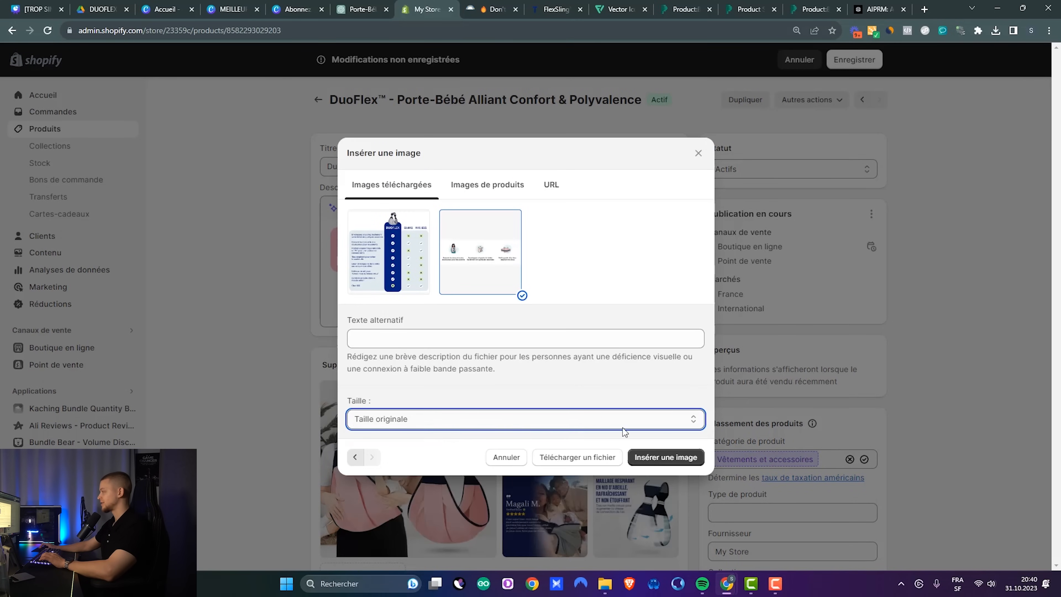
{"action": "left_click", "coordinate": [657, 458]}
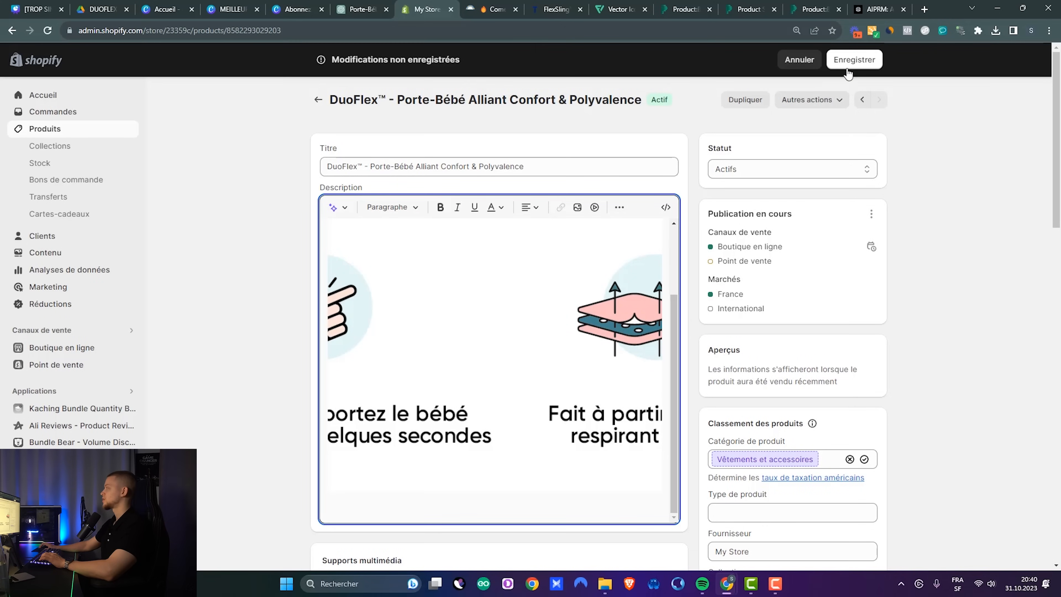
{"action": "left_click", "coordinate": [855, 60]}
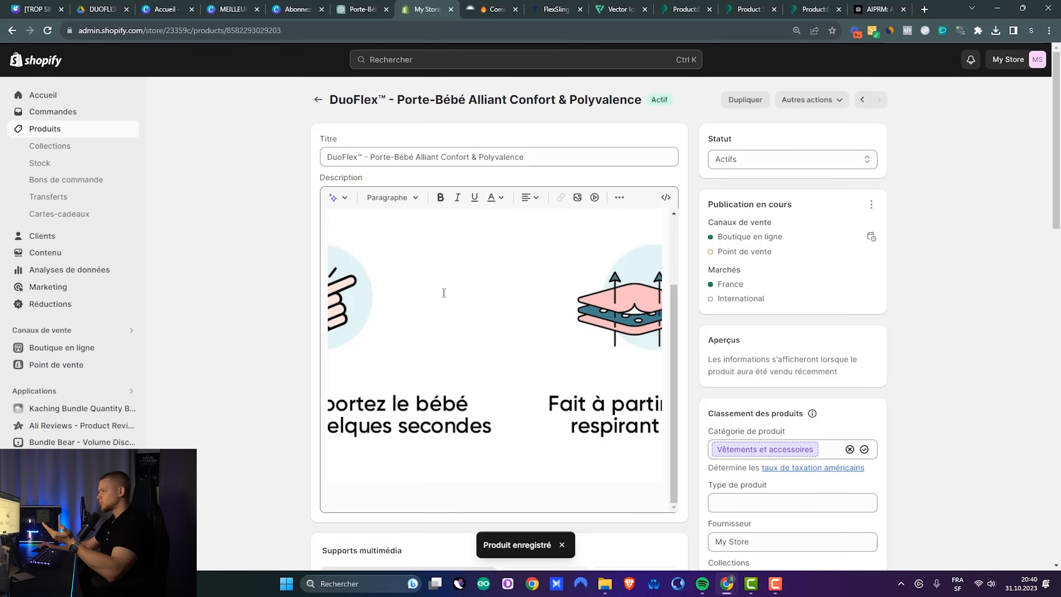
{"action": "left_click", "coordinate": [592, 323]}
{"action": "scroll", "coordinate": [948, 278], "scroll_direction": "down", "scroll_amount": 10}
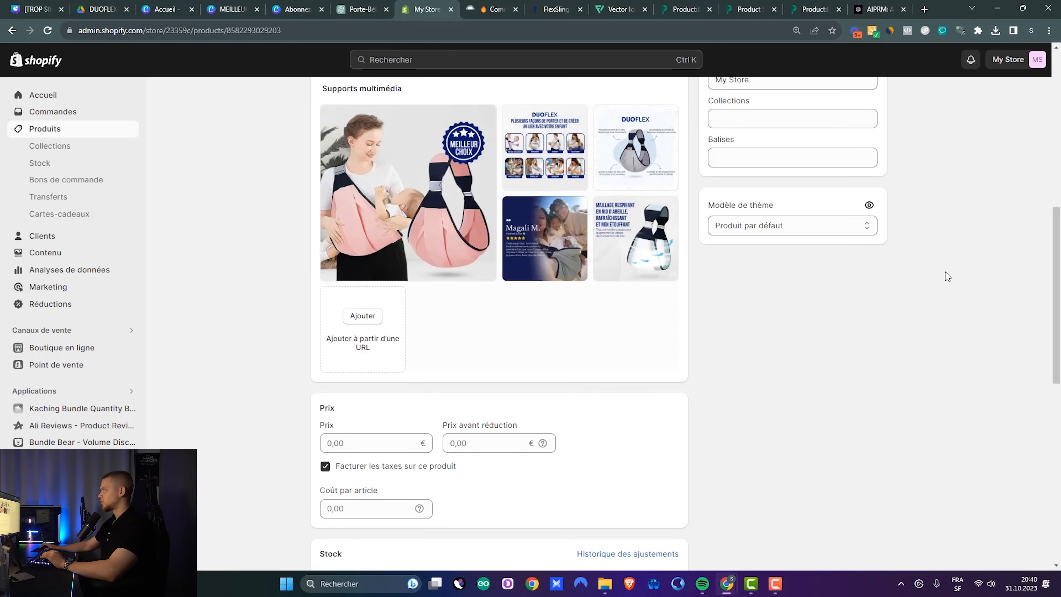
{"action": "left_click_drag", "start_coordinate": [1056, 255], "coordinate": [1057, 98]}
Step: Search Flaticon for "livraison" icons and view the Delivery Man and Delivery Box icons
{"action": "left_click", "coordinate": [646, 3]}
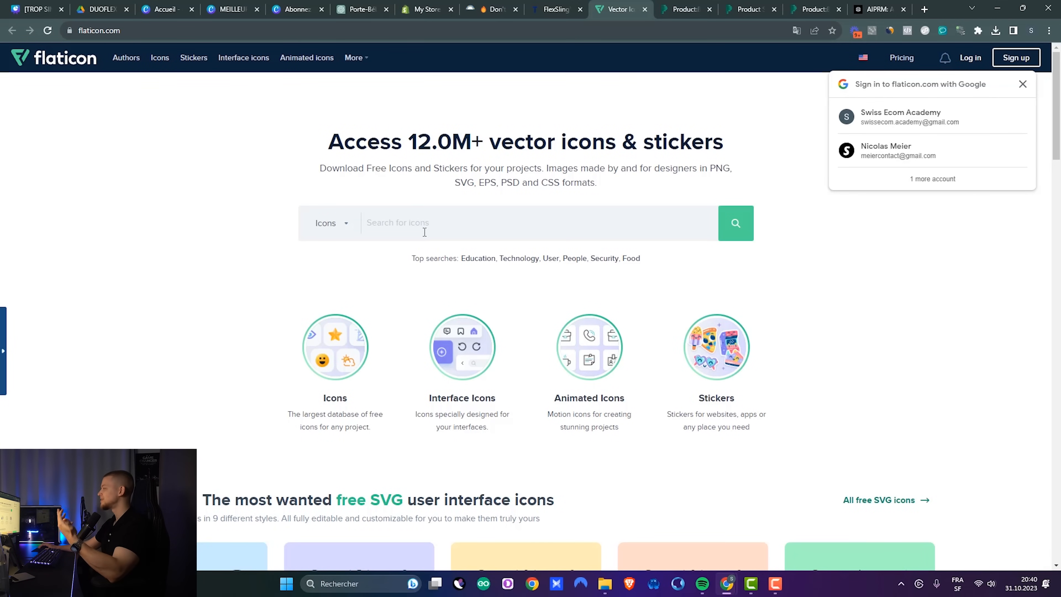
{"action": "left_click", "coordinate": [479, 221]}
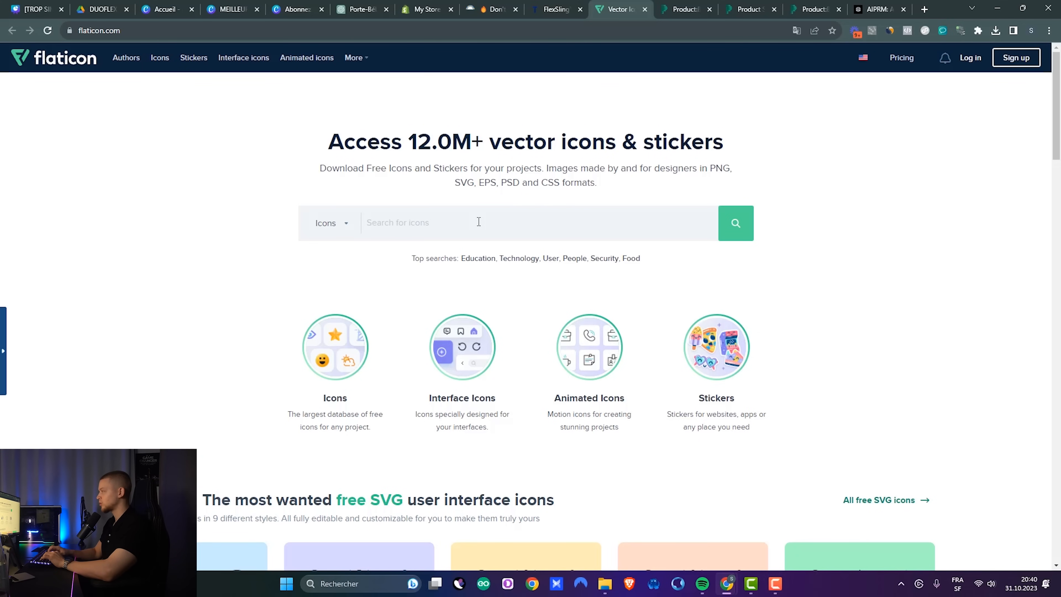
{"action": "type", "text": "livraison"}
{"action": "key", "text": "Return"}
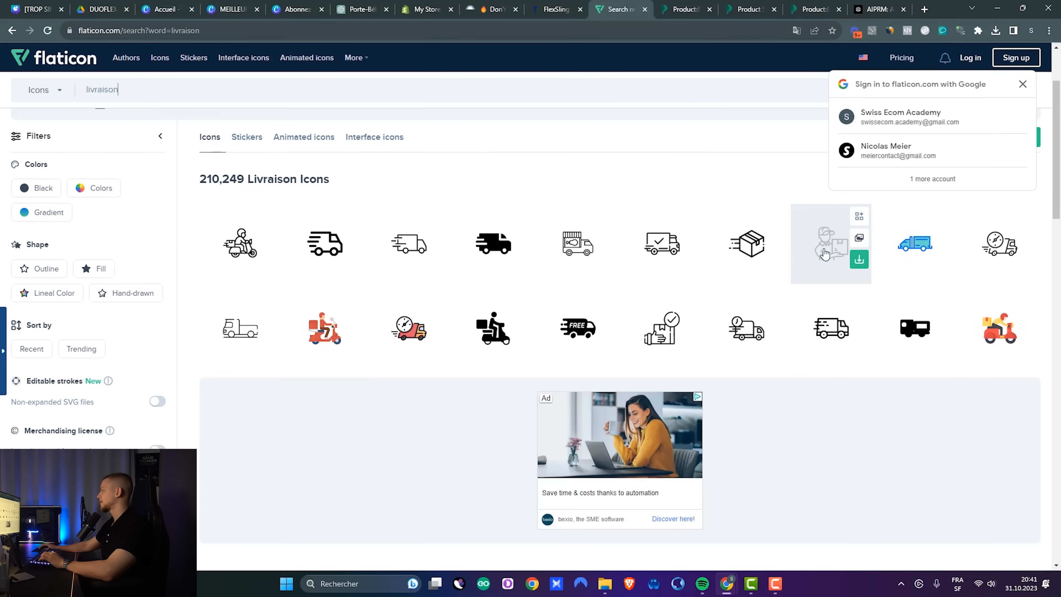
{"action": "left_click", "coordinate": [830, 243]}
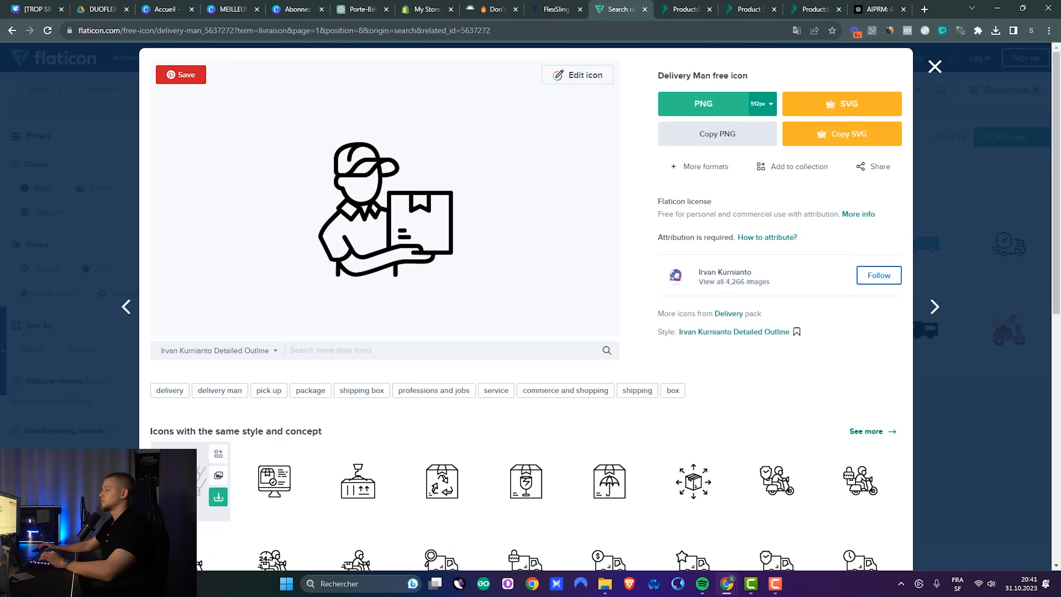
{"action": "left_click", "coordinate": [211, 485]}
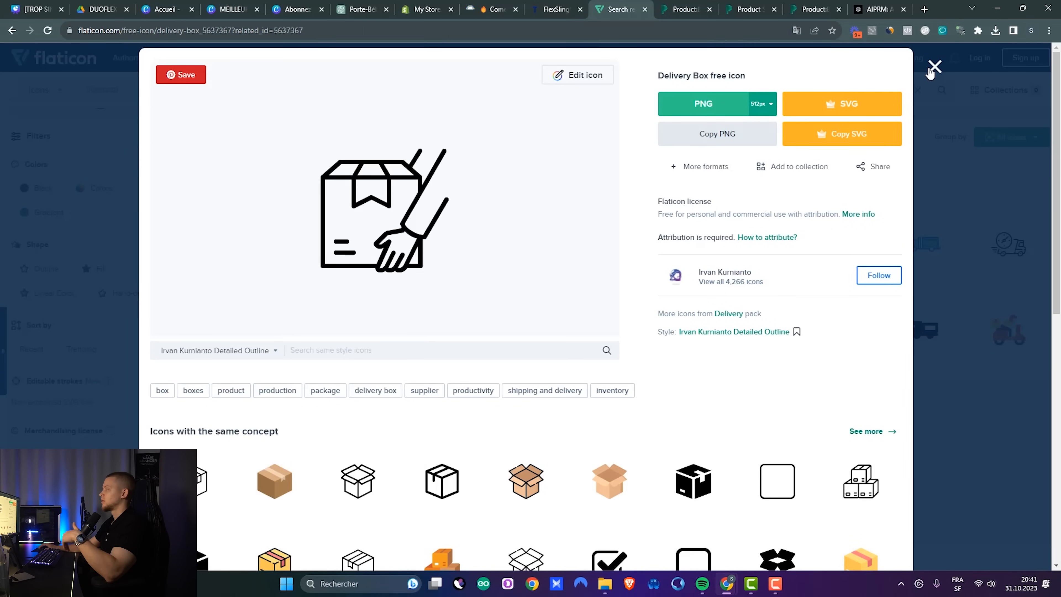
Step: Return to the Shopify product, then check the competitors' prices on the FlexSling and BubSling product pages
{"action": "left_click", "coordinate": [404, 12]}
{"action": "left_click", "coordinate": [952, 233]}
{"action": "scroll", "coordinate": [834, 297], "scroll_direction": "down", "scroll_amount": 12}
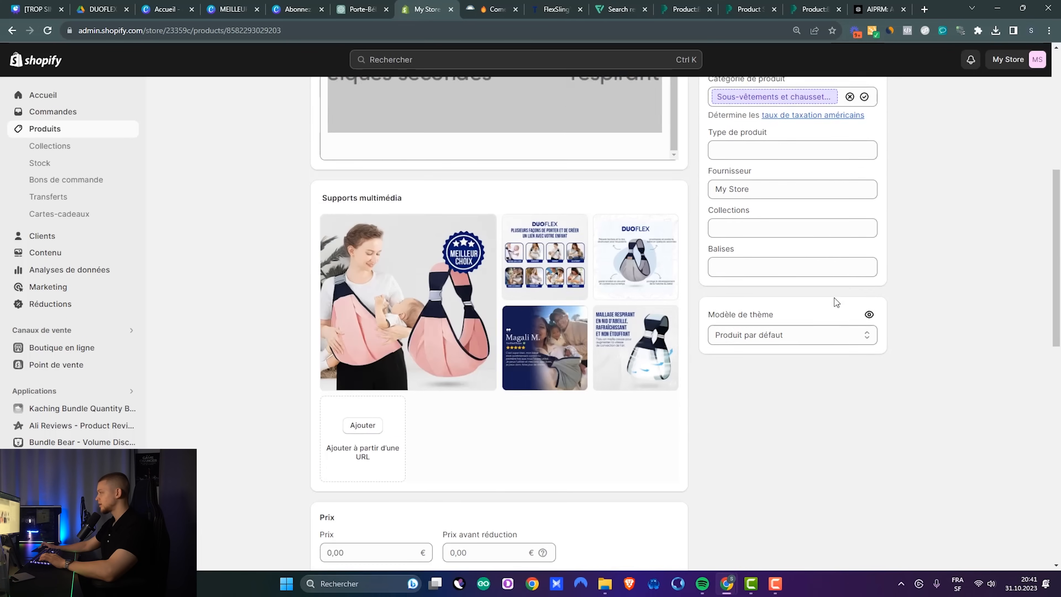
{"action": "left_click", "coordinate": [555, 9]}
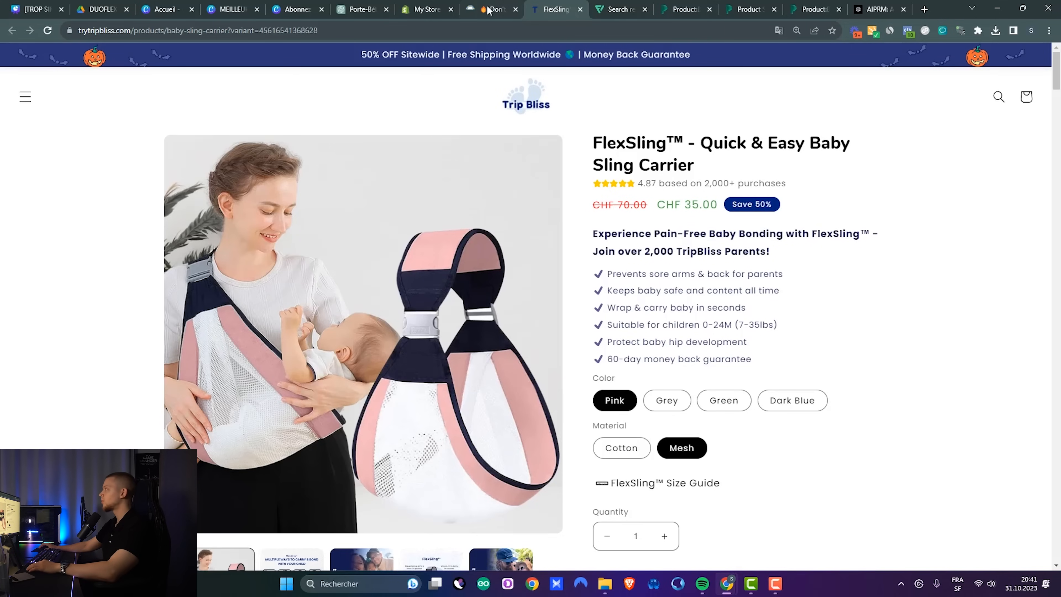
{"action": "left_click", "coordinate": [492, 9]}
{"action": "scroll", "coordinate": [131, 286], "scroll_direction": "down", "scroll_amount": 2}
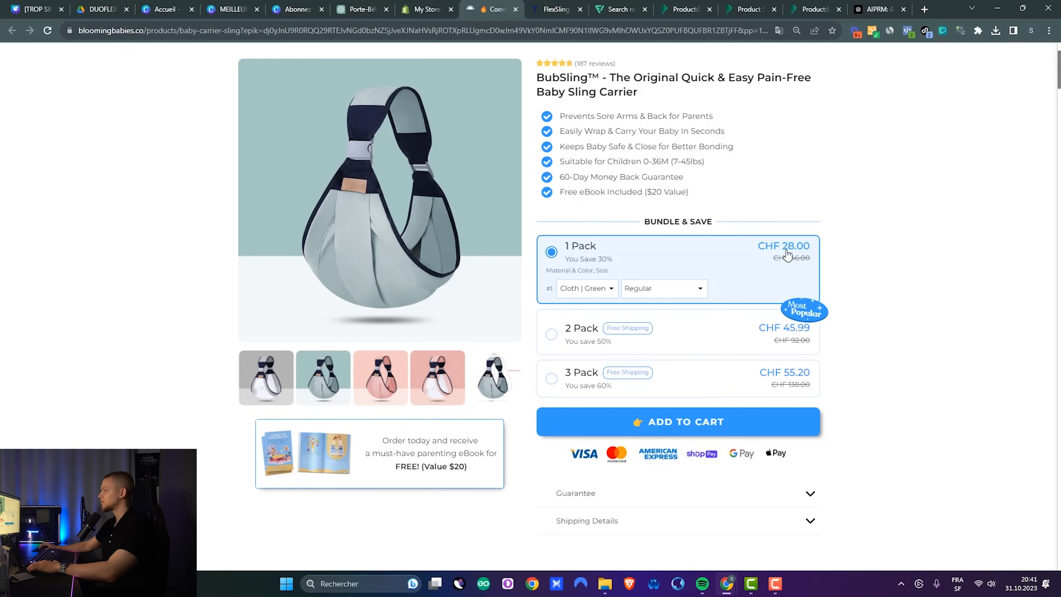
Step: Set the DuoFlex product's price to 29.95 € in Shopify
{"action": "left_click", "coordinate": [424, 5]}
{"action": "scroll", "coordinate": [292, 344], "scroll_direction": "down", "scroll_amount": 1}
{"action": "left_click", "coordinate": [369, 221]}
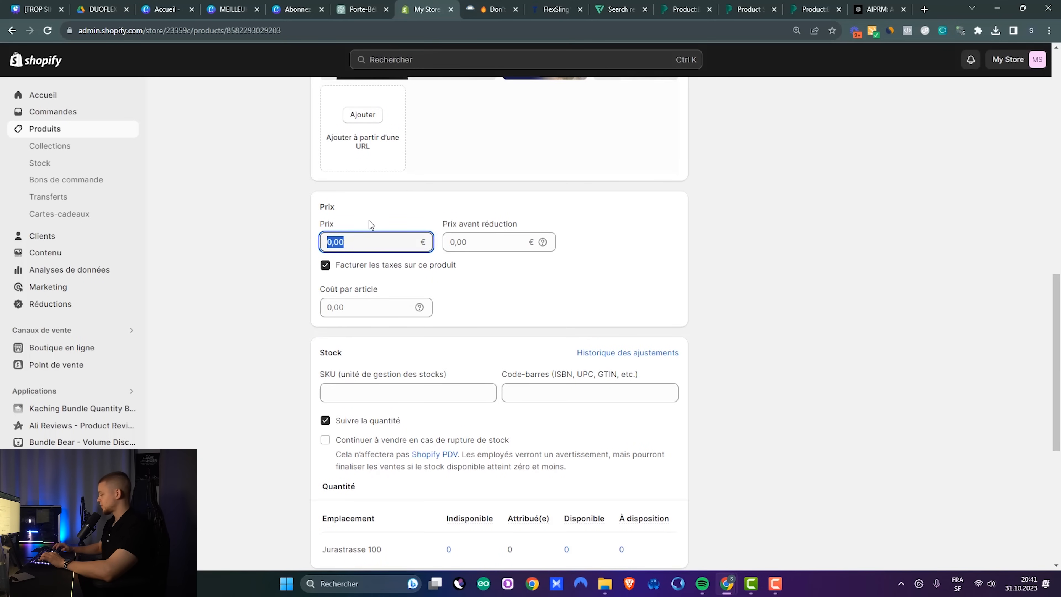
{"action": "type", "text": "29.95"}
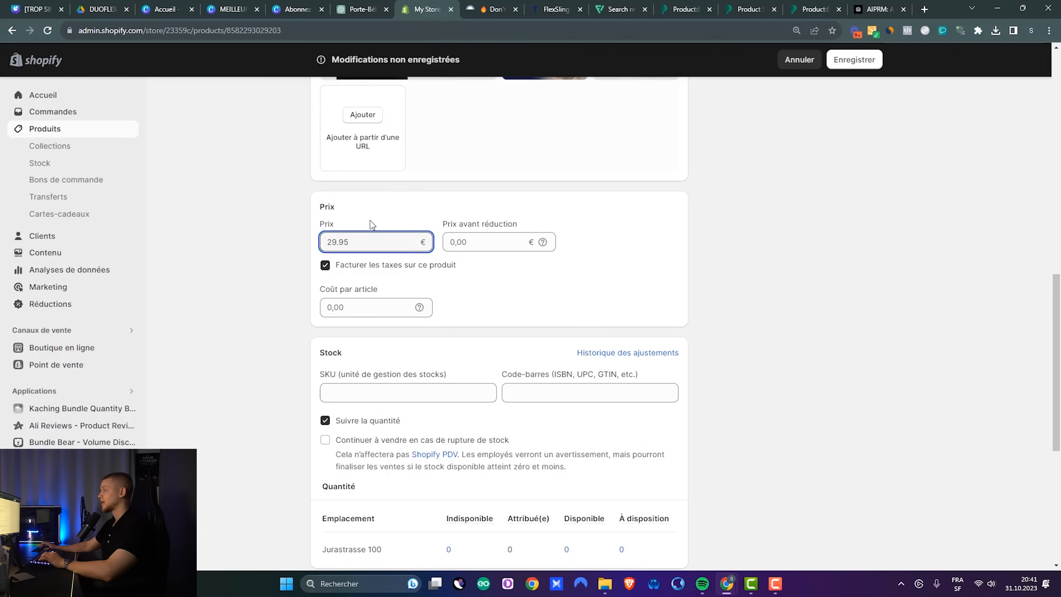
{"action": "left_click", "coordinate": [470, 243]}
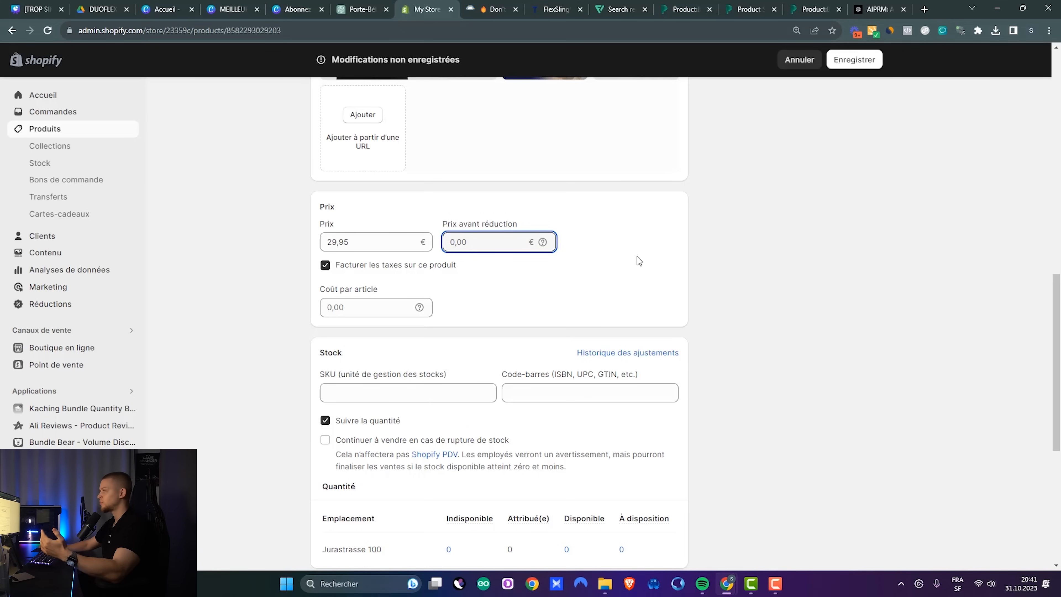
{"action": "scroll", "coordinate": [637, 256], "scroll_direction": "down", "scroll_amount": 1}
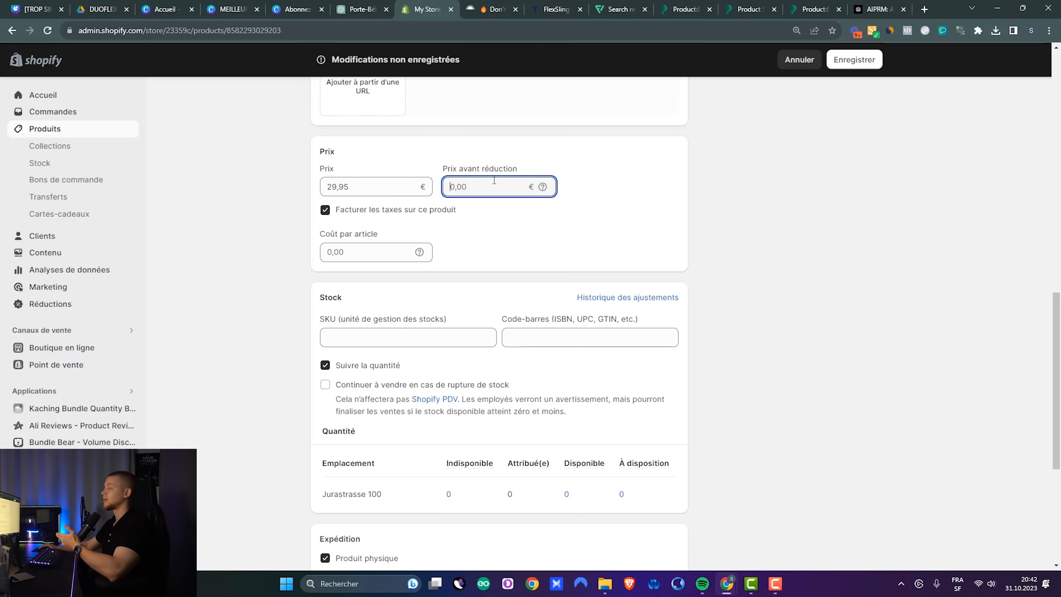
{"action": "left_click_drag", "start_coordinate": [350, 190], "coordinate": [287, 187]}
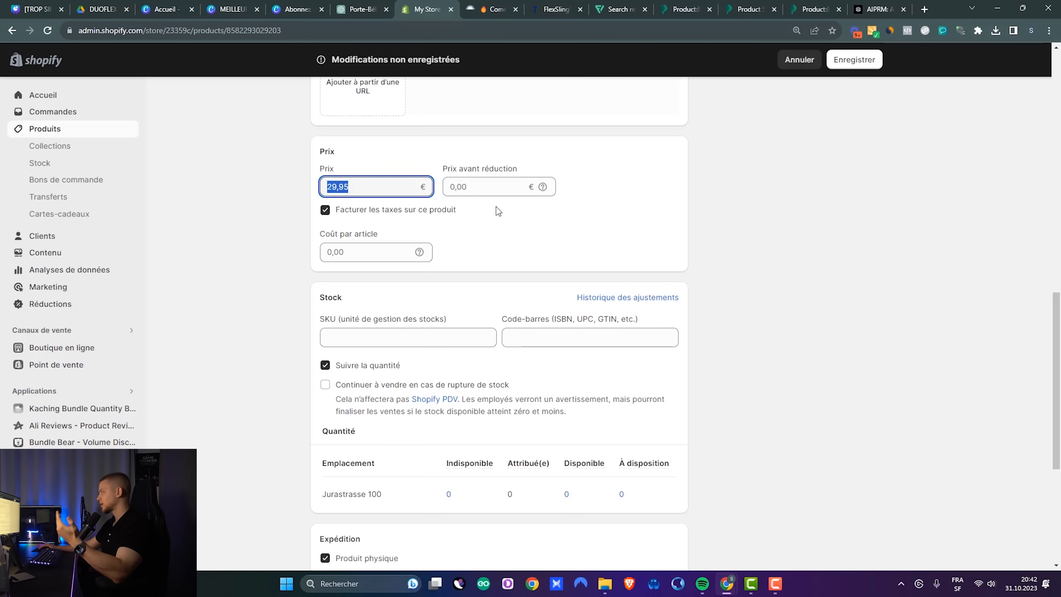
Step: Allow the DuoFlex product to keep selling when out of stock and save the product
{"action": "left_click", "coordinate": [547, 218]}
{"action": "scroll", "coordinate": [486, 229], "scroll_direction": "up", "scroll_amount": 2}
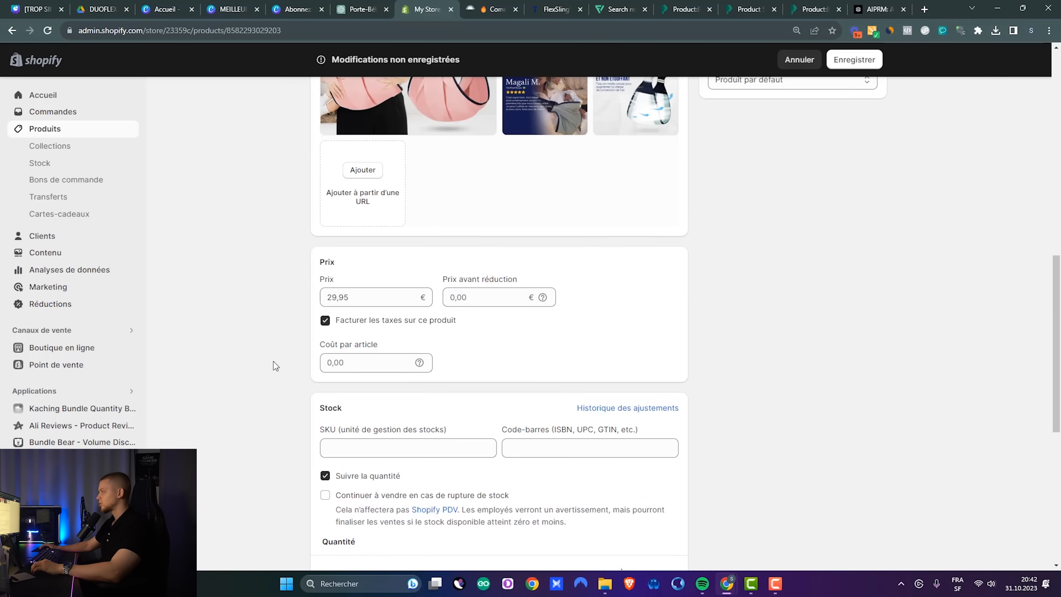
{"action": "scroll", "coordinate": [308, 407], "scroll_direction": "down", "scroll_amount": 3}
{"action": "scroll", "coordinate": [486, 429], "scroll_direction": "down", "scroll_amount": 4}
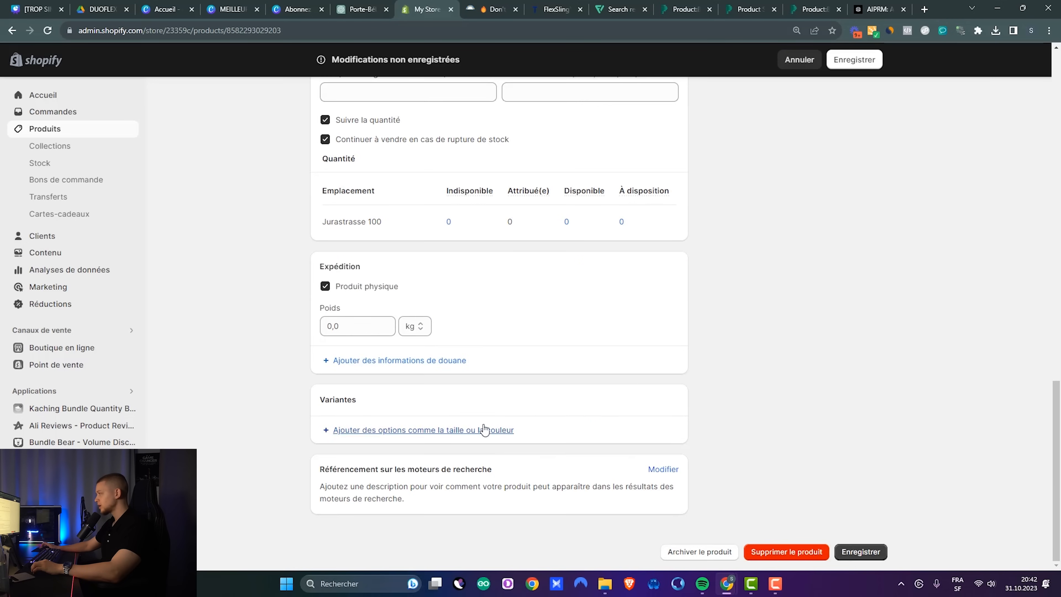
{"action": "scroll", "coordinate": [869, 334], "scroll_direction": "up", "scroll_amount": 14}
{"action": "left_click", "coordinate": [876, 59]}
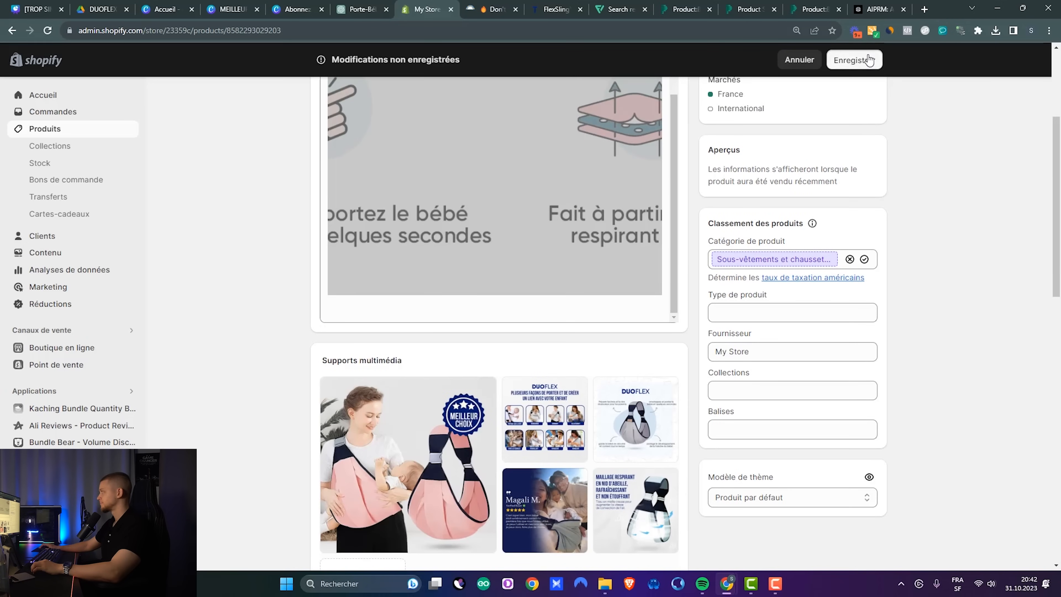
Step: Start adding a first variant option to the DuoFlex product
{"action": "scroll", "coordinate": [956, 343], "scroll_direction": "down", "scroll_amount": 3}
{"action": "scroll", "coordinate": [956, 342], "scroll_direction": "down", "scroll_amount": 13}
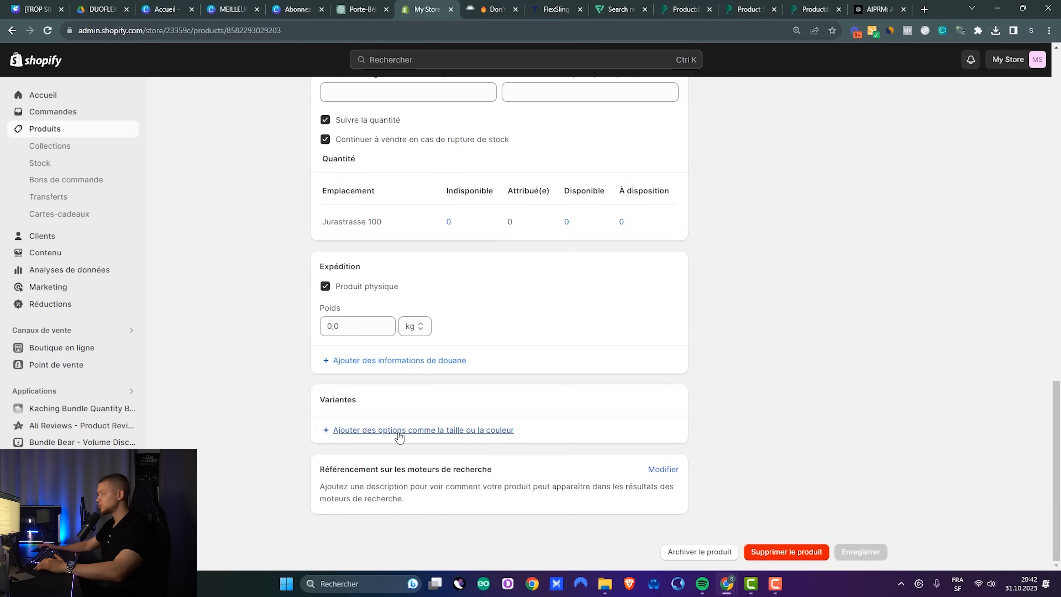
{"action": "left_click", "coordinate": [399, 431]}
{"action": "left_click", "coordinate": [727, 368]}
{"action": "scroll", "coordinate": [724, 248], "scroll_direction": "down", "scroll_amount": 2}
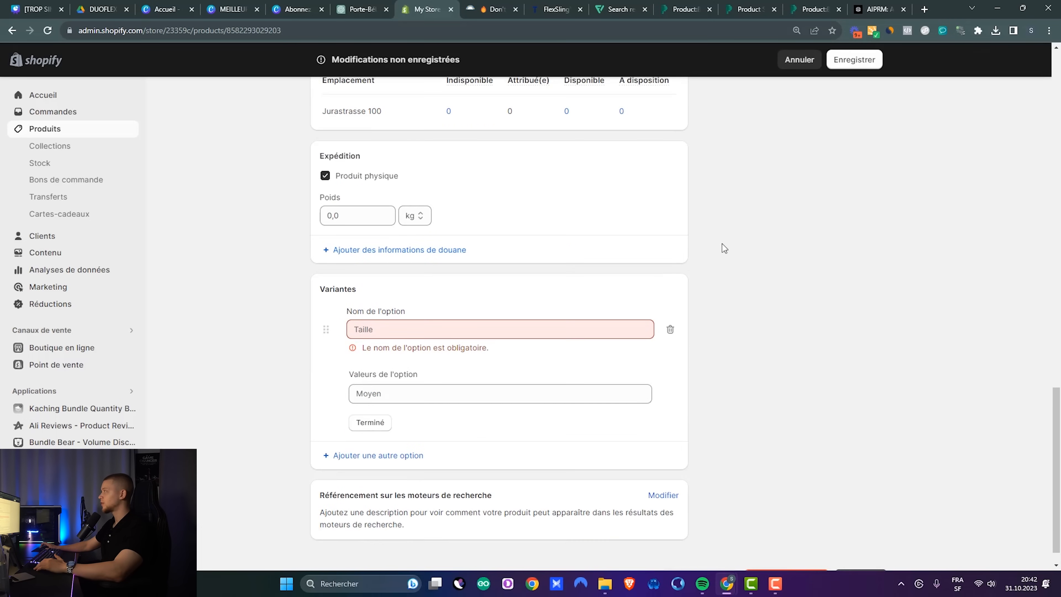
Step: Capture the Color and Material options on the FlexSling page and submit the image to ChatGPT with the prompt "traduire"
{"action": "left_click", "coordinate": [548, 4]}
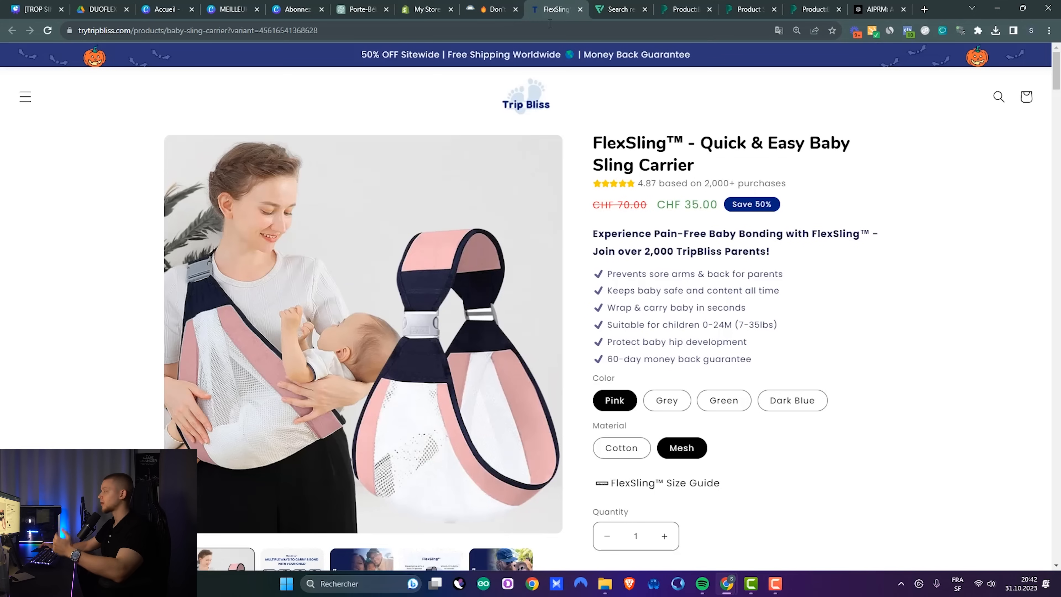
{"action": "key", "text": "shift+super+s"}
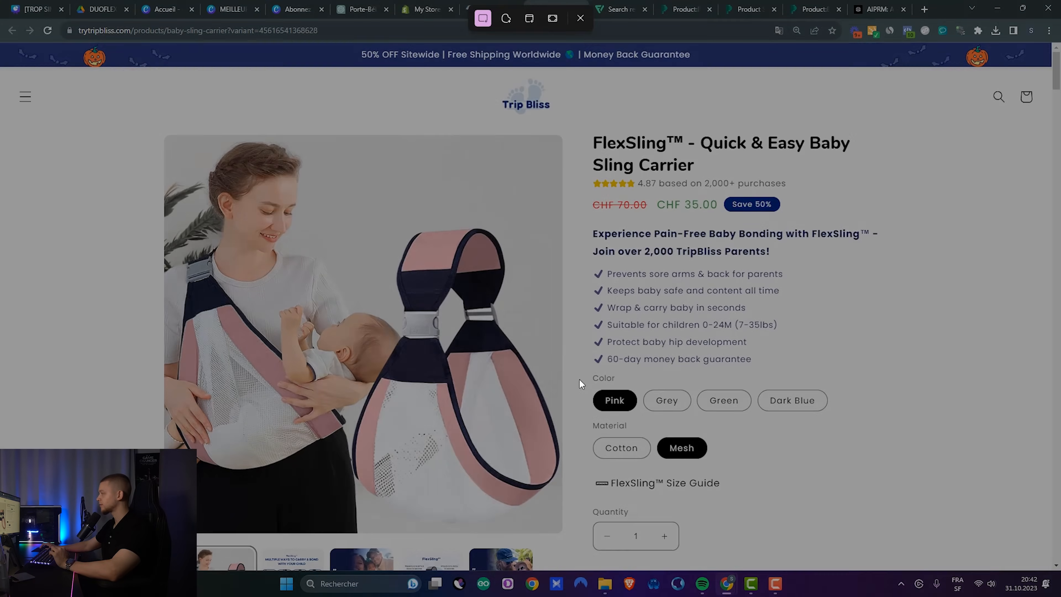
{"action": "left_click_drag", "start_coordinate": [578, 368], "coordinate": [855, 473]}
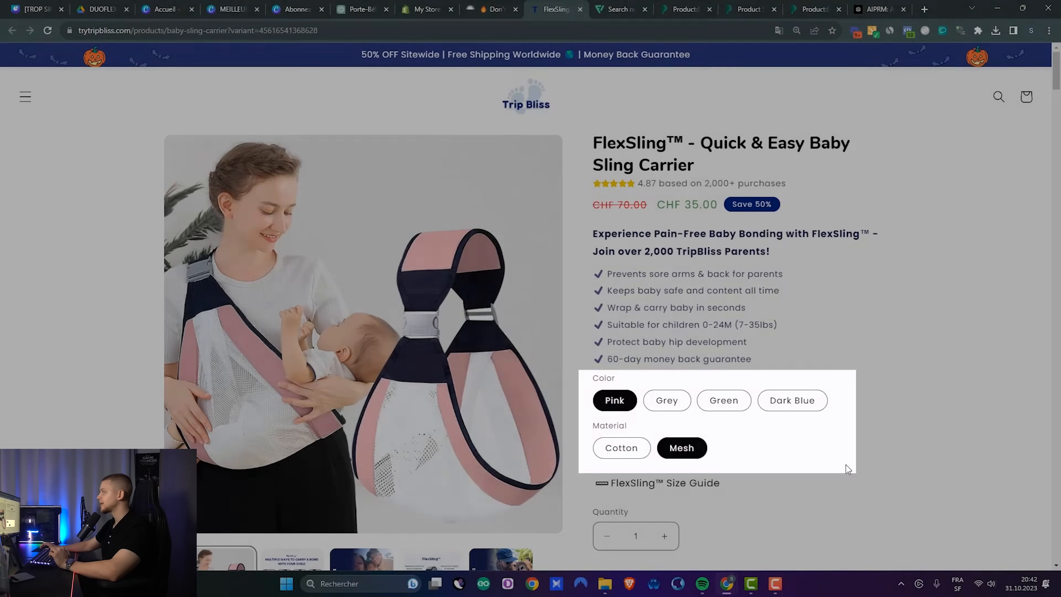
{"action": "left_click", "coordinate": [362, 9]}
{"action": "key", "text": "ctrl+v"}
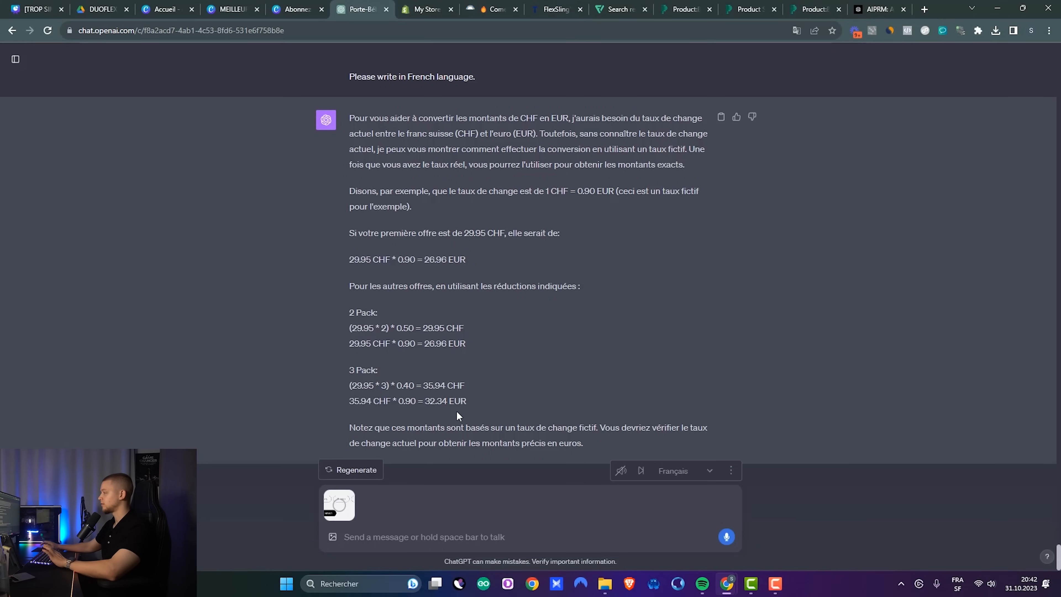
{"action": "type", "text": "traduire"}
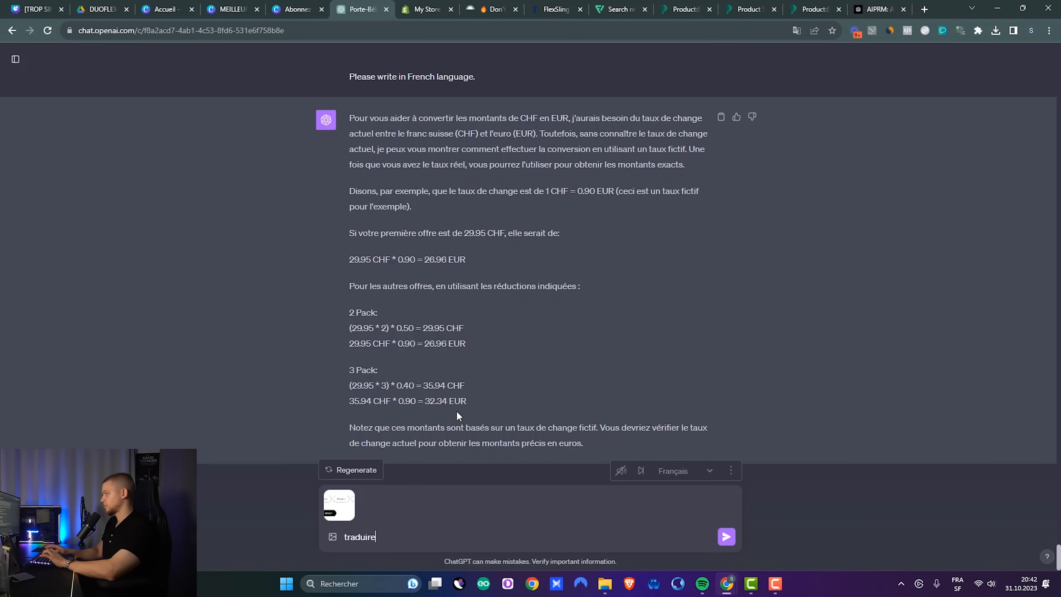
{"action": "key", "text": "Return"}
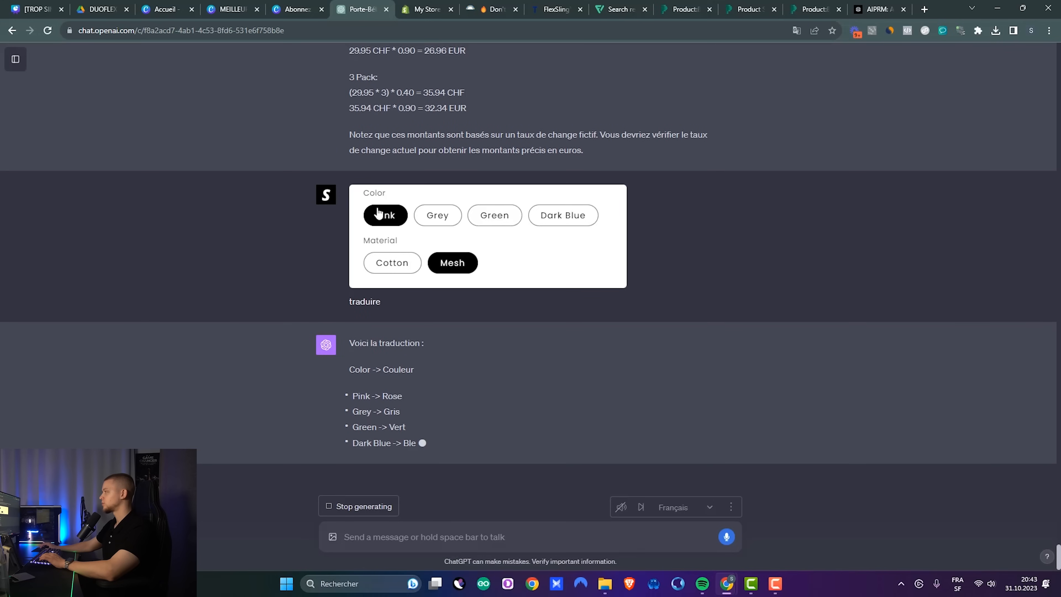
{"action": "left_click_drag", "start_coordinate": [384, 314], "coordinate": [370, 325]}
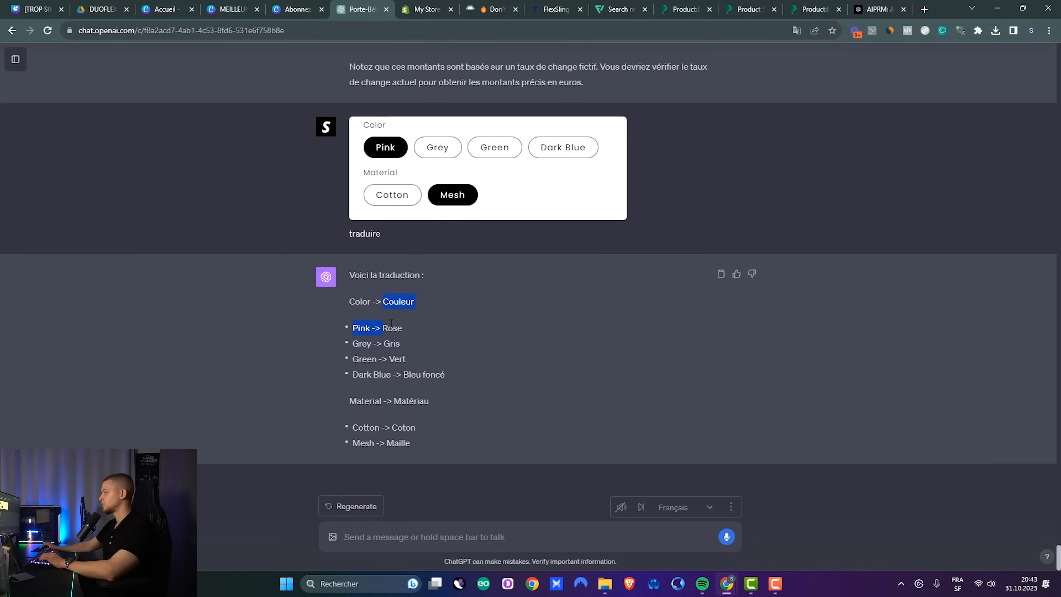
{"action": "left_click", "coordinate": [364, 324]}
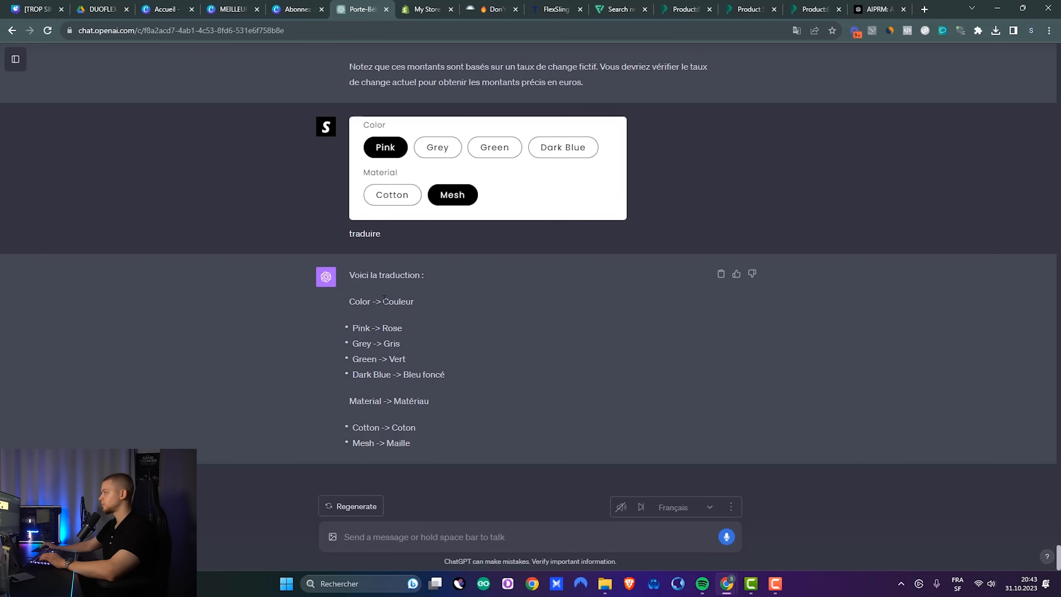
Step: Back in the Shopify product, name the first variant option "Couleur" and give it the value "Rose" from ChatGPT's translation
{"action": "left_click", "coordinate": [426, 9]}
{"action": "left_click", "coordinate": [394, 328]}
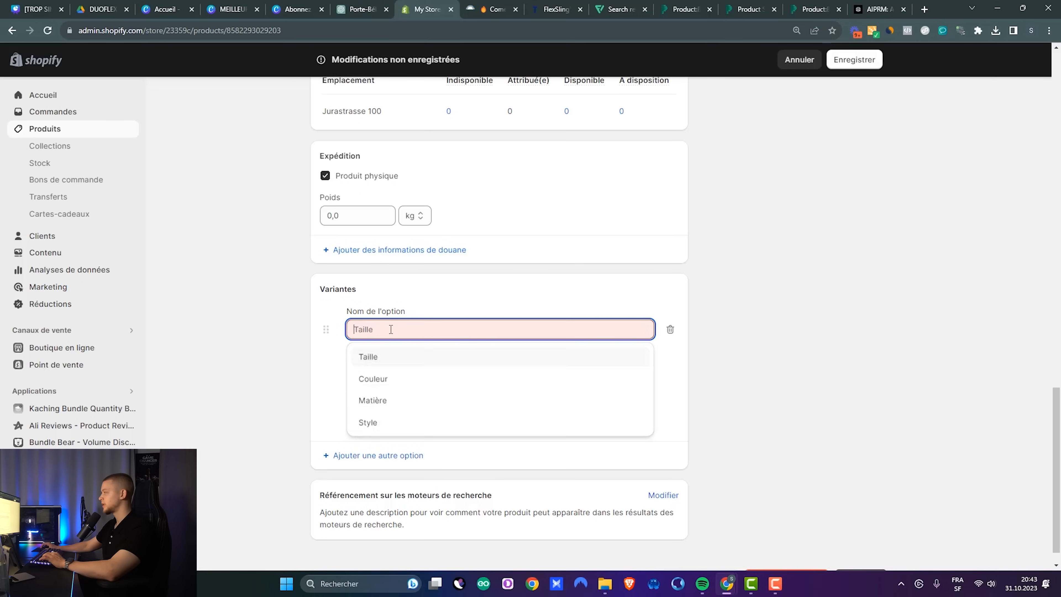
{"action": "left_click", "coordinate": [392, 377]}
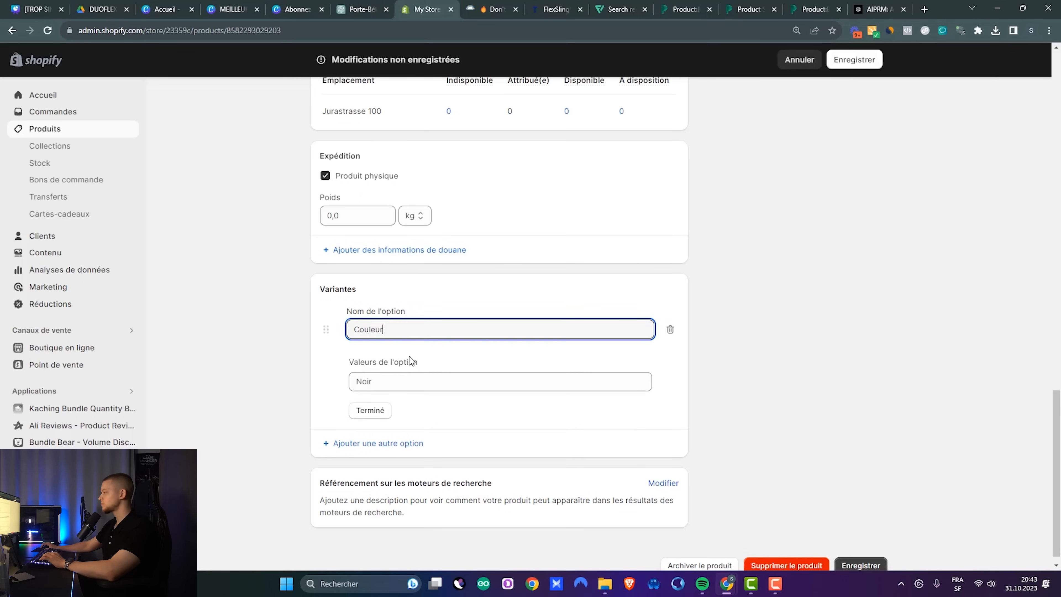
{"action": "left_click", "coordinate": [335, 13]}
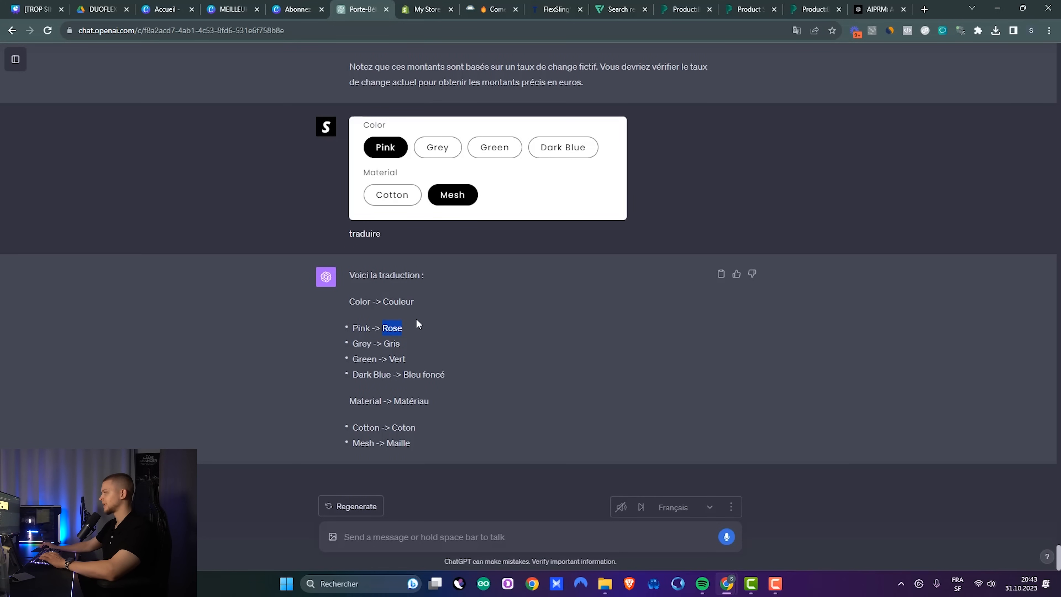
{"action": "left_click", "coordinate": [425, 9]}
{"action": "left_click", "coordinate": [381, 381]}
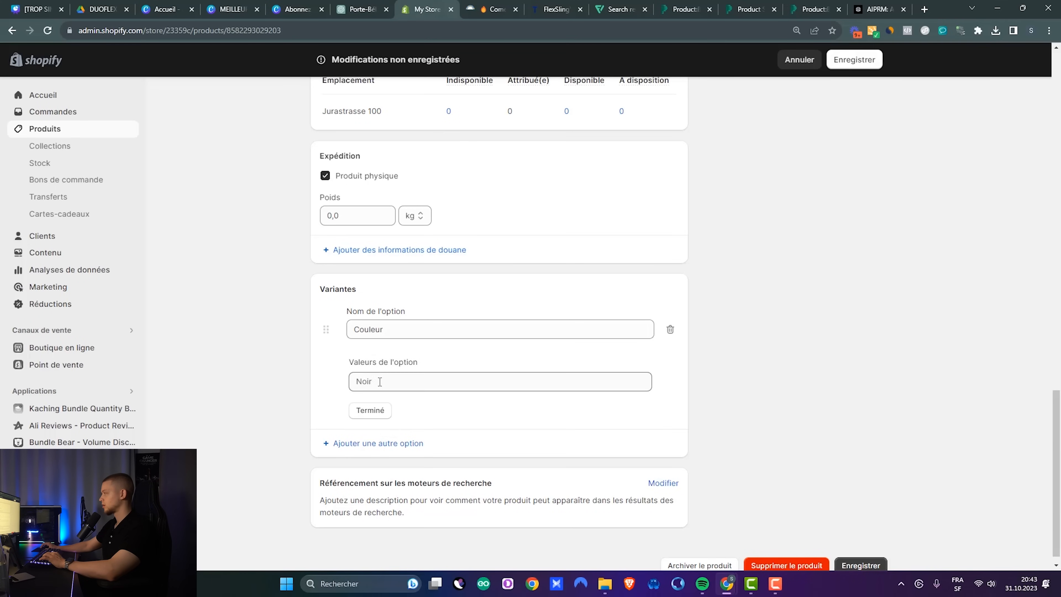
{"action": "type", "text": "Rose"}
{"action": "key", "text": "Return"}
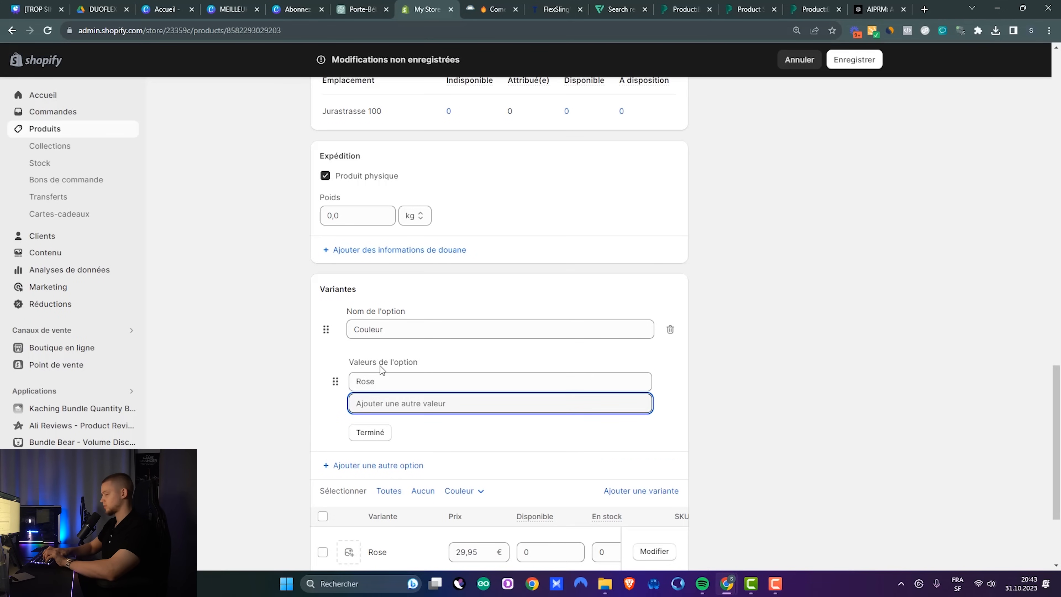
Step: Add the values "Gris", "Vert" and "Bleu foncé" to the Couleur option, checking the wording against the ChatGPT translation
{"action": "type", "text": "Gris"}
{"action": "key", "text": "Return"}
{"action": "type", "text": "Vert"}
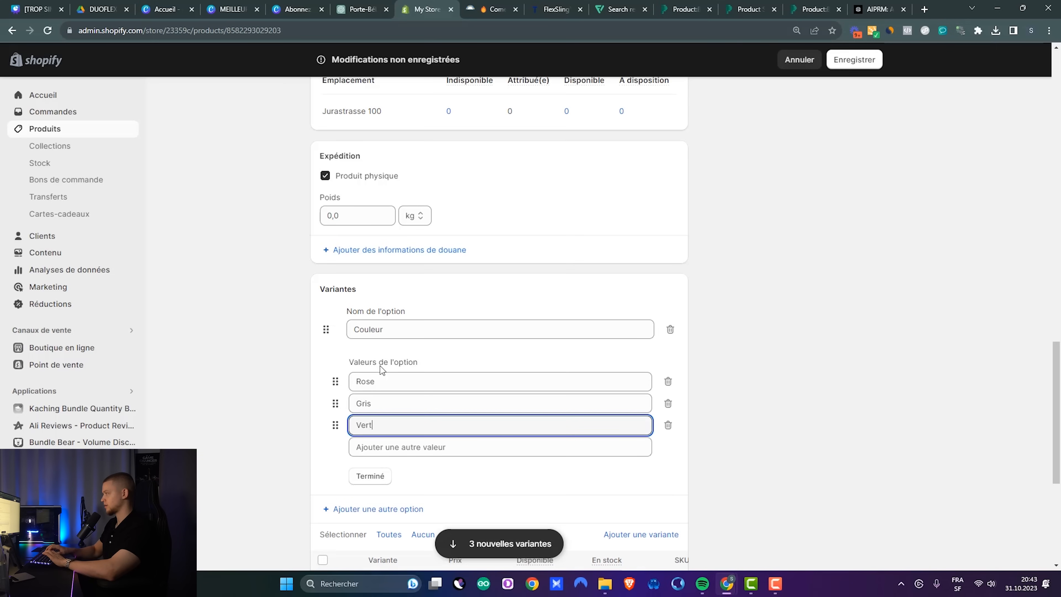
{"action": "key", "text": "Return"}
{"action": "left_click", "coordinate": [360, 9]}
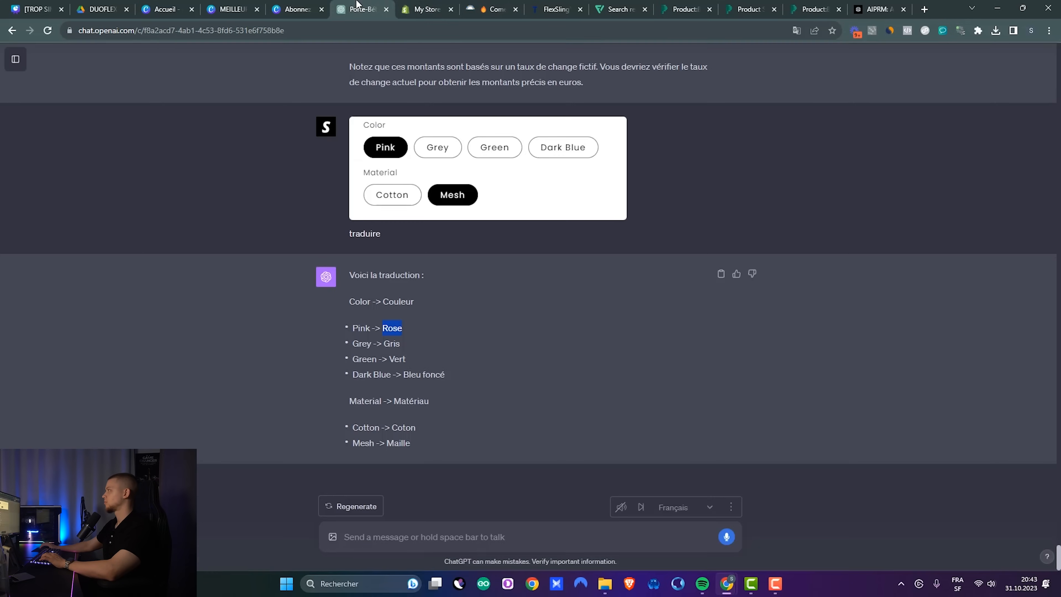
{"action": "left_click", "coordinate": [405, 1]}
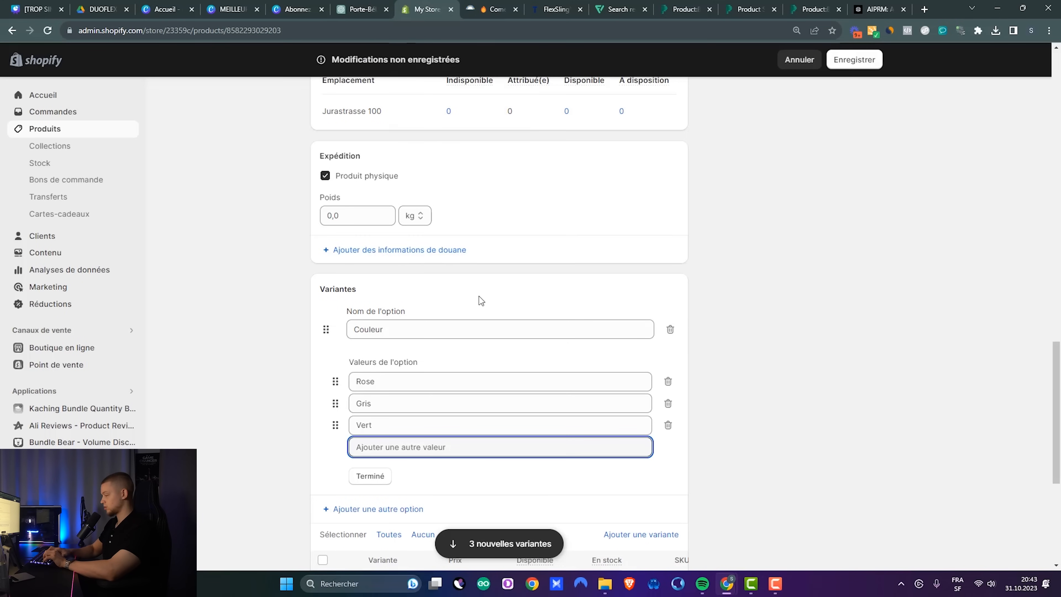
{"action": "type", "text": "Bleu foncé"}
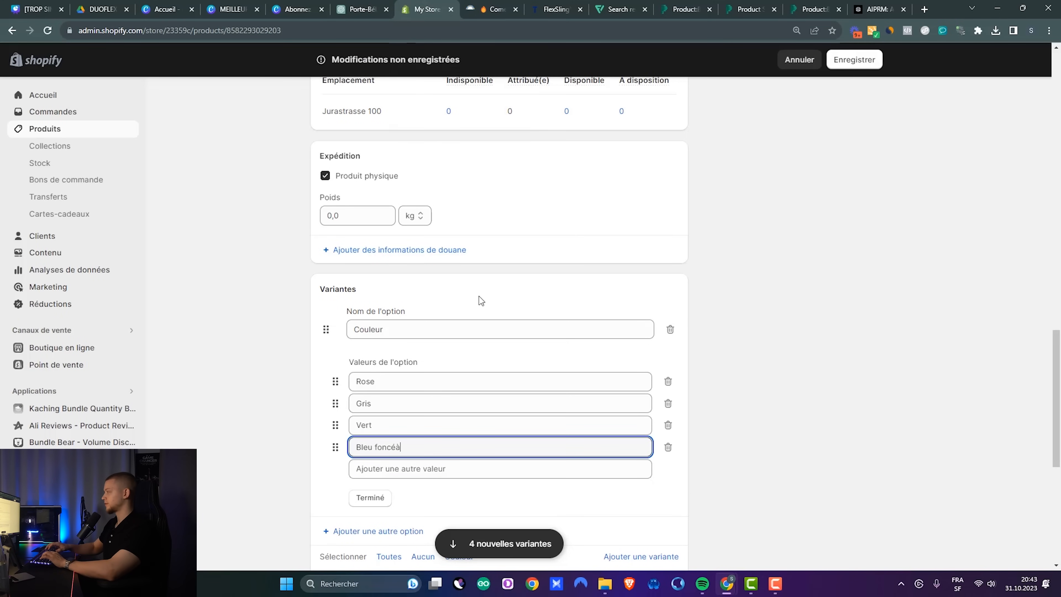
Step: Add a second variant option named "Matière" below the Couleur option
{"action": "scroll", "coordinate": [340, 506], "scroll_direction": "down", "scroll_amount": 1}
{"action": "left_click", "coordinate": [358, 475]}
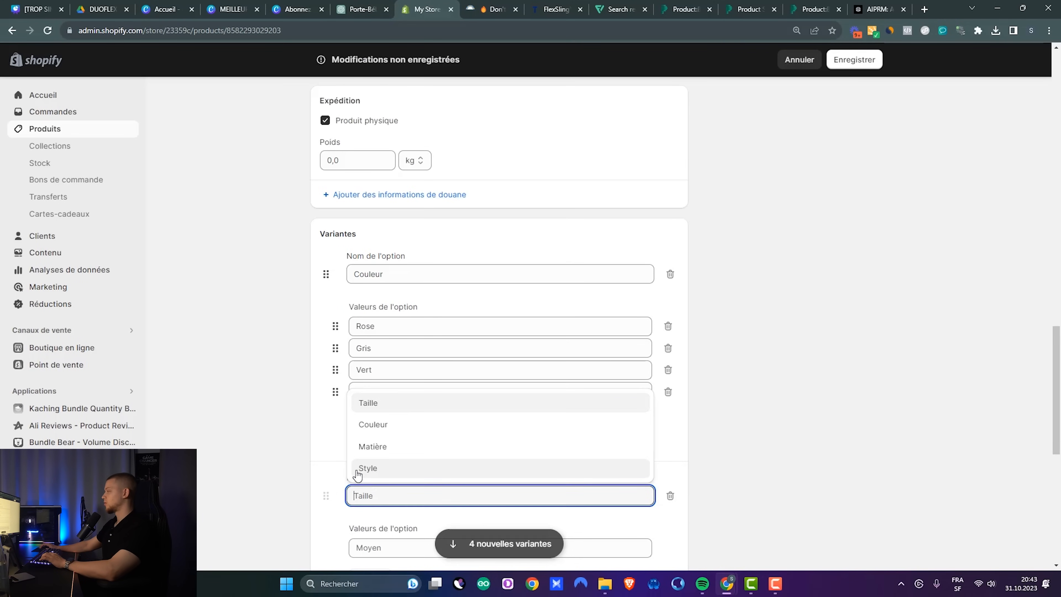
{"action": "left_click", "coordinate": [326, 466]}
{"action": "scroll", "coordinate": [326, 465], "scroll_direction": "down", "scroll_amount": 3}
{"action": "left_click", "coordinate": [360, 385]}
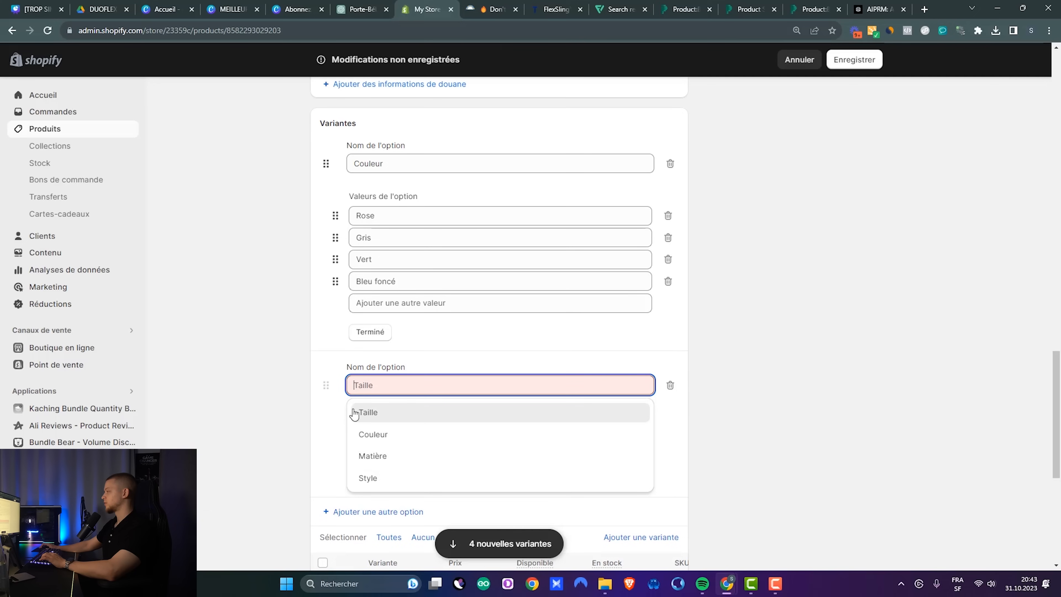
{"action": "left_click", "coordinate": [360, 457]}
Step: Give the Matière option the values "Coton" and "Maille" and save the product
{"action": "left_click", "coordinate": [405, 436]}
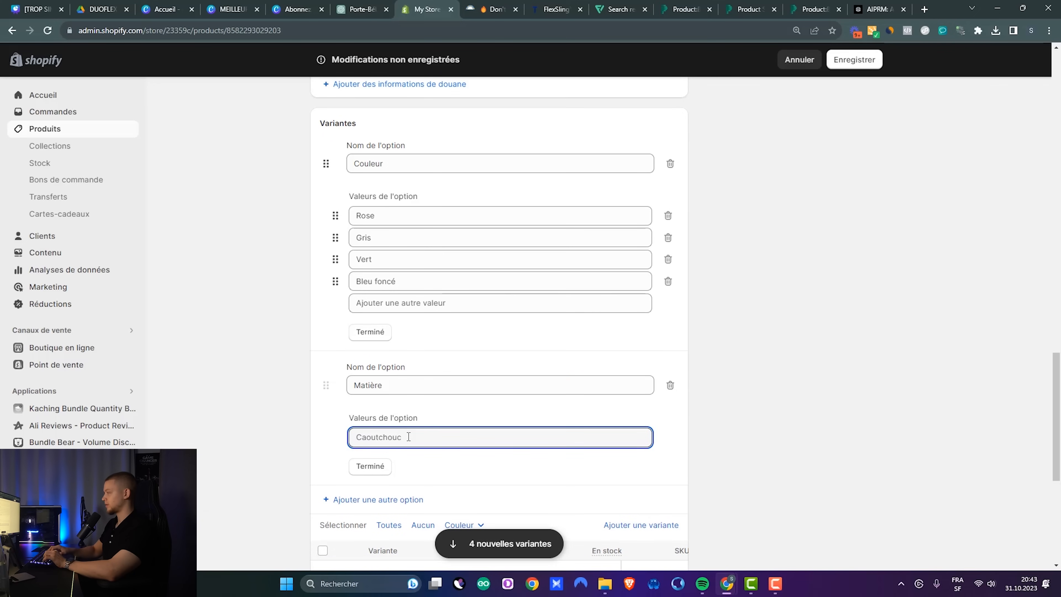
{"action": "type", "text": "Coton"}
{"action": "key", "text": "Tab"}
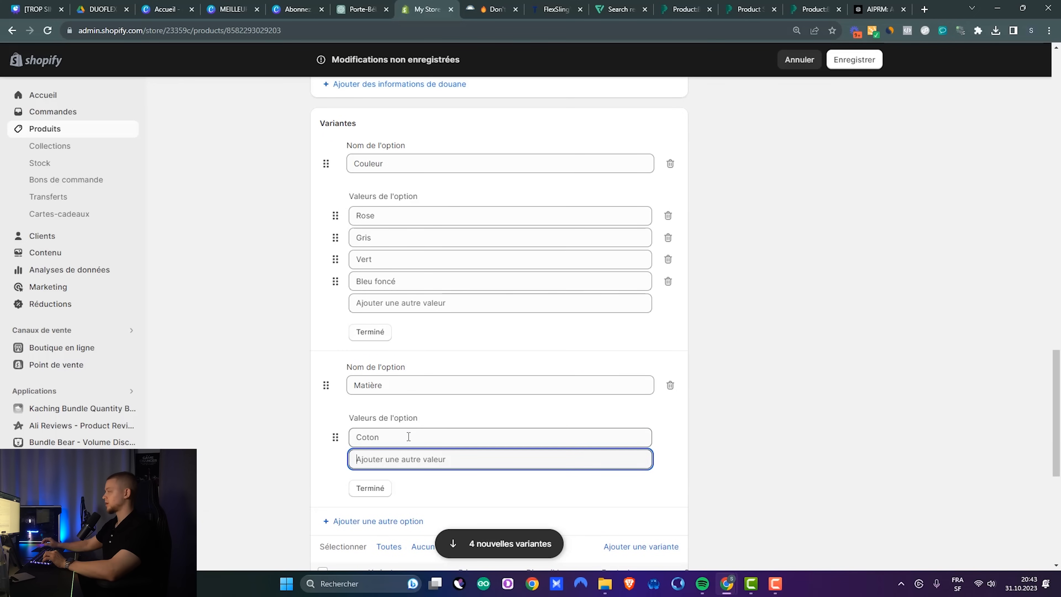
{"action": "left_click", "coordinate": [364, 6]}
{"action": "left_click", "coordinate": [420, 6]}
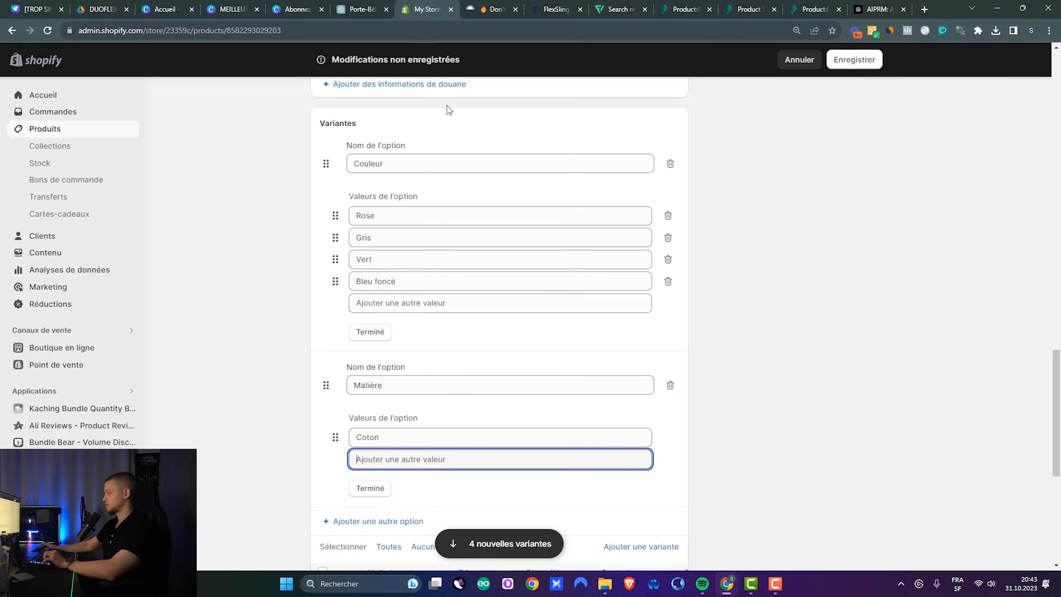
{"action": "type", "text": "Maille"}
{"action": "left_click", "coordinate": [895, 112]}
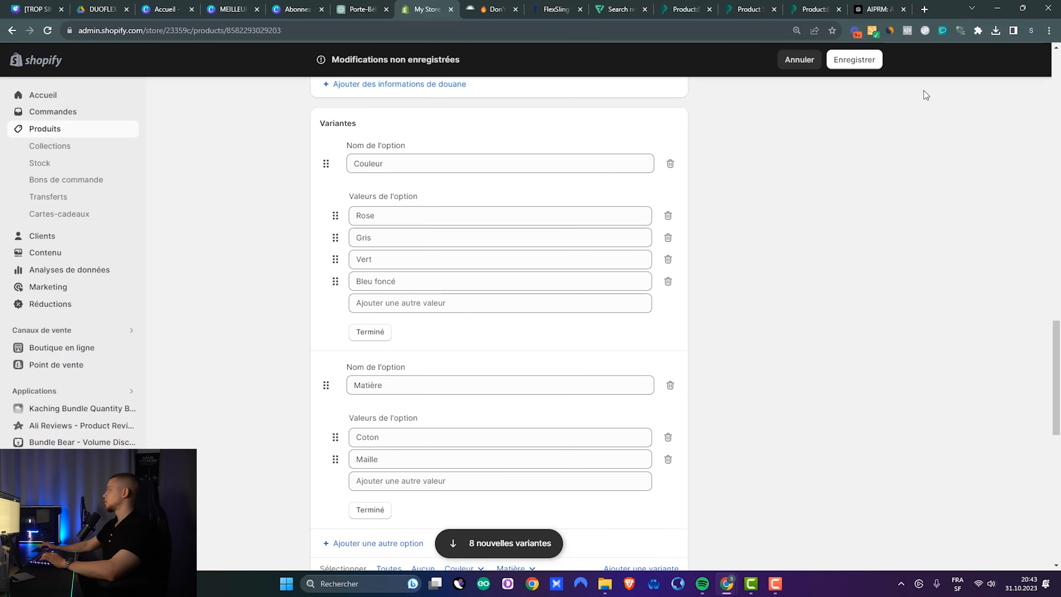
{"action": "left_click", "coordinate": [850, 62]}
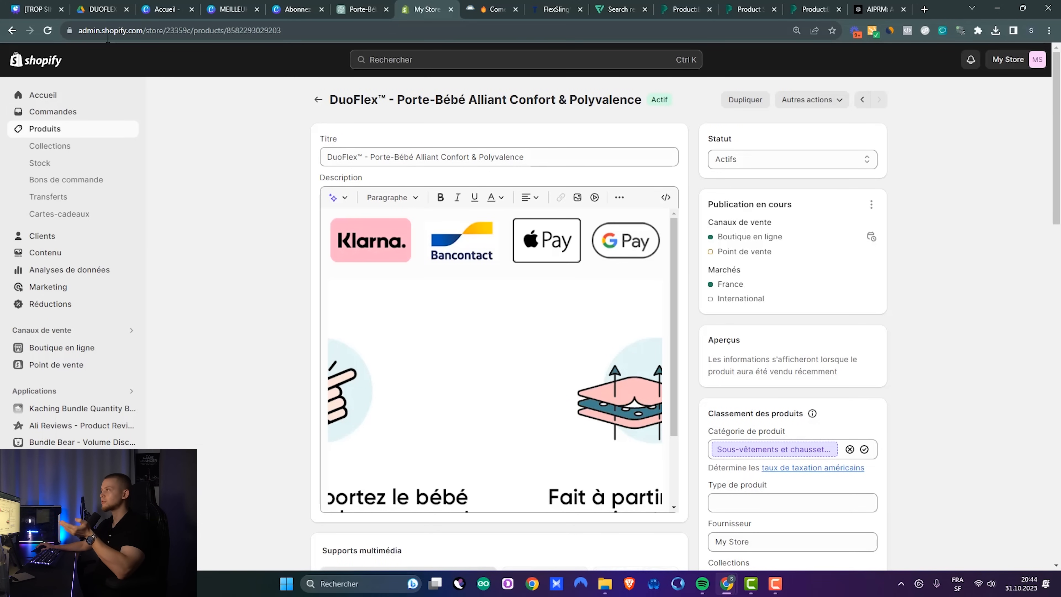
Step: Review the DUOFLEX images in Google Drive and the files uploaded to Shopify, and open the online store's themes page
{"action": "left_click", "coordinate": [101, 10]}
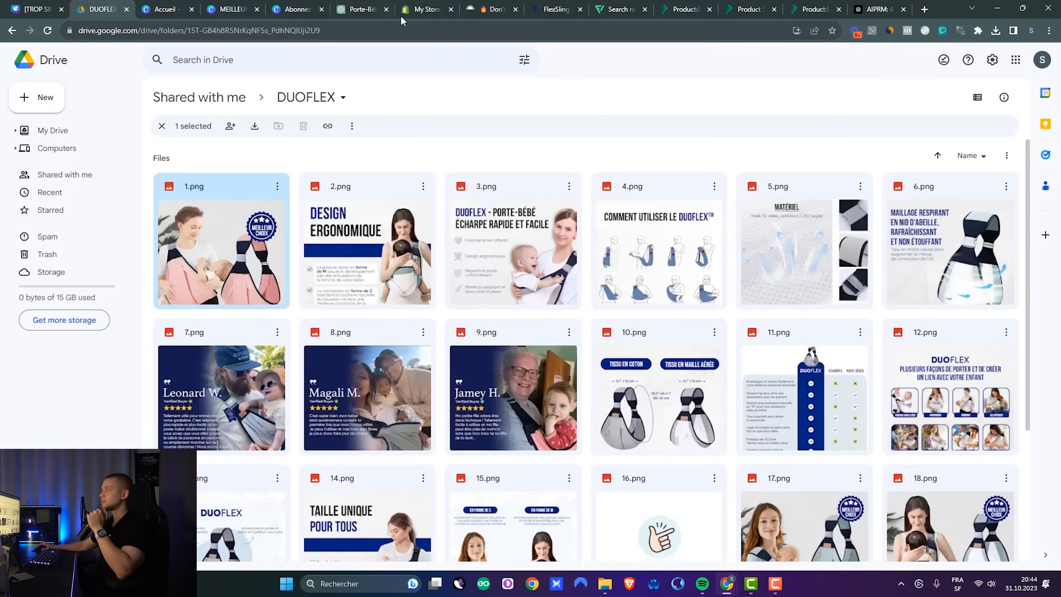
{"action": "left_click", "coordinate": [420, 9]}
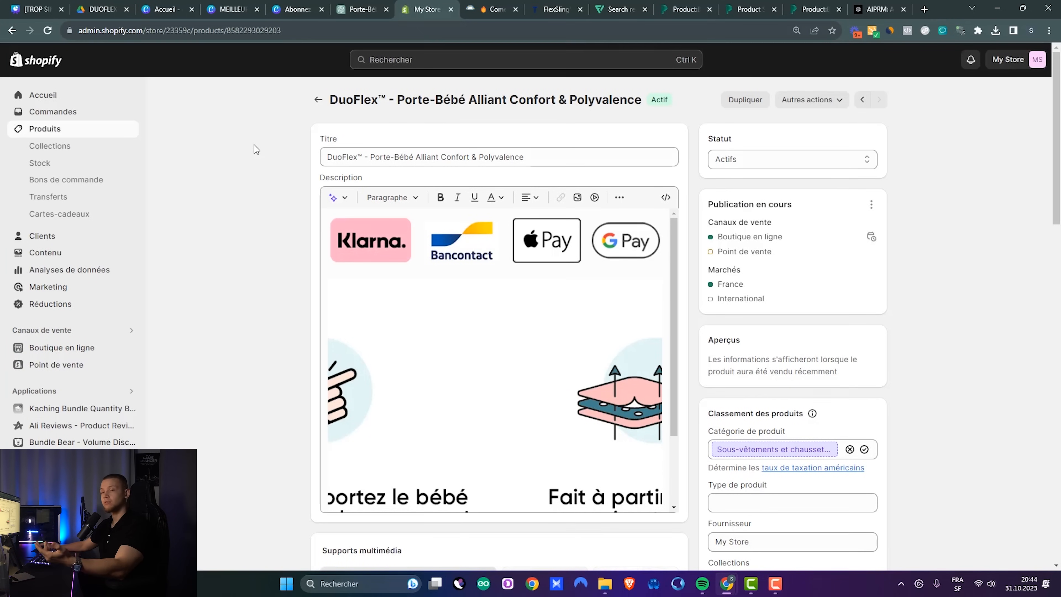
{"action": "left_click", "coordinate": [81, 253]}
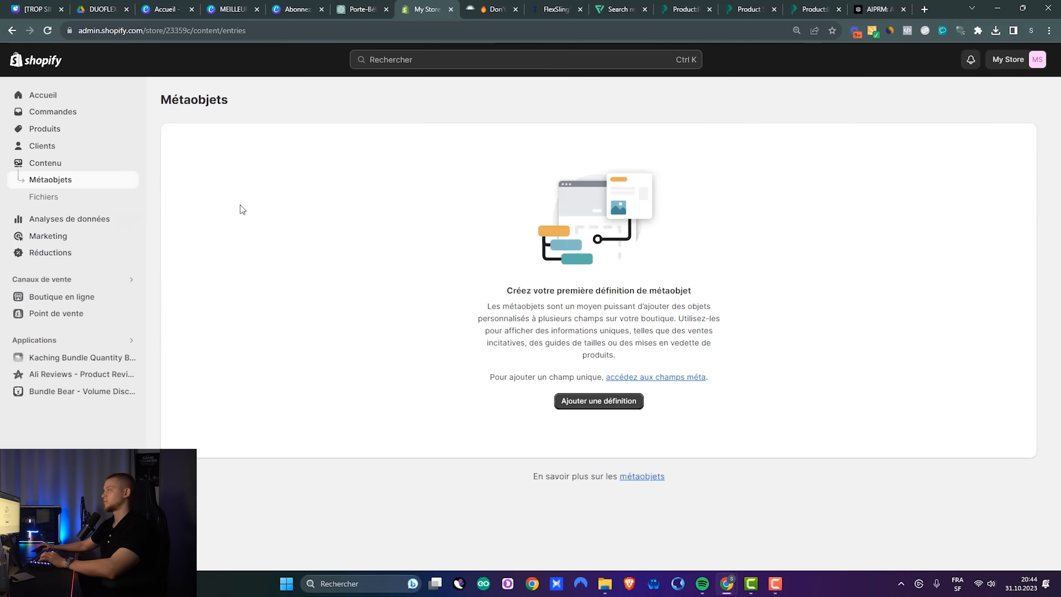
{"action": "left_click", "coordinate": [36, 205]}
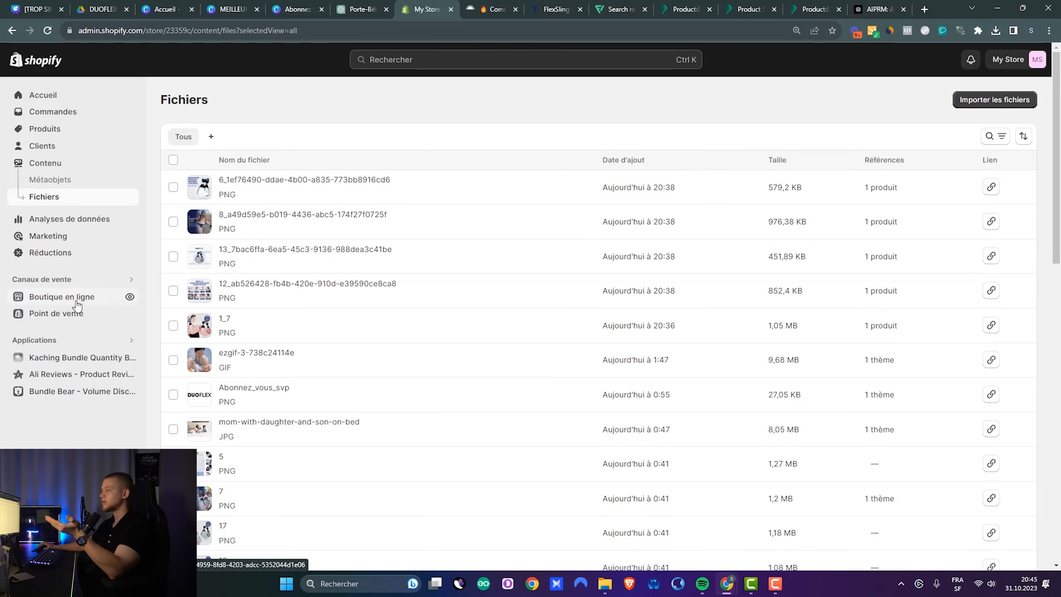
{"action": "scroll", "coordinate": [393, 273], "scroll_direction": "down", "scroll_amount": 10}
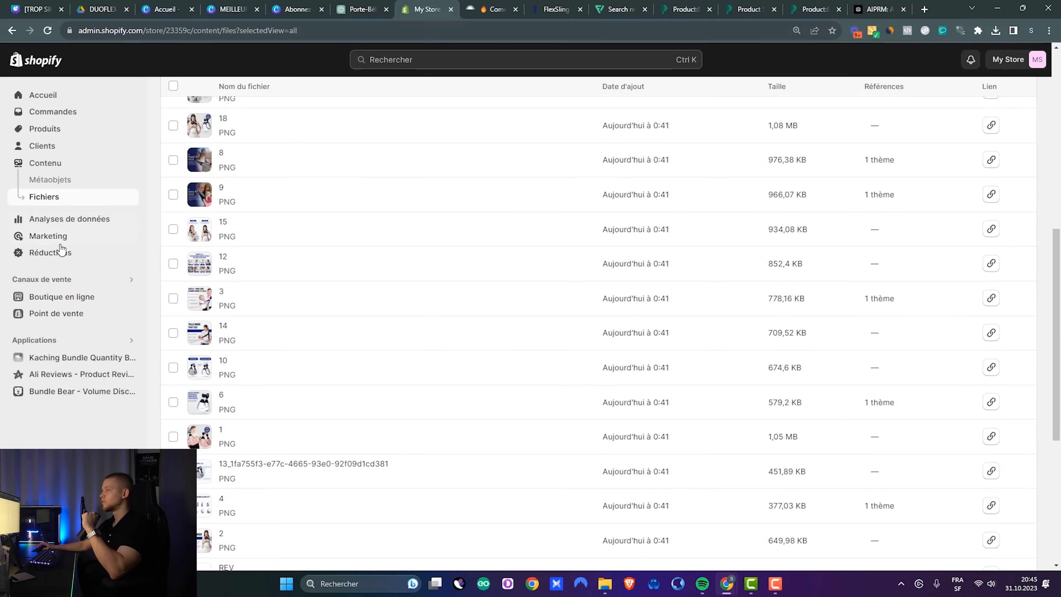
{"action": "left_click", "coordinate": [49, 301]}
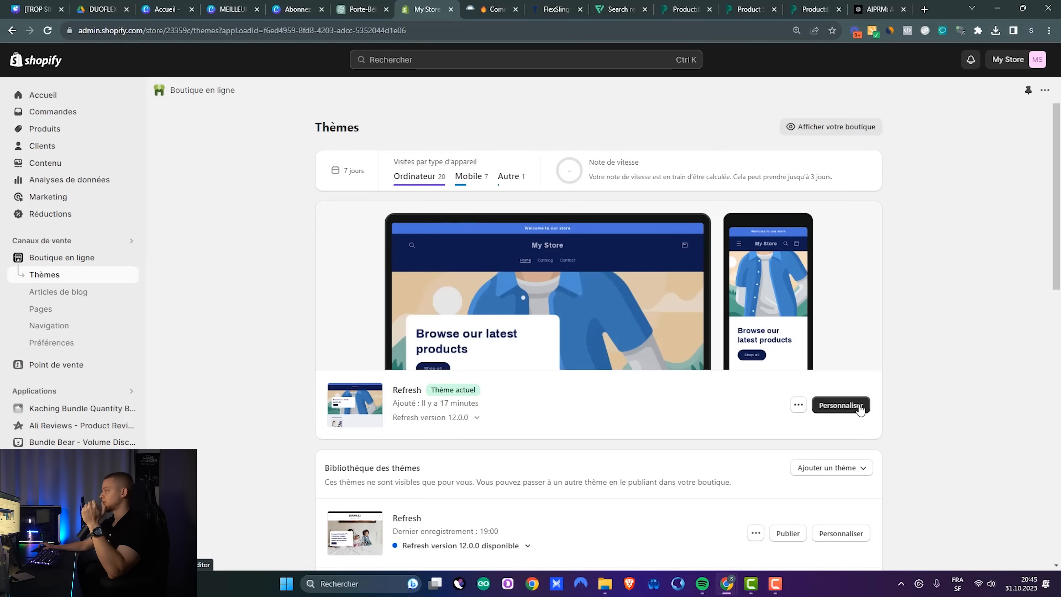
Step: Open the current Refresh theme for customization and look over the home page preview
{"action": "left_click", "coordinate": [841, 405]}
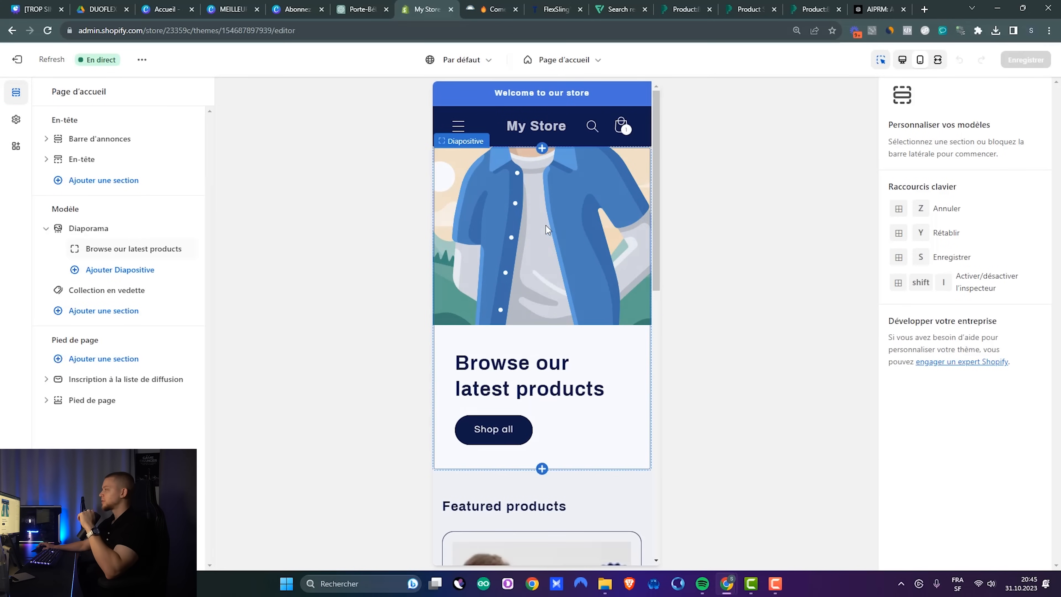
{"action": "scroll", "coordinate": [581, 242], "scroll_direction": "down", "scroll_amount": 5}
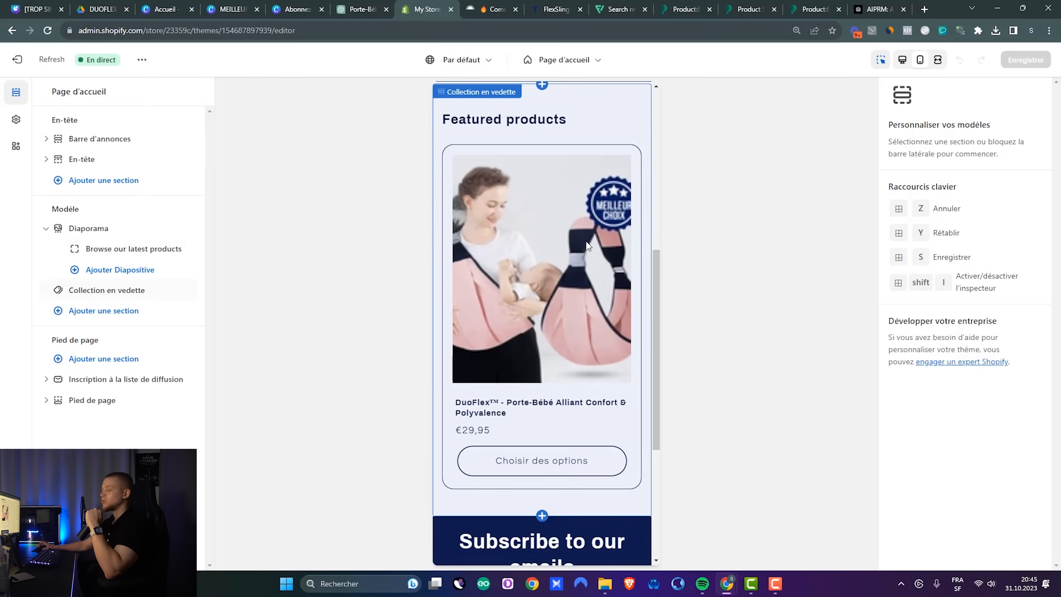
{"action": "scroll", "coordinate": [586, 245], "scroll_direction": "up", "scroll_amount": 5}
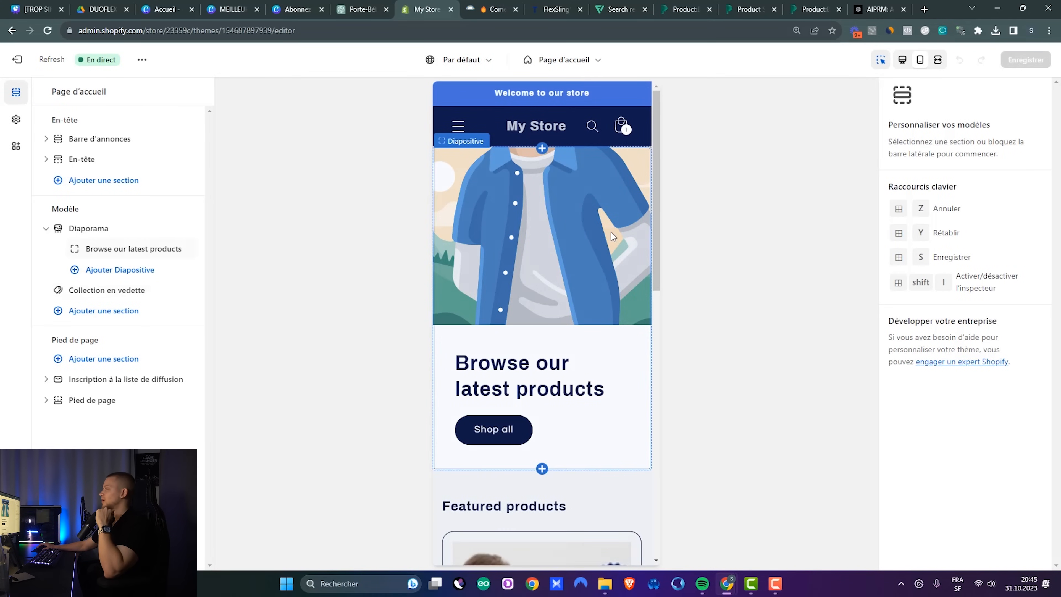
Step: Replace the home page slide's image with the free stock photo of a father kissing his baby daughter, searching for "baby"
{"action": "left_click", "coordinate": [561, 232]}
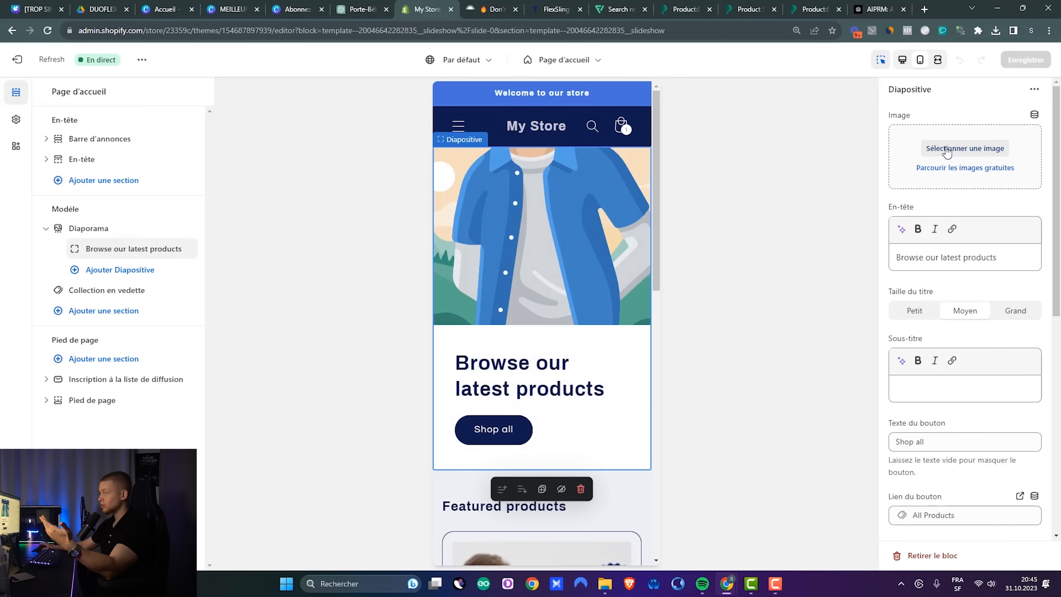
{"action": "left_click", "coordinate": [959, 155]}
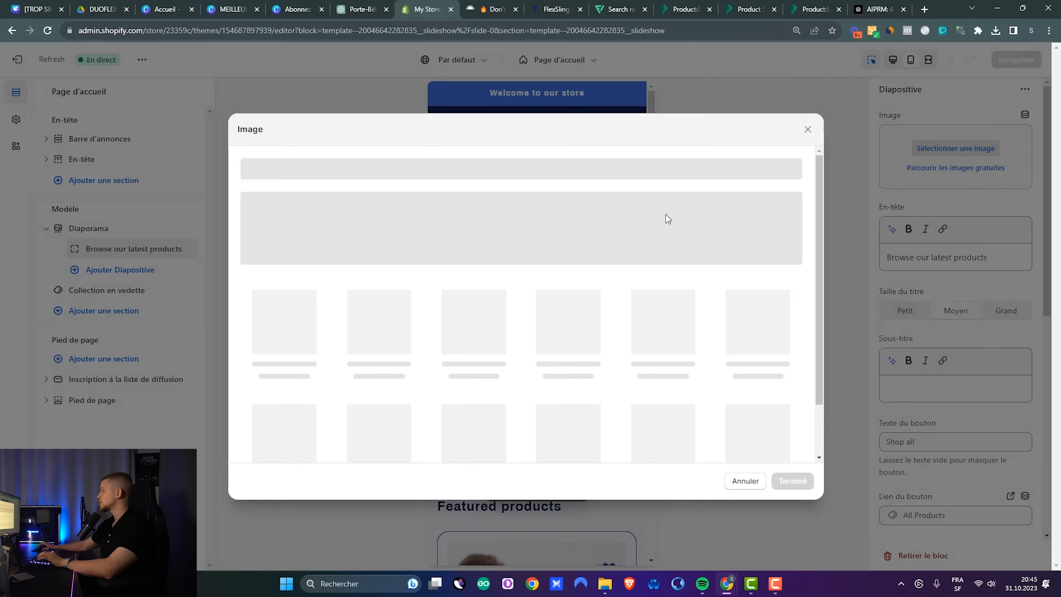
{"action": "left_click", "coordinate": [804, 103]}
{"action": "left_click", "coordinate": [971, 169]}
{"action": "left_click", "coordinate": [953, 121]}
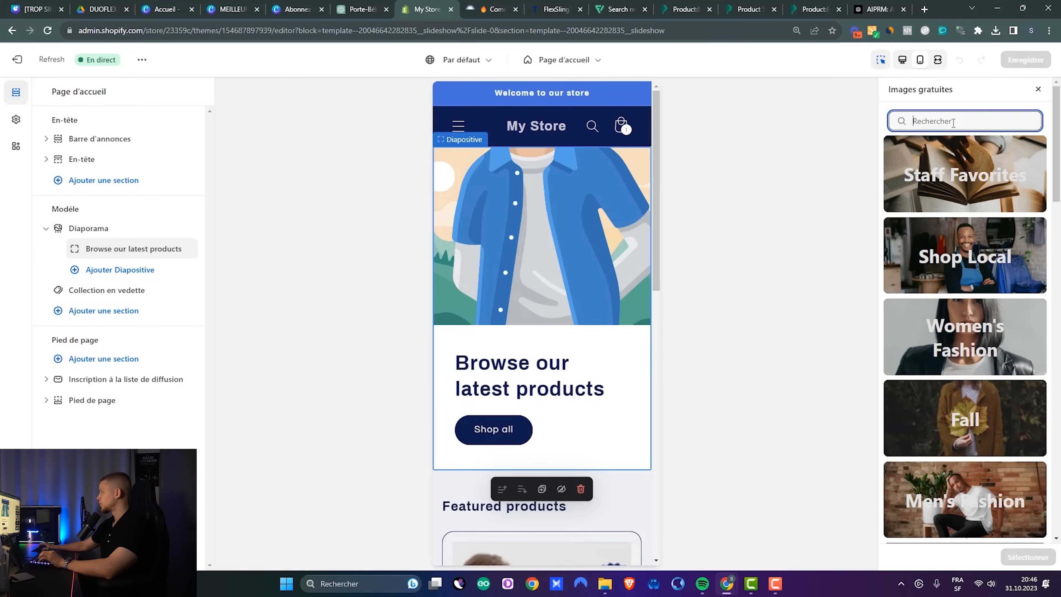
{"action": "type", "text": "baby"}
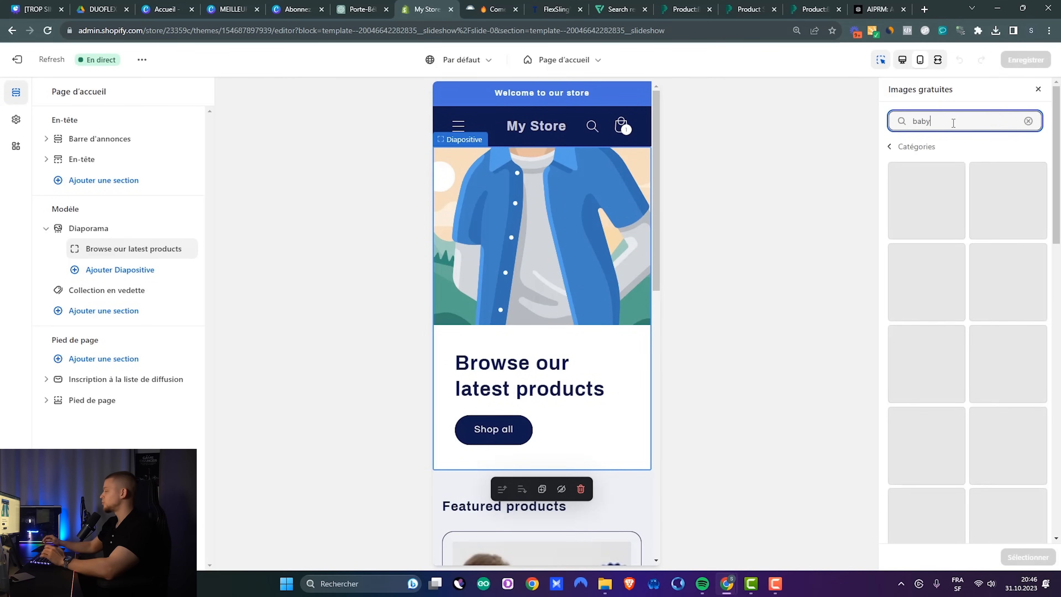
{"action": "scroll", "coordinate": [993, 317], "scroll_direction": "down", "scroll_amount": 2}
{"action": "scroll", "coordinate": [993, 317], "scroll_direction": "down", "scroll_amount": 8}
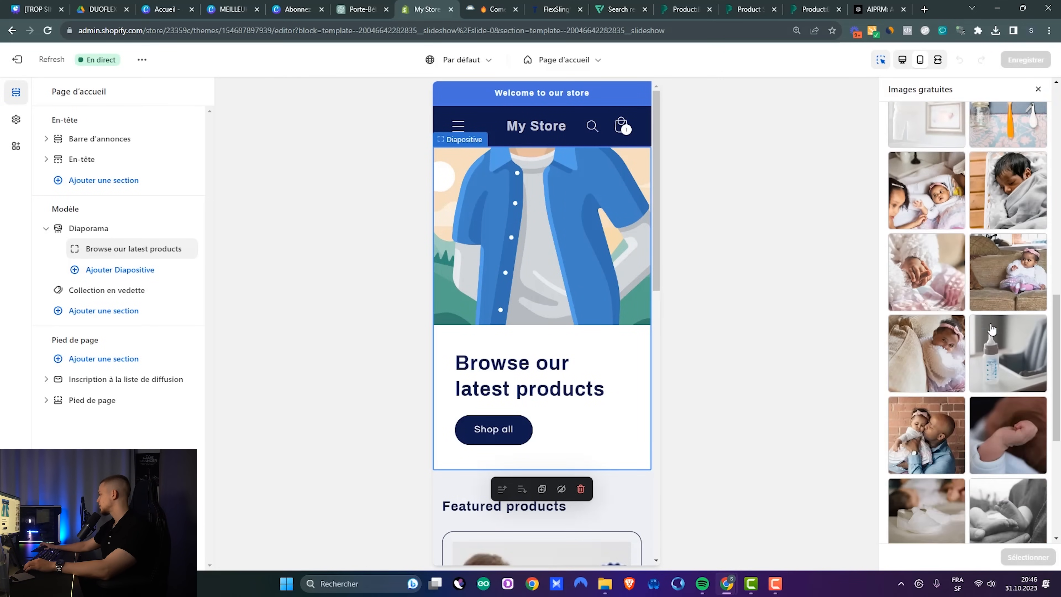
{"action": "left_click", "coordinate": [915, 335]}
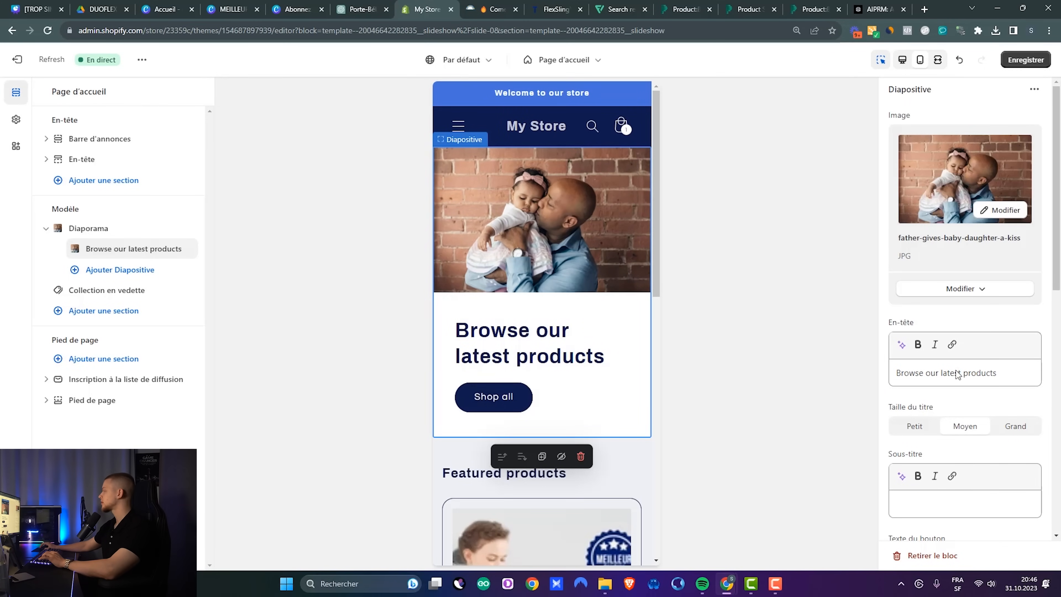
Step: Set the slide's heading to "Pourquoi DuoFlex™ ? Parce que chaque moment avec votre enfant est précieux !"
{"action": "triple_click", "coordinate": [957, 374]}
{"action": "type", "text": "Pourquoi DuoFlex™ ? Parce que chaque moment avec votre enfant est précieux !"}
{"action": "scroll", "coordinate": [505, 365], "scroll_direction": "down", "scroll_amount": 1}
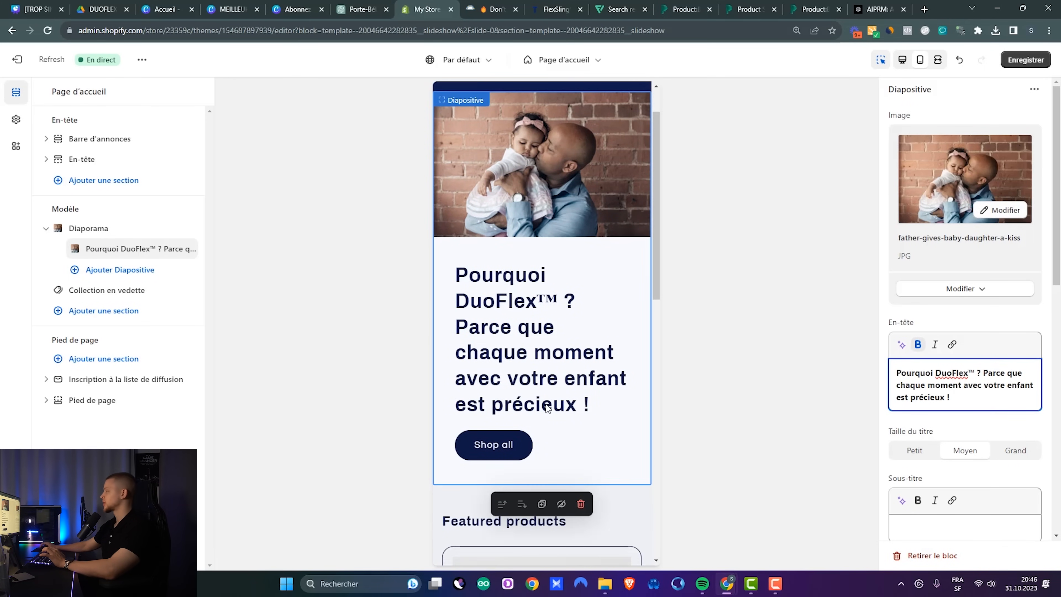
Step: Preview the collection page of the store and return to the home page template
{"action": "scroll", "coordinate": [608, 440], "scroll_direction": "down", "scroll_amount": 4}
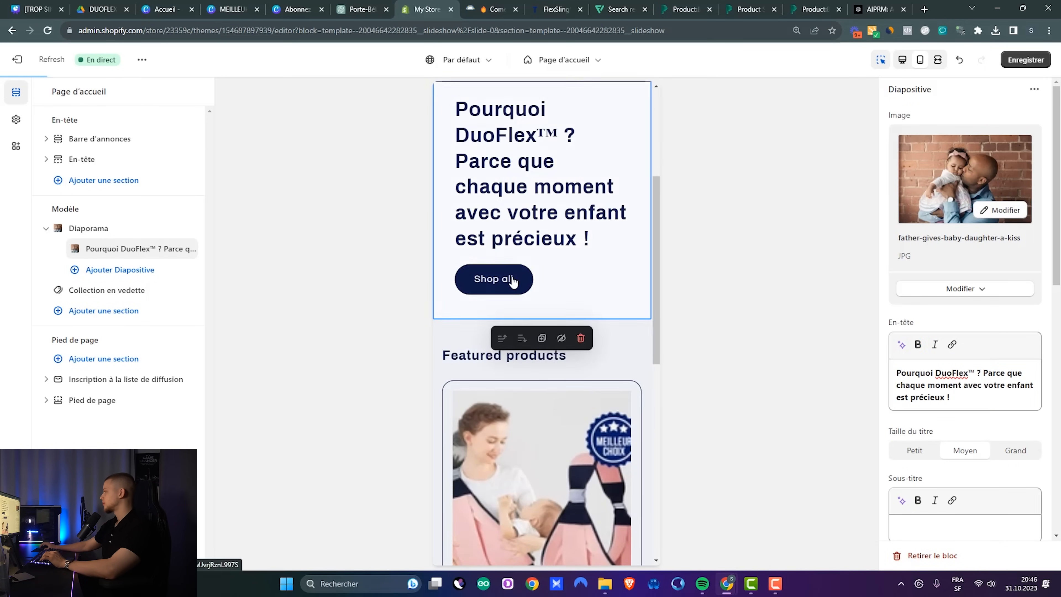
{"action": "left_click", "coordinate": [533, 125]}
{"action": "left_click", "coordinate": [557, 64]}
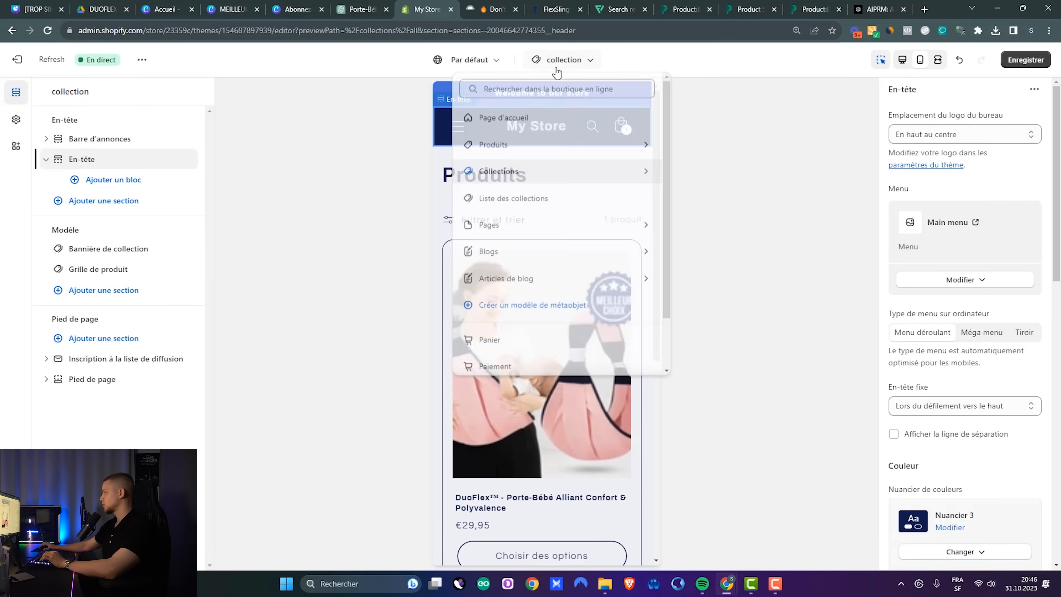
{"action": "left_click", "coordinate": [502, 119]}
{"action": "scroll", "coordinate": [582, 397], "scroll_direction": "down", "scroll_amount": 5}
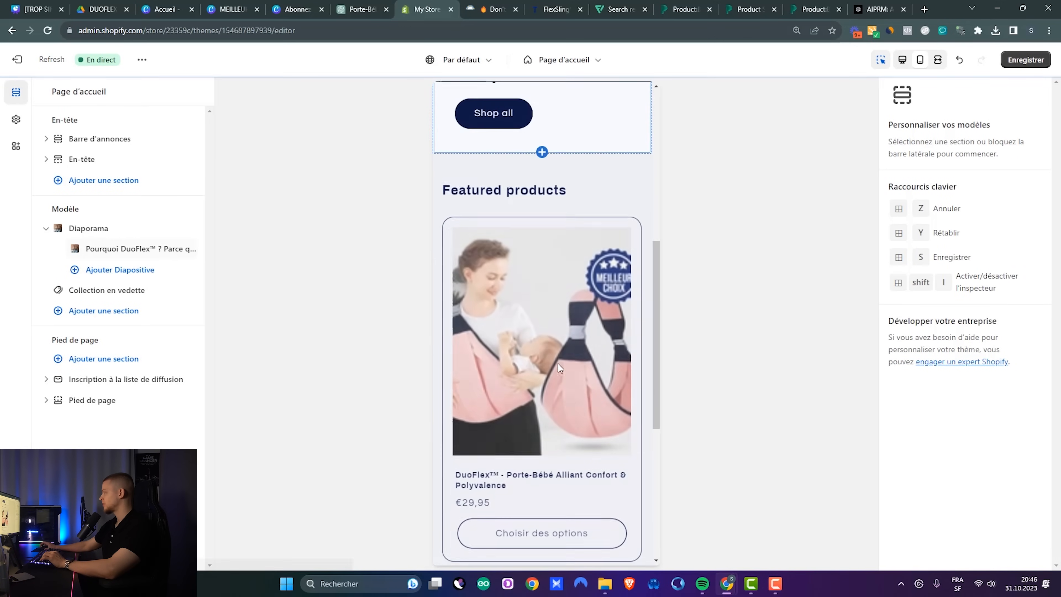
Step: Remove the Featured products section from the home page, save the theme and open the default product template
{"action": "left_click", "coordinate": [591, 188]}
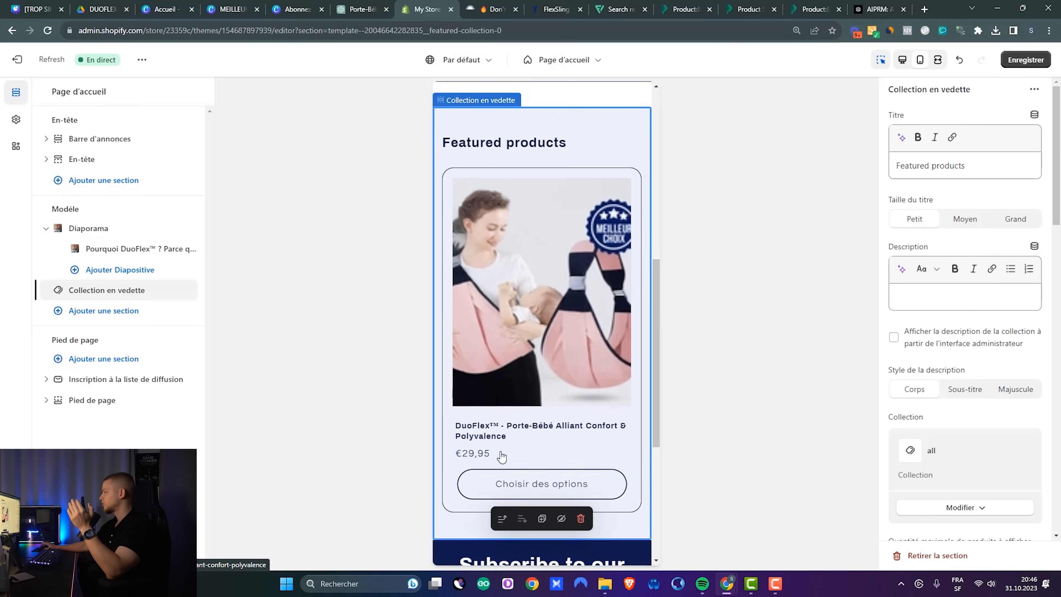
{"action": "scroll", "coordinate": [589, 476], "scroll_direction": "down", "scroll_amount": 2}
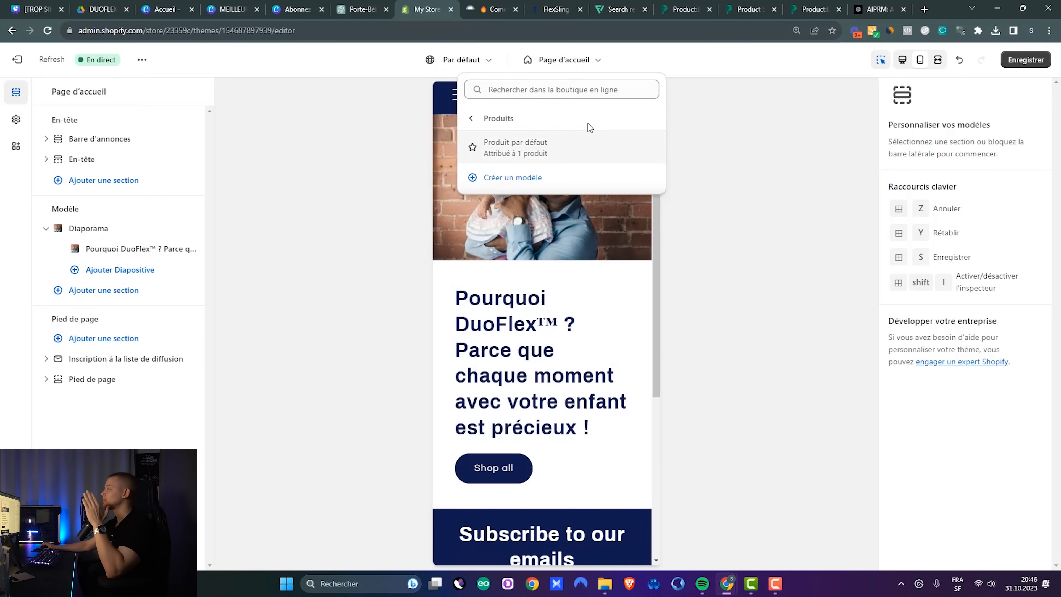
{"action": "left_click", "coordinate": [585, 144]}
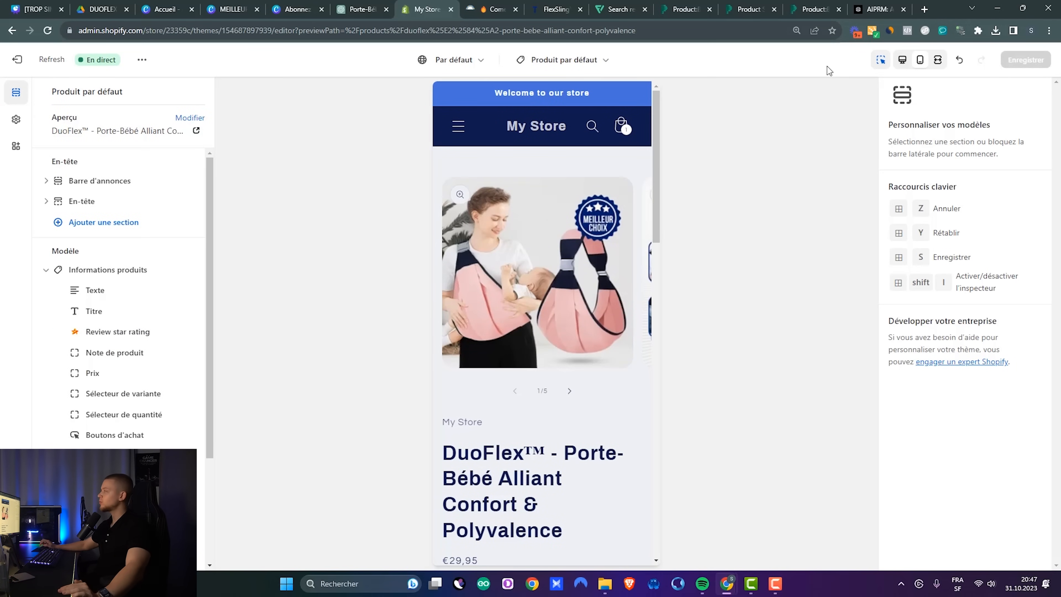
Step: Switch to the blank banner design in Canva and check its pixel dimensions
{"action": "left_click", "coordinate": [288, 12]}
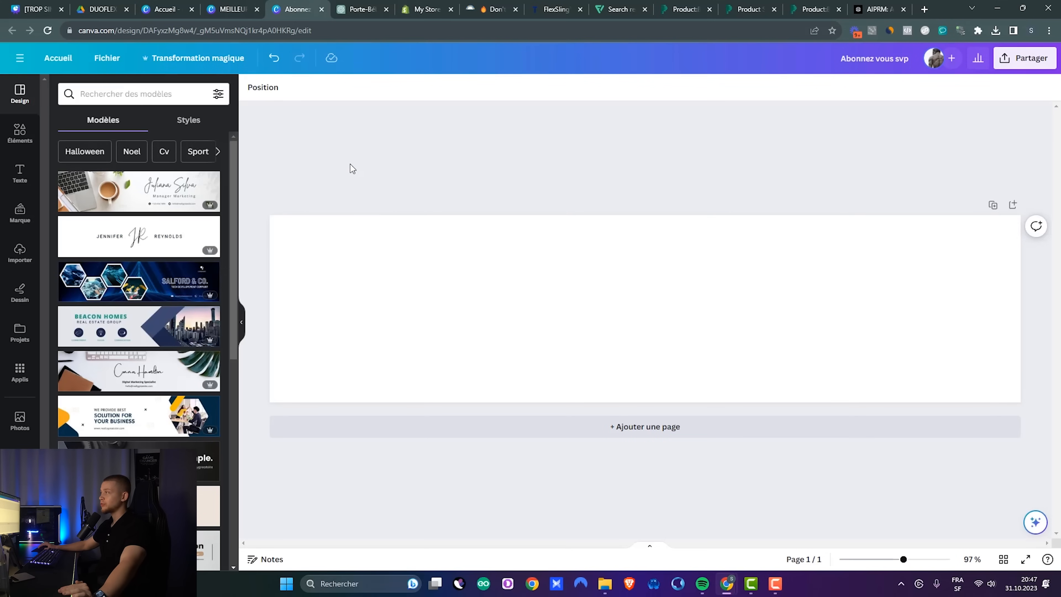
{"action": "left_click", "coordinate": [106, 58]}
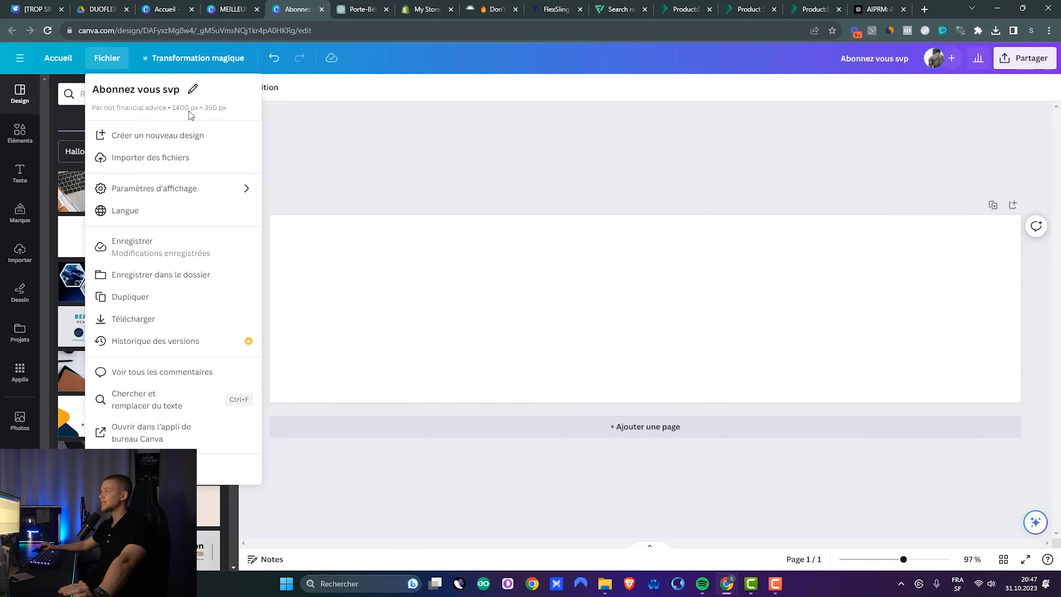
{"action": "left_click", "coordinate": [359, 158]}
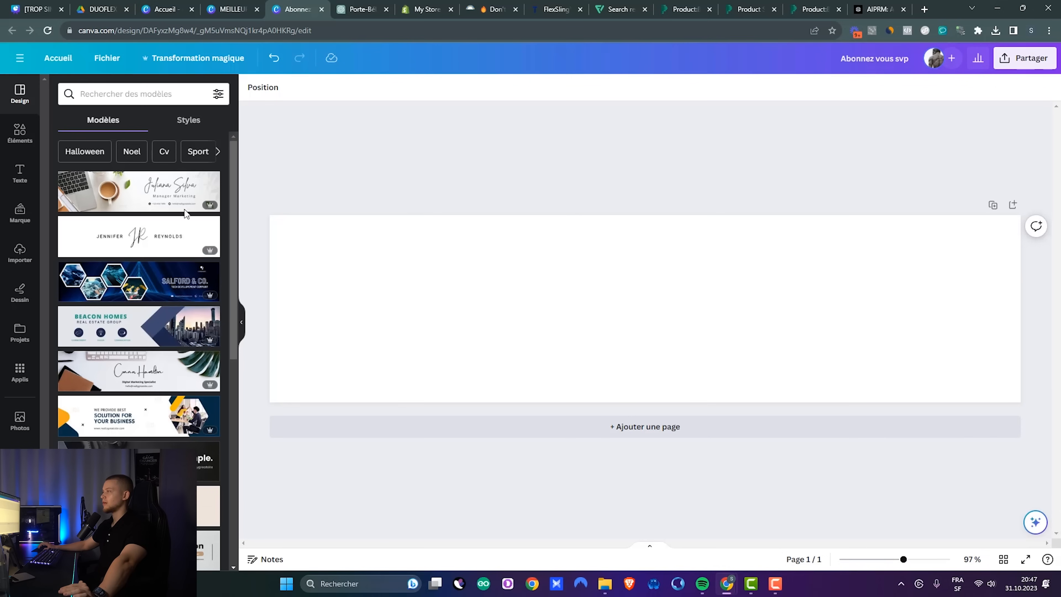
Step: Add the text "DUOFLEX" to the blank Canva banner, enlarge it to about size 200 and center it
{"action": "left_click", "coordinate": [18, 182]}
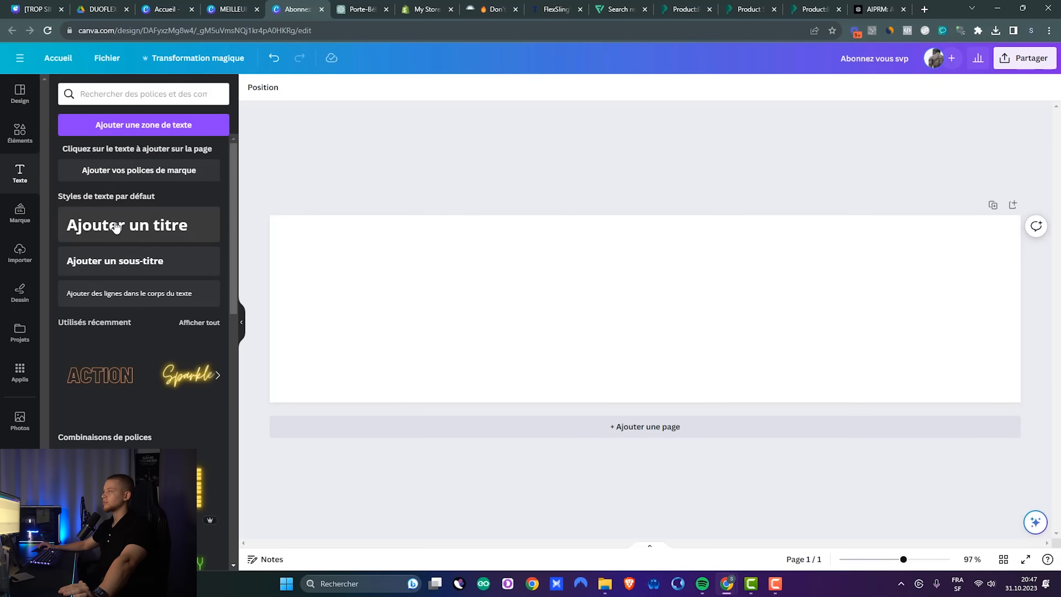
{"action": "left_click", "coordinate": [144, 132]}
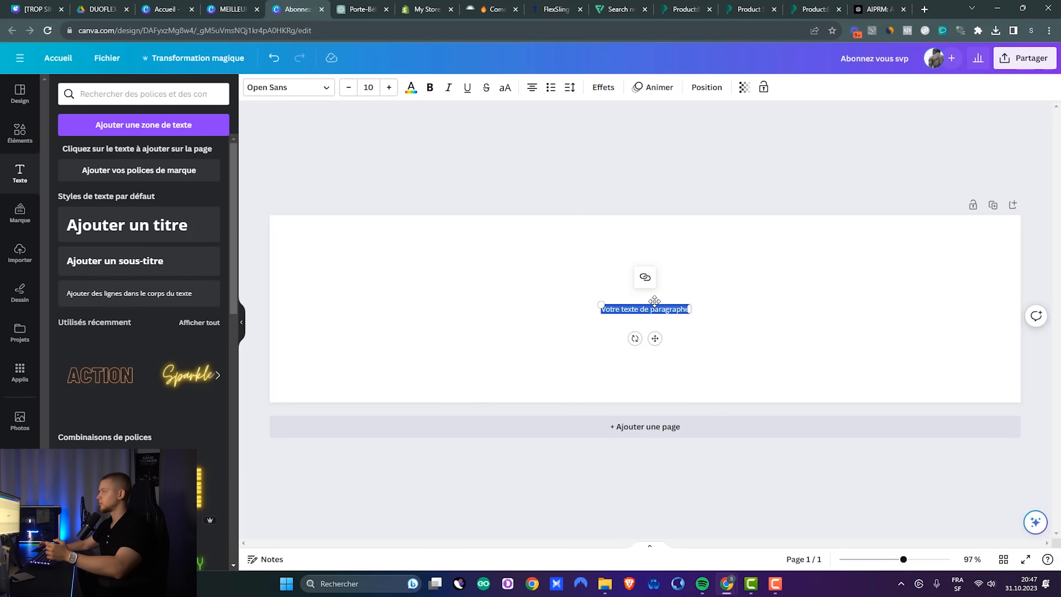
{"action": "type", "text": "DUOFLEX"}
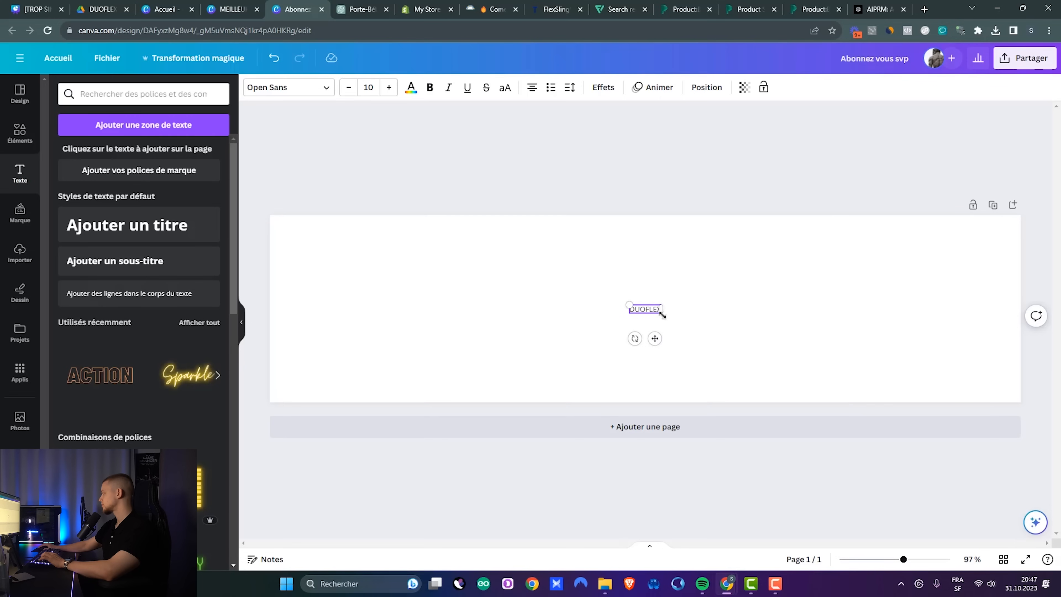
{"action": "left_click_drag", "start_coordinate": [663, 314], "coordinate": [954, 396]}
{"action": "left_click_drag", "start_coordinate": [735, 361], "coordinate": [436, 360]}
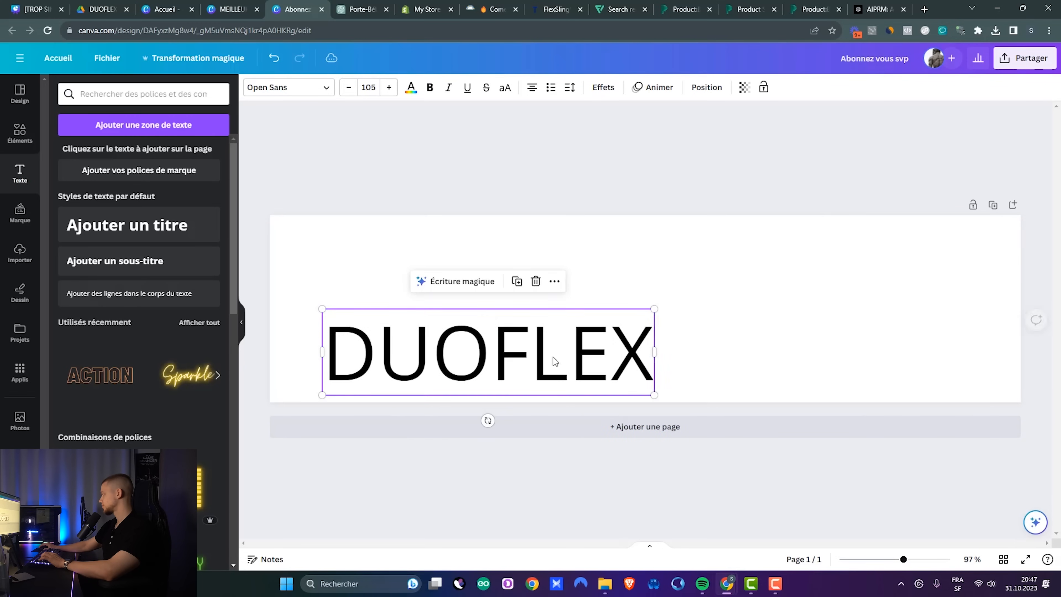
{"action": "left_click_drag", "start_coordinate": [654, 309], "coordinate": [953, 229]}
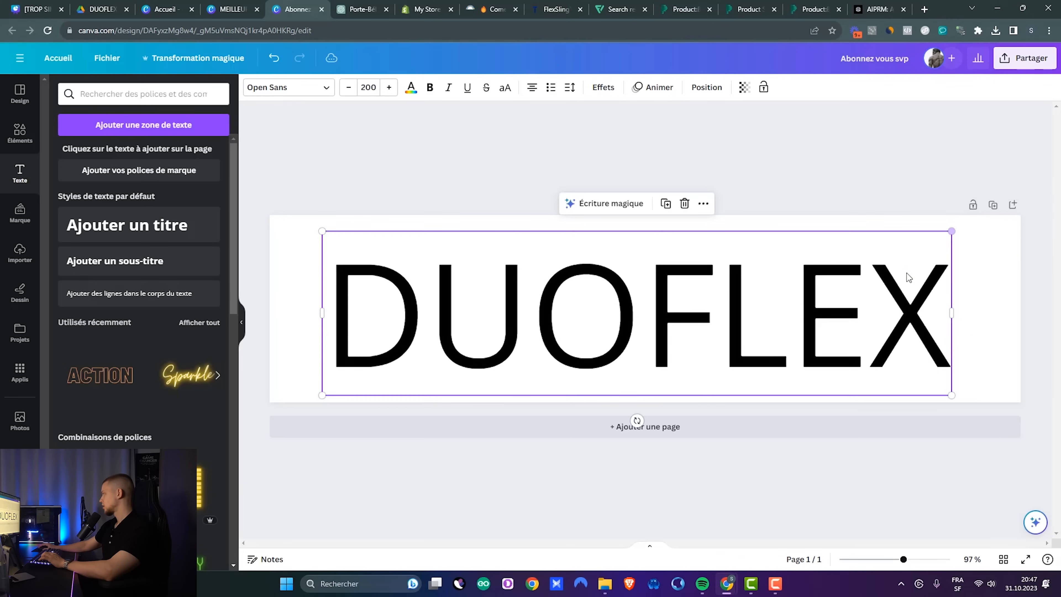
{"action": "left_click_drag", "start_coordinate": [907, 277], "coordinate": [879, 309]}
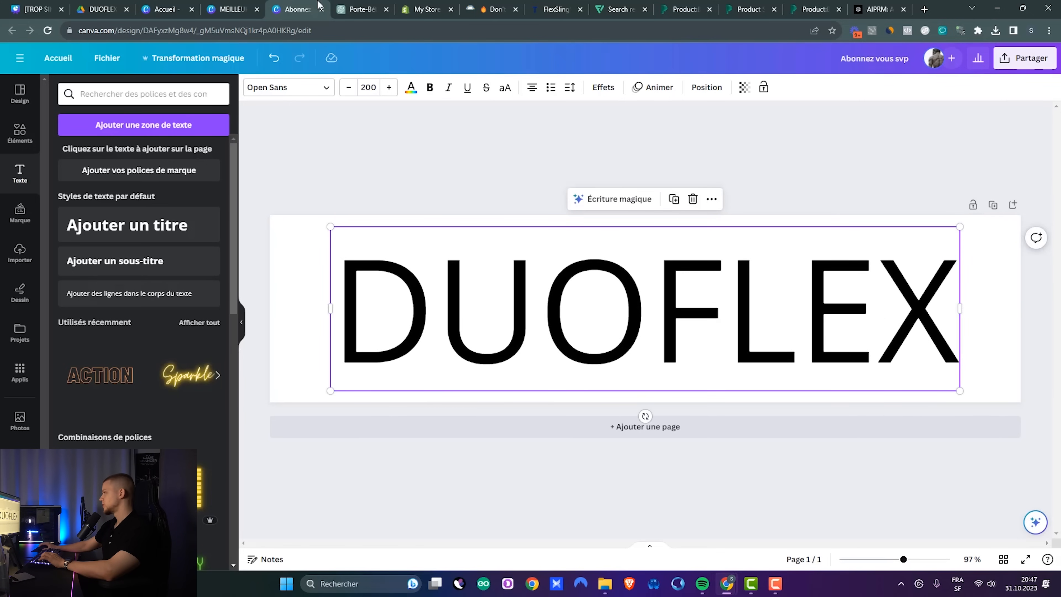
Step: Set the DUOFLEX text's font to Code Pro and make only the letters "DUO" bold
{"action": "left_click", "coordinate": [305, 88]}
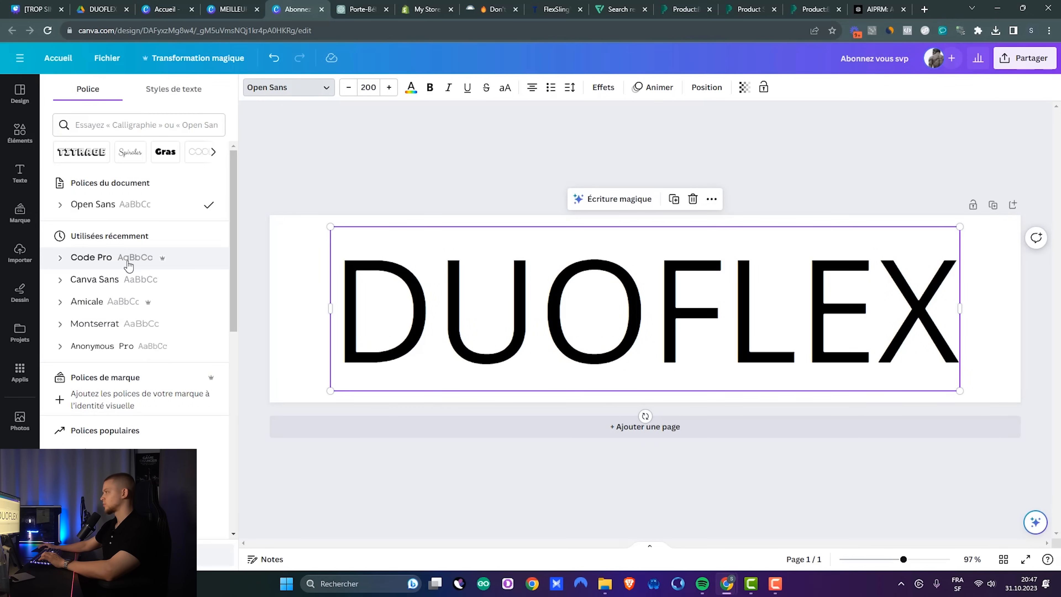
{"action": "left_click", "coordinate": [83, 260]}
{"action": "left_click", "coordinate": [564, 309]}
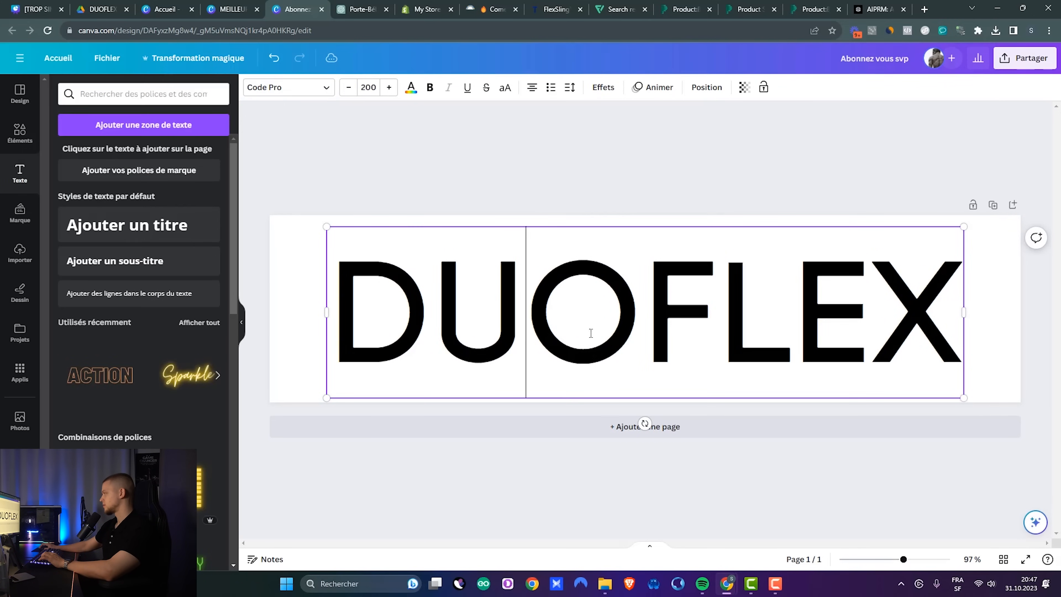
{"action": "left_click_drag", "start_coordinate": [567, 324], "coordinate": [364, 321]}
{"action": "left_click", "coordinate": [430, 88]}
{"action": "left_click", "coordinate": [798, 170]}
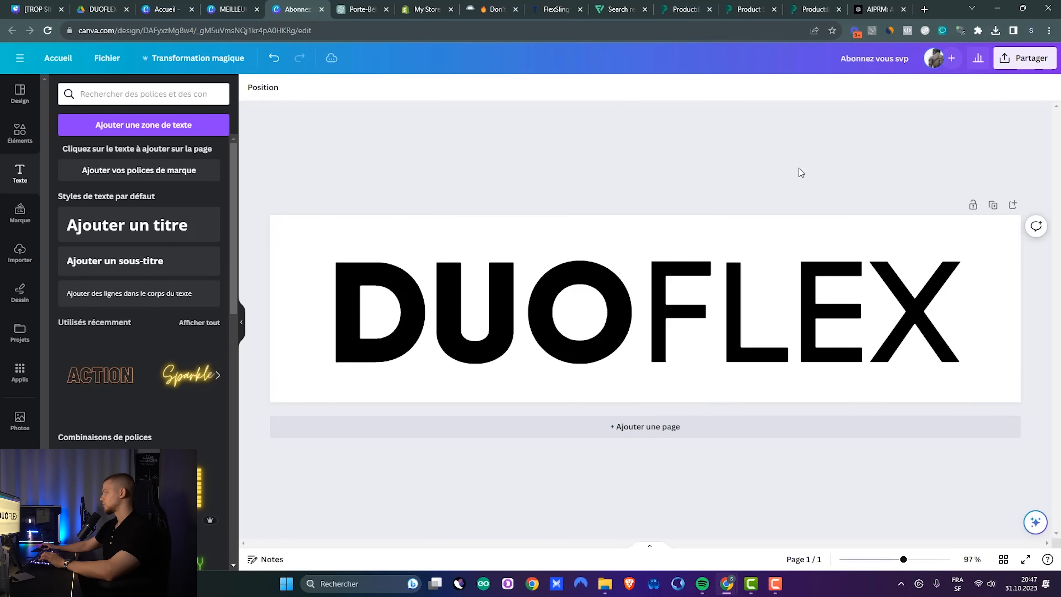
Step: Enlarge the DUOFLEX text to span nearly the full banner width and position it in the middle
{"action": "left_click", "coordinate": [654, 343]}
{"action": "left_click_drag", "start_coordinate": [654, 343], "coordinate": [599, 330]}
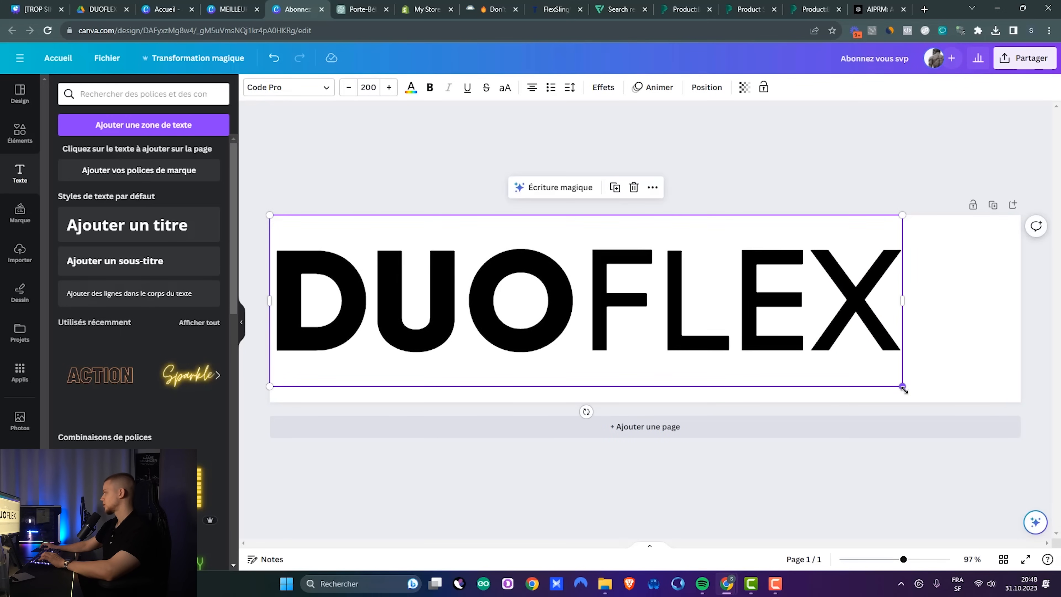
{"action": "left_click_drag", "start_coordinate": [902, 387], "coordinate": [1015, 418]}
{"action": "left_click_drag", "start_coordinate": [902, 328], "coordinate": [905, 322]}
{"action": "left_click", "coordinate": [864, 142]}
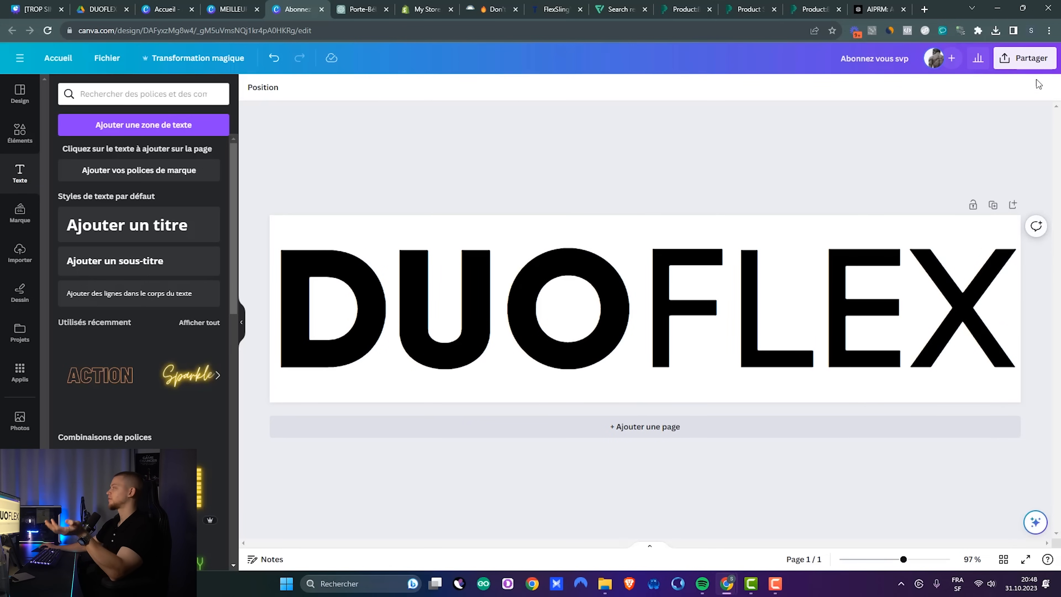
Step: Download the DUOFLEX logo design as a PNG and switch back to the Shopify theme editor
{"action": "left_click", "coordinate": [1028, 60]}
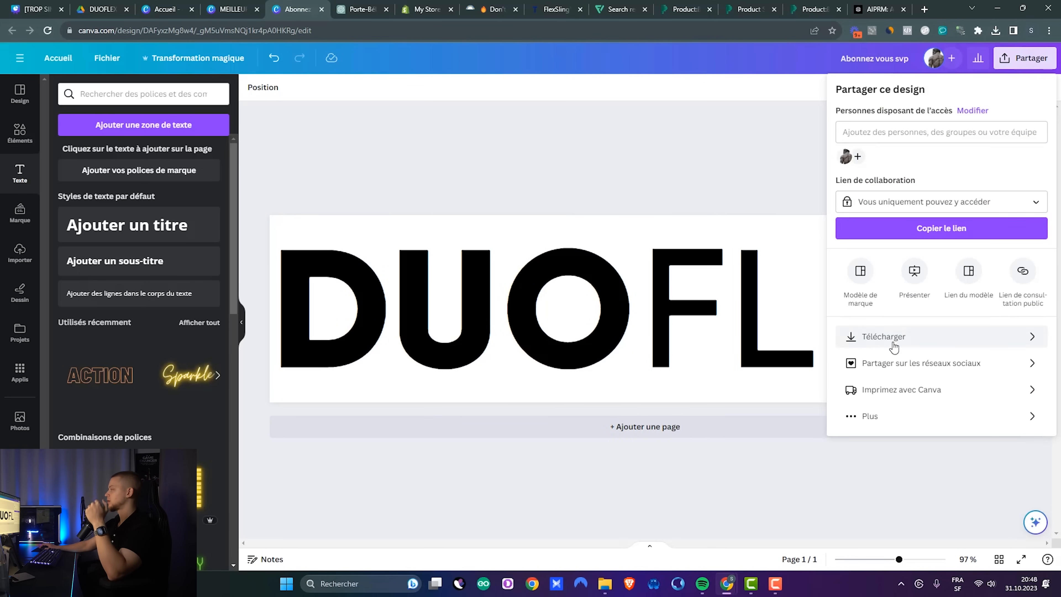
{"action": "left_click", "coordinate": [881, 338]}
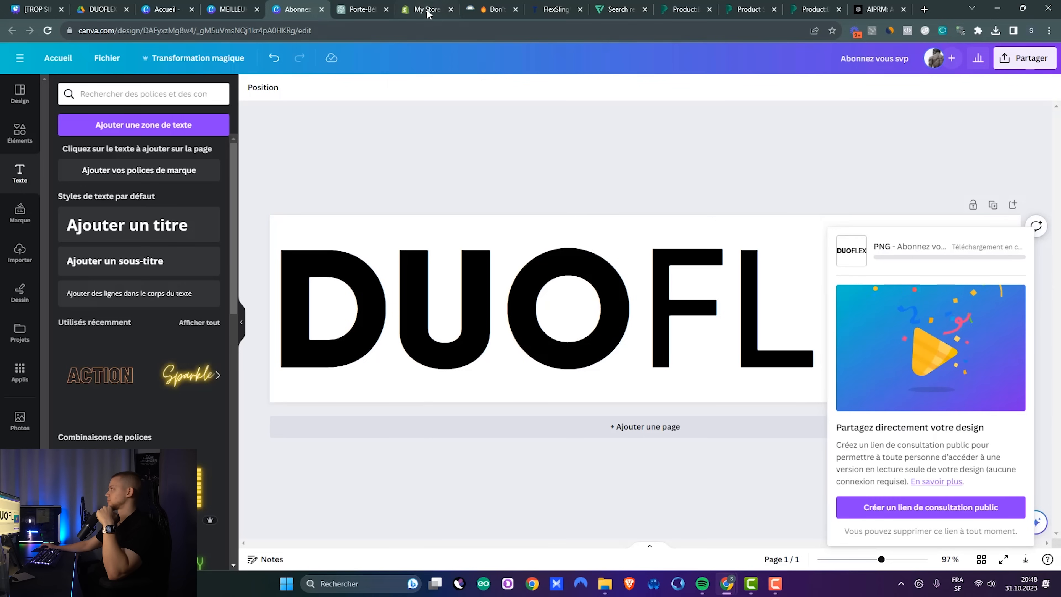
{"action": "left_click", "coordinate": [427, 12]}
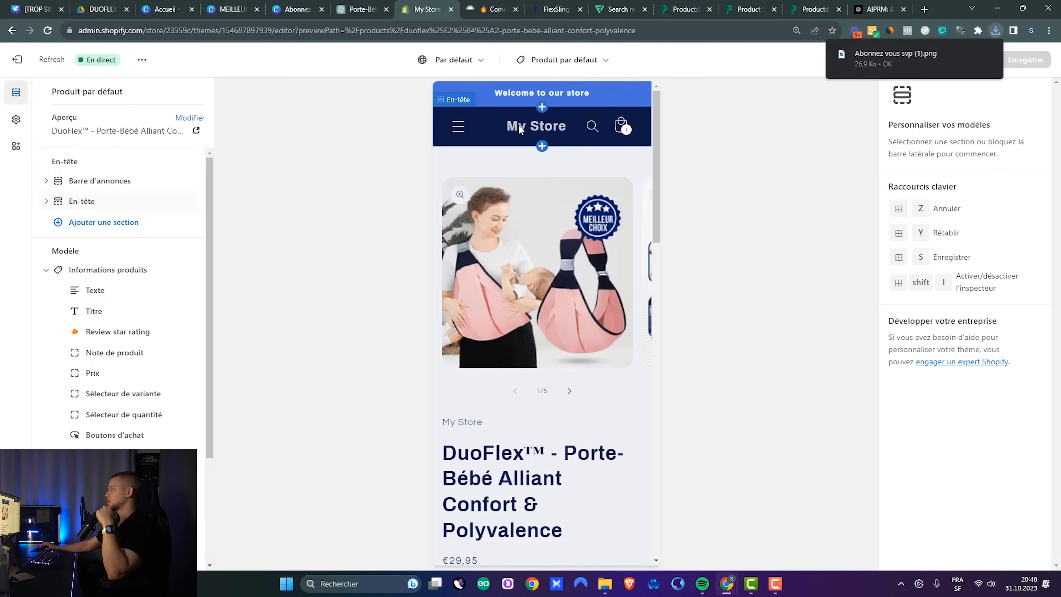
Step: Set the existing DUOFLEX PNG from the store's image library as the theme logo
{"action": "left_click", "coordinate": [17, 121]}
{"action": "left_click", "coordinate": [121, 121]}
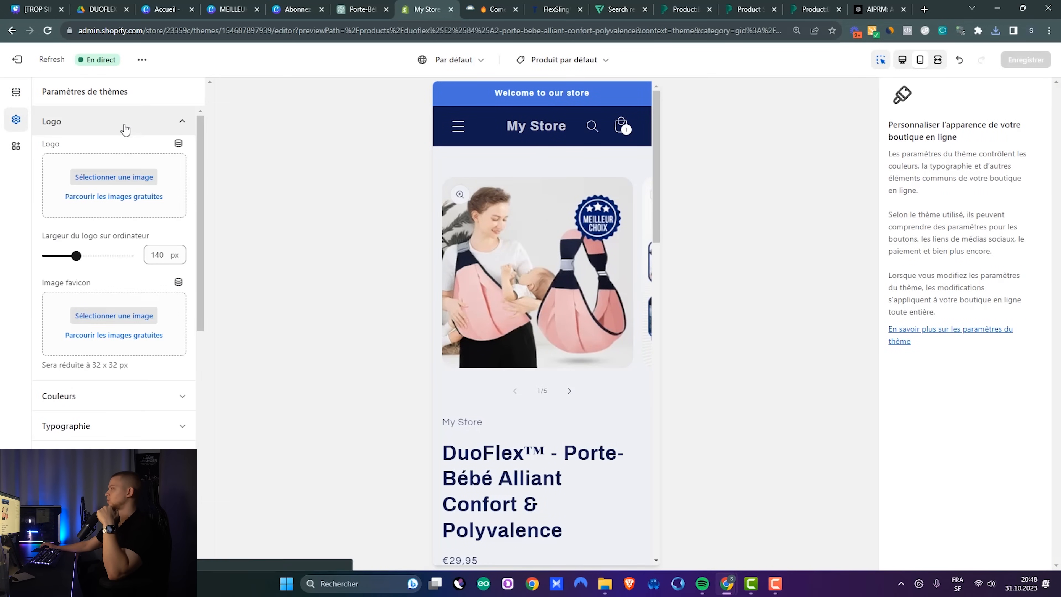
{"action": "left_click", "coordinate": [105, 184]}
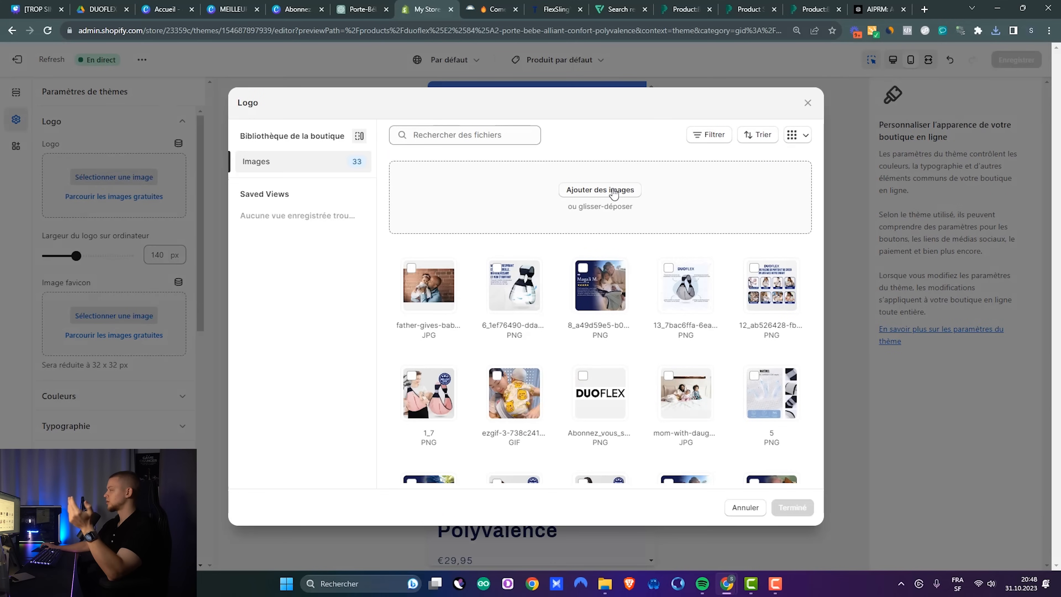
{"action": "left_click", "coordinate": [600, 393]}
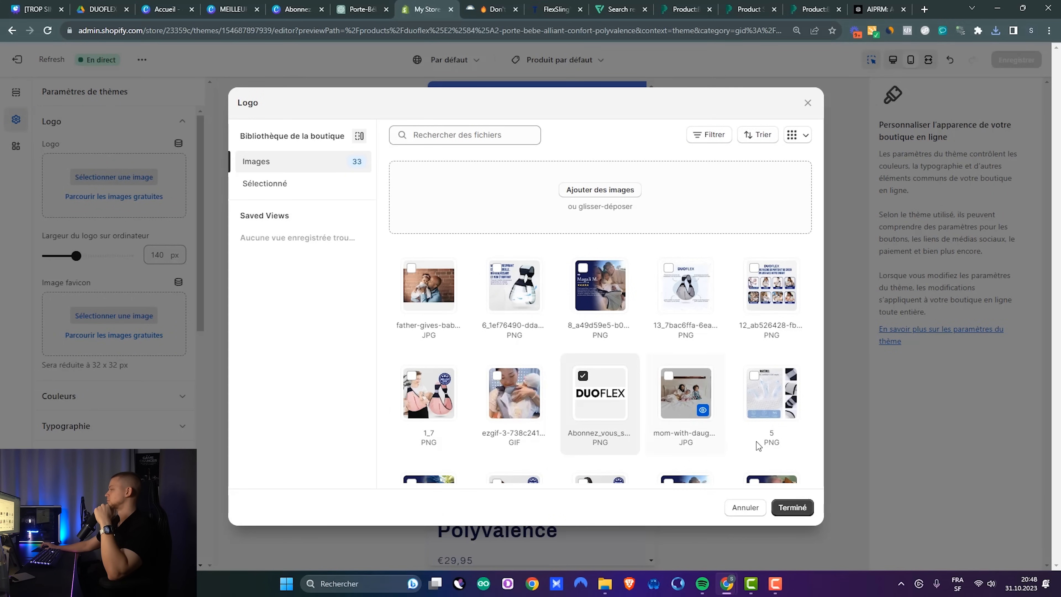
{"action": "left_click", "coordinate": [792, 507]}
Step: Set the desktop logo width to 280 px and save the theme changes
{"action": "left_click_drag", "start_coordinate": [94, 321], "coordinate": [121, 316]}
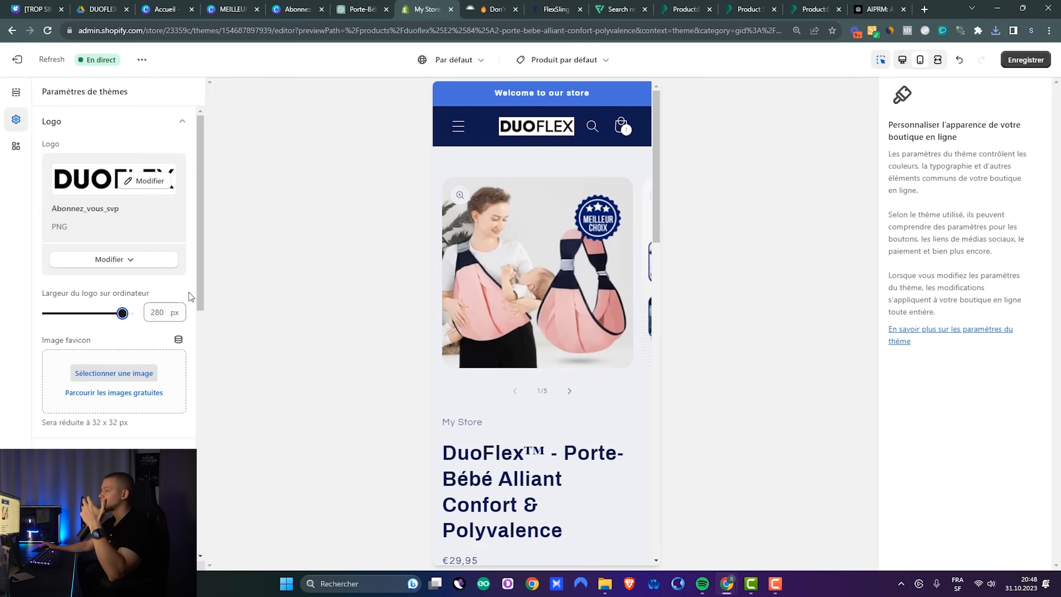
{"action": "scroll", "coordinate": [130, 290], "scroll_direction": "down", "scroll_amount": 2}
{"action": "scroll", "coordinate": [130, 289], "scroll_direction": "down", "scroll_amount": 2}
{"action": "scroll", "coordinate": [142, 274], "scroll_direction": "up", "scroll_amount": 4}
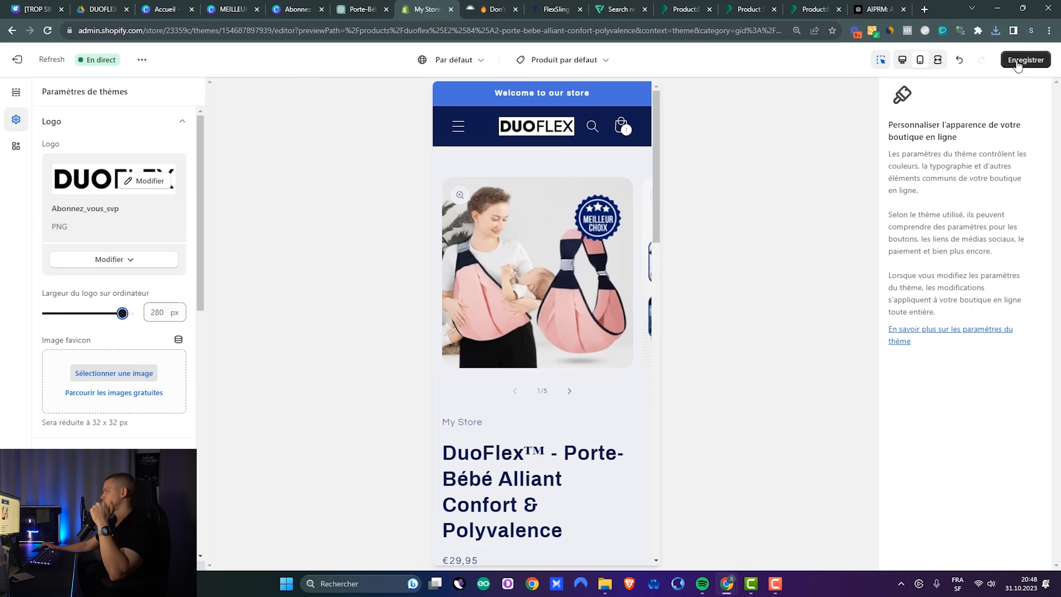
{"action": "left_click", "coordinate": [1017, 62]}
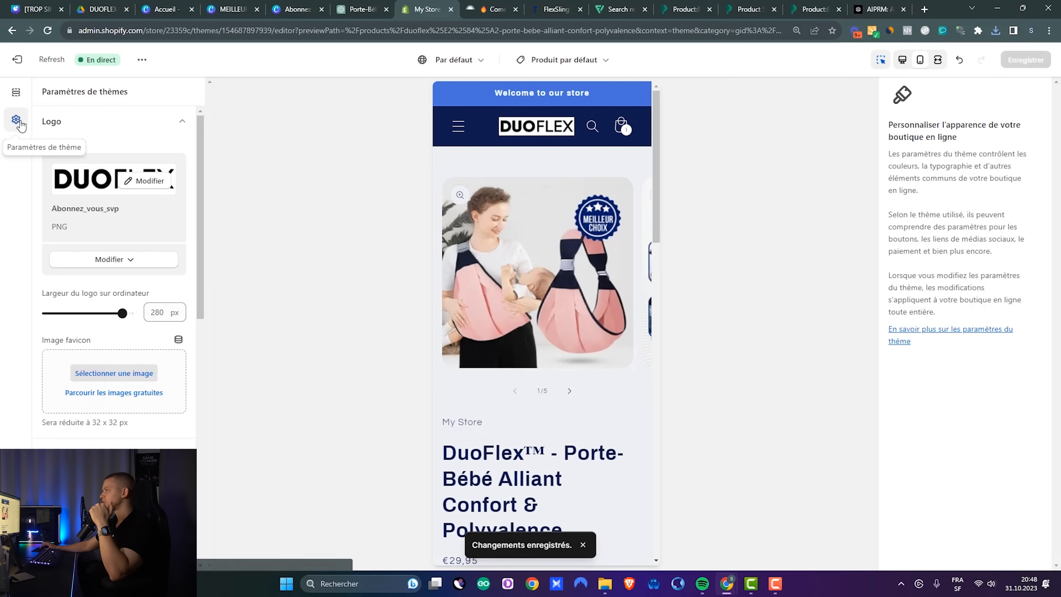
Step: Set the background of color scheme Nuancier 1 to white (#FFFFFF) in the theme settings
{"action": "left_click", "coordinate": [170, 125]}
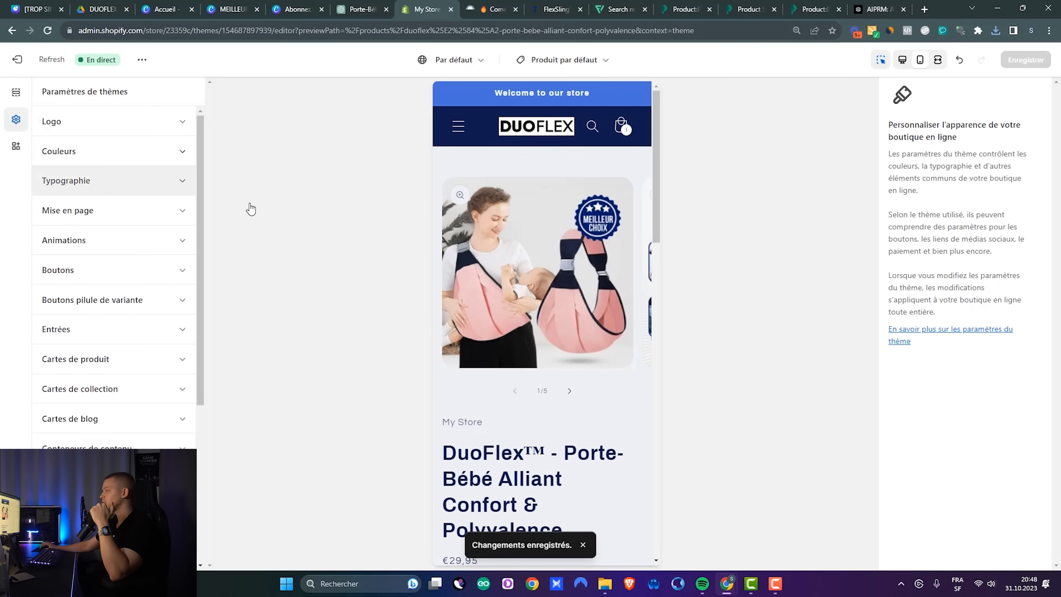
{"action": "scroll", "coordinate": [546, 312], "scroll_direction": "down", "scroll_amount": 4}
{"action": "left_click_drag", "start_coordinate": [660, 251], "coordinate": [662, 130]}
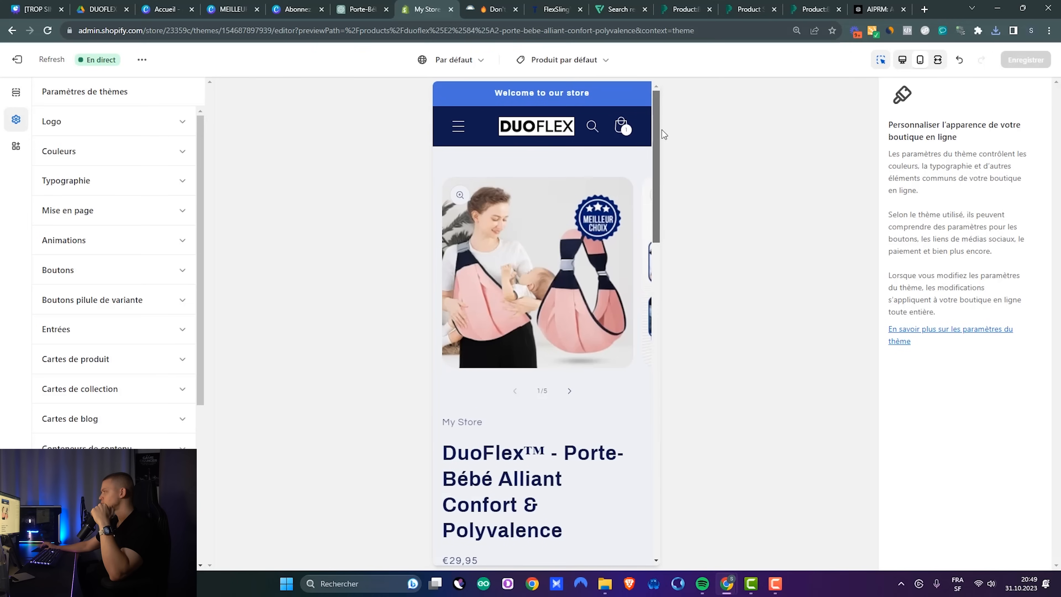
{"action": "left_click", "coordinate": [147, 151]}
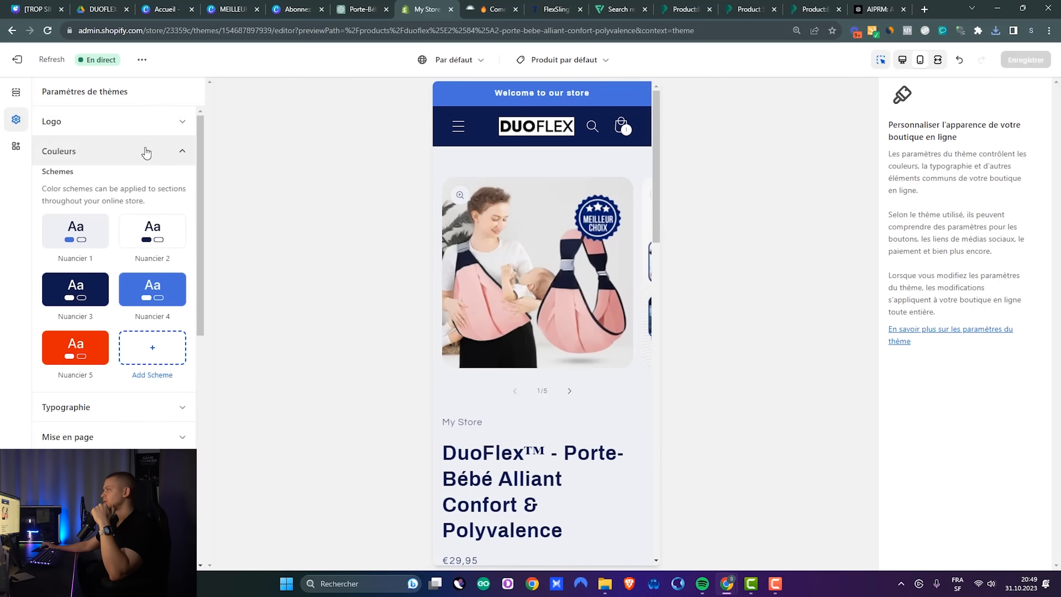
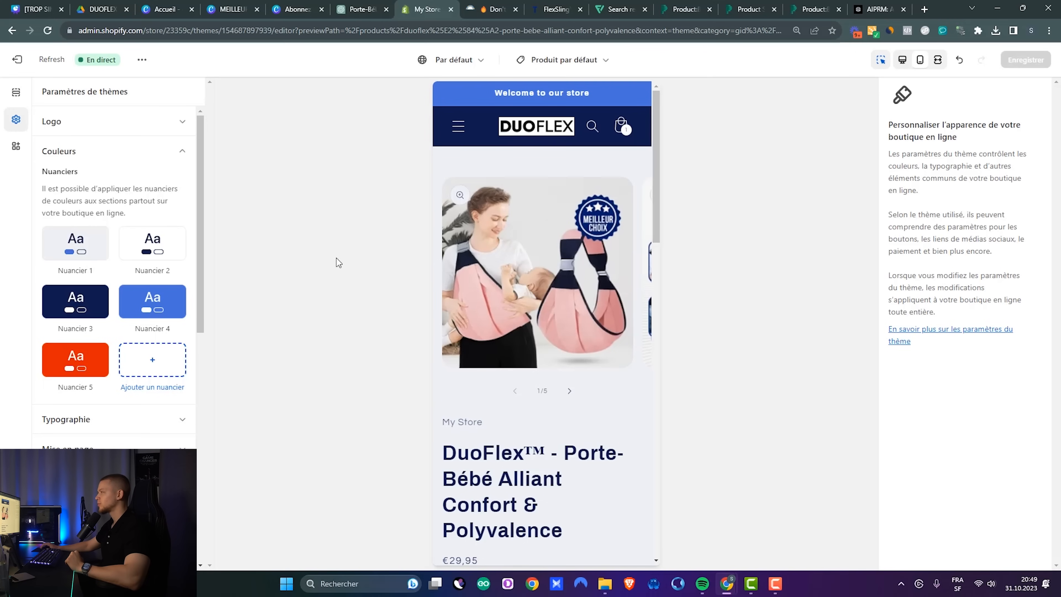
{"action": "left_click", "coordinate": [50, 253]}
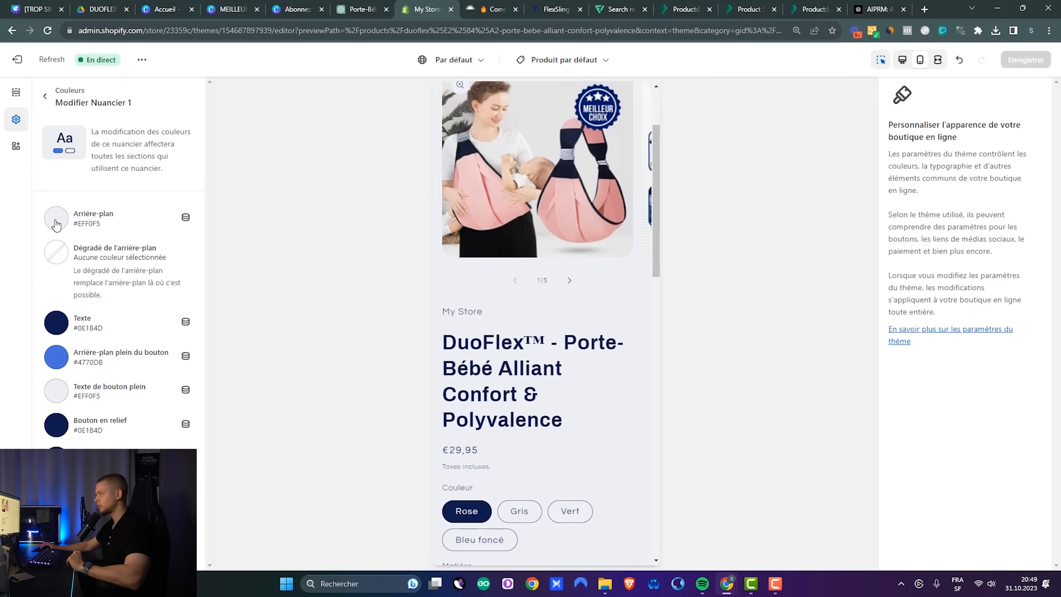
{"action": "left_click", "coordinate": [54, 220]}
{"action": "left_click_drag", "start_coordinate": [74, 279], "coordinate": [37, 200]}
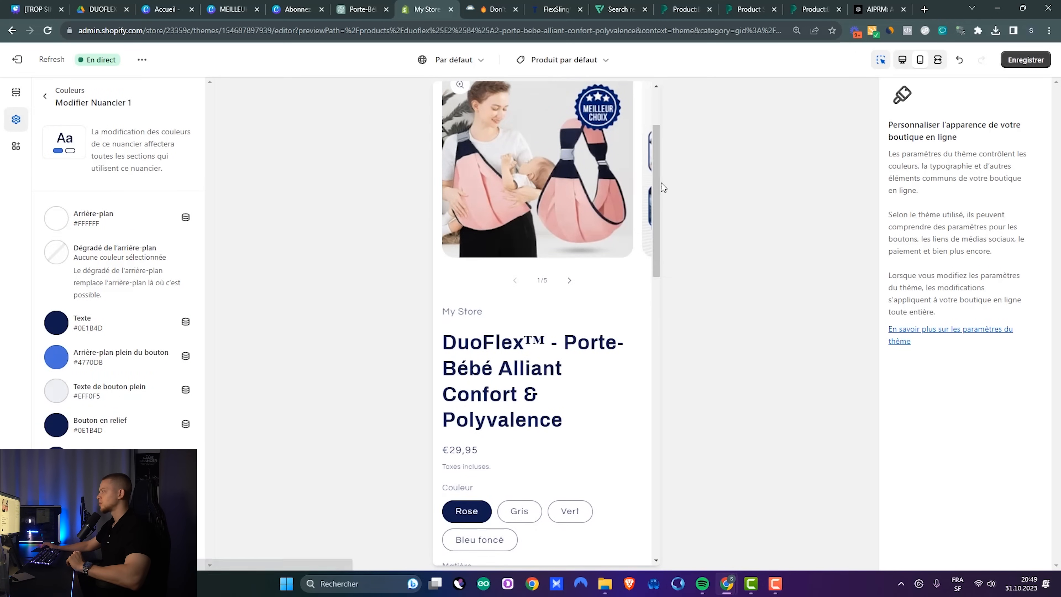
{"action": "scroll", "coordinate": [651, 159], "scroll_direction": "up", "scroll_amount": 3}
Step: Set Nuancier 1's text and solid button background colors to black (#000000)
{"action": "left_click", "coordinate": [57, 324]}
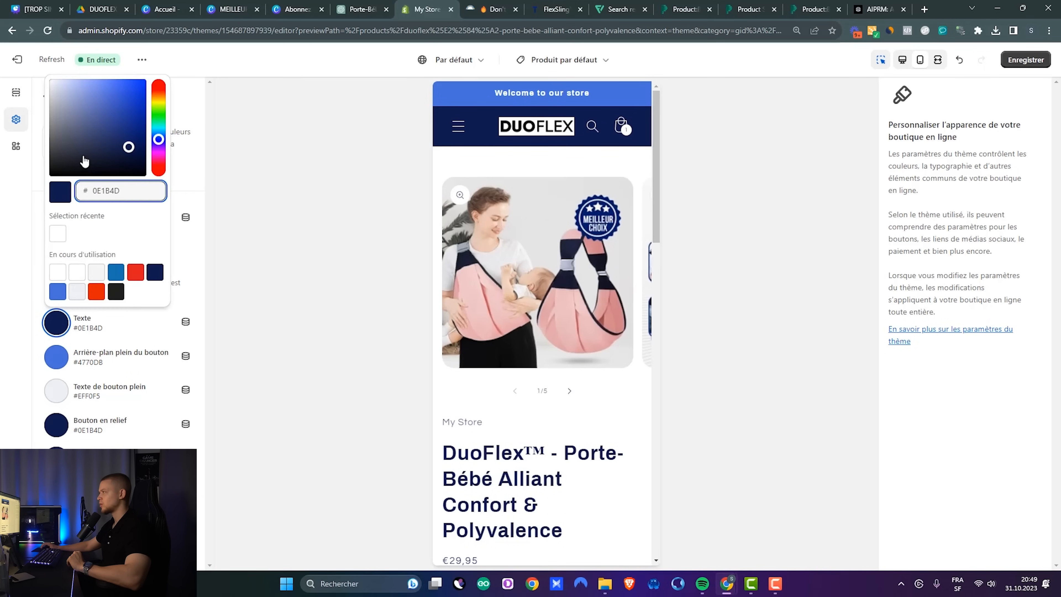
{"action": "left_click_drag", "start_coordinate": [85, 162], "coordinate": [25, 234]}
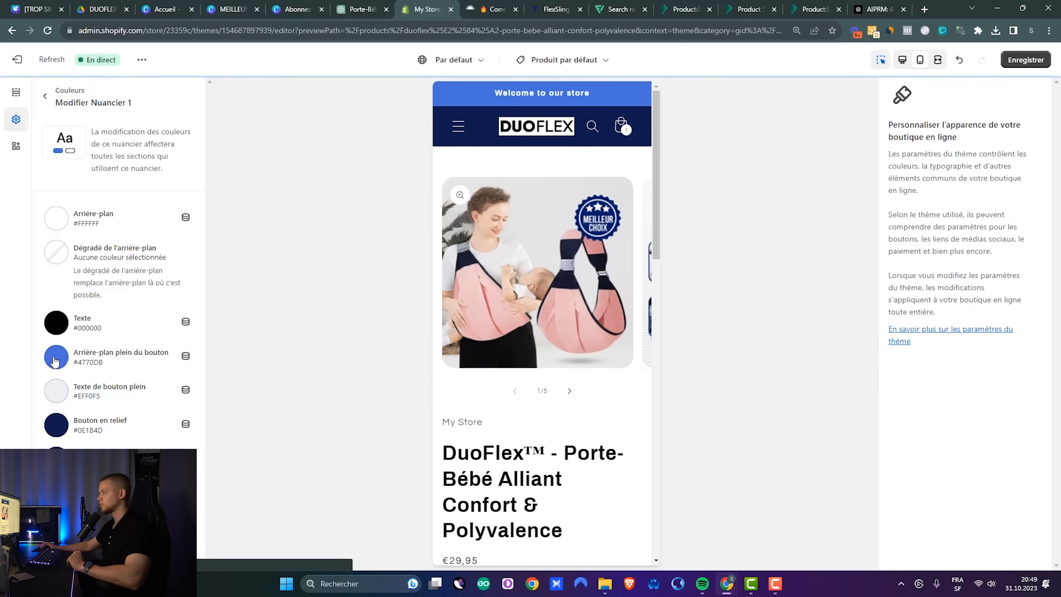
{"action": "left_click", "coordinate": [57, 367]}
{"action": "left_click_drag", "start_coordinate": [114, 125], "coordinate": [26, 297]}
{"action": "left_click", "coordinate": [45, 95]}
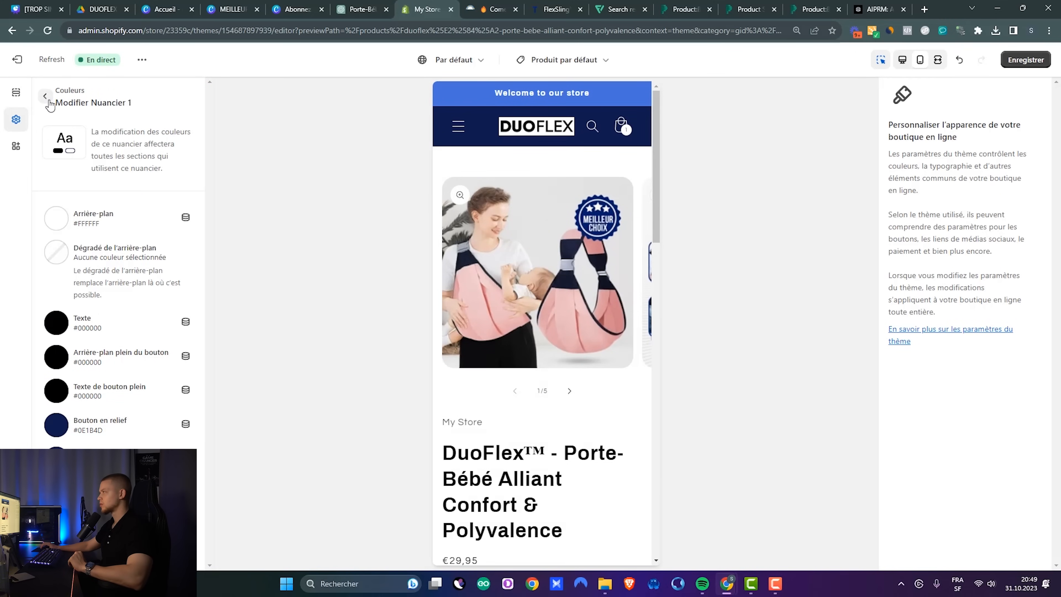
{"action": "left_click", "coordinate": [45, 96]}
Step: Check Nuancier 2's colors and give Nuancier 3 a white (#FFFFFF) background with black (#000000) text
{"action": "left_click", "coordinate": [140, 249]}
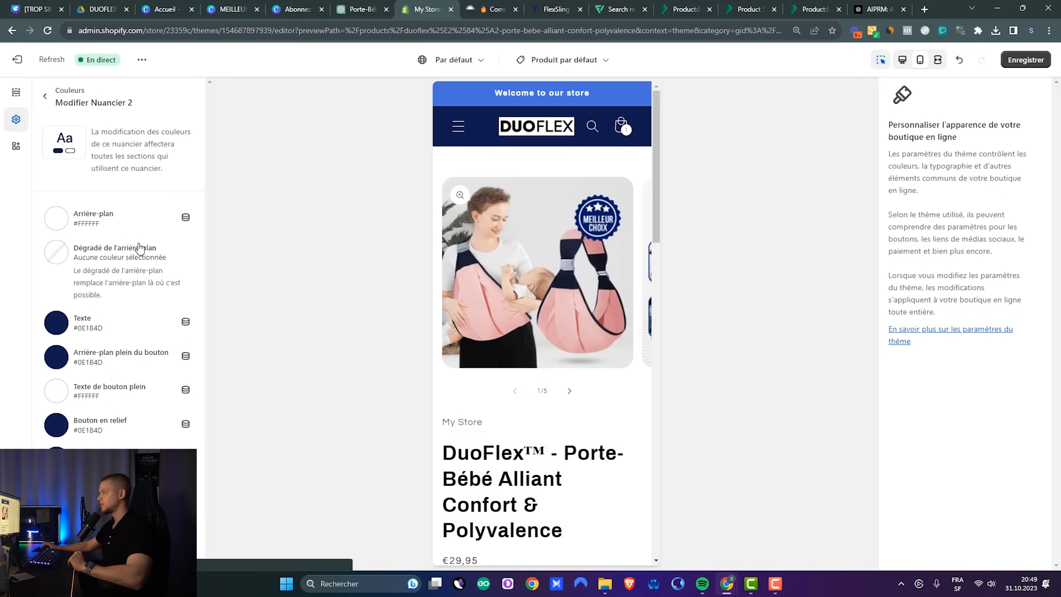
{"action": "left_click", "coordinate": [43, 96]}
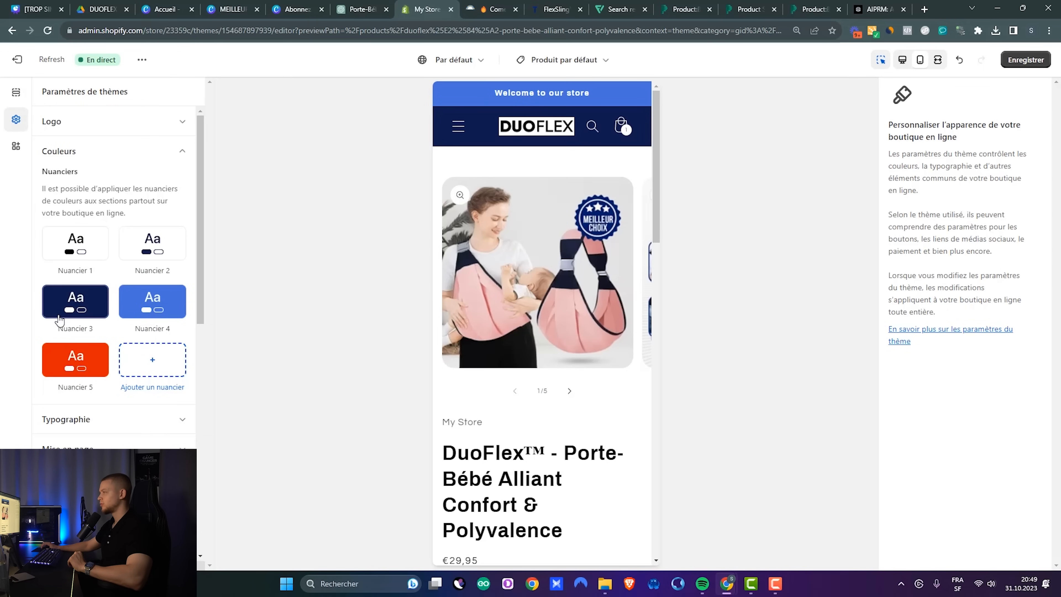
{"action": "left_click", "coordinate": [59, 308]}
{"action": "left_click", "coordinate": [57, 224]}
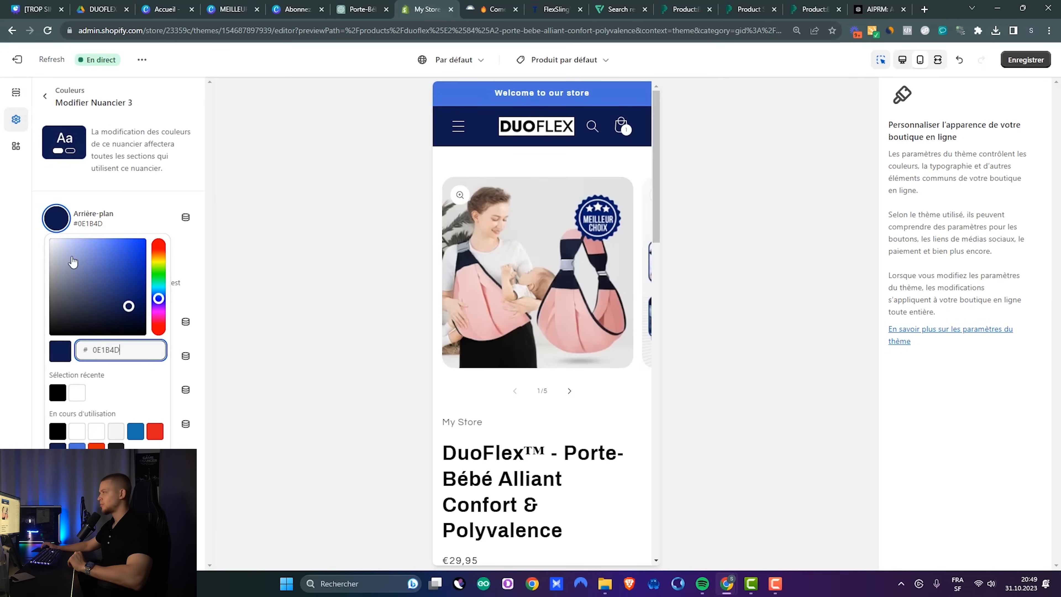
{"action": "left_click_drag", "start_coordinate": [90, 329], "coordinate": [20, 201]}
{"action": "left_click", "coordinate": [54, 325]}
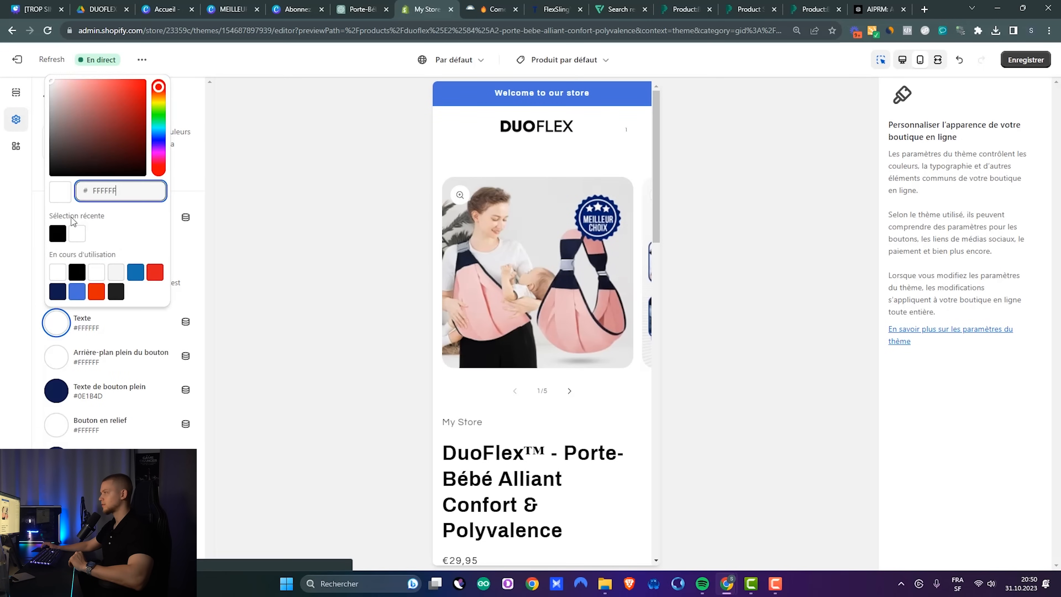
{"action": "left_click", "coordinate": [58, 233]}
{"action": "left_click", "coordinate": [268, 246]}
{"action": "scroll", "coordinate": [573, 263], "scroll_direction": "down", "scroll_amount": 6}
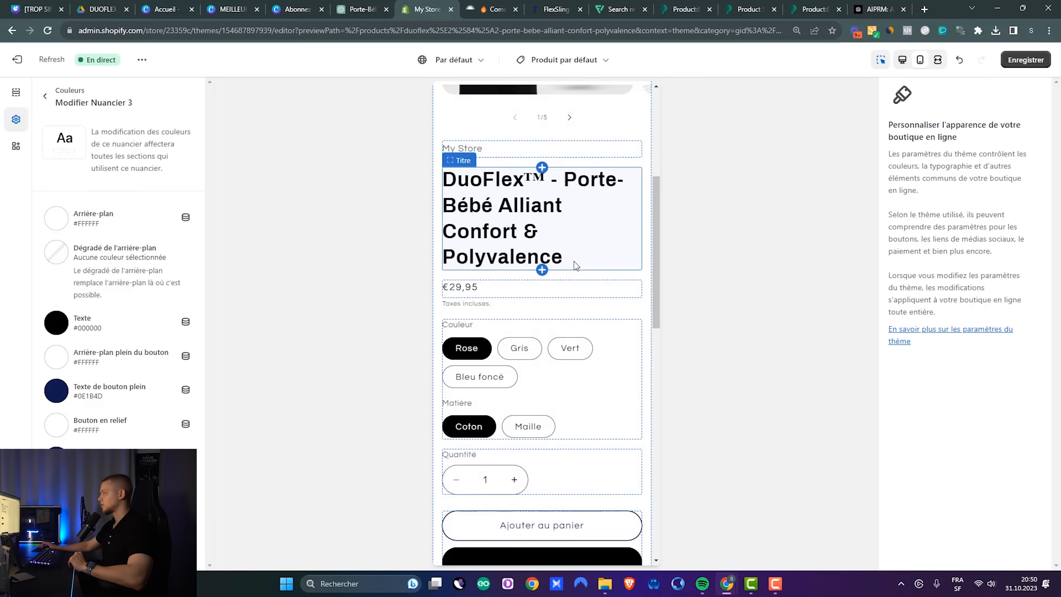
{"action": "scroll", "coordinate": [574, 261], "scroll_direction": "up", "scroll_amount": 6}
{"action": "left_click", "coordinate": [717, 191]}
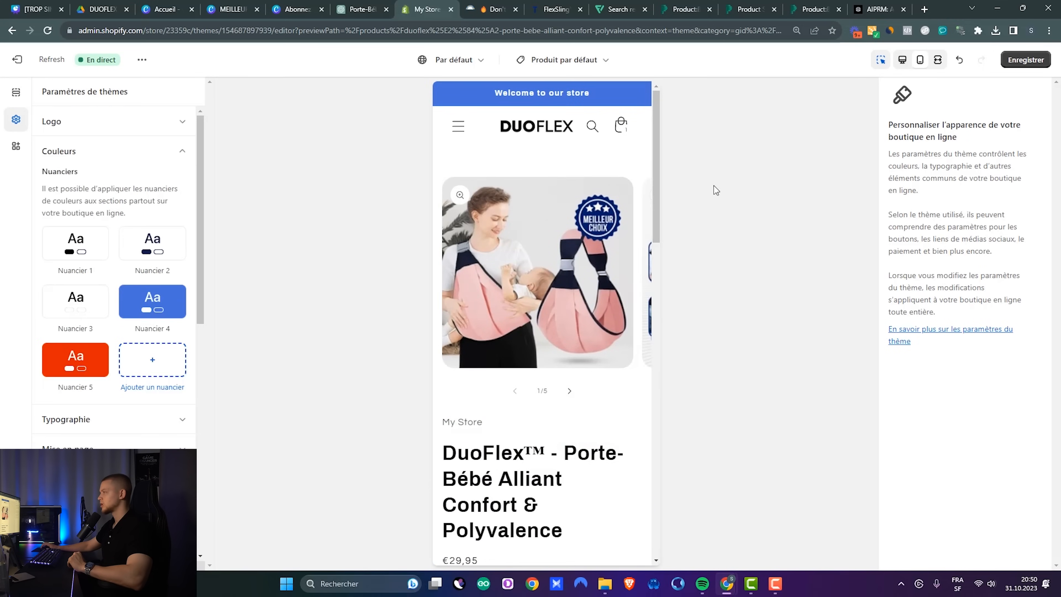
Step: Set Nuancier 4's background and solid button text colors to black
{"action": "left_click", "coordinate": [184, 304]}
{"action": "left_click", "coordinate": [56, 218]}
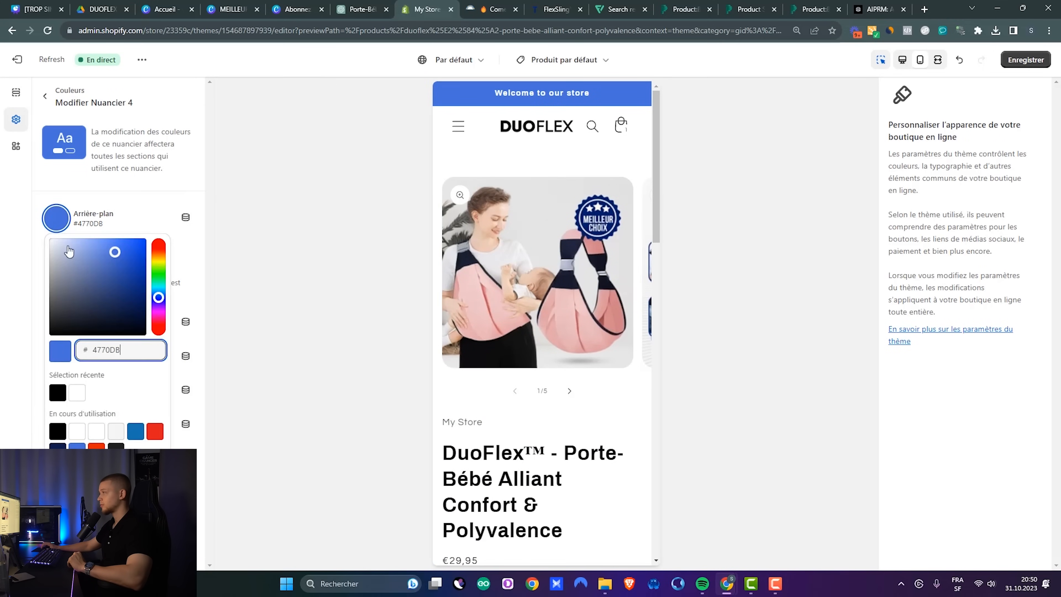
{"action": "left_click", "coordinate": [58, 392]}
{"action": "left_click", "coordinate": [12, 396]}
{"action": "left_click", "coordinate": [56, 394]}
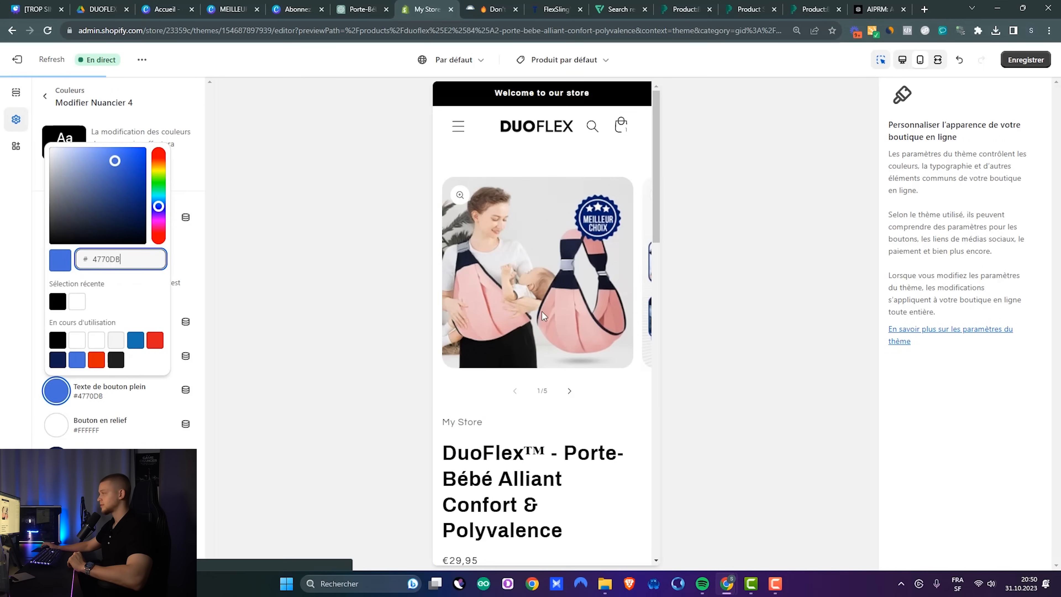
{"action": "left_click", "coordinate": [57, 302]}
Step: Set Nuancier 1's solid button text to white (#FFFFFF) and review the new colors down the product page preview
{"action": "left_click", "coordinate": [15, 119]}
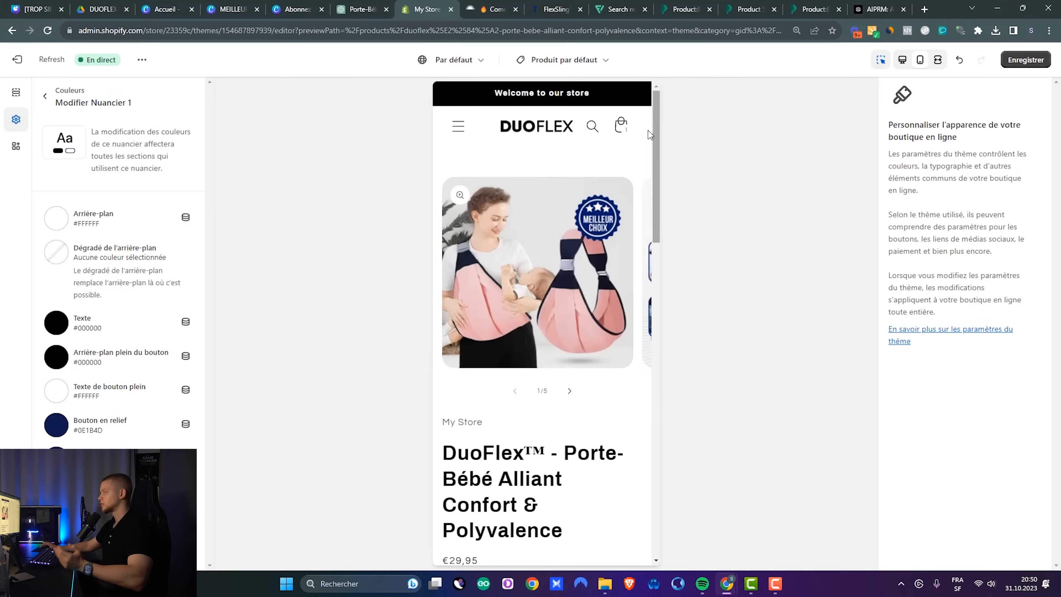
{"action": "scroll", "coordinate": [590, 436], "scroll_direction": "down", "scroll_amount": 10}
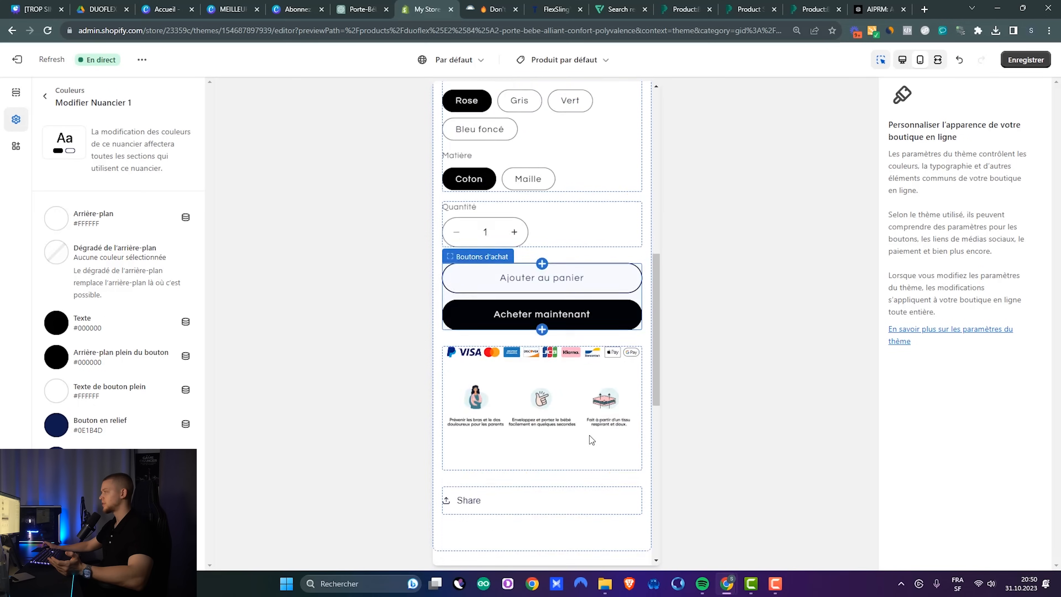
{"action": "scroll", "coordinate": [576, 389], "scroll_direction": "up", "scroll_amount": 10}
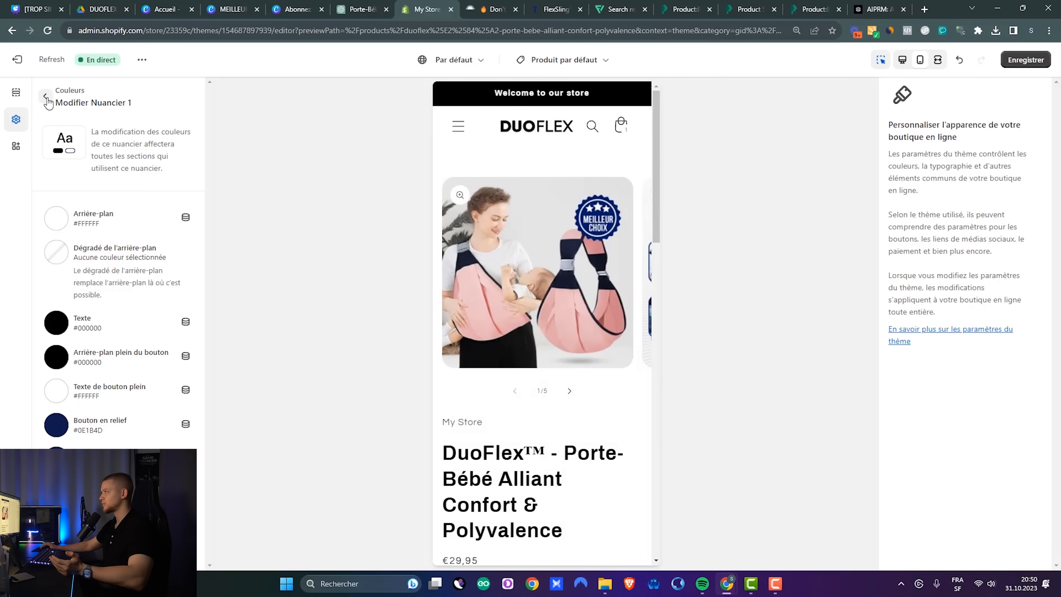
{"action": "left_click", "coordinate": [46, 97]}
{"action": "left_click", "coordinate": [182, 152]}
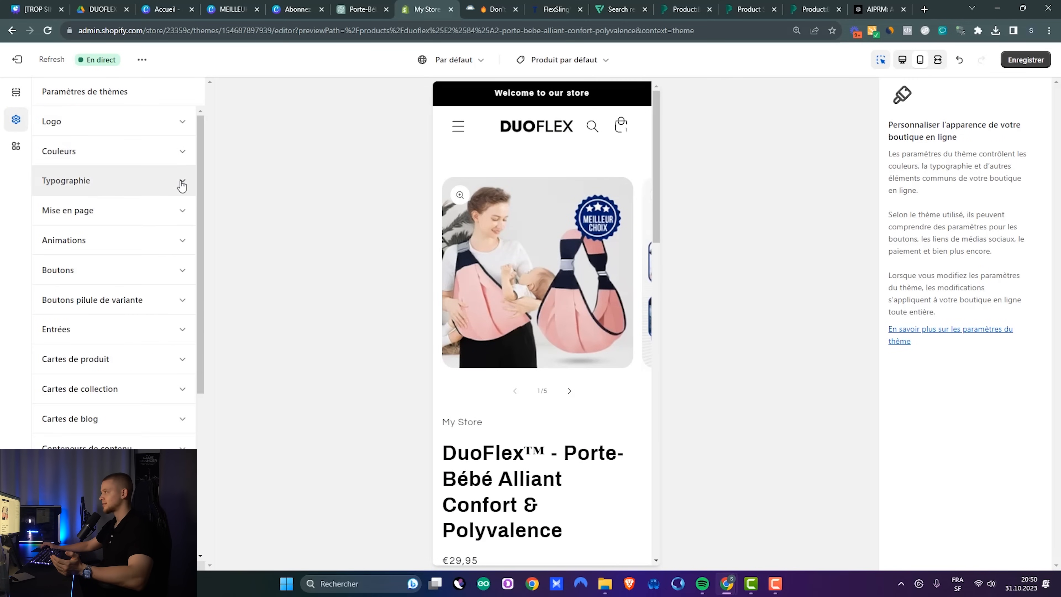
{"action": "scroll", "coordinate": [566, 364], "scroll_direction": "down", "scroll_amount": 8}
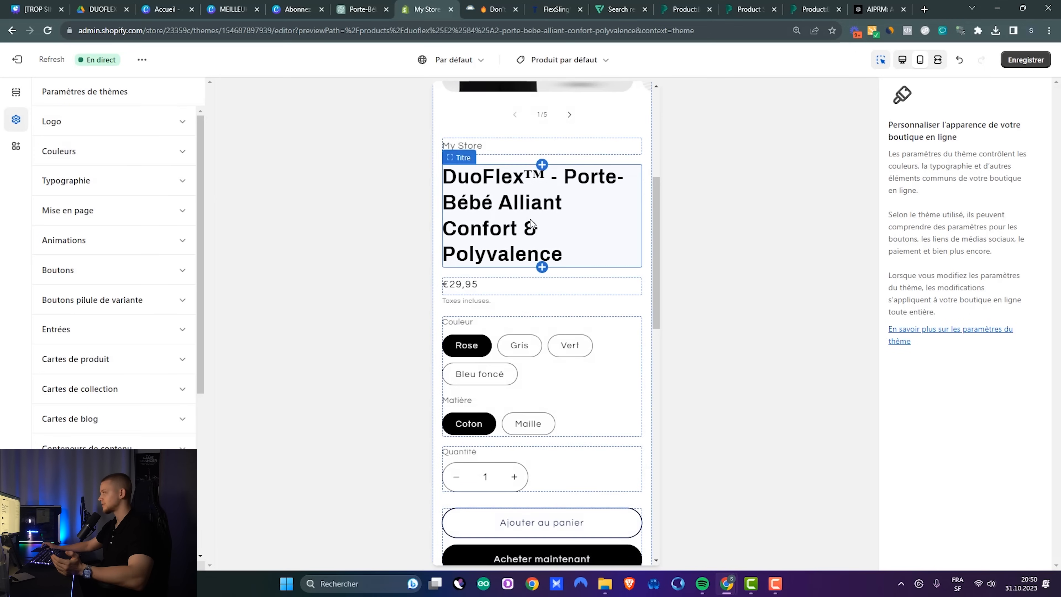
{"action": "scroll", "coordinate": [582, 322], "scroll_direction": "up", "scroll_amount": 8}
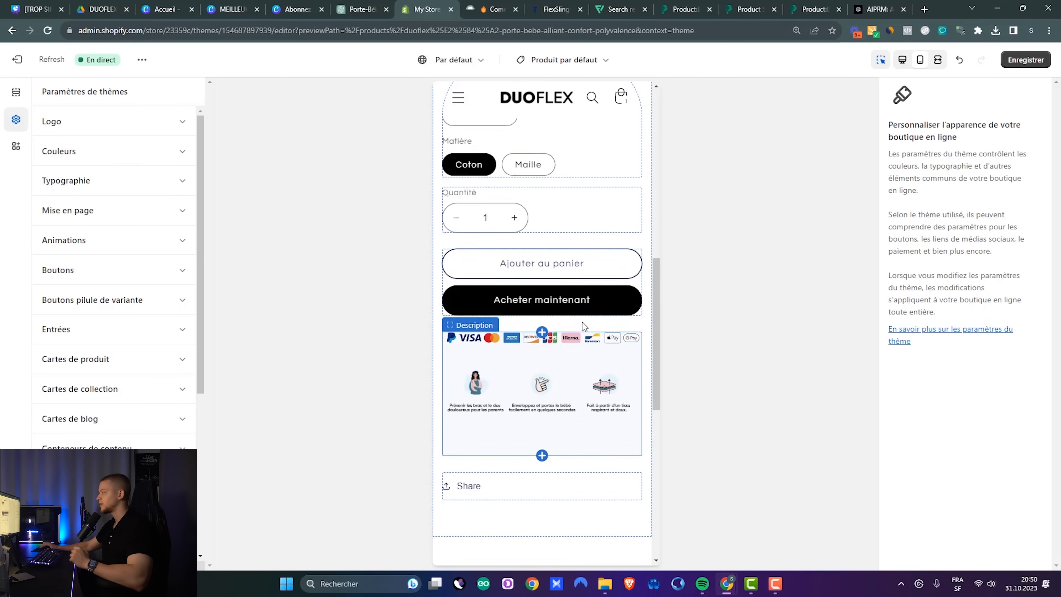
{"action": "scroll", "coordinate": [576, 330], "scroll_direction": "up", "scroll_amount": 4}
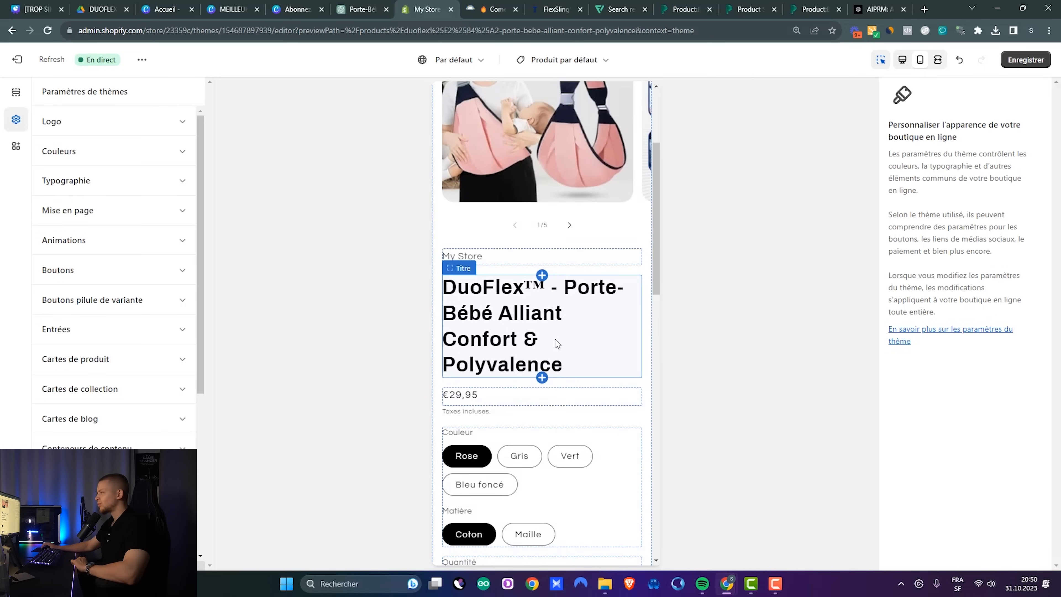
Step: Set the theme's heading font to Helvetica Regular, trying out the Sans-serif and Serif system fonts first
{"action": "left_click", "coordinate": [175, 186]}
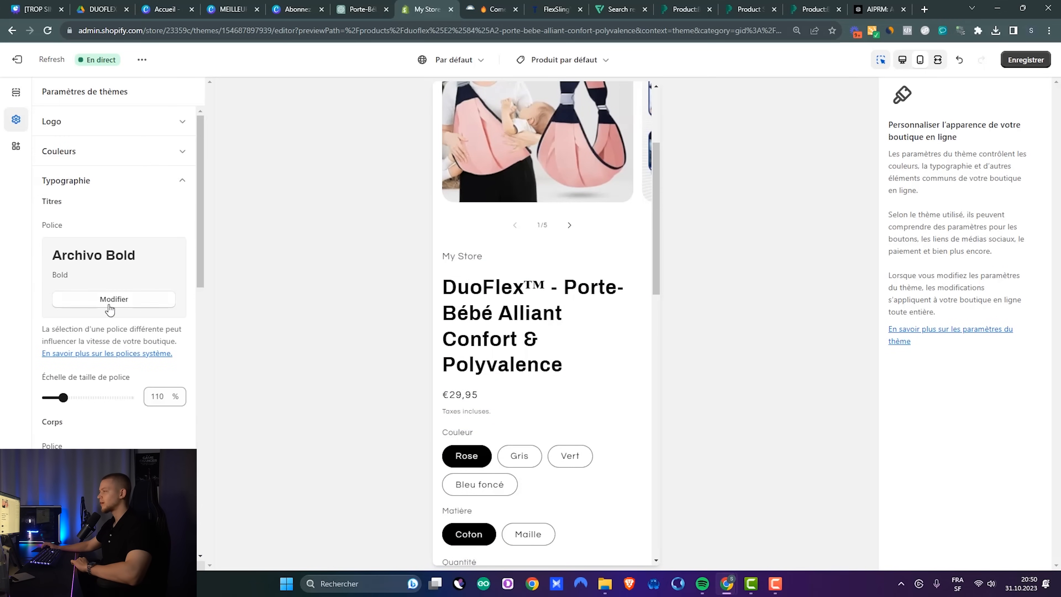
{"action": "left_click", "coordinate": [122, 300]}
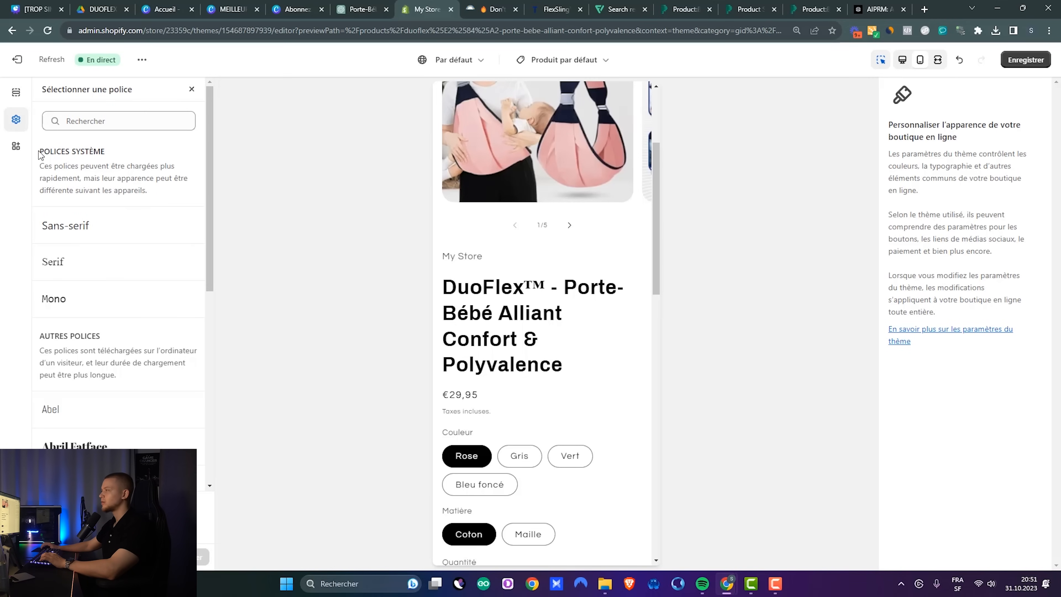
{"action": "left_click", "coordinate": [97, 231]}
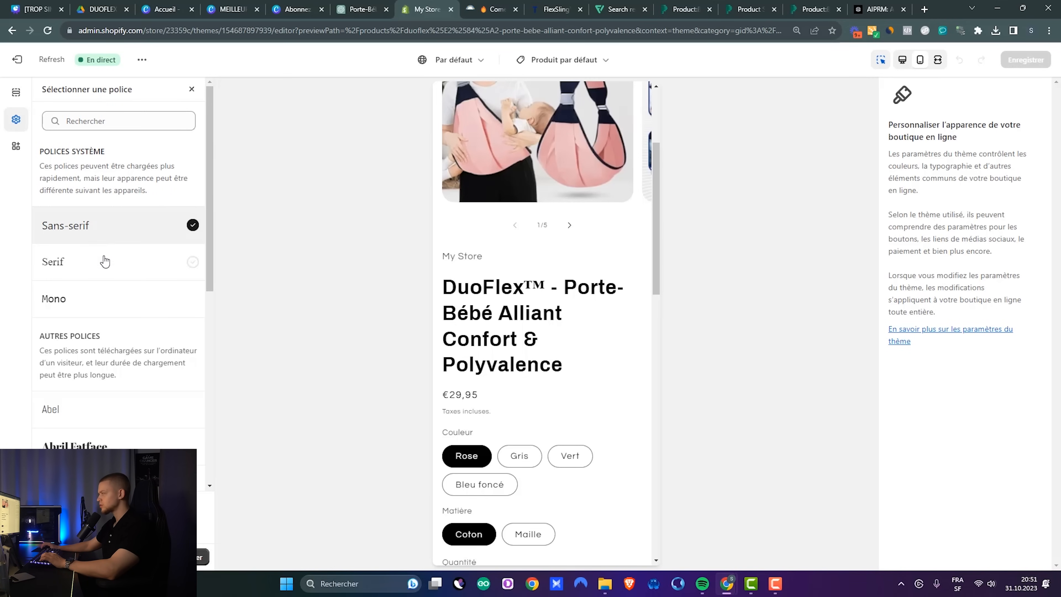
{"action": "left_click", "coordinate": [92, 273]}
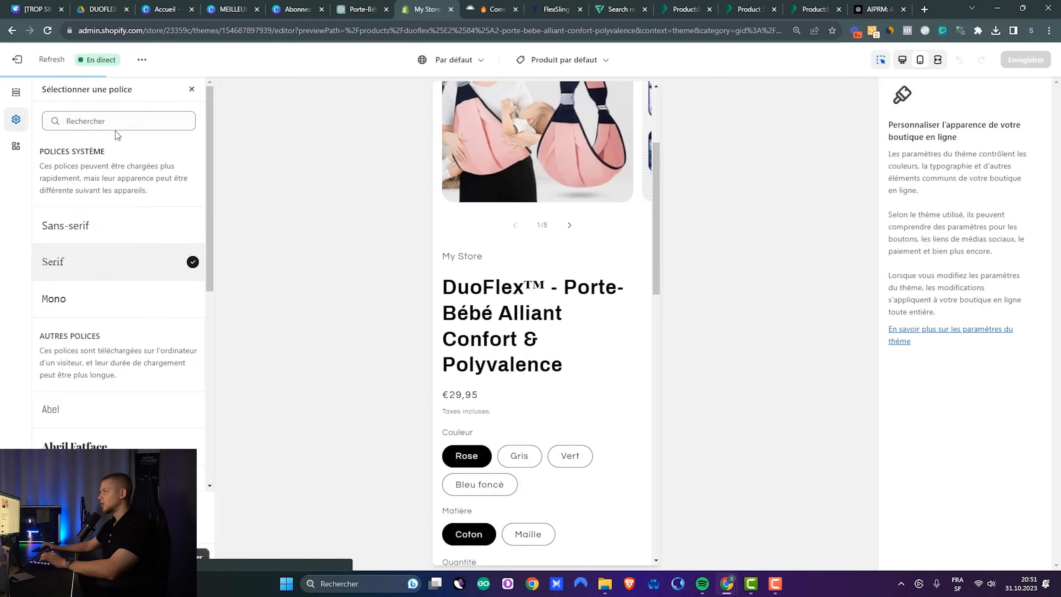
{"action": "left_click", "coordinate": [91, 124]}
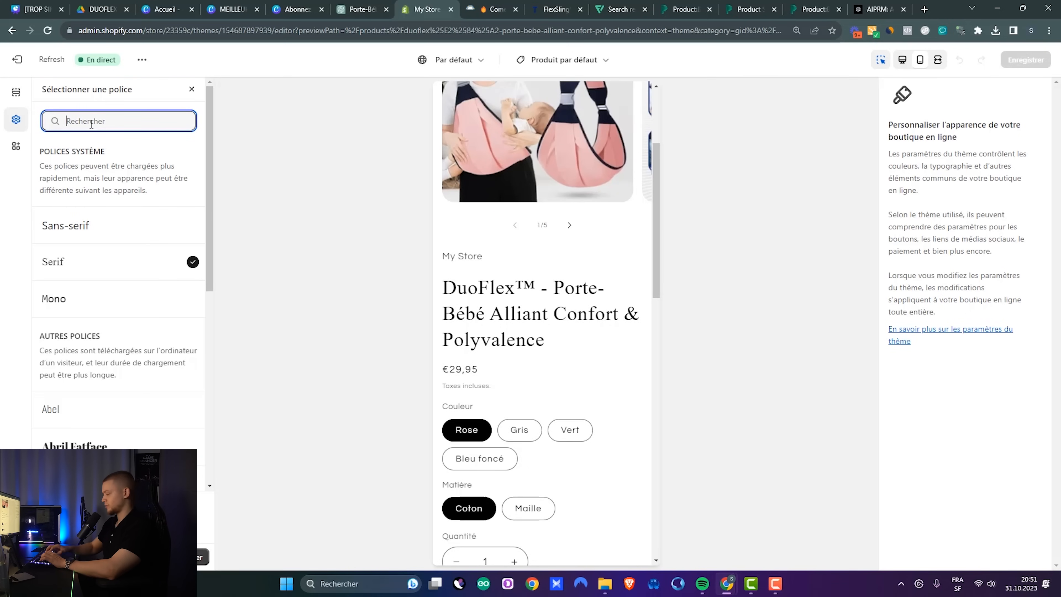
{"action": "type", "text": "HELVETICA"}
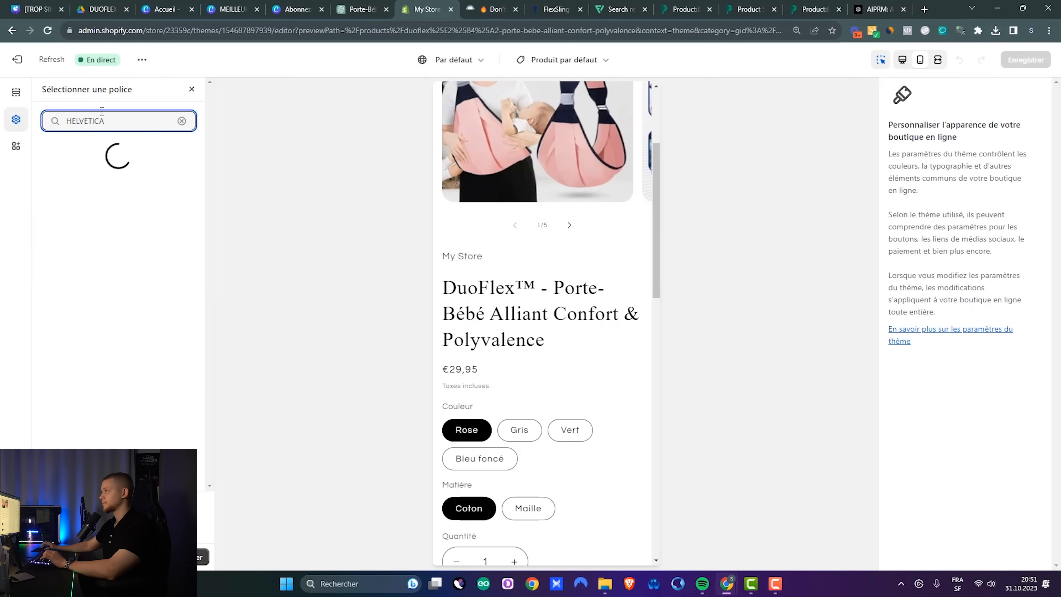
{"action": "left_click", "coordinate": [154, 225]}
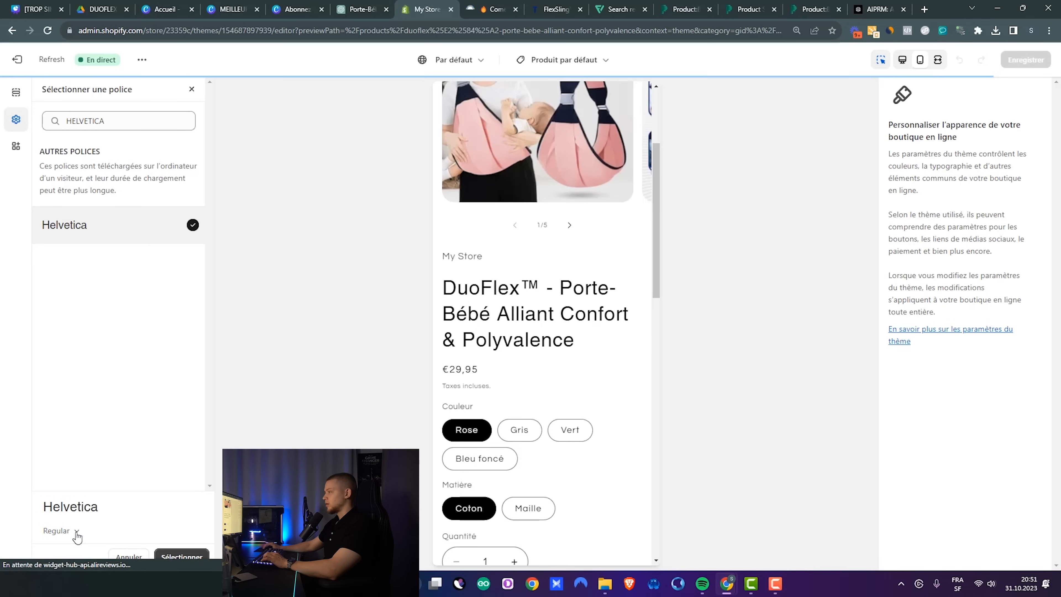
{"action": "left_click", "coordinate": [69, 530]}
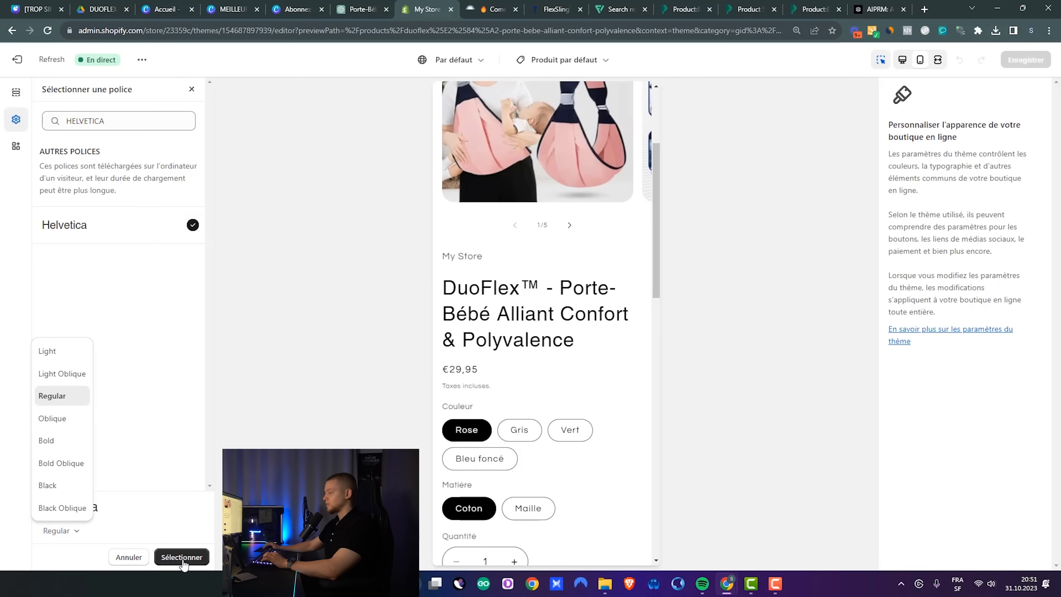
{"action": "left_click", "coordinate": [183, 560]}
Step: Set the theme's body text font to Helvetica Regular
{"action": "scroll", "coordinate": [84, 482], "scroll_direction": "down", "scroll_amount": 4}
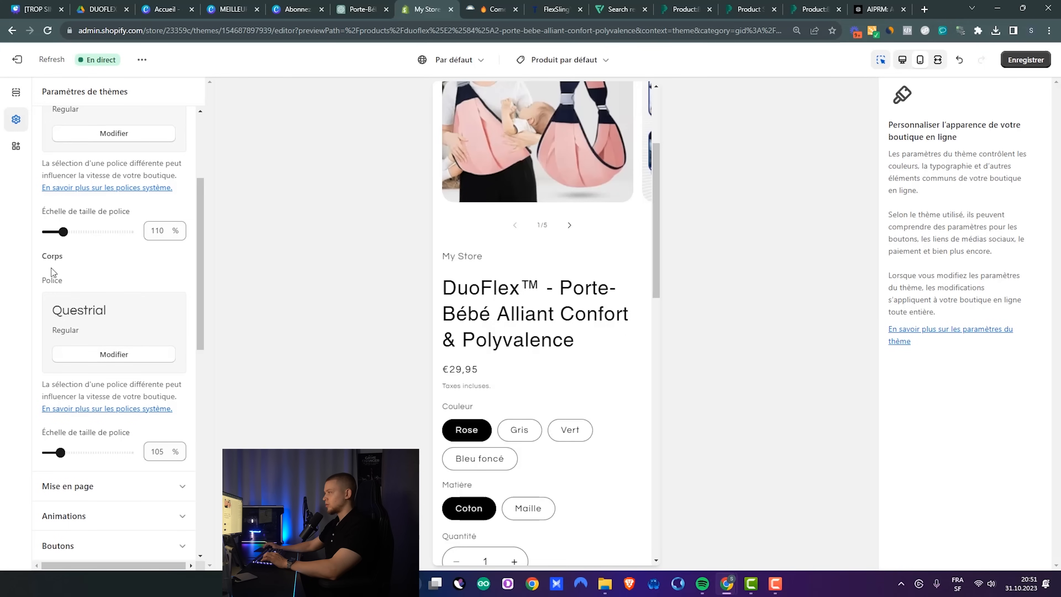
{"action": "left_click", "coordinate": [92, 354]}
{"action": "left_click", "coordinate": [96, 121]}
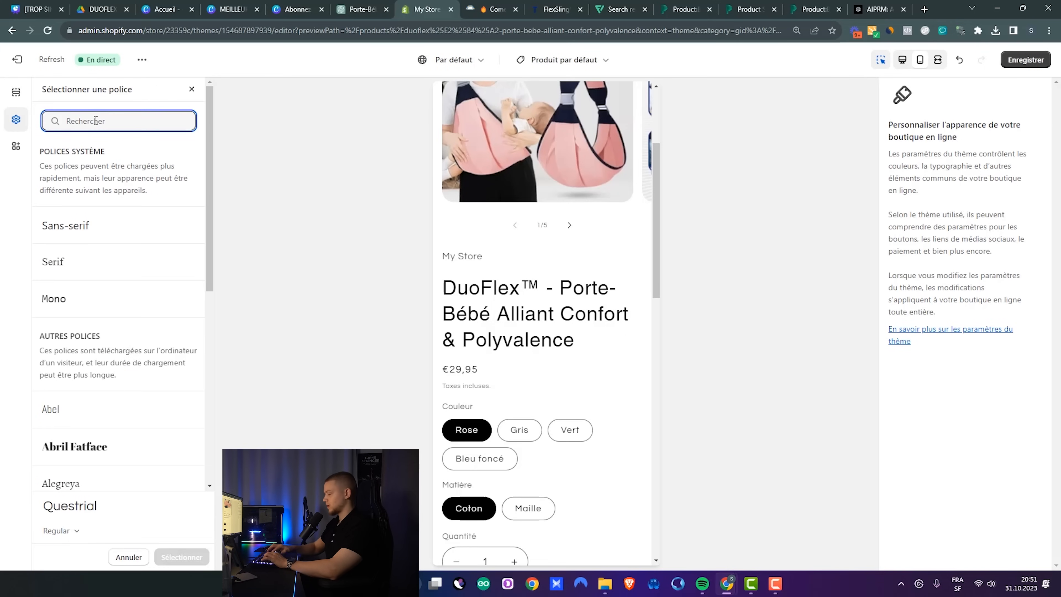
{"action": "type", "text": "helvetica"}
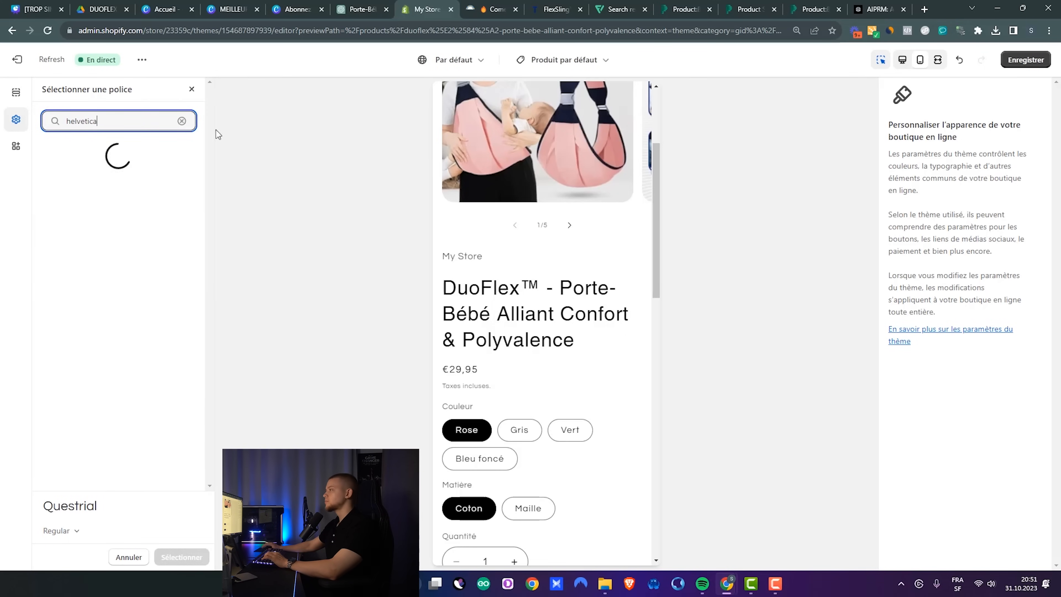
{"action": "left_click", "coordinate": [126, 221]}
{"action": "left_click", "coordinate": [181, 557]}
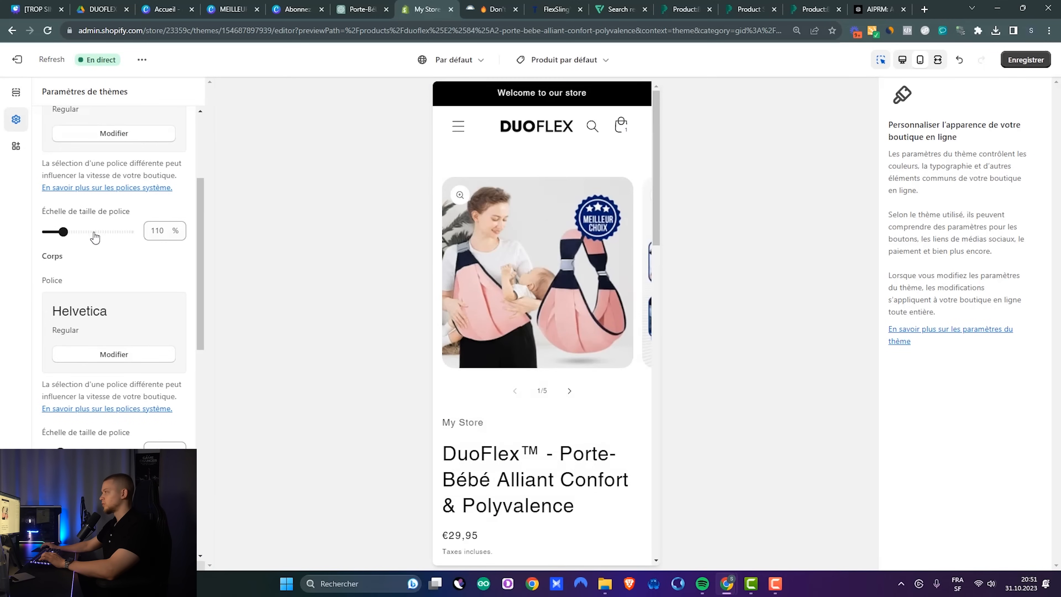
Step: Reduce the heading font size scale to 100% and close the typography settings
{"action": "left_click_drag", "start_coordinate": [63, 398], "coordinate": [46, 399]}
{"action": "scroll", "coordinate": [84, 399], "scroll_direction": "down", "scroll_amount": 1}
{"action": "scroll", "coordinate": [525, 427], "scroll_direction": "down", "scroll_amount": 1}
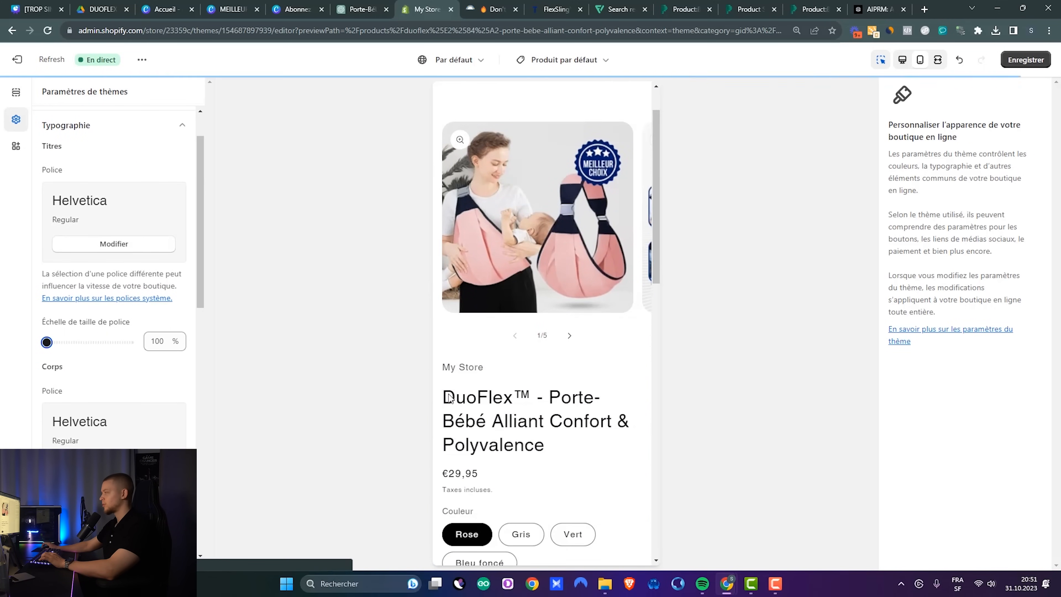
{"action": "scroll", "coordinate": [159, 193], "scroll_direction": "up", "scroll_amount": 2}
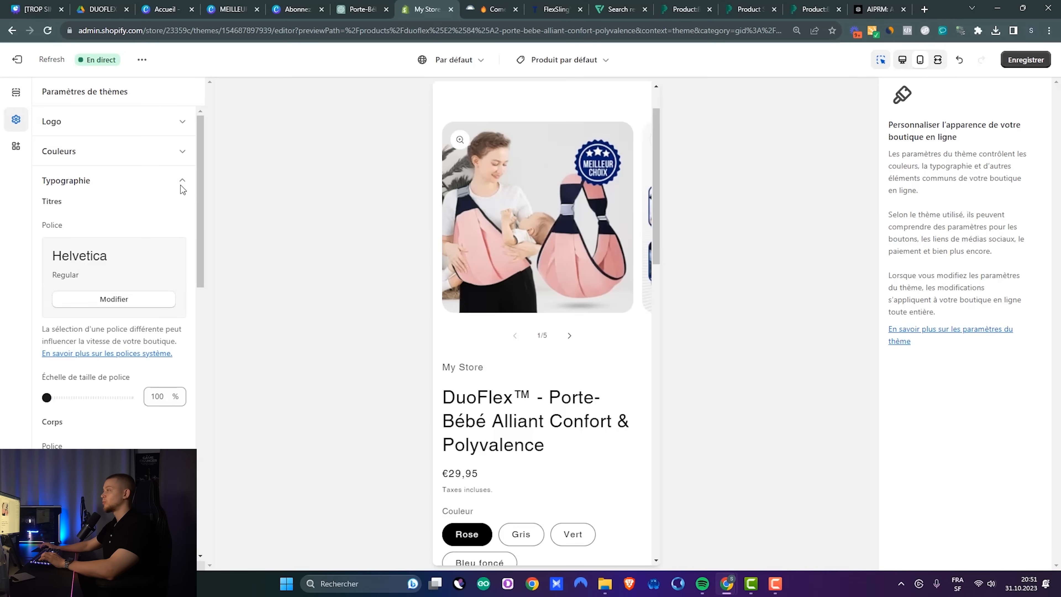
{"action": "left_click", "coordinate": [182, 183]}
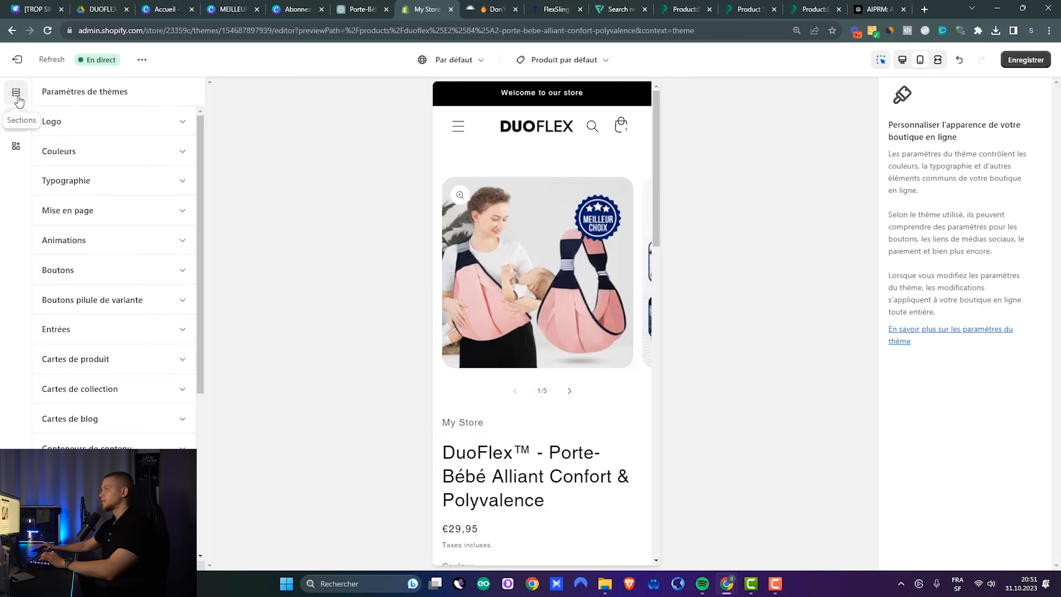
Step: Return to the product template's sections and remove the vendor text block above the product title
{"action": "left_click", "coordinate": [17, 92]}
{"action": "key", "text": "ctrl+plus"}
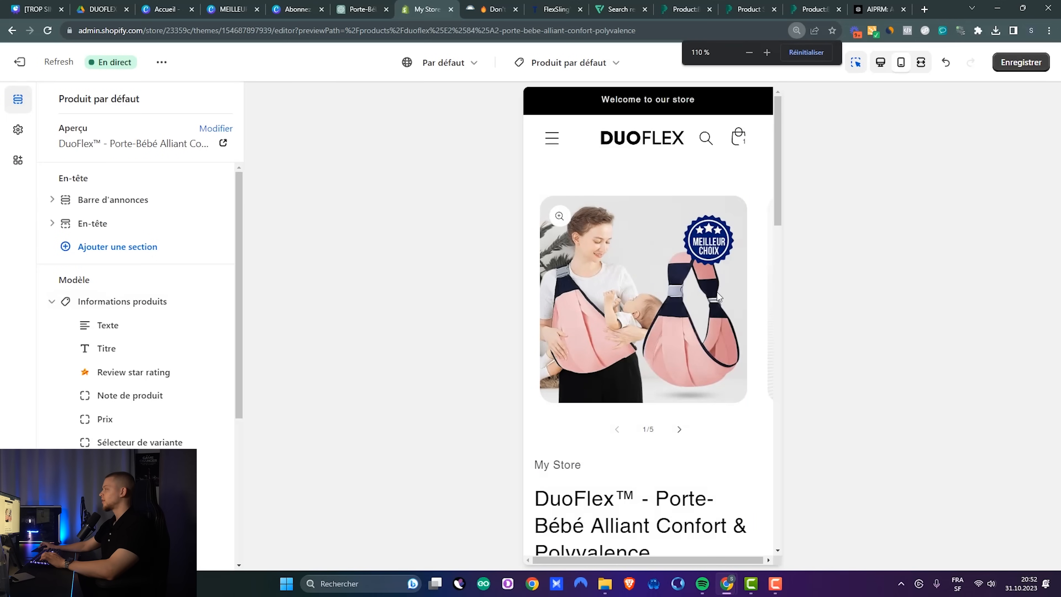
{"action": "key", "text": "ctrl+minus"}
{"action": "mouse_move", "coordinate": [660, 109]}
{"action": "left_mouse_down"}
{"action": "mouse_move", "coordinate": [661, 191]}
{"action": "mouse_move", "coordinate": [664, 106]}
{"action": "left_mouse_up"}
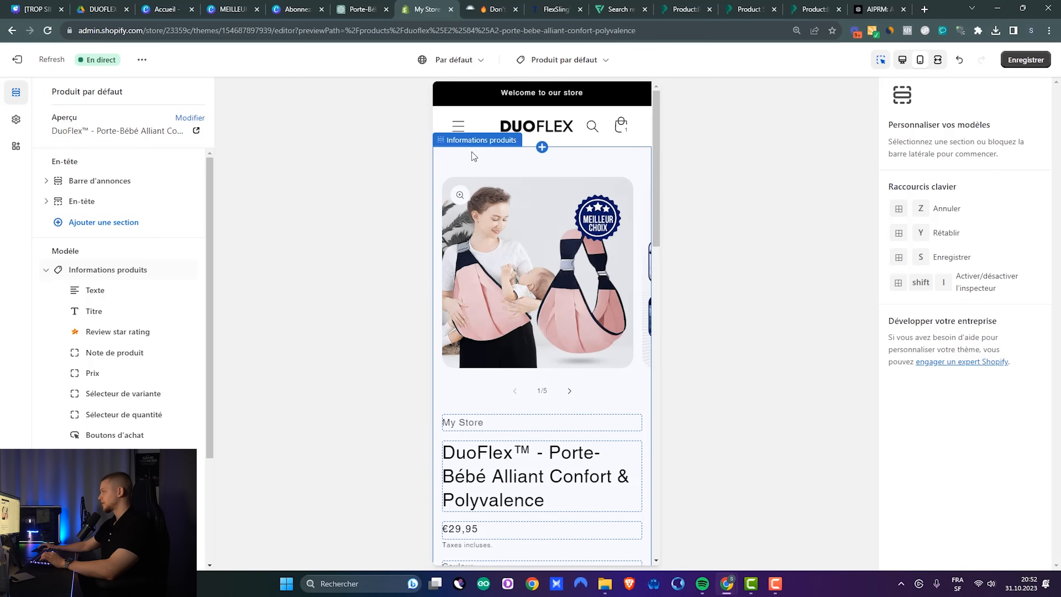
{"action": "scroll", "coordinate": [473, 368], "scroll_direction": "down", "scroll_amount": 2}
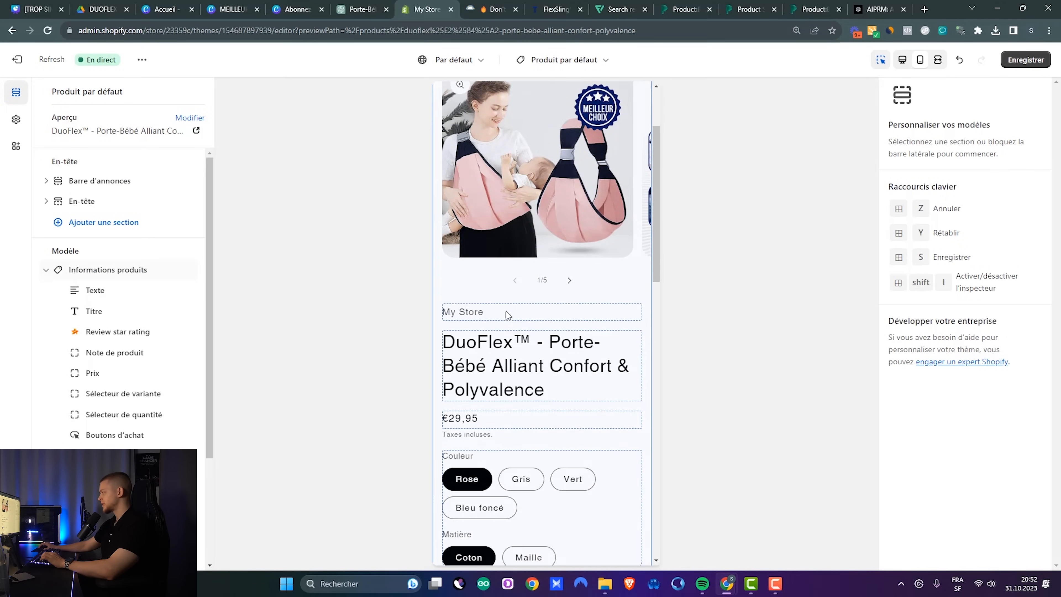
{"action": "left_click", "coordinate": [504, 316]}
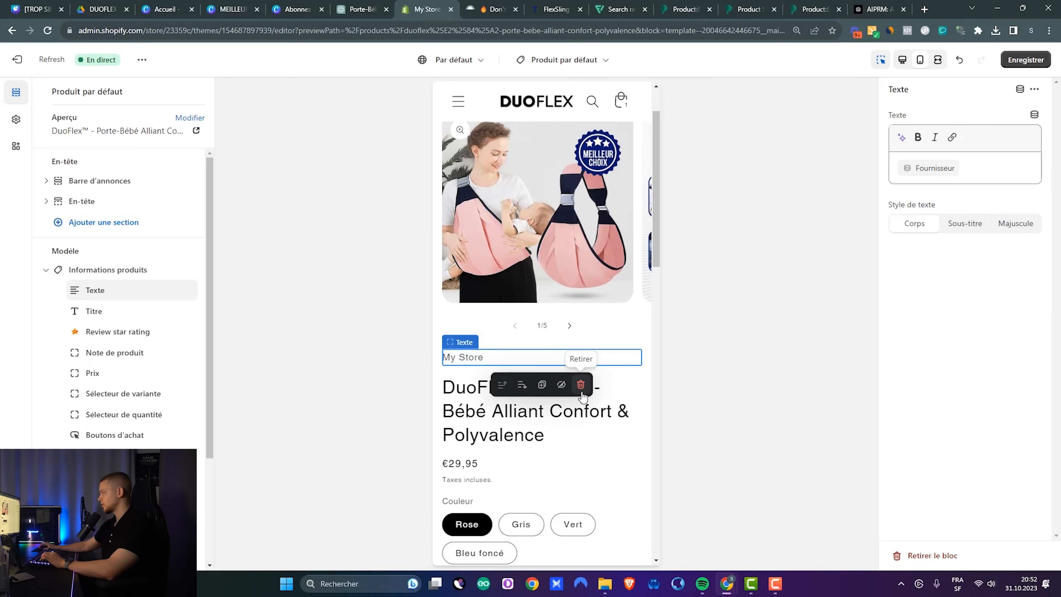
{"action": "left_click", "coordinate": [582, 392]}
Step: Remove the quantity selector block from the product information section
{"action": "scroll", "coordinate": [576, 300], "scroll_direction": "down", "scroll_amount": 5}
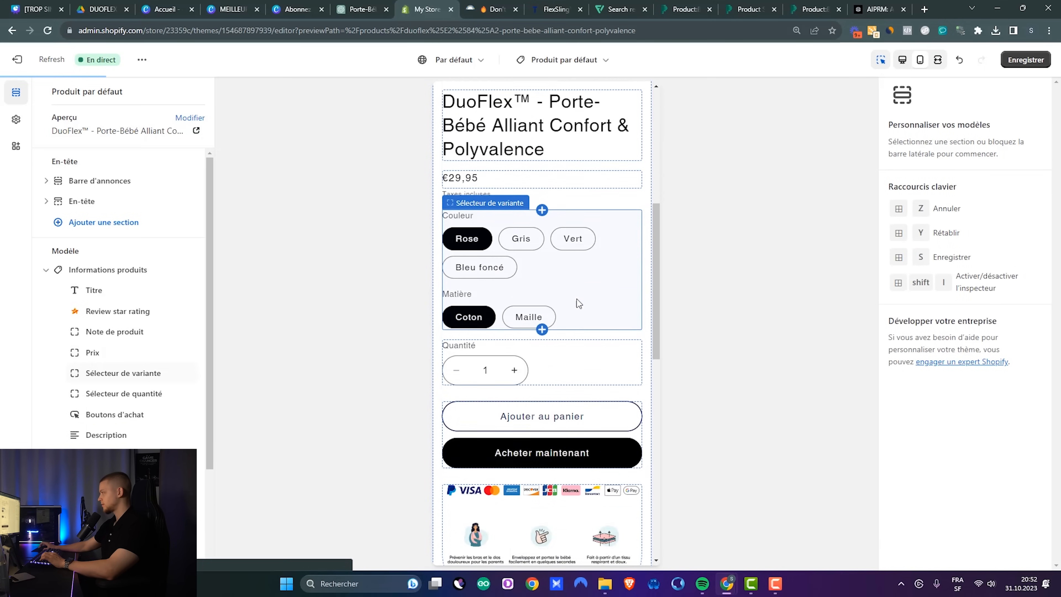
{"action": "scroll", "coordinate": [595, 305], "scroll_direction": "up", "scroll_amount": 1}
{"action": "scroll", "coordinate": [585, 296], "scroll_direction": "down", "scroll_amount": 3}
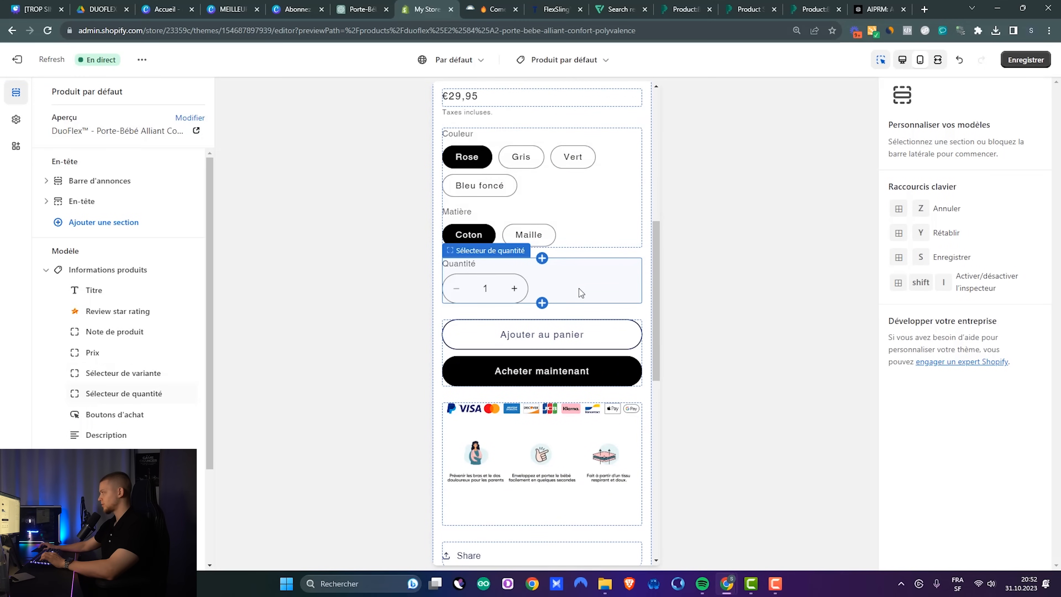
{"action": "left_click", "coordinate": [579, 289]}
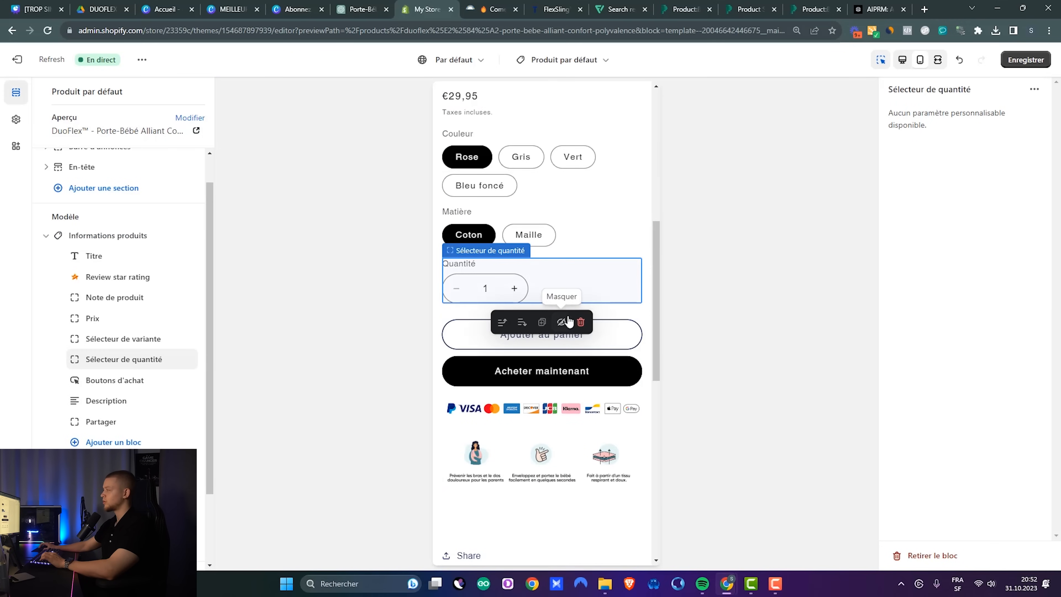
{"action": "left_click", "coordinate": [579, 322]}
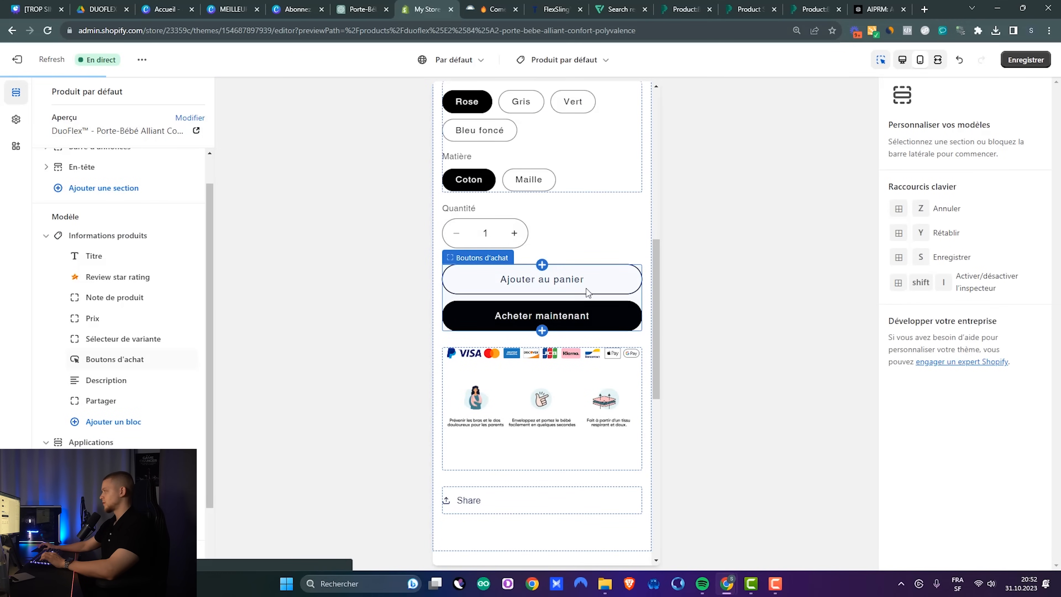
Step: Disable the dynamic checkout buttons and the gift card recipient form in the buy buttons block
{"action": "left_click", "coordinate": [579, 250]}
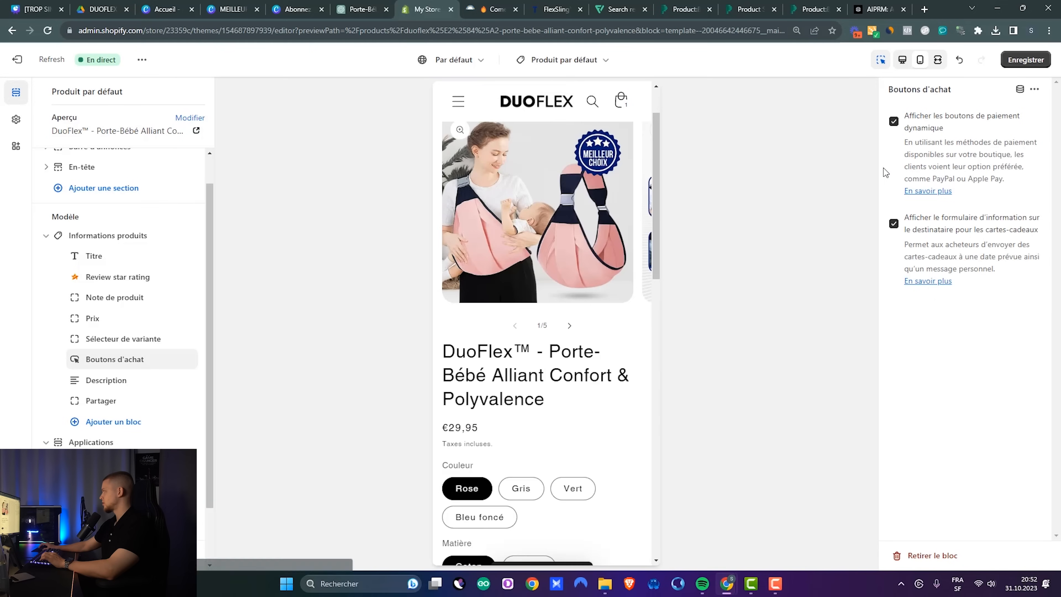
{"action": "left_click", "coordinate": [894, 122]}
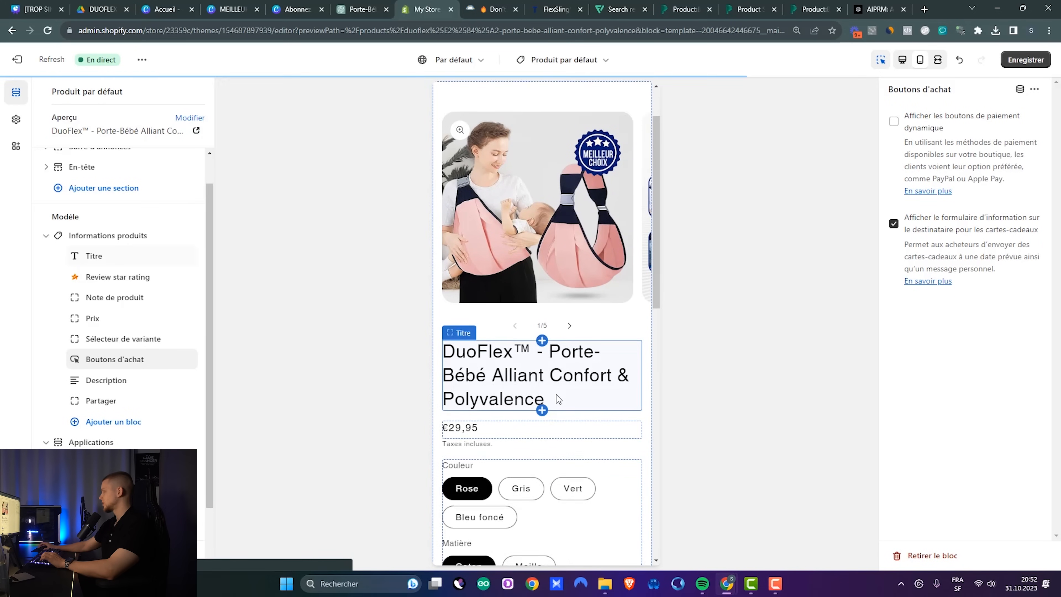
{"action": "left_click", "coordinate": [894, 224]}
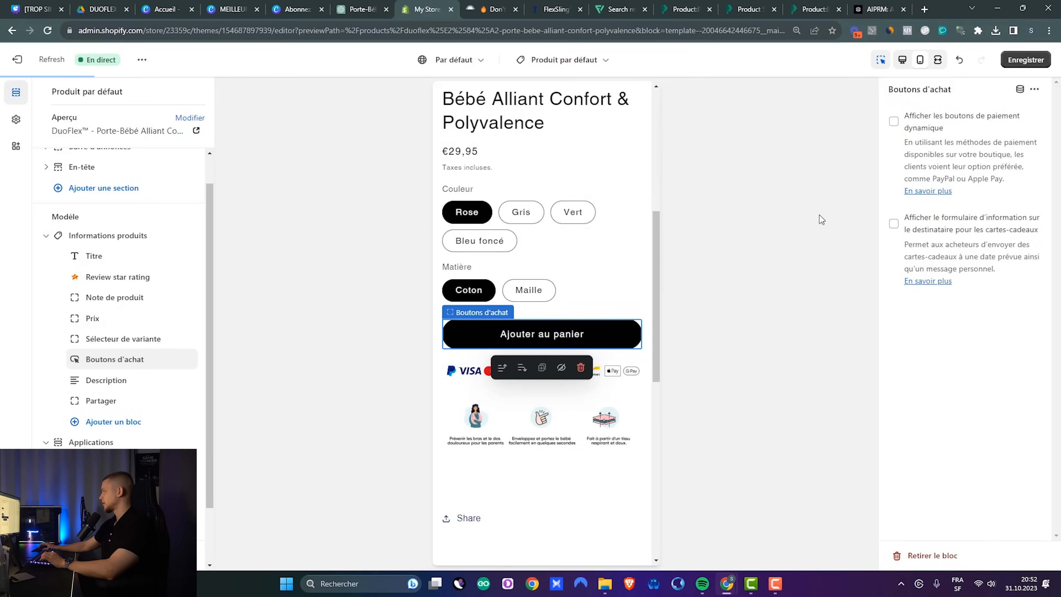
Step: Remove the Share block beneath the product description
{"action": "scroll", "coordinate": [507, 301], "scroll_direction": "down", "scroll_amount": 5}
{"action": "left_click", "coordinate": [508, 300]}
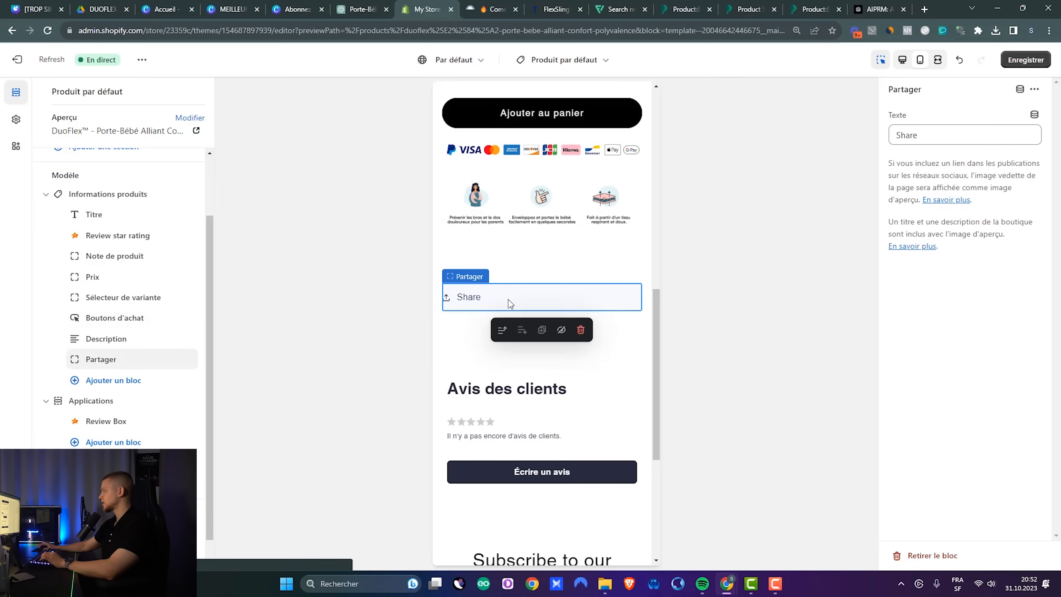
{"action": "left_click", "coordinate": [580, 330]}
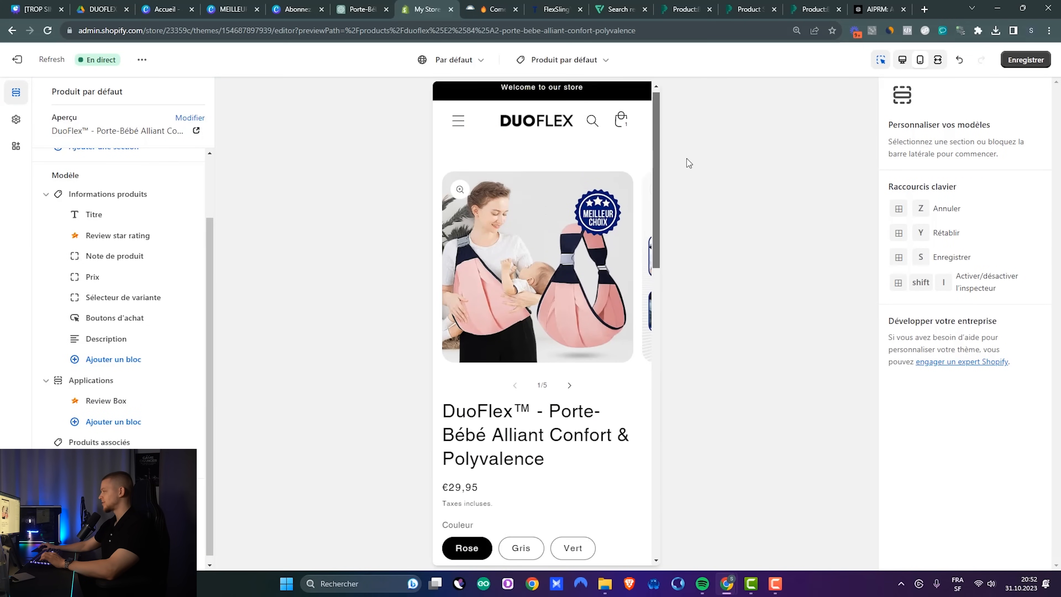
Step: Open the product information section's settings and compare the page's mobile and desktop previews
{"action": "scroll", "coordinate": [495, 328], "scroll_direction": "down", "scroll_amount": 5}
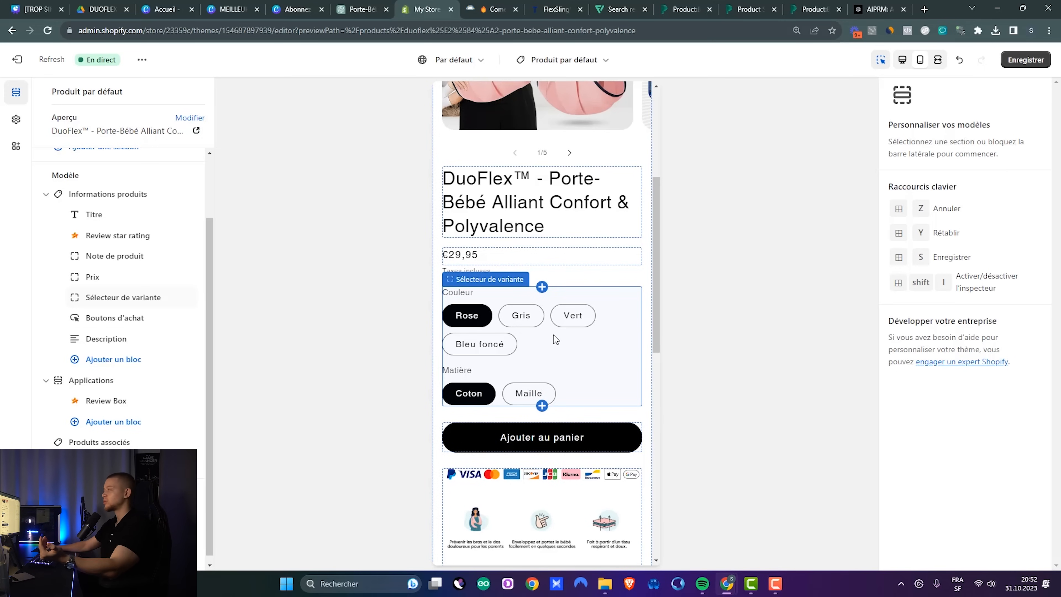
{"action": "left_click", "coordinate": [608, 317]}
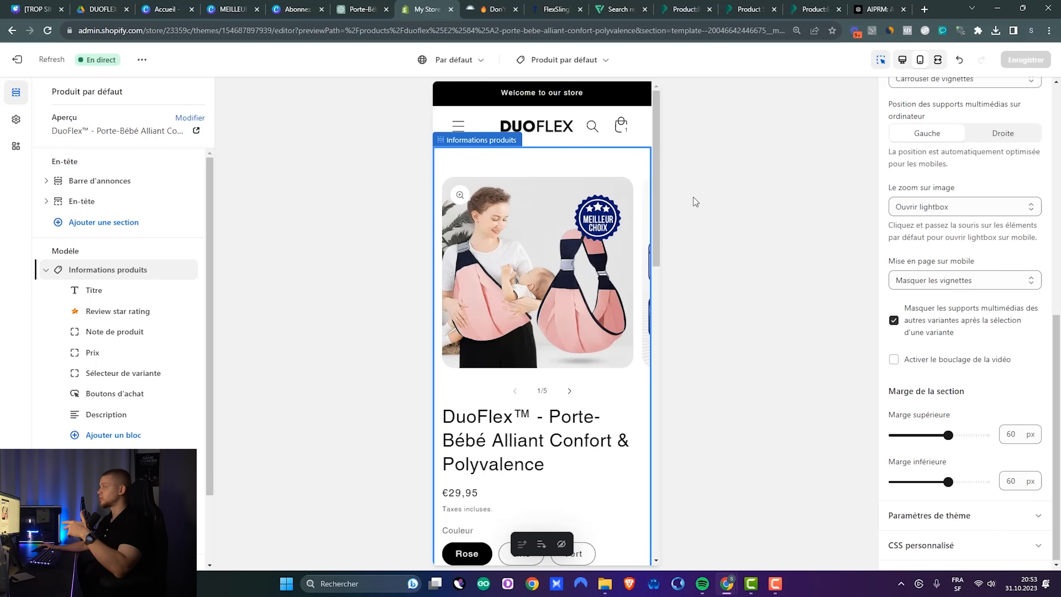
{"action": "left_click", "coordinate": [903, 62]}
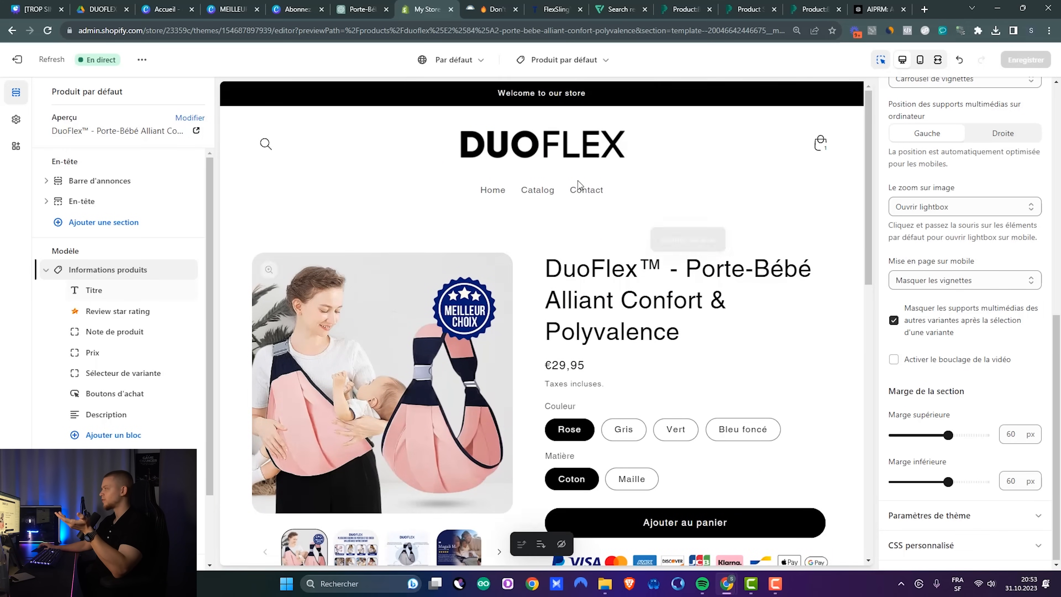
{"action": "left_click", "coordinate": [921, 60]}
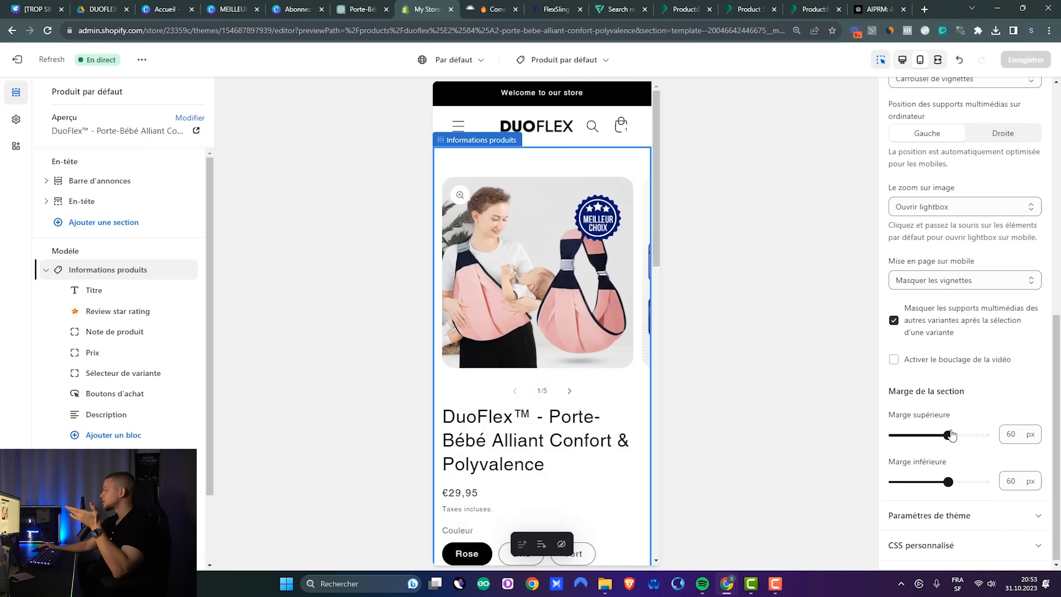
Step: Set the product information section's top margin to 4 px
{"action": "left_click_drag", "start_coordinate": [941, 438], "coordinate": [896, 435]}
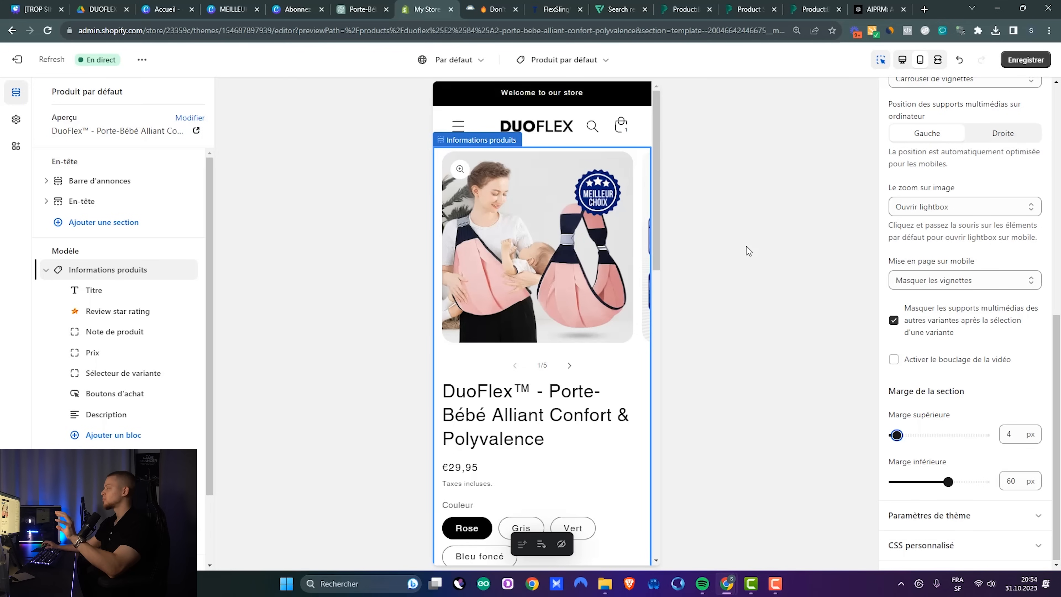
{"action": "scroll", "coordinate": [600, 330], "scroll_direction": "down", "scroll_amount": 10}
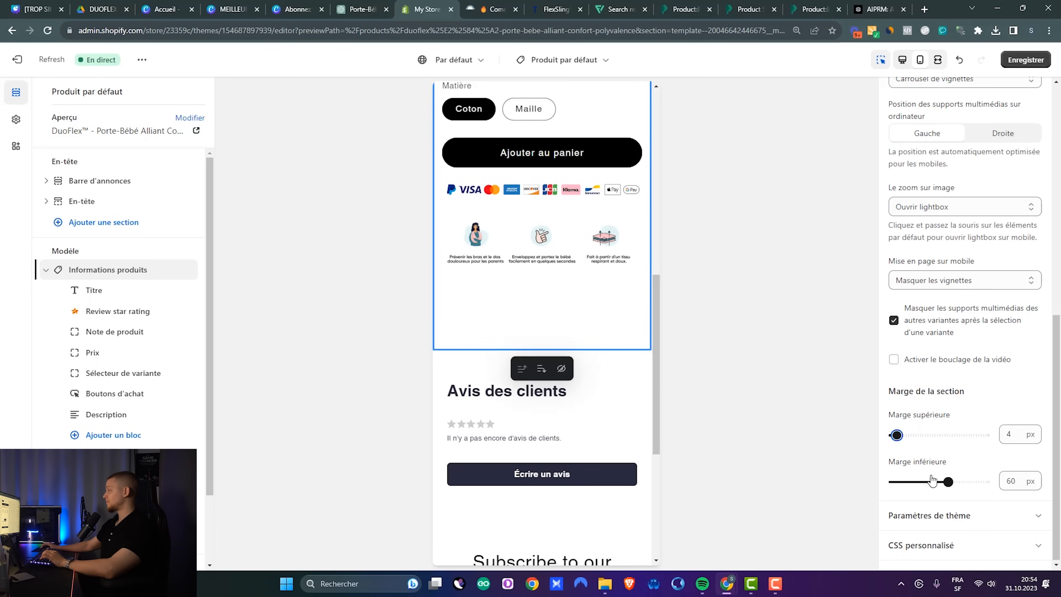
Step: Set the bottom margin of the product information section to 4 px
{"action": "left_click_drag", "start_coordinate": [950, 483], "coordinate": [896, 481]}
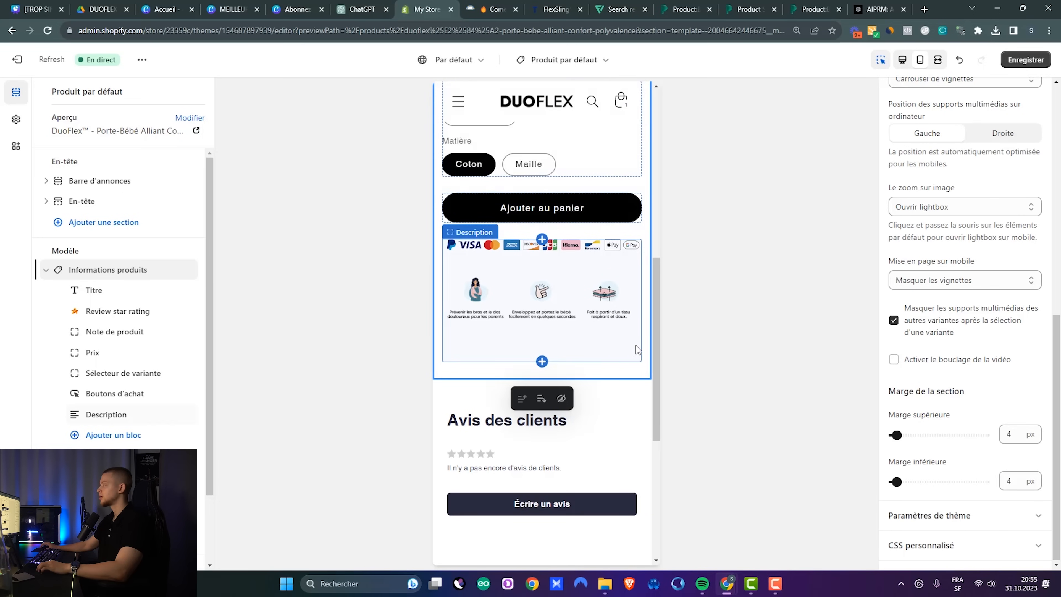
Step: Switch to ChatGPT with GPT-4 and hide the chat history sidebar
{"action": "left_click", "coordinate": [361, 12]}
{"action": "left_click", "coordinate": [128, 61]}
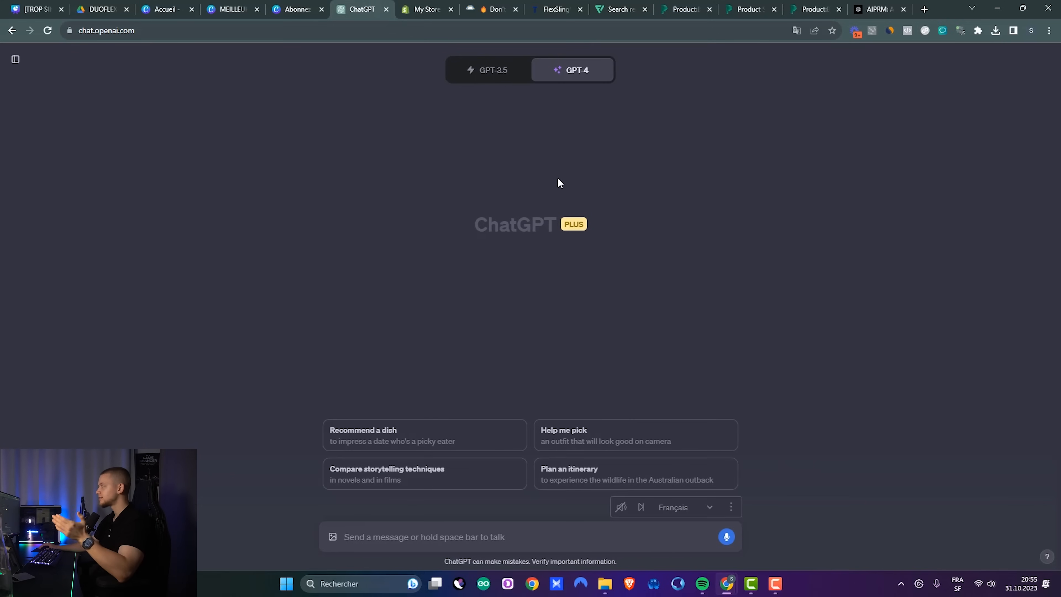
{"action": "key", "text": "ctrl+plus"}
{"action": "mouse_move", "coordinate": [564, 85]}
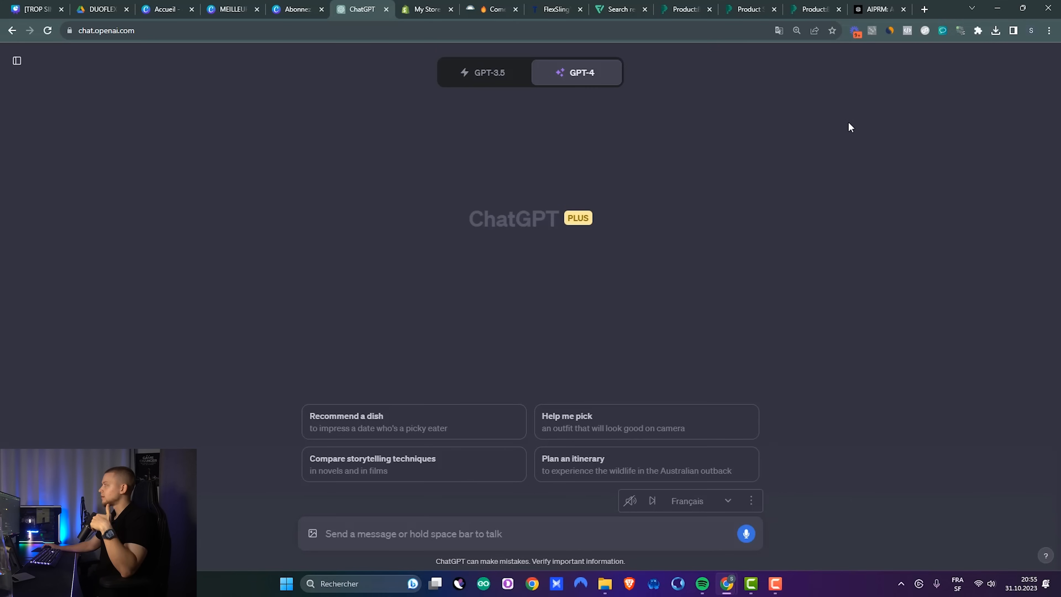
Step: Go to the AIPRM website and start installing its free Chrome extension for ChatGPT
{"action": "left_click", "coordinate": [877, 12]}
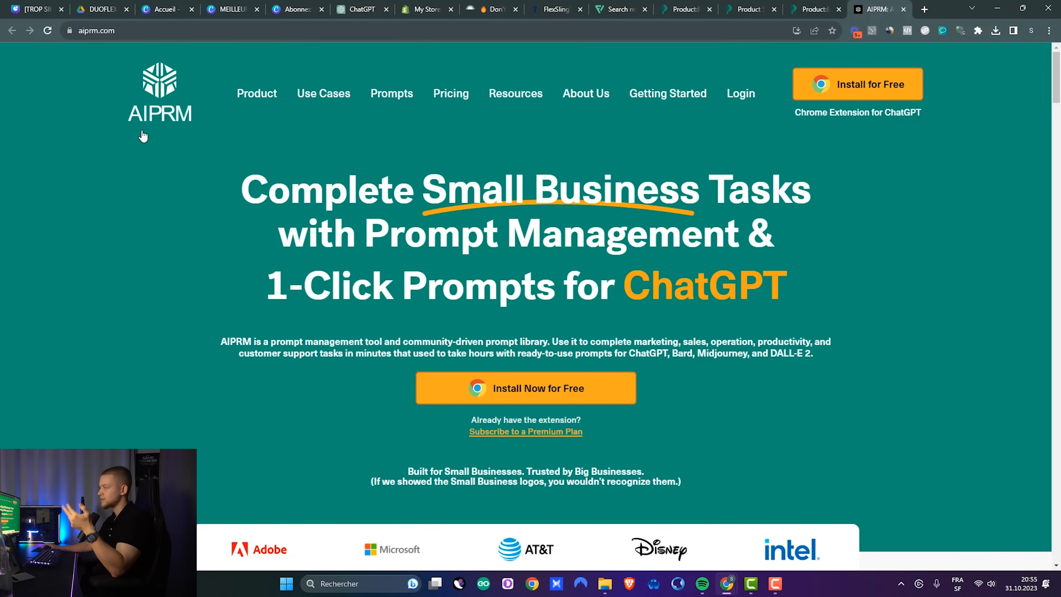
{"action": "scroll", "coordinate": [346, 229], "scroll_direction": "down", "scroll_amount": 1}
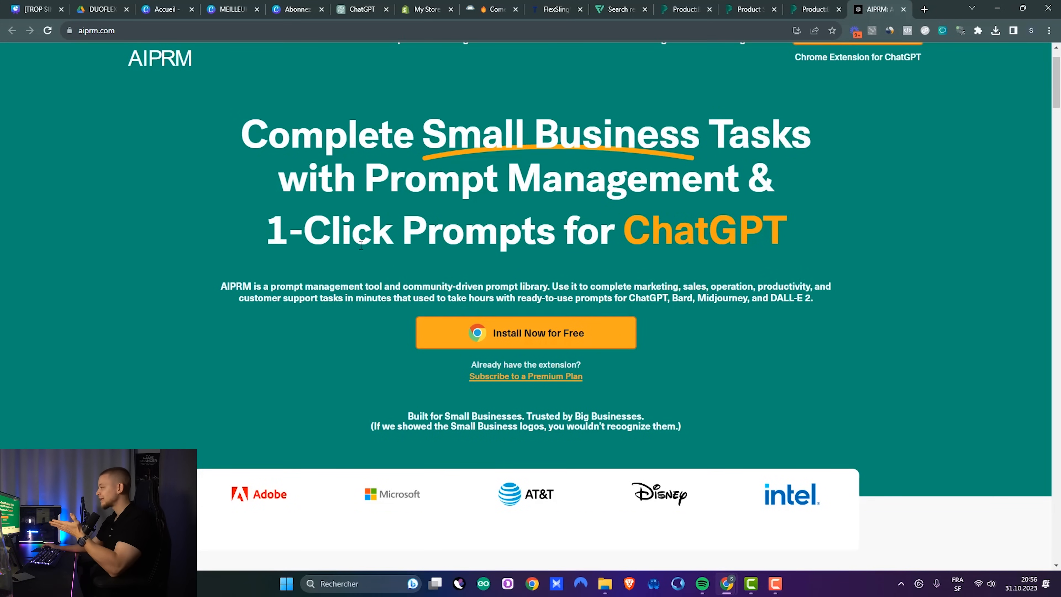
{"action": "scroll", "coordinate": [362, 263], "scroll_direction": "up", "scroll_amount": 1}
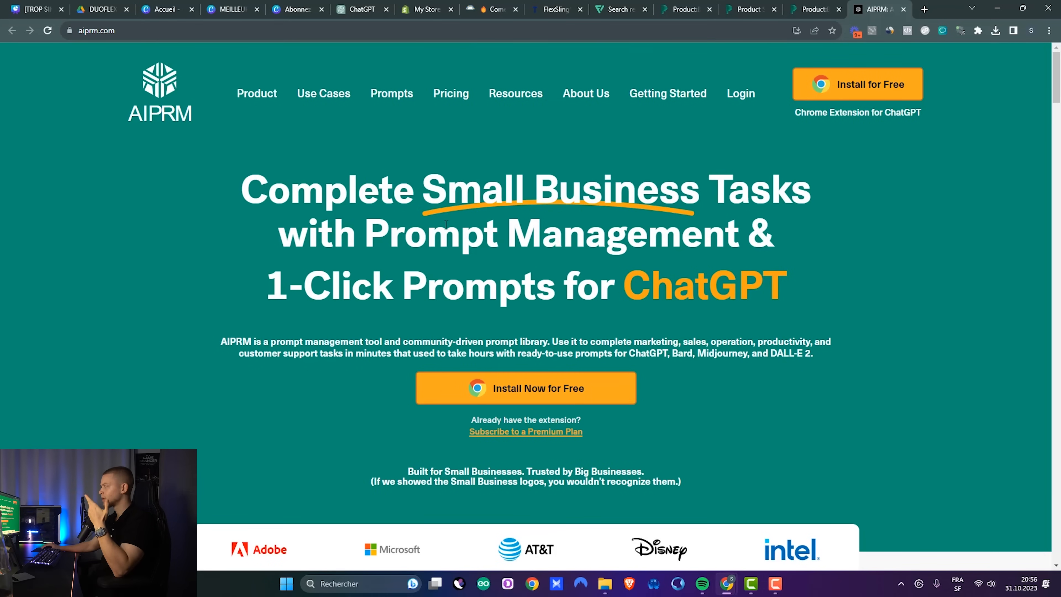
{"action": "left_click", "coordinate": [498, 399]}
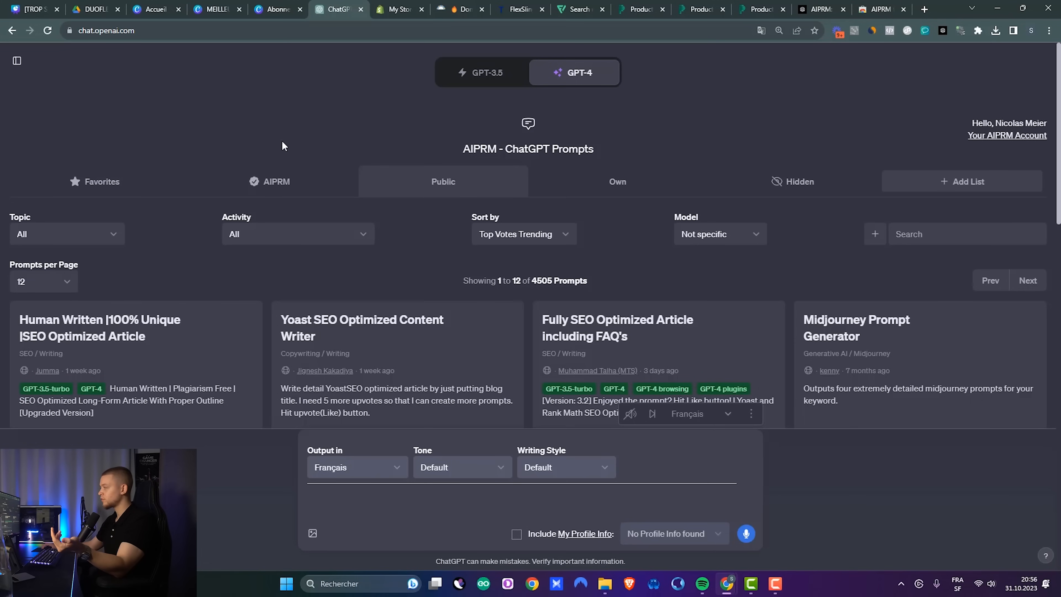
Step: Open ChatGPT in a new tab through the AIPRM extension and look over the public prompts
{"action": "left_click", "coordinate": [938, 32]}
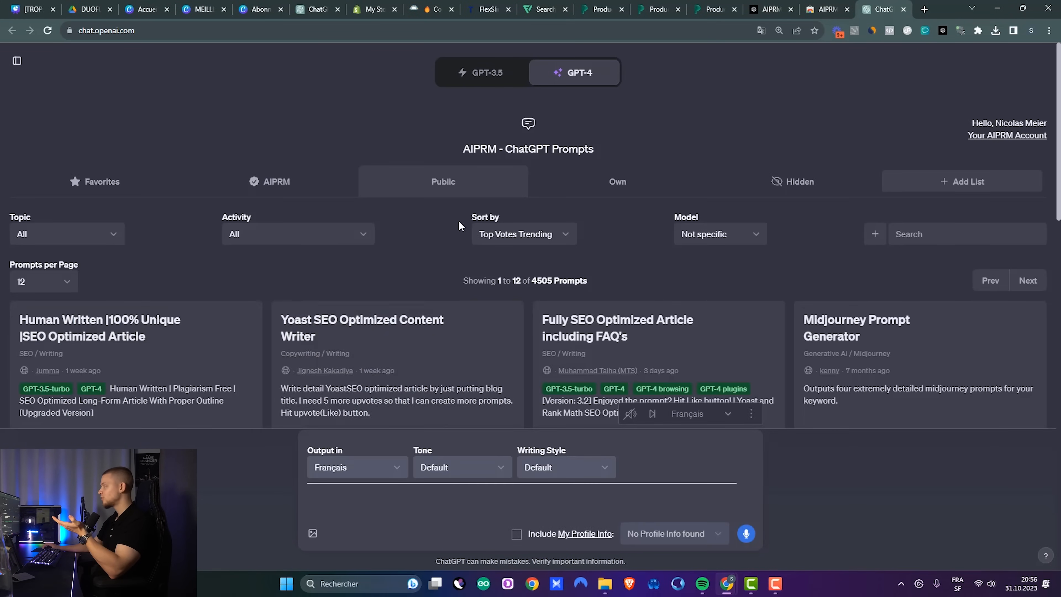
{"action": "key", "text": "ctrl+minus"}
{"action": "key", "text": "ctrl+minus"}
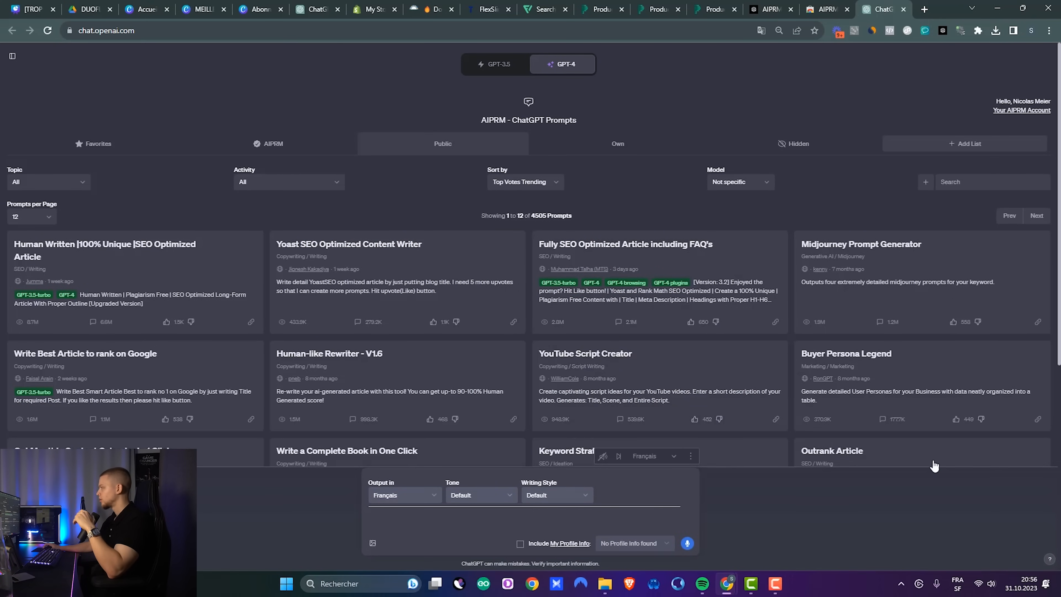
{"action": "scroll", "coordinate": [881, 384], "scroll_direction": "down", "scroll_amount": 3}
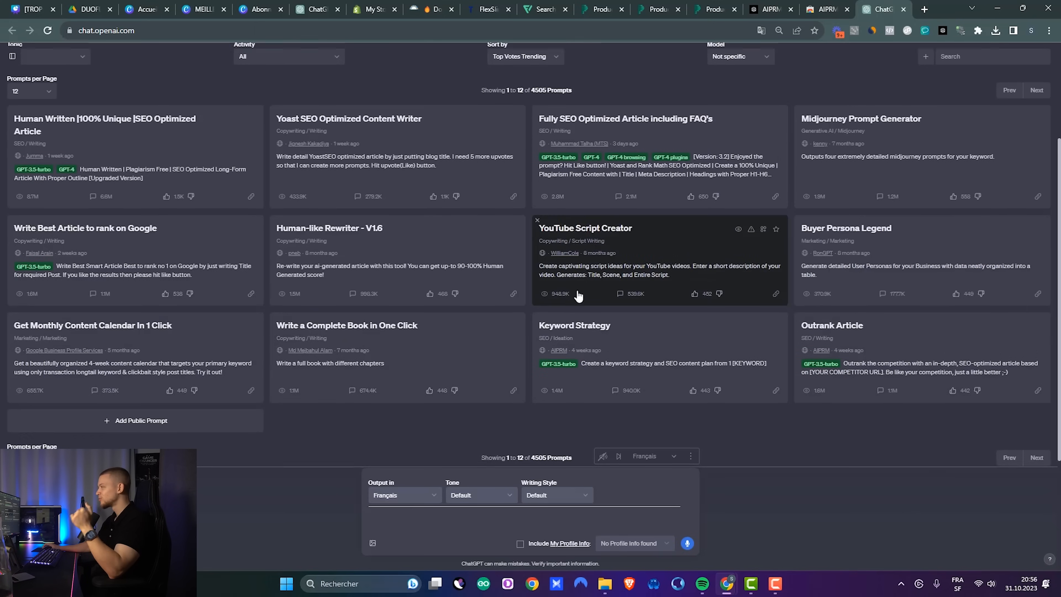
{"action": "scroll", "coordinate": [626, 268], "scroll_direction": "up", "scroll_amount": 3}
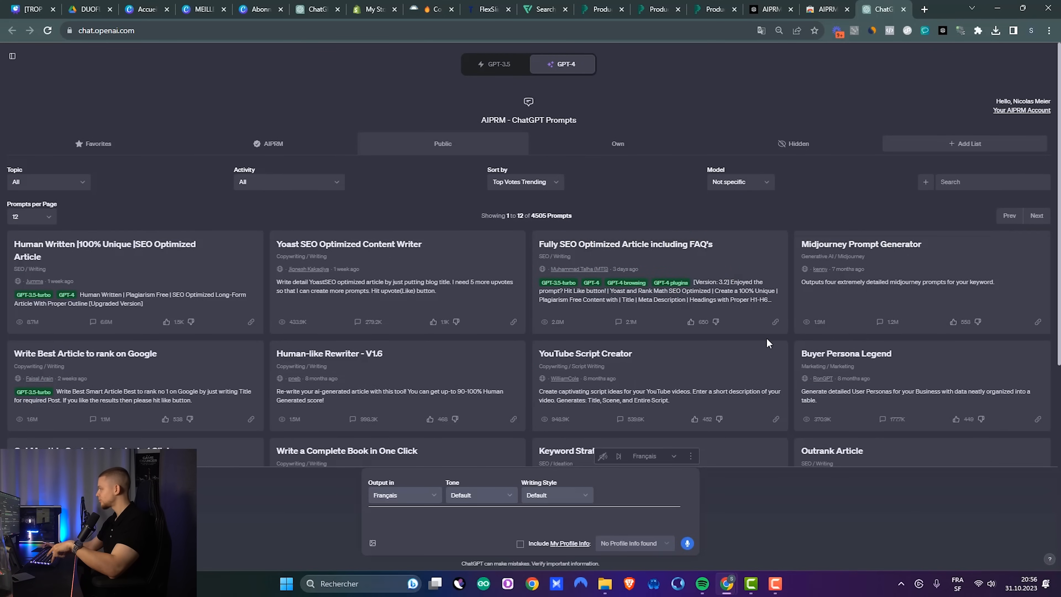
{"action": "key", "text": "ctrl+plus"}
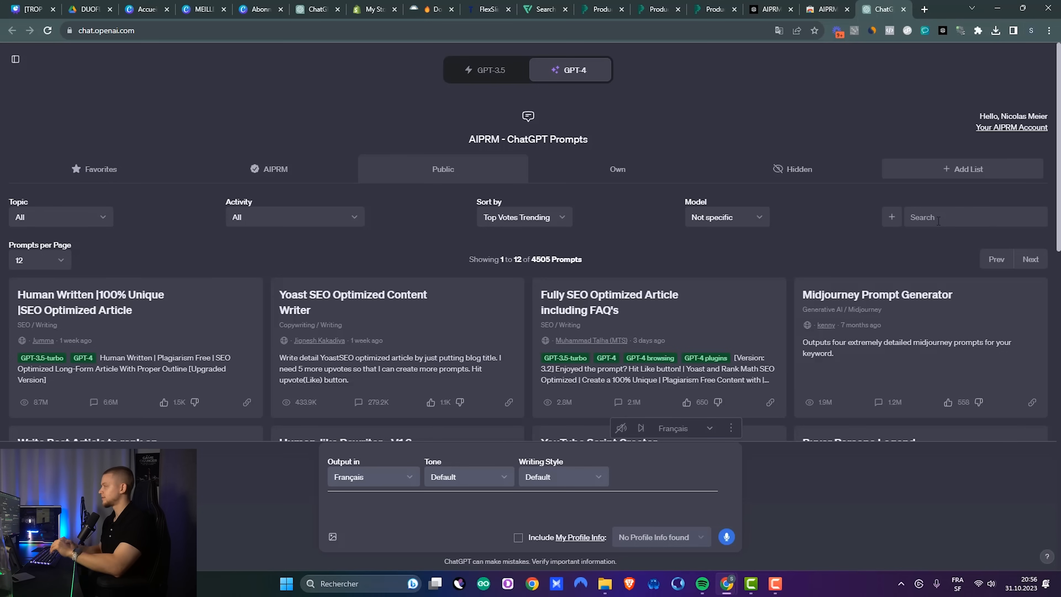
Step: Search the public AIPRM prompts for "ecommerce" and look through the matching prompts
{"action": "left_click", "coordinate": [924, 209]}
{"action": "type", "text": "ecommerce"}
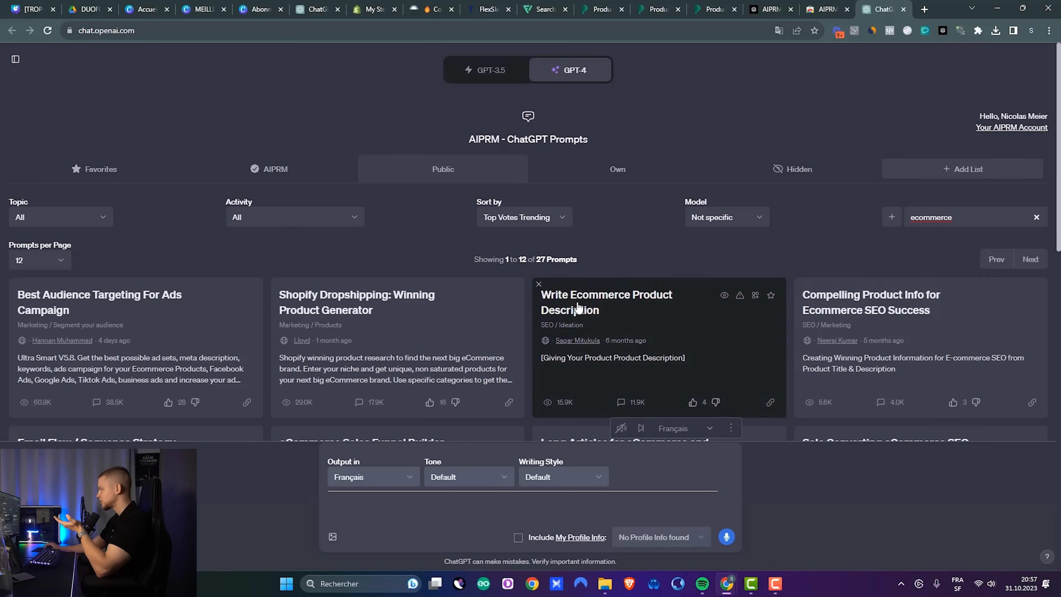
{"action": "scroll", "coordinate": [656, 311], "scroll_direction": "down", "scroll_amount": 2}
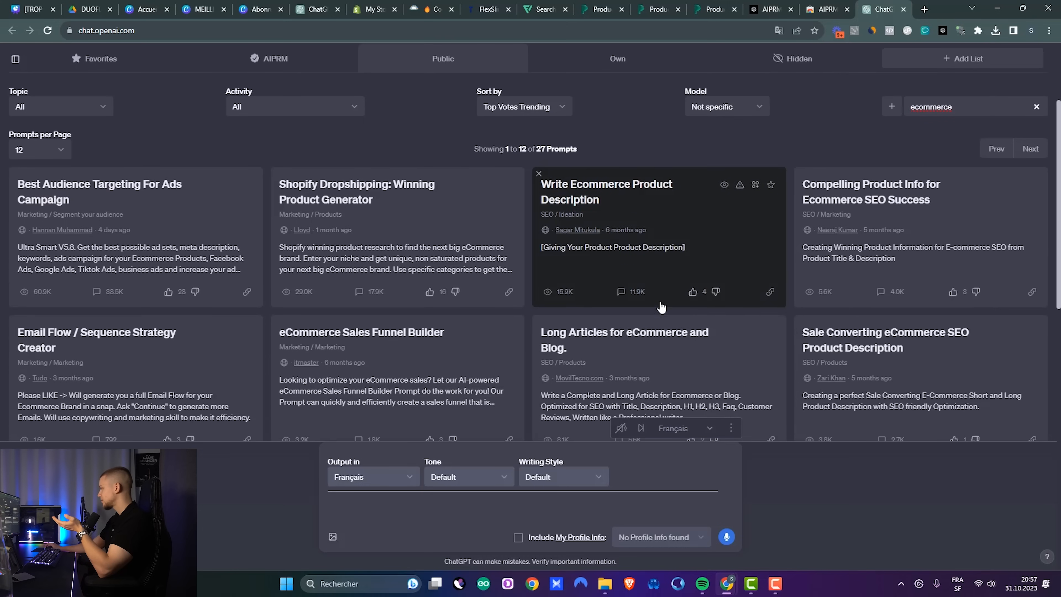
{"action": "scroll", "coordinate": [661, 307], "scroll_direction": "down", "scroll_amount": 1}
{"action": "scroll", "coordinate": [362, 297], "scroll_direction": "down", "scroll_amount": 1}
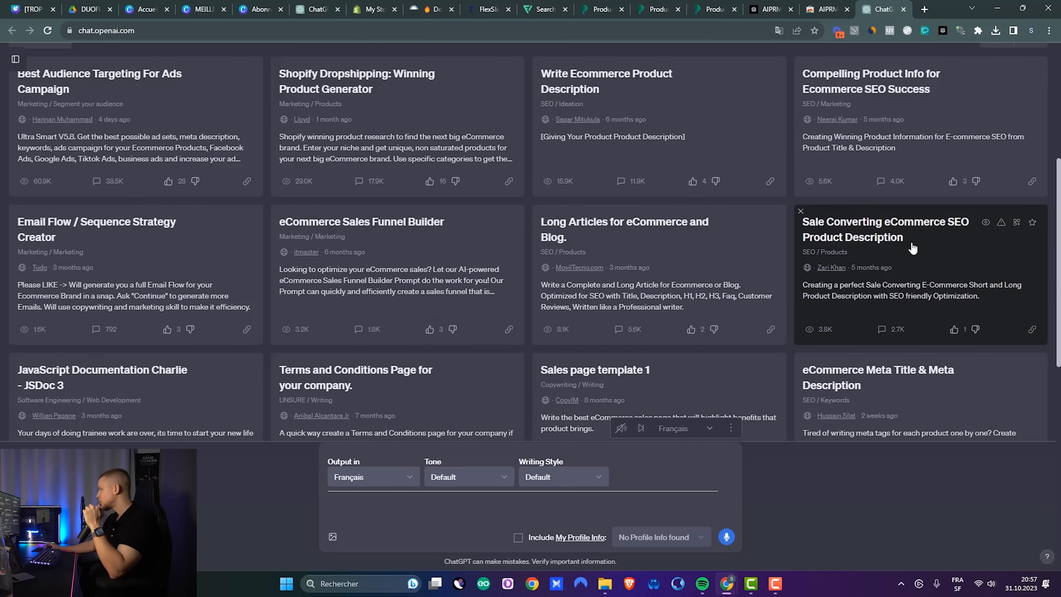
{"action": "scroll", "coordinate": [913, 248], "scroll_direction": "up", "scroll_amount": 4}
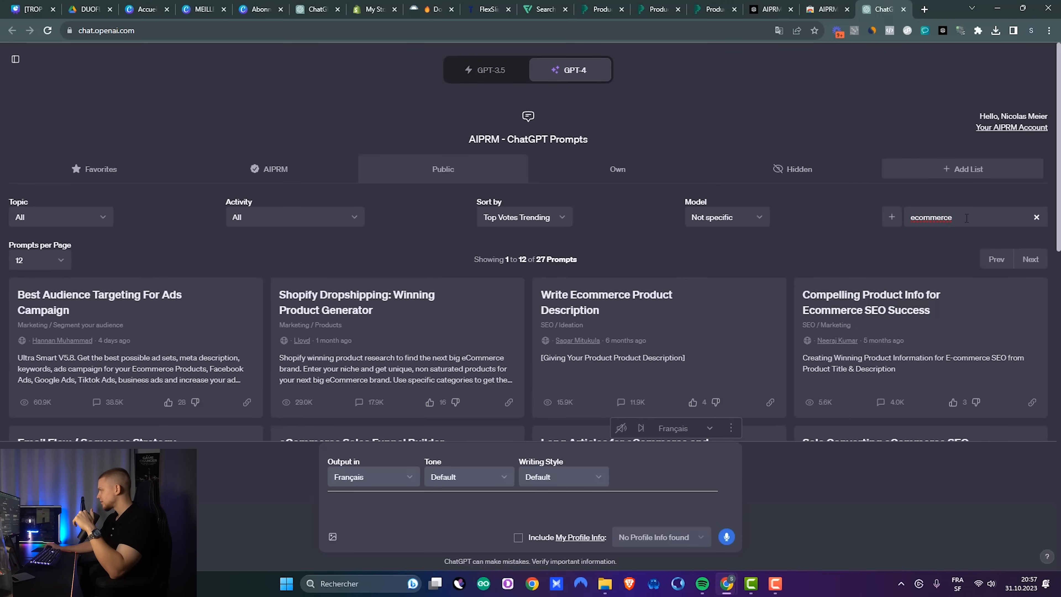
Step: Search the public prompts for "conversion" and select the prompt "Product Description Optimized for Conversions"
{"action": "type", "text": "conv"}
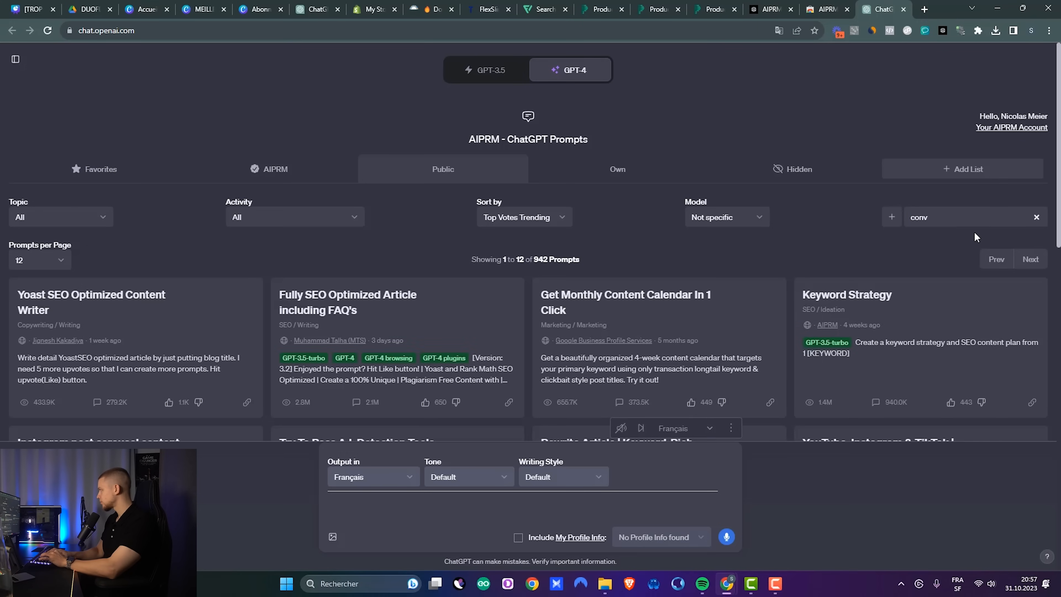
{"action": "type", "text": "ersion"}
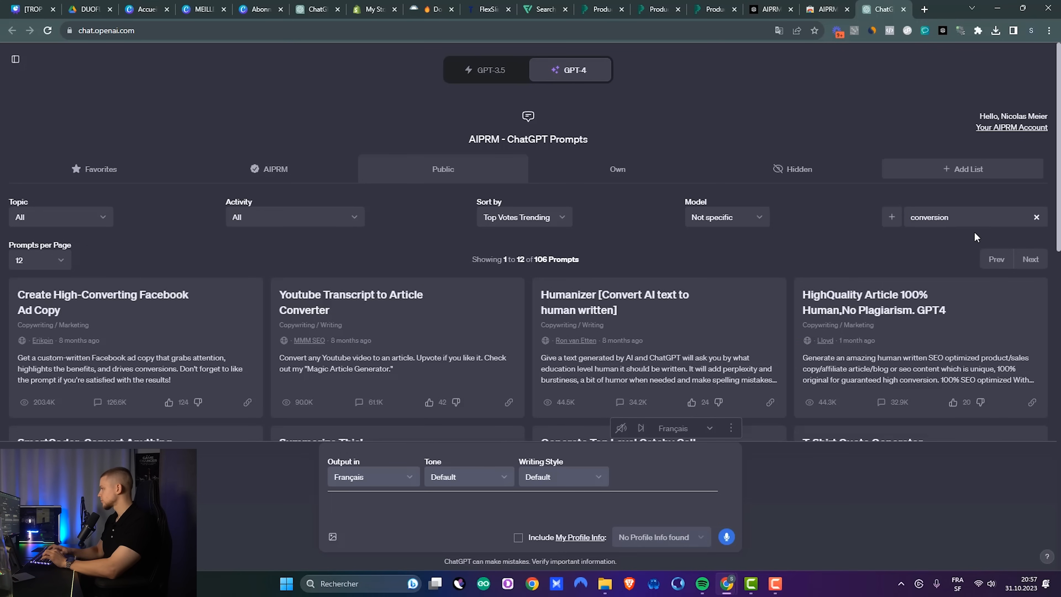
{"action": "scroll", "coordinate": [590, 227], "scroll_direction": "down", "scroll_amount": 3}
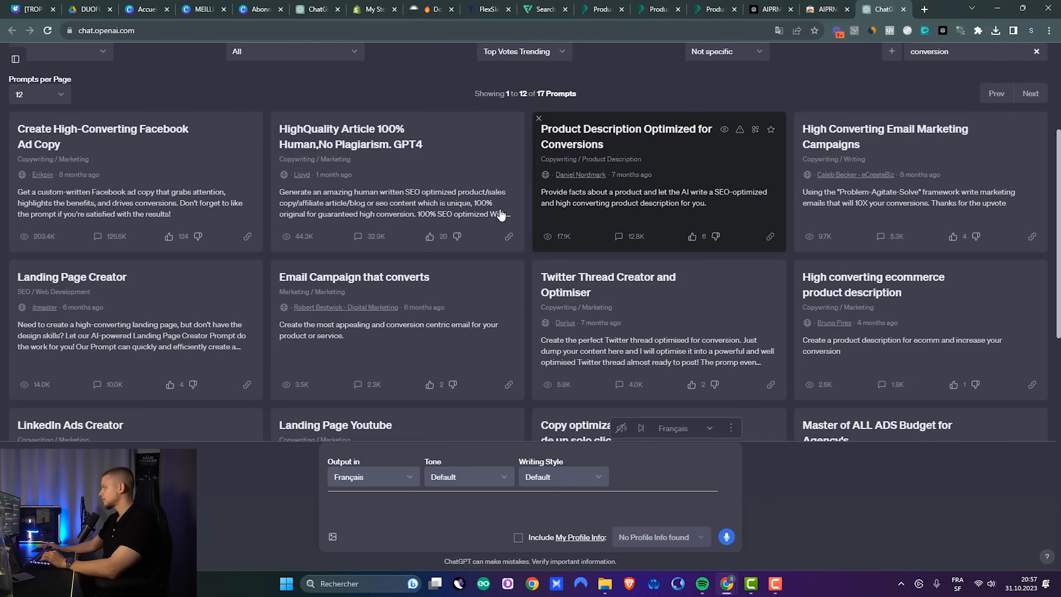
{"action": "scroll", "coordinate": [577, 211], "scroll_direction": "up", "scroll_amount": 1}
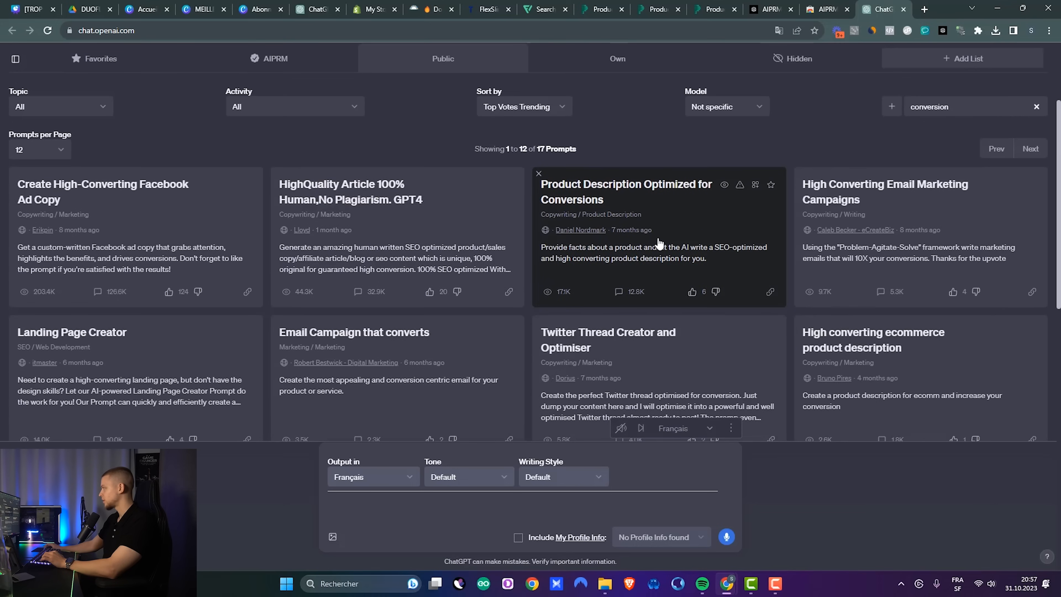
{"action": "scroll", "coordinate": [655, 244], "scroll_direction": "up", "scroll_amount": 1}
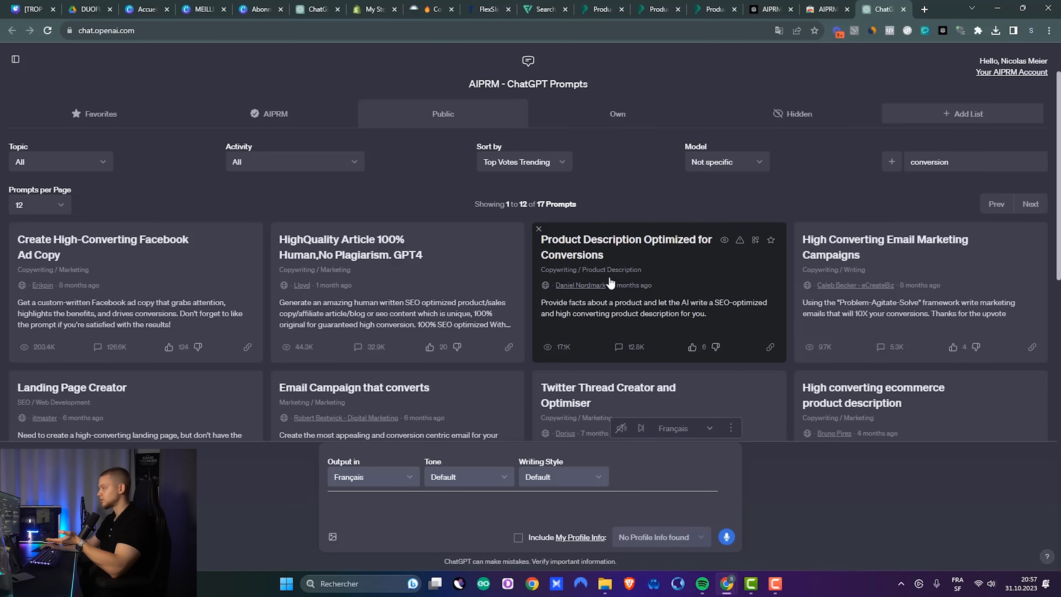
{"action": "left_click", "coordinate": [609, 288]}
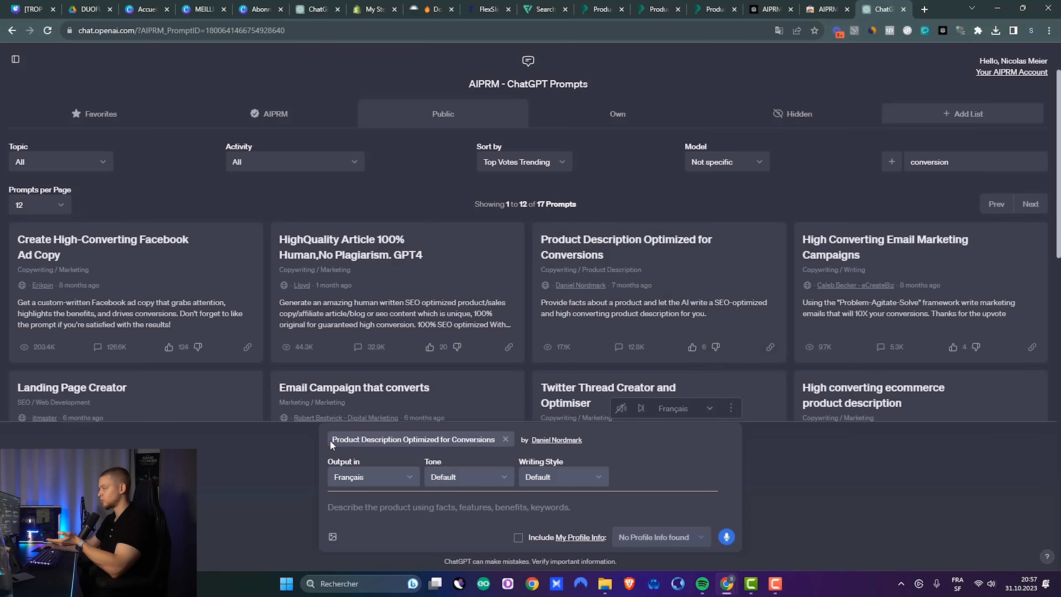
Step: Choose Français as the output language of the selected prompt
{"action": "left_click_drag", "start_coordinate": [334, 439], "coordinate": [505, 448]}
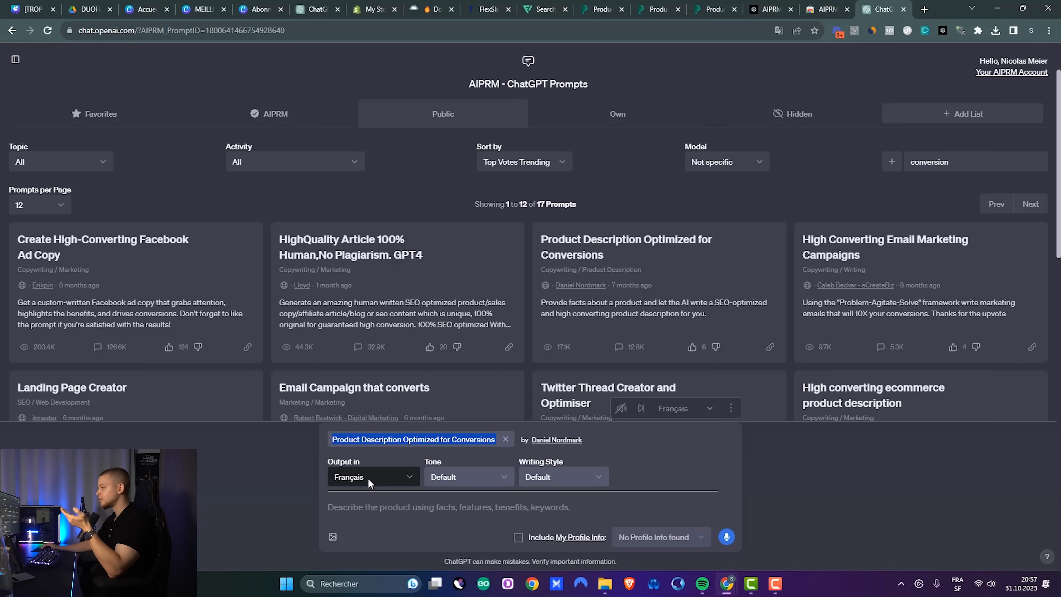
{"action": "left_click", "coordinate": [355, 476]}
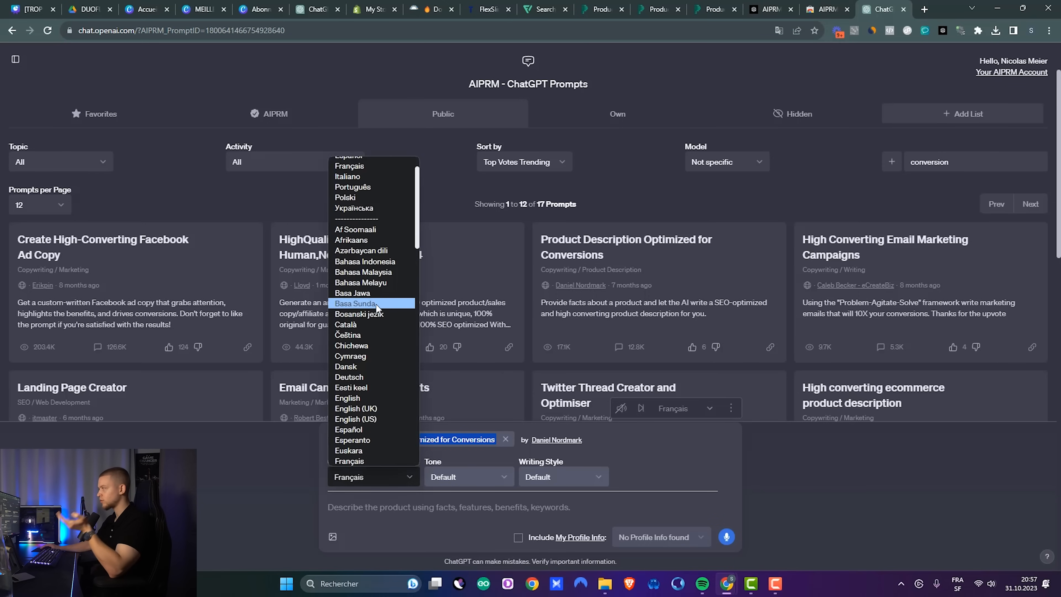
{"action": "scroll", "coordinate": [379, 271], "scroll_direction": "up", "scroll_amount": 5}
{"action": "scroll", "coordinate": [379, 271], "scroll_direction": "up", "scroll_amount": 1}
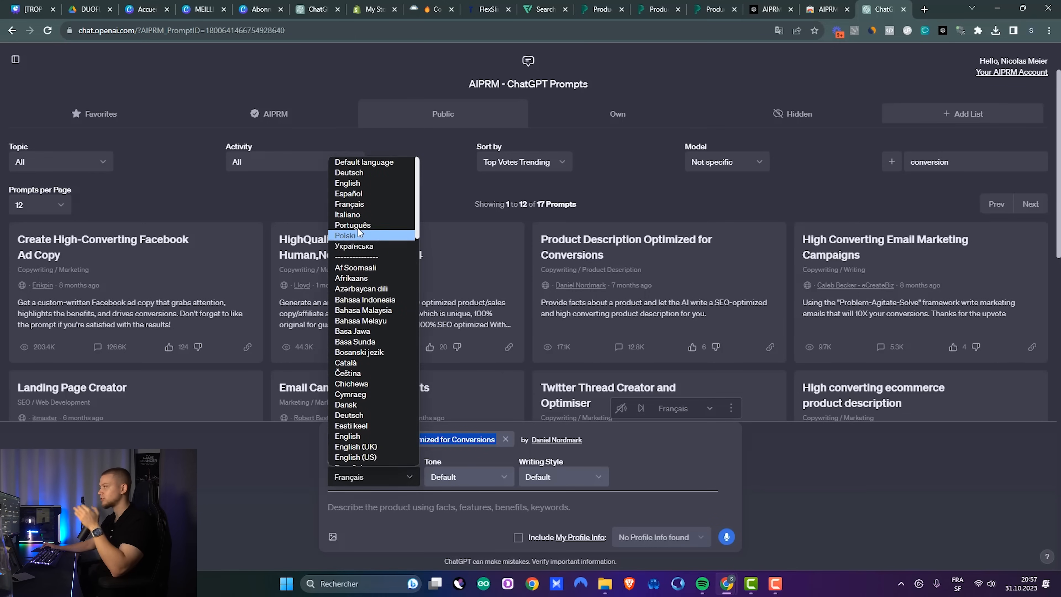
{"action": "left_click", "coordinate": [362, 205]}
Step: Choose Default for both the tone and the writing style, and place the cursor in the product description field
{"action": "left_click", "coordinate": [476, 478]}
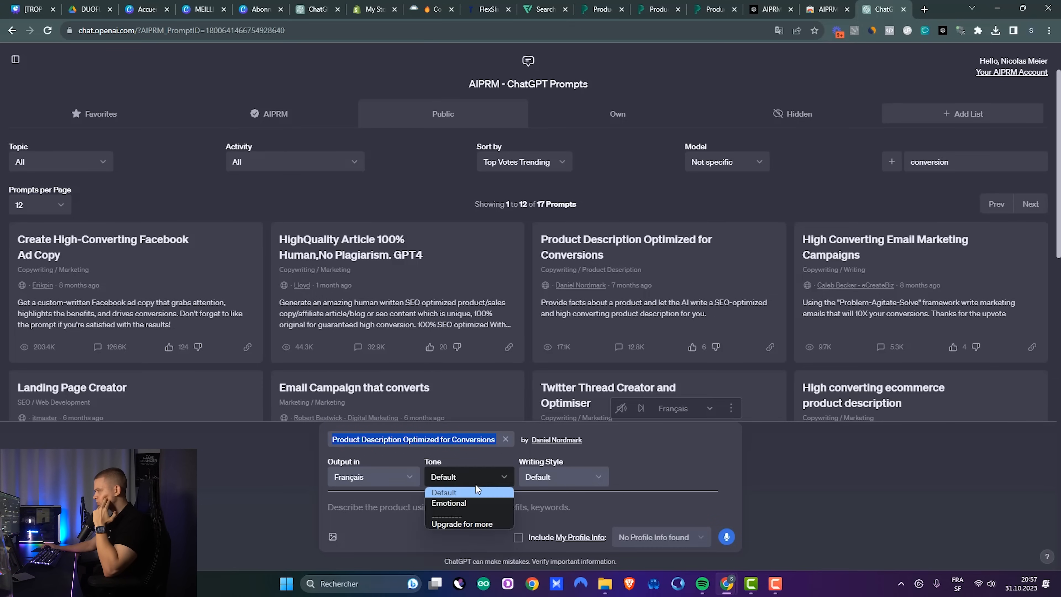
{"action": "left_click", "coordinate": [458, 493]}
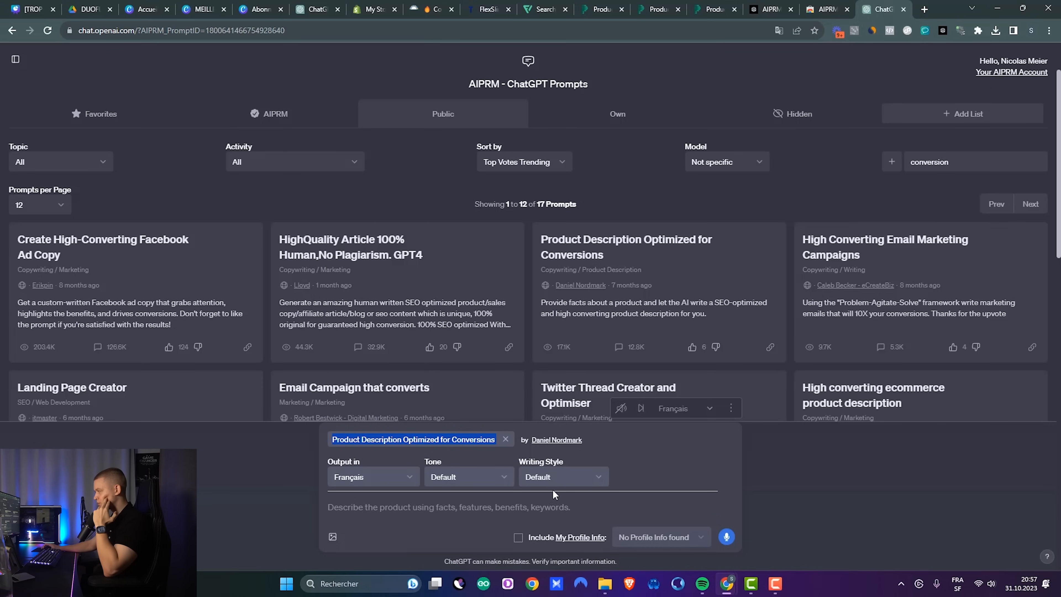
{"action": "left_click", "coordinate": [576, 478]}
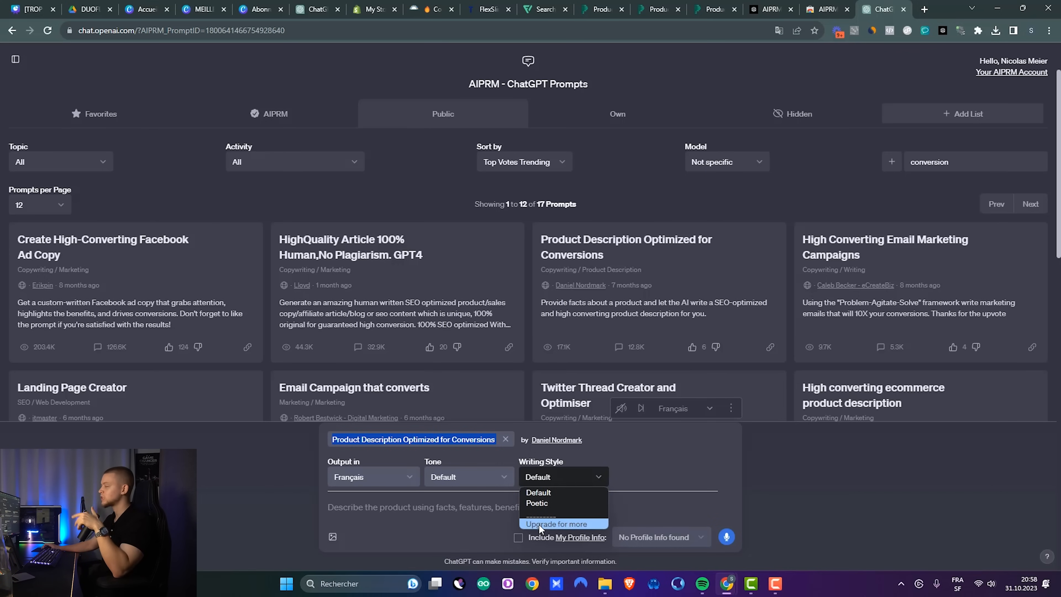
{"action": "left_click", "coordinate": [543, 492]}
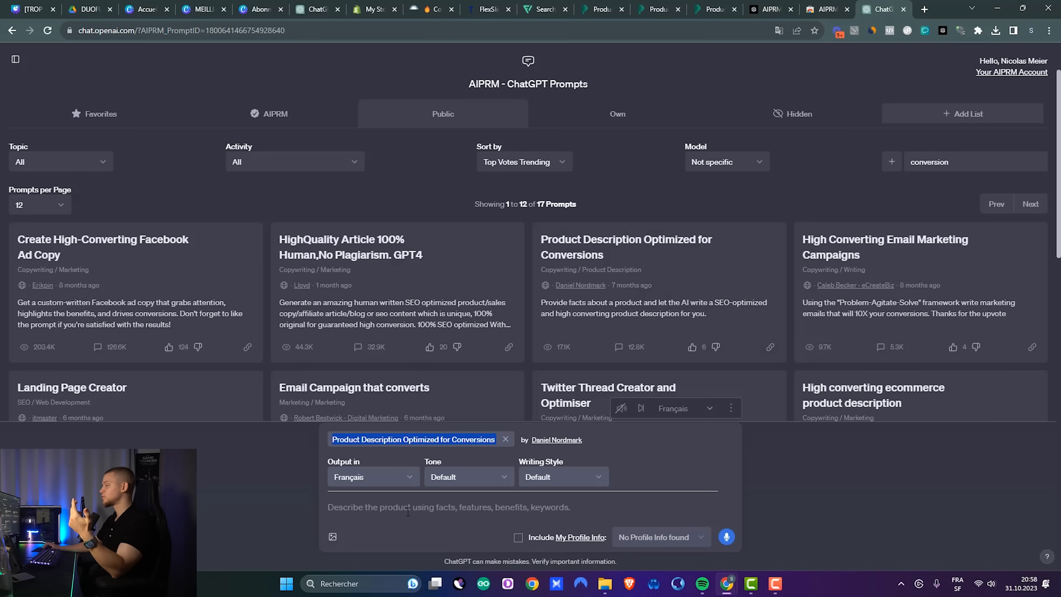
{"action": "left_click", "coordinate": [365, 526]}
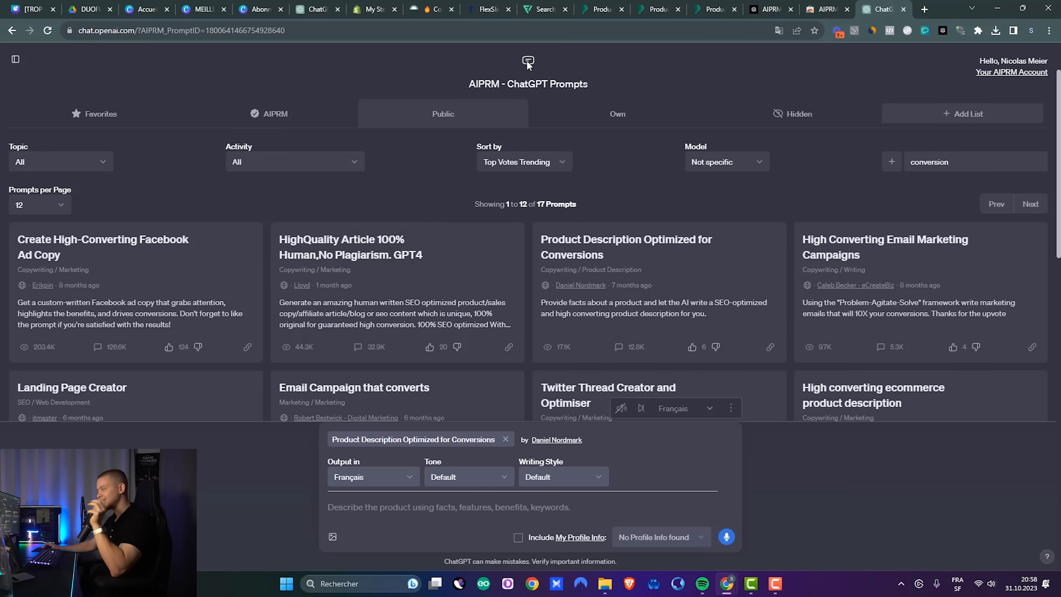
Step: Look at the benefits and options on Trip Bliss's FlexSling product page
{"action": "left_click", "coordinate": [486, 8]}
{"action": "scroll", "coordinate": [648, 351], "scroll_direction": "down", "scroll_amount": 3}
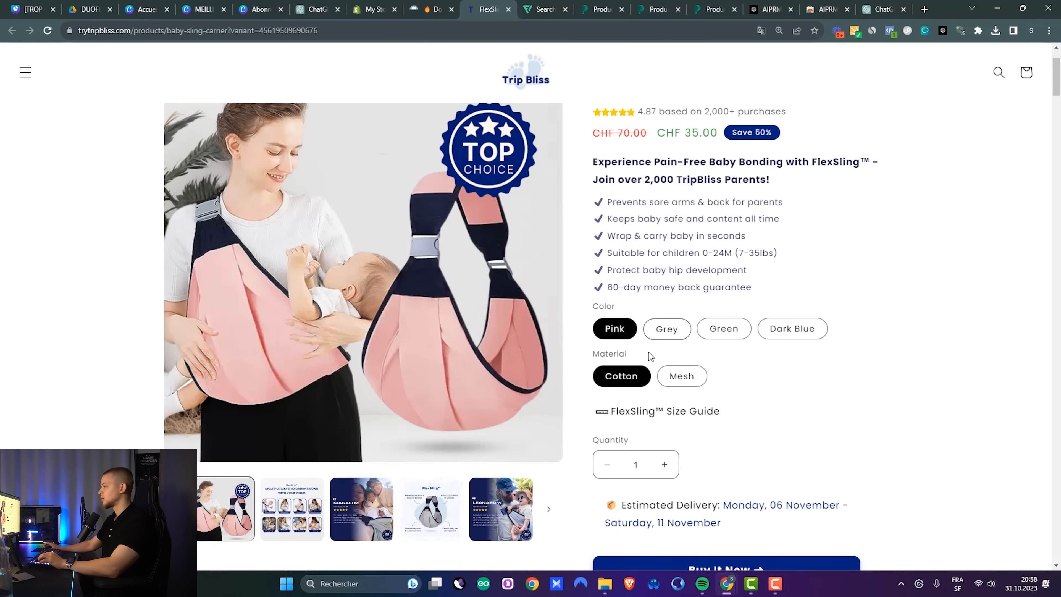
{"action": "scroll", "coordinate": [648, 352], "scroll_direction": "up", "scroll_amount": 3}
Step: On BloomingBabies' BubSling product page, go back through the gallery to the image with several carrying positions and capture it as a screenshot
{"action": "left_click", "coordinate": [432, 9]}
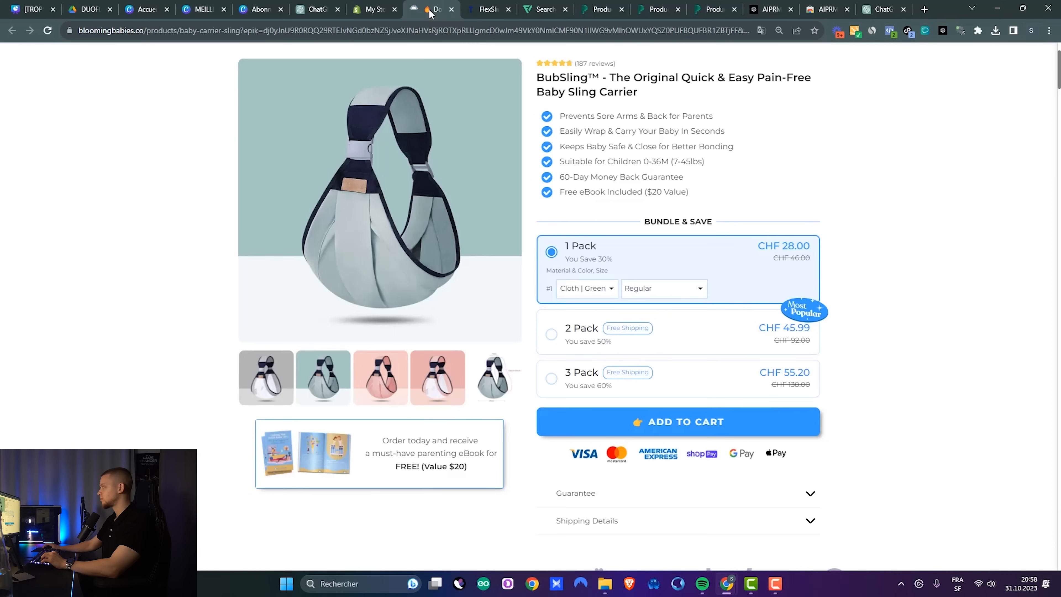
{"action": "scroll", "coordinate": [604, 327], "scroll_direction": "up", "scroll_amount": 1}
{"action": "left_click", "coordinate": [247, 433]}
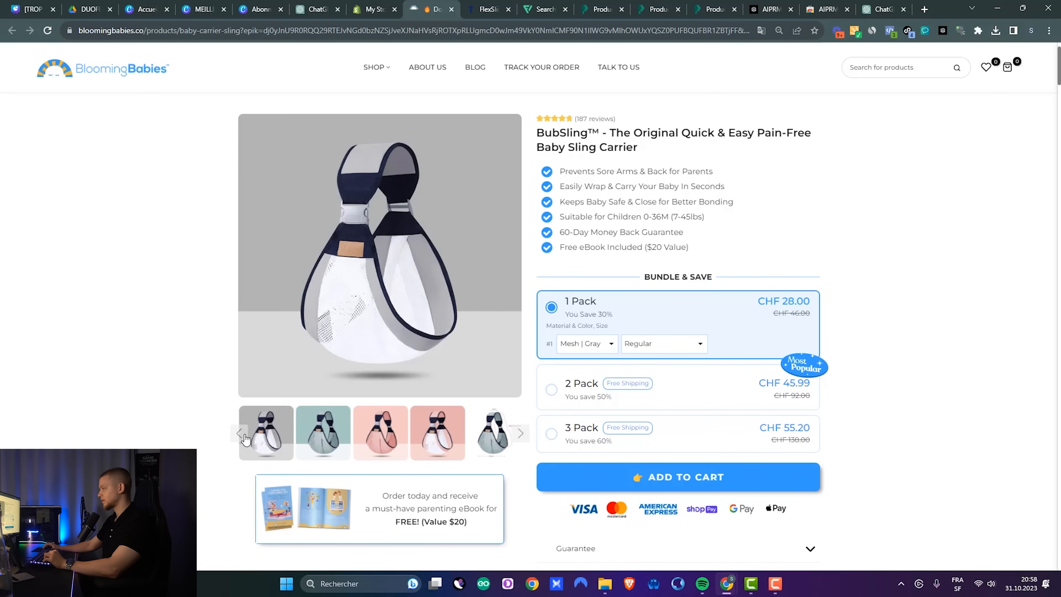
{"action": "left_click", "coordinate": [254, 437]}
{"action": "left_click", "coordinate": [253, 436]}
{"action": "left_click", "coordinate": [252, 436]}
{"action": "left_click", "coordinate": [253, 437]}
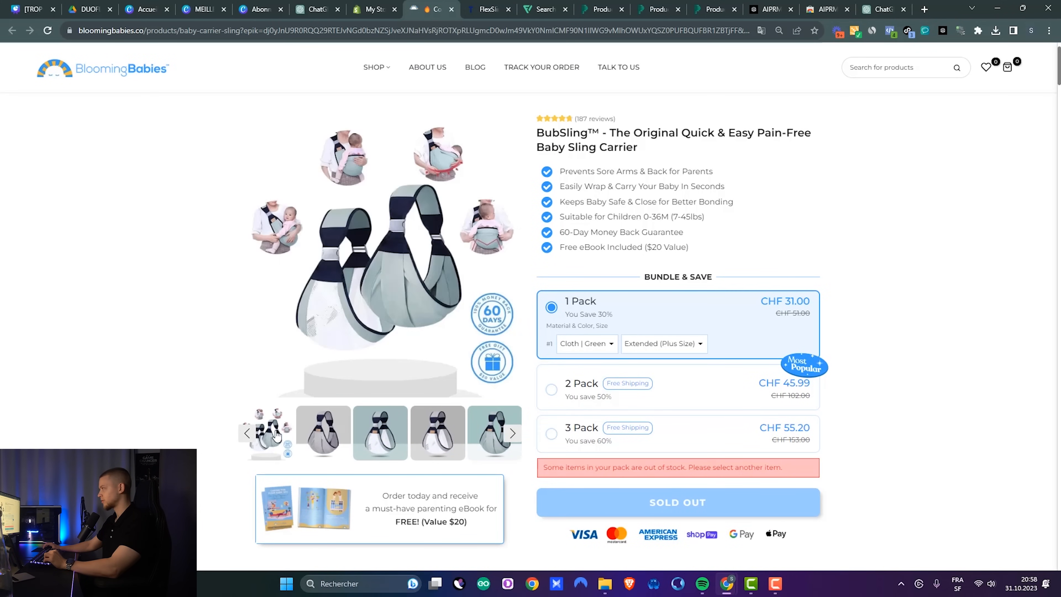
{"action": "key", "text": "super+shift+s"}
{"action": "left_click_drag", "start_coordinate": [205, 92], "coordinate": [467, 347]}
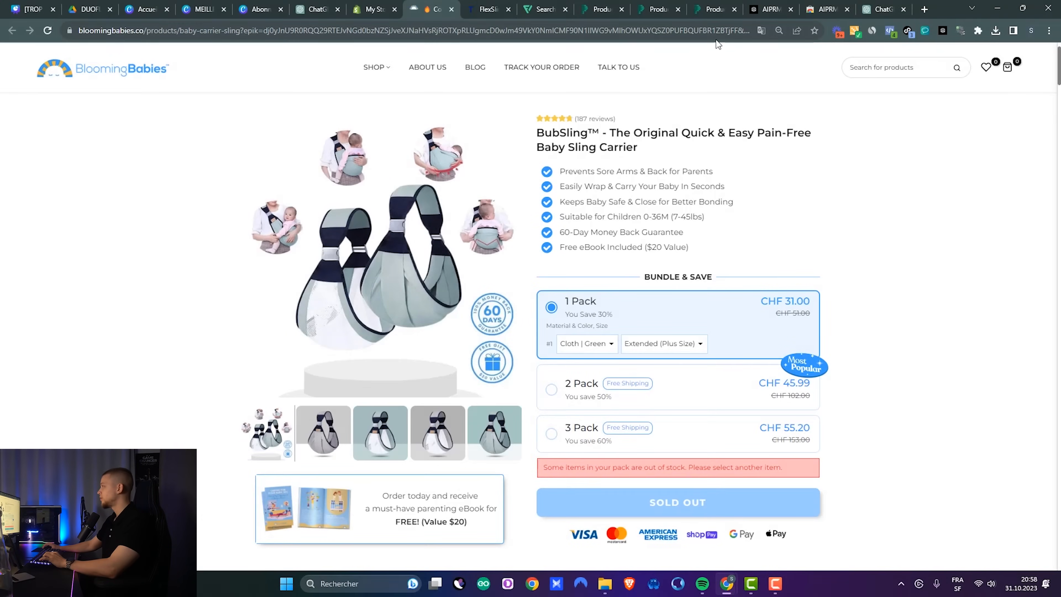
Step: Attach the captured BubSling image to the prompt, and capture Trip Bliss's main FlexSling product image and attach it as well
{"action": "left_click", "coordinate": [881, 10]}
{"action": "key", "text": "ctrl+v"}
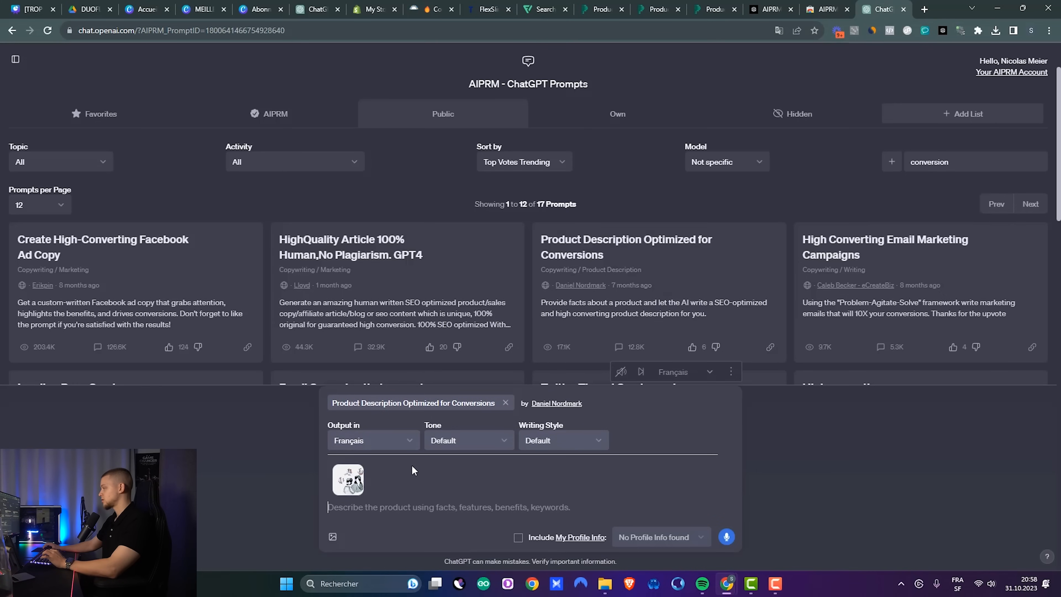
{"action": "left_click", "coordinate": [487, 9]}
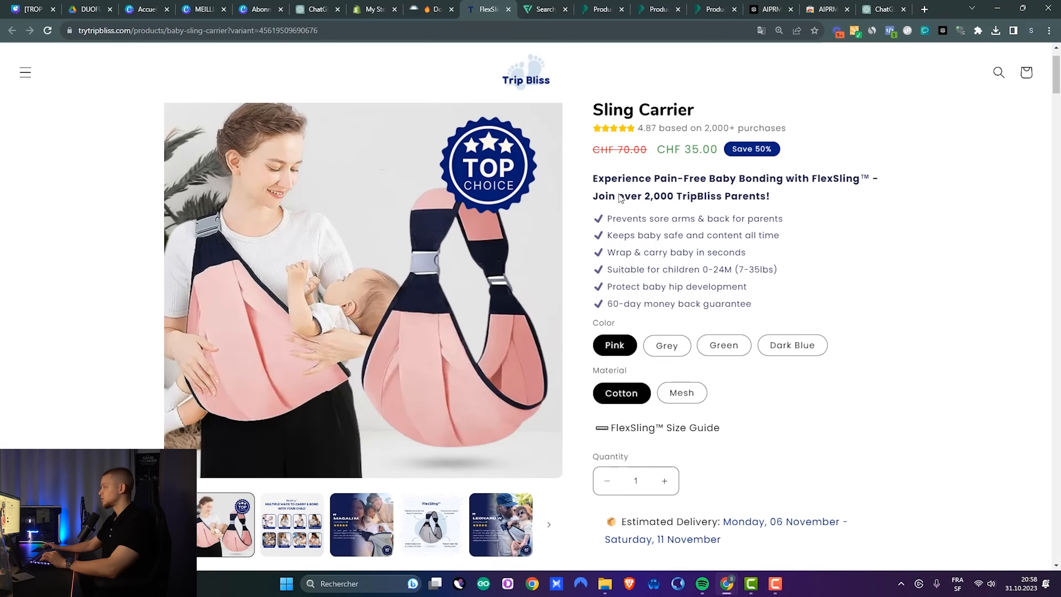
{"action": "scroll", "coordinate": [620, 197], "scroll_direction": "up", "scroll_amount": 2}
{"action": "key", "text": "super+shift+s"}
{"action": "left_click_drag", "start_coordinate": [121, 130], "coordinate": [408, 527]}
{"action": "left_click", "coordinate": [881, 9]}
{"action": "key", "text": "ctrl+v"}
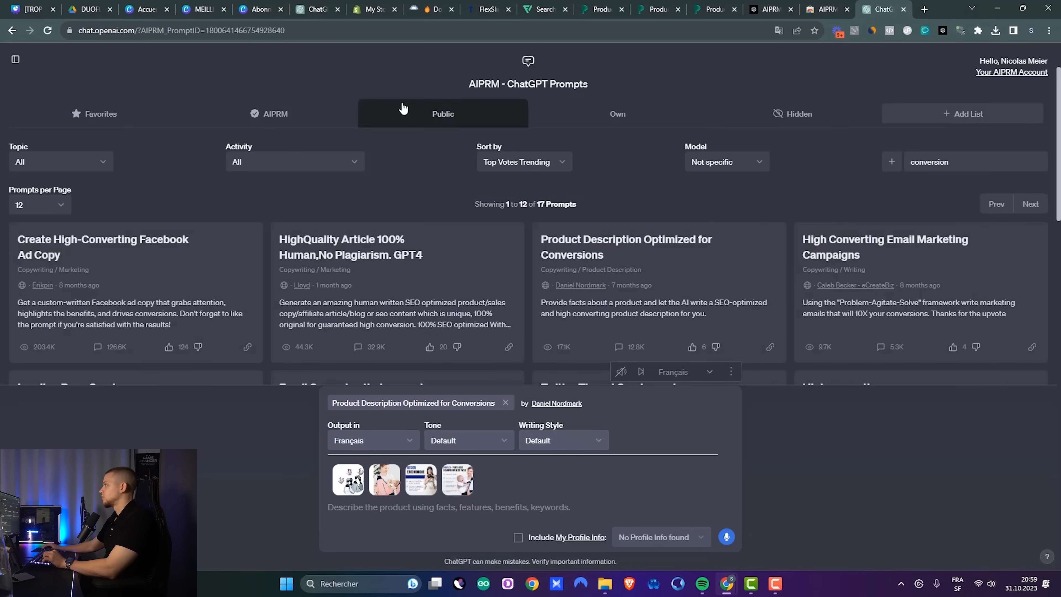
Step: From the Shopify theme editor, open the live storefront page of the DuoFlex product
{"action": "left_click", "coordinate": [370, 16]}
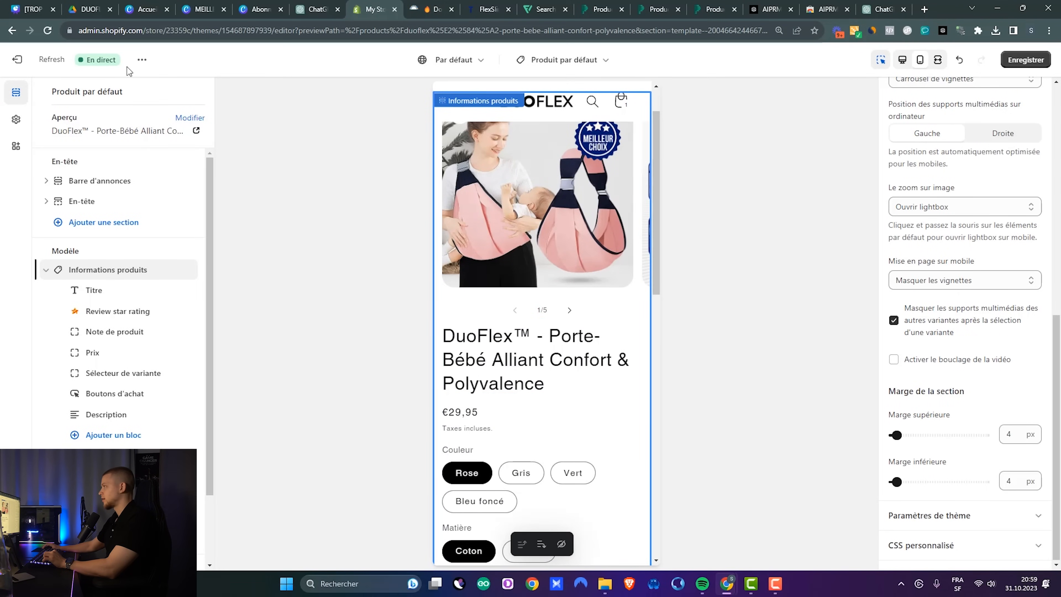
{"action": "left_click", "coordinate": [148, 63]}
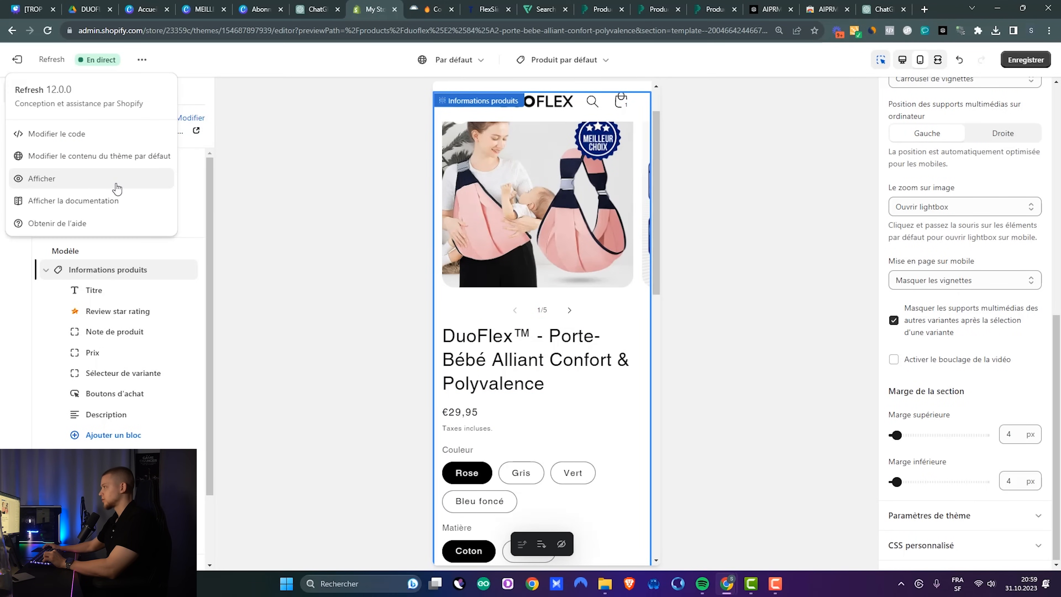
{"action": "left_click", "coordinate": [114, 186]}
{"action": "left_click", "coordinate": [295, 357]}
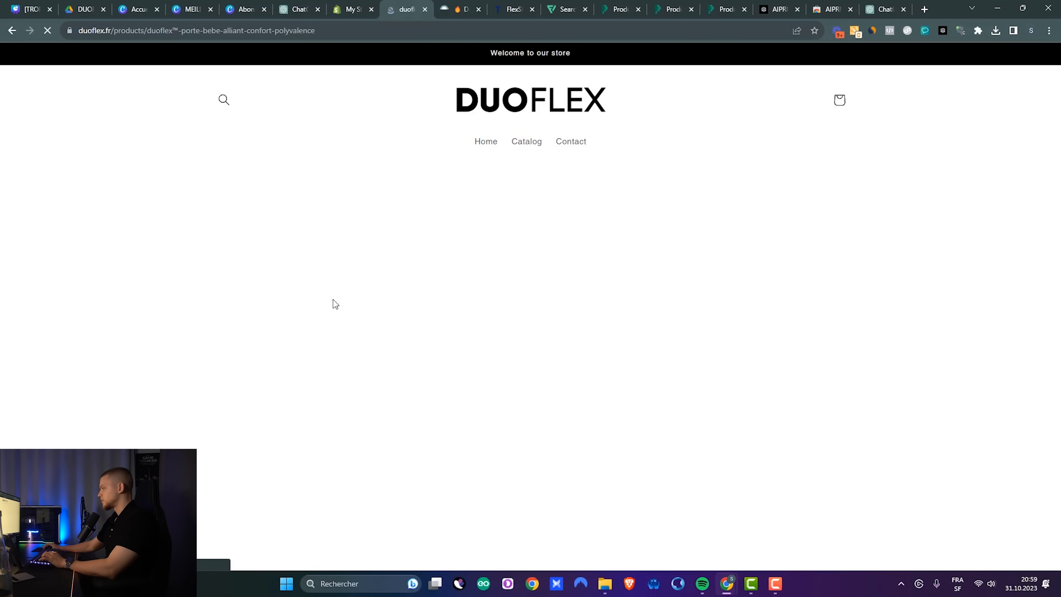
Step: Copy the title "DuoFlex™ - Porte-Bébé Alliant Confort & Polyvalence" from the product page into the ChatGPT prompt and submit it
{"action": "left_click_drag", "start_coordinate": [751, 245], "coordinate": [549, 219]}
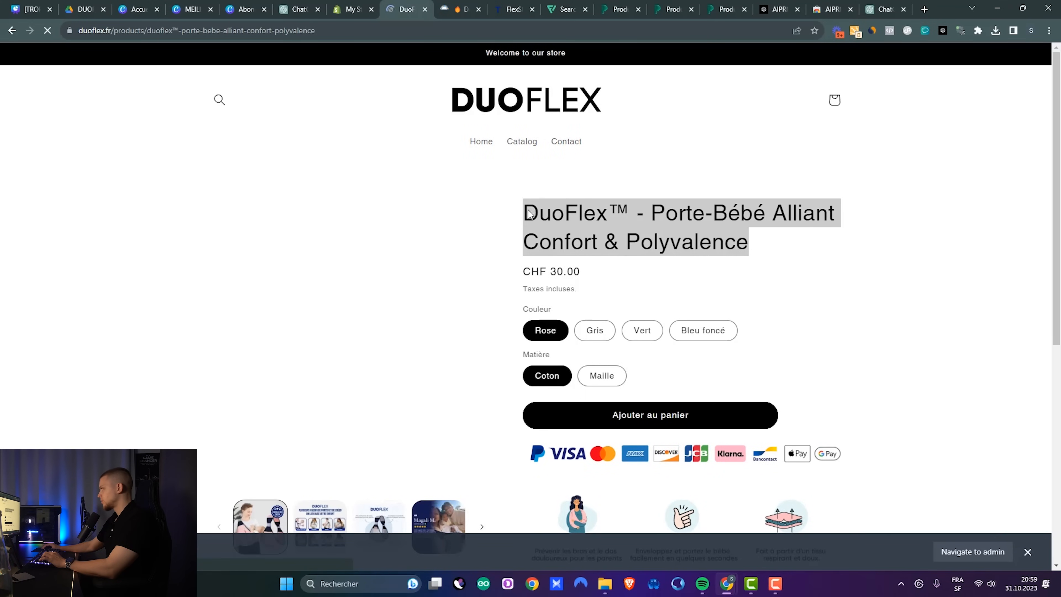
{"action": "right_click", "coordinate": [528, 209]}
{"action": "left_click", "coordinate": [540, 217]}
{"action": "left_click", "coordinate": [881, 9]}
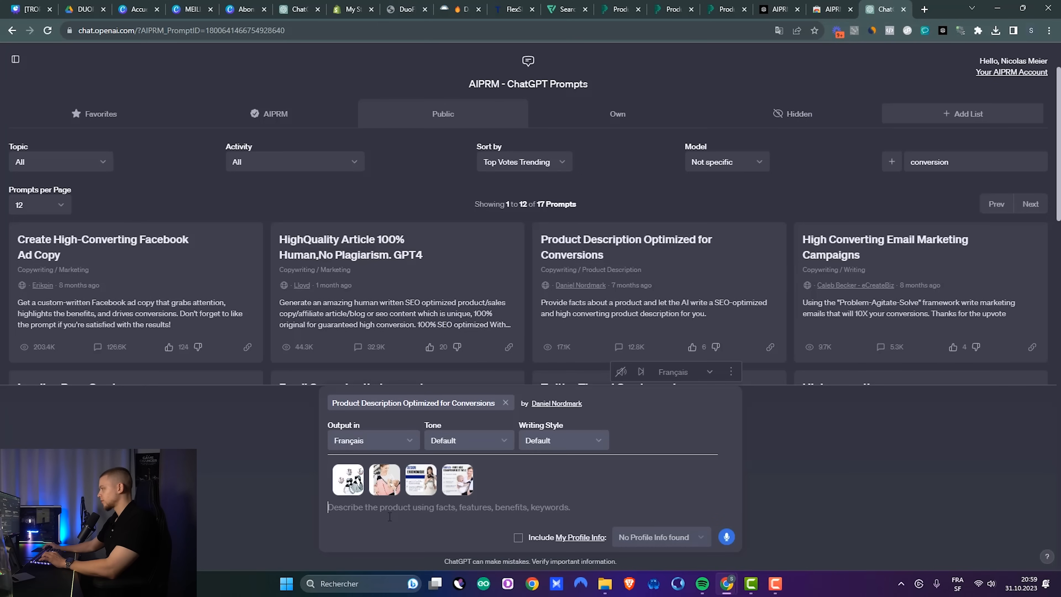
{"action": "key", "text": "ctrl+v"}
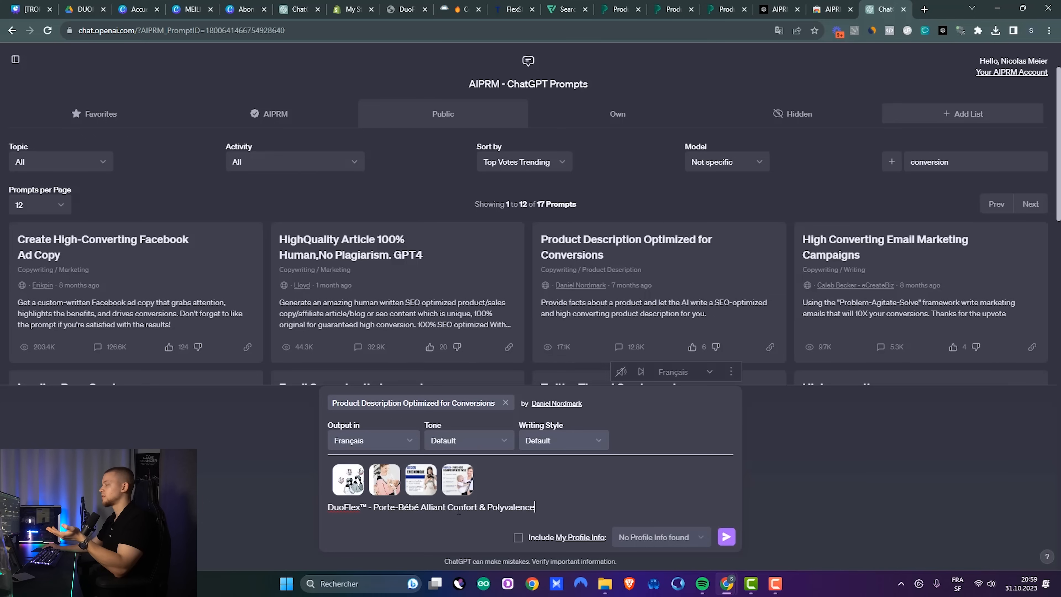
{"action": "left_click", "coordinate": [727, 537]}
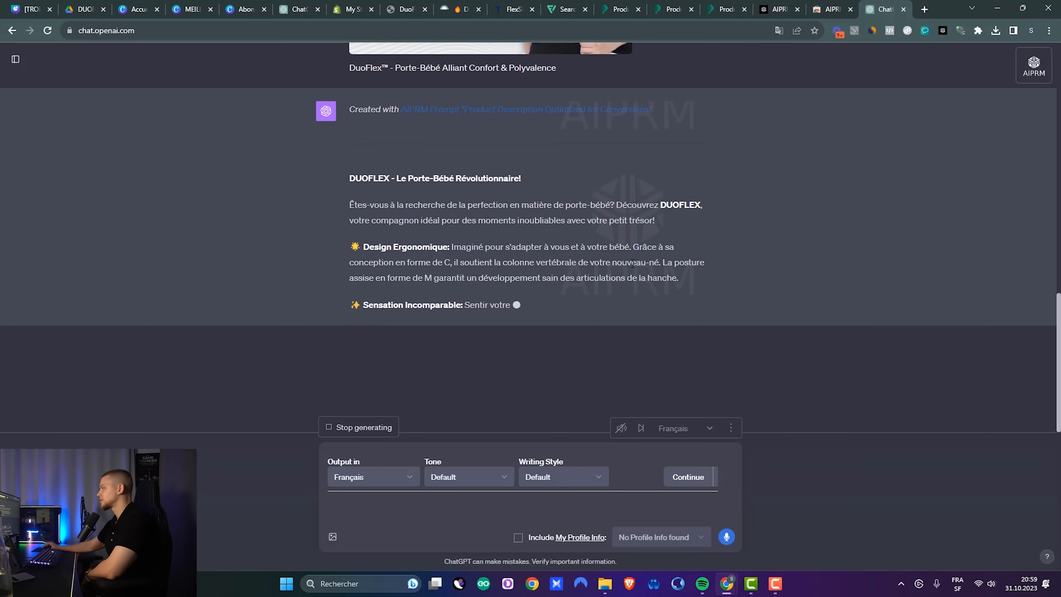
Step: Read through the generated DUOFLEX description, checking its introduction and the benefit paragraphs
{"action": "left_click_drag", "start_coordinate": [445, 218], "coordinate": [665, 217]}
{"action": "left_click", "coordinate": [375, 242]}
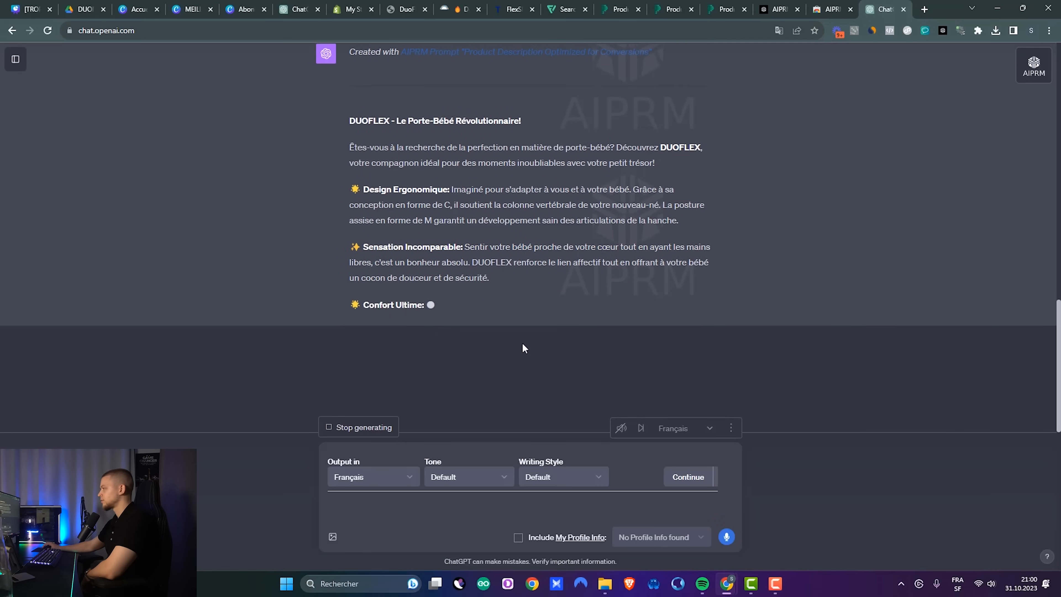
{"action": "scroll", "coordinate": [627, 257], "scroll_direction": "up", "scroll_amount": 2}
{"action": "scroll", "coordinate": [694, 252], "scroll_direction": "up", "scroll_amount": 1}
{"action": "scroll", "coordinate": [700, 269], "scroll_direction": "down", "scroll_amount": 4}
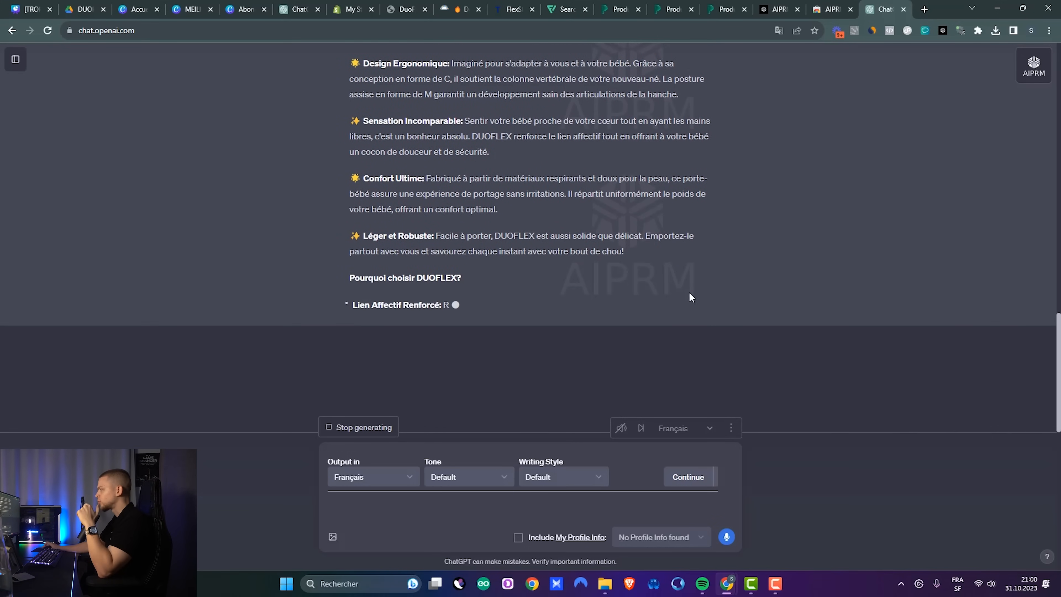
{"action": "scroll", "coordinate": [632, 272], "scroll_direction": "up", "scroll_amount": 6}
{"action": "scroll", "coordinate": [631, 272], "scroll_direction": "down", "scroll_amount": 7}
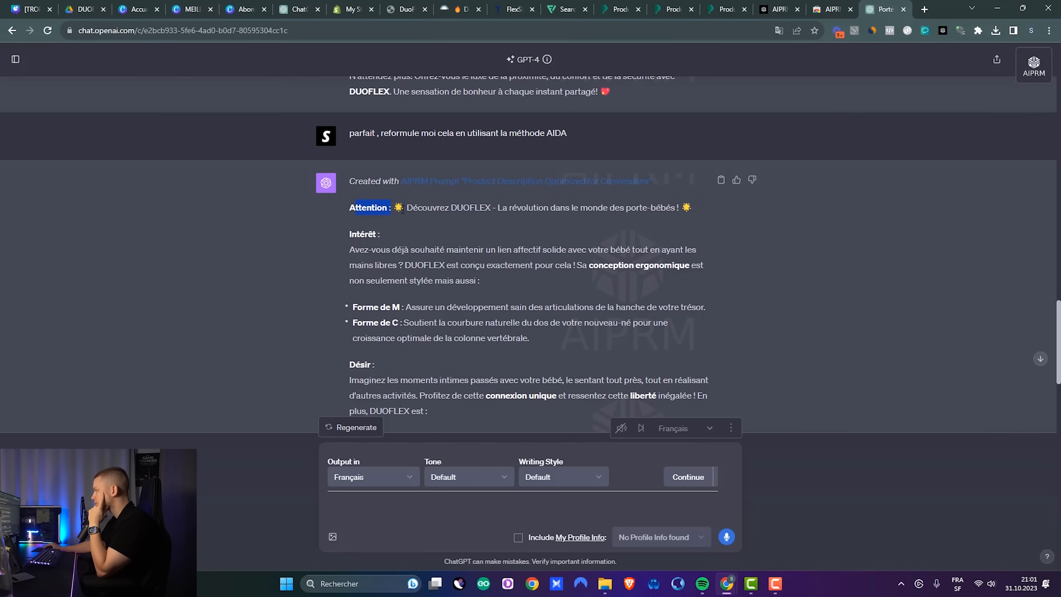
Step: Review the Attention, Intérêt, Désir and Action parts of the AIDA rewrite and compare them with the first DUOFLEX description
{"action": "scroll", "coordinate": [377, 237], "scroll_direction": "down", "scroll_amount": 3}
{"action": "left_click_drag", "start_coordinate": [376, 237], "coordinate": [380, 214]}
{"action": "left_click_drag", "start_coordinate": [349, 314], "coordinate": [376, 316]}
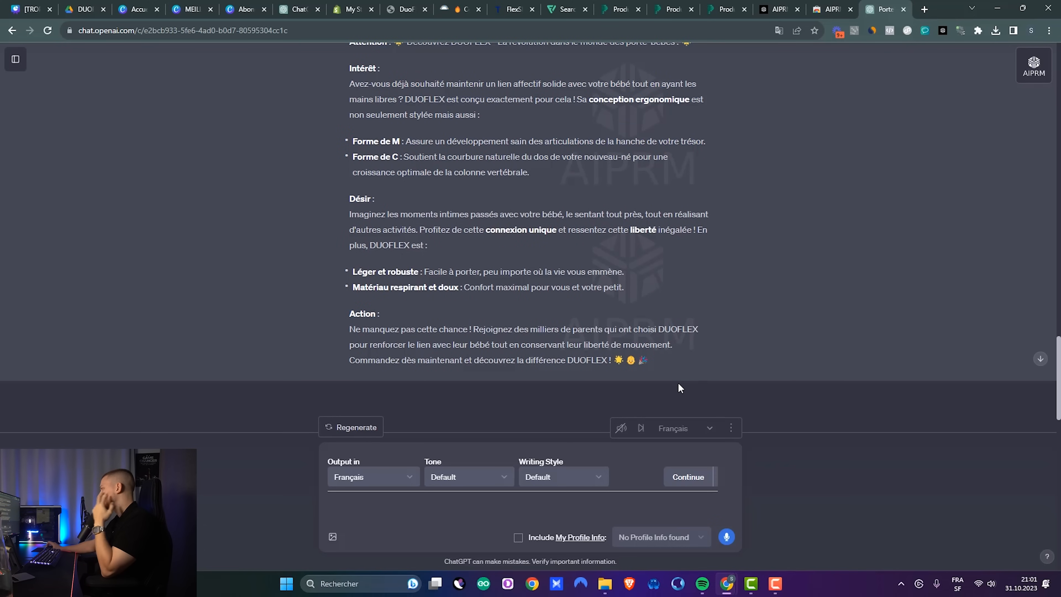
{"action": "scroll", "coordinate": [678, 383], "scroll_direction": "up", "scroll_amount": 15}
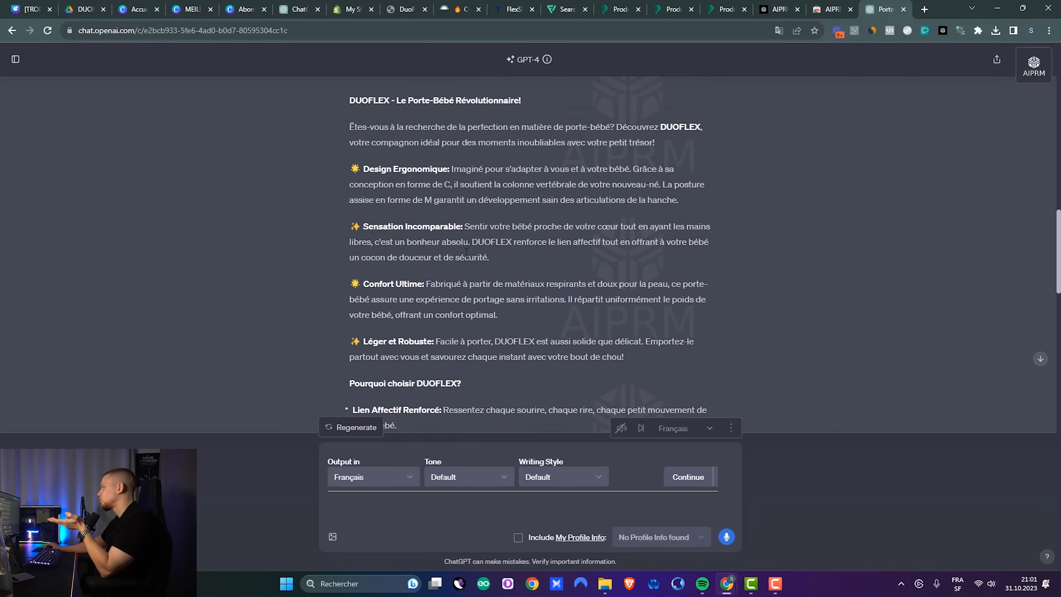
{"action": "scroll", "coordinate": [467, 253], "scroll_direction": "up", "scroll_amount": 1}
{"action": "left_click_drag", "start_coordinate": [318, 188], "coordinate": [730, 300]}
{"action": "left_click", "coordinate": [676, 294]}
{"action": "scroll", "coordinate": [667, 294], "scroll_direction": "down", "scroll_amount": 7}
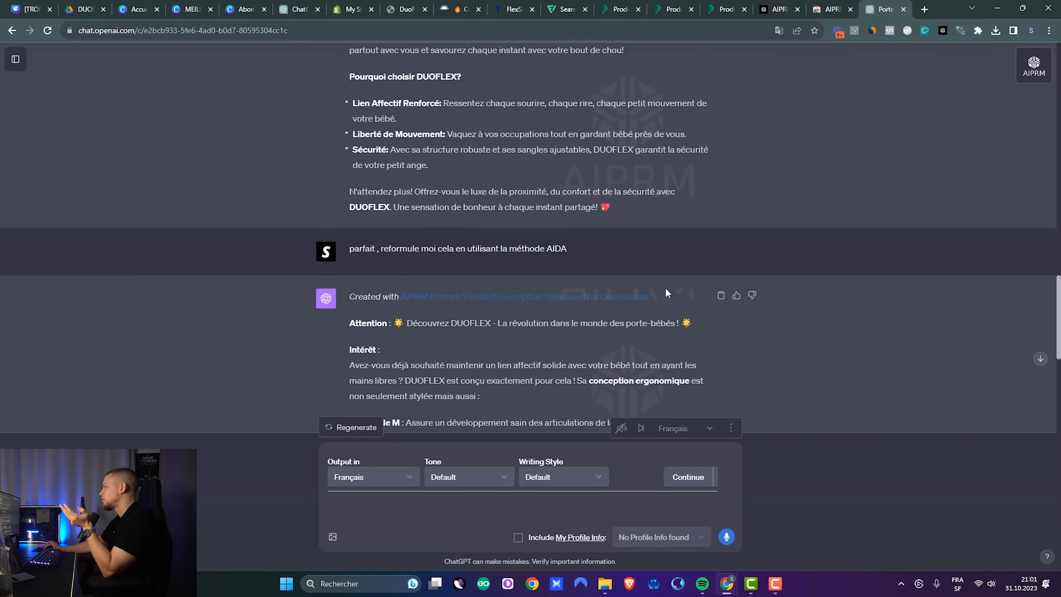
{"action": "scroll", "coordinate": [666, 289], "scroll_direction": "down", "scroll_amount": 2}
{"action": "left_click_drag", "start_coordinate": [346, 181], "coordinate": [638, 347]}
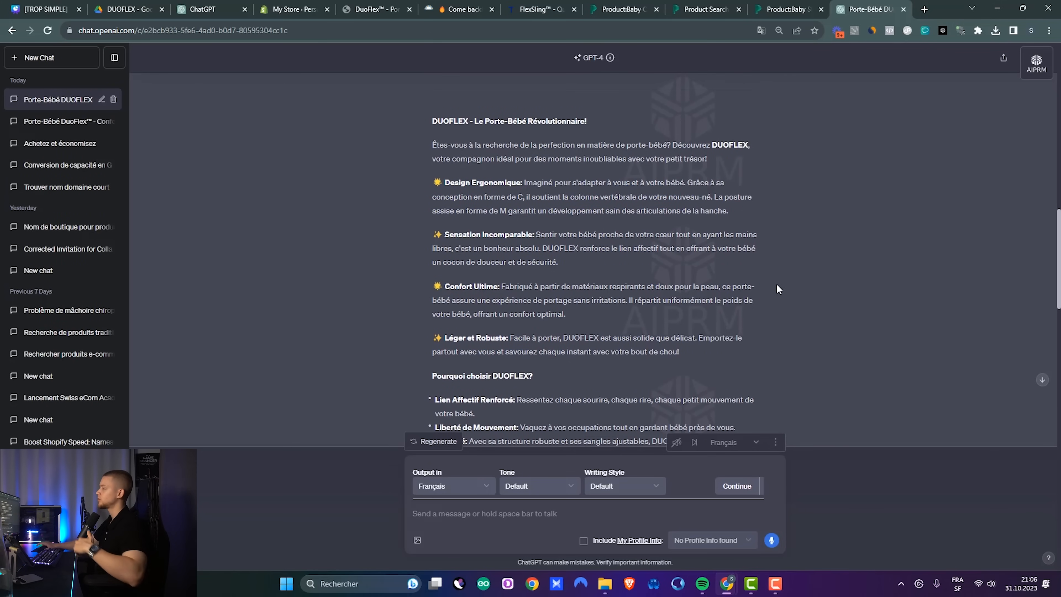
Step: On BloomingBabies' BubSling page, examine the area below the purchase options and expand the Guarantee section
{"action": "left_click", "coordinate": [453, 9]}
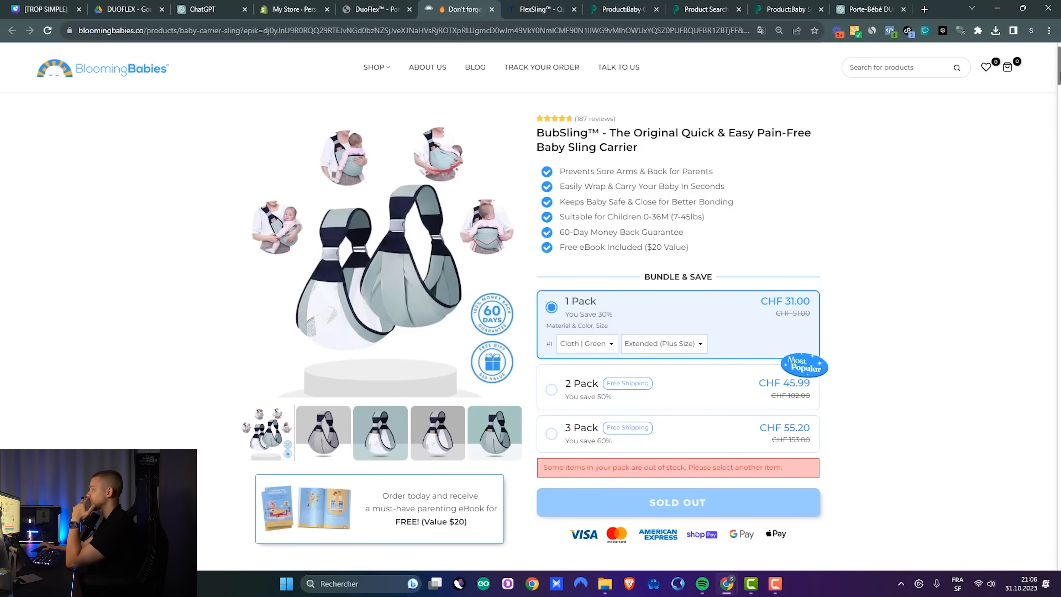
{"action": "left_click", "coordinate": [613, 15]}
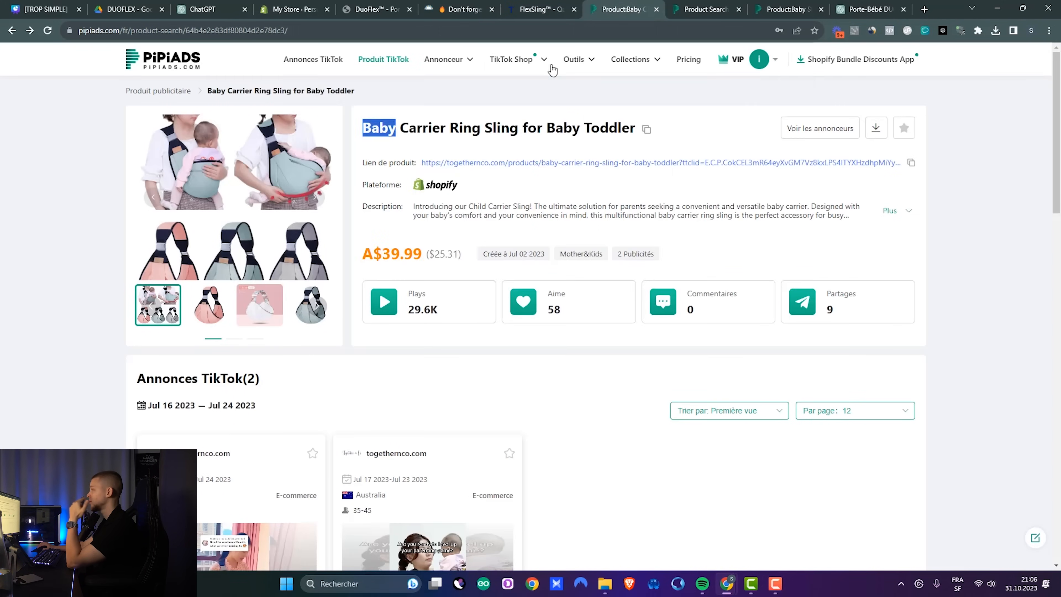
{"action": "left_click", "coordinate": [464, 7]}
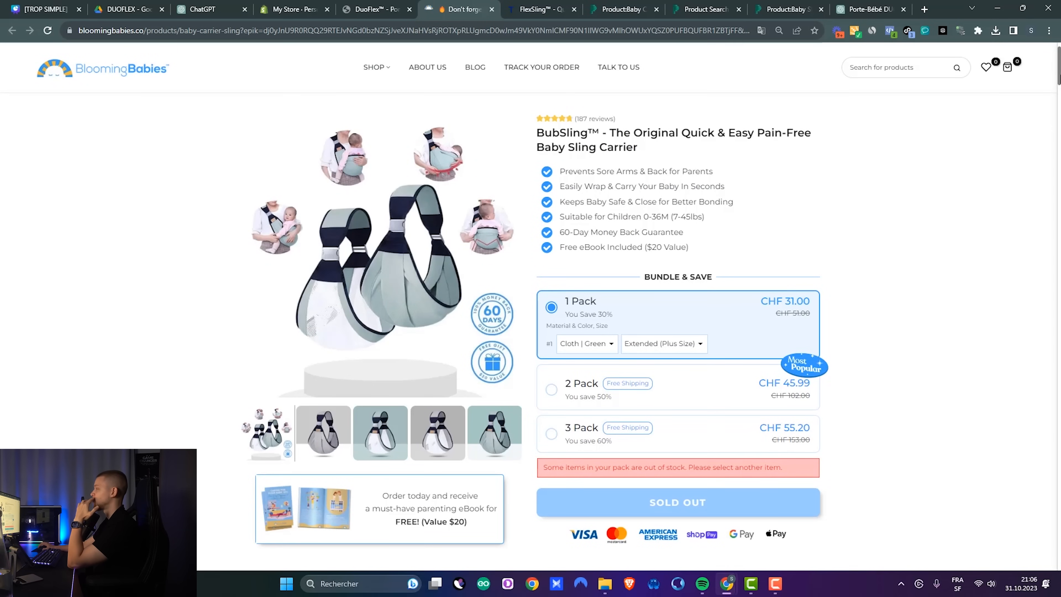
{"action": "left_click_drag", "start_coordinate": [1058, 80], "coordinate": [1058, 106]}
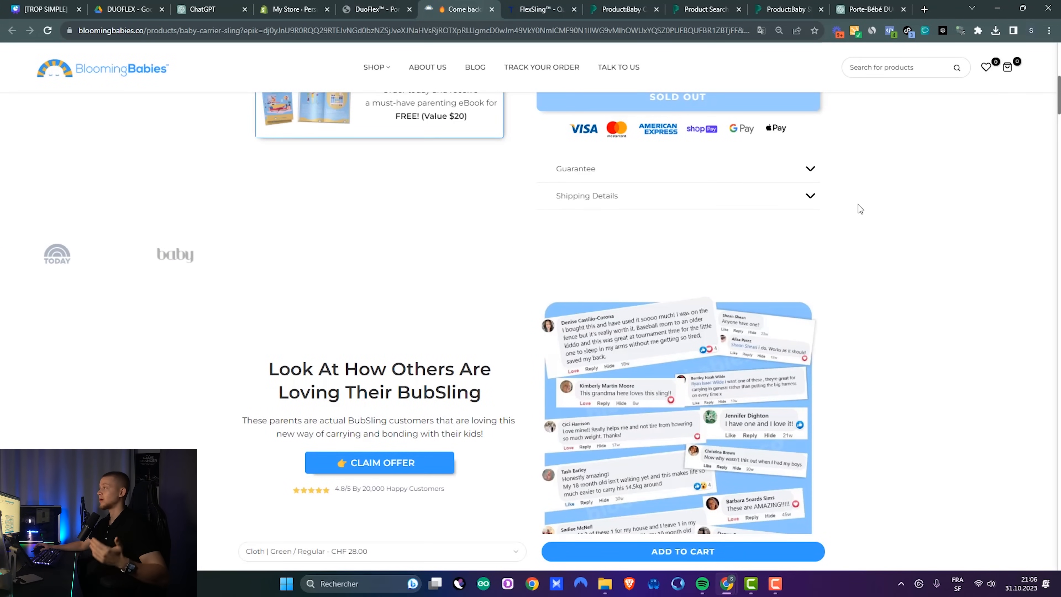
{"action": "scroll", "coordinate": [858, 204], "scroll_direction": "up", "scroll_amount": 3}
{"action": "left_click", "coordinate": [626, 280]}
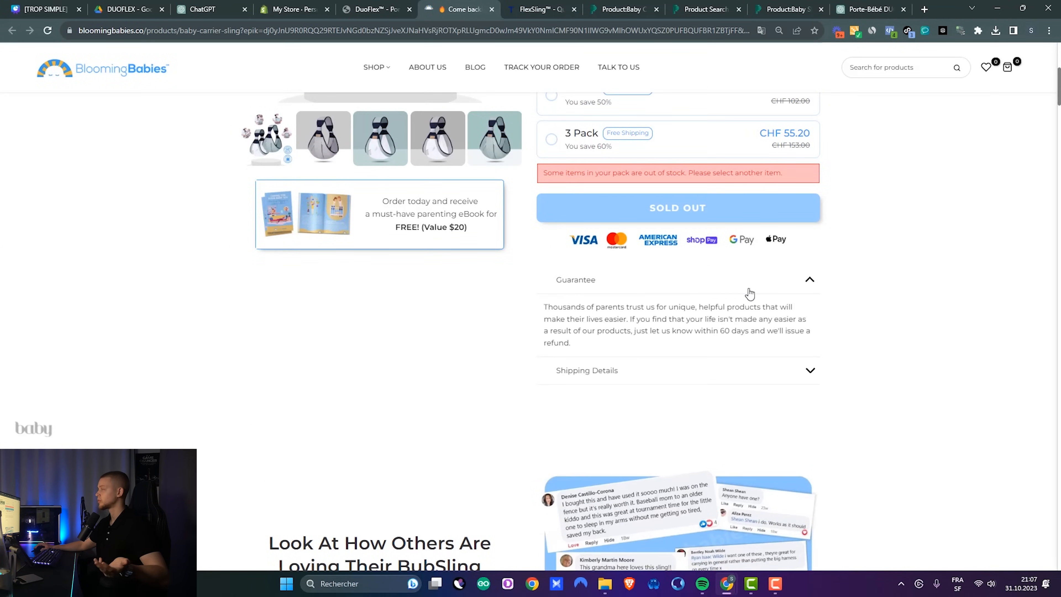
{"action": "scroll", "coordinate": [831, 291], "scroll_direction": "up", "scroll_amount": 3}
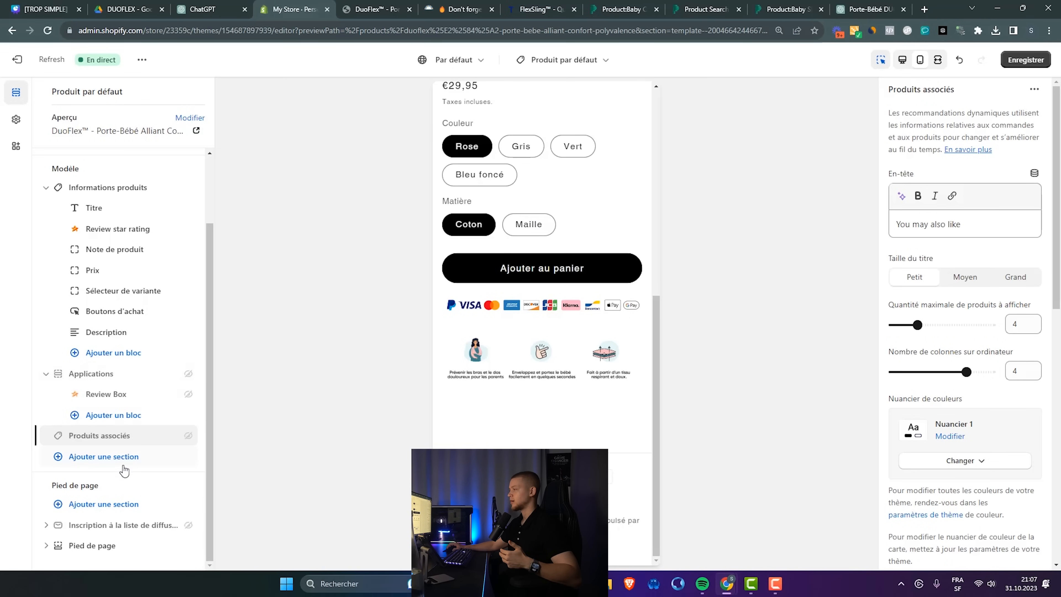
Step: Add a Contenu réductible section to the DuoFlex product template in Shopify and clear its title
{"action": "left_click", "coordinate": [123, 467]}
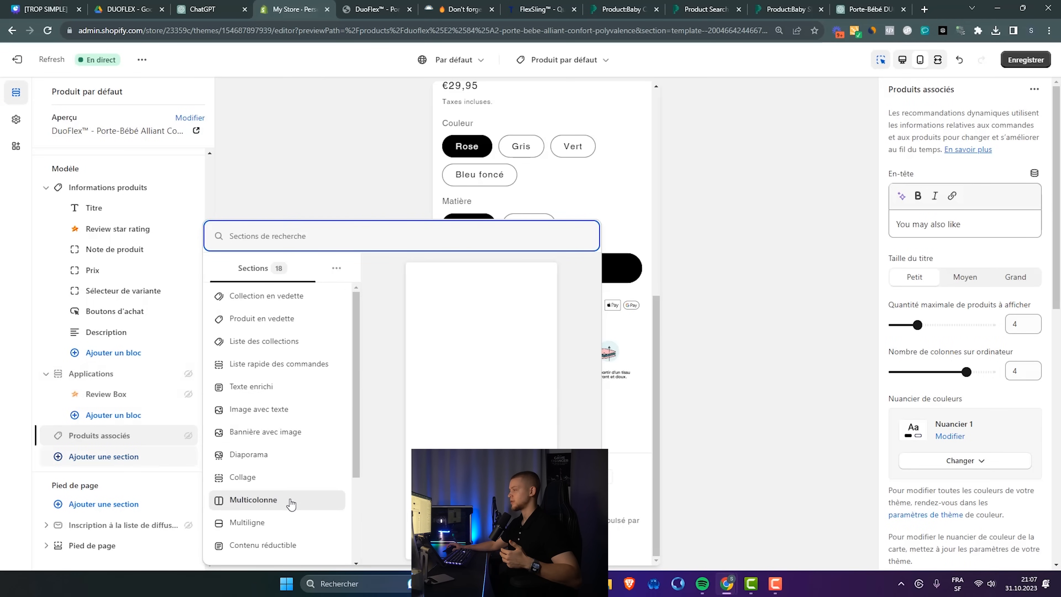
{"action": "left_click", "coordinate": [273, 348]}
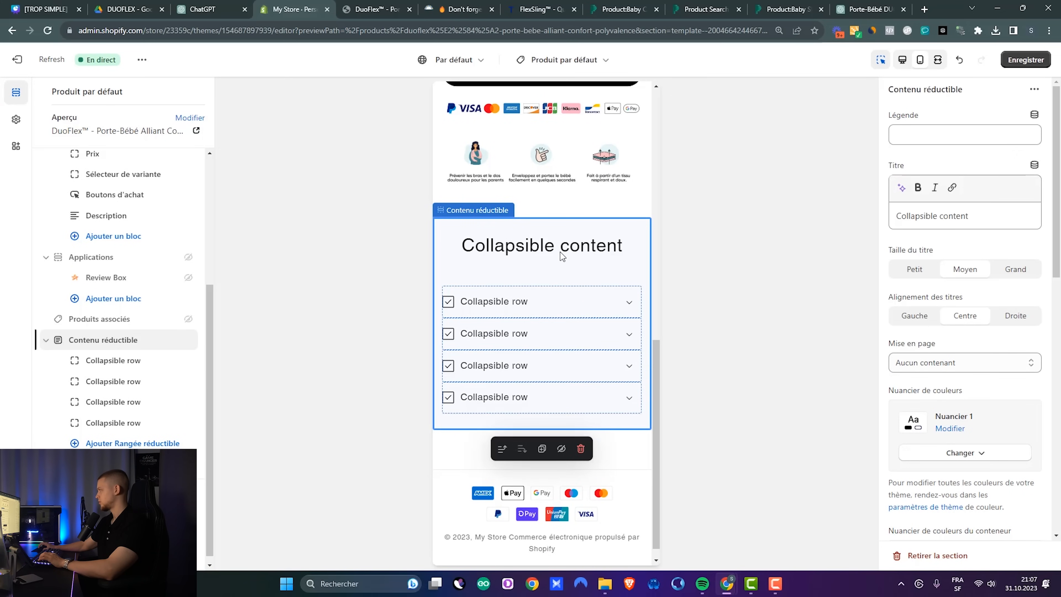
{"action": "triple_click", "coordinate": [960, 215]}
{"action": "key", "text": "BackSpace"}
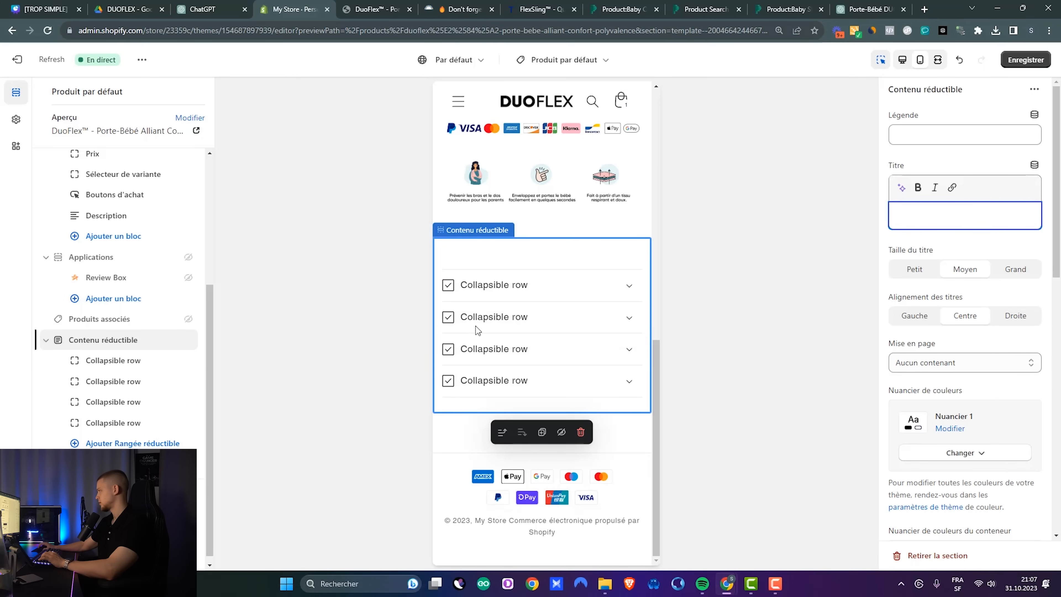
Step: Hide the second, third and fourth collapsible rows of the Contenu réductible section
{"action": "left_click", "coordinate": [170, 366]}
{"action": "left_click", "coordinate": [189, 381]}
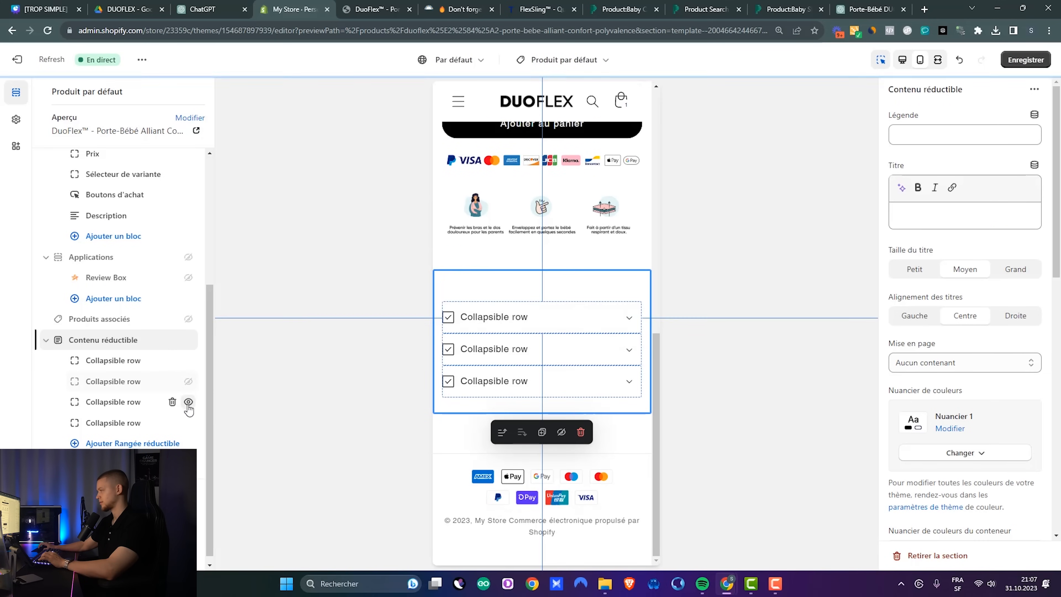
{"action": "left_click", "coordinate": [188, 402]}
{"action": "left_click", "coordinate": [189, 422]}
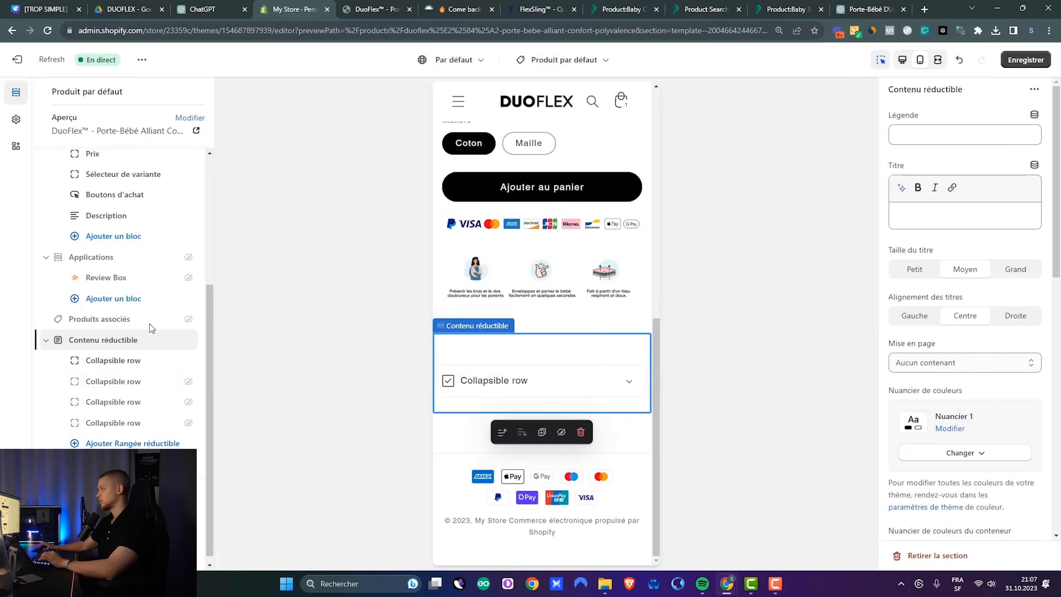
Step: Title the remaining collapsible row "Notre Garantie"
{"action": "left_click", "coordinate": [626, 380]}
{"action": "triple_click", "coordinate": [995, 137]}
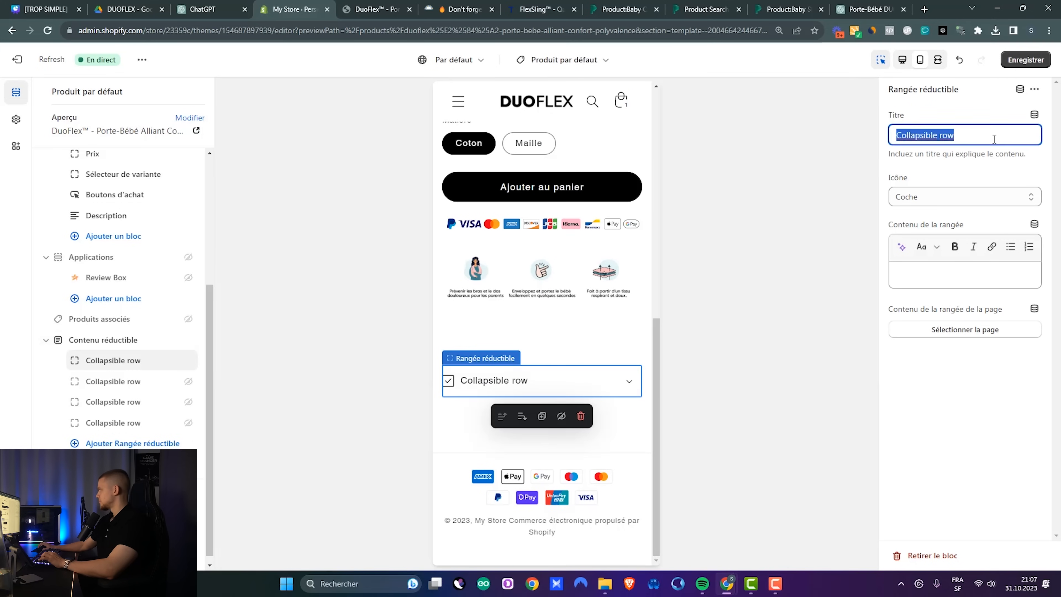
{"action": "type", "text": "Notre "}
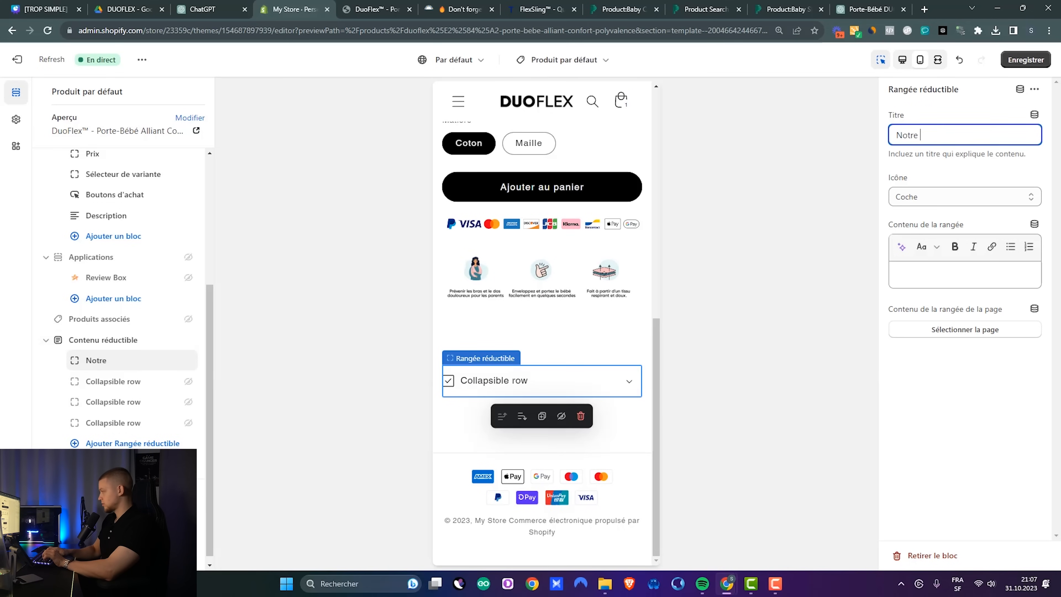
{"action": "type", "text": "garantie"}
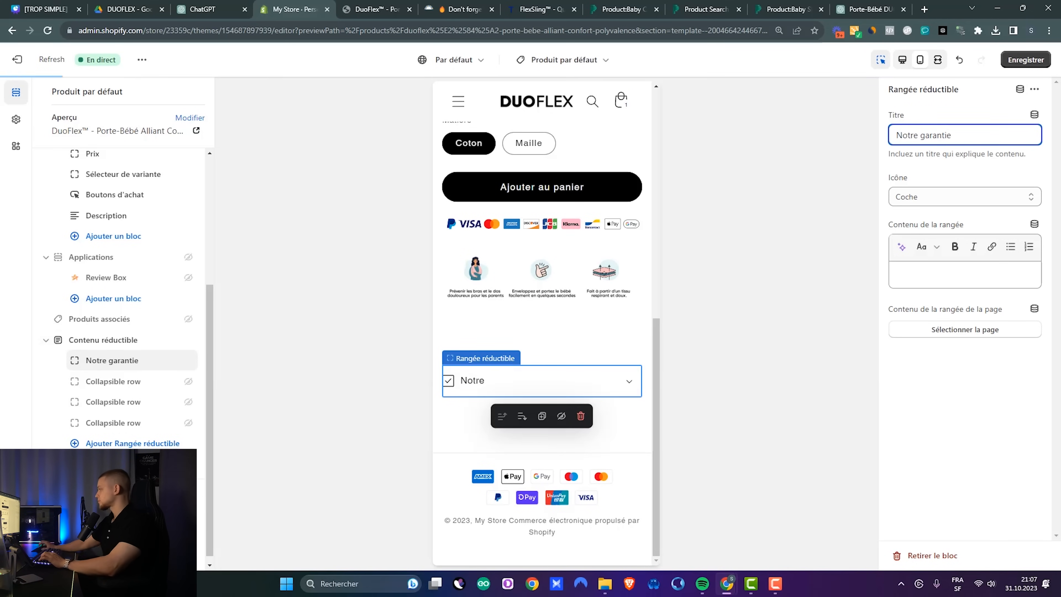
{"action": "key", "text": "ctrl+Left"}
{"action": "key", "text": "Delete"}
{"action": "type", "text": "G"}
Step: Set the icon of the Notre Garantie row to Étoile
{"action": "left_click_drag", "start_coordinate": [890, 179], "coordinate": [944, 201]}
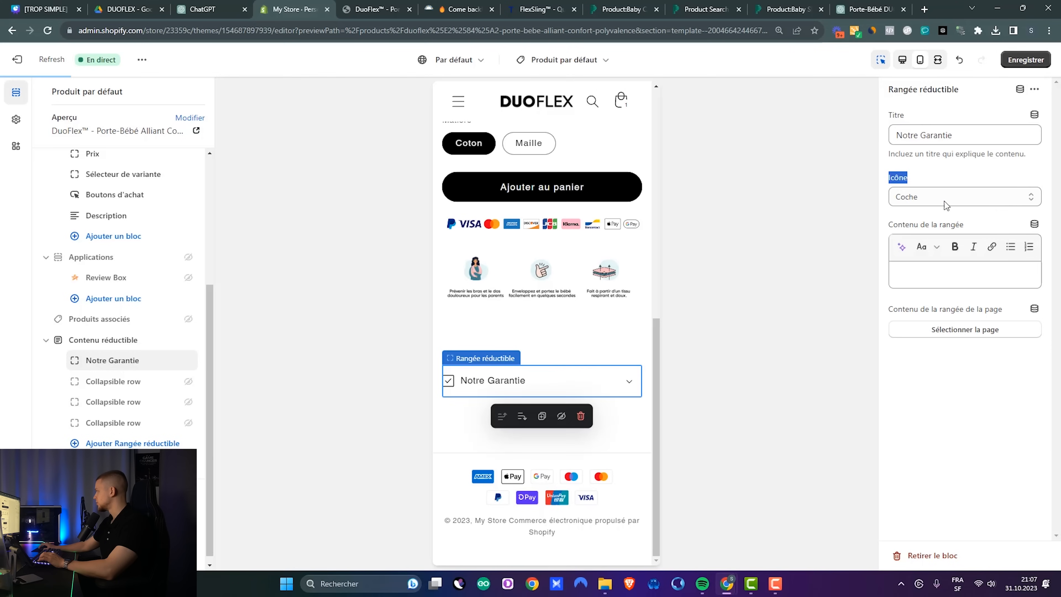
{"action": "left_click", "coordinate": [944, 201]}
{"action": "scroll", "coordinate": [961, 397], "scroll_direction": "down", "scroll_amount": 6}
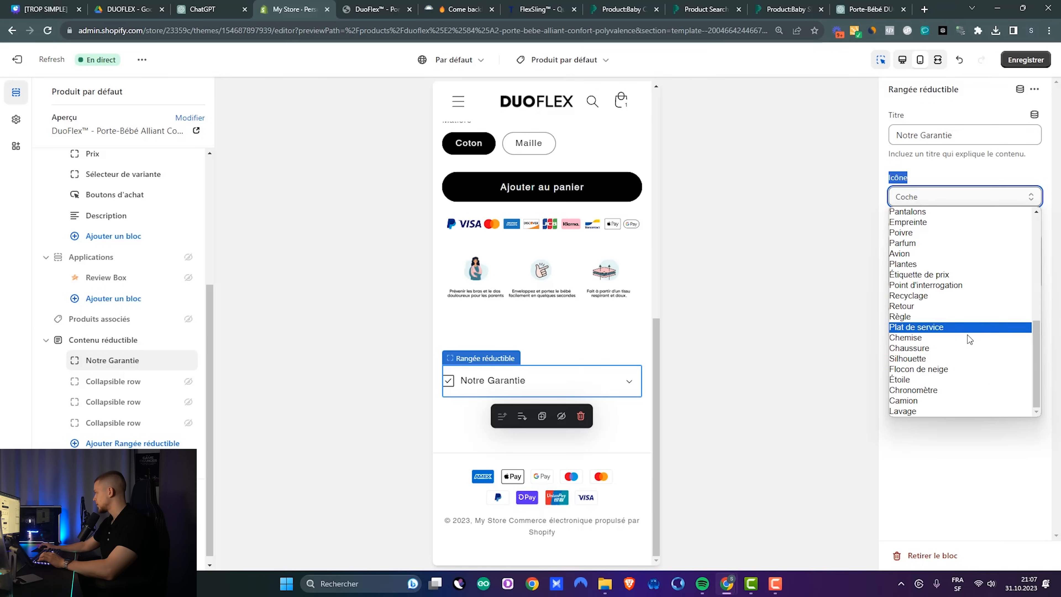
{"action": "left_click", "coordinate": [960, 379]}
Step: Capture a screenshot of the expanded Guarantee text on the BloomingBabies baby carrier page for the Notre Garantie row content
{"action": "left_click", "coordinate": [925, 276]}
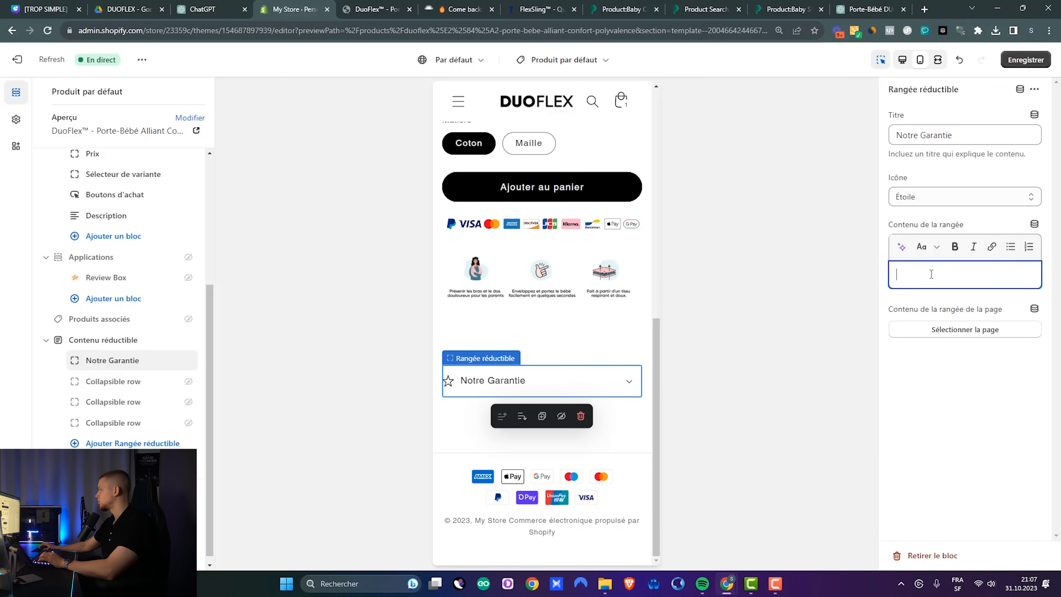
{"action": "left_click", "coordinate": [455, 9]}
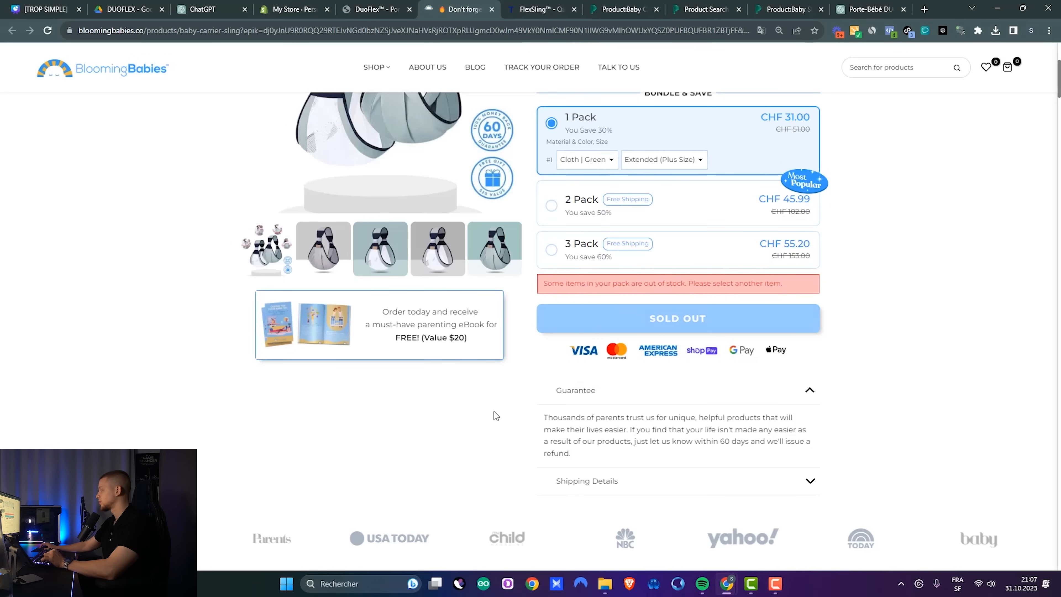
{"action": "key", "text": "super+shift+s"}
{"action": "left_click_drag", "start_coordinate": [526, 372], "coordinate": [842, 463]}
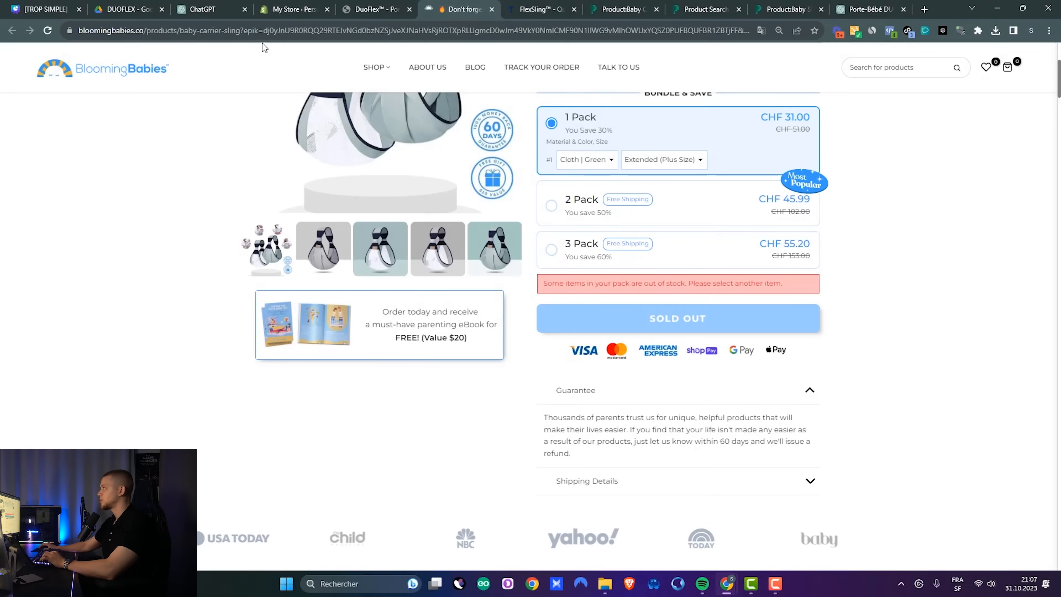
Step: Submit the captured guarantee image to ChatGPT with the prompt "en francais" to get a French version
{"action": "left_click", "coordinate": [208, 9]}
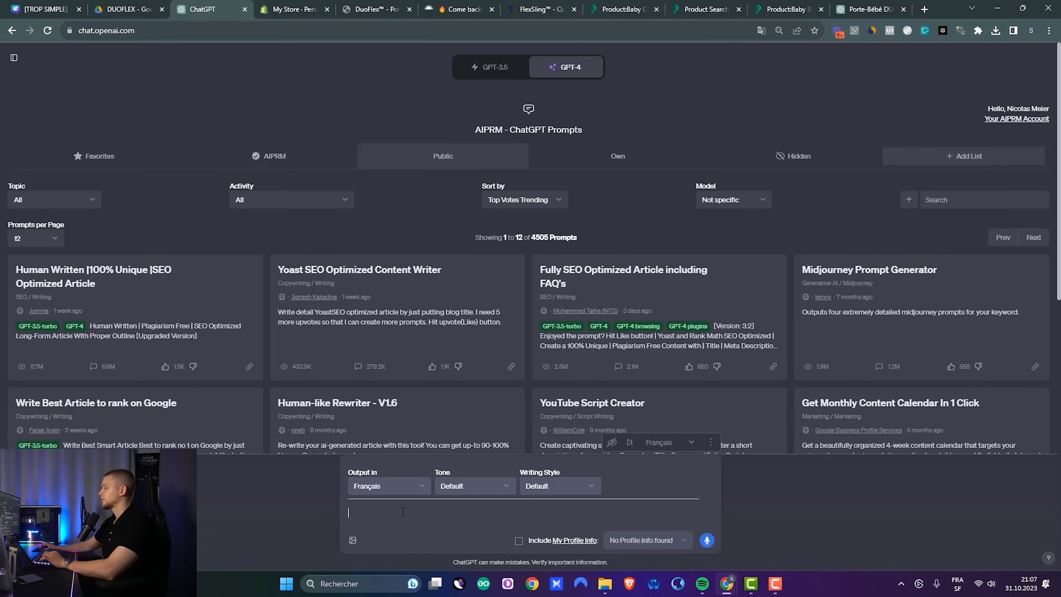
{"action": "key", "text": "ctrl+v"}
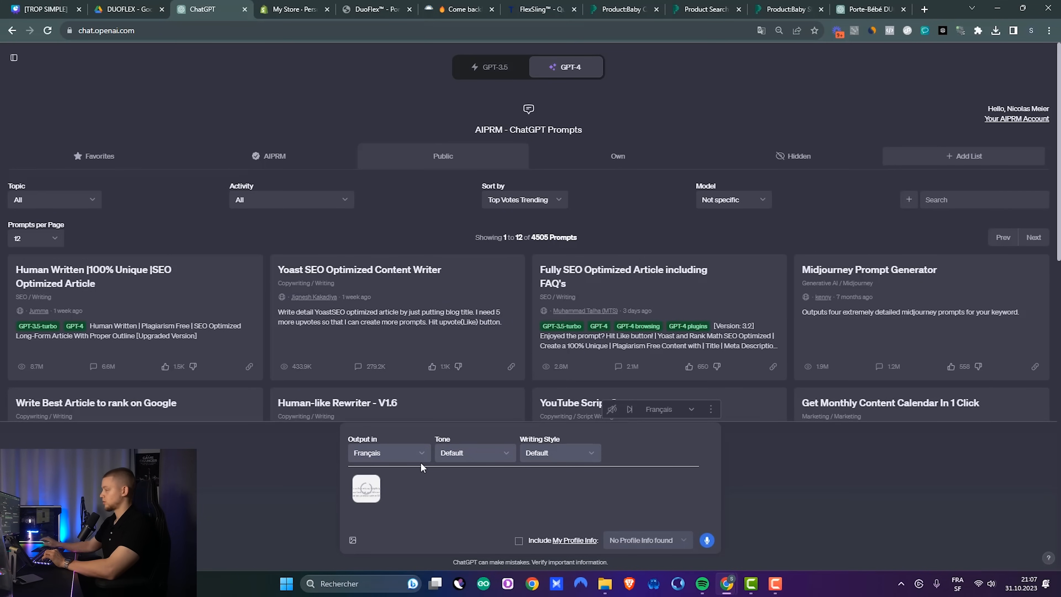
{"action": "type", "text": "en francais"}
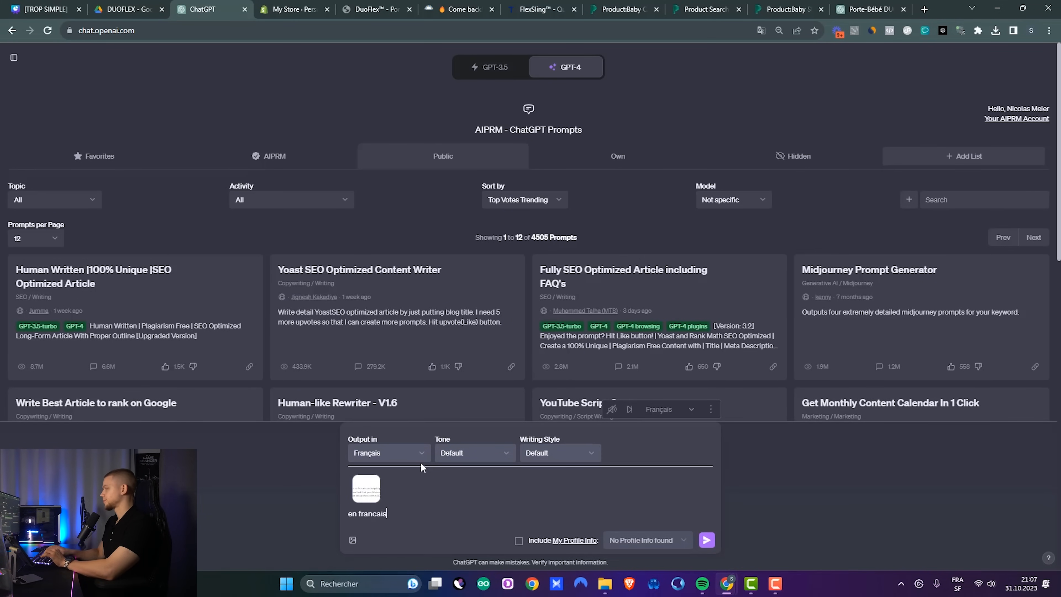
{"action": "key", "text": "Return"}
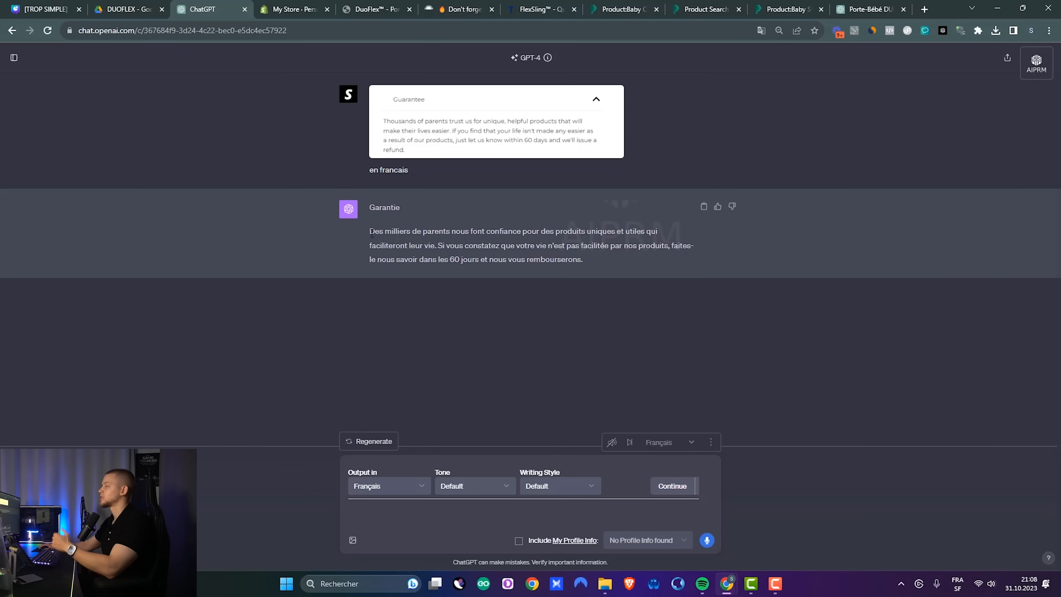
Step: Copy ChatGPT's French guarantee paragraph, without its heading, into the Notre Garantie row content in Shopify
{"action": "left_click_drag", "start_coordinate": [369, 231], "coordinate": [585, 260]}
{"action": "right_click", "coordinate": [569, 261]}
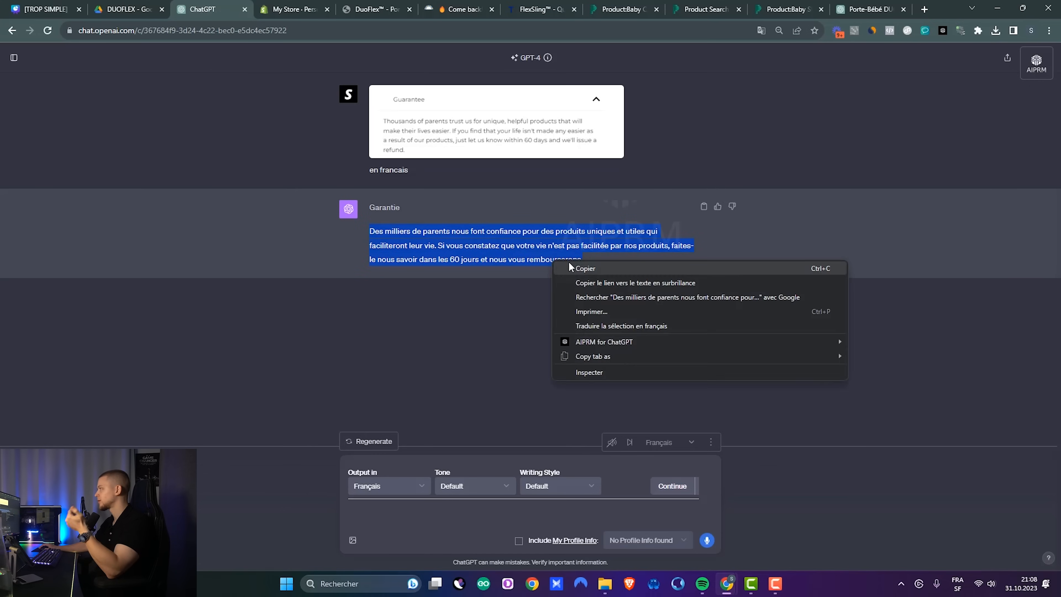
{"action": "left_click", "coordinate": [577, 268]}
{"action": "left_click", "coordinate": [282, 5]}
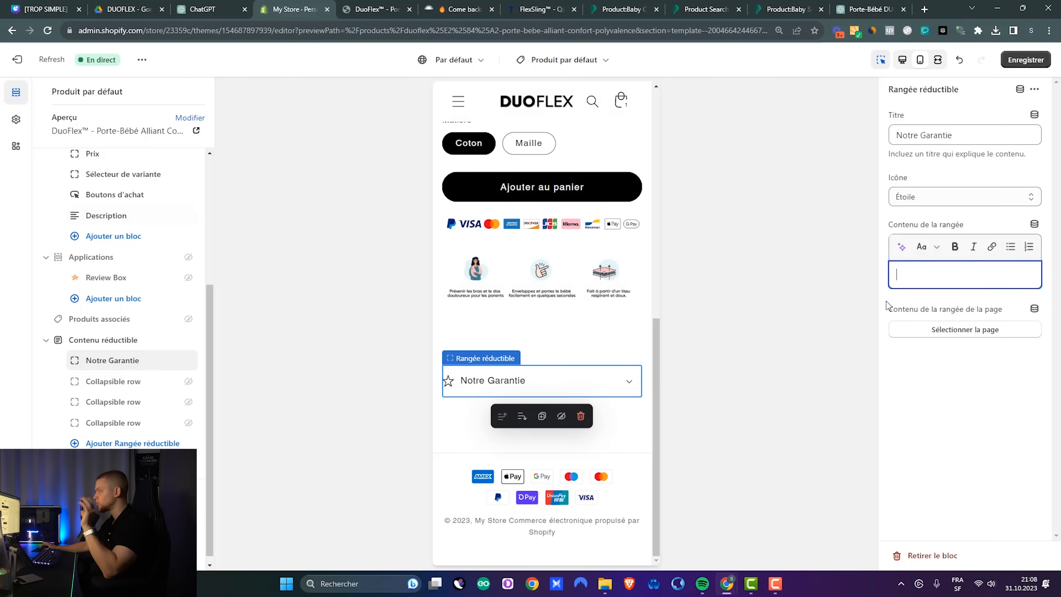
{"action": "key", "text": "ctrl+v"}
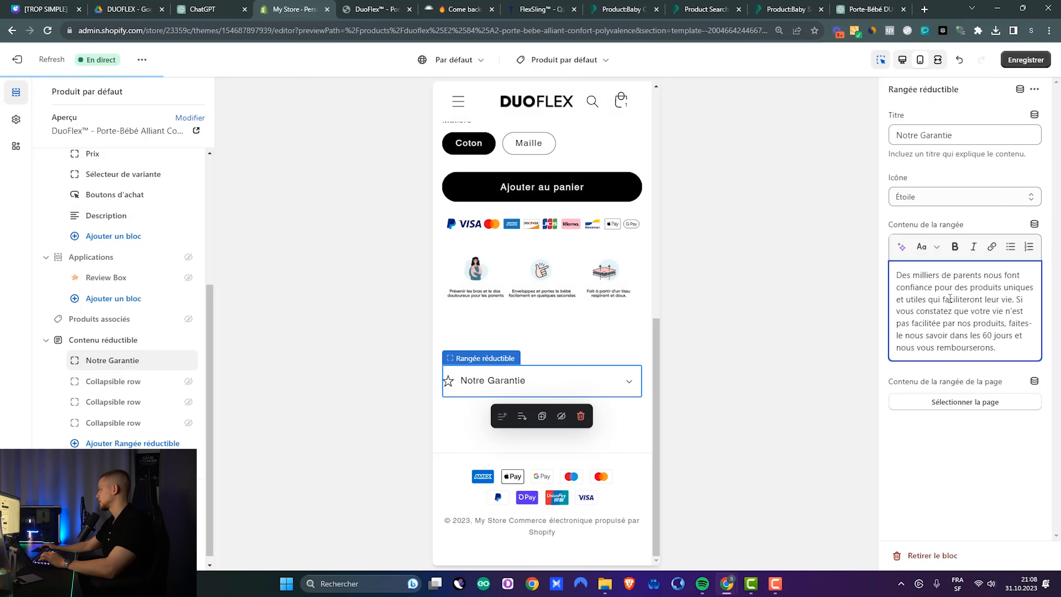
Step: Read through the guarantee text in the Notre Garantie row and save the template
{"action": "left_click_drag", "start_coordinate": [996, 348], "coordinate": [959, 299]}
{"action": "left_click", "coordinate": [969, 310]}
{"action": "left_click", "coordinate": [994, 309]}
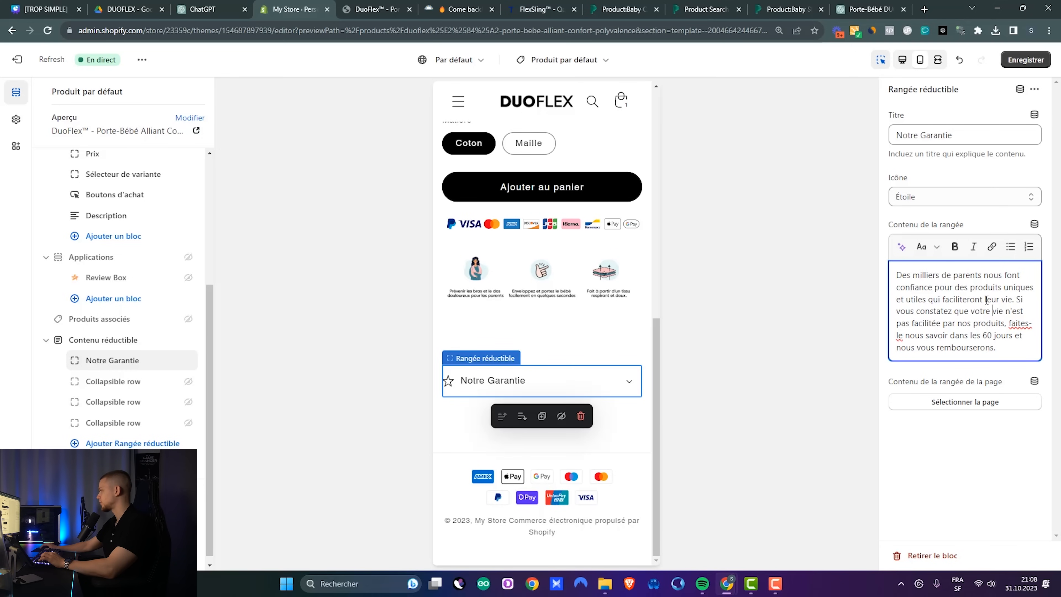
{"action": "left_click", "coordinate": [989, 310]}
{"action": "left_click", "coordinate": [977, 326]}
{"action": "left_click_drag", "start_coordinate": [1009, 346], "coordinate": [876, 279]}
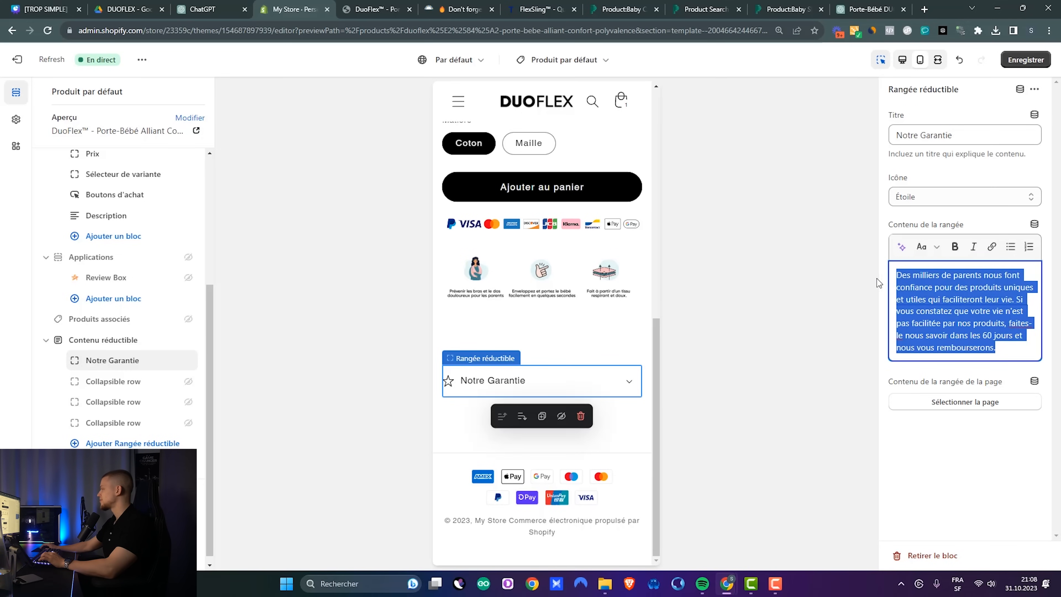
{"action": "left_click", "coordinate": [953, 313]}
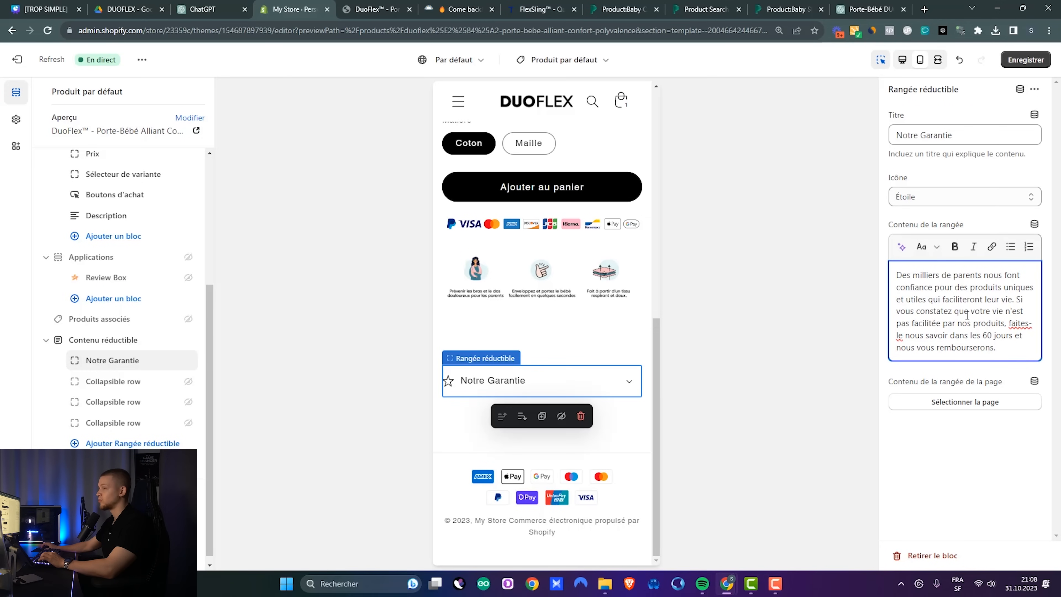
{"action": "left_click", "coordinate": [1026, 60]}
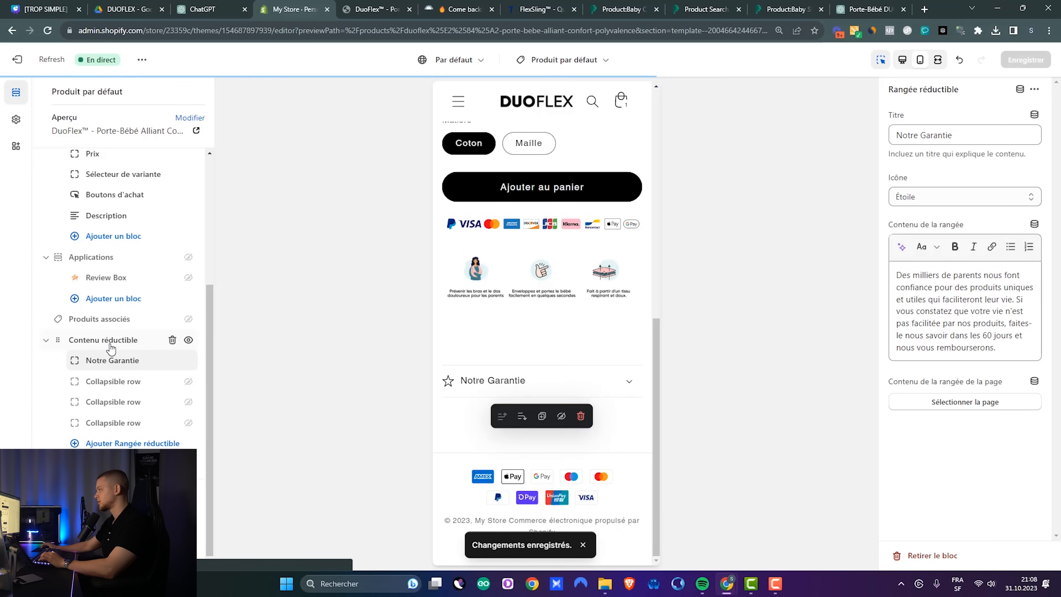
Step: Set the Contenu réductible section's top margin to 0 px and bottom margin to 8 px
{"action": "left_click", "coordinate": [121, 341]}
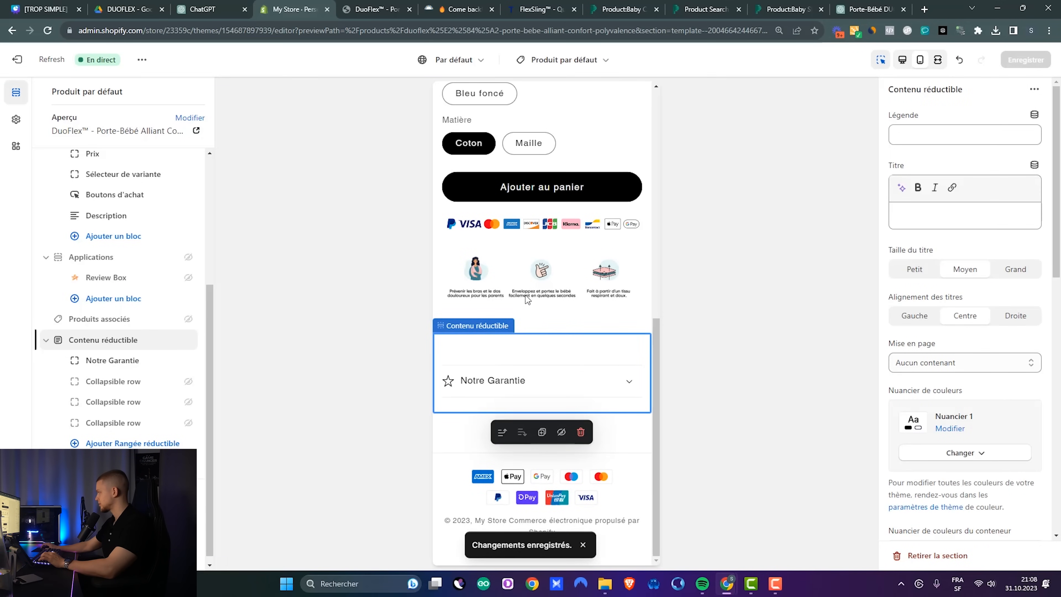
{"action": "scroll", "coordinate": [876, 385], "scroll_direction": "down", "scroll_amount": 12}
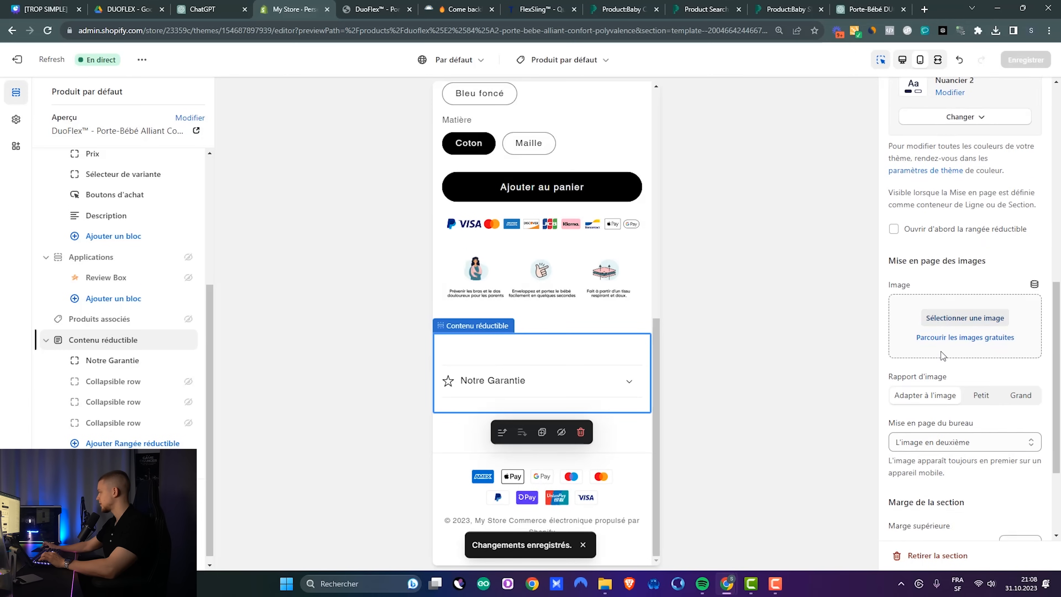
{"action": "left_click_drag", "start_coordinate": [929, 406], "coordinate": [893, 406]}
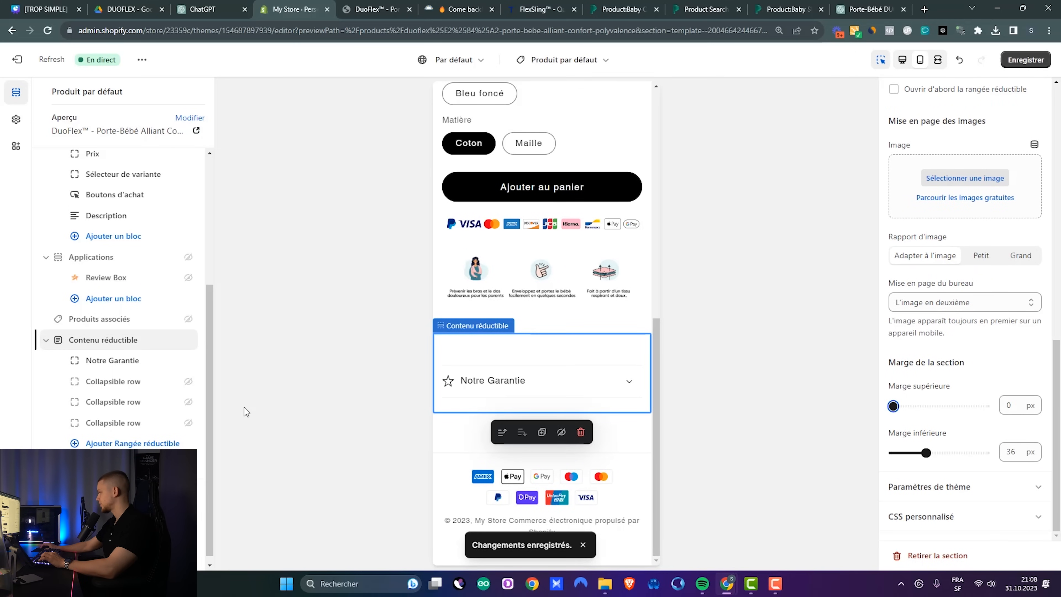
{"action": "left_click_drag", "start_coordinate": [926, 452], "coordinate": [900, 452]}
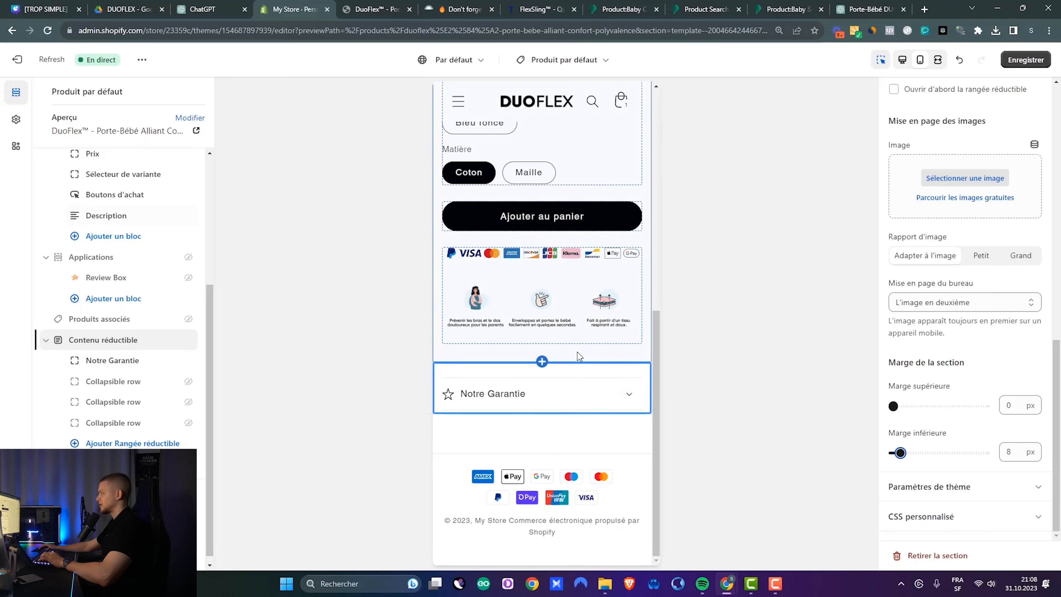
Step: Set the bottom margin of the Informations produits section to 0 px
{"action": "left_click", "coordinate": [472, 351]}
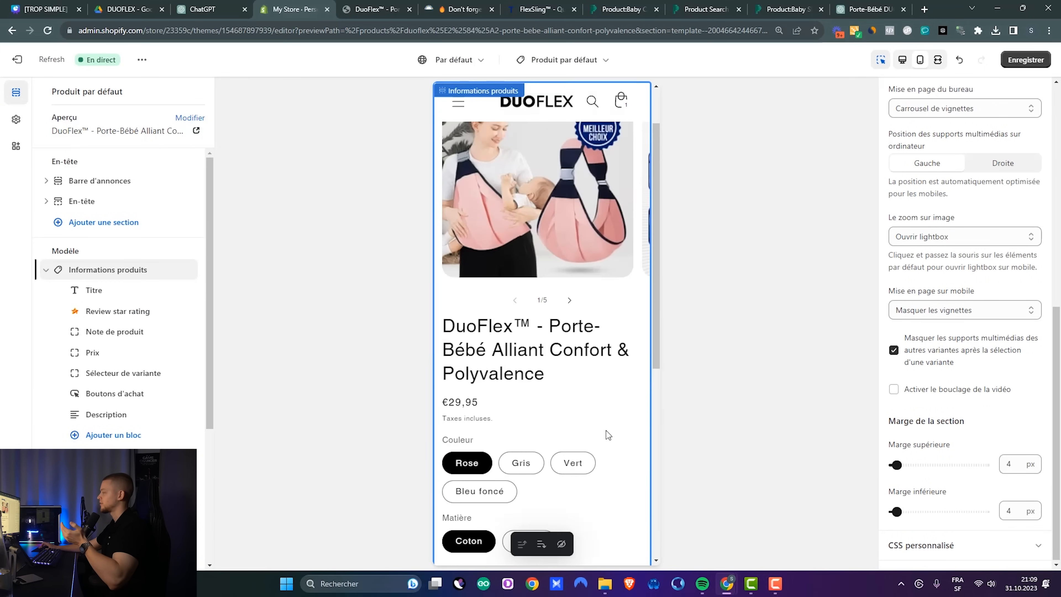
{"action": "scroll", "coordinate": [606, 428], "scroll_direction": "down", "scroll_amount": 8}
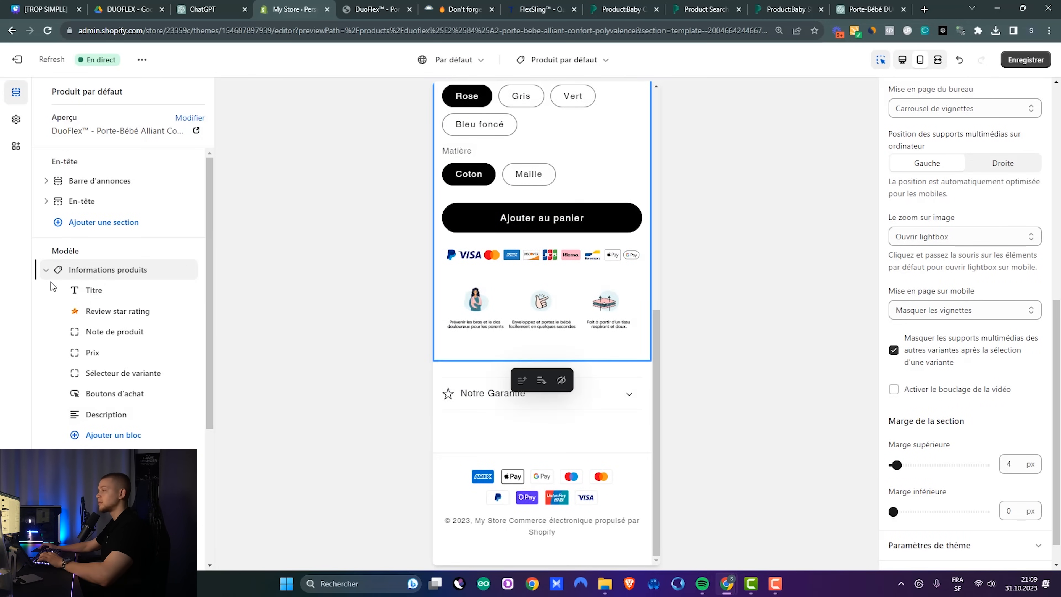
{"action": "left_click", "coordinate": [46, 271]}
{"action": "left_click", "coordinate": [46, 271]}
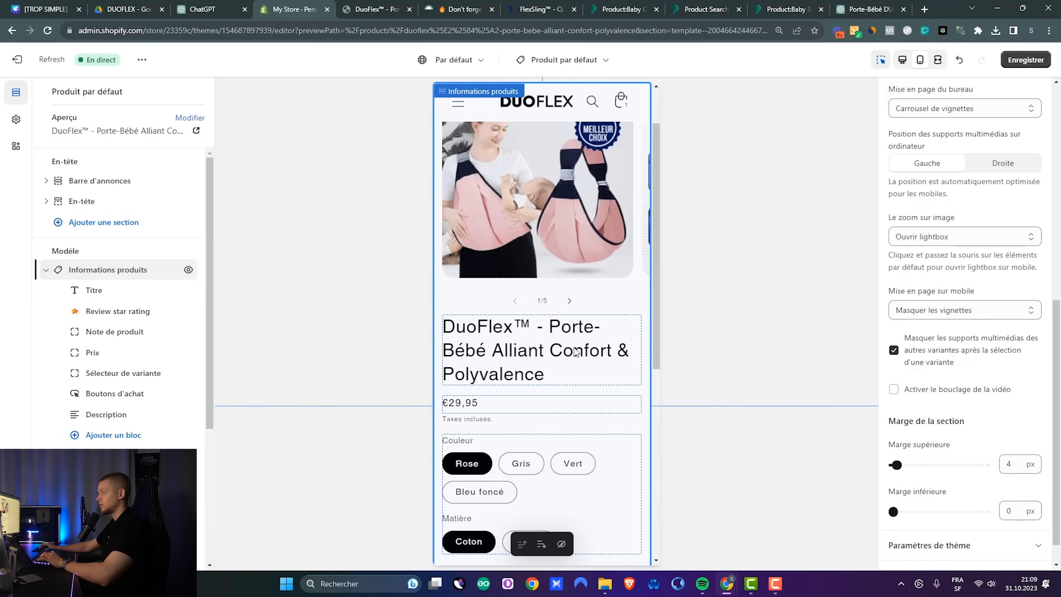
Step: Add a Texte enrichi section below the Contenu réductible section of the product template
{"action": "scroll", "coordinate": [575, 348], "scroll_direction": "down", "scroll_amount": 8}
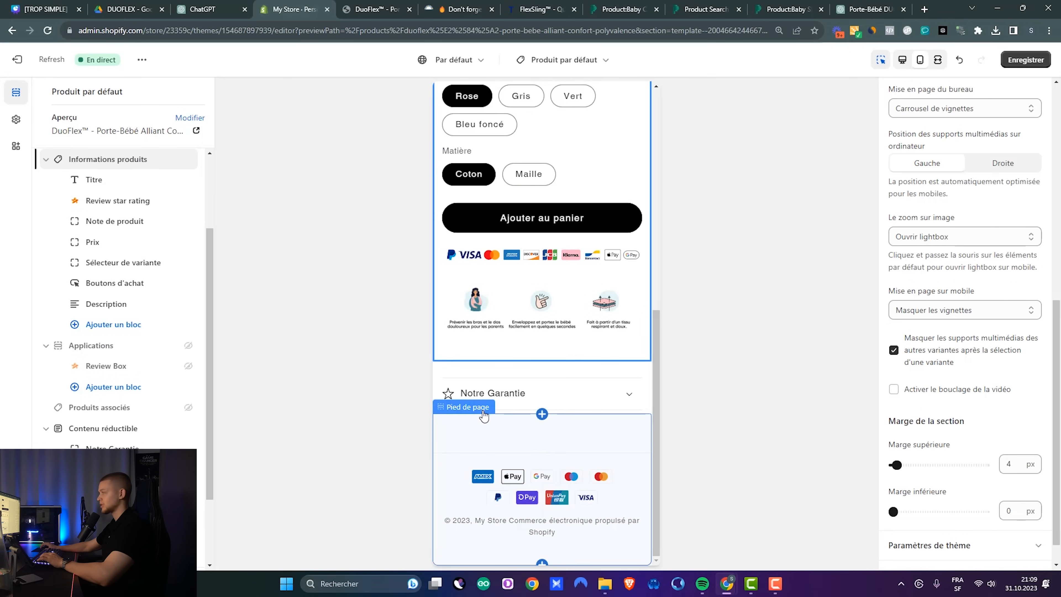
{"action": "scroll", "coordinate": [121, 386], "scroll_direction": "down", "scroll_amount": 3}
{"action": "left_click", "coordinate": [90, 457]}
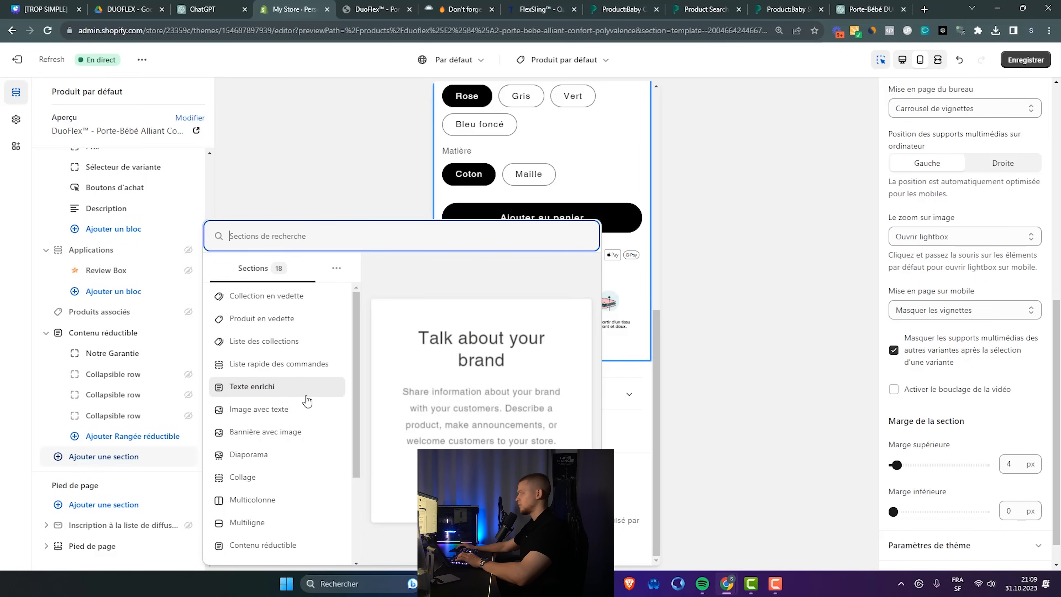
{"action": "left_click", "coordinate": [260, 388]}
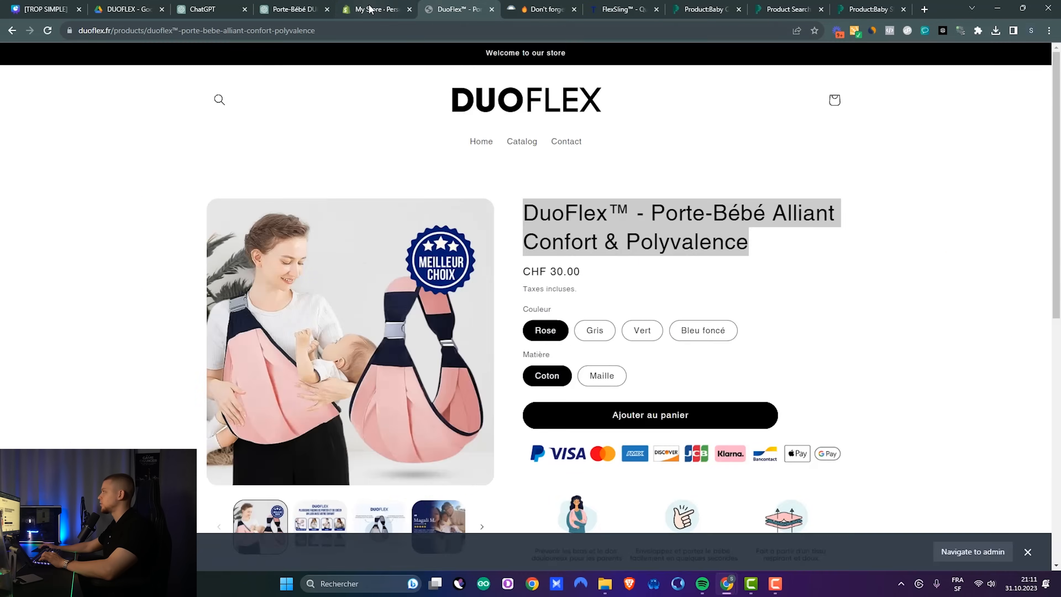
Step: Replace the Texte enrichi heading with the bold title "Le Porte-Bébé Révolutionnaire!" from the ChatGPT product description
{"action": "left_click", "coordinate": [370, 7]}
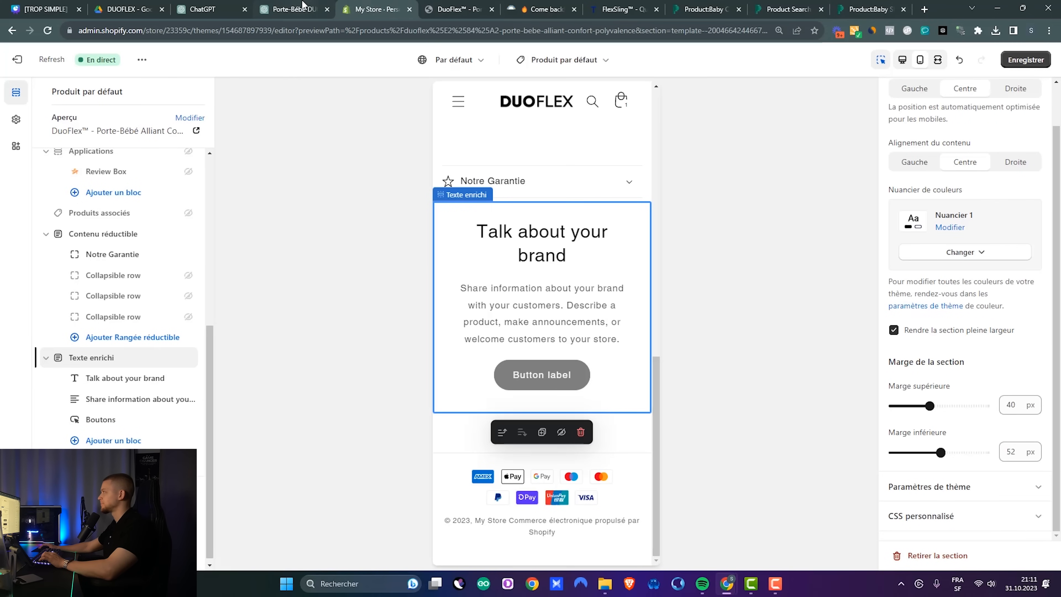
{"action": "left_click", "coordinate": [293, 8]}
{"action": "left_click_drag", "start_coordinate": [432, 255], "coordinate": [528, 253]}
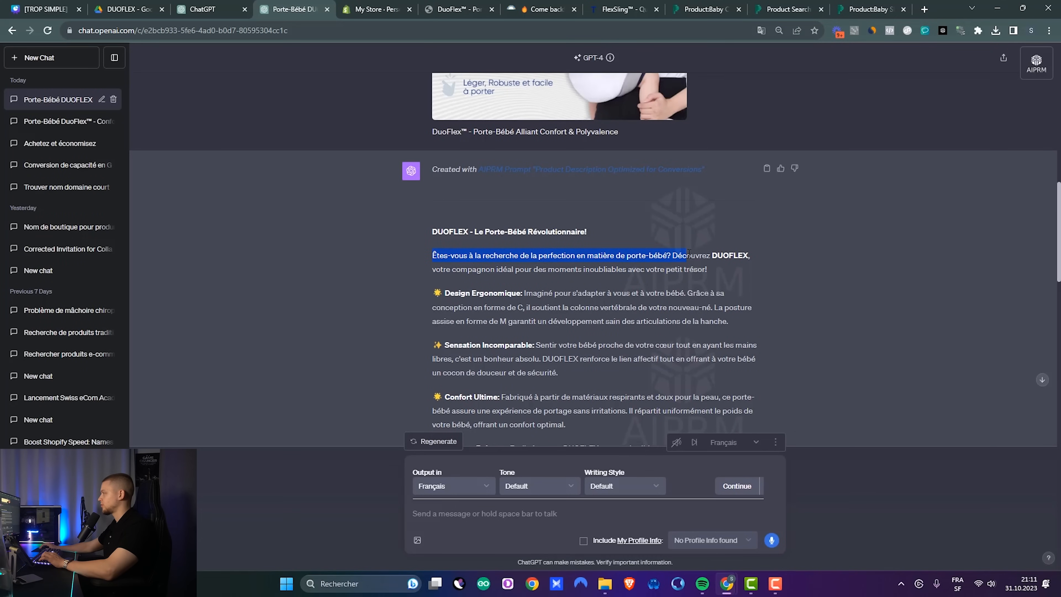
{"action": "left_click", "coordinate": [698, 264]}
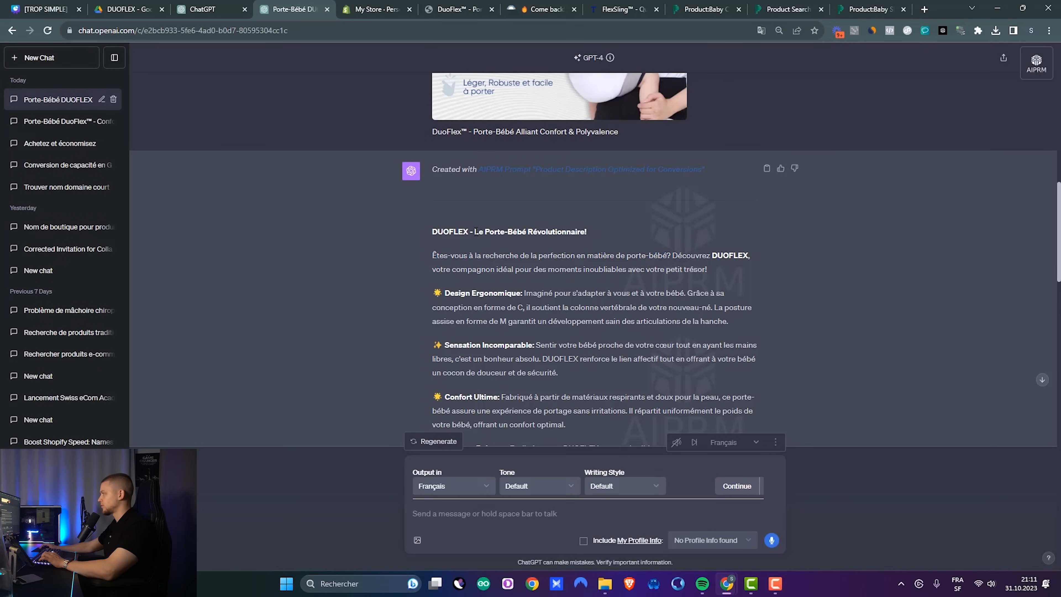
{"action": "left_click", "coordinate": [391, 11]}
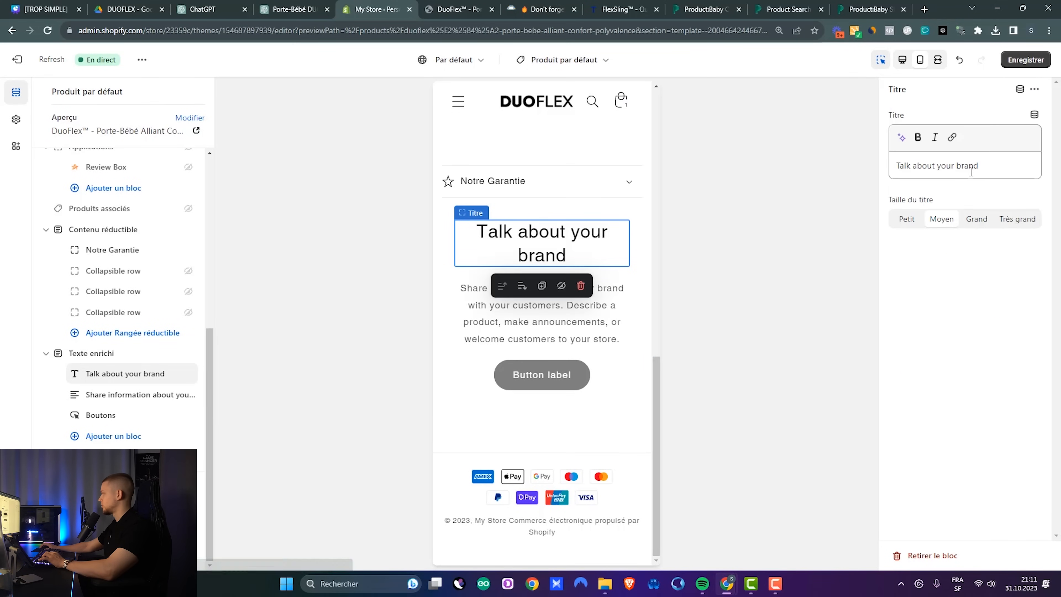
{"action": "triple_click", "coordinate": [971, 170]}
{"action": "type", "text": "Le Porte-Bébé Révolutionnaire!"}
Step: Try the Petit title size on the Texte enrichi heading and return it to Moyen
{"action": "scroll", "coordinate": [609, 389], "scroll_direction": "up", "scroll_amount": 2}
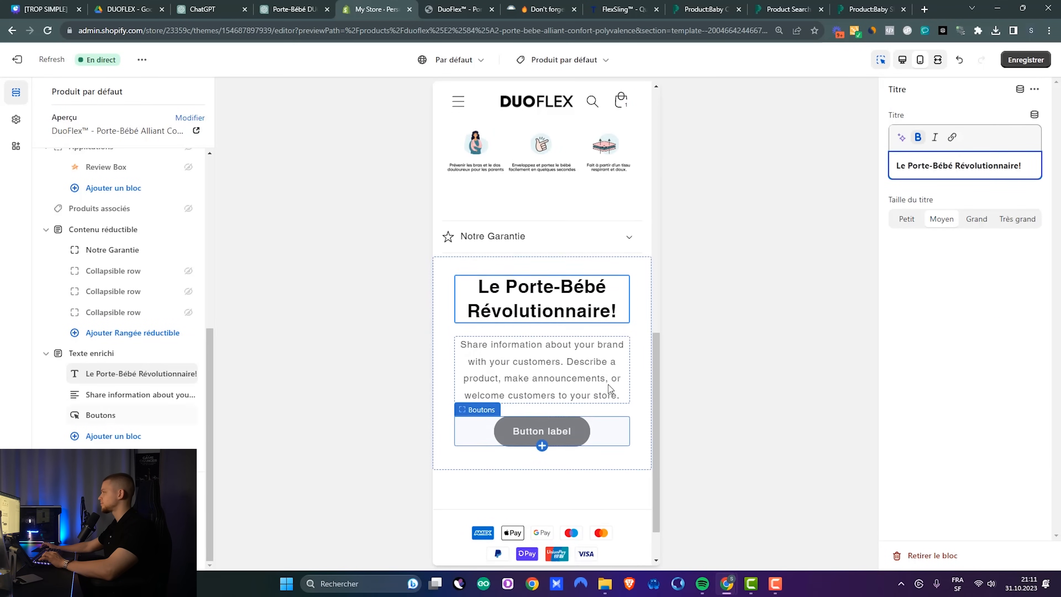
{"action": "scroll", "coordinate": [611, 390], "scroll_direction": "up", "scroll_amount": 1}
{"action": "left_click", "coordinate": [916, 222]}
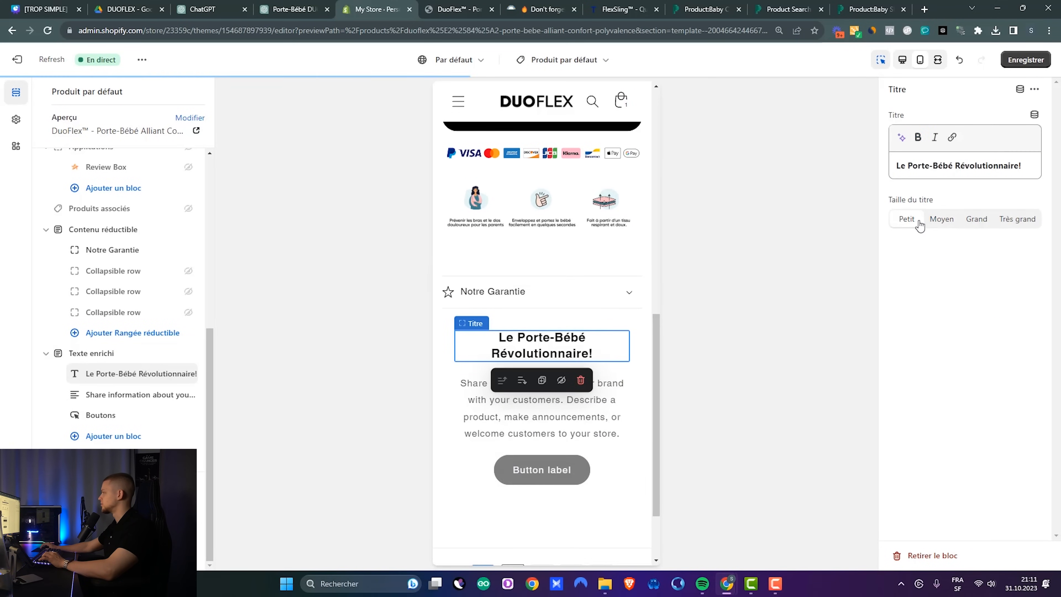
{"action": "left_click", "coordinate": [934, 223]}
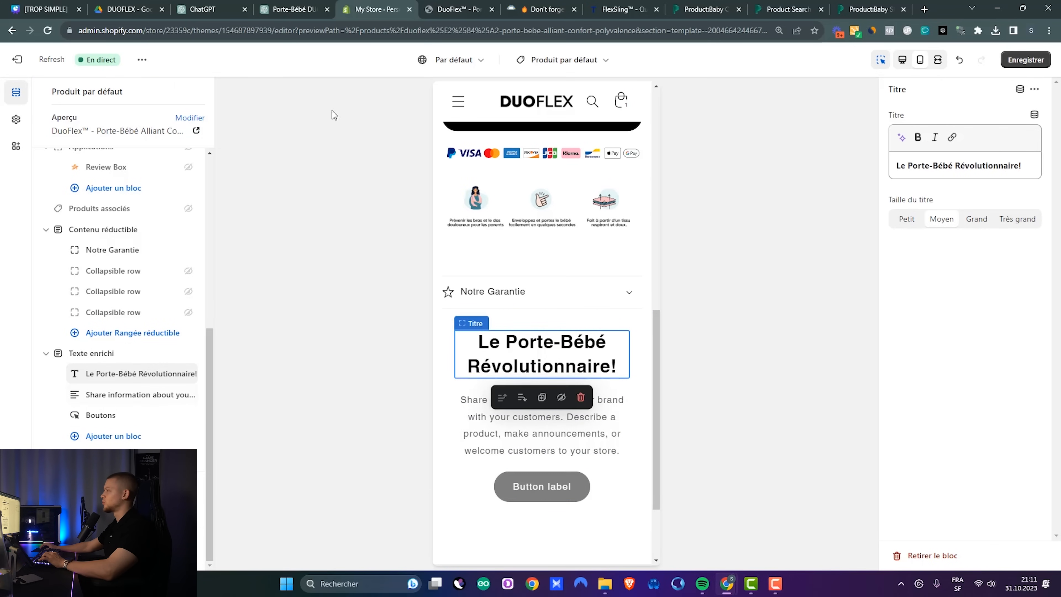
Step: Replace the Texte enrichi description with ChatGPT's sentence "Êtes-vous à la recherche de la perfection en matière de porte-bébé?"
{"action": "left_click", "coordinate": [294, 10]}
{"action": "left_click_drag", "start_coordinate": [716, 270], "coordinate": [671, 259]}
{"action": "left_click", "coordinate": [350, 4]}
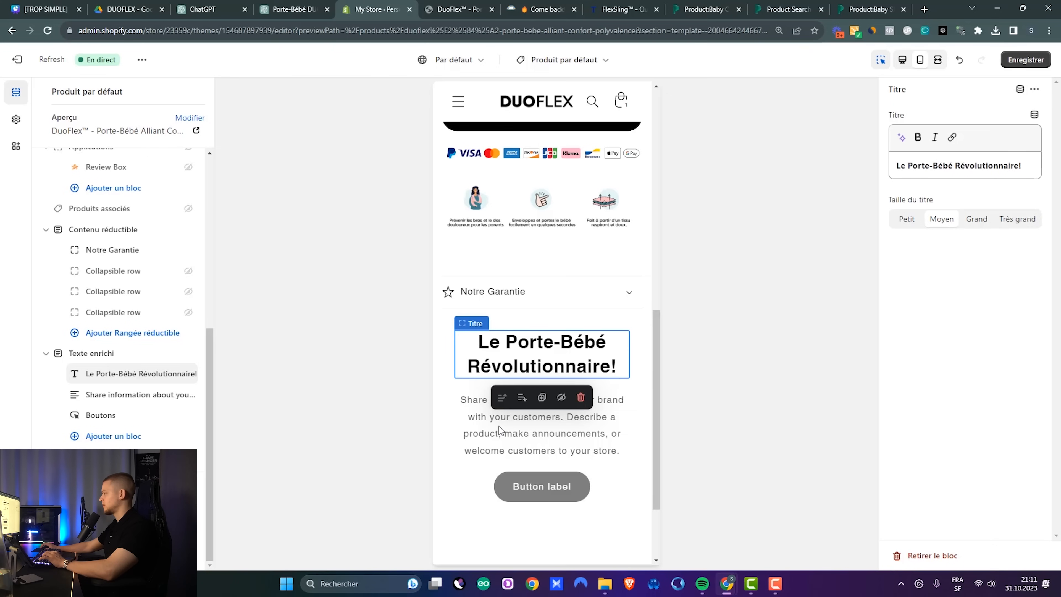
{"action": "left_click", "coordinate": [502, 428]}
{"action": "key", "text": "ctrl+a"}
{"action": "type", "text": "Êtes-vous à la recherche de la perfection en matière de porte-bébé?"}
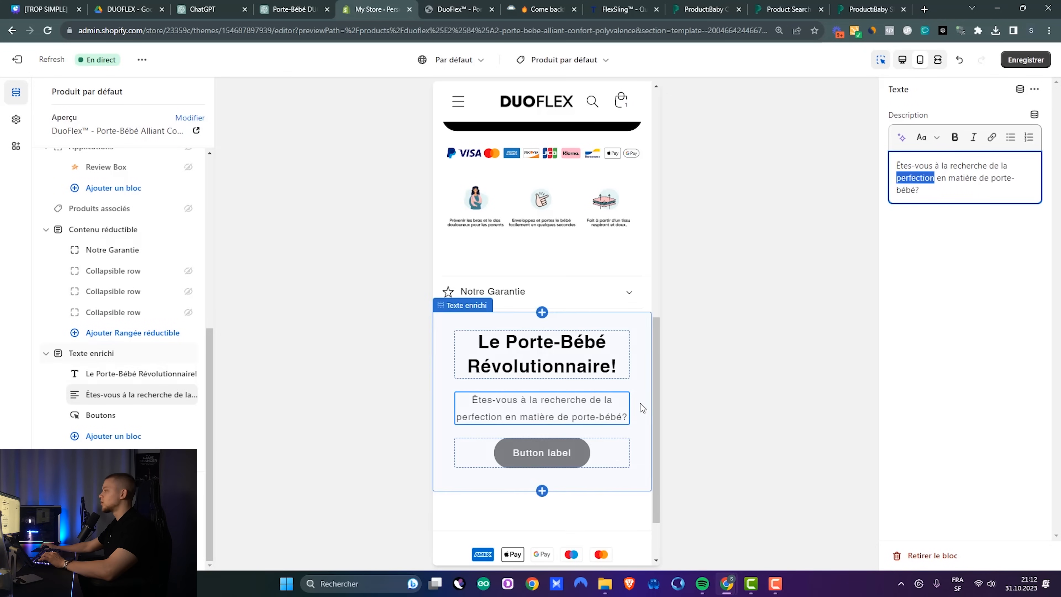
Step: Delete the Boutons block from the Texte enrichi section and switch the preview to the desktop layout
{"action": "left_click", "coordinate": [611, 453]}
{"action": "left_click", "coordinate": [581, 486]}
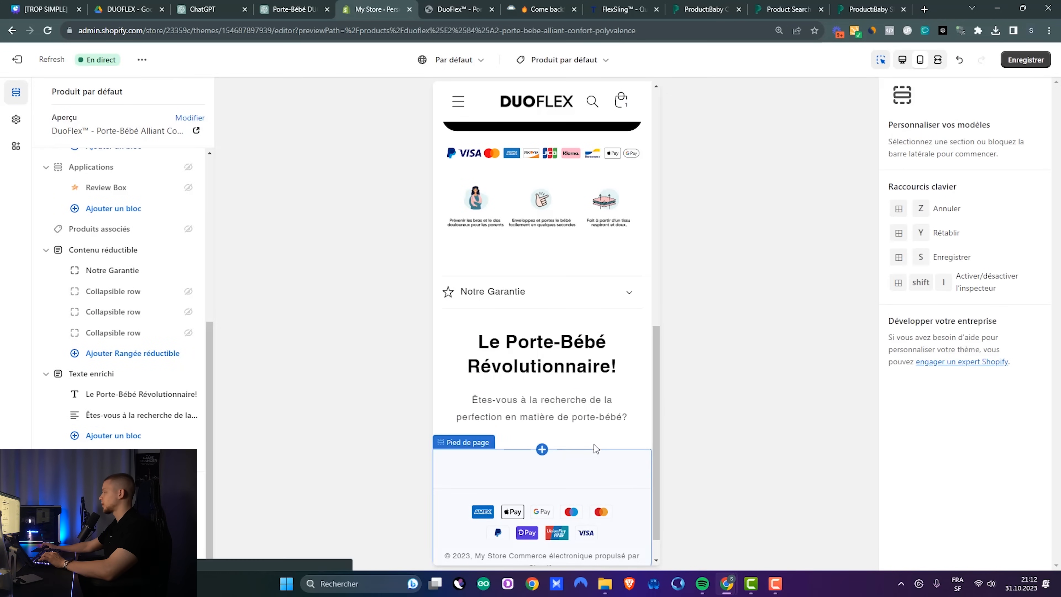
{"action": "left_click", "coordinate": [902, 60]}
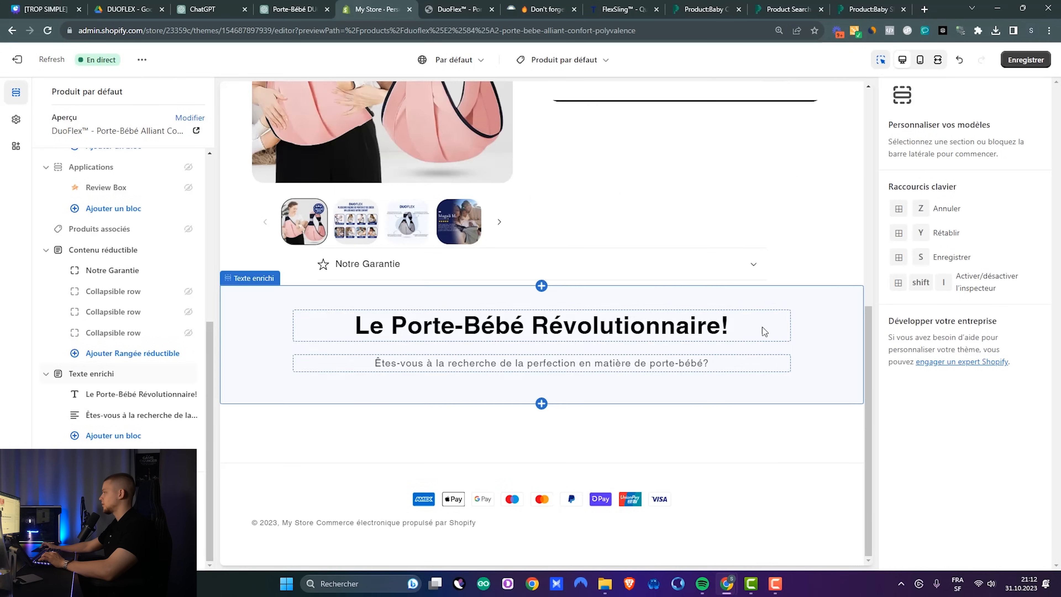
Step: In the mobile preview, set the Texte enrichi section's margins to 28 px above and 12 px below
{"action": "scroll", "coordinate": [781, 360], "scroll_direction": "up", "scroll_amount": 1}
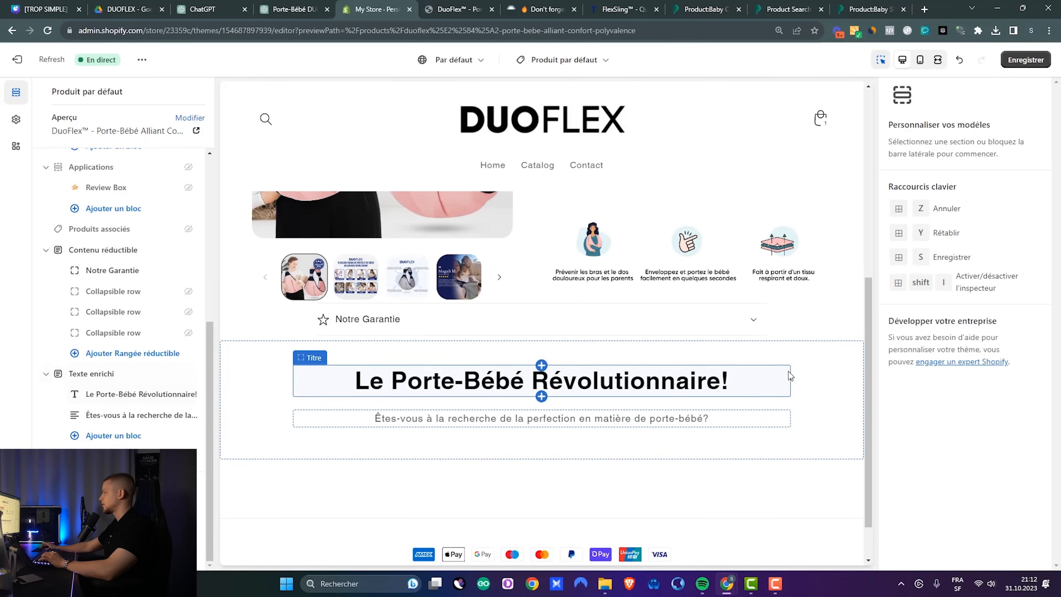
{"action": "left_click", "coordinate": [920, 59]}
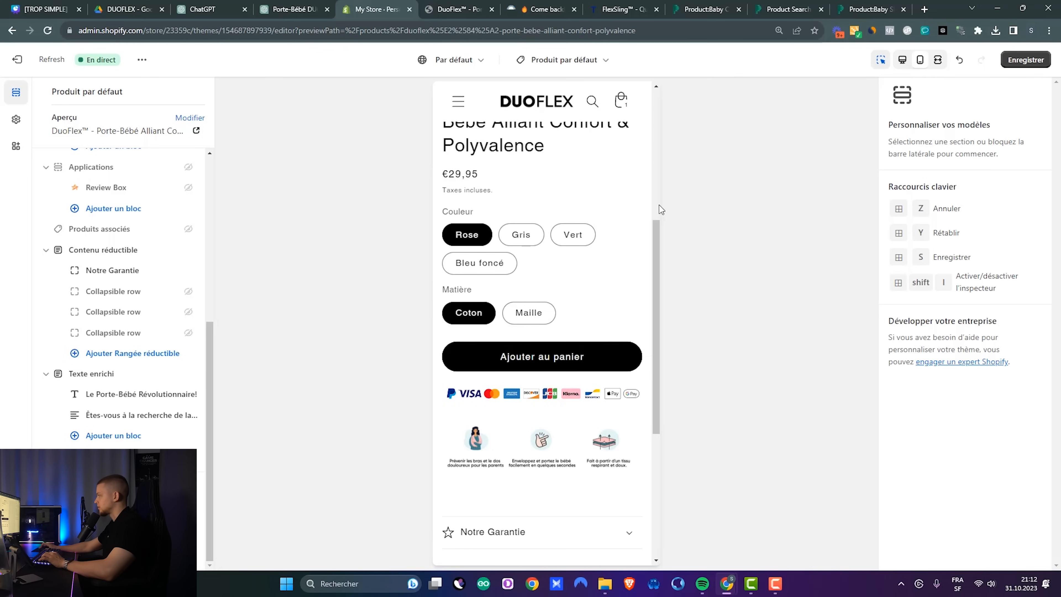
{"action": "scroll", "coordinate": [618, 363], "scroll_direction": "down", "scroll_amount": 5}
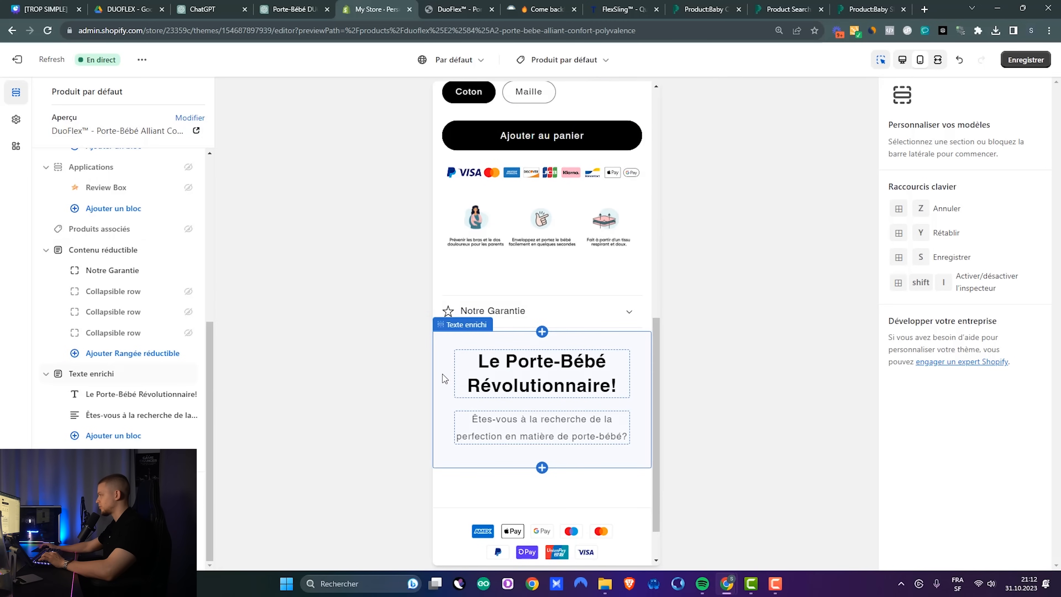
{"action": "left_click", "coordinate": [445, 377]}
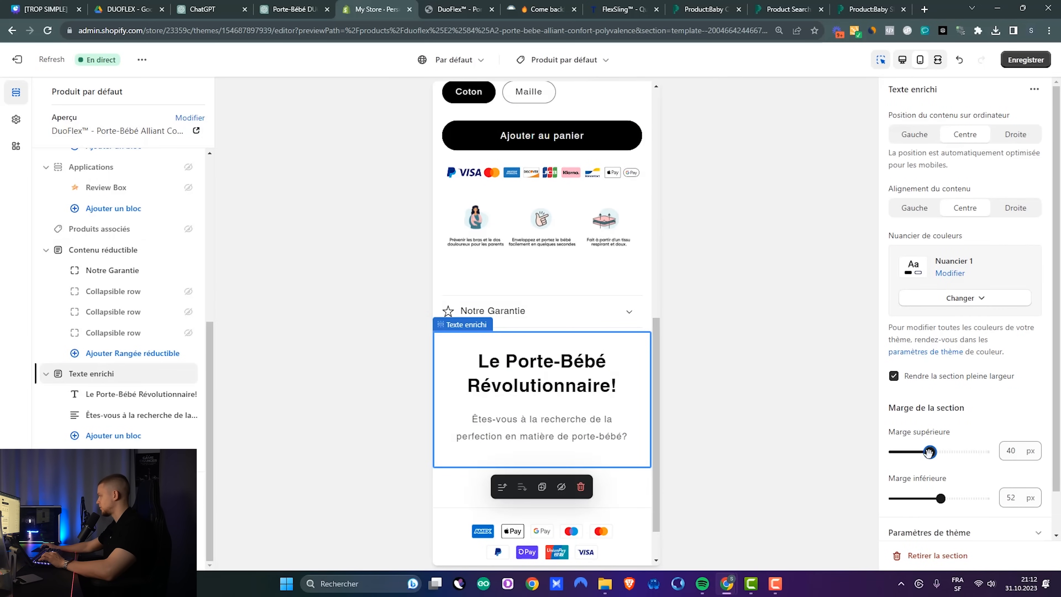
{"action": "left_click_drag", "start_coordinate": [929, 452], "coordinate": [918, 453]}
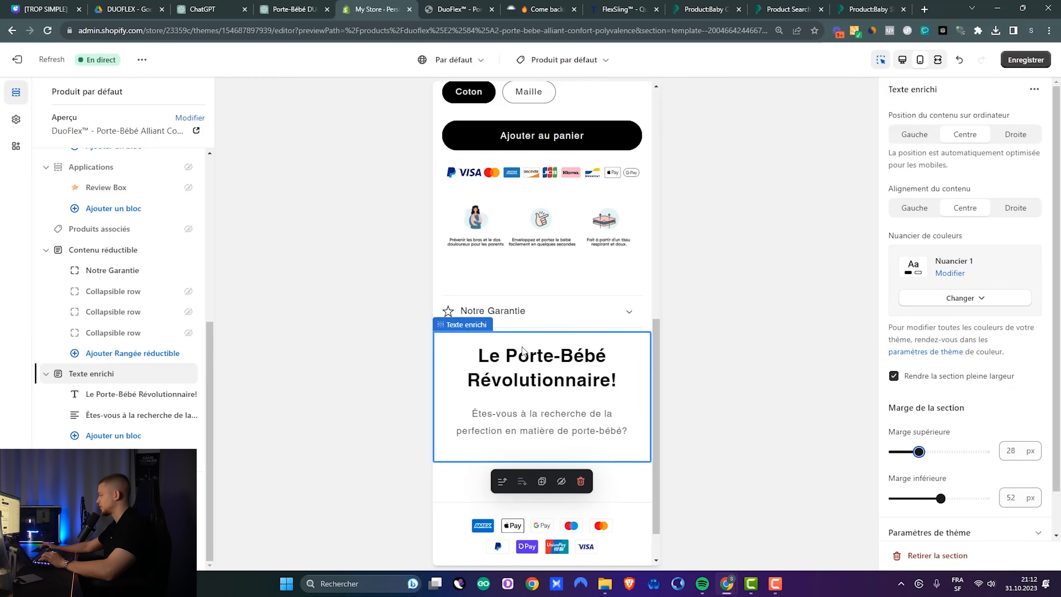
{"action": "scroll", "coordinate": [514, 335], "scroll_direction": "down", "scroll_amount": 2}
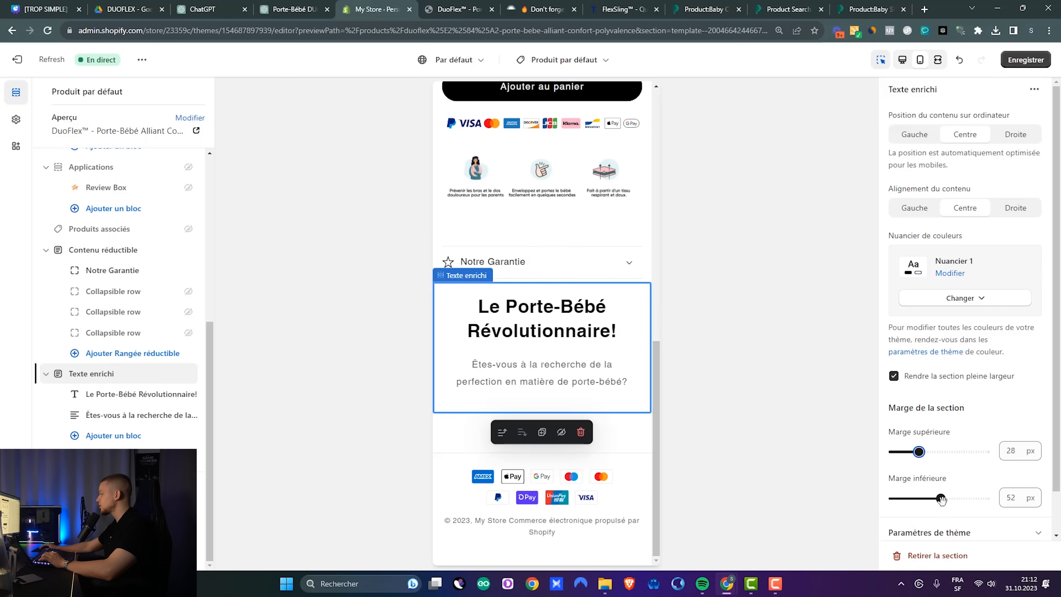
{"action": "left_click_drag", "start_coordinate": [941, 499], "coordinate": [899, 505]}
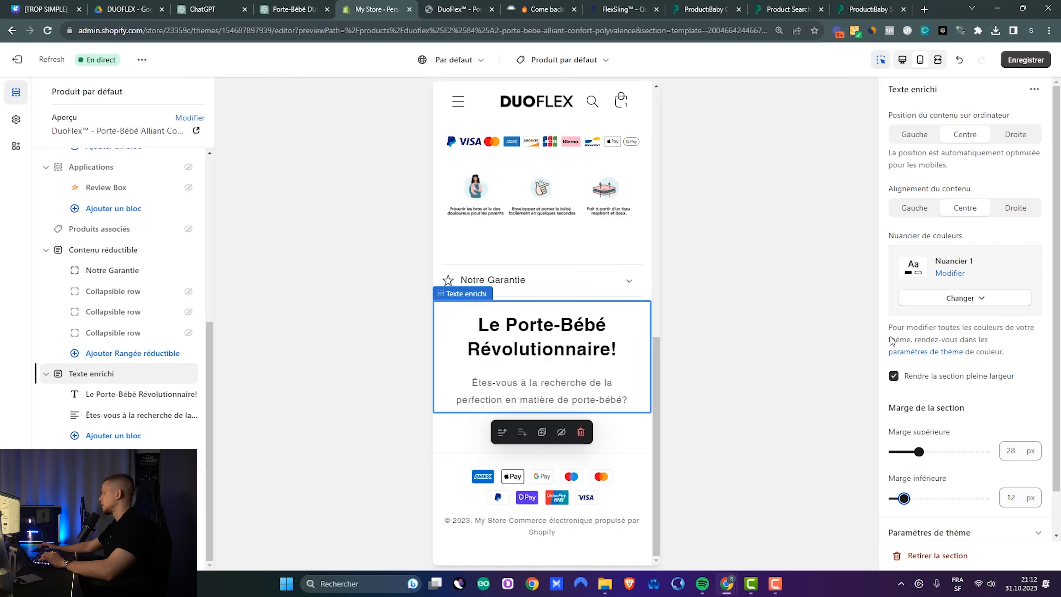
Step: Apply the Nuancier 4 colour scheme to the Texte enrichi section, turn off its full-width rendering and check the mobile preview
{"action": "left_click", "coordinate": [975, 309]}
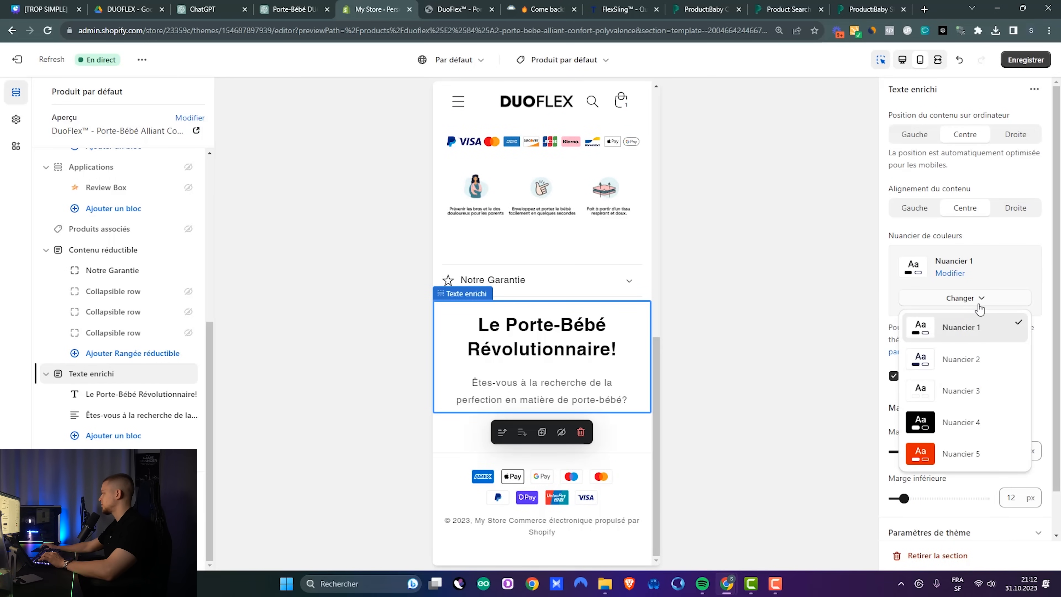
{"action": "left_click", "coordinate": [985, 428]}
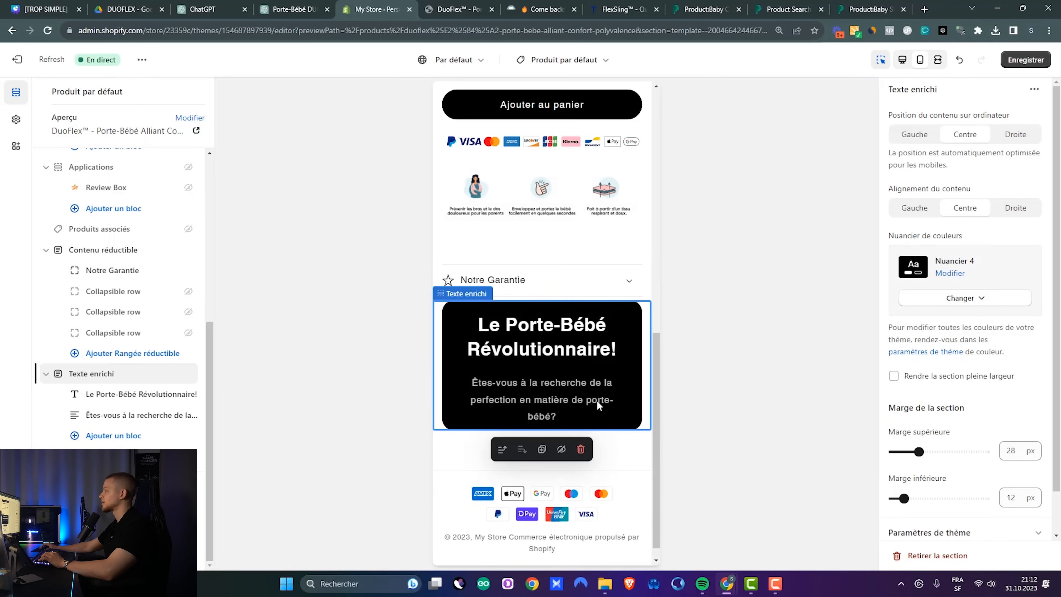
{"action": "left_click", "coordinate": [919, 61]}
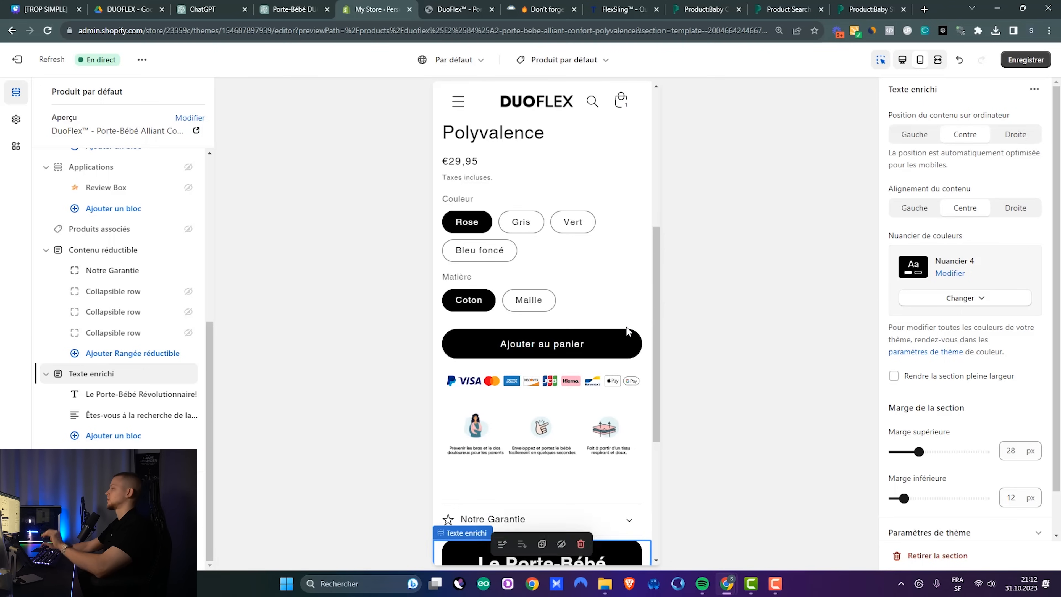
{"action": "scroll", "coordinate": [626, 326], "scroll_direction": "down", "scroll_amount": 5}
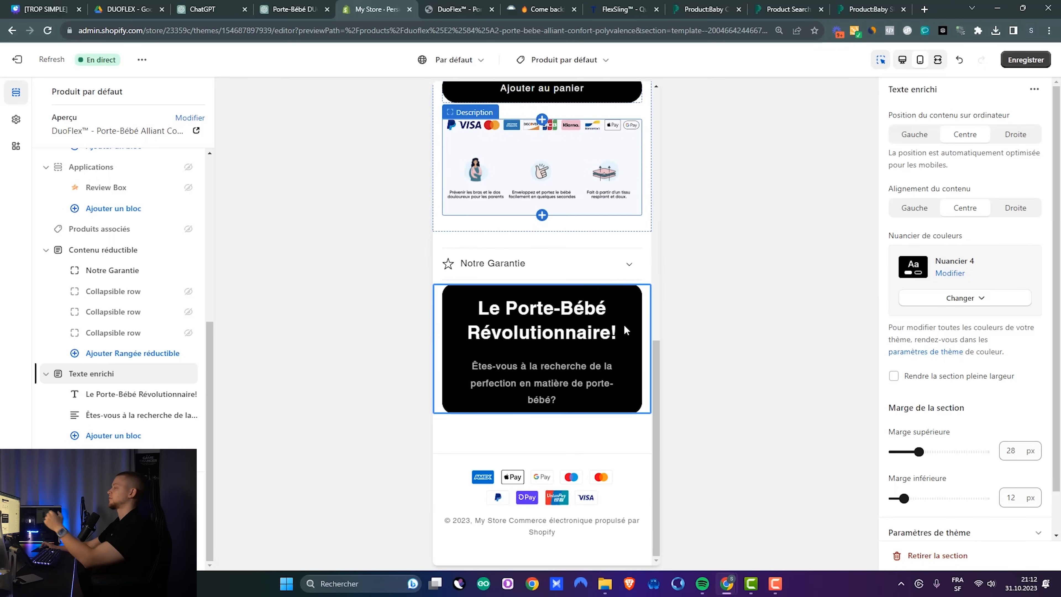
{"action": "scroll", "coordinate": [637, 373], "scroll_direction": "up", "scroll_amount": 2}
{"action": "scroll", "coordinate": [651, 405], "scroll_direction": "down", "scroll_amount": 2}
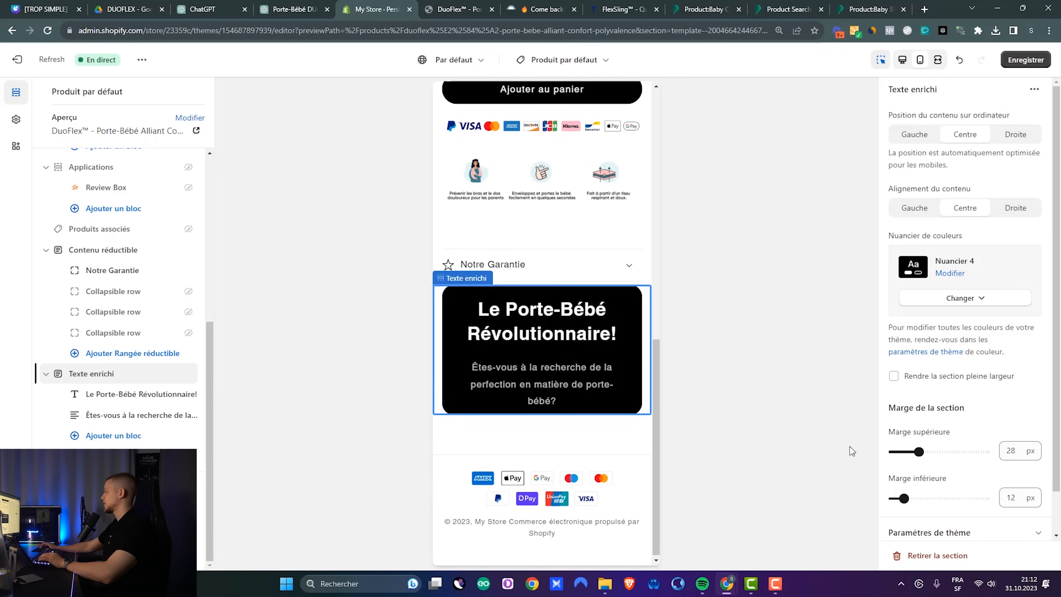
Step: Reduce both the upper and lower margins of the Texte enrichi section to 0 px
{"action": "scroll", "coordinate": [592, 387], "scroll_direction": "up", "scroll_amount": 1}
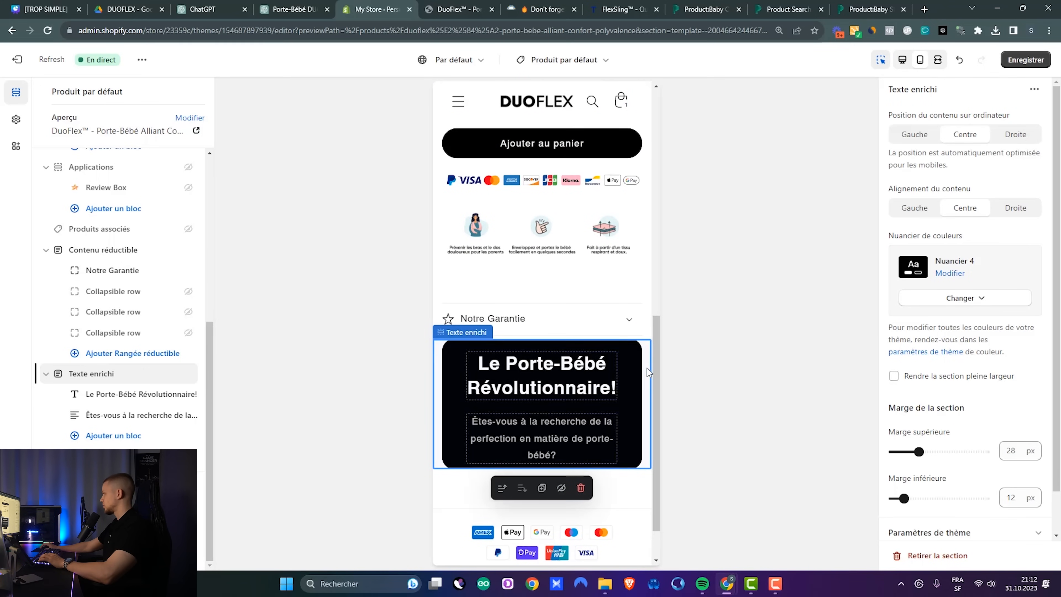
{"action": "left_click_drag", "start_coordinate": [918, 452], "coordinate": [904, 451]}
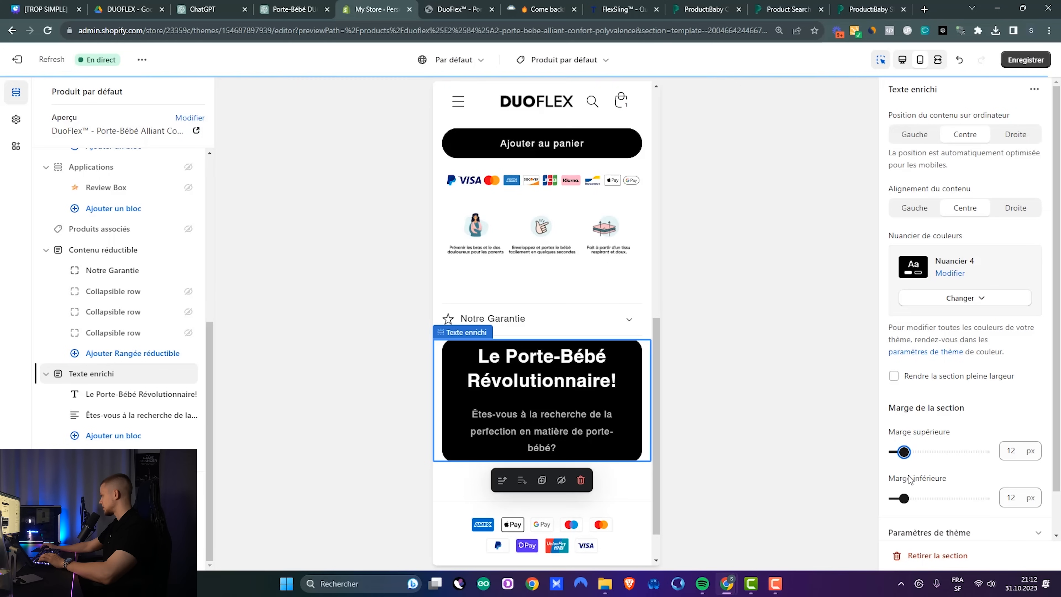
{"action": "left_click_drag", "start_coordinate": [903, 499], "coordinate": [891, 499]}
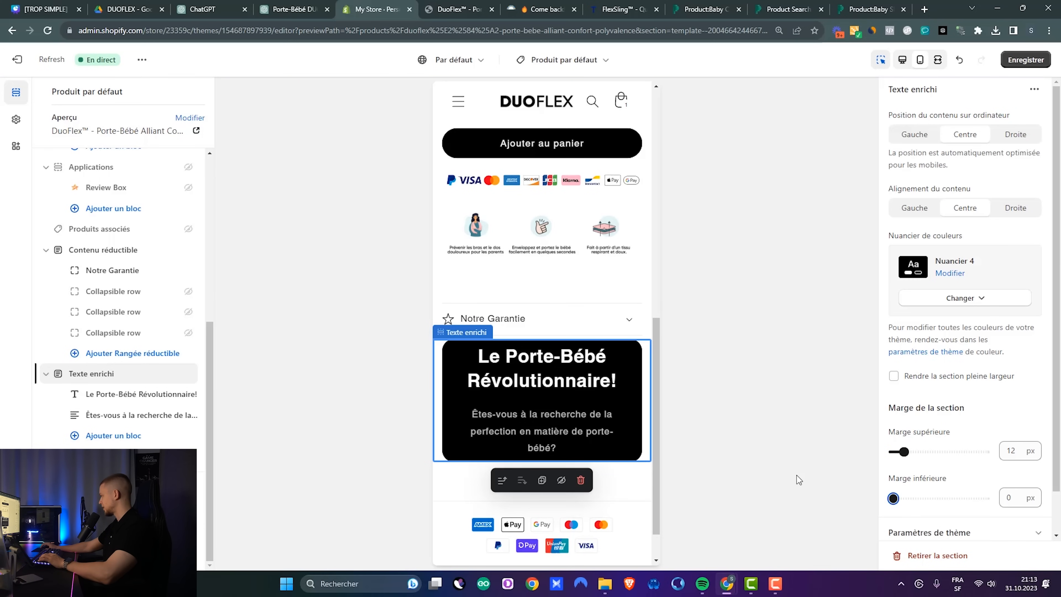
{"action": "left_click_drag", "start_coordinate": [904, 451], "coordinate": [889, 452]}
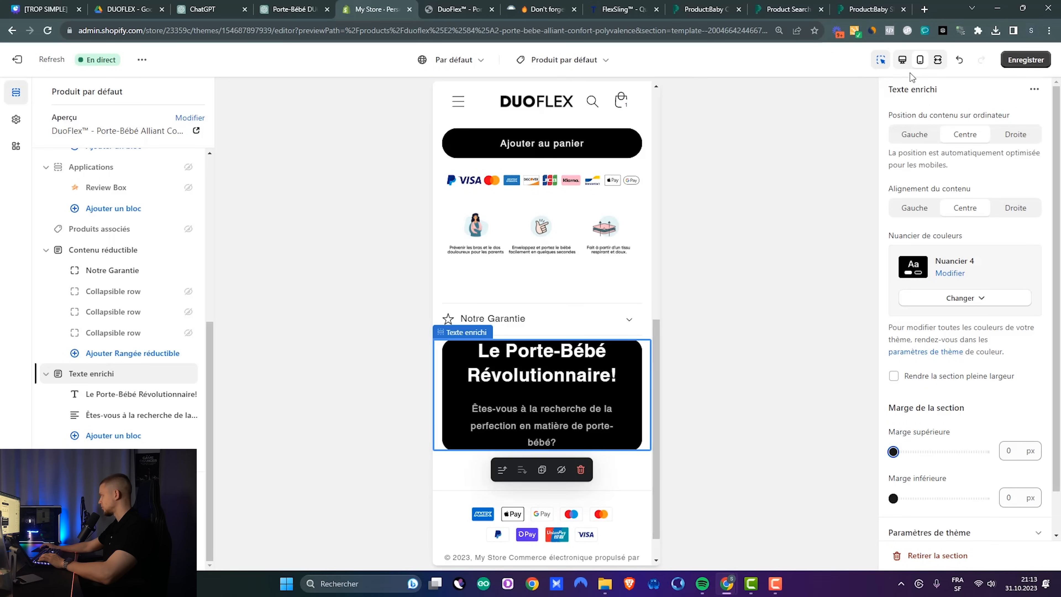
Step: Review how the product page and its black Texte enrichi section look in the desktop and mobile previews
{"action": "left_click", "coordinate": [903, 60]}
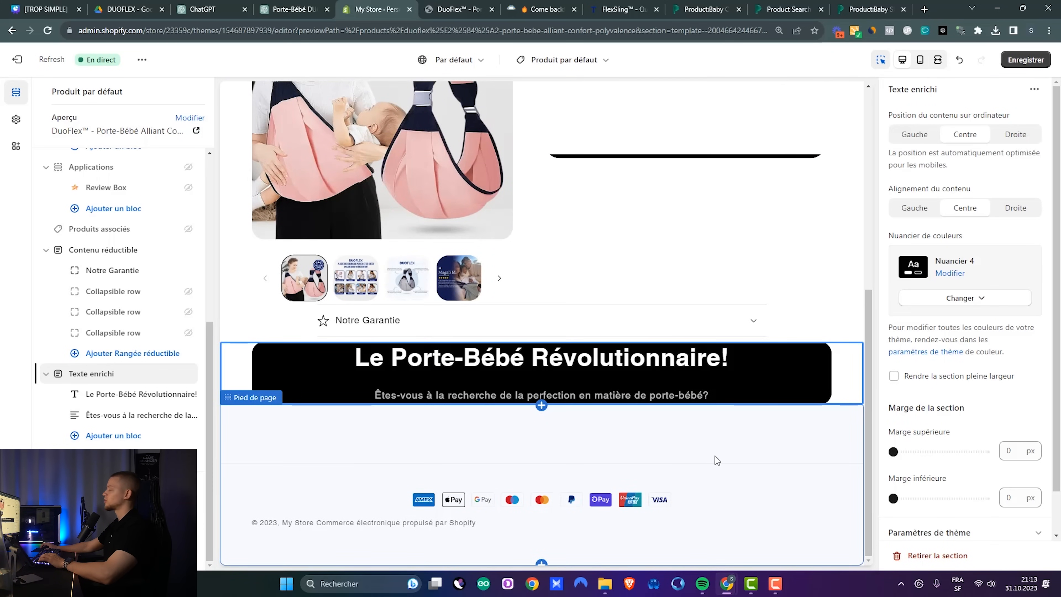
{"action": "scroll", "coordinate": [837, 428], "scroll_direction": "up", "scroll_amount": 4}
{"action": "scroll", "coordinate": [834, 426], "scroll_direction": "down", "scroll_amount": 2}
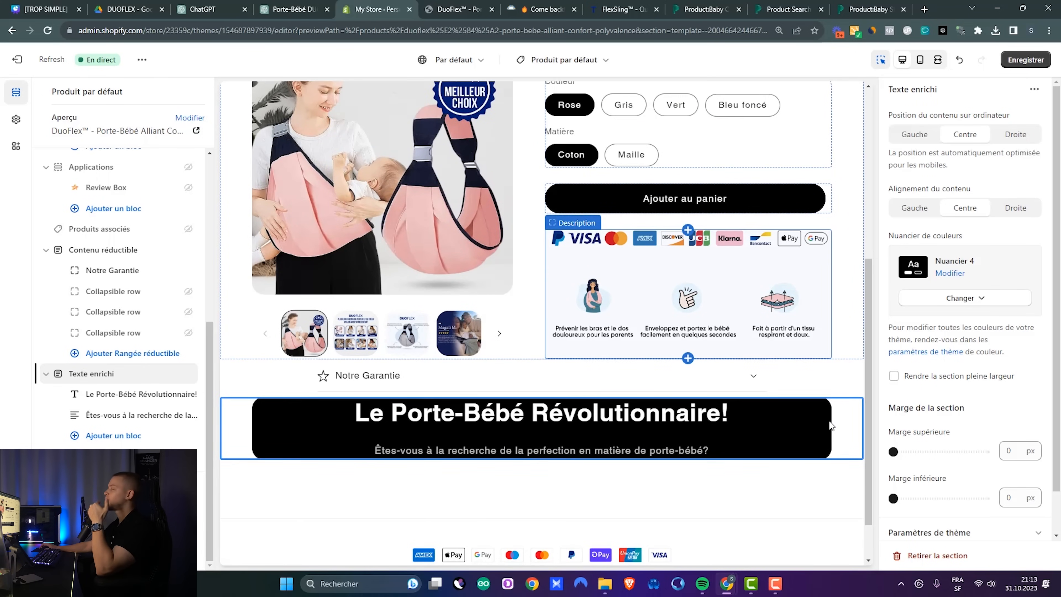
{"action": "scroll", "coordinate": [819, 394], "scroll_direction": "up", "scroll_amount": 5}
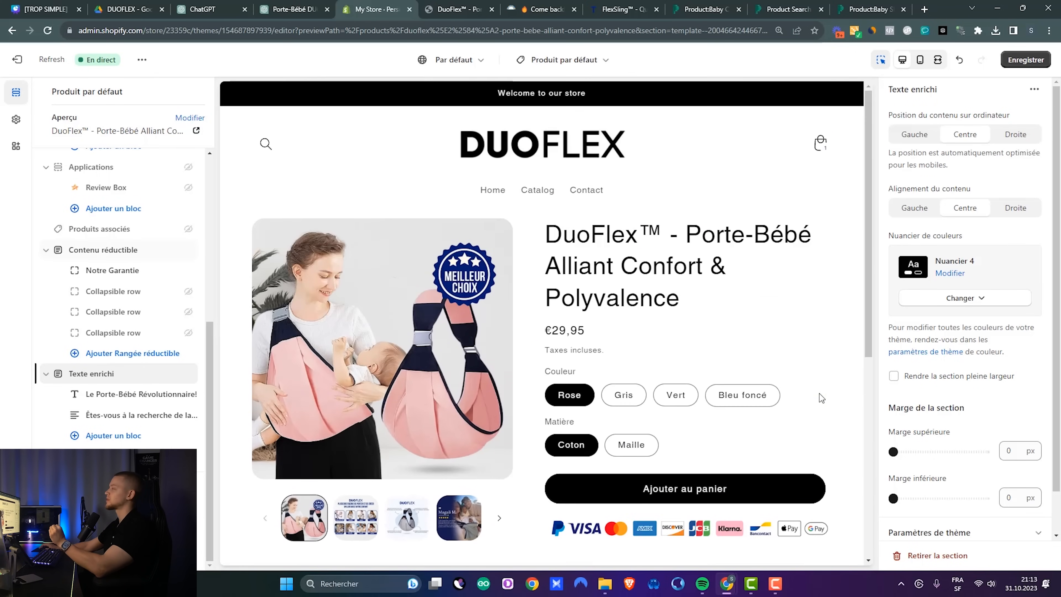
{"action": "scroll", "coordinate": [748, 338], "scroll_direction": "down", "scroll_amount": 2}
{"action": "left_click", "coordinate": [920, 59]}
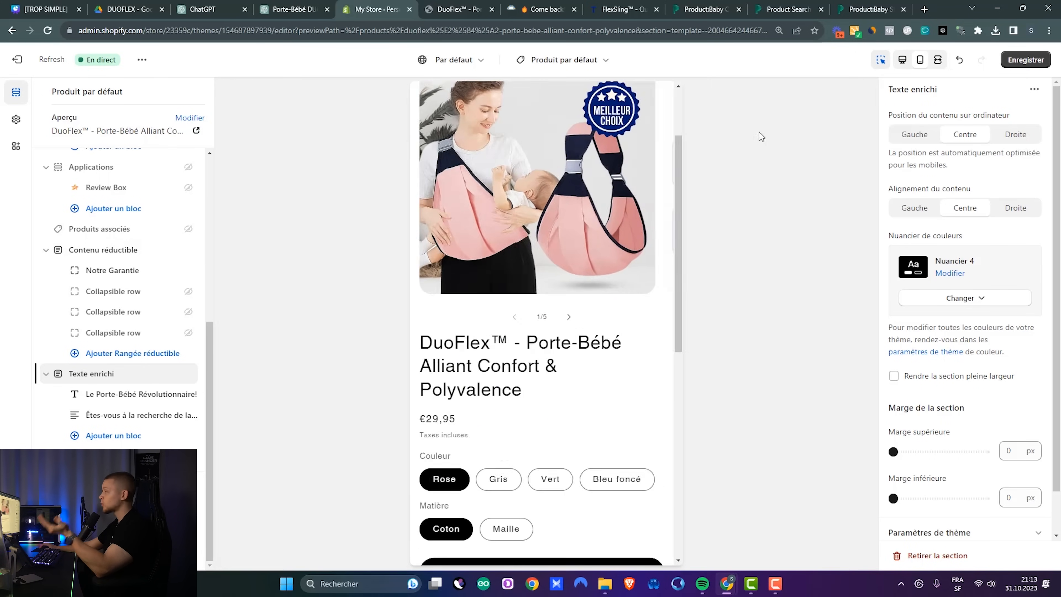
{"action": "scroll", "coordinate": [601, 371], "scroll_direction": "down", "scroll_amount": 8}
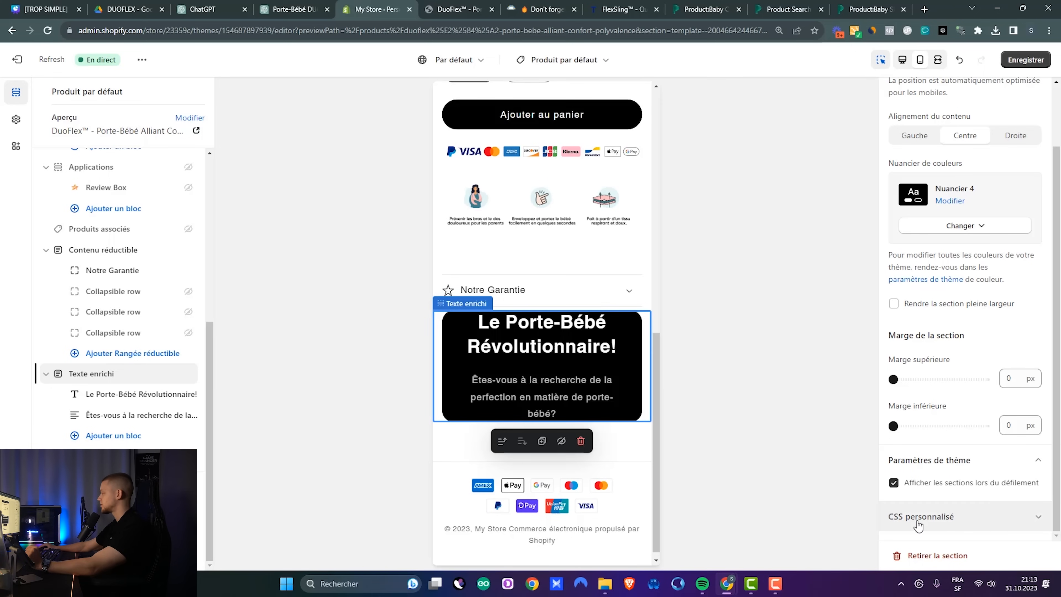
Step: Turn off the theme setting "Afficher les sections lors du défilement" from the Texte enrichi section's settings
{"action": "left_click", "coordinate": [1017, 461]}
{"action": "left_click", "coordinate": [959, 485]}
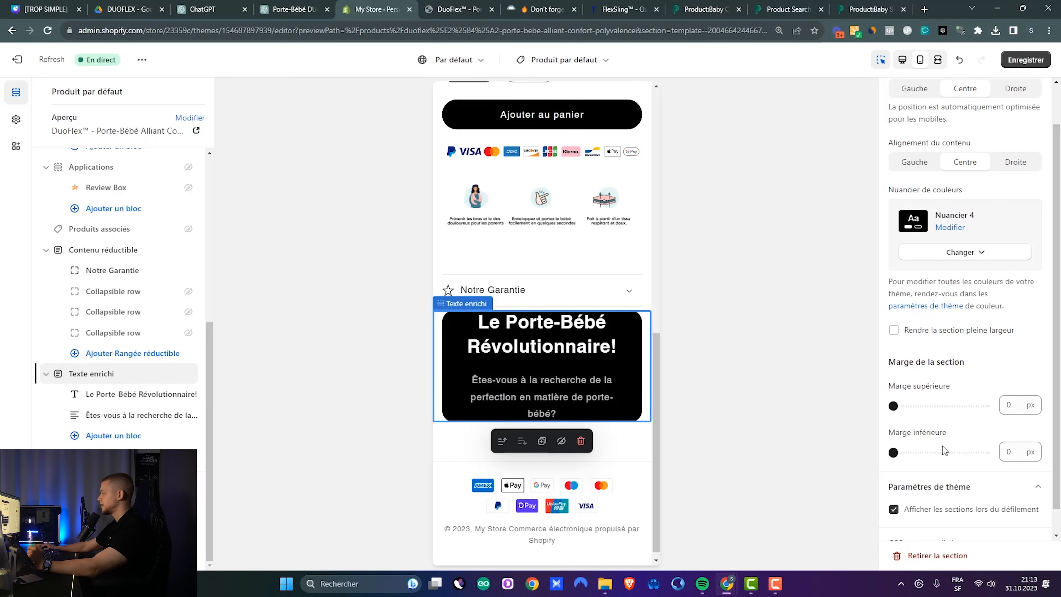
{"action": "scroll", "coordinate": [927, 495], "scroll_direction": "down", "scroll_amount": 1}
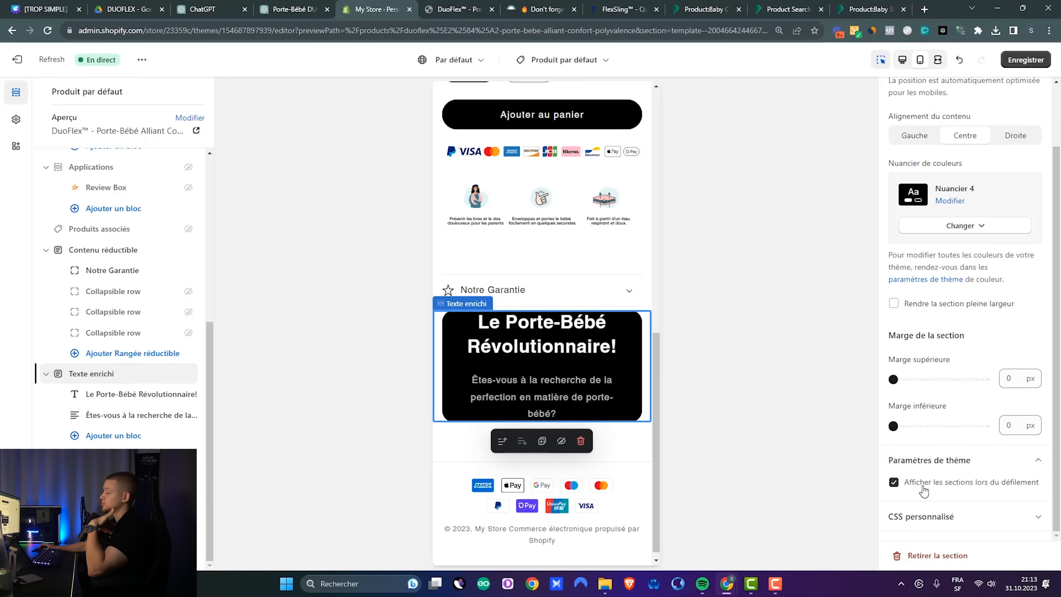
{"action": "left_click", "coordinate": [894, 485]}
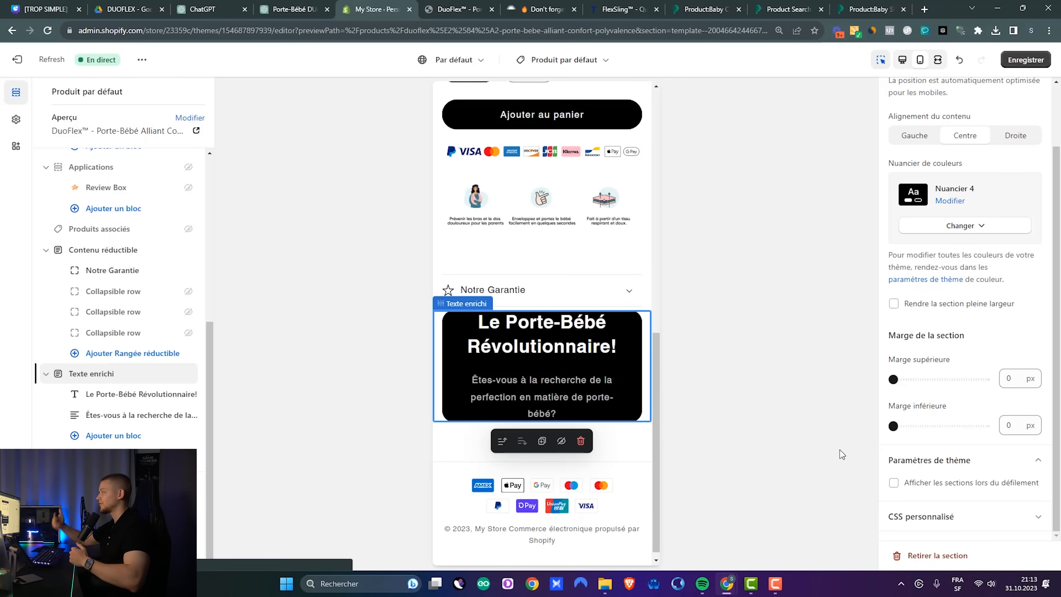
{"action": "left_click", "coordinate": [894, 483]}
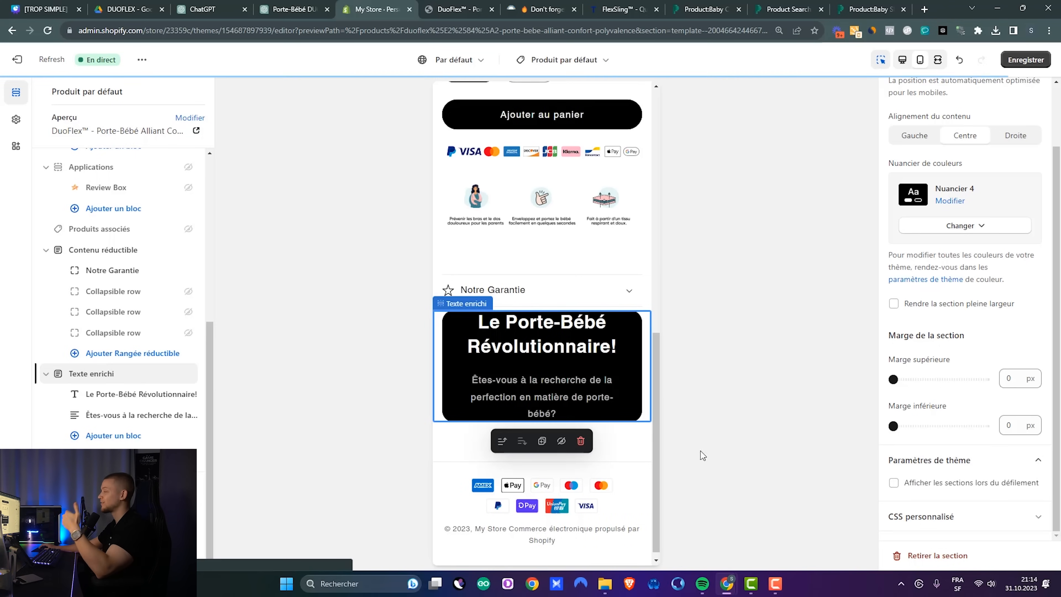
Step: Add an Image avec texte section to the product template below the Texte enrichi section
{"action": "left_click", "coordinate": [614, 468]}
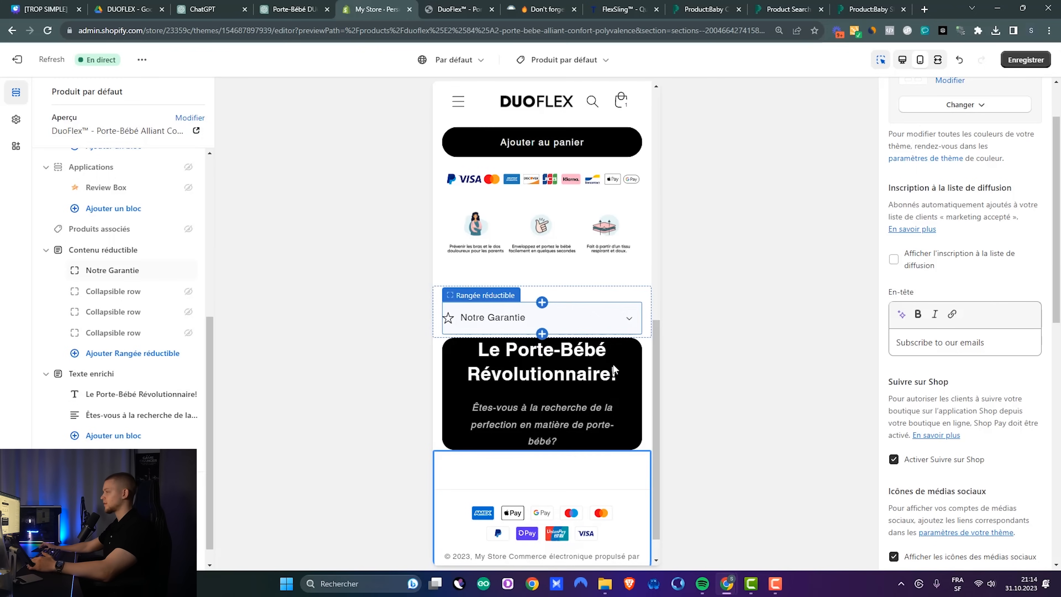
{"action": "scroll", "coordinate": [614, 376], "scroll_direction": "down", "scroll_amount": 1}
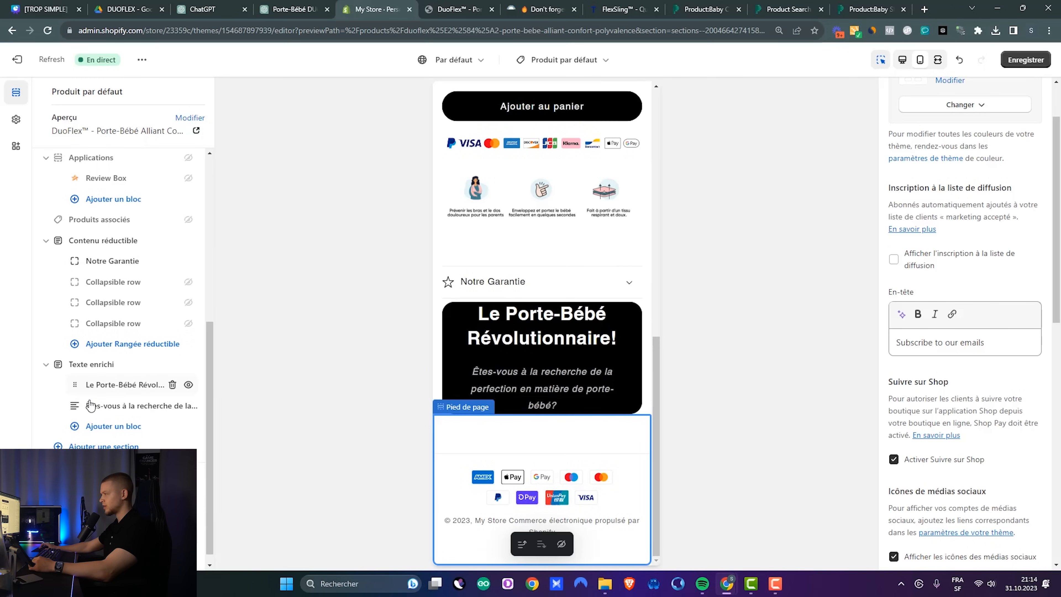
{"action": "scroll", "coordinate": [108, 410], "scroll_direction": "down", "scroll_amount": 1}
{"action": "left_click", "coordinate": [83, 439]}
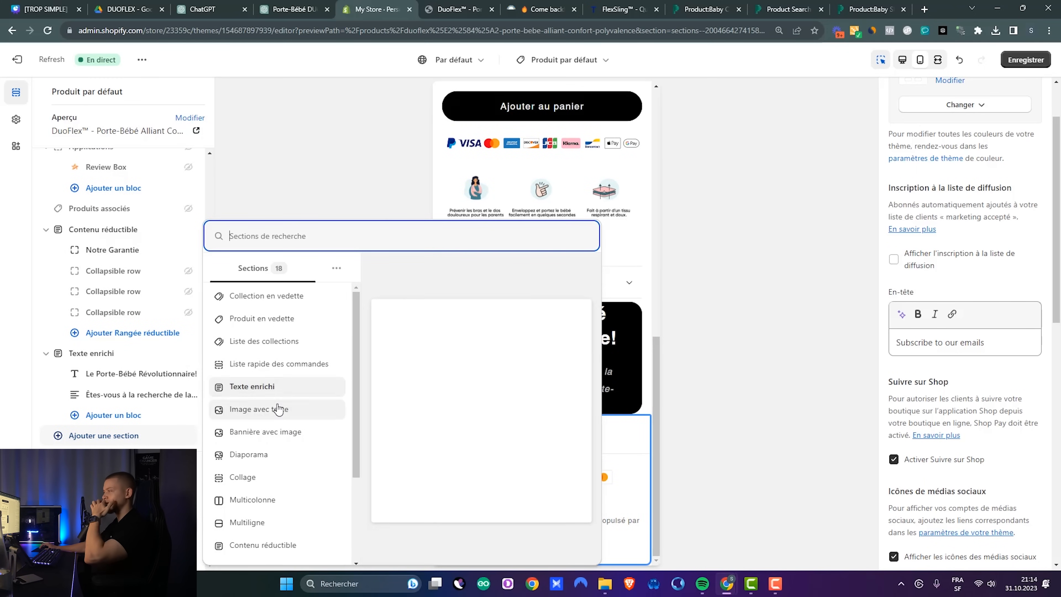
{"action": "left_click", "coordinate": [272, 411]}
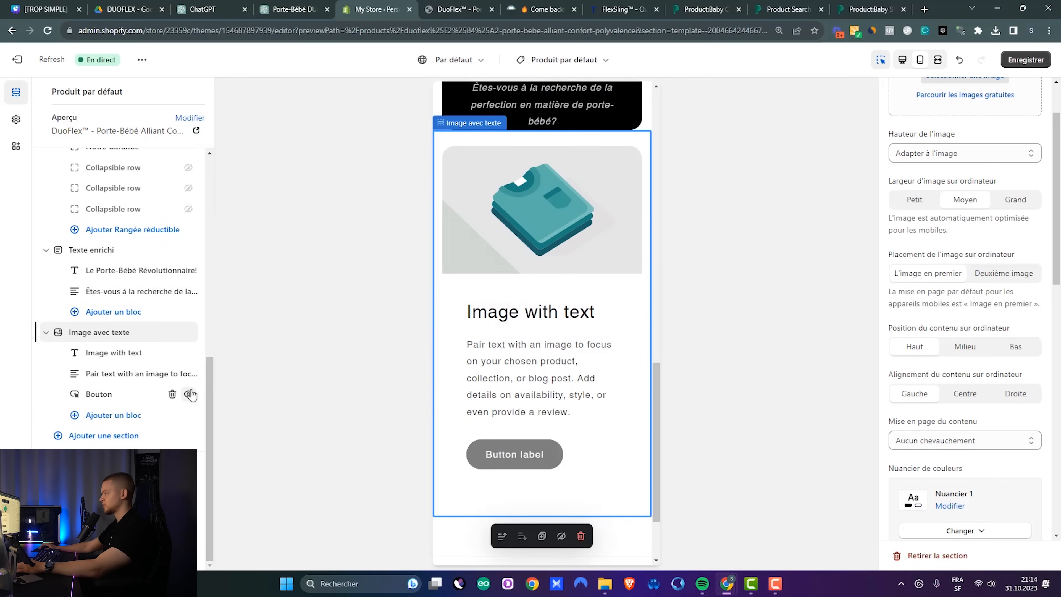
Step: Hide the button, text and heading blocks of the Image avec texte section so only its image remains
{"action": "left_click", "coordinate": [189, 394]}
{"action": "left_click", "coordinate": [188, 373]}
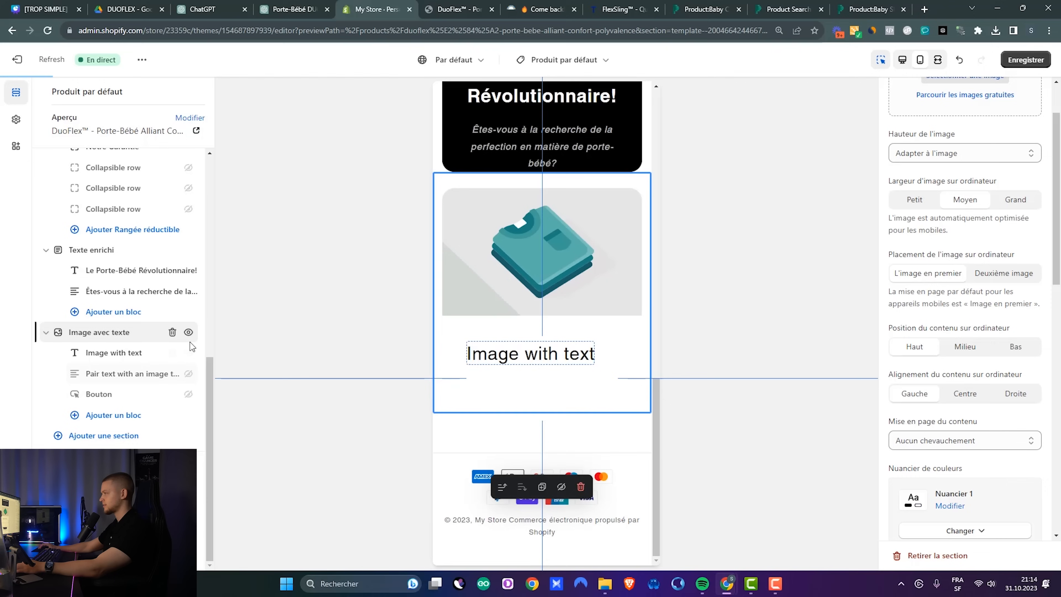
{"action": "left_click", "coordinate": [188, 352]}
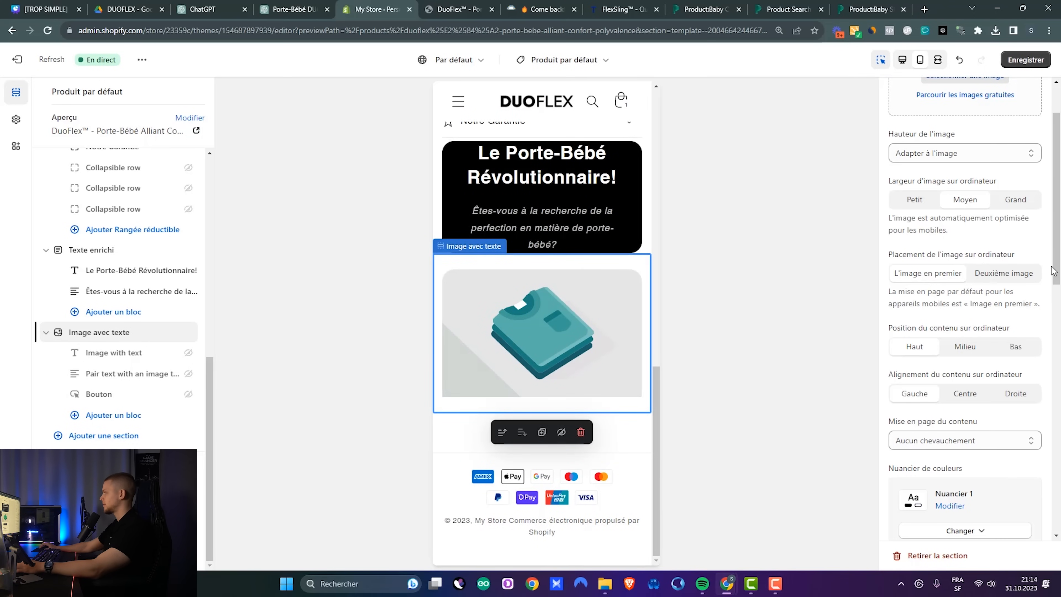
Step: Set the Image avec texte section's image to file 14, the "Taille unique pour tous" graphic from the store library
{"action": "left_click_drag", "start_coordinate": [1052, 270], "coordinate": [993, 245]}
{"action": "left_click", "coordinate": [940, 150]}
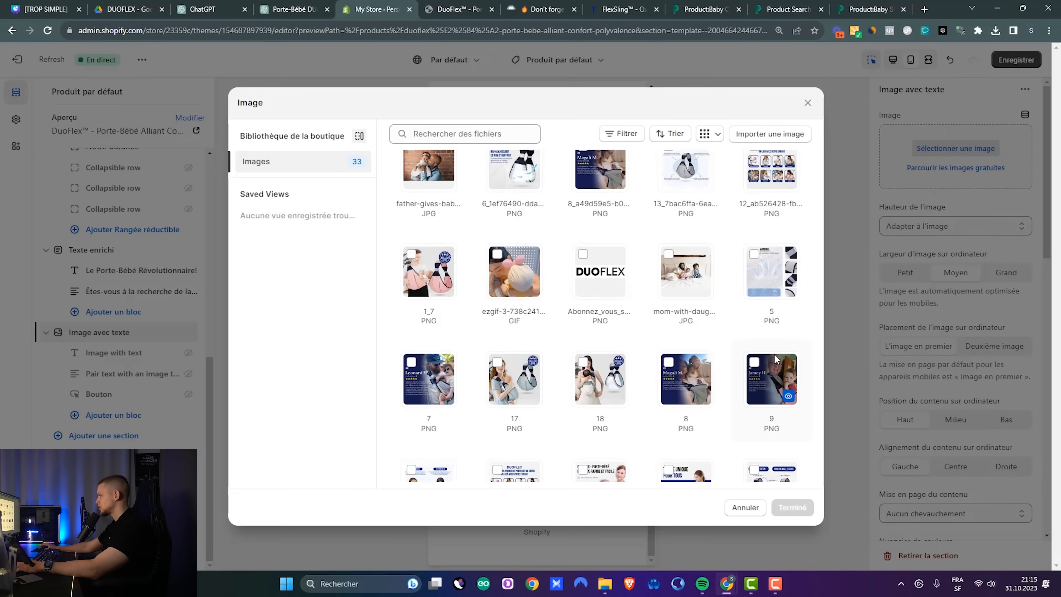
{"action": "scroll", "coordinate": [626, 351], "scroll_direction": "down", "scroll_amount": 5}
{"action": "double_click", "coordinate": [686, 266]}
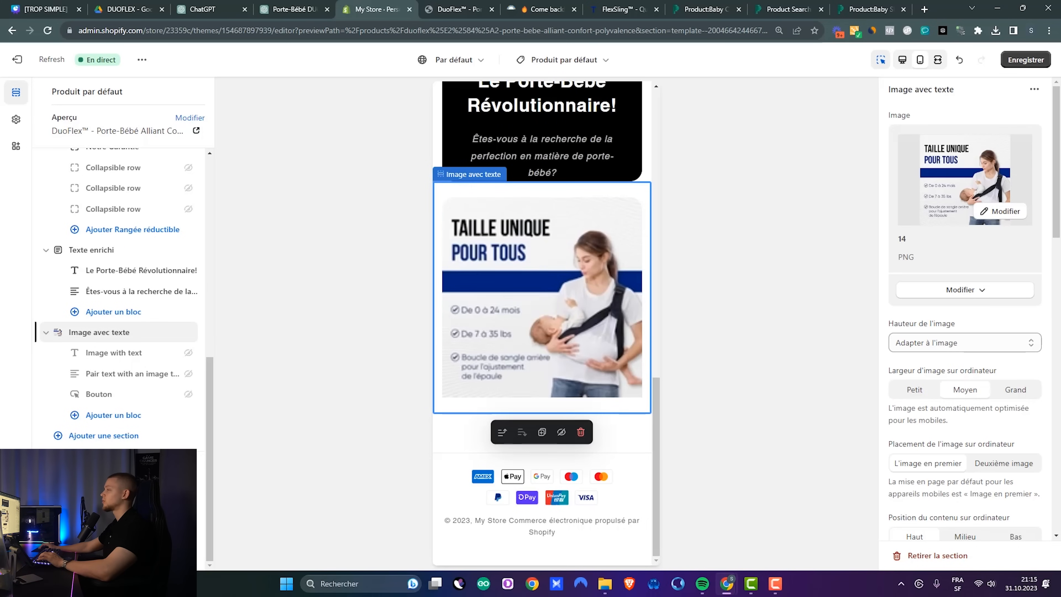
Step: Add a second Texte enrichi section below the Image avec texte section
{"action": "left_click", "coordinate": [113, 437]}
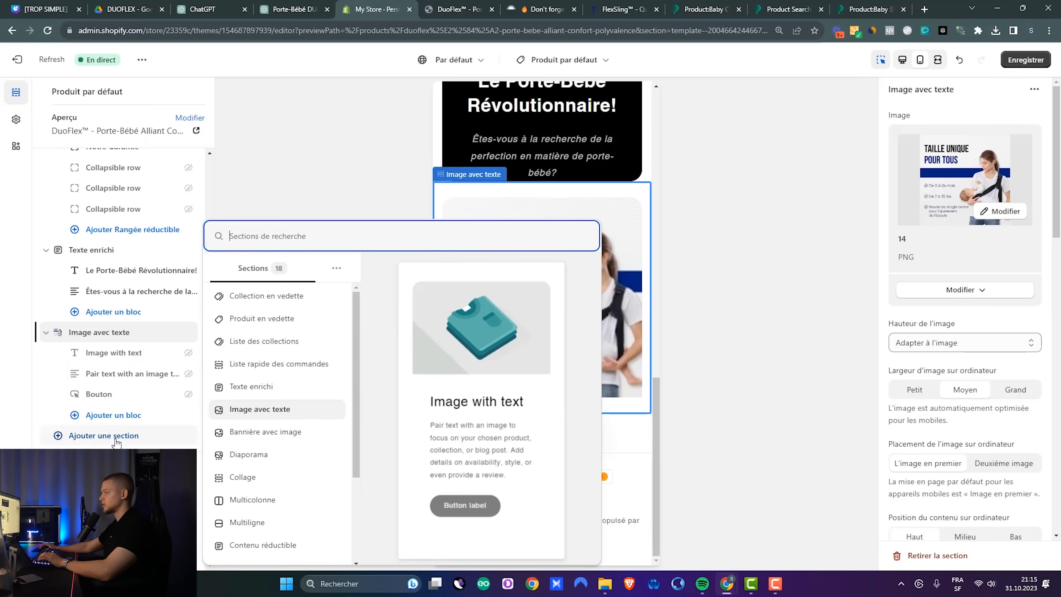
{"action": "left_click", "coordinate": [274, 394]}
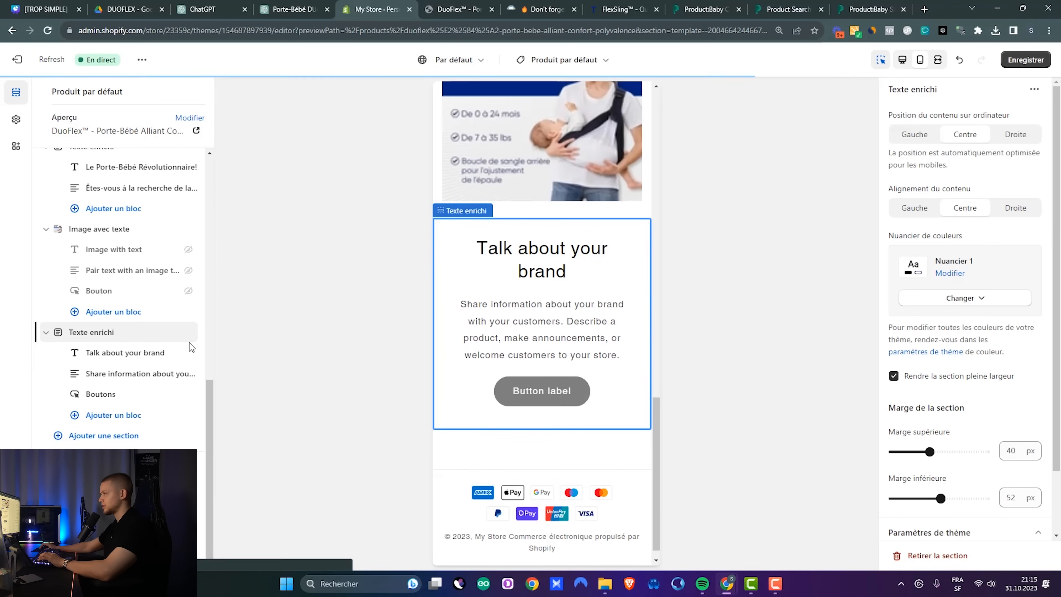
Step: Hide the heading and buttons blocks of the second Texte enrichi section so only its text block remains
{"action": "left_click", "coordinate": [188, 354]}
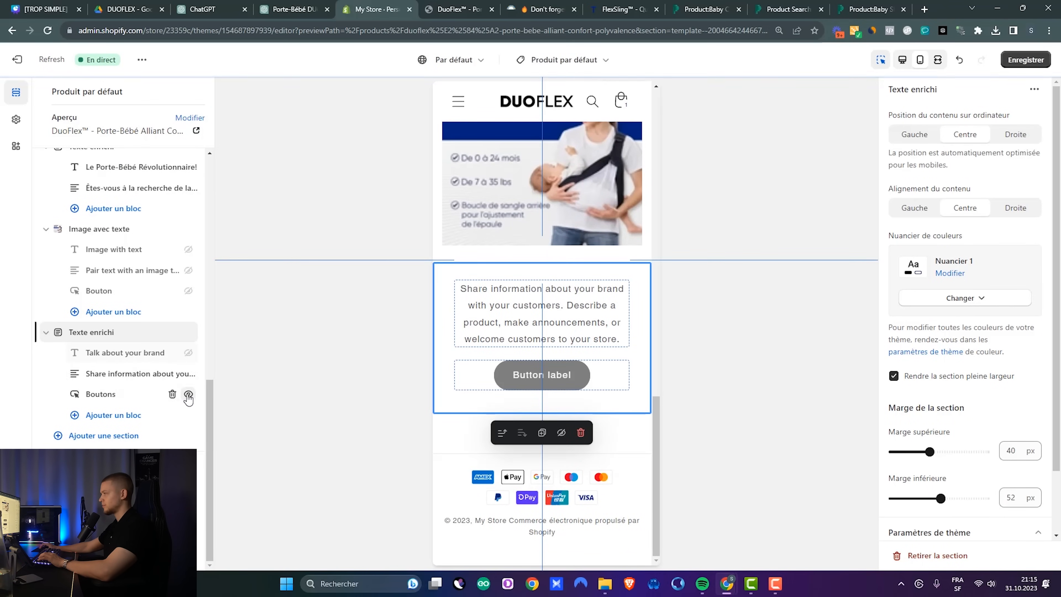
{"action": "left_click", "coordinate": [189, 395]}
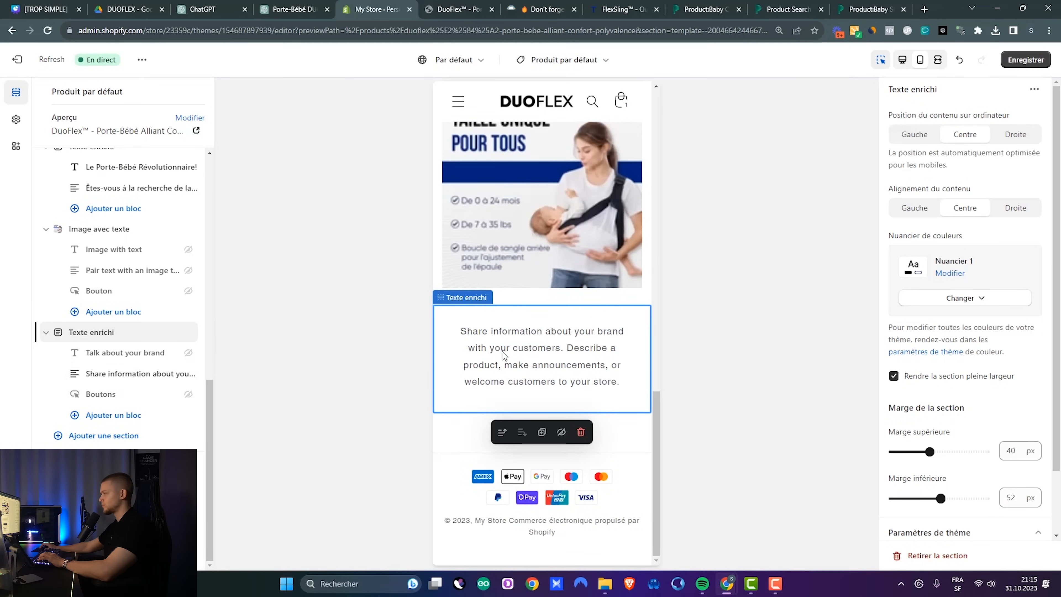
Step: Set the "Taille unique pour tous" image section's upper margin to 12 px and its lower margin to 16 px
{"action": "left_click", "coordinate": [498, 257]}
{"action": "scroll", "coordinate": [942, 385], "scroll_direction": "down", "scroll_amount": 11}
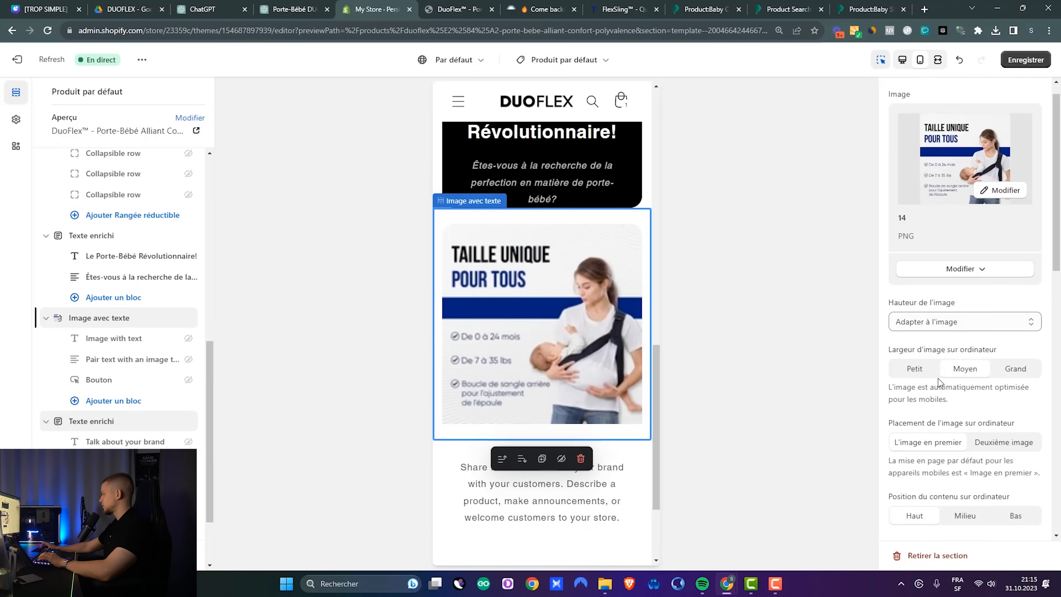
{"action": "left_click_drag", "start_coordinate": [918, 482], "coordinate": [908, 482]}
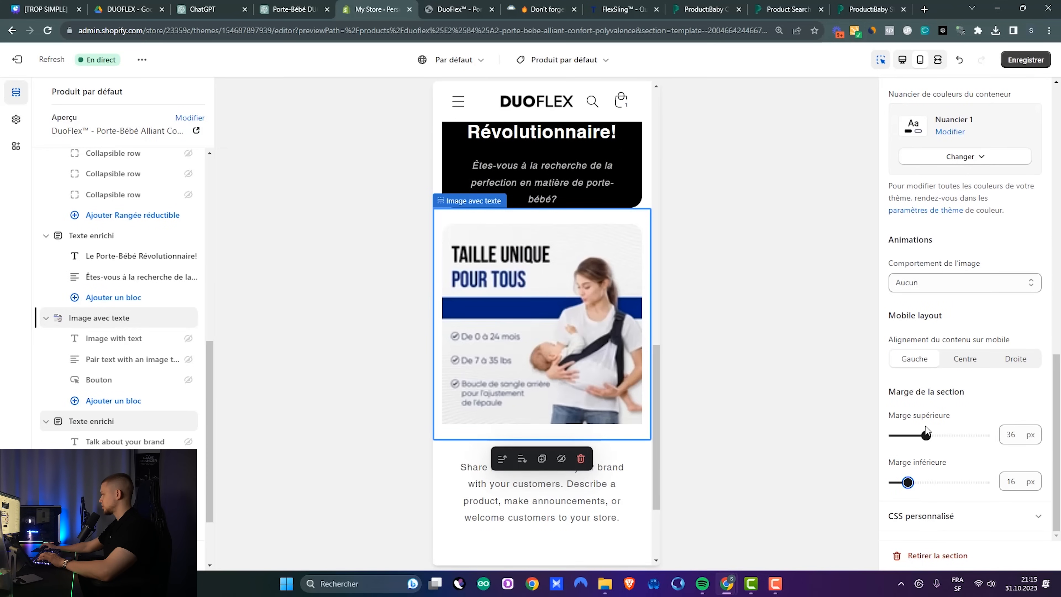
{"action": "left_click_drag", "start_coordinate": [927, 435], "coordinate": [904, 436]}
{"action": "scroll", "coordinate": [587, 345], "scroll_direction": "down", "scroll_amount": 3}
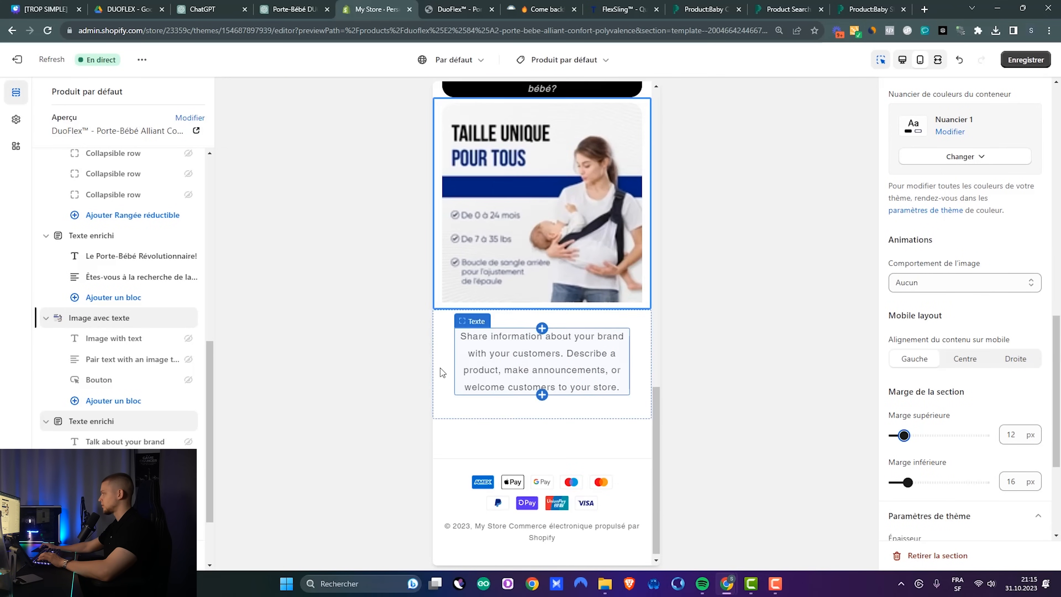
Step: Replace the placeholder description in the second Texte enrichi section with the "Design Ergonomique" paragraph copied from the ChatGPT answer
{"action": "left_click", "coordinate": [478, 375]}
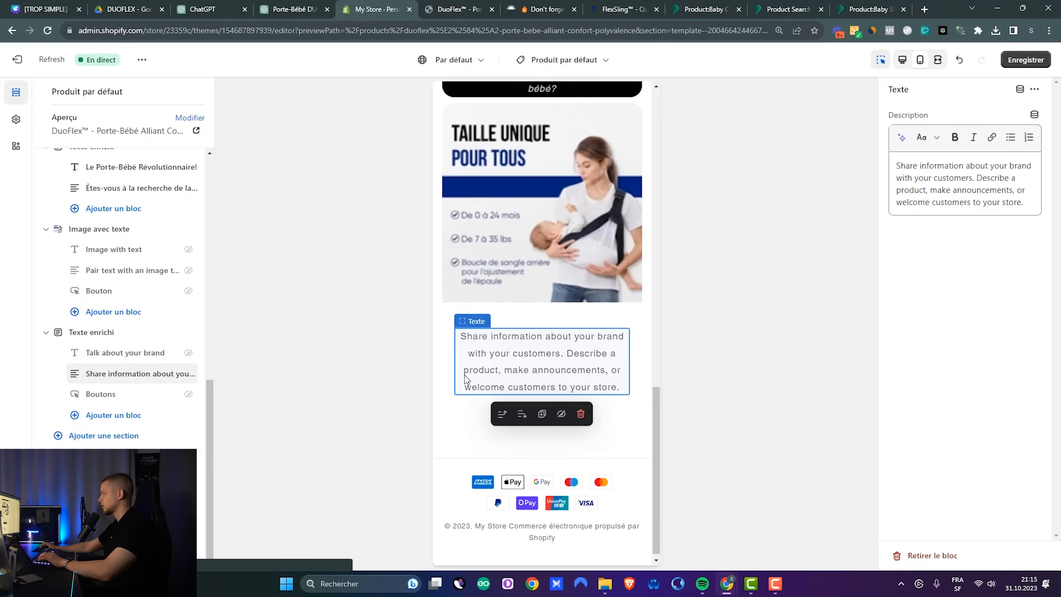
{"action": "left_click", "coordinate": [279, 4]}
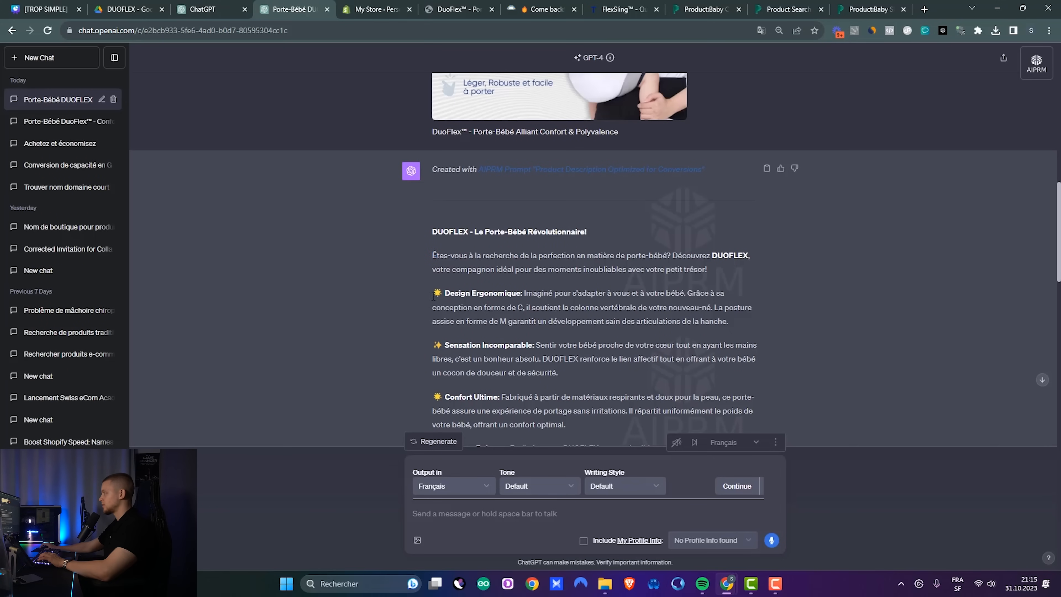
{"action": "left_click_drag", "start_coordinate": [504, 298], "coordinate": [729, 322]}
{"action": "right_click", "coordinate": [689, 318]}
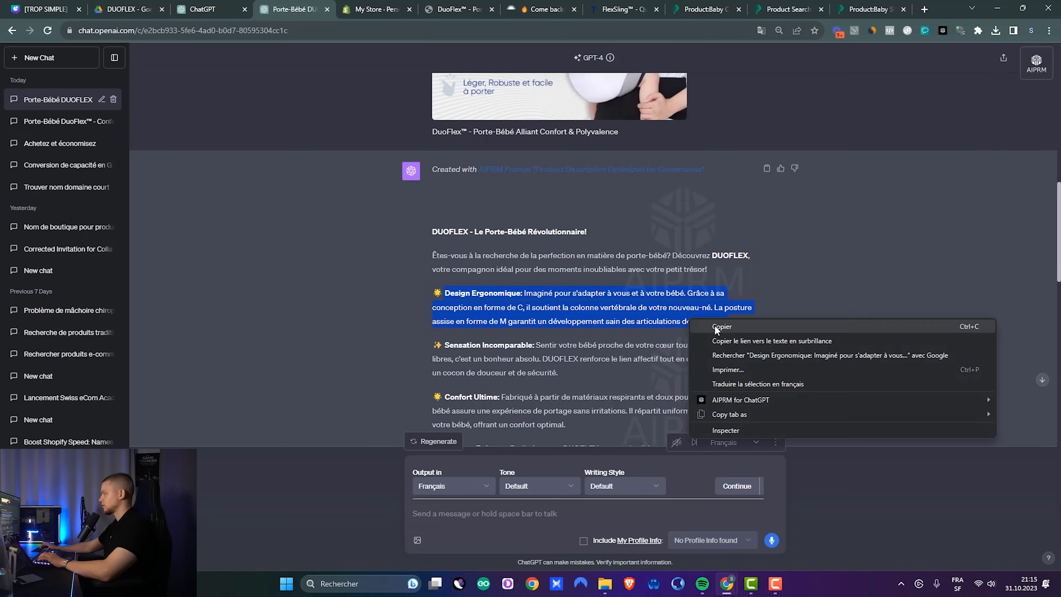
{"action": "left_click", "coordinate": [715, 326]}
{"action": "left_click", "coordinate": [370, 7]}
{"action": "left_click_drag", "start_coordinate": [543, 337], "coordinate": [543, 346]}
{"action": "key", "text": "ctrl+a"}
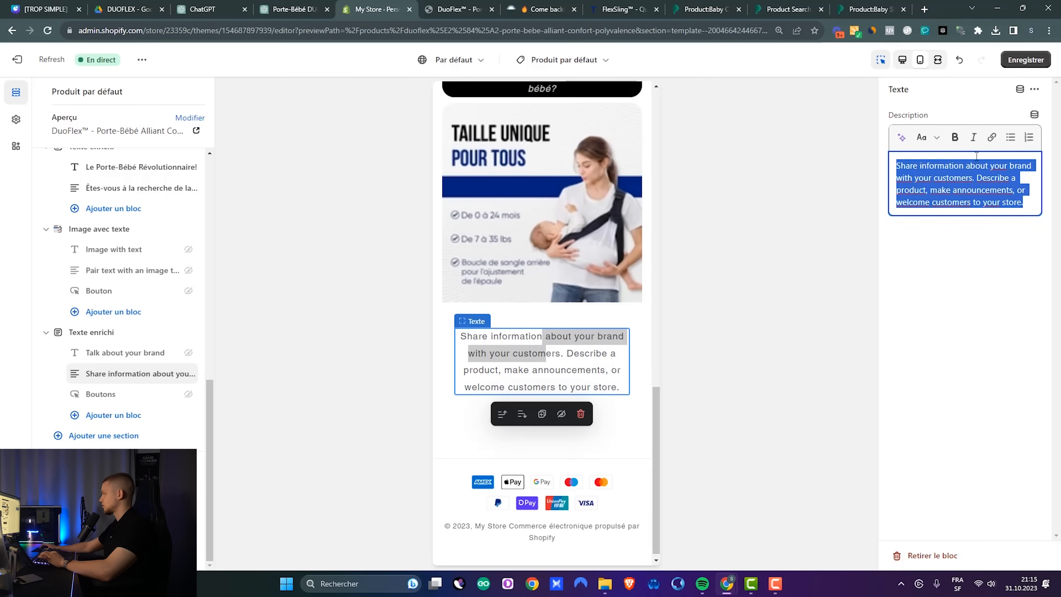
{"action": "key", "text": "ctrl+v"}
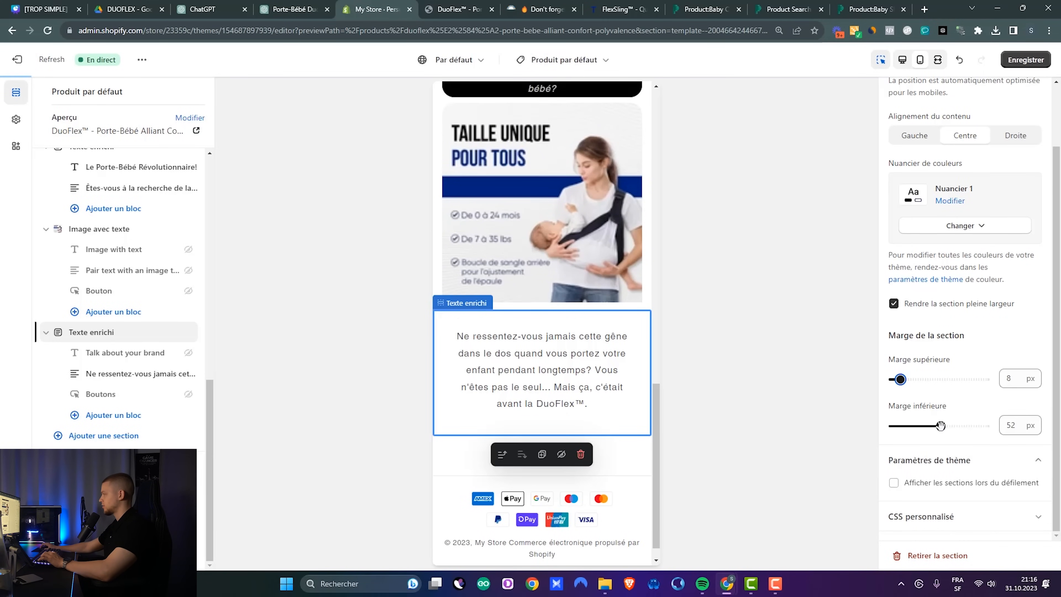
Step: Reduce the lower margin of the second Texte enrichi section and make the word "gêne" bold in its text
{"action": "left_click", "coordinate": [900, 426]}
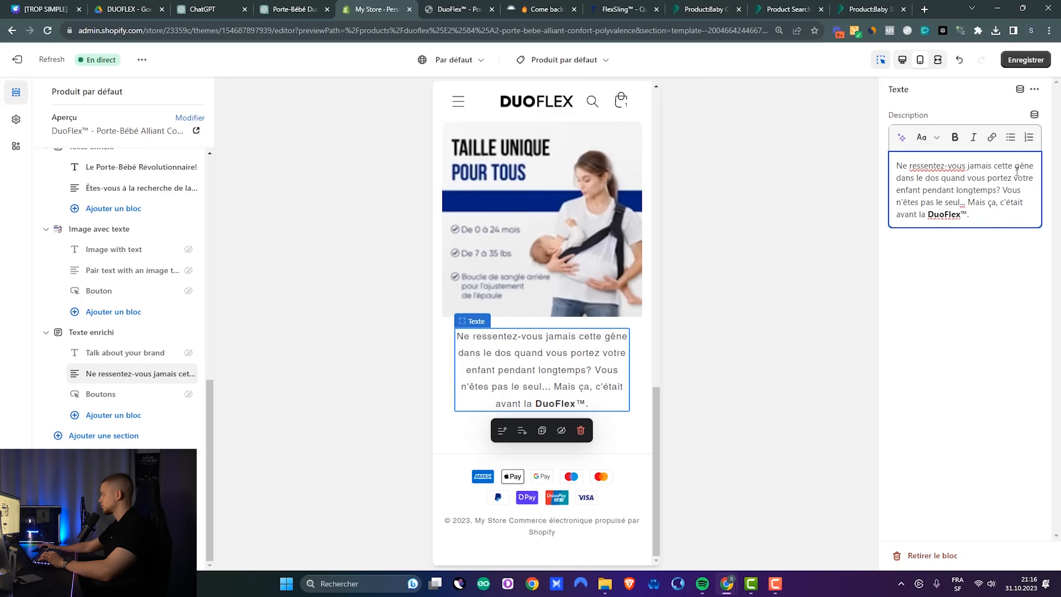
{"action": "double_click", "coordinate": [1026, 167]}
{"action": "key", "text": "ctrl+b"}
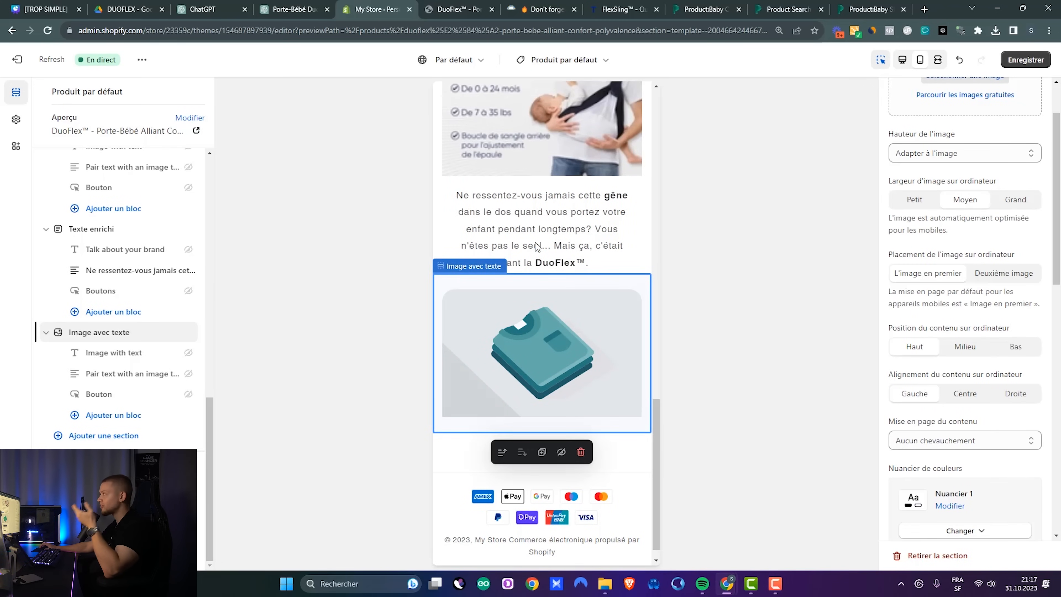
Step: Examine the Blooming Babies baby carrier sling page and the PiPiADS baby sling listings for usable product visuals
{"action": "left_click", "coordinate": [484, 10]}
{"action": "left_click", "coordinate": [521, 6]}
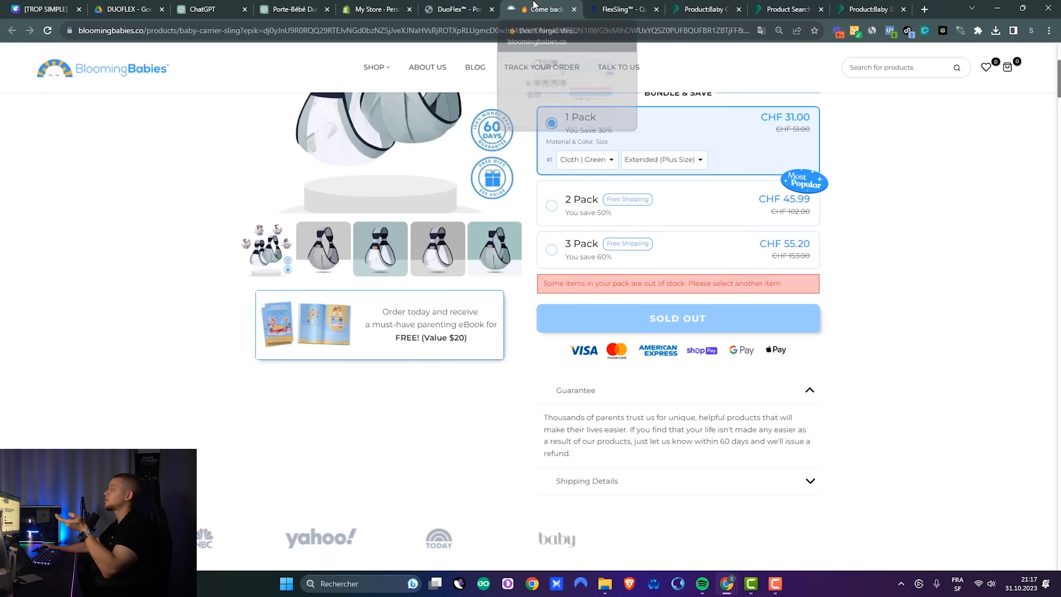
{"action": "scroll", "coordinate": [673, 334], "scroll_direction": "down", "scroll_amount": 8}
{"action": "scroll", "coordinate": [673, 334], "scroll_direction": "down", "scroll_amount": 12}
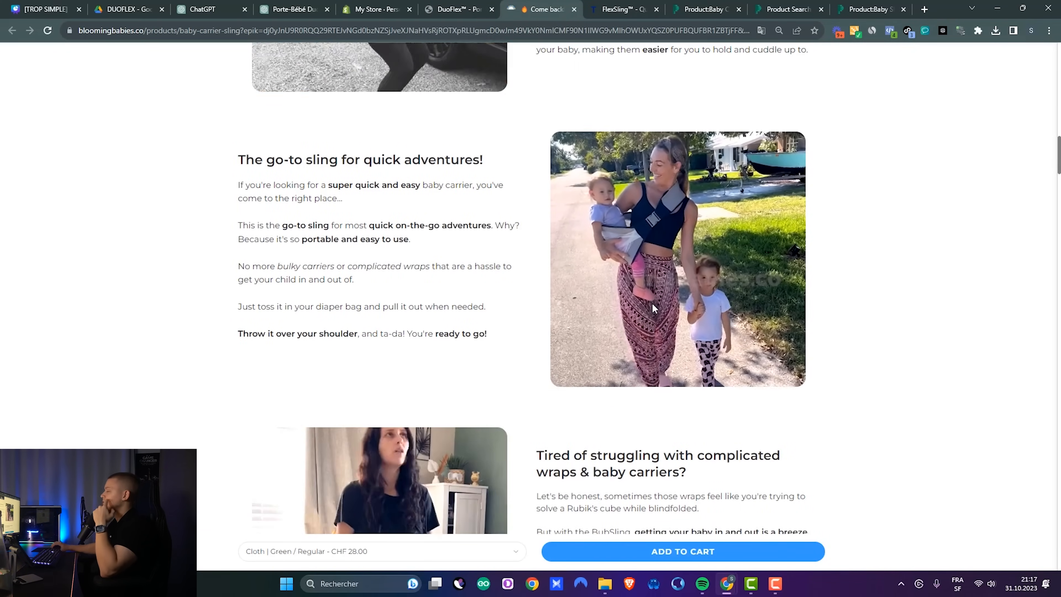
{"action": "left_click", "coordinate": [696, 6]}
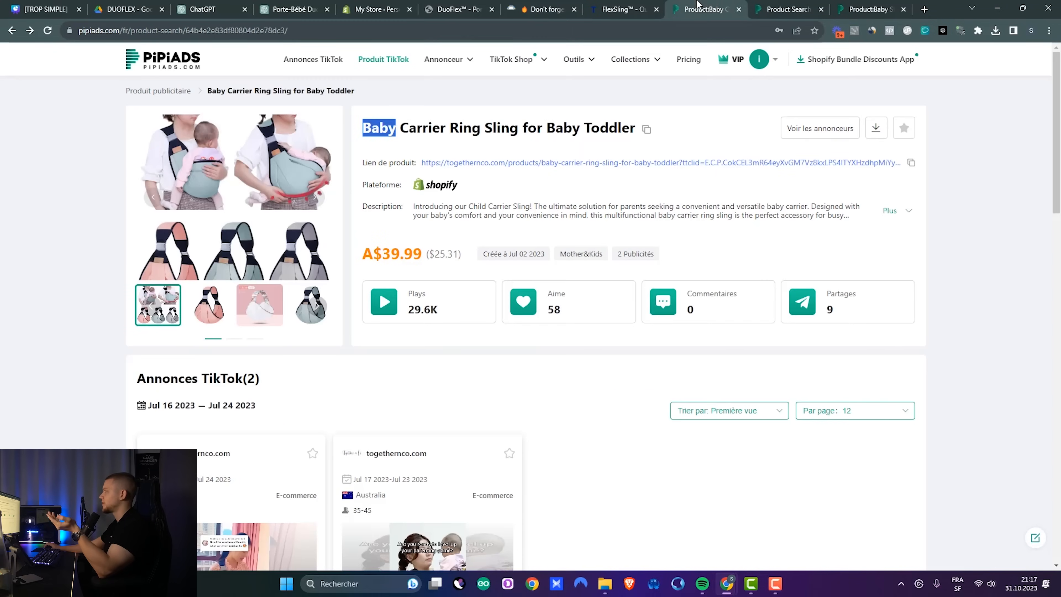
{"action": "left_click", "coordinate": [772, 6]}
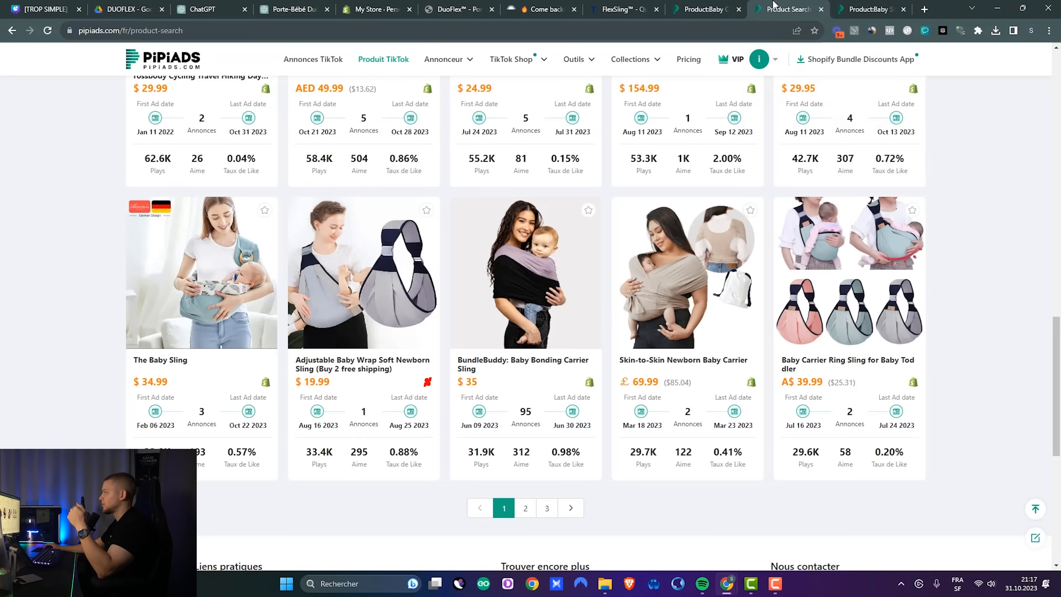
{"action": "left_click", "coordinate": [716, 7]}
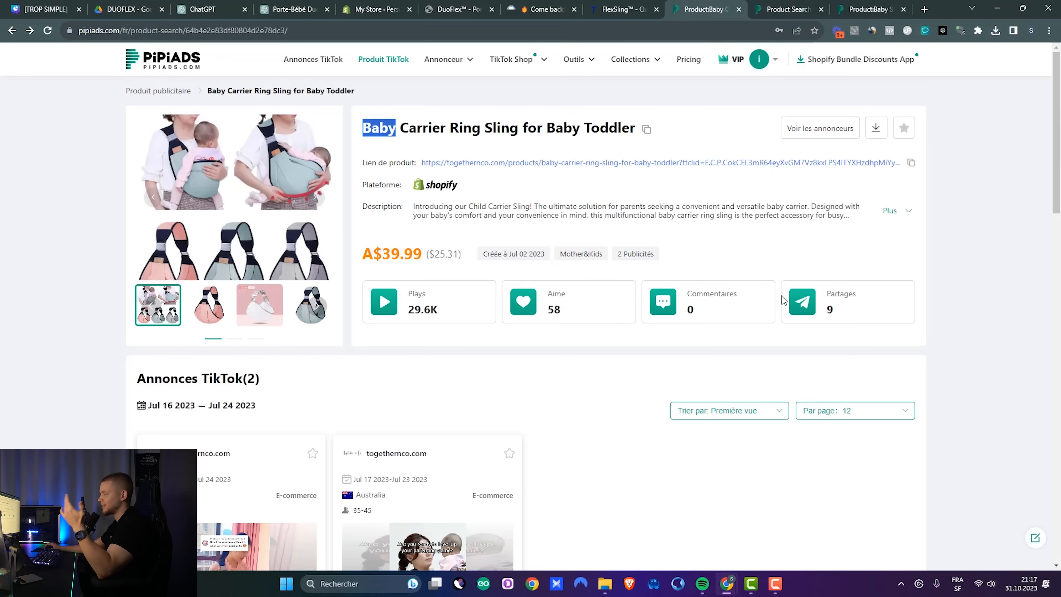
{"action": "scroll", "coordinate": [783, 300], "scroll_direction": "down", "scroll_amount": 4}
{"action": "left_click", "coordinate": [758, 10]}
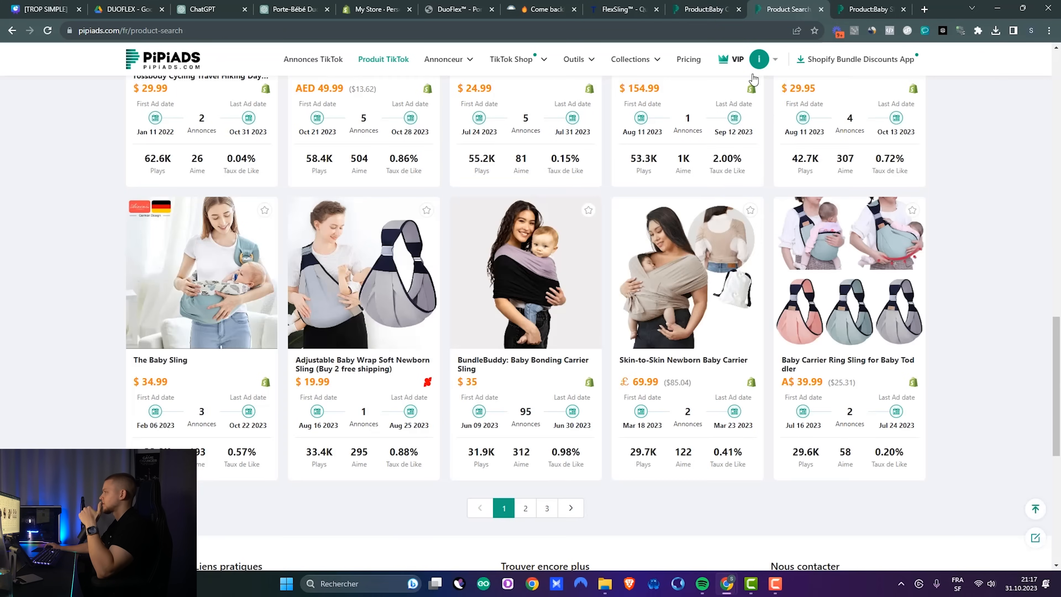
Step: Download Zolvira's "Child Carrier Wrap | Cash on Delivery" video ad with 18.4K plays from the PiPiADS product page
{"action": "left_click", "coordinate": [862, 5]}
{"action": "scroll", "coordinate": [500, 309], "scroll_direction": "down", "scroll_amount": 2}
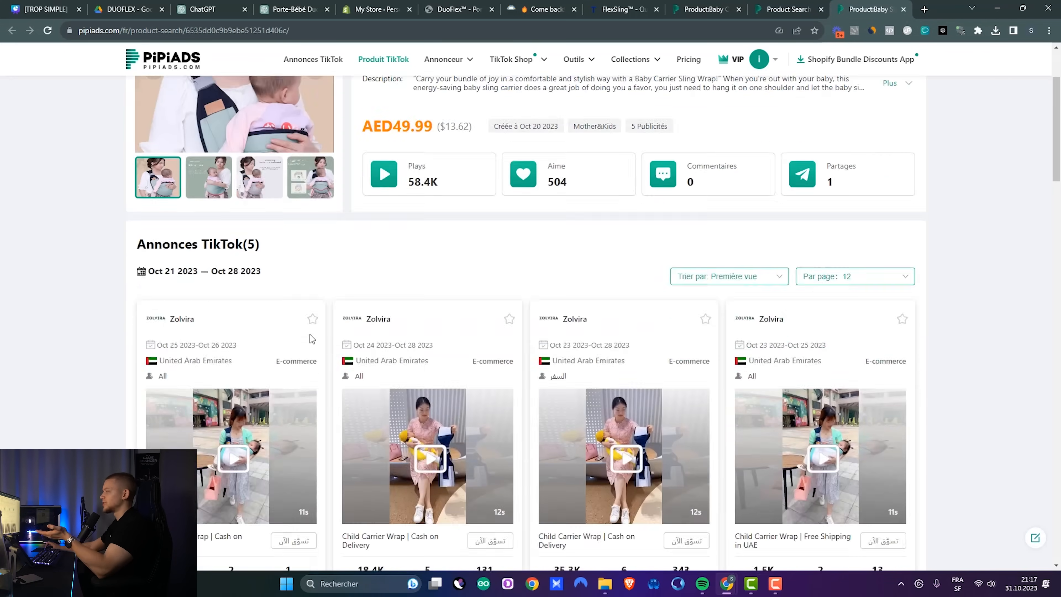
{"action": "scroll", "coordinate": [311, 338], "scroll_direction": "down", "scroll_amount": 3}
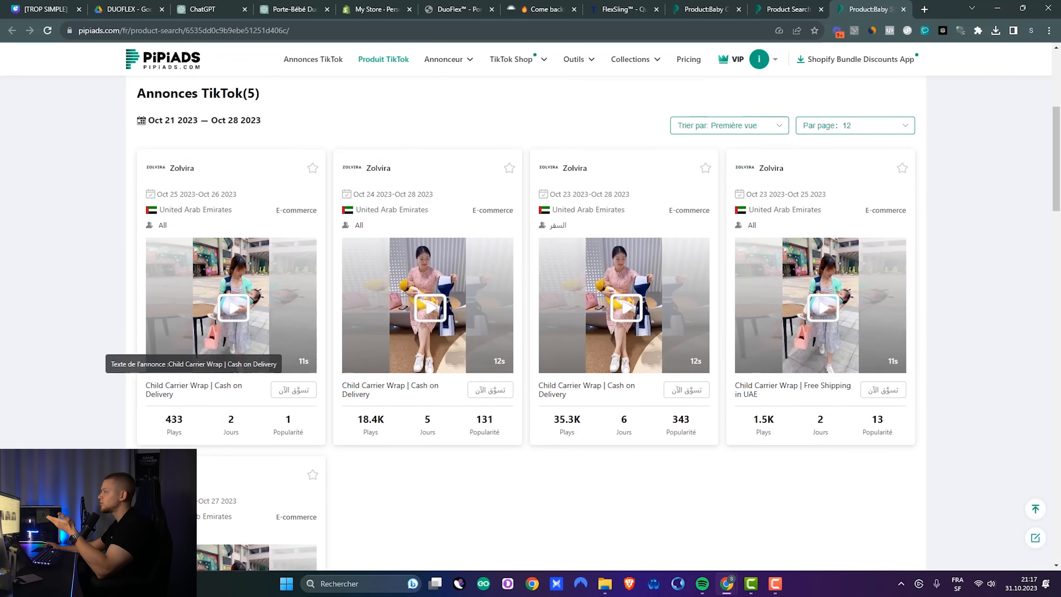
{"action": "scroll", "coordinate": [244, 505], "scroll_direction": "down", "scroll_amount": 2}
{"action": "scroll", "coordinate": [412, 455], "scroll_direction": "up", "scroll_amount": 4}
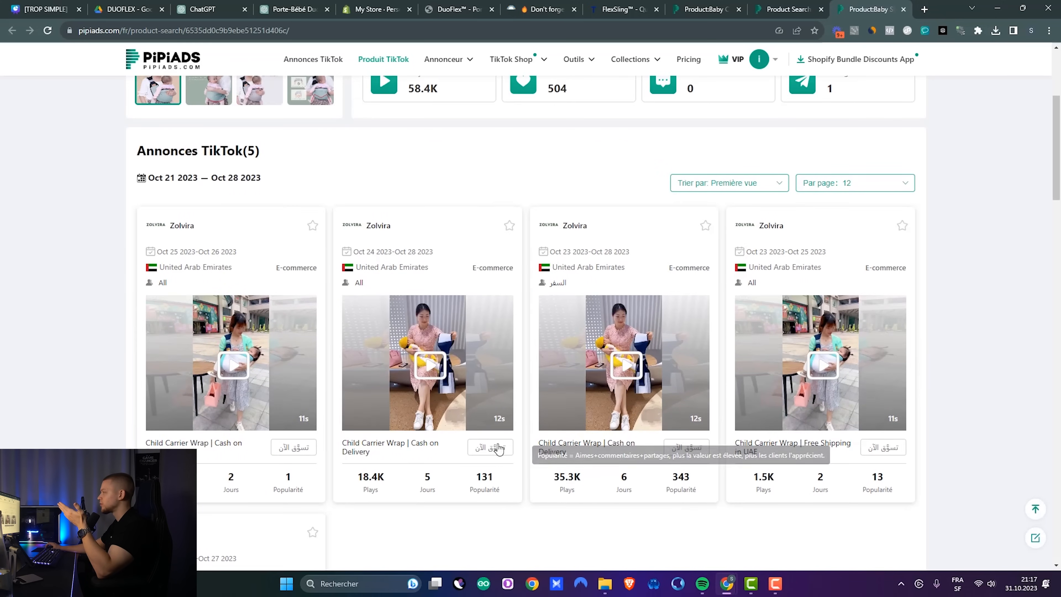
{"action": "left_click", "coordinate": [430, 363]}
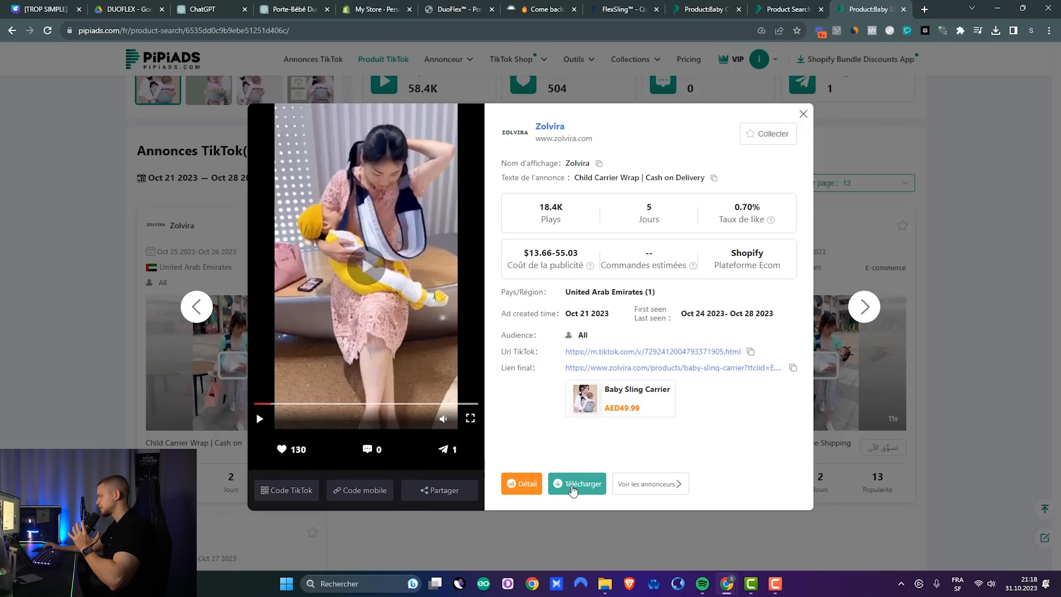
{"action": "left_click", "coordinate": [573, 490]}
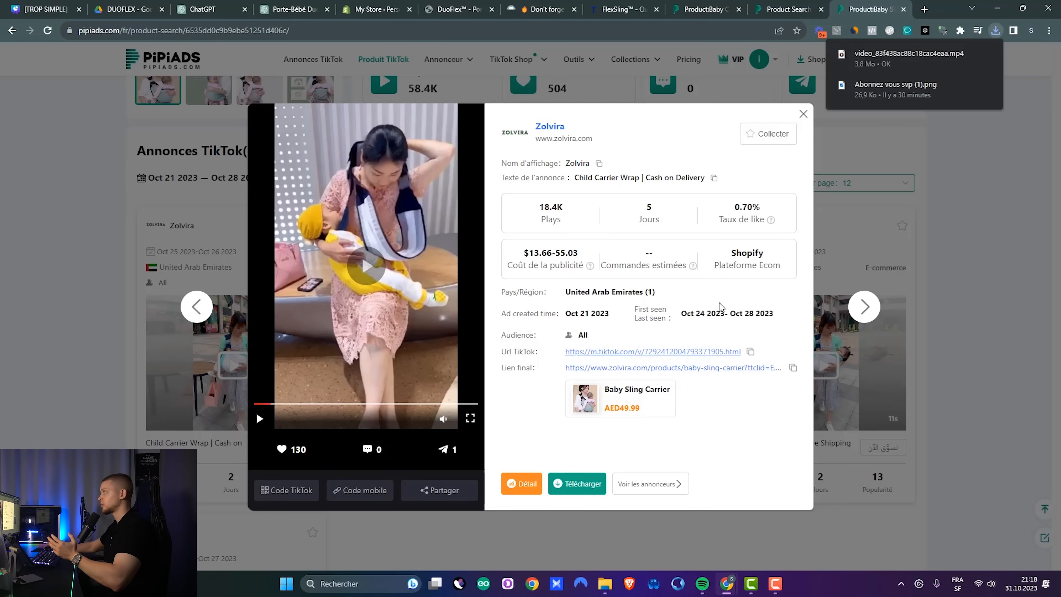
Step: Search the web for "capcut" in a new browser tab and open the official CapCut site
{"action": "left_click", "coordinate": [922, 8]}
{"action": "type", "text": "cap"}
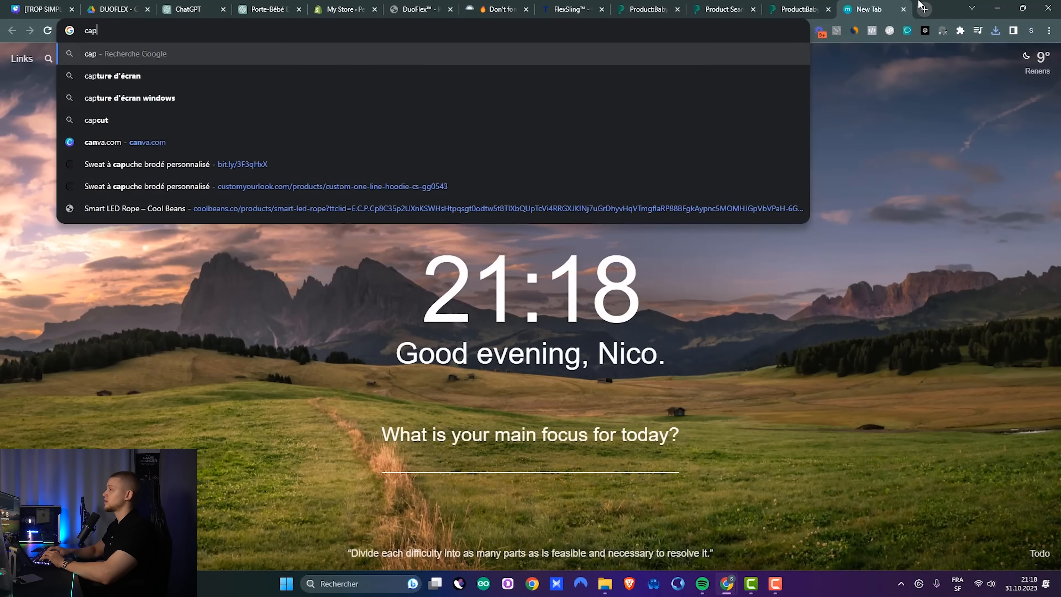
{"action": "type", "text": "cut"}
{"action": "key", "text": "Return"}
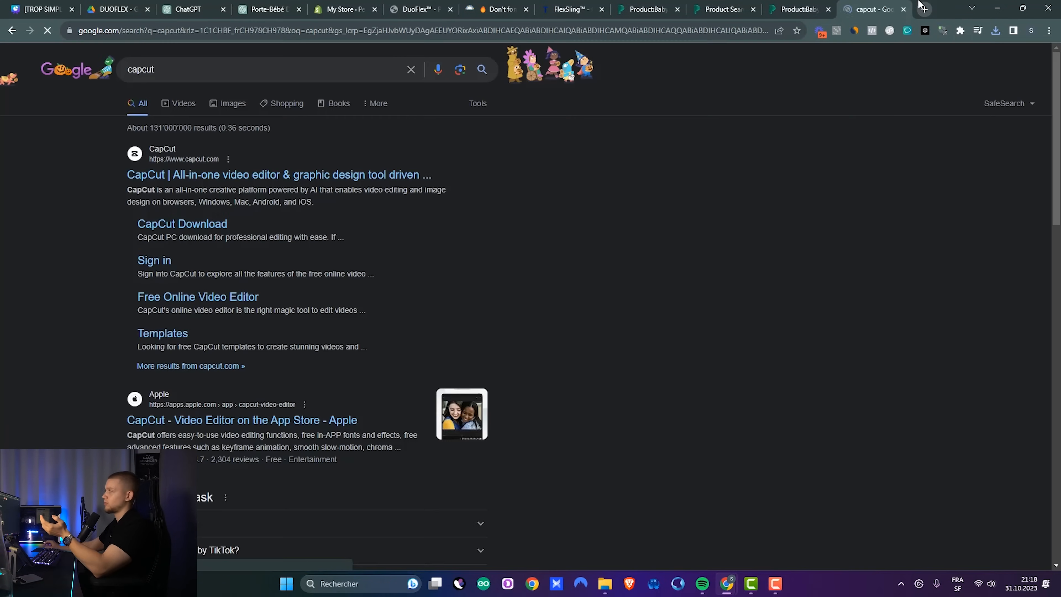
{"action": "left_click", "coordinate": [217, 174]}
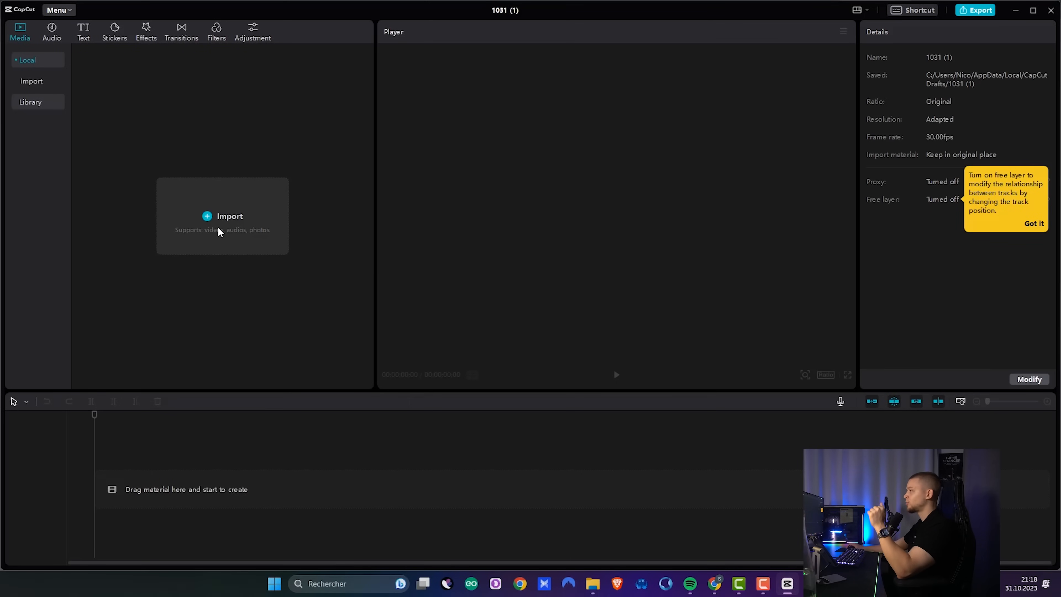
Step: In the CapCut editor, import the downloaded baby sling video and place it at the start of the timeline
{"action": "left_click", "coordinate": [219, 231]}
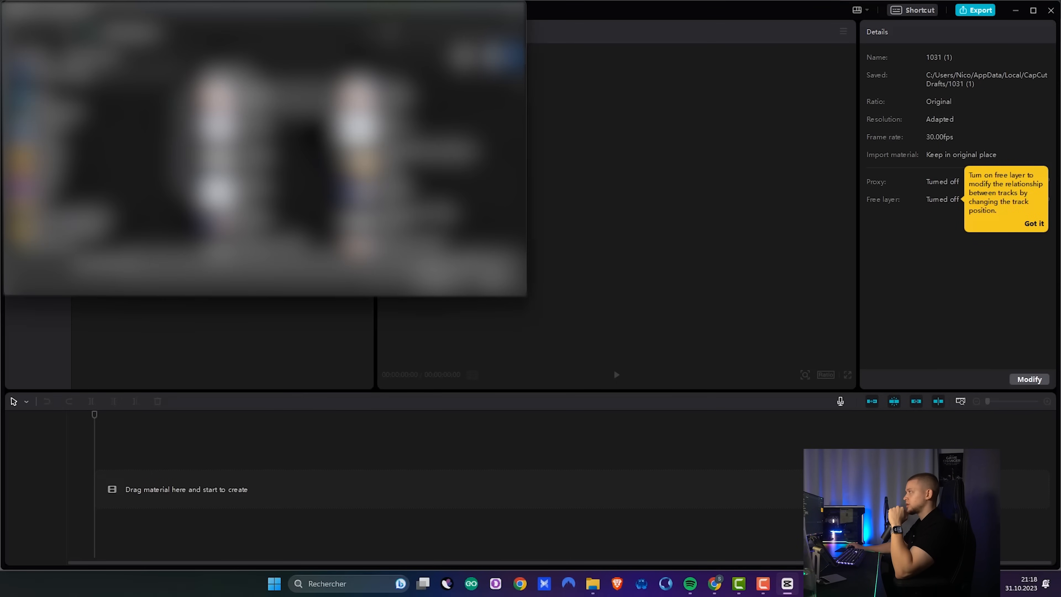
{"action": "scroll", "coordinate": [288, 168], "scroll_direction": "down", "scroll_amount": 2}
{"action": "double_click", "coordinate": [288, 193]}
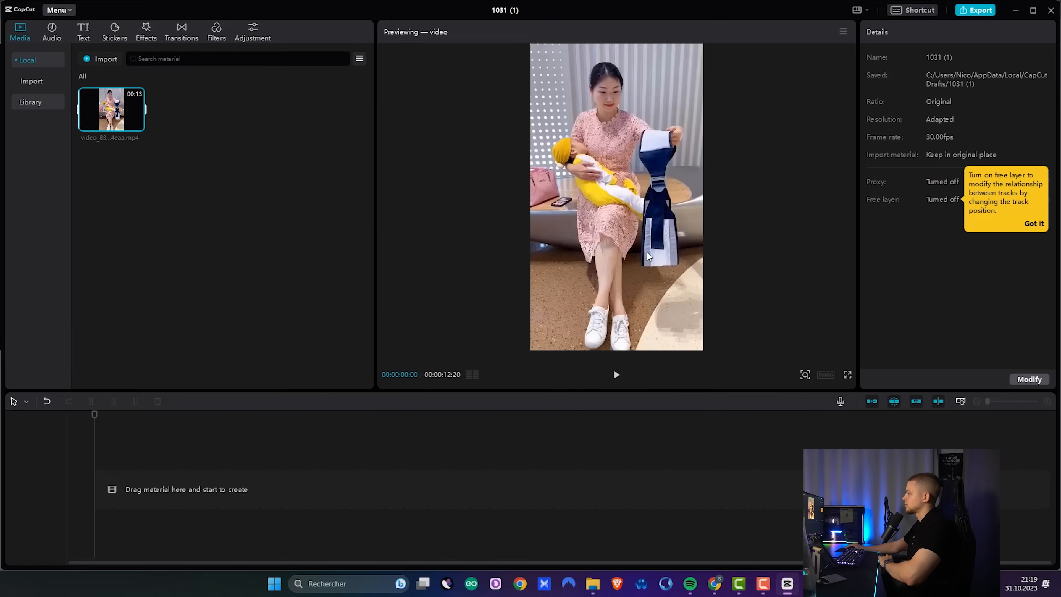
{"action": "left_click", "coordinate": [145, 506]}
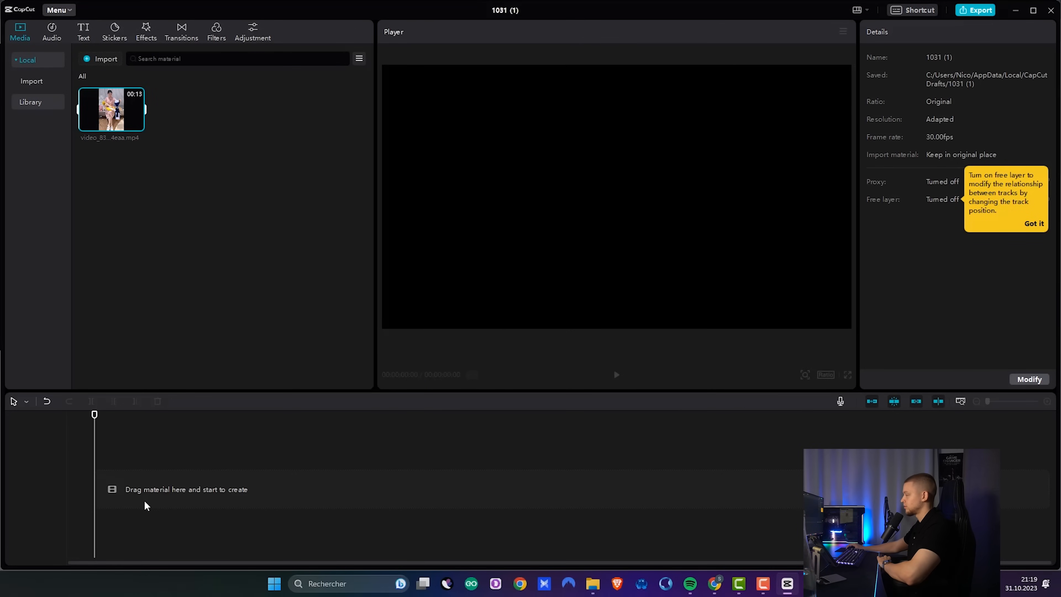
{"action": "left_click_drag", "start_coordinate": [112, 110], "coordinate": [97, 504]}
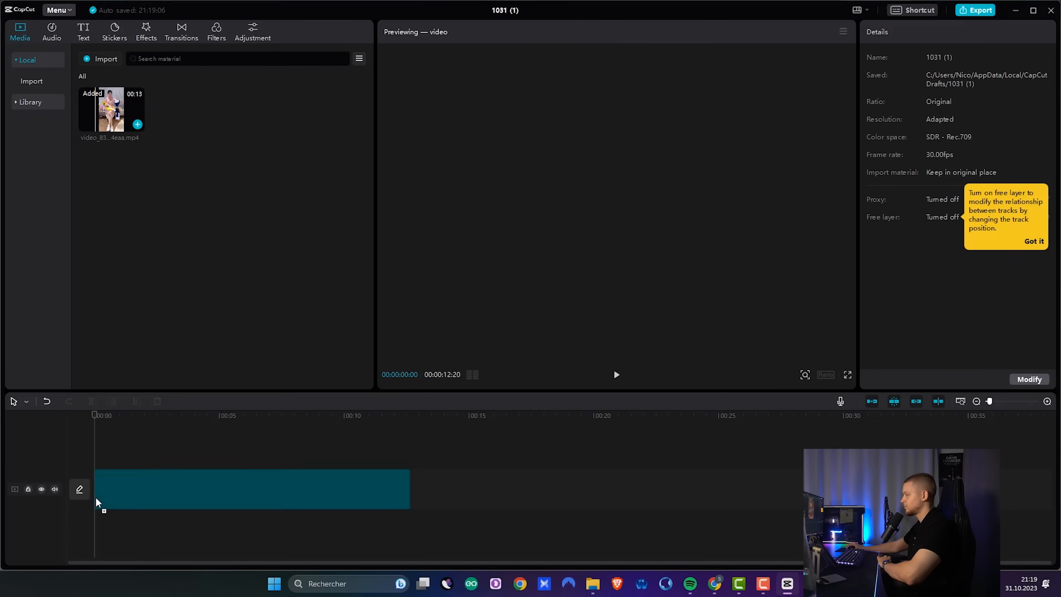
Step: Set the frame ratio to 1:1, scale the clip to 189% at position X 125, Y -1507, and preview the framing
{"action": "left_click", "coordinate": [826, 375]}
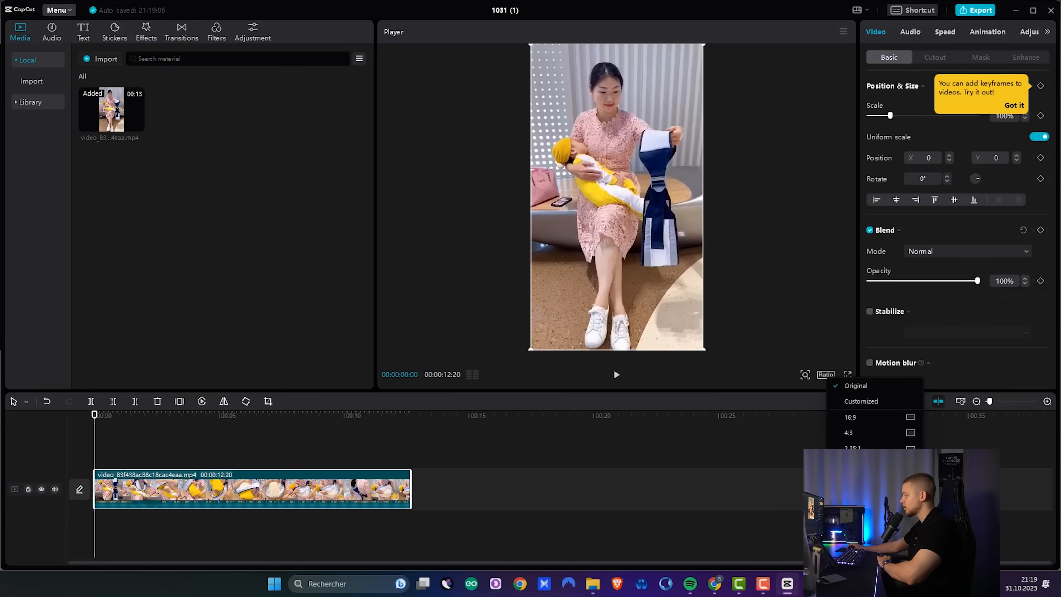
{"action": "left_click", "coordinate": [850, 541]}
{"action": "left_click_drag", "start_coordinate": [602, 219], "coordinate": [558, 298]}
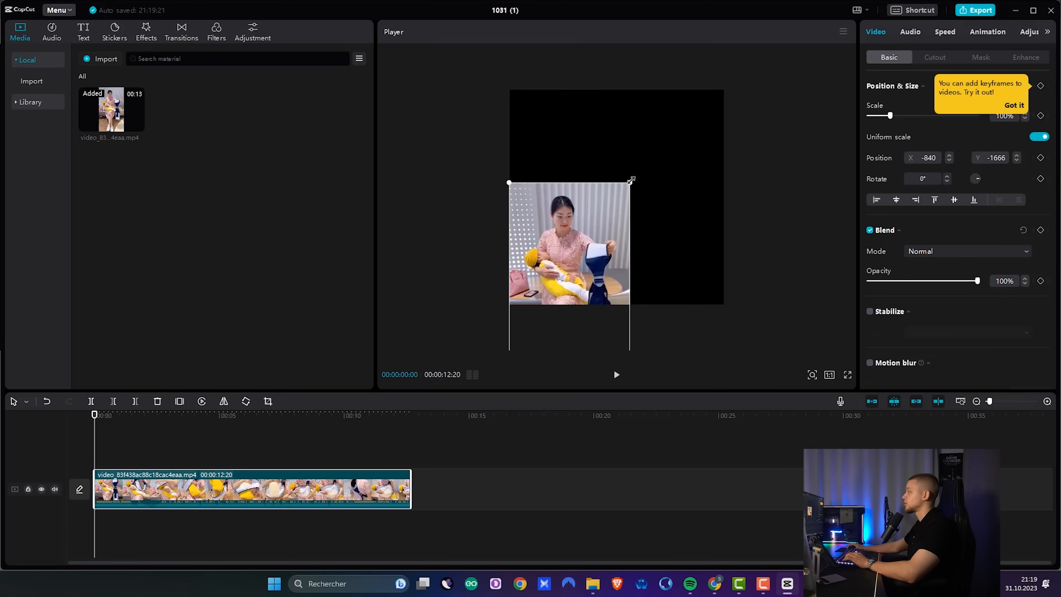
{"action": "left_click_drag", "start_coordinate": [630, 182], "coordinate": [697, 102]}
{"action": "left_click_drag", "start_coordinate": [633, 205], "coordinate": [633, 205]}
{"action": "left_click_drag", "start_coordinate": [698, 103], "coordinate": [717, 95]}
{"action": "left_click_drag", "start_coordinate": [657, 170], "coordinate": [678, 172]}
{"action": "left_click_drag", "start_coordinate": [619, 237], "coordinate": [626, 225]}
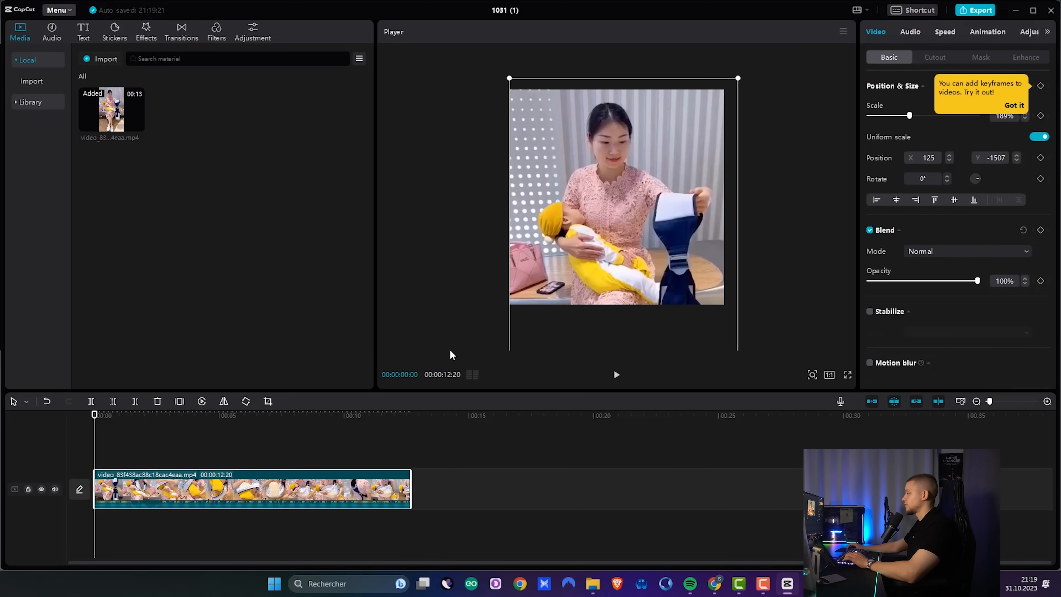
{"action": "key", "text": "space"}
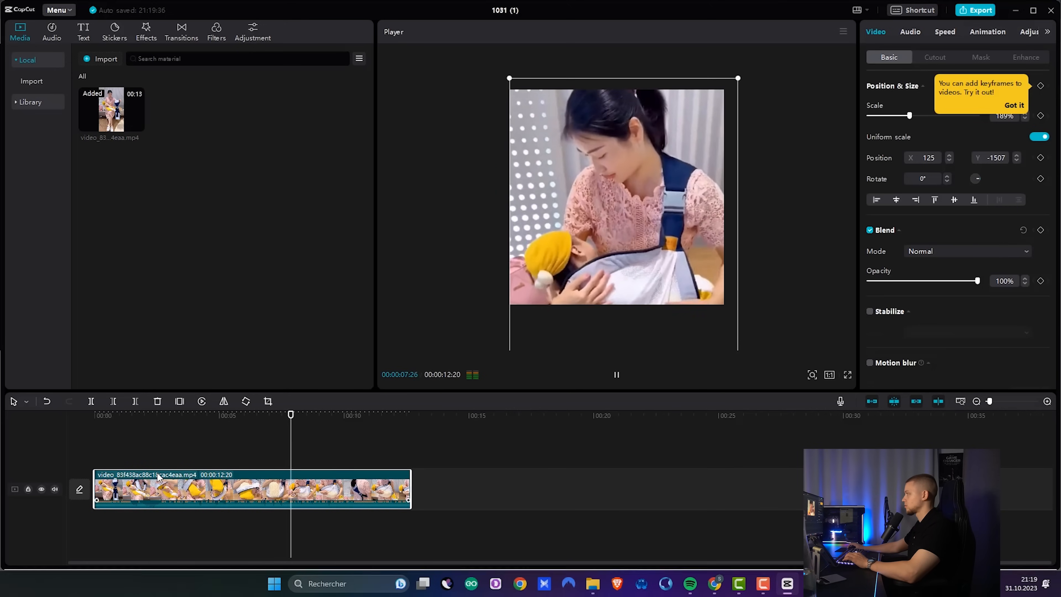
{"action": "key", "text": "space"}
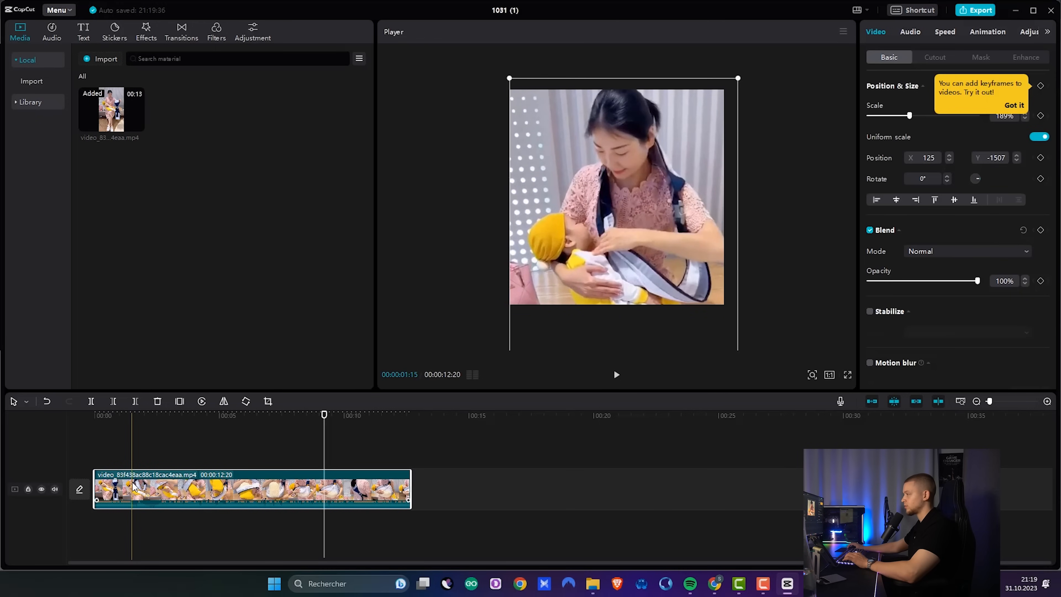
Step: Split the baby sling clip at 00:00:01:19 and delete the opening part before the cut
{"action": "left_click_drag", "start_coordinate": [325, 414], "coordinate": [135, 413]}
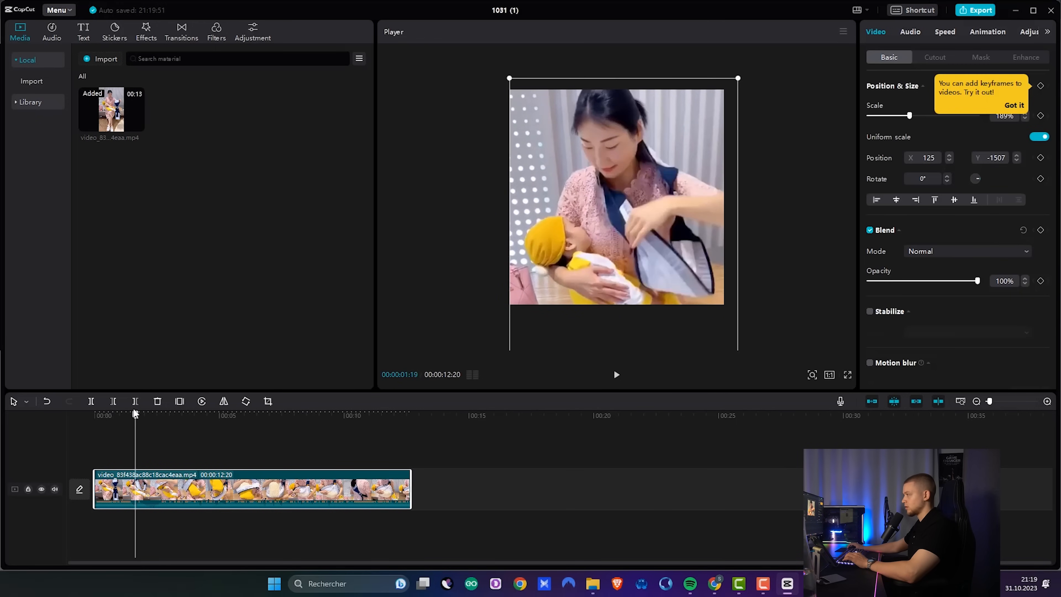
{"action": "left_click", "coordinate": [90, 403]}
{"action": "left_click", "coordinate": [123, 487]}
{"action": "key", "text": "Delete"}
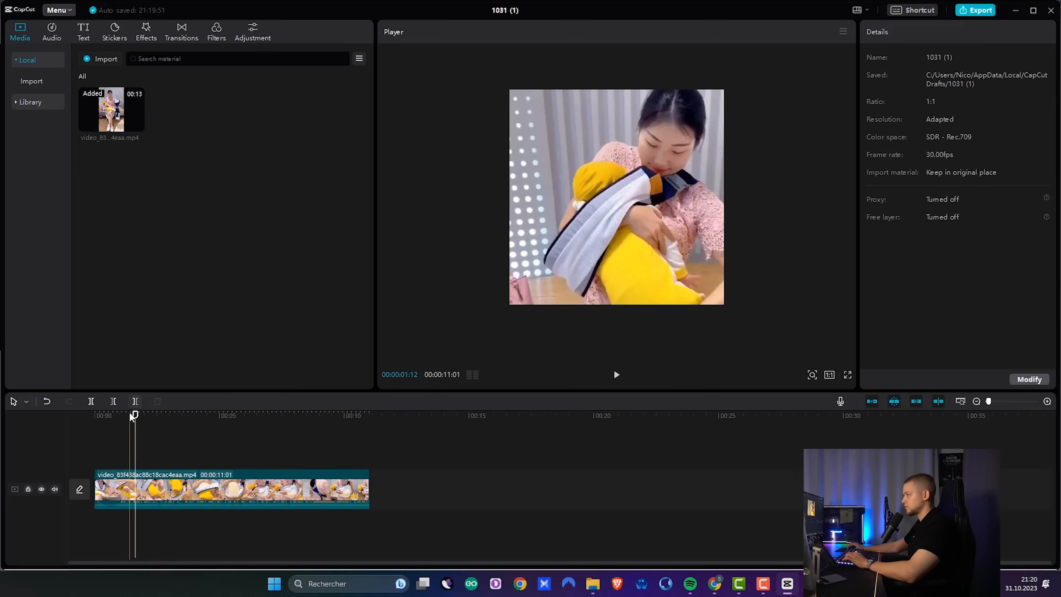
Step: Split the remaining clip at 00:00:05:24, delete everything after the cut, and export the video as a 2K mp4 at 30fps
{"action": "left_click_drag", "start_coordinate": [134, 415], "coordinate": [239, 441]}
{"action": "left_click", "coordinate": [231, 493]}
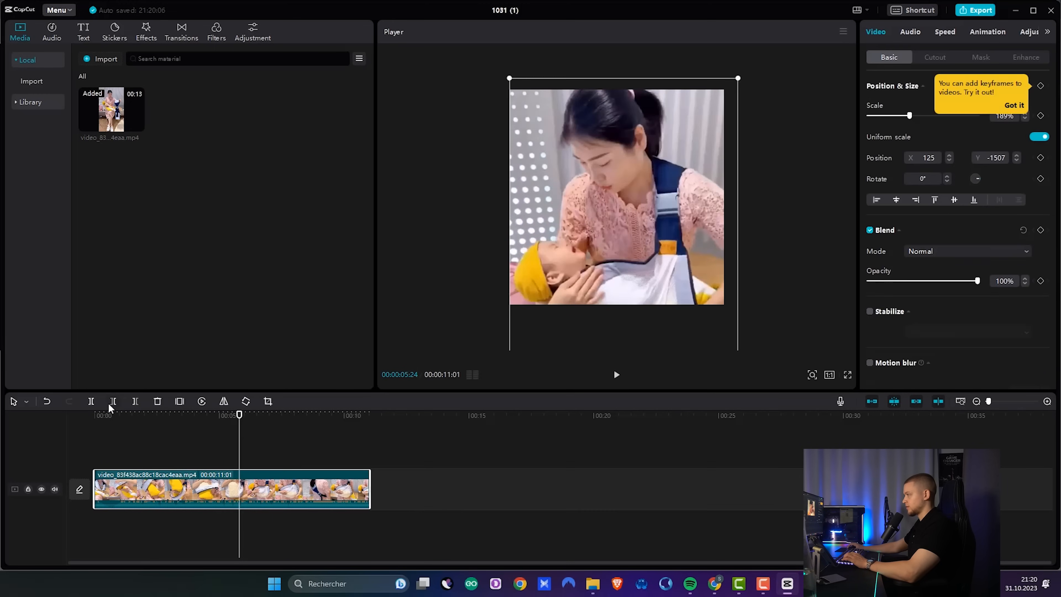
{"action": "left_click", "coordinate": [92, 400]}
{"action": "key", "text": "Delete"}
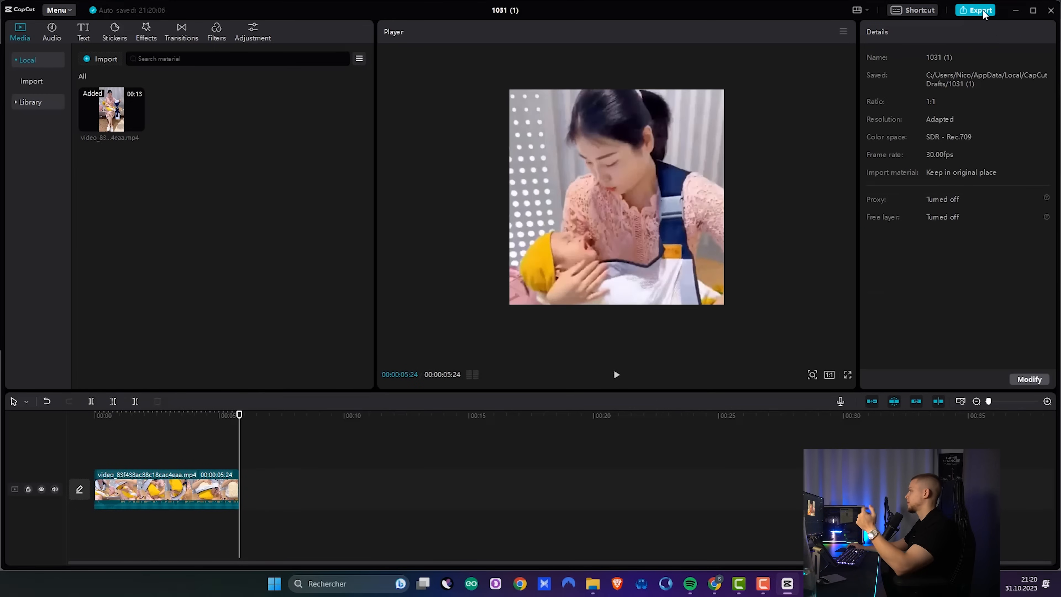
{"action": "left_click", "coordinate": [976, 10]}
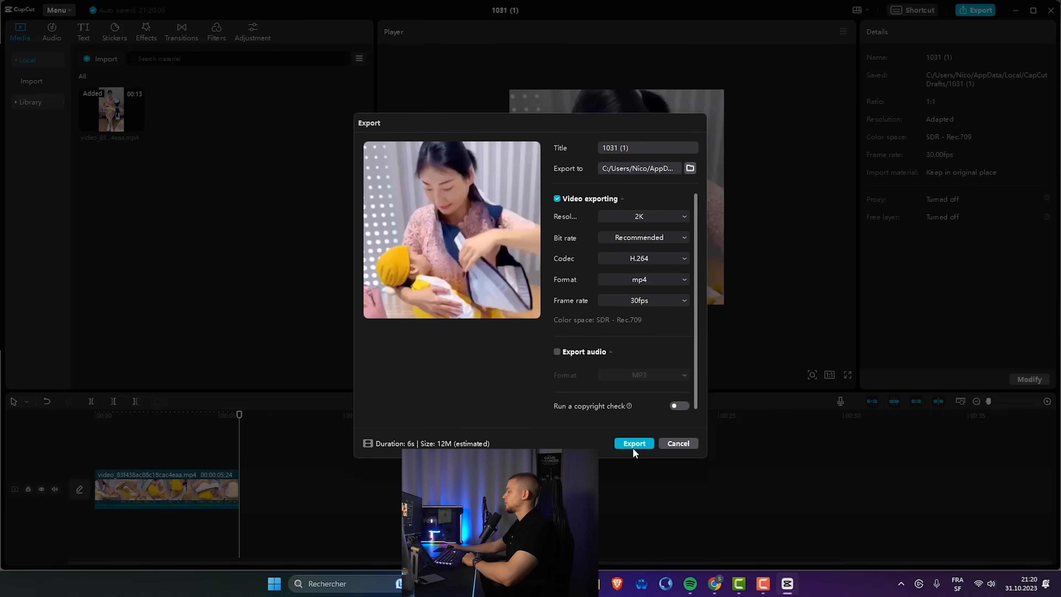
{"action": "left_click", "coordinate": [632, 449]}
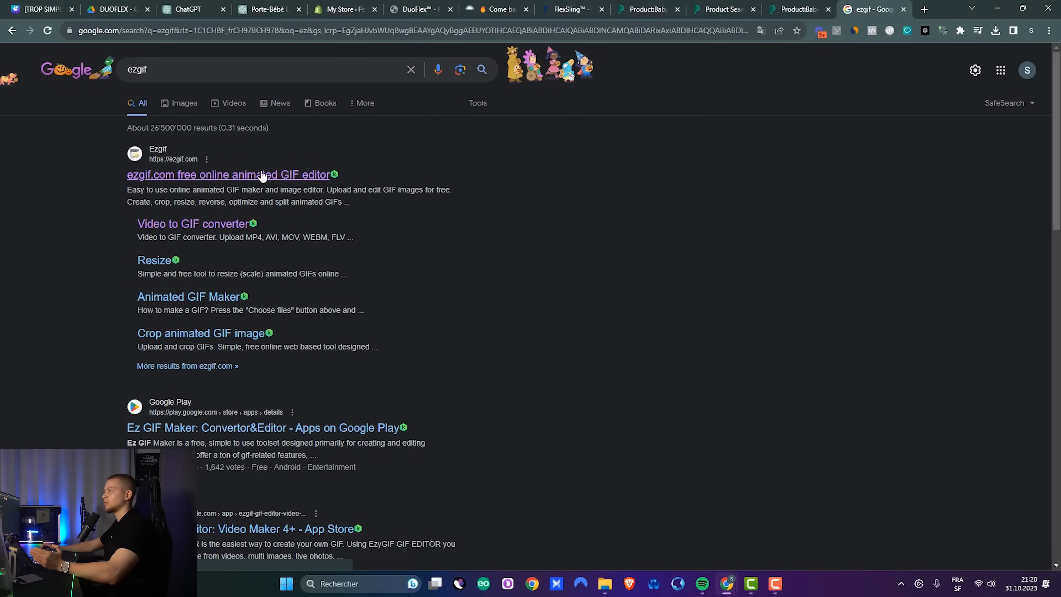
Step: Open ezgif.com's Video to GIF converter in the browser and upload the exported file 1031 (1).mp4
{"action": "left_click", "coordinate": [263, 176]}
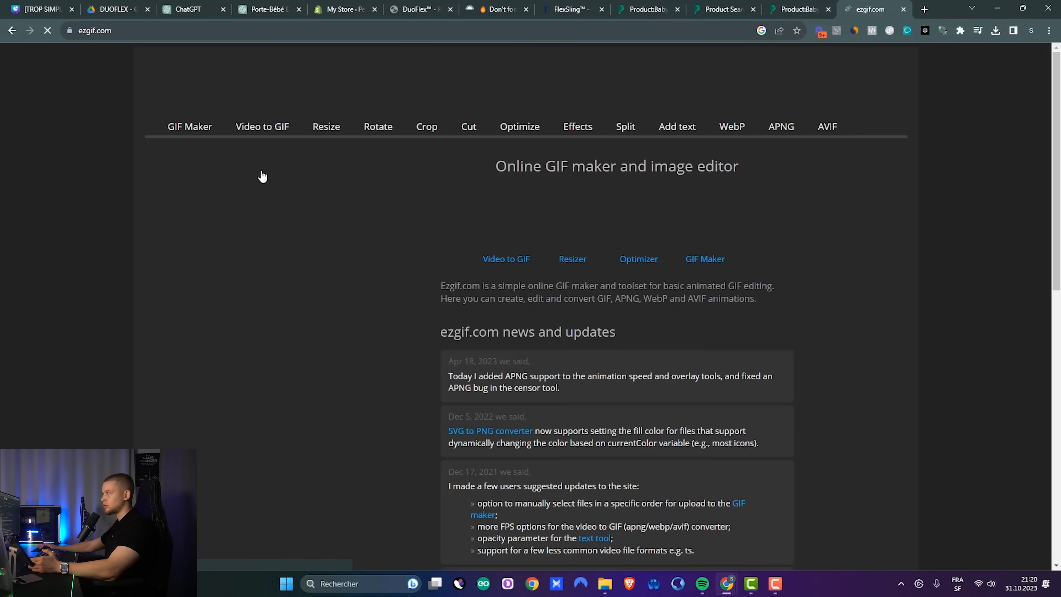
{"action": "left_click", "coordinate": [499, 262]}
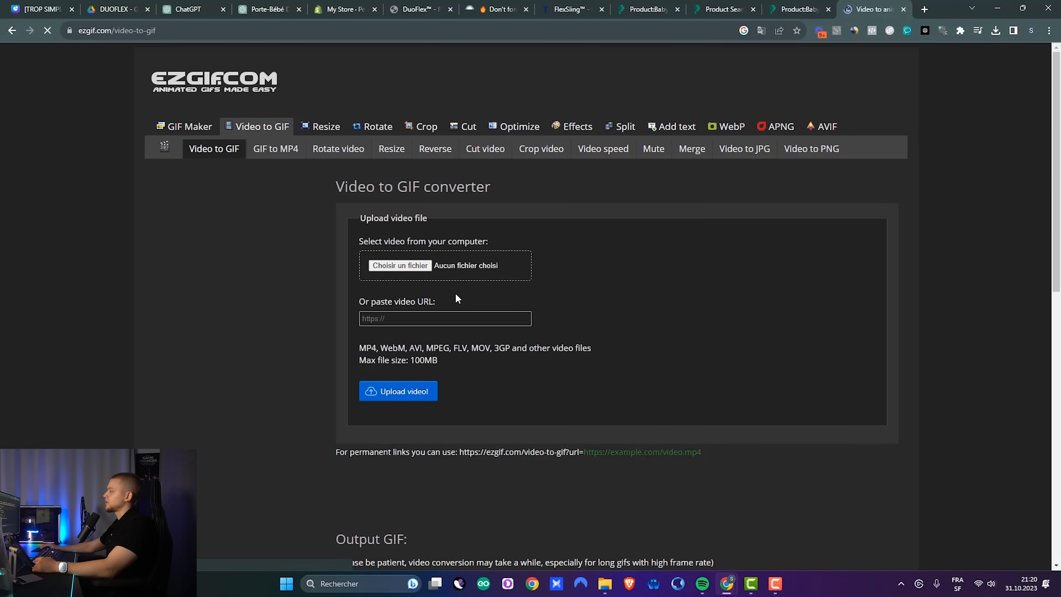
{"action": "left_click", "coordinate": [410, 266]}
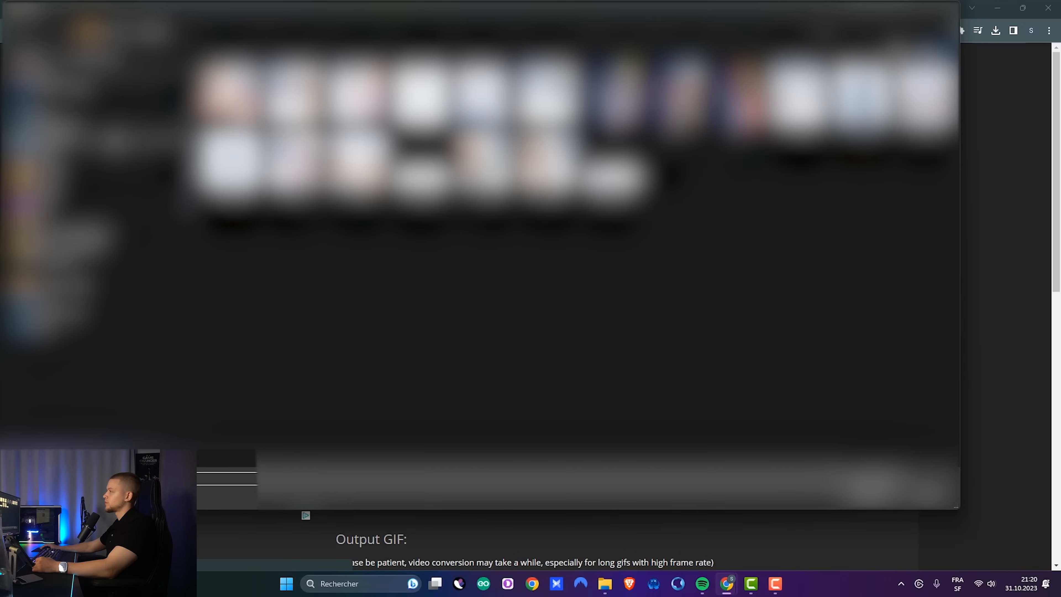
{"action": "left_click", "coordinate": [83, 114]}
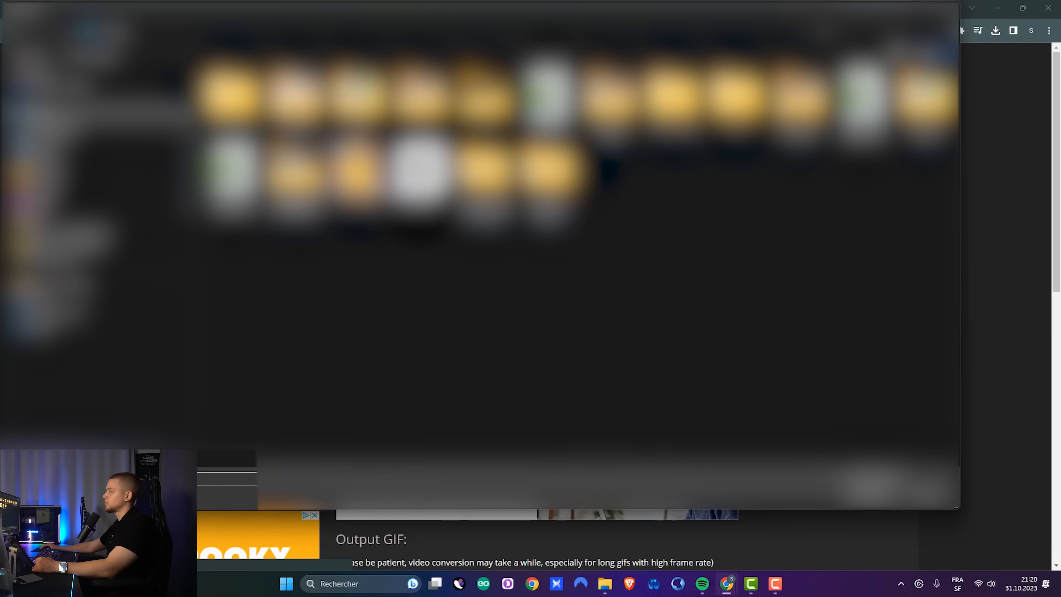
{"action": "left_click", "coordinate": [877, 489]}
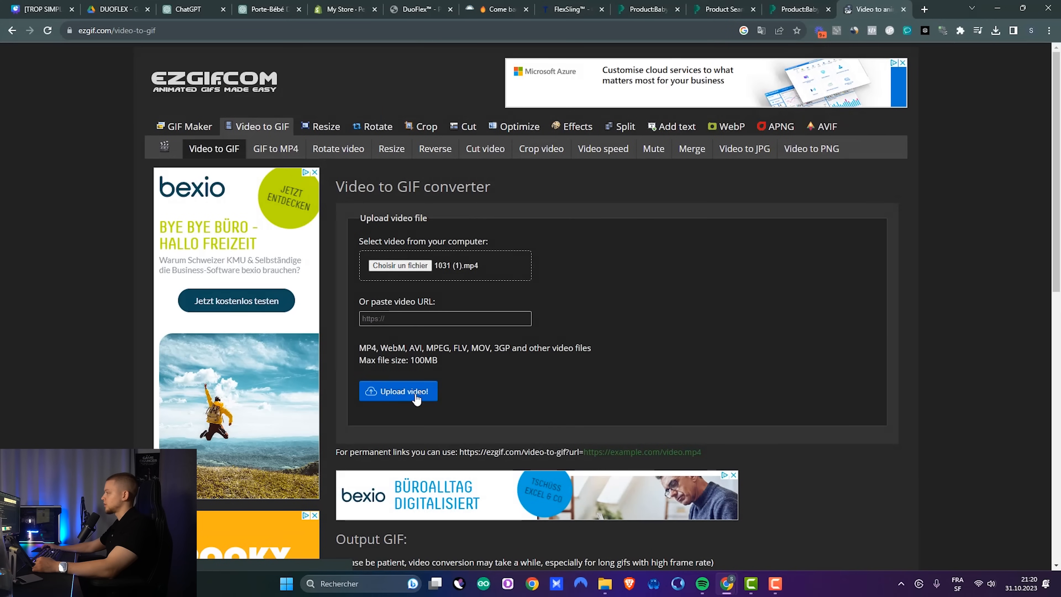
{"action": "left_click", "coordinate": [414, 397]}
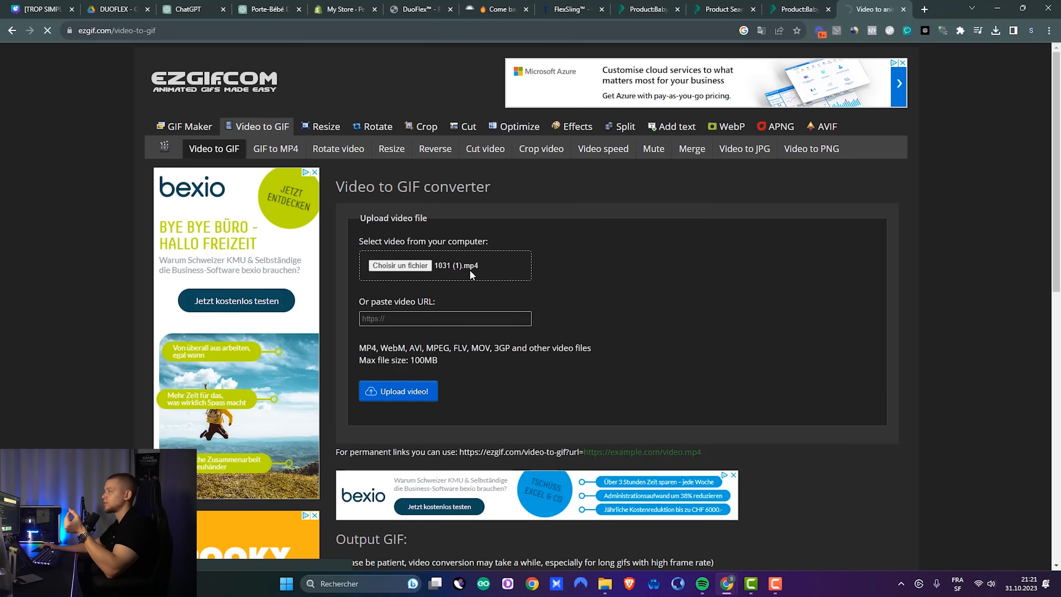
Step: Convert the uploaded video to a GIF at original size and 10 FPS, and save the resulting GIF to the computer
{"action": "scroll", "coordinate": [622, 297], "scroll_direction": "down", "scroll_amount": 3}
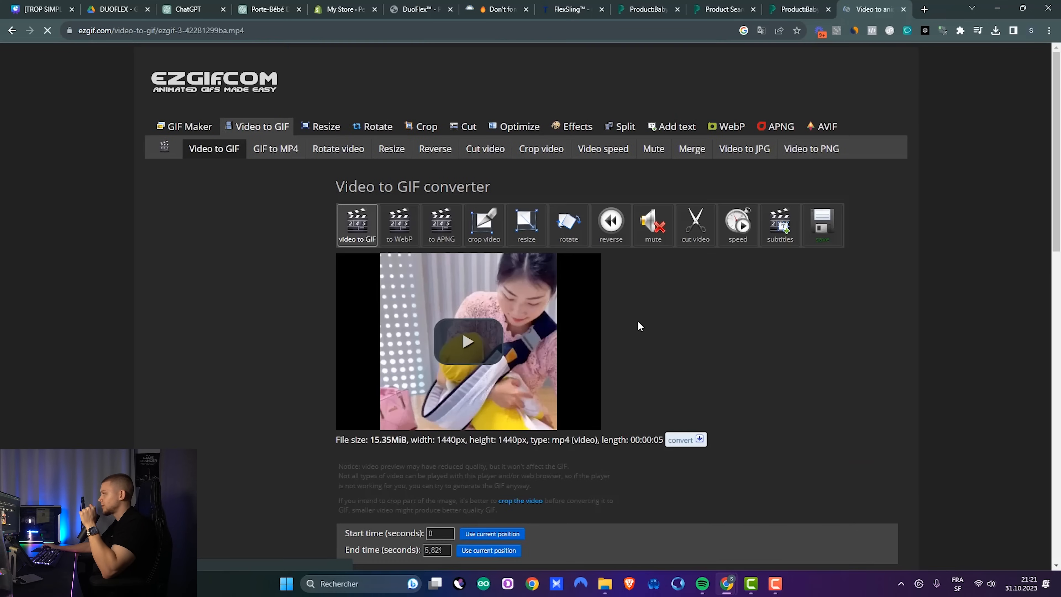
{"action": "scroll", "coordinate": [637, 327], "scroll_direction": "down", "scroll_amount": 5}
{"action": "left_click", "coordinate": [372, 399]}
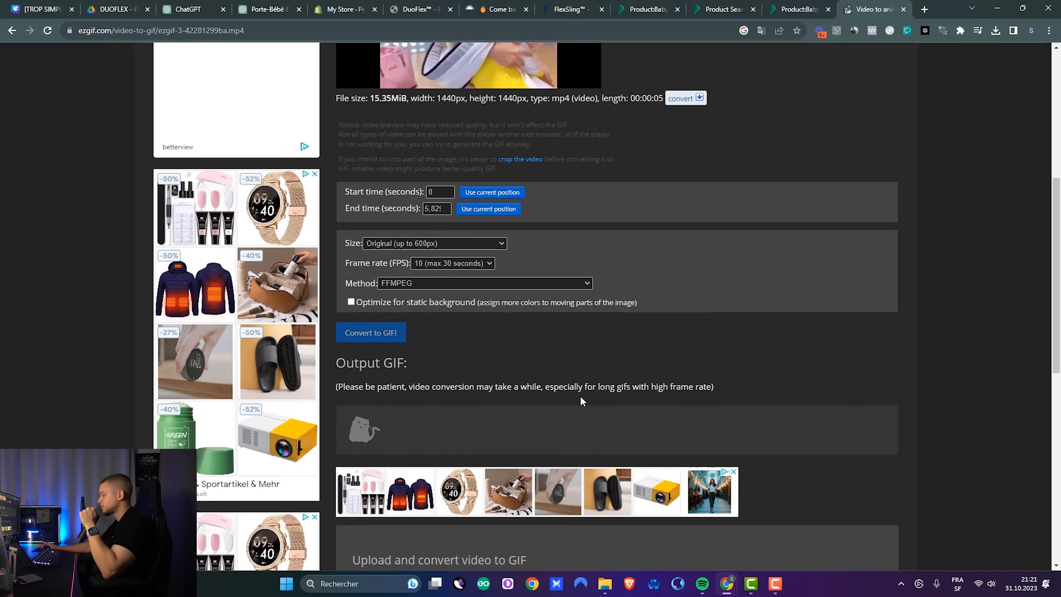
{"action": "scroll", "coordinate": [580, 395], "scroll_direction": "down", "scroll_amount": 3}
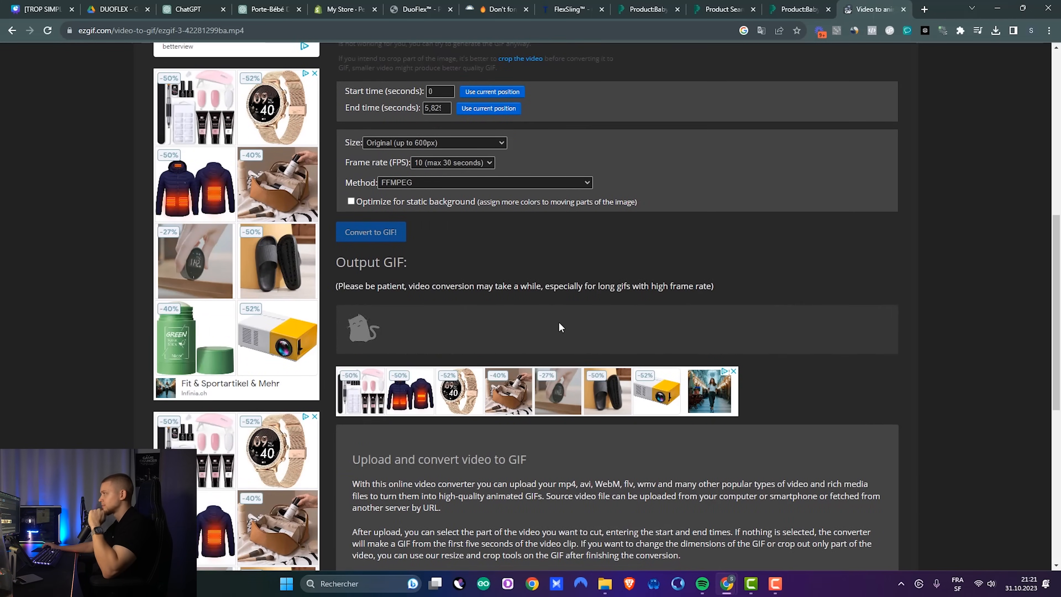
{"action": "scroll", "coordinate": [558, 322], "scroll_direction": "down", "scroll_amount": 3}
{"action": "right_click", "coordinate": [432, 264]}
{"action": "left_click", "coordinate": [482, 297]}
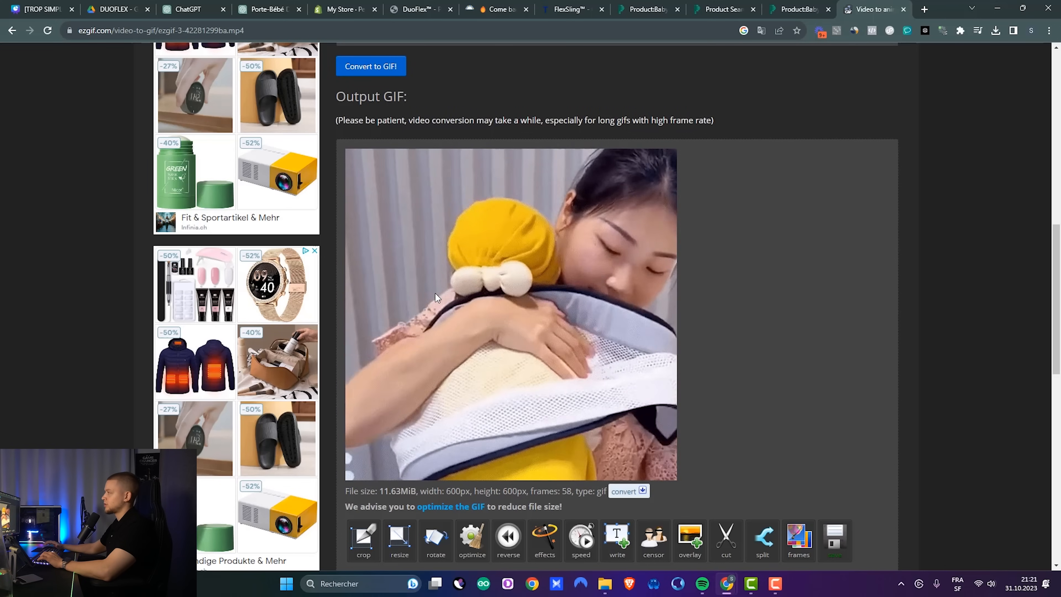
Step: Switch to the Shopify theme editor and upload the downloaded GIF as the image of the empty "Image avec texte" section
{"action": "left_click", "coordinate": [345, 10]}
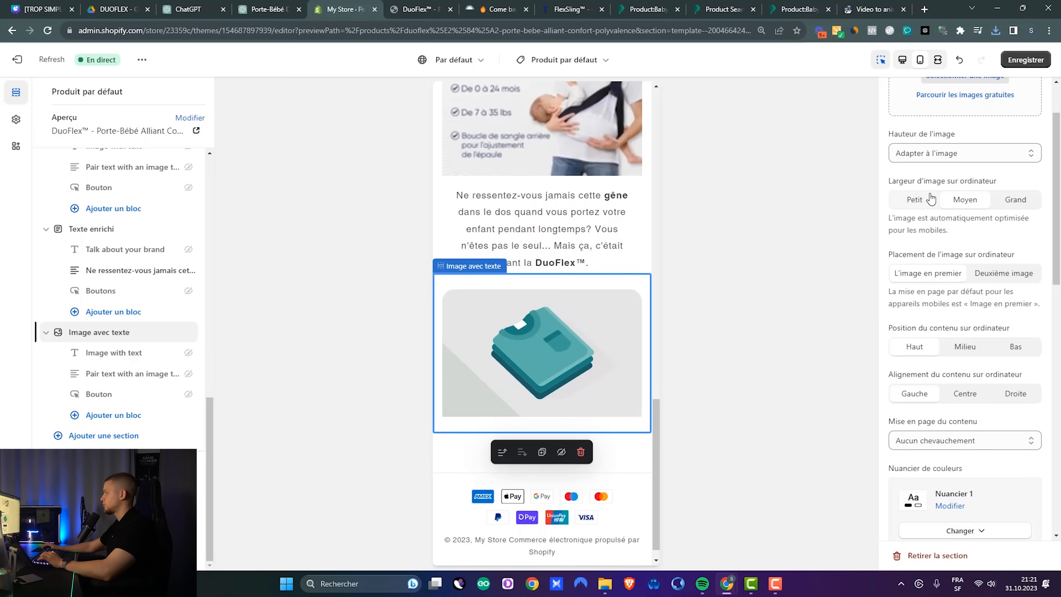
{"action": "scroll", "coordinate": [930, 172], "scroll_direction": "up", "scroll_amount": 2}
{"action": "left_click", "coordinate": [997, 33]}
{"action": "left_click_drag", "start_coordinate": [898, 85], "coordinate": [1015, 157]}
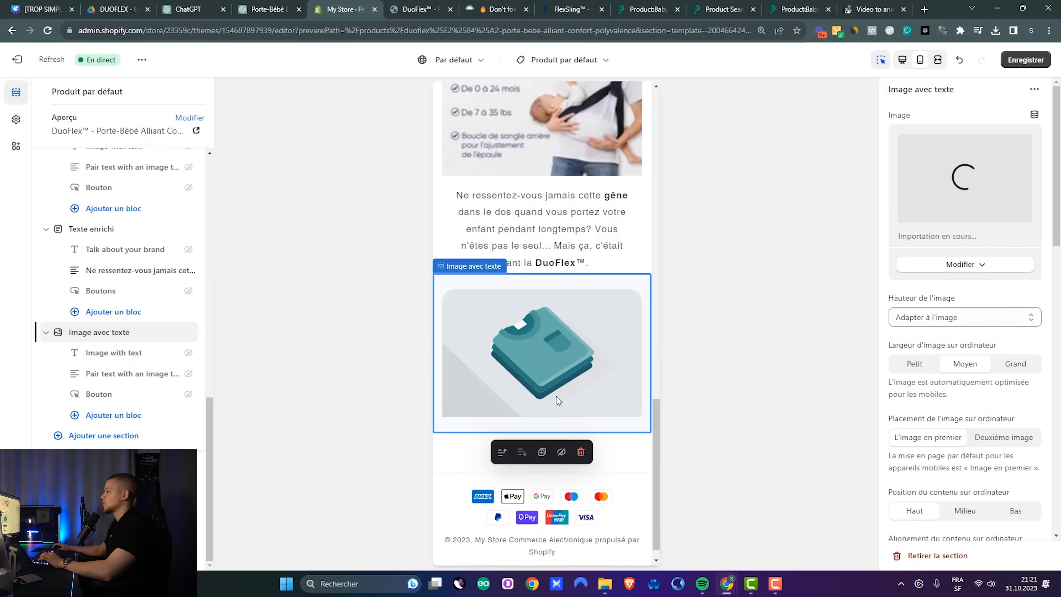
Step: Add a "Texte enrichi" section, hide its heading and buttons, and fill it with the "Imaginez marcher, faire vos courses" paragraph with key phrases in bold
{"action": "left_click", "coordinate": [106, 444]}
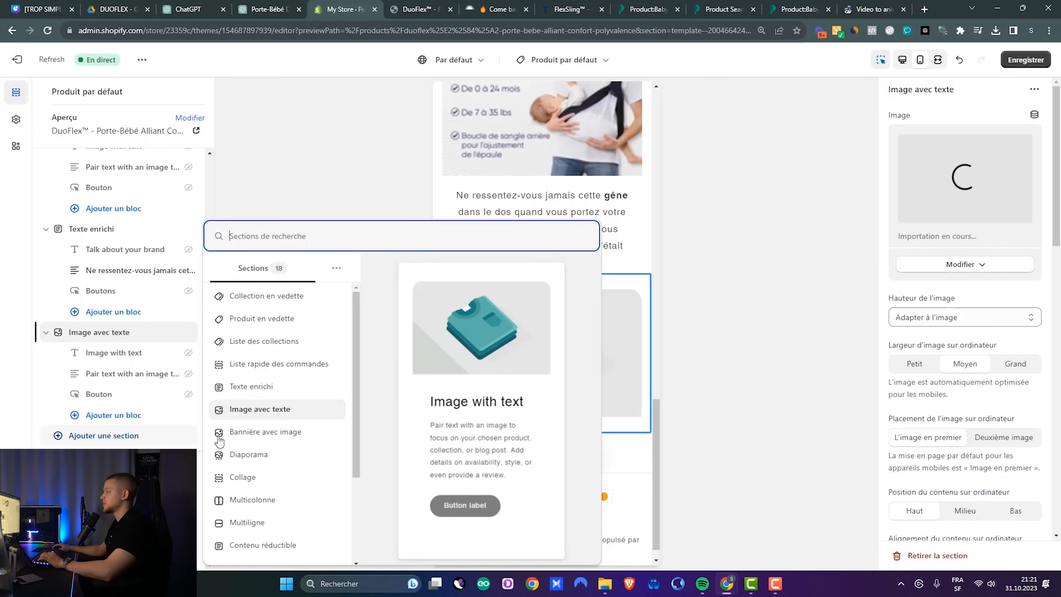
{"action": "left_click", "coordinate": [280, 390]}
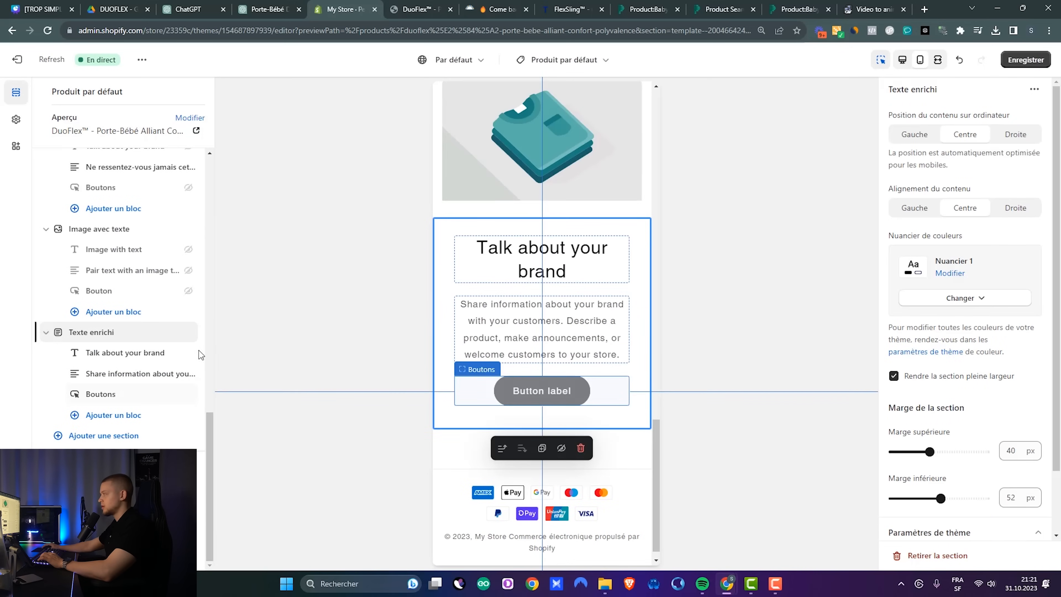
{"action": "left_click", "coordinate": [189, 353]}
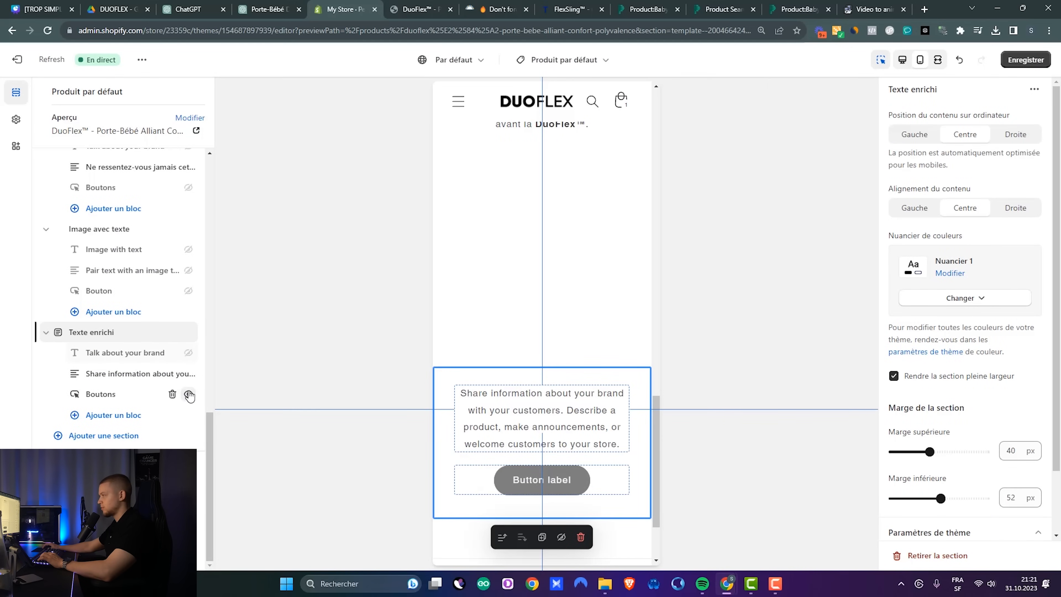
{"action": "left_click", "coordinate": [189, 394]}
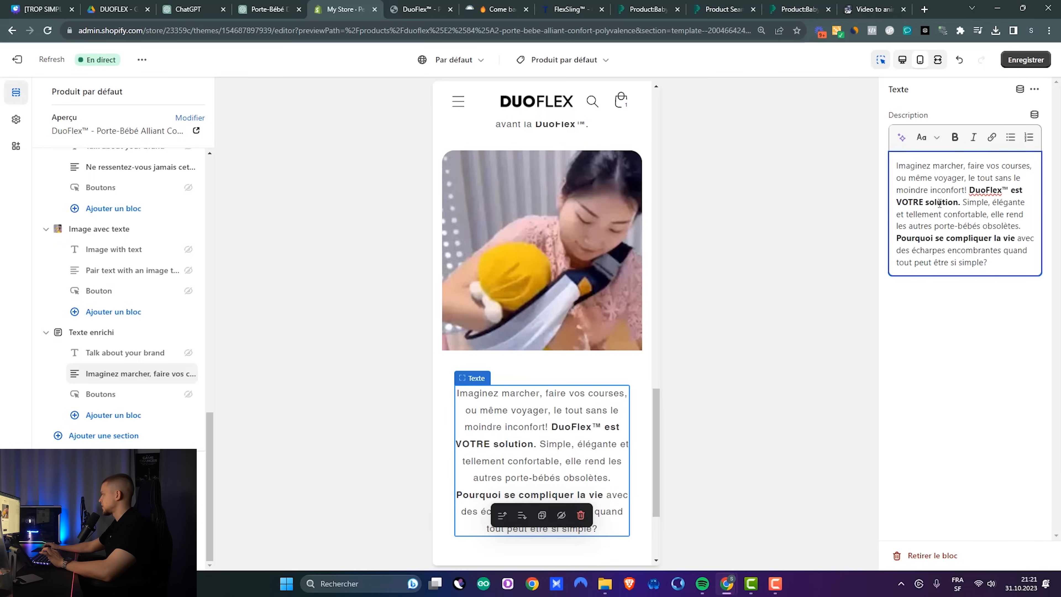
{"action": "left_click", "coordinate": [940, 203]}
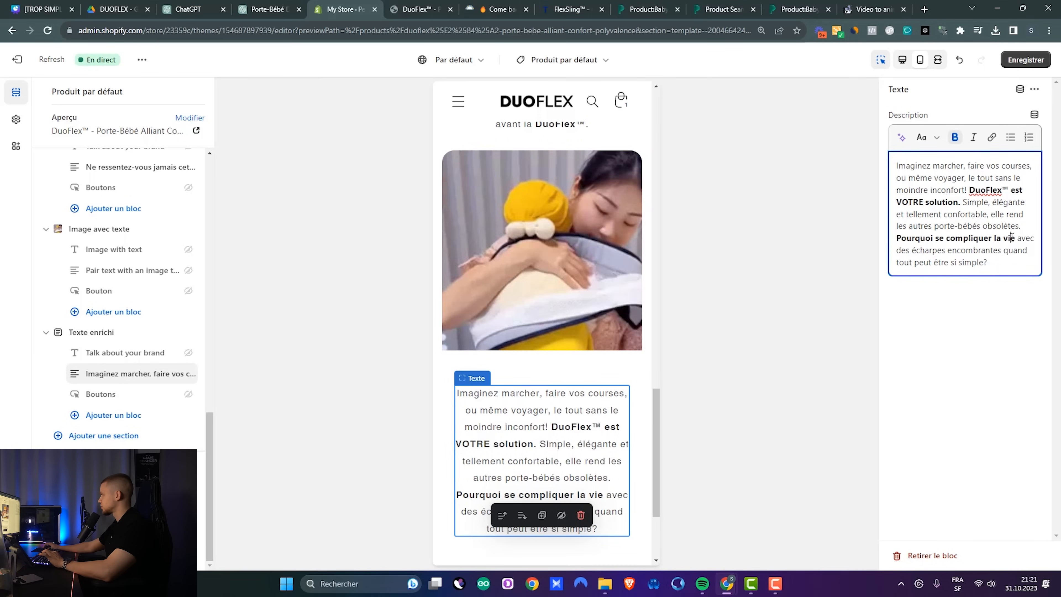
{"action": "left_click", "coordinate": [996, 226]}
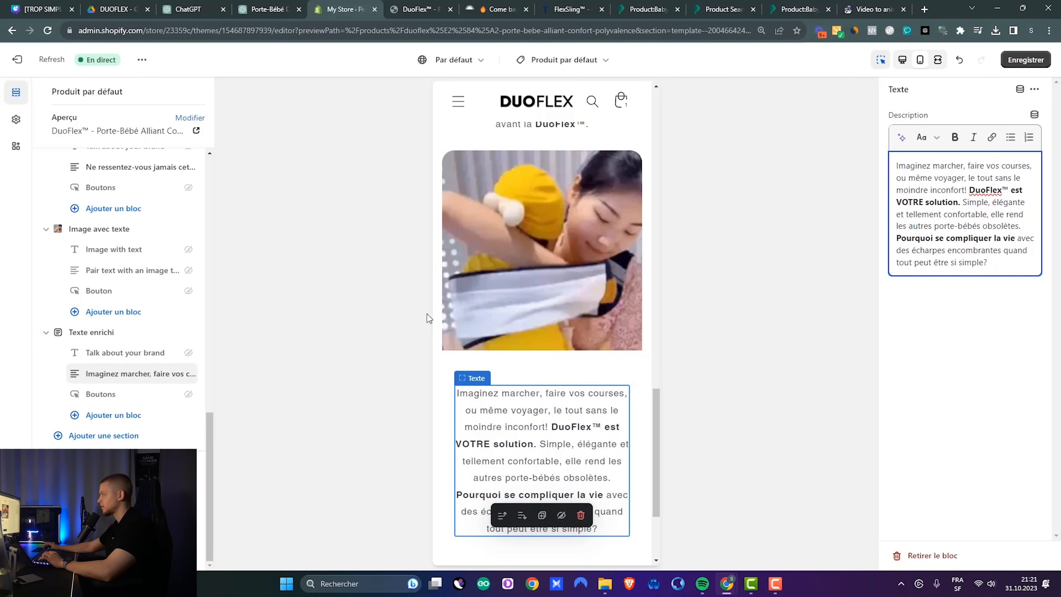
Step: Set the GIF section's top margin to 0 px and its bottom margin to 4 px
{"action": "left_click", "coordinate": [447, 318]}
{"action": "scroll", "coordinate": [966, 426], "scroll_direction": "down", "scroll_amount": 10}
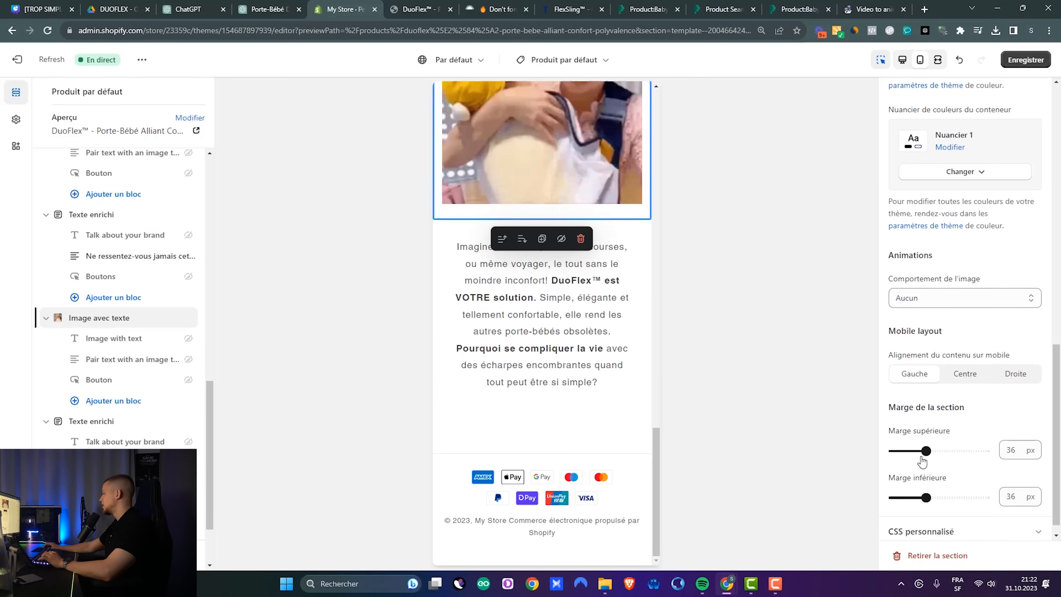
{"action": "left_click_drag", "start_coordinate": [925, 452], "coordinate": [893, 451]}
{"action": "left_click_drag", "start_coordinate": [926, 497], "coordinate": [897, 497]}
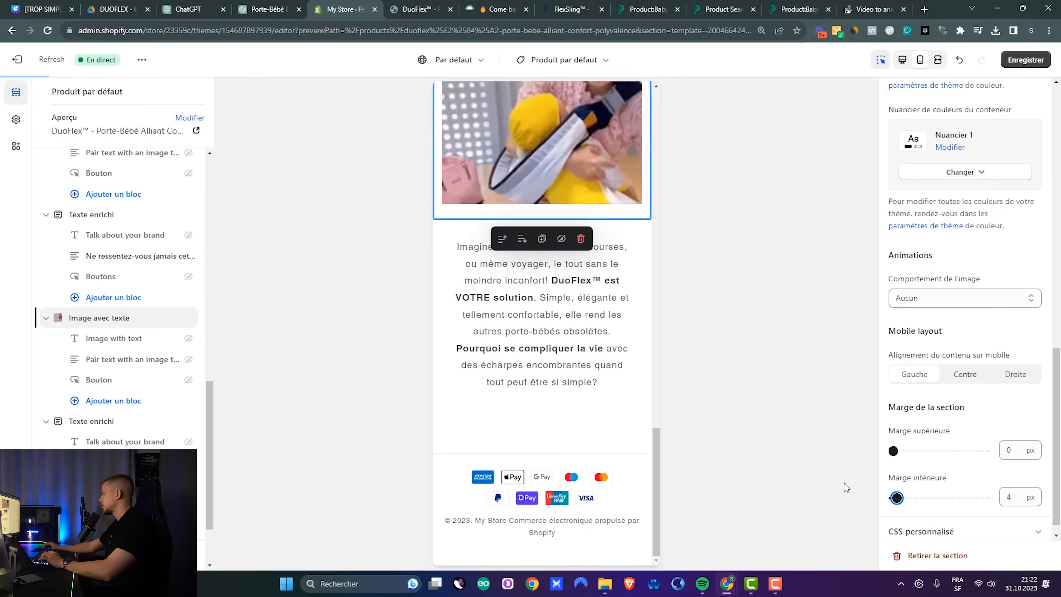
Step: Set the top margin of the "Imaginez marcher" text section to 12 px and its bottom margin to 36 px
{"action": "left_click", "coordinate": [640, 337]}
{"action": "left_click_drag", "start_coordinate": [931, 435], "coordinate": [905, 436]}
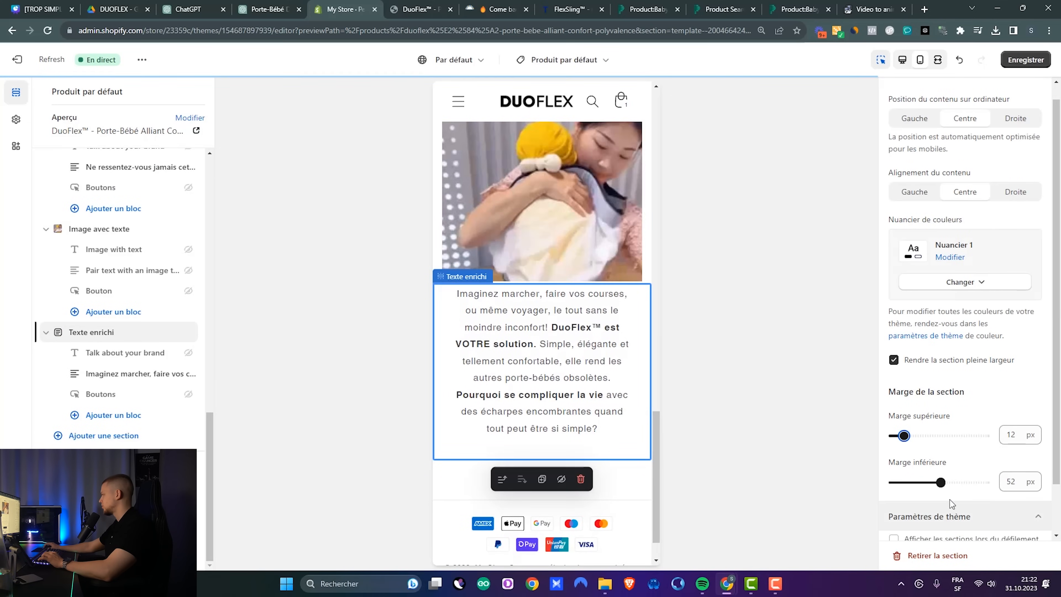
{"action": "left_click_drag", "start_coordinate": [940, 483], "coordinate": [926, 482]}
Step: Review the mobile product page preview, comparing the "Le Porte-Bébé Révolutionnaire!" banner's colour with the product gallery images and the sections below
{"action": "scroll", "coordinate": [639, 288], "scroll_direction": "up", "scroll_amount": 5}
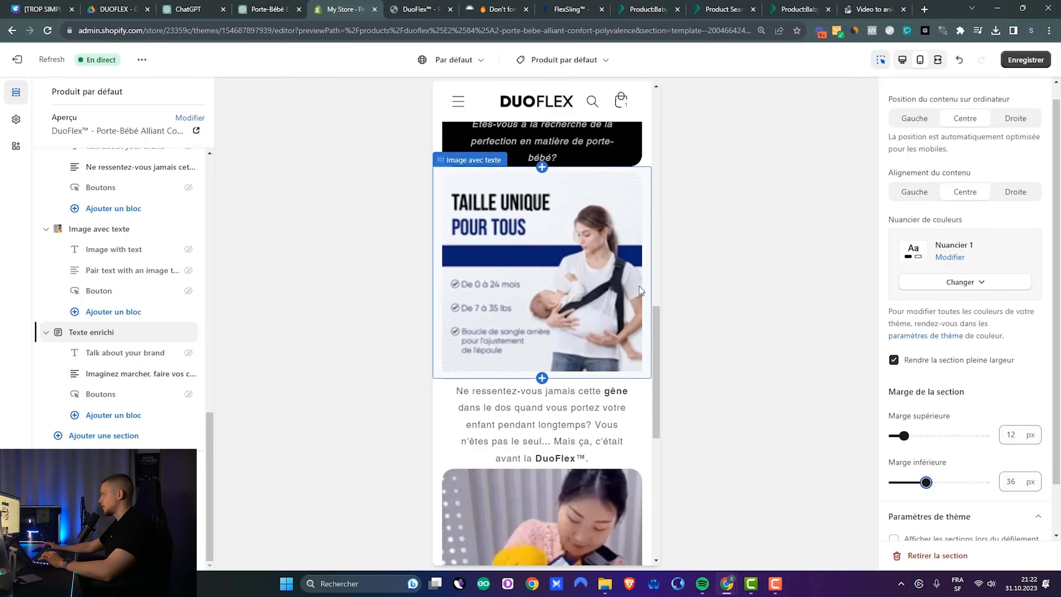
{"action": "scroll", "coordinate": [643, 321], "scroll_direction": "up", "scroll_amount": 10}
{"action": "scroll", "coordinate": [677, 318], "scroll_direction": "down", "scroll_amount": 8}
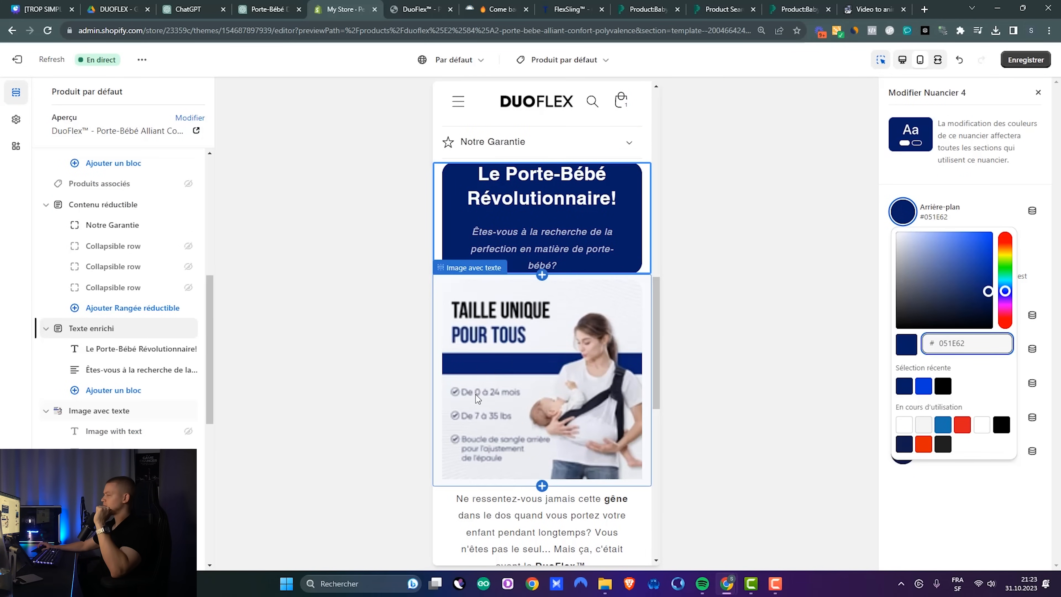
{"action": "scroll", "coordinate": [480, 360], "scroll_direction": "up", "scroll_amount": 12}
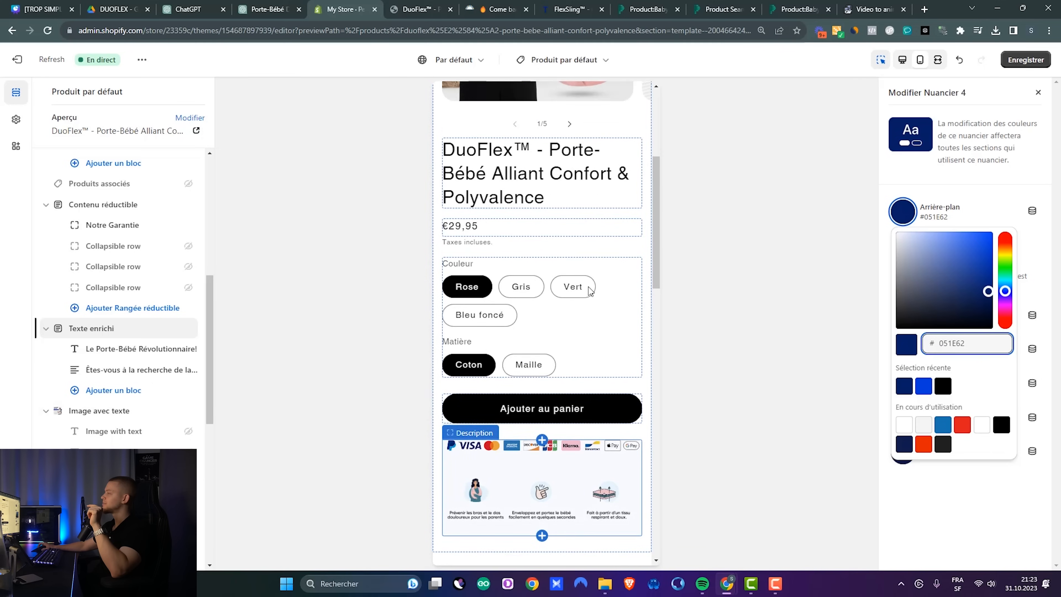
{"action": "left_click", "coordinate": [569, 365]}
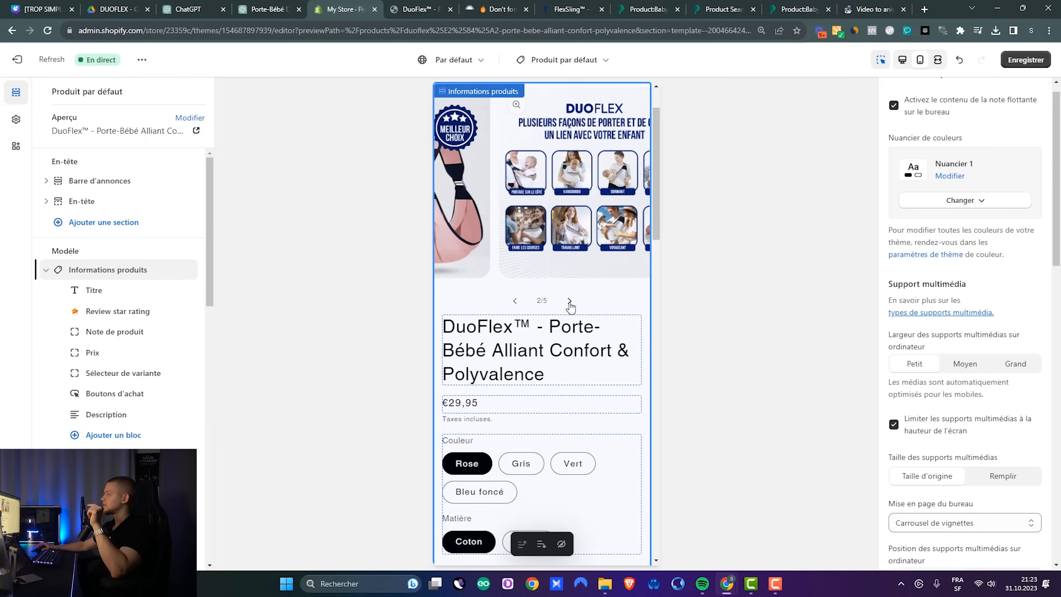
{"action": "left_click", "coordinate": [569, 300]}
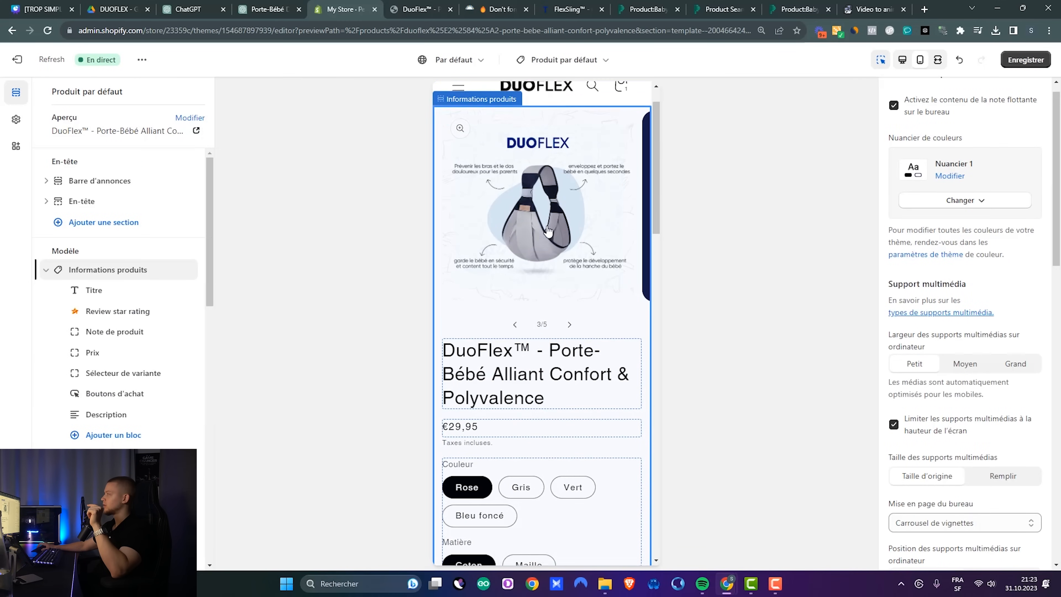
{"action": "scroll", "coordinate": [618, 384], "scroll_direction": "down", "scroll_amount": 8}
{"action": "scroll", "coordinate": [564, 305], "scroll_direction": "down", "scroll_amount": 10}
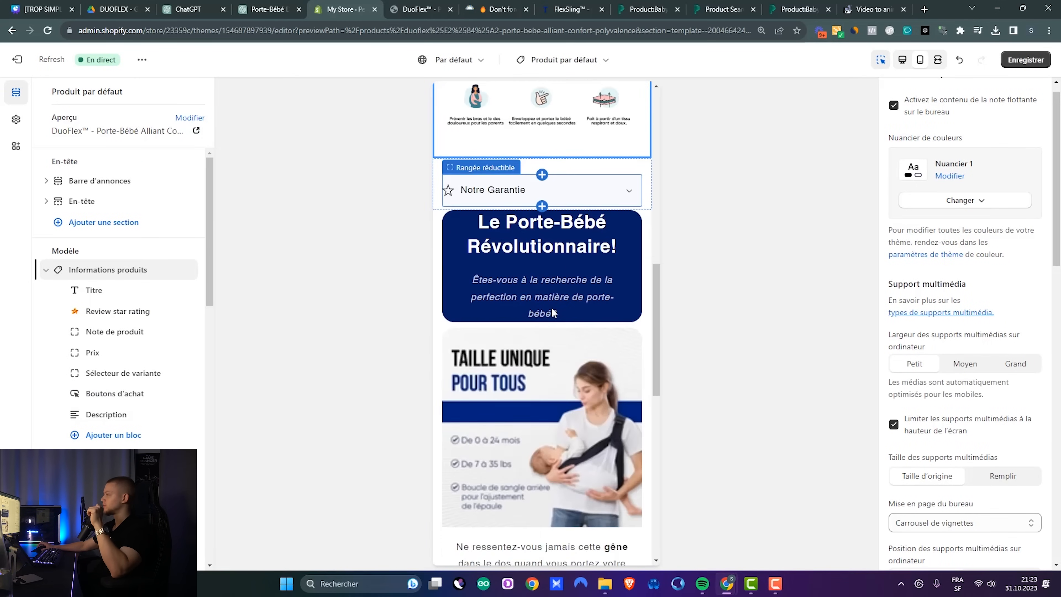
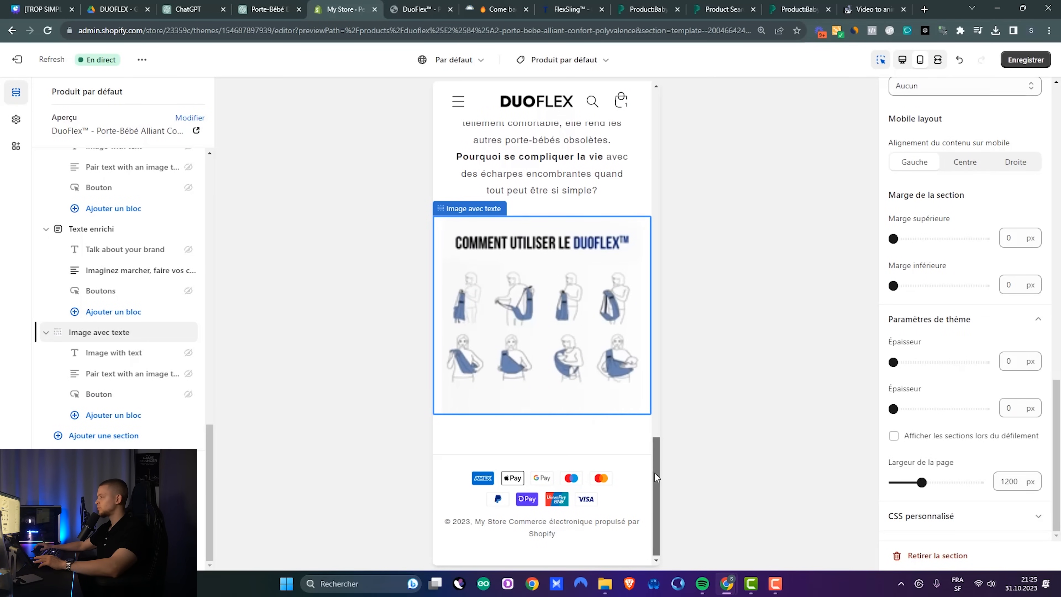
Step: Add a "Contenu réductible" section below the "Comment utiliser le DuoFlex" image and clear its title
{"action": "left_click", "coordinate": [120, 441]}
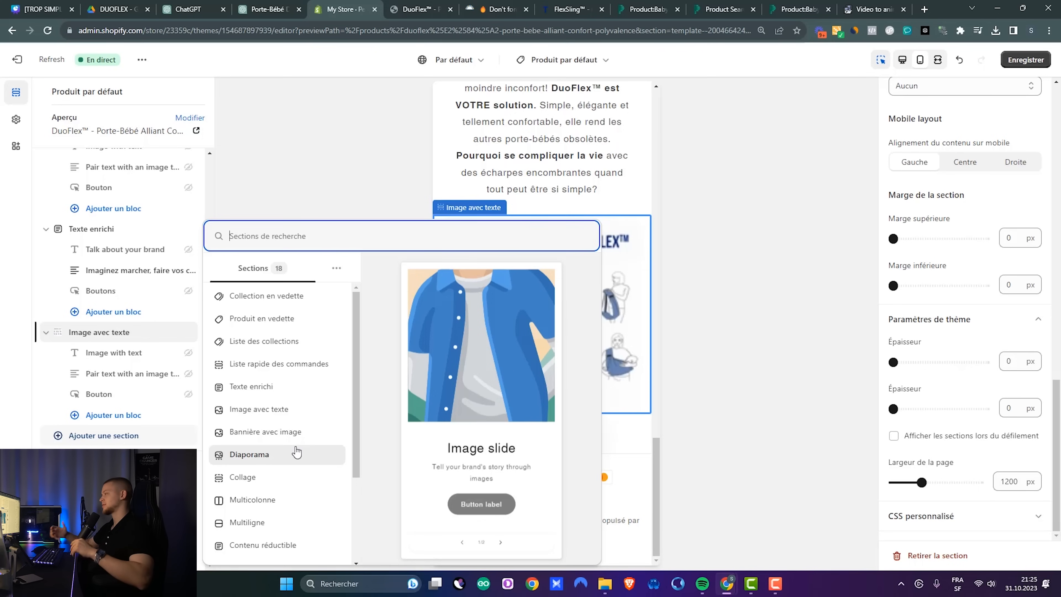
{"action": "scroll", "coordinate": [261, 451], "scroll_direction": "down", "scroll_amount": 3}
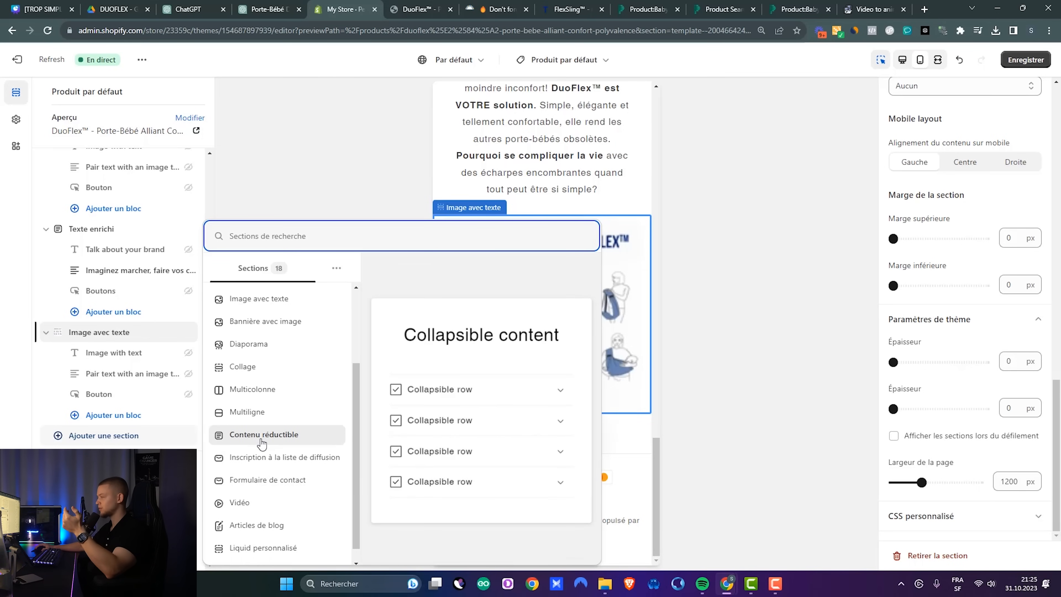
{"action": "left_click", "coordinate": [262, 434]}
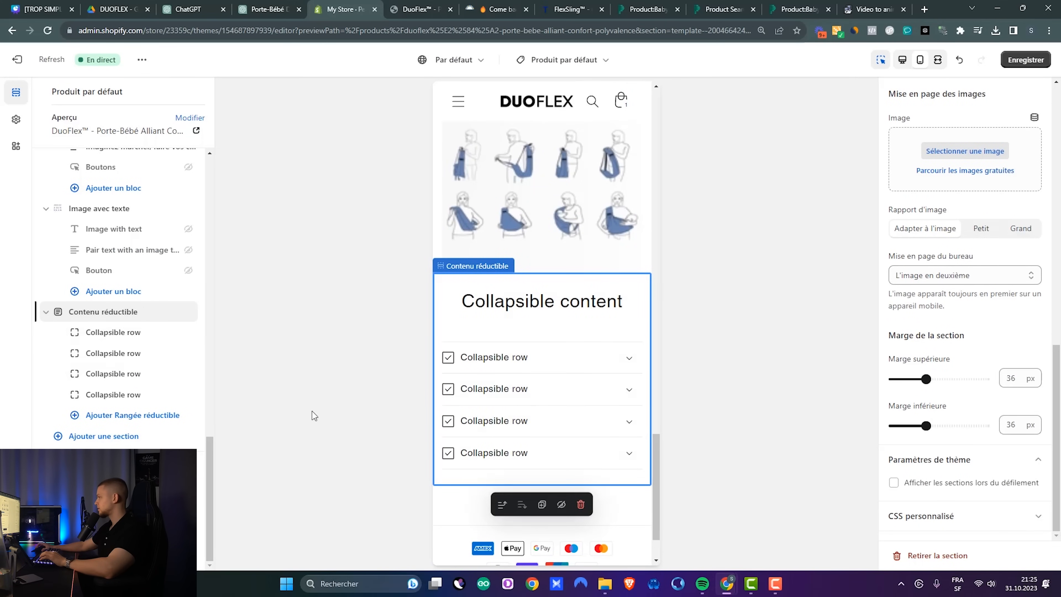
{"action": "scroll", "coordinate": [959, 256], "scroll_direction": "up", "scroll_amount": 12}
{"action": "left_click_drag", "start_coordinate": [974, 215], "coordinate": [870, 228]}
{"action": "key", "text": "BackSpace"}
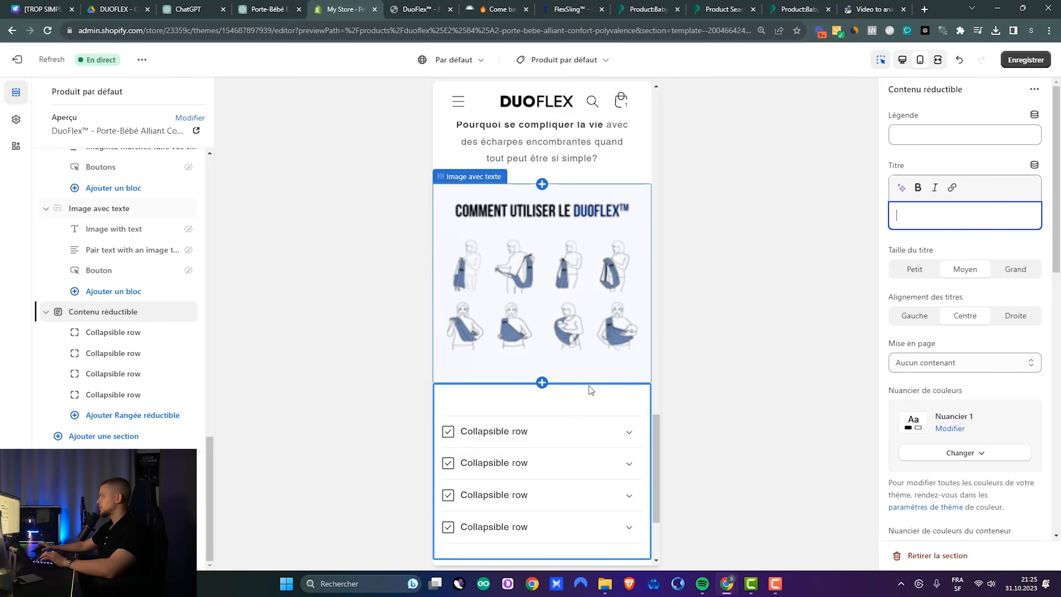
Step: Set the collapsible content section's top and bottom margins to 0 px
{"action": "scroll", "coordinate": [924, 402], "scroll_direction": "down", "scroll_amount": 12}
{"action": "left_click_drag", "start_coordinate": [926, 379], "coordinate": [793, 426]}
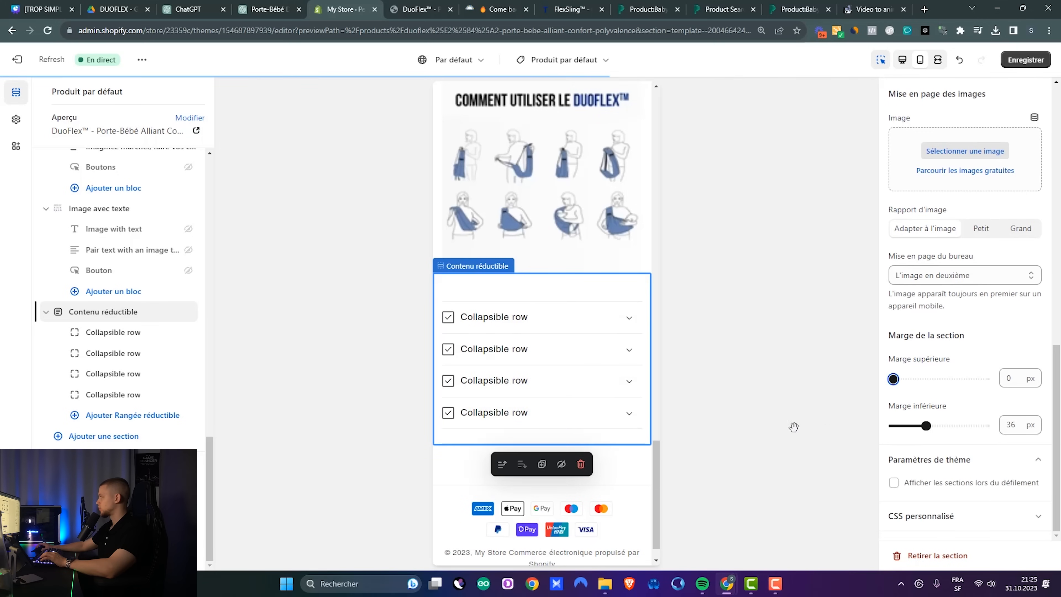
{"action": "left_click_drag", "start_coordinate": [926, 426], "coordinate": [665, 348]}
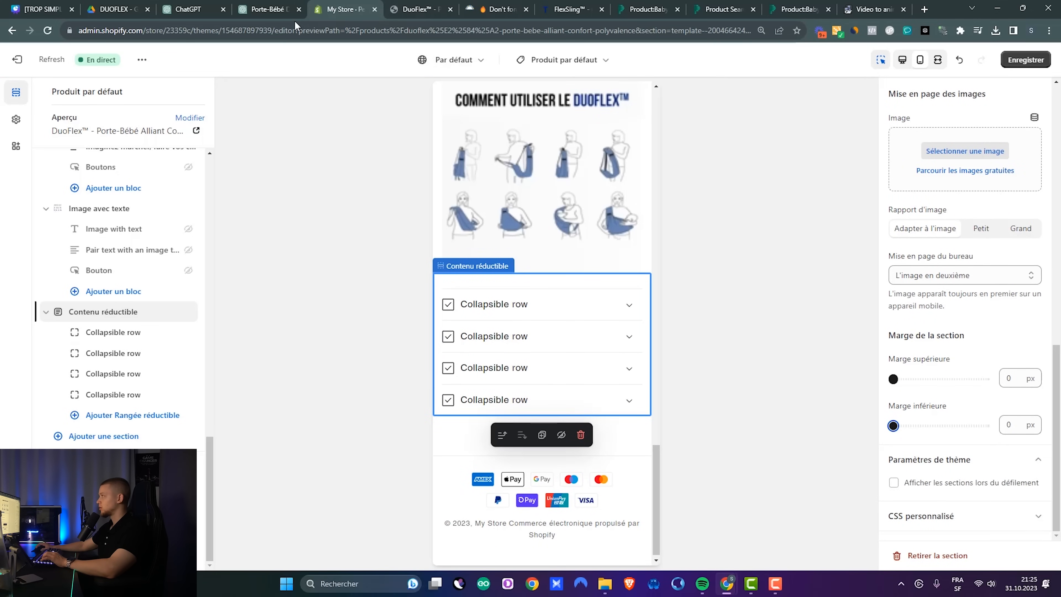
Step: Review the carrying positions in ChatGPT's usage instructions and copy the "Position Face à Face" heading for use in the Shopify editor
{"action": "left_click", "coordinate": [265, 10]}
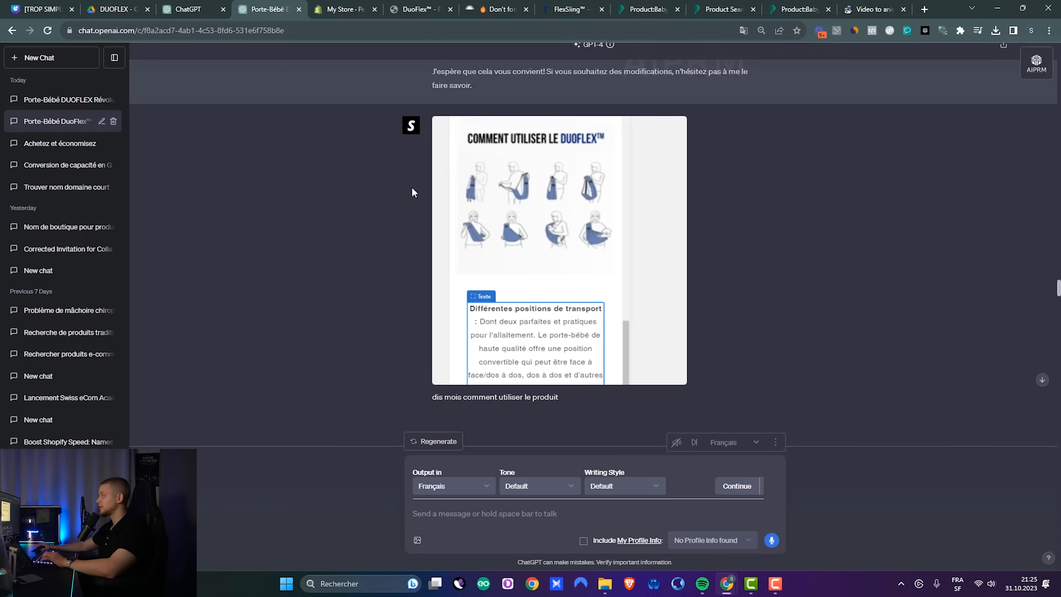
{"action": "scroll", "coordinate": [430, 247], "scroll_direction": "down", "scroll_amount": 6}
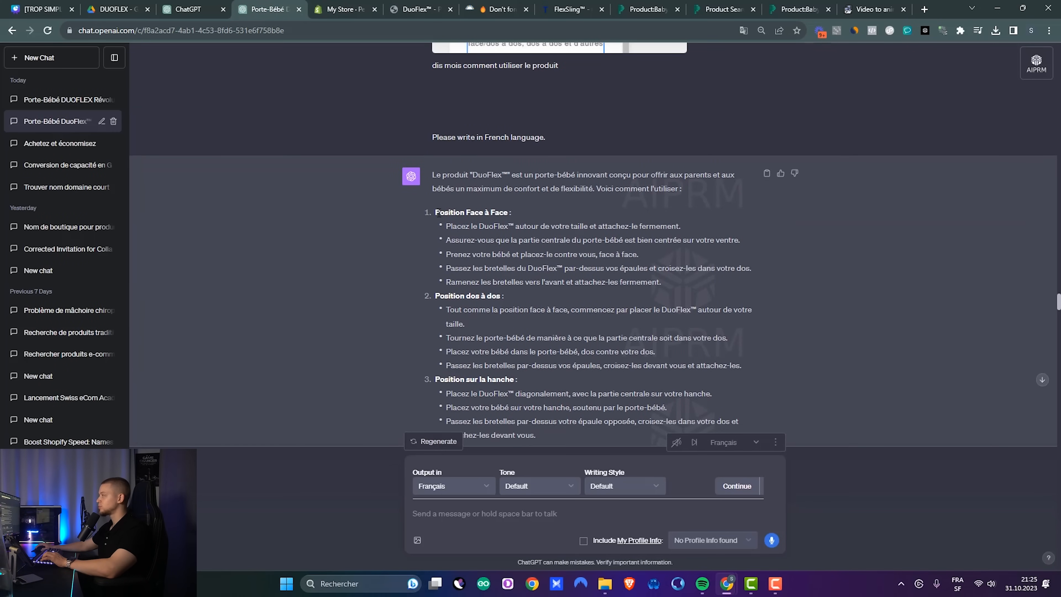
{"action": "left_click_drag", "start_coordinate": [514, 307], "coordinate": [513, 310]}
{"action": "scroll", "coordinate": [466, 328], "scroll_direction": "down", "scroll_amount": 1}
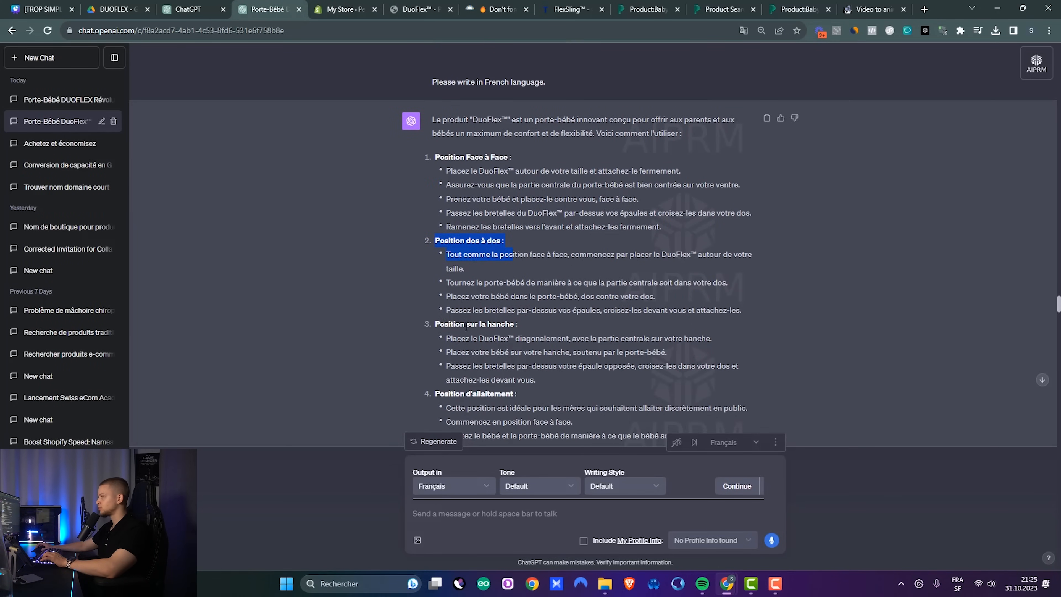
{"action": "left_click_drag", "start_coordinate": [483, 391], "coordinate": [529, 398]}
{"action": "scroll", "coordinate": [545, 393], "scroll_direction": "down", "scroll_amount": 3}
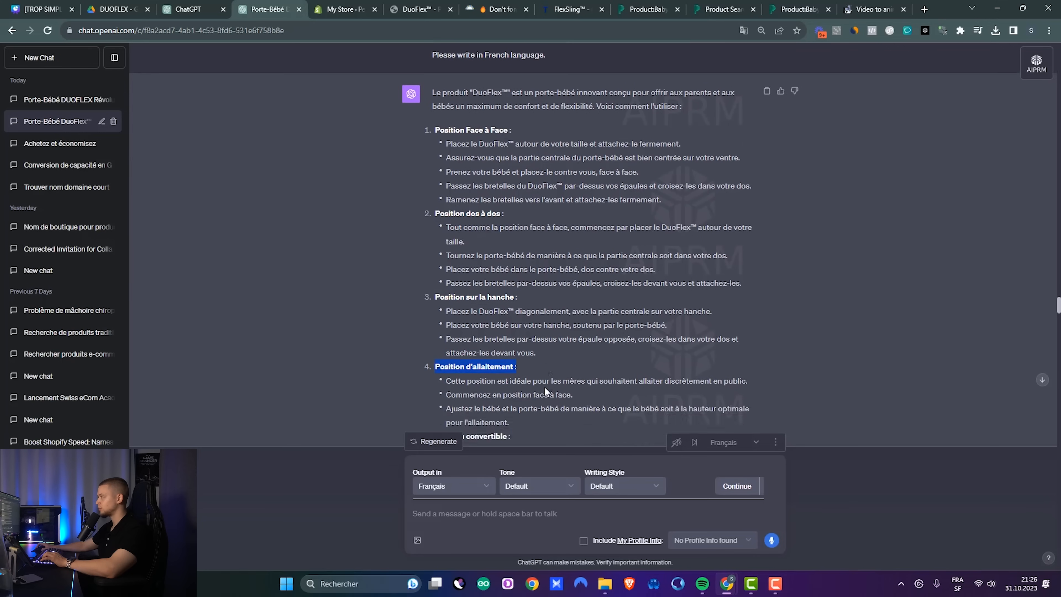
{"action": "scroll", "coordinate": [571, 299], "scroll_direction": "up", "scroll_amount": 2}
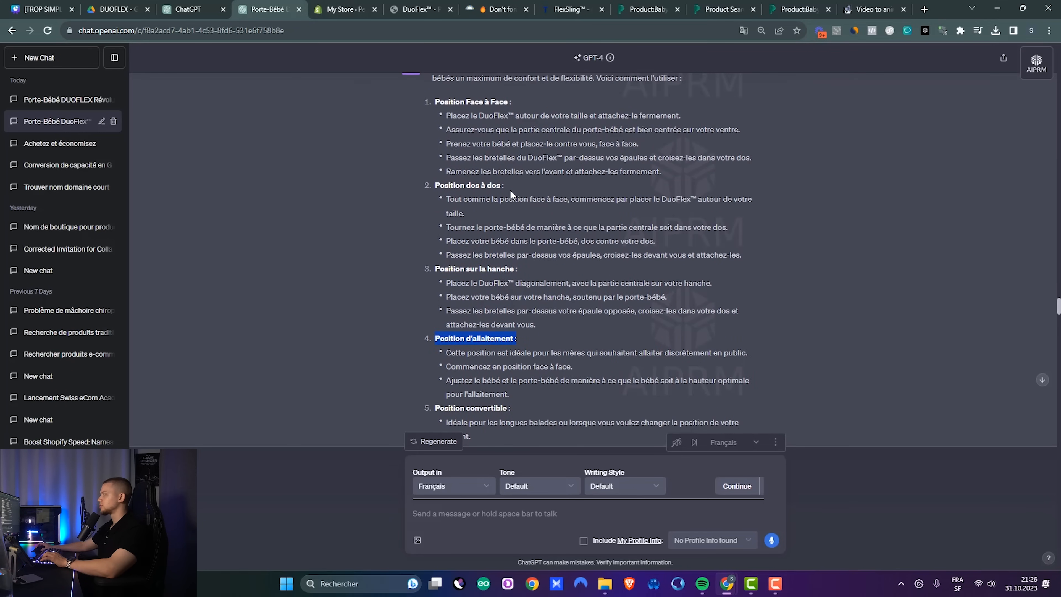
{"action": "scroll", "coordinate": [511, 205], "scroll_direction": "up", "scroll_amount": 2}
{"action": "left_click", "coordinate": [343, 9]}
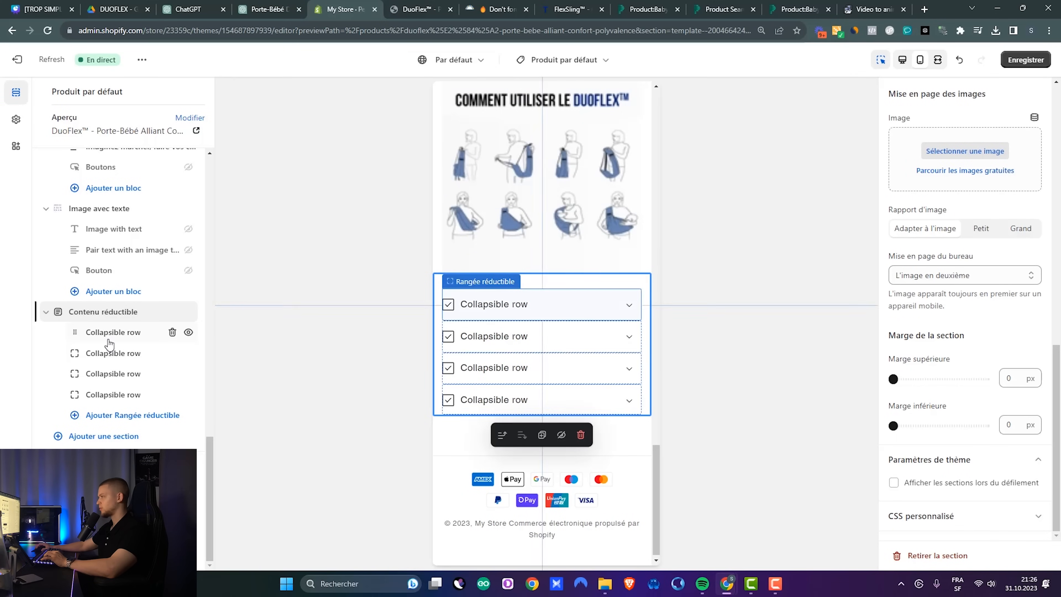
Step: Title the first collapsible row "Position Face à Face" and give it the Silhouette icon
{"action": "left_click", "coordinate": [118, 342]}
{"action": "type", "text": "Position Face à Face :"}
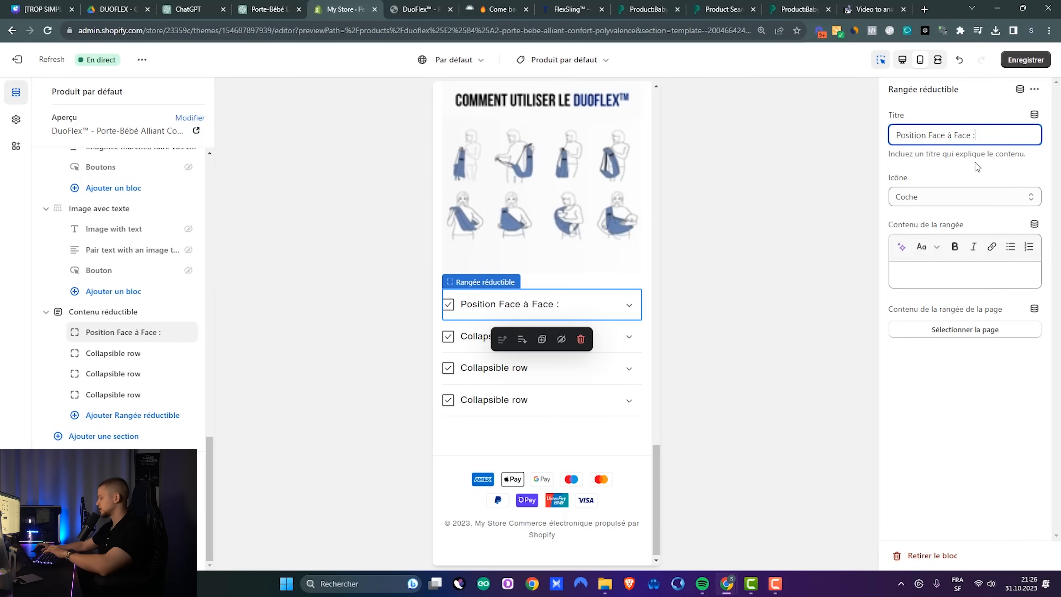
{"action": "key", "text": "BackSpace"}
{"action": "key", "text": "BackSpace"}
{"action": "left_click", "coordinate": [925, 203]}
{"action": "scroll", "coordinate": [940, 299], "scroll_direction": "down", "scroll_amount": 10}
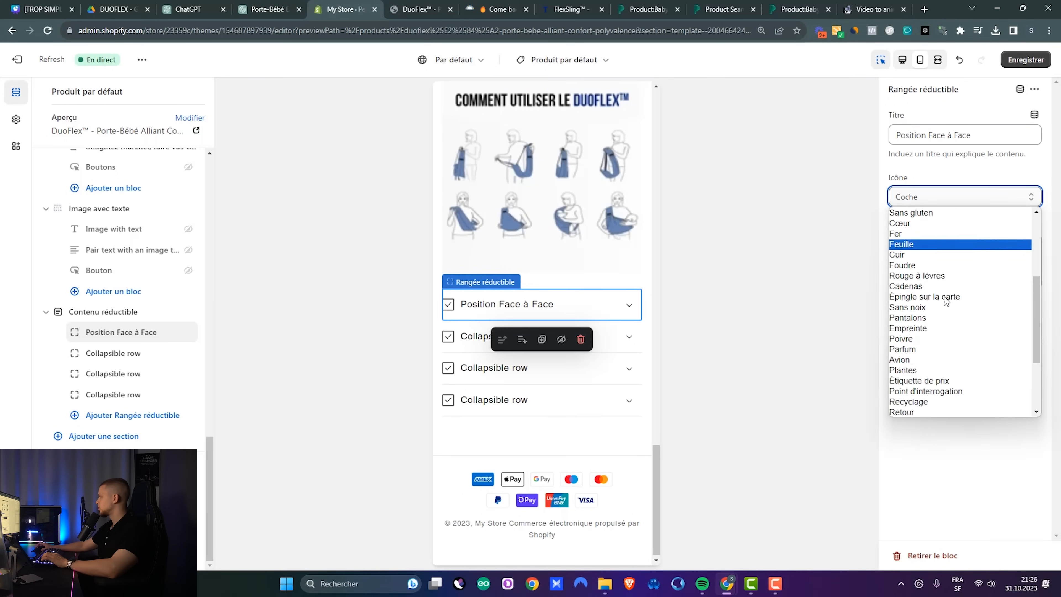
{"action": "left_click", "coordinate": [939, 356]}
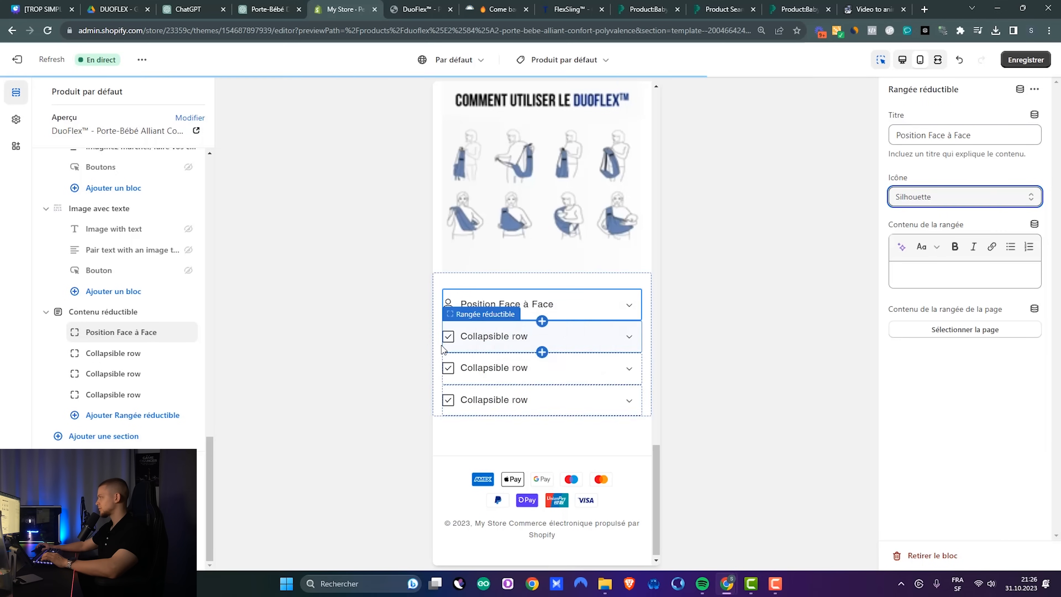
Step: Title the second collapsible row "Position dos à dos", taken from ChatGPT, and give it the Silhouette icon
{"action": "left_click", "coordinate": [597, 341]}
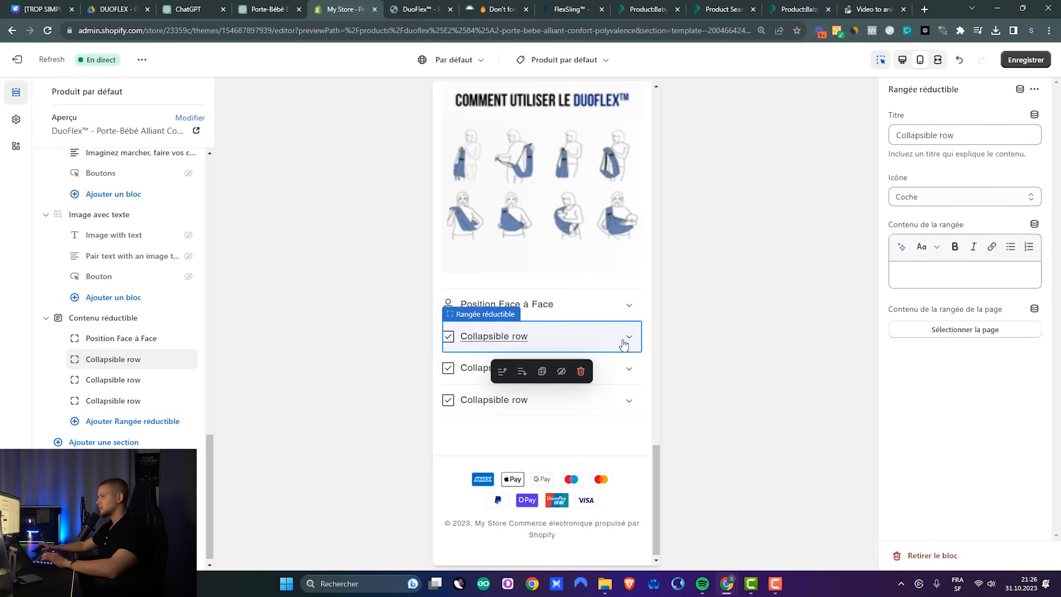
{"action": "left_click", "coordinate": [267, 9]}
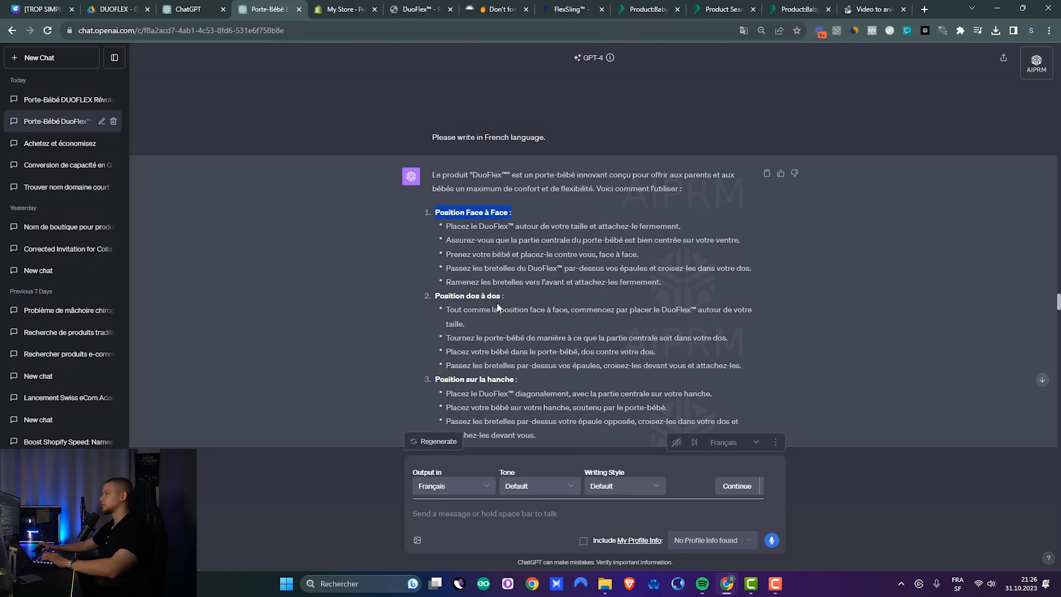
{"action": "key", "text": "ctrl+Tab"}
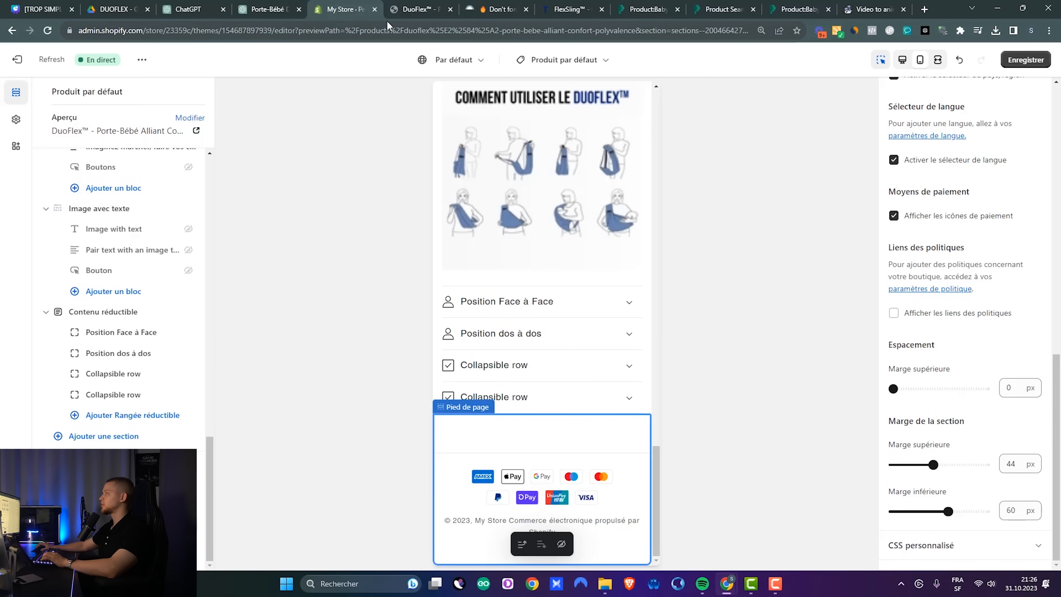
Step: Fill the "Position Face à Face" row's content with the matching bulleted instructions from ChatGPT
{"action": "left_click", "coordinate": [277, 8]}
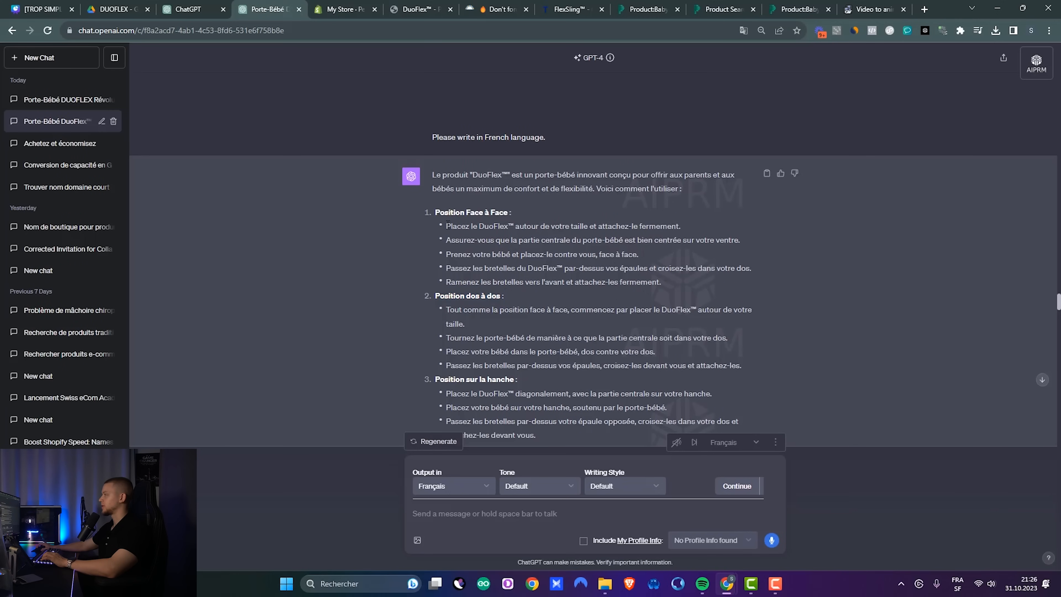
{"action": "left_click_drag", "start_coordinate": [531, 238], "coordinate": [706, 289]}
{"action": "key", "text": "ctrl+c"}
{"action": "key", "text": "ctrl+Tab"}
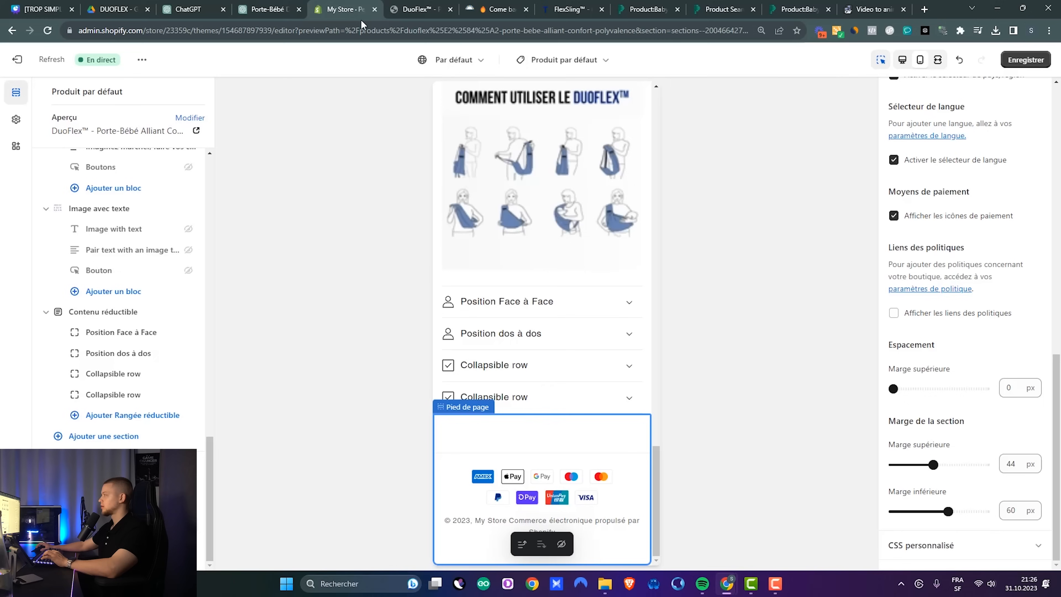
{"action": "left_click", "coordinate": [536, 312]}
{"action": "left_click", "coordinate": [945, 292]}
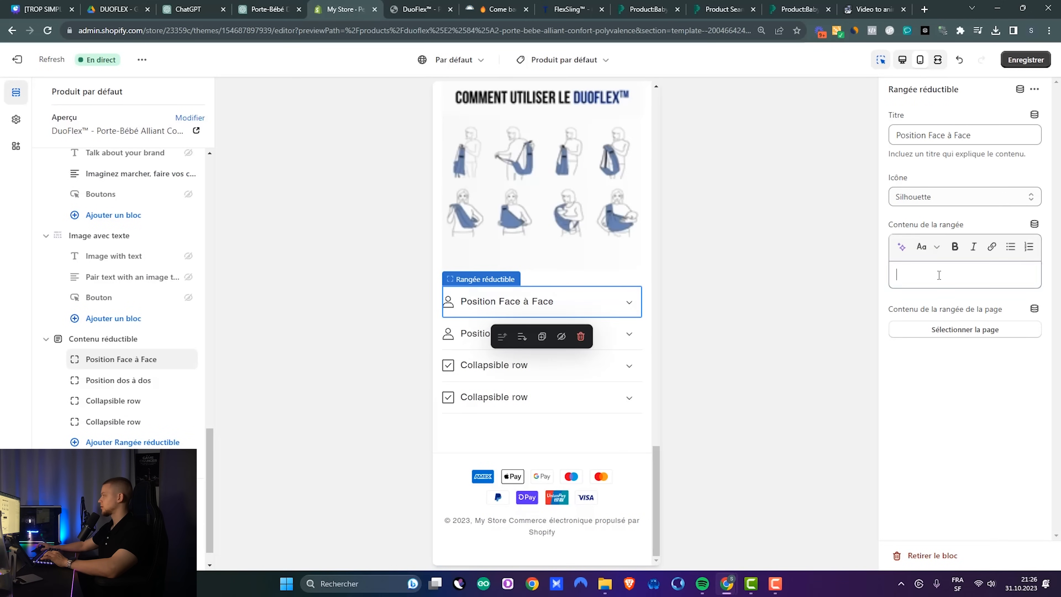
{"action": "key", "text": "ctrl+v"}
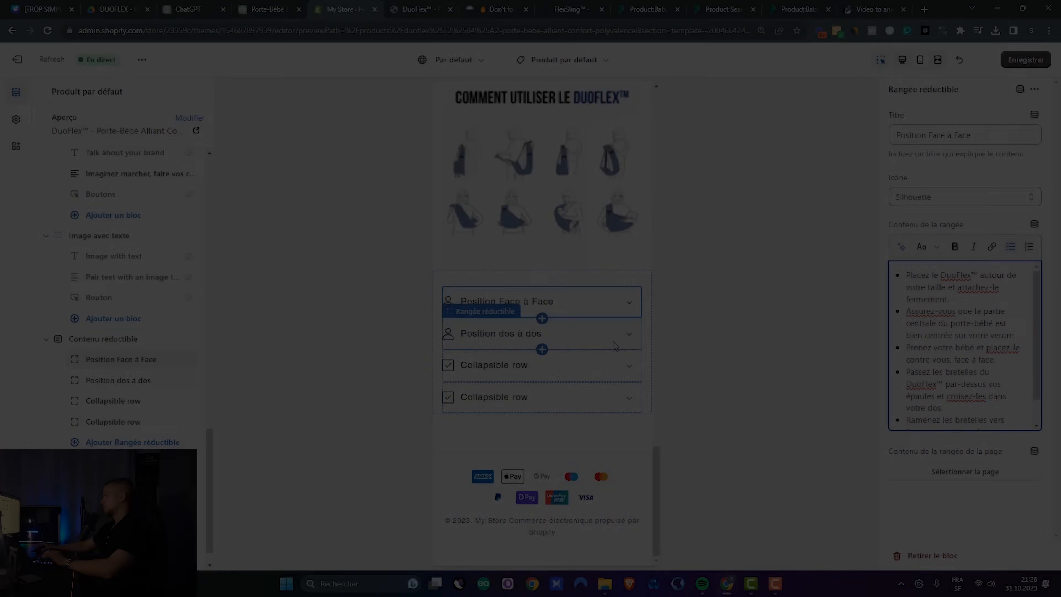
Step: Inspect the "Profitez de l'offre" button block, and examine the Frequently Asked Questions on the BloomingBabies baby sling page
{"action": "scroll", "coordinate": [667, 419], "scroll_direction": "down", "scroll_amount": 8}
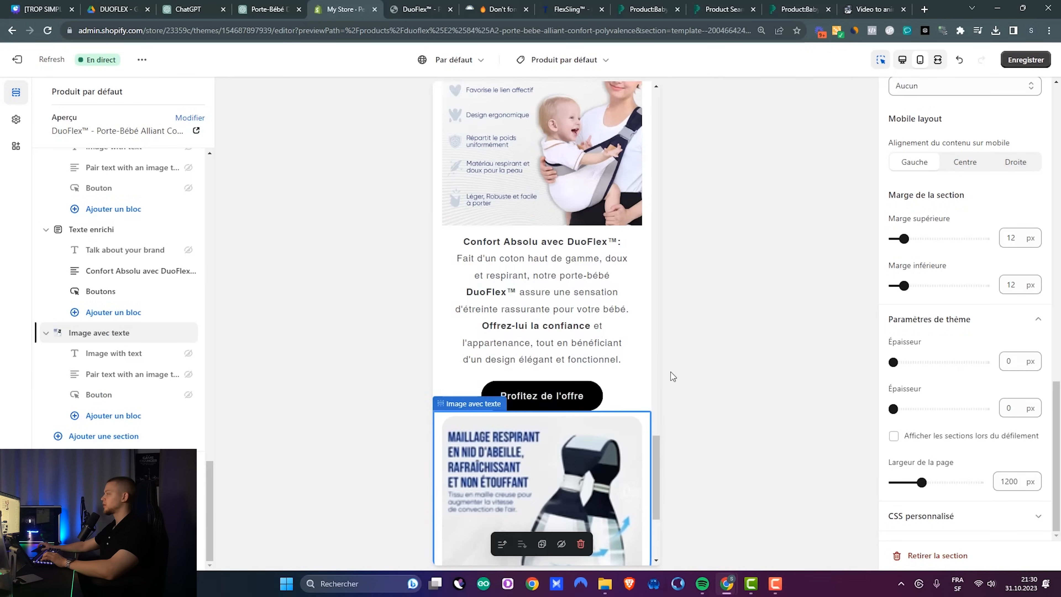
{"action": "left_click", "coordinate": [606, 400]}
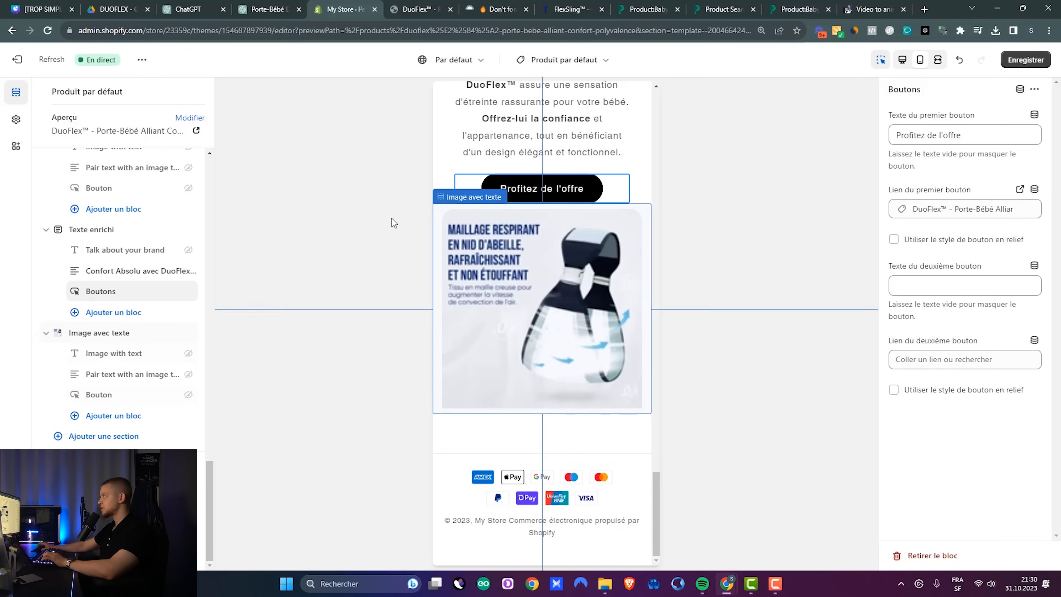
{"action": "left_click", "coordinate": [497, 9]}
{"action": "scroll", "coordinate": [586, 349], "scroll_direction": "down", "scroll_amount": 5}
{"action": "left_click_drag", "start_coordinate": [1059, 184], "coordinate": [1041, 534]}
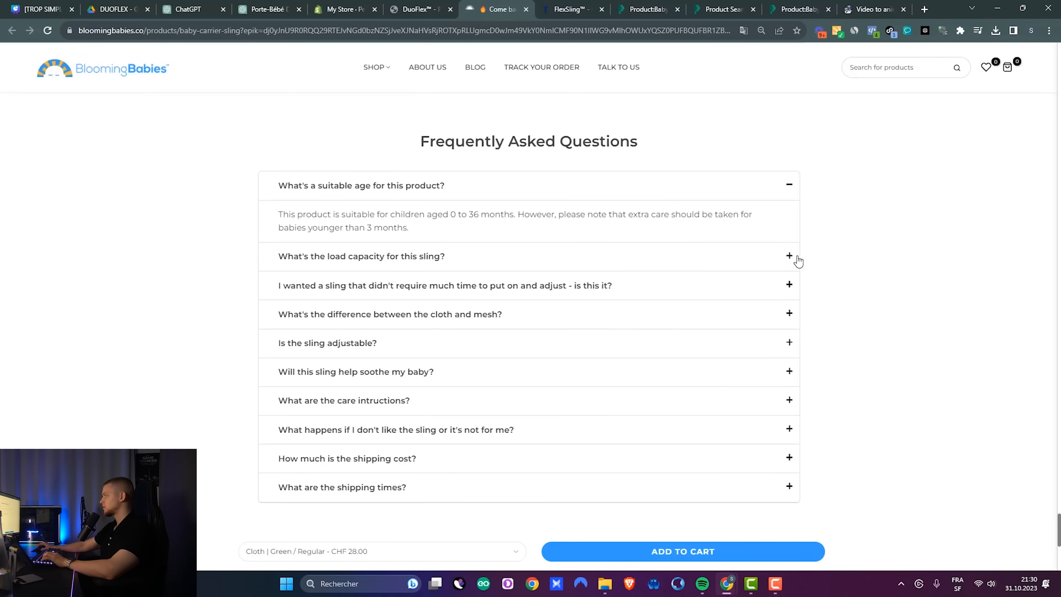
{"action": "left_click", "coordinate": [791, 261]}
{"action": "left_click", "coordinate": [793, 278]}
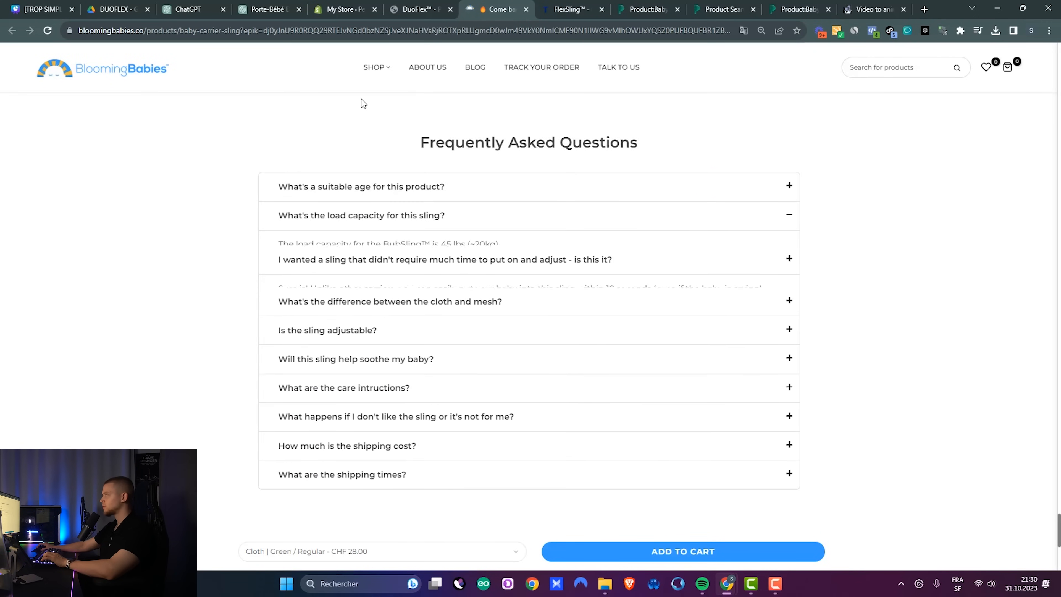
Step: Review the French "Questions Fréquemment Posées" text in the ChatGPT conversation, including the question on the appropriate age
{"action": "left_click", "coordinate": [274, 15]}
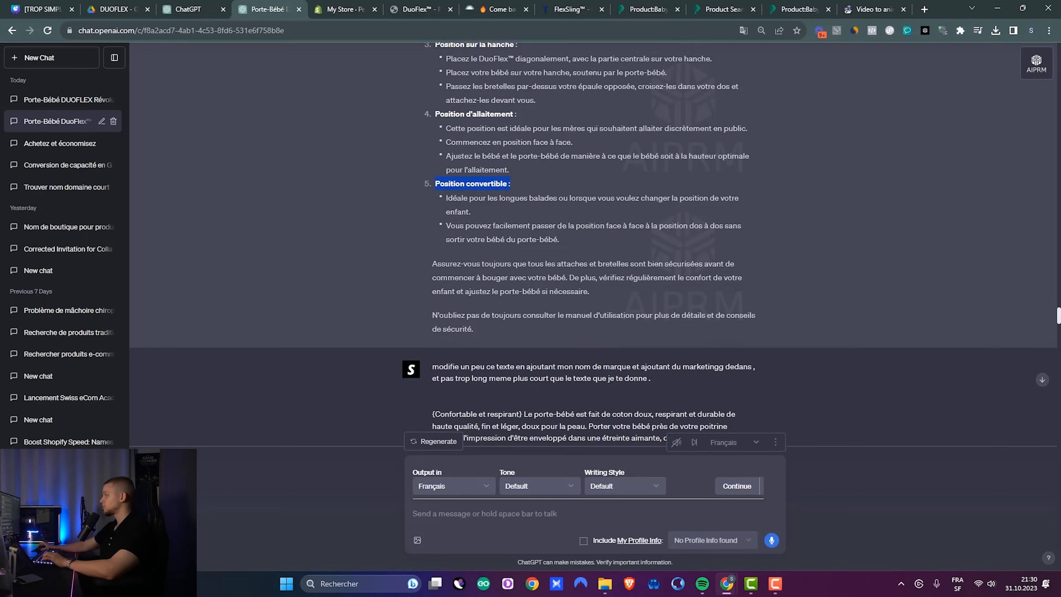
{"action": "scroll", "coordinate": [633, 191], "scroll_direction": "down", "scroll_amount": 8}
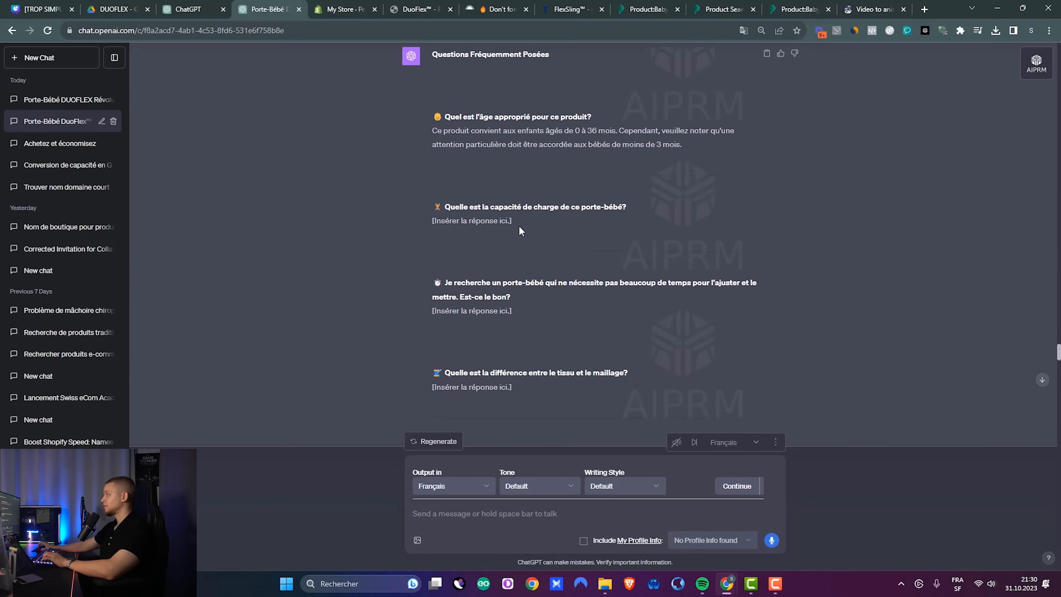
{"action": "scroll", "coordinate": [519, 226], "scroll_direction": "up", "scroll_amount": 3}
{"action": "left_click_drag", "start_coordinate": [444, 226], "coordinate": [715, 263]}
{"action": "left_click", "coordinate": [490, 284]}
{"action": "scroll", "coordinate": [490, 284], "scroll_direction": "up", "scroll_amount": 8}
{"action": "scroll", "coordinate": [490, 284], "scroll_direction": "down", "scroll_amount": 5}
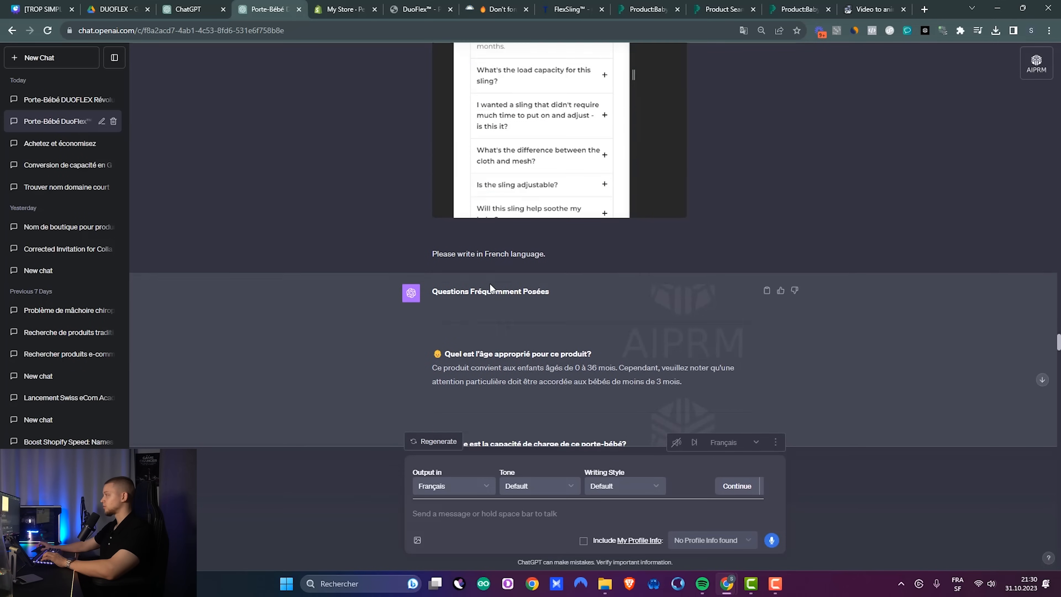
{"action": "scroll", "coordinate": [490, 284], "scroll_direction": "down", "scroll_amount": 4}
{"action": "left_click_drag", "start_coordinate": [427, 177], "coordinate": [705, 205]}
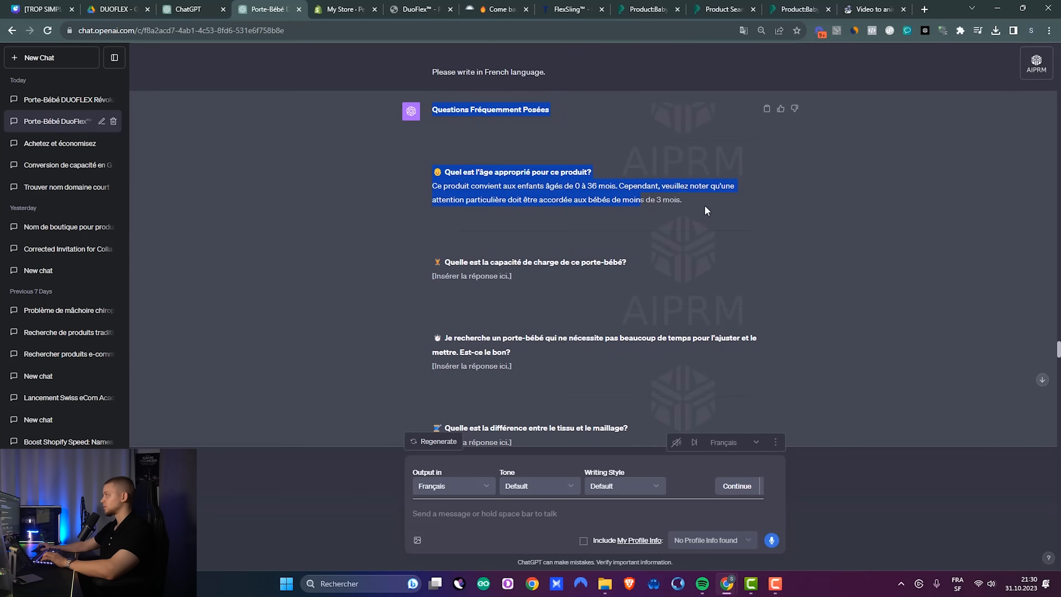
Step: Back in the Shopify editor, add a "Contenu réductible" section below the "Maillage respirant" image, clear its title and set its top margin to 0 px
{"action": "left_click", "coordinate": [345, 9]}
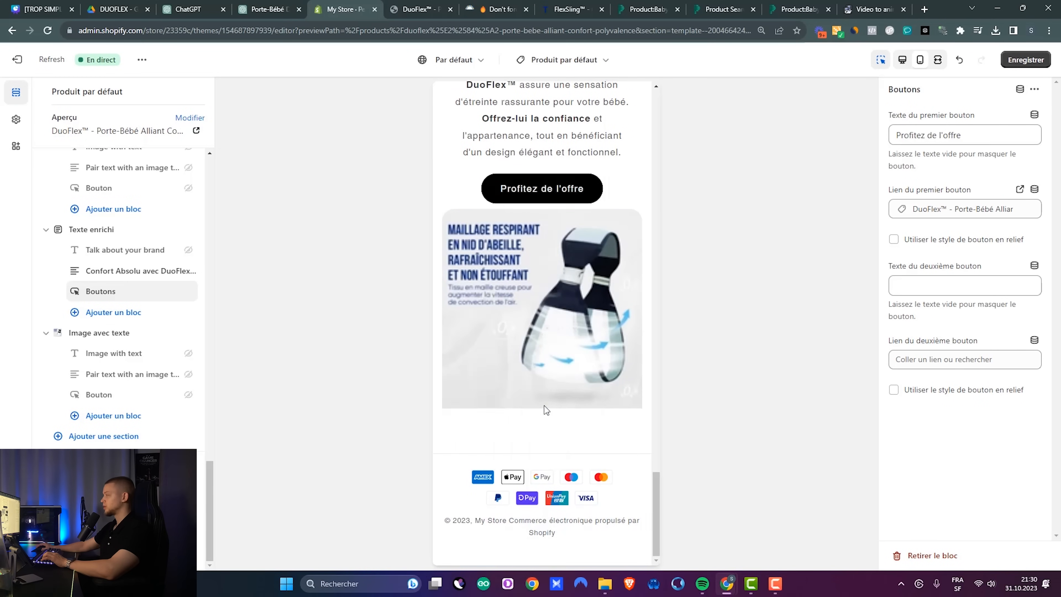
{"action": "left_click", "coordinate": [89, 442]}
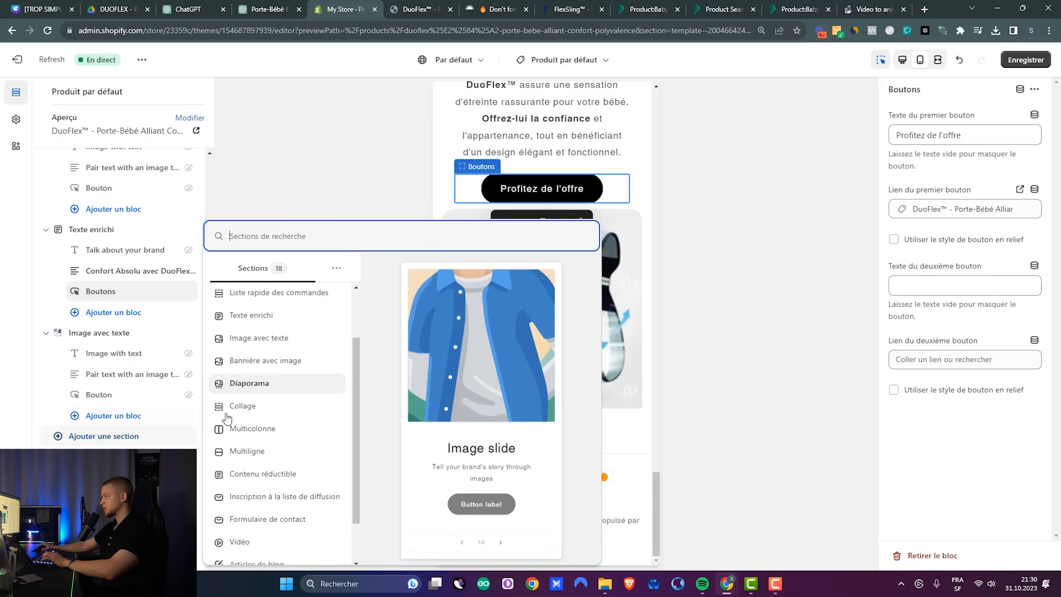
{"action": "scroll", "coordinate": [292, 418], "scroll_direction": "down", "scroll_amount": 3}
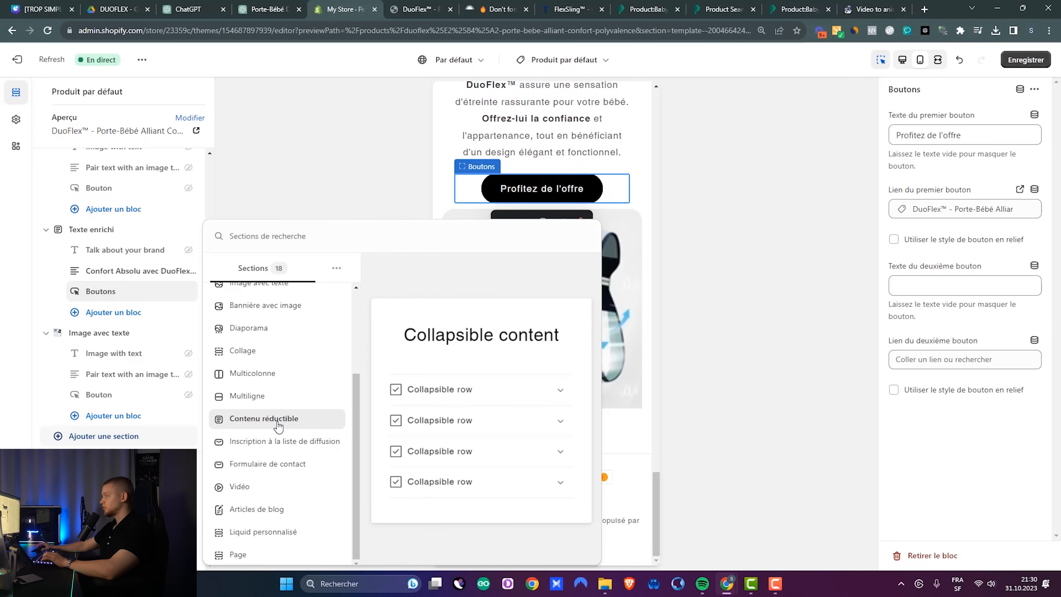
{"action": "left_click", "coordinate": [276, 418]}
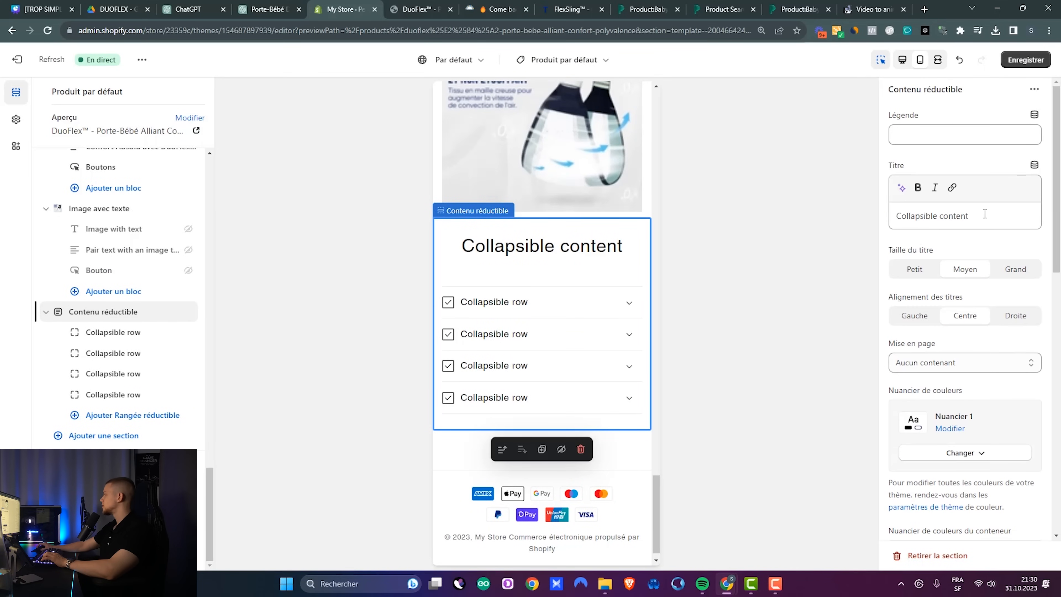
{"action": "left_click_drag", "start_coordinate": [983, 214], "coordinate": [824, 194]}
{"action": "key", "text": "BackSpace"}
{"action": "scroll", "coordinate": [919, 385], "scroll_direction": "down", "scroll_amount": 10}
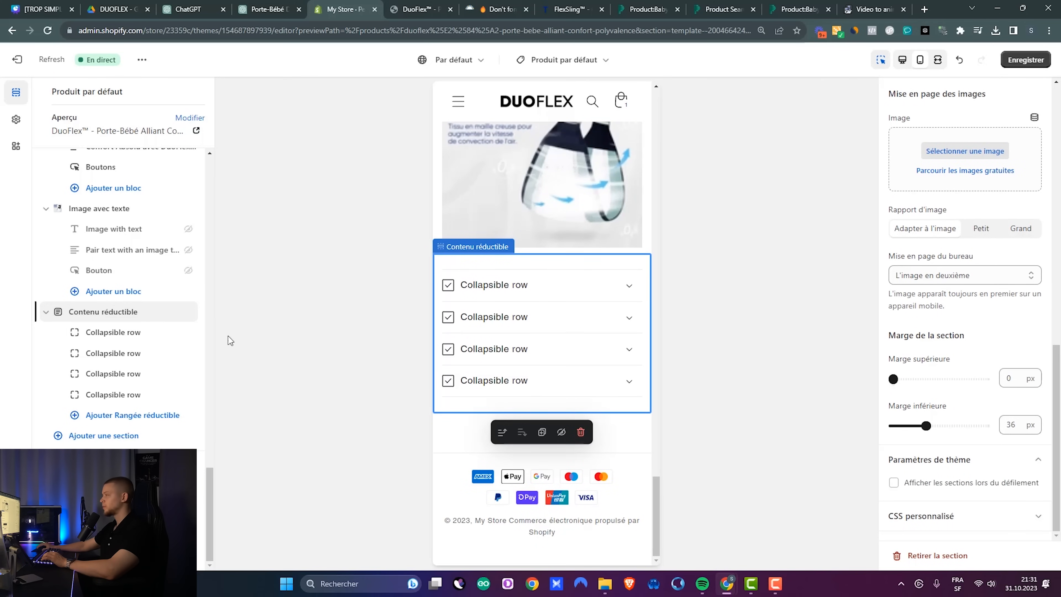
Step: Fill the first collapsible row with the question "FAQ: 👶 Quel est l'âge approprié pour ce produit?" and its answer about children aged 0 to 36 months
{"action": "left_click", "coordinate": [592, 285]}
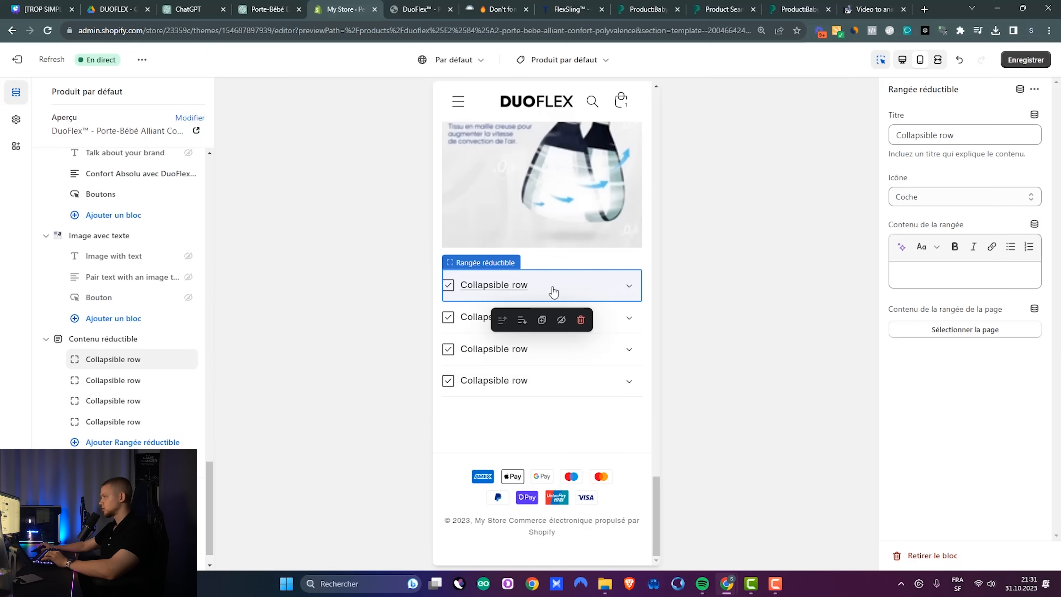
{"action": "left_click", "coordinate": [978, 133]}
{"action": "key", "text": "ctrl+a"}
{"action": "type", "text": "FAQ: 👶 Quel est l'âge approprié pour ce produit?"}
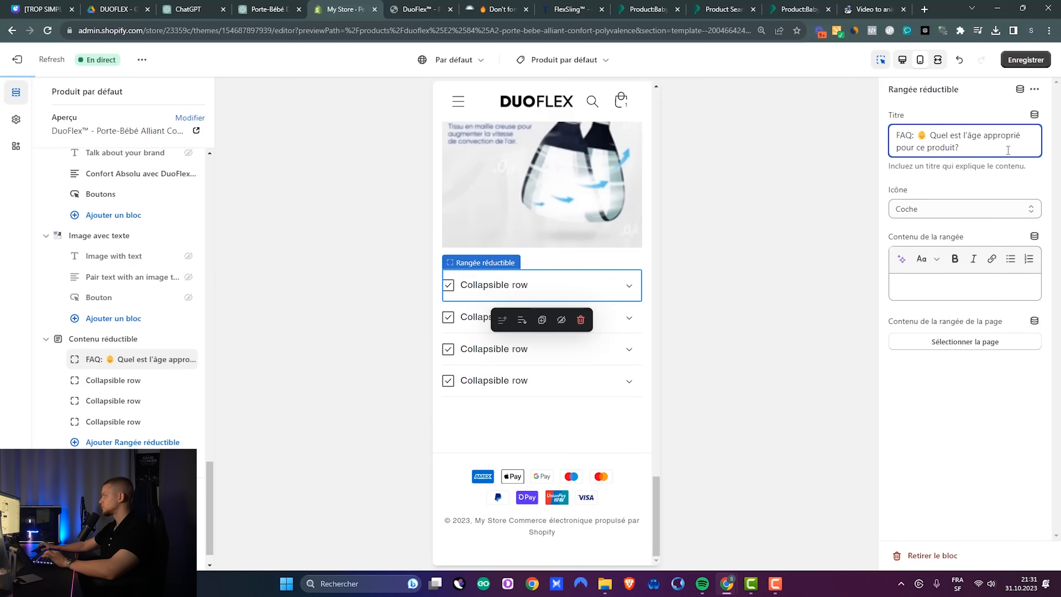
{"action": "left_click", "coordinate": [968, 290]}
{"action": "type", "text": "Ce produit convient aux enfants âgés de 0 à 36 mois. Cependant, veuillez noter qu'une attention particulière doit être accordée aux bébés de moins de 3 mois."}
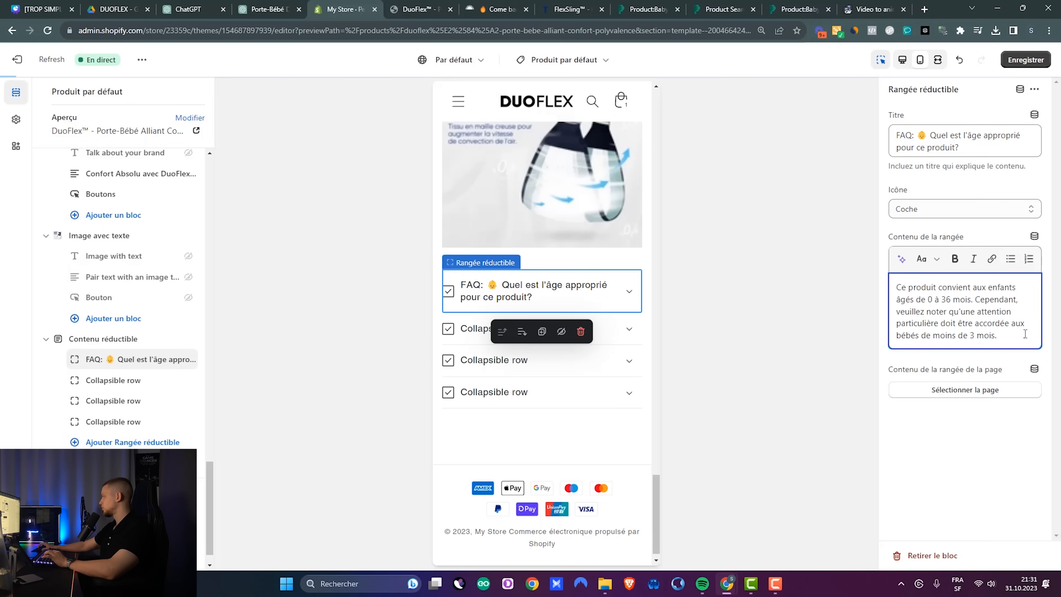
{"action": "left_click_drag", "start_coordinate": [1025, 334], "coordinate": [830, 184]}
{"action": "left_click", "coordinate": [744, 402]}
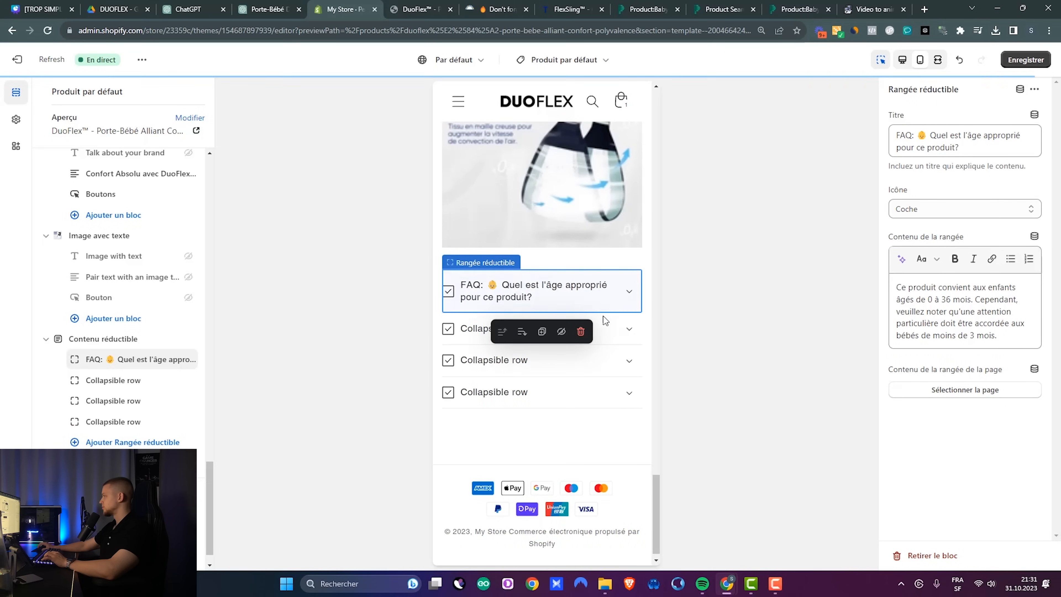
{"action": "left_click", "coordinate": [627, 300]}
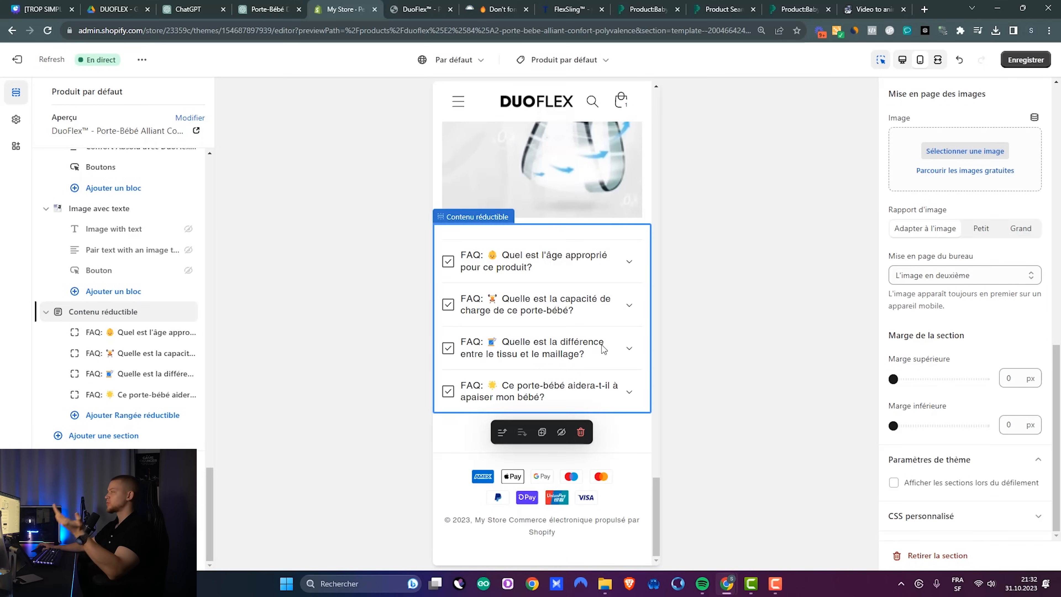
Step: Review the product page preview from the FAQ rows up to the "pour tous" image and back down to the FAQ
{"action": "scroll", "coordinate": [596, 351], "scroll_direction": "up", "scroll_amount": 5}
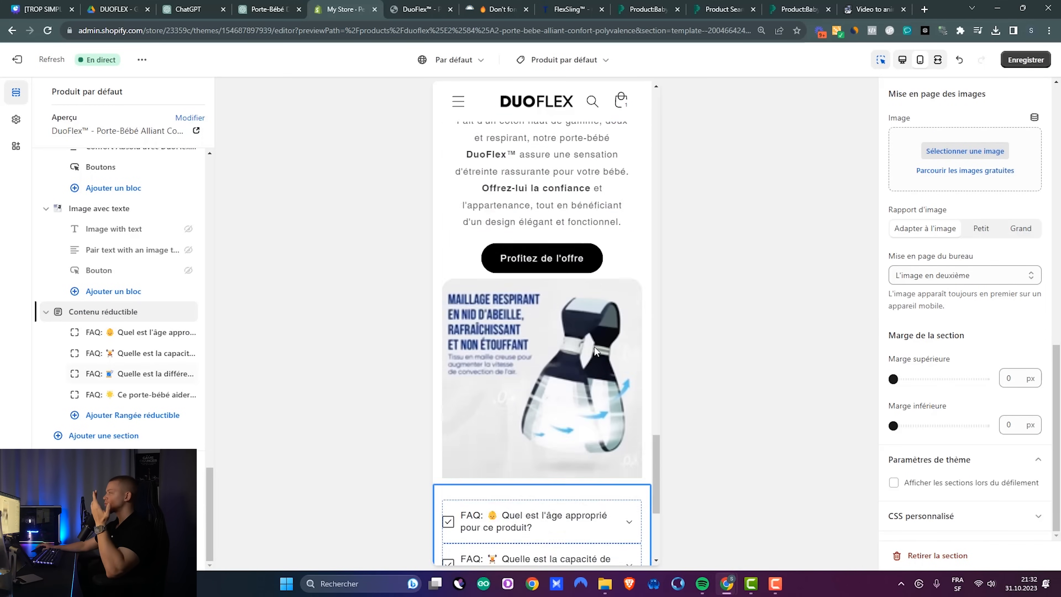
{"action": "scroll", "coordinate": [596, 351], "scroll_direction": "up", "scroll_amount": 2}
{"action": "scroll", "coordinate": [601, 368], "scroll_direction": "down", "scroll_amount": 8}
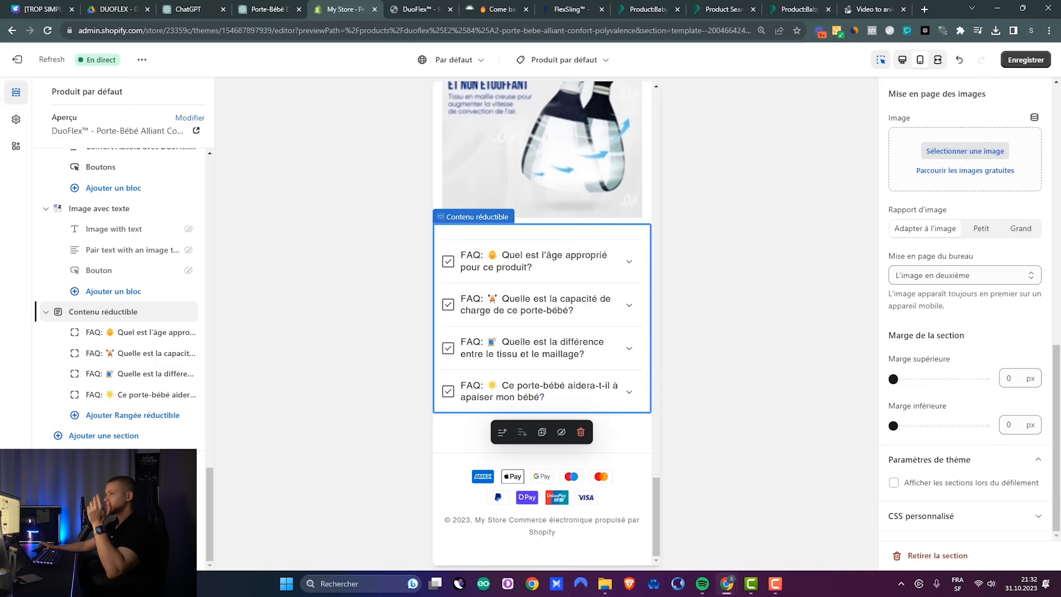
{"action": "scroll", "coordinate": [599, 363], "scroll_direction": "up", "scroll_amount": 10}
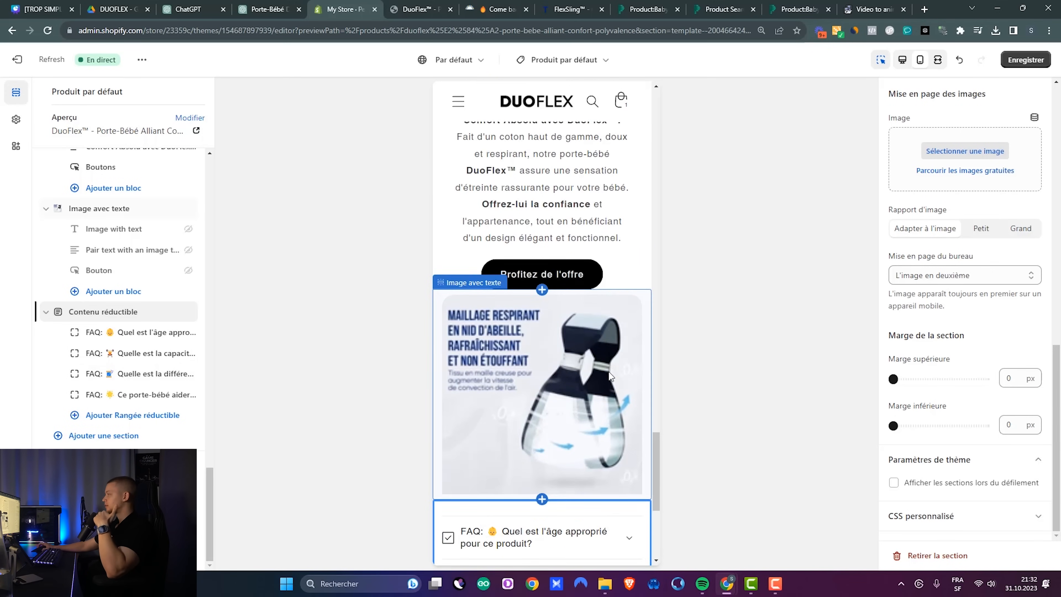
{"action": "scroll", "coordinate": [610, 375], "scroll_direction": "up", "scroll_amount": 10}
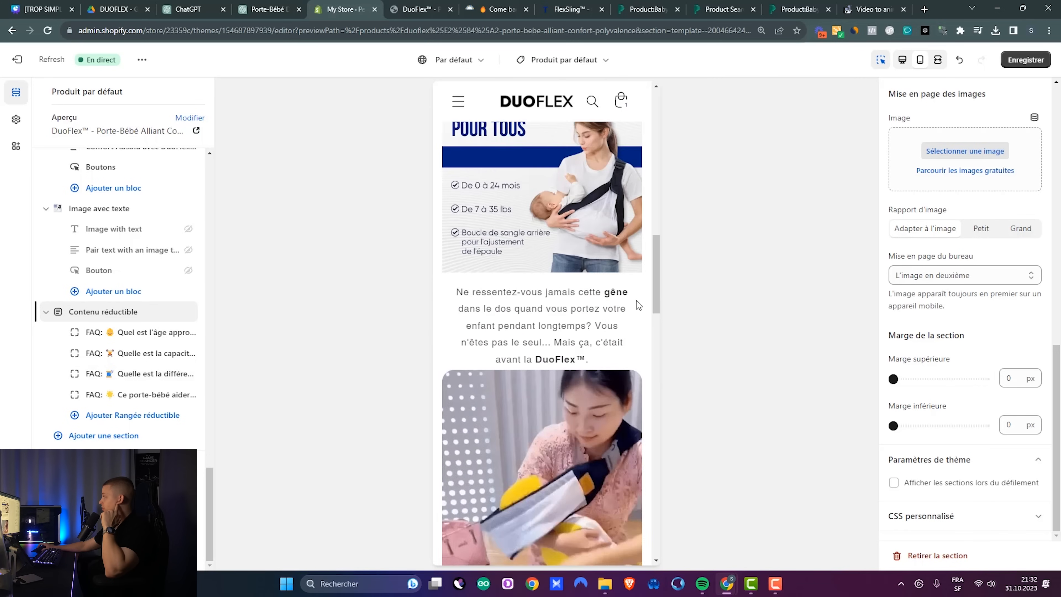
{"action": "left_click_drag", "start_coordinate": [656, 263], "coordinate": [694, 514]}
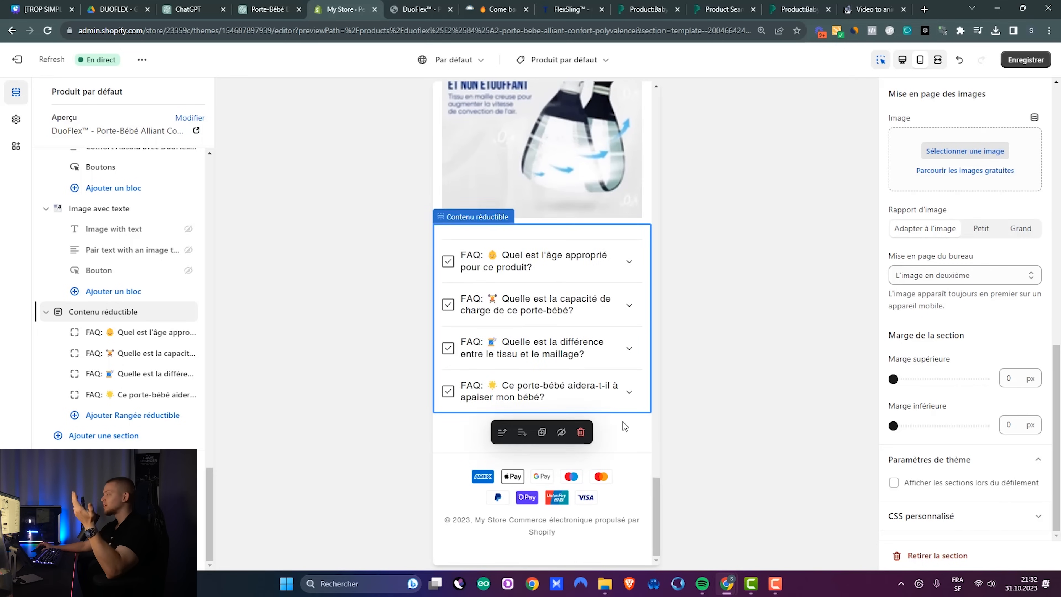
Step: Add an "Image avec texte" section below the FAQ and hide its heading, text and button blocks
{"action": "left_click", "coordinate": [141, 443]}
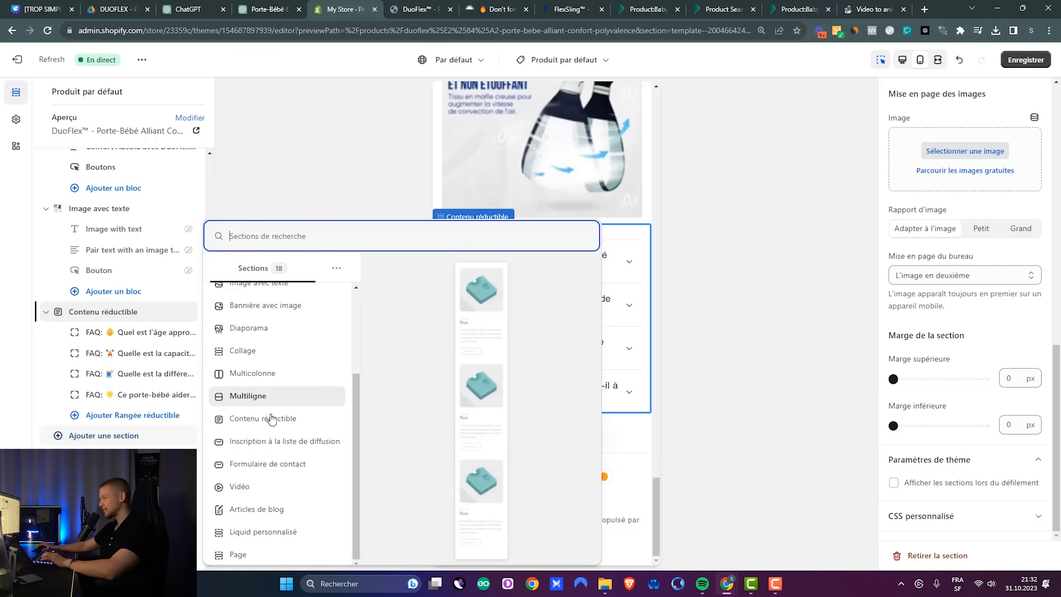
{"action": "scroll", "coordinate": [276, 355], "scroll_direction": "up", "scroll_amount": 1}
{"action": "left_click", "coordinate": [263, 337]}
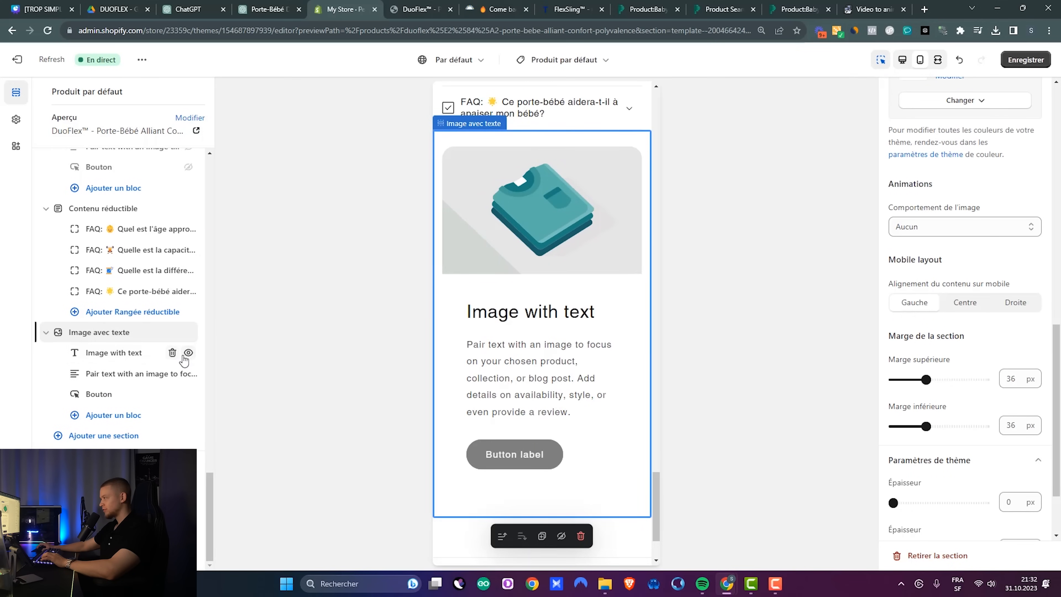
{"action": "scroll", "coordinate": [952, 177], "scroll_direction": "up", "scroll_amount": 5}
{"action": "scroll", "coordinate": [952, 177], "scroll_direction": "up", "scroll_amount": 5}
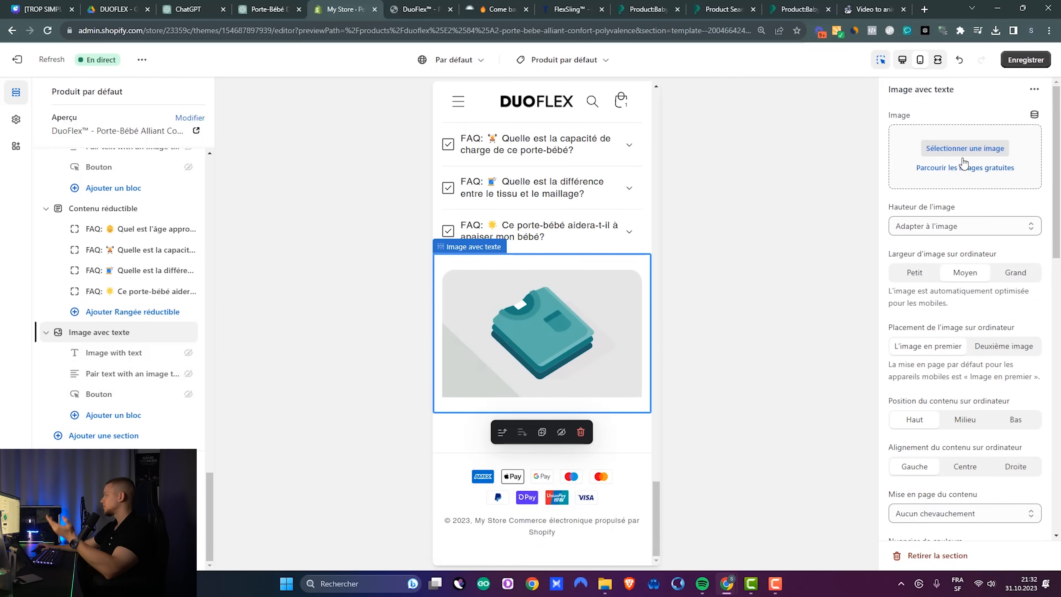
Step: Set the new section's image to library file 11, the DuoFlex comparison table
{"action": "left_click", "coordinate": [956, 149]}
{"action": "scroll", "coordinate": [599, 339], "scroll_direction": "down", "scroll_amount": 6}
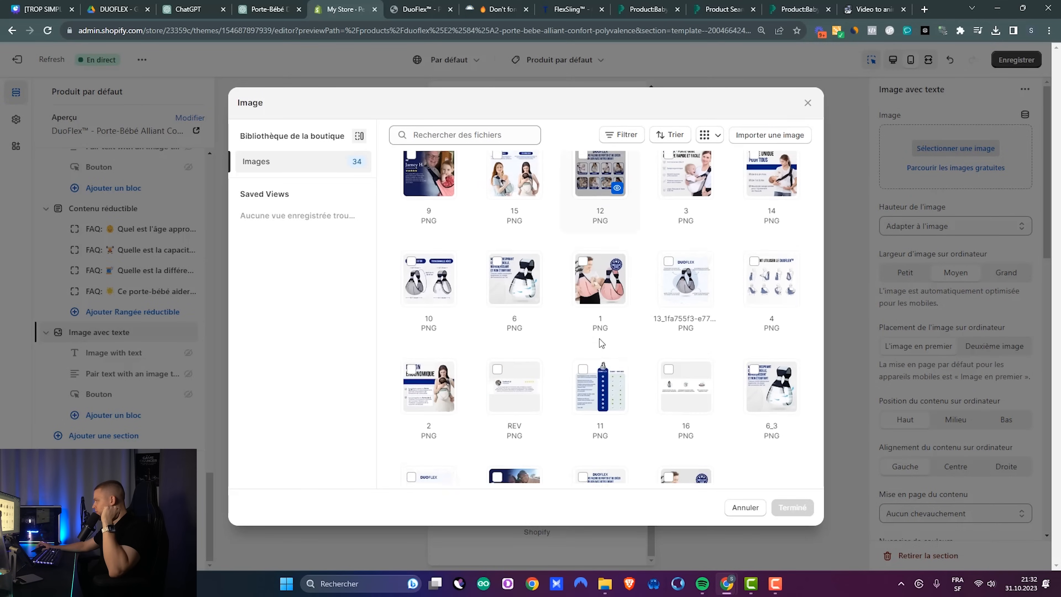
{"action": "left_click", "coordinate": [604, 312]}
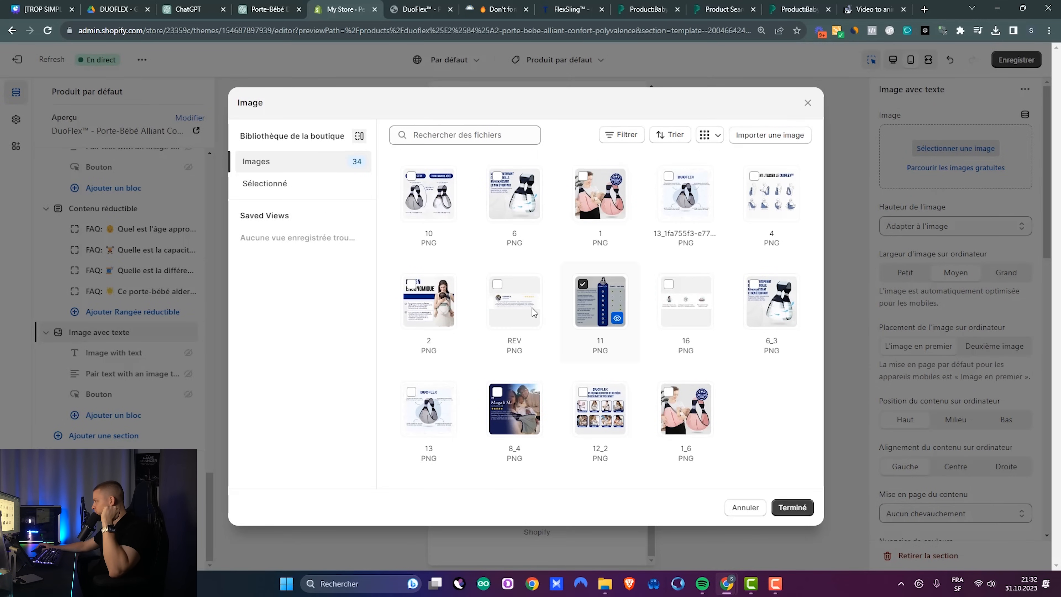
{"action": "left_click", "coordinate": [789, 507]}
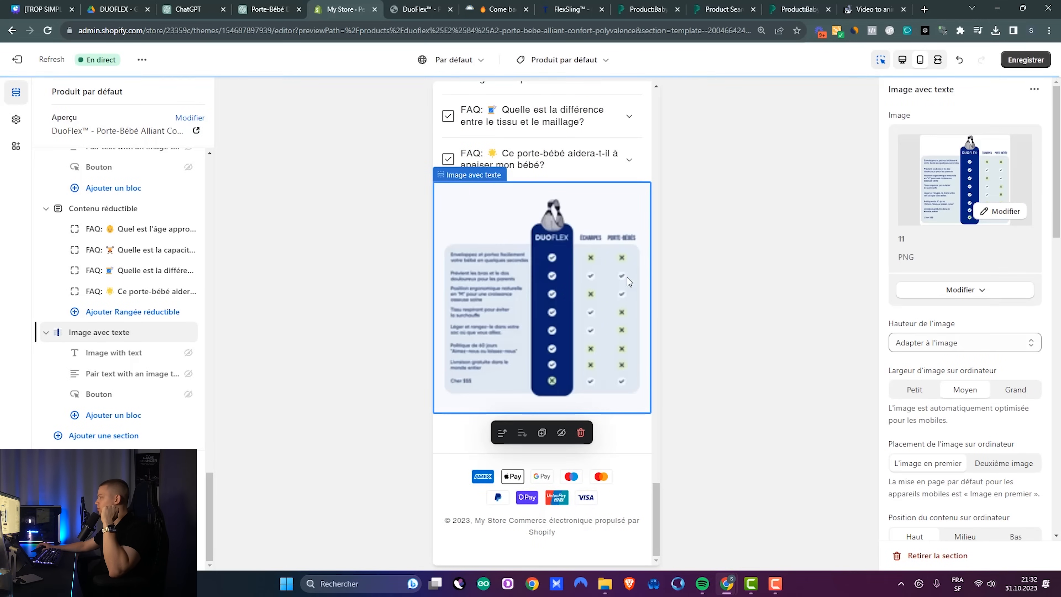
Step: Switch to the BloomingBabies sling page and examine its "Why Choose the BubSling™" comparison with other carriers
{"action": "left_click", "coordinate": [420, 9]}
{"action": "left_click", "coordinate": [497, 9]}
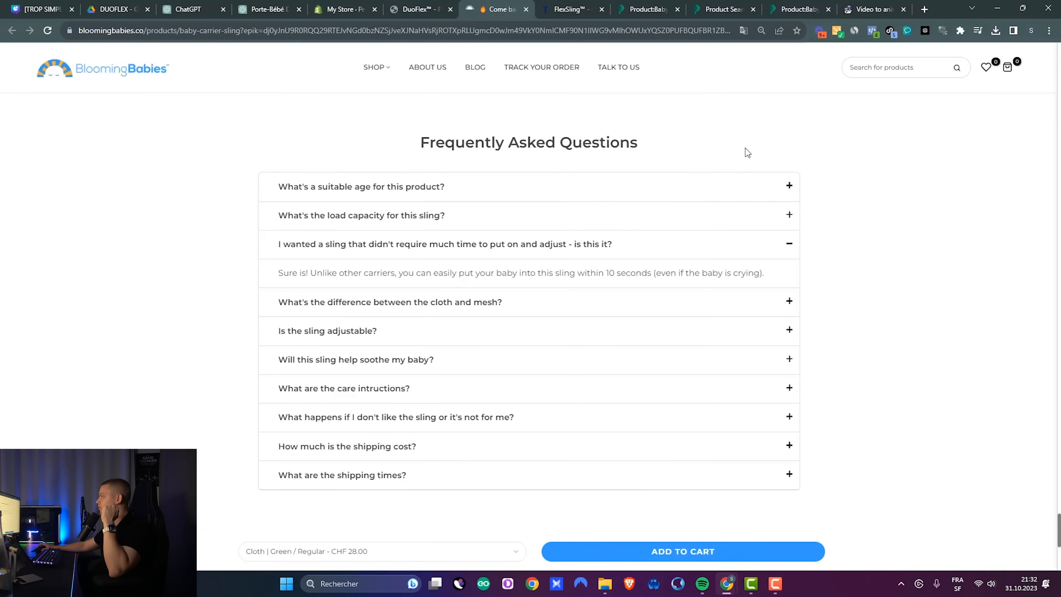
{"action": "scroll", "coordinate": [922, 369], "scroll_direction": "up", "scroll_amount": 10}
{"action": "scroll", "coordinate": [906, 355], "scroll_direction": "down", "scroll_amount": 4}
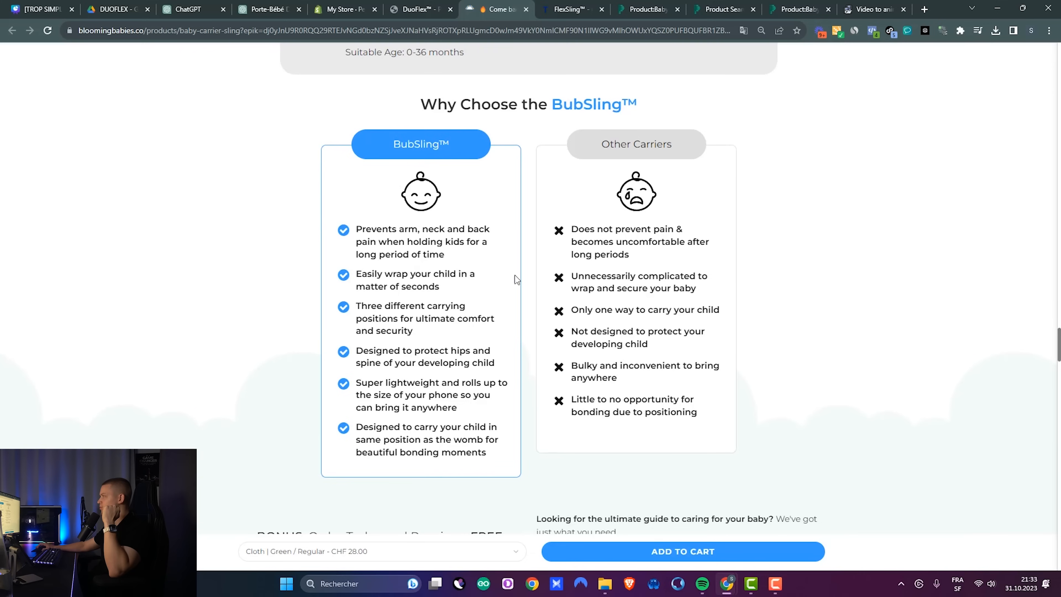
Step: Back in the Shopify editor, check the product title, variant selector and "Ajouter au panier" area in the mobile preview
{"action": "left_click", "coordinate": [343, 8]}
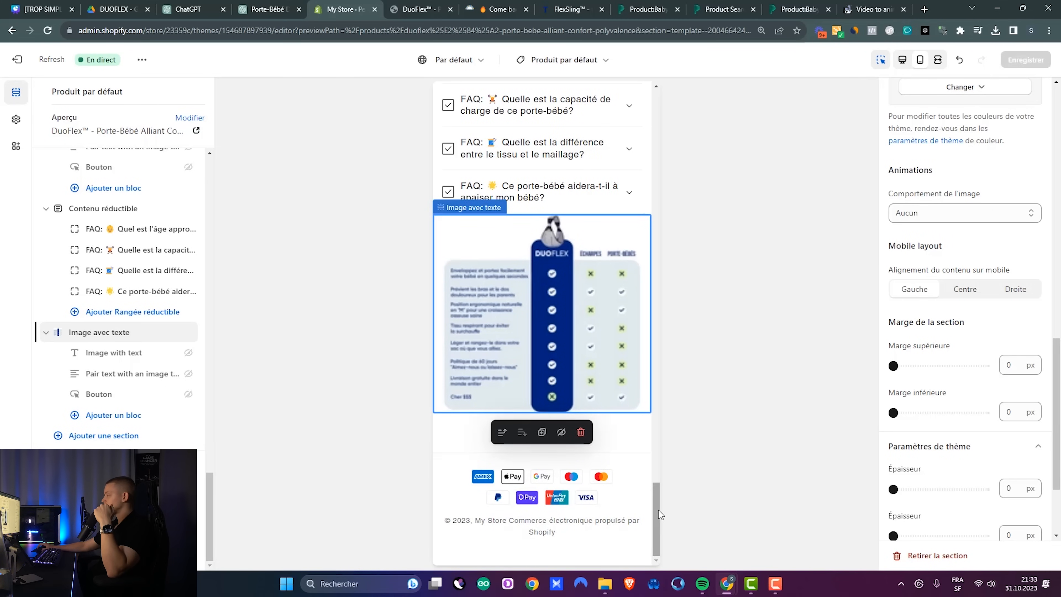
{"action": "left_click_drag", "start_coordinate": [659, 509], "coordinate": [672, 149]}
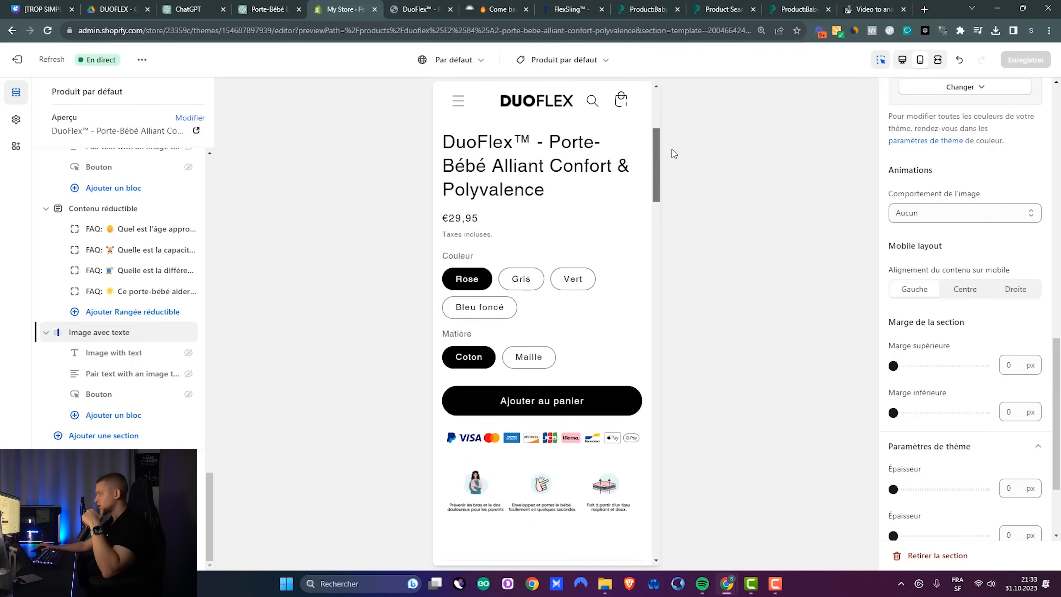
{"action": "scroll", "coordinate": [592, 325], "scroll_direction": "up", "scroll_amount": 1}
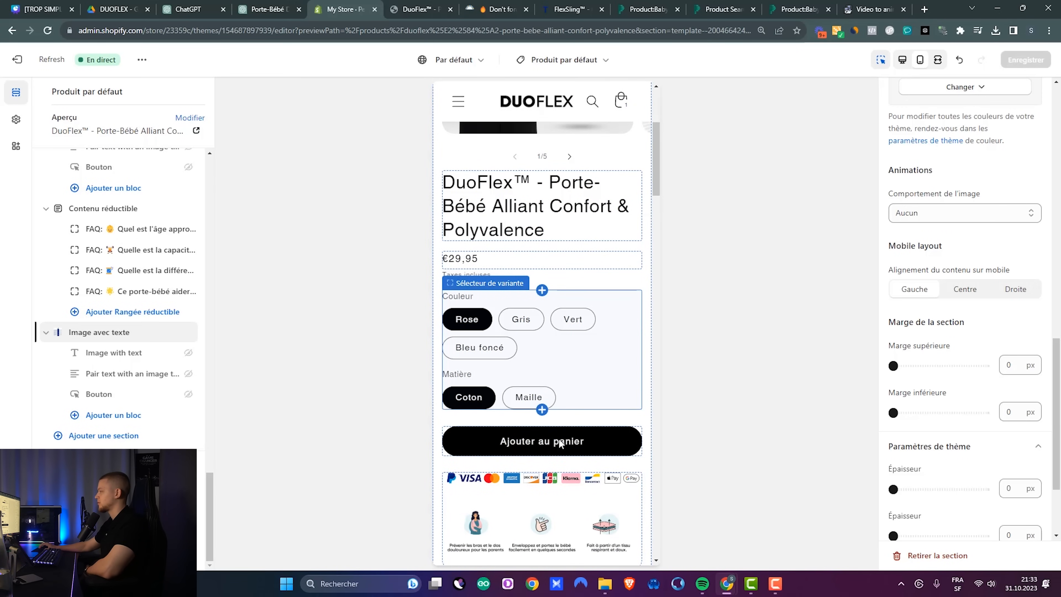
Step: Leave the theme editor and open the Kaching Bundle Quantity Breaks app
{"action": "left_click", "coordinate": [20, 63]}
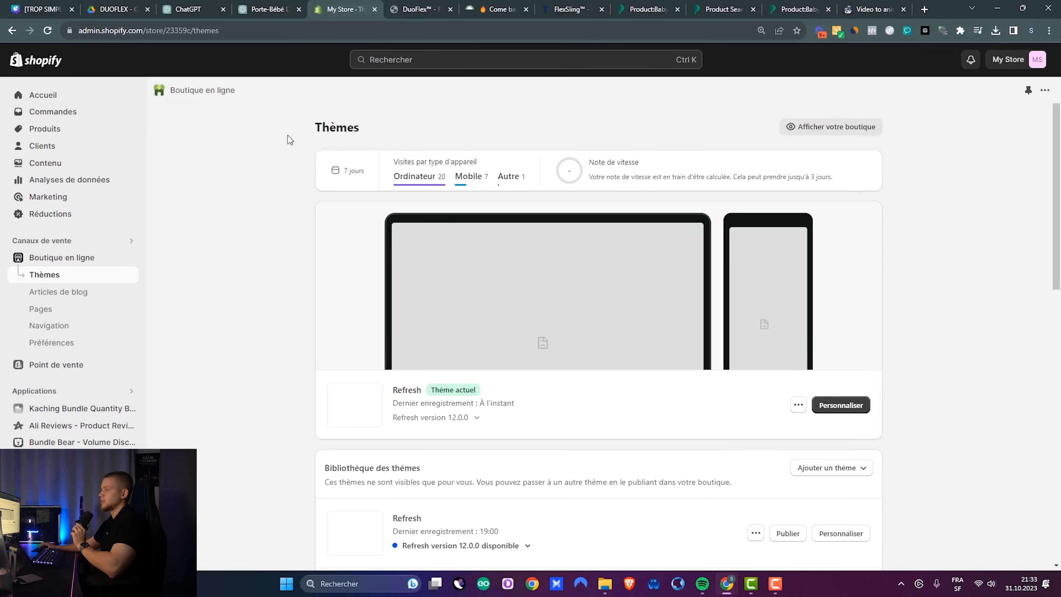
{"action": "left_click", "coordinate": [70, 391]}
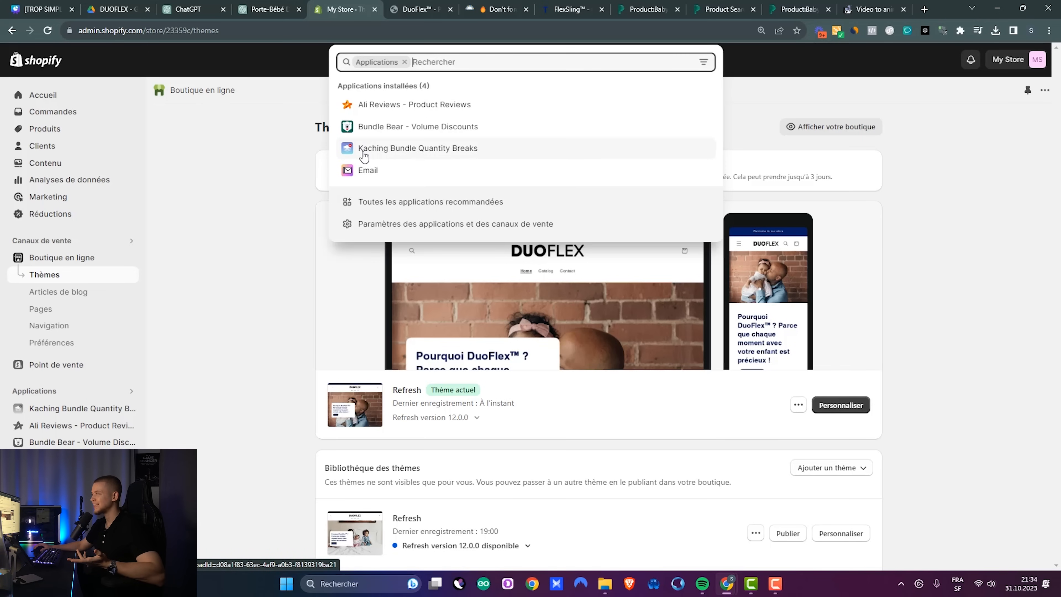
{"action": "left_click", "coordinate": [432, 157]}
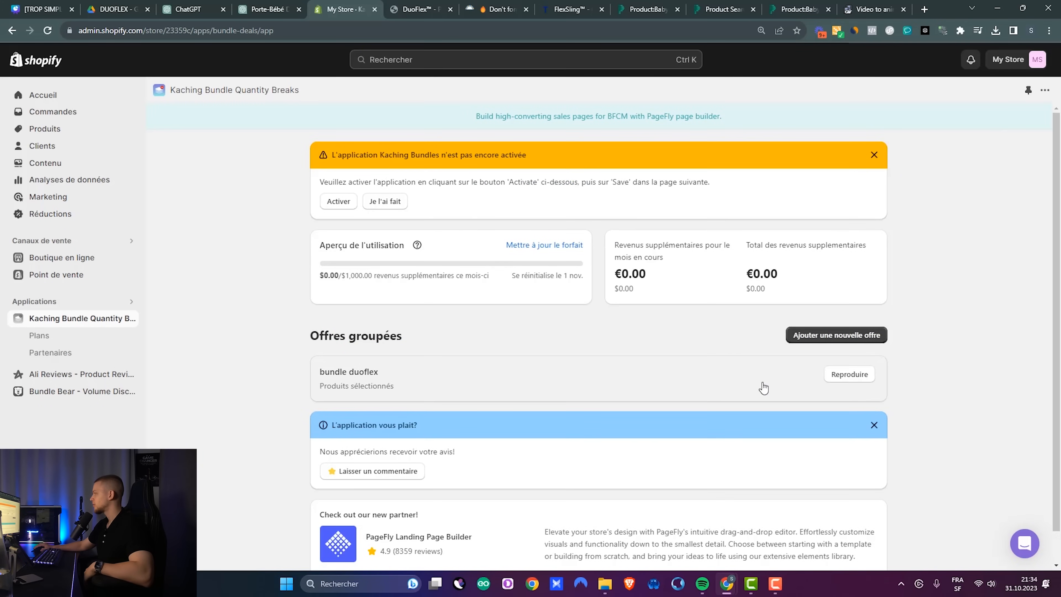
Step: Create a new bundle offer and name its block "Offre 1"
{"action": "left_click", "coordinate": [803, 339]}
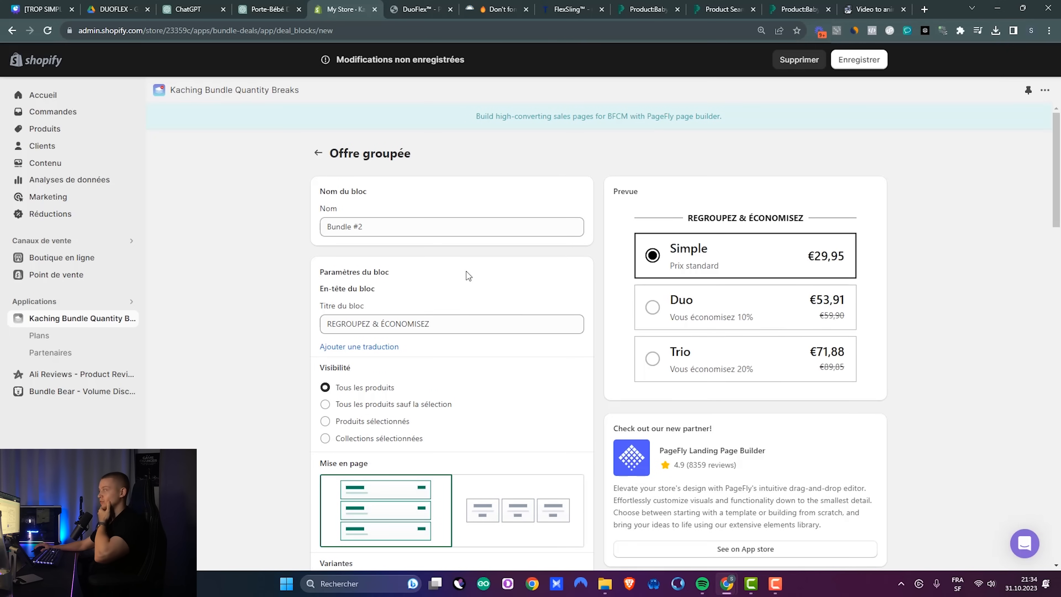
{"action": "triple_click", "coordinate": [399, 230]}
{"action": "type", "text": "Offre 1"}
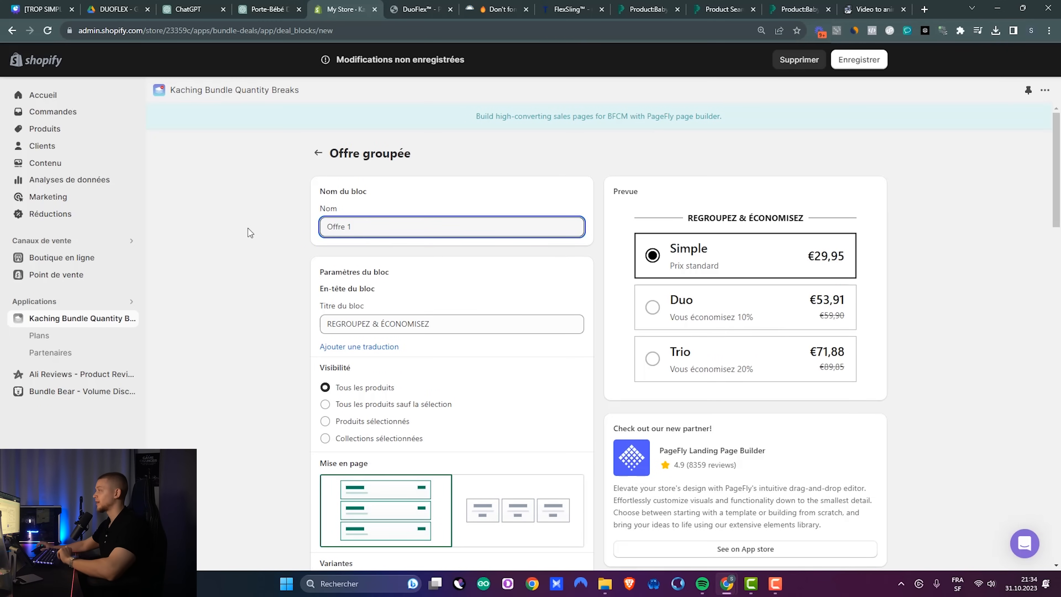
Step: Set the bundle block's title to "Choisissez votre offre :"
{"action": "scroll", "coordinate": [248, 228], "scroll_direction": "down", "scroll_amount": 1}
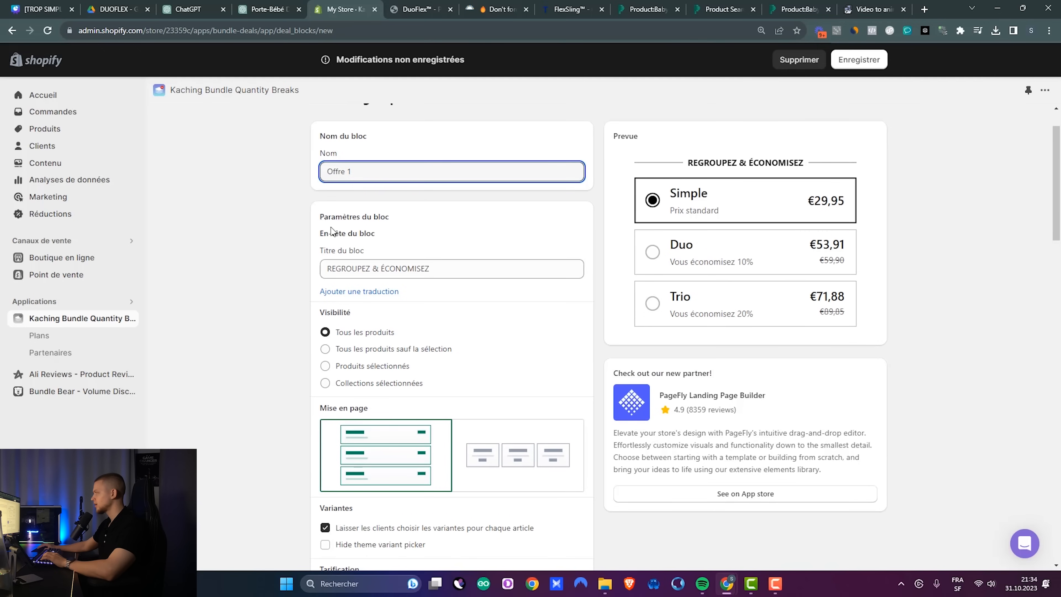
{"action": "key", "text": "Tab"}
{"action": "type", "text": "C"}
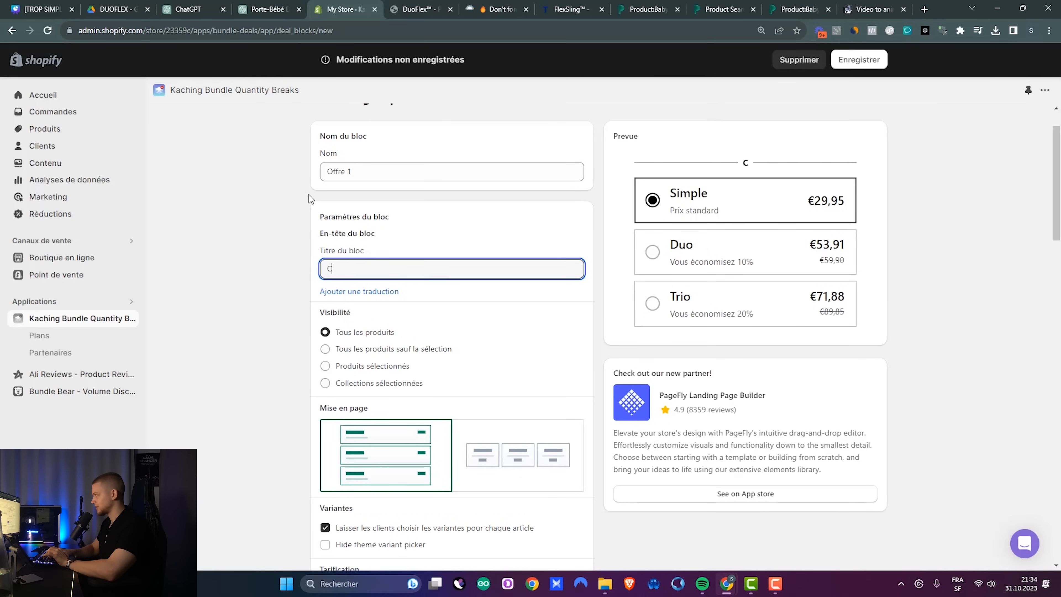
{"action": "type", "text": "hoisi"}
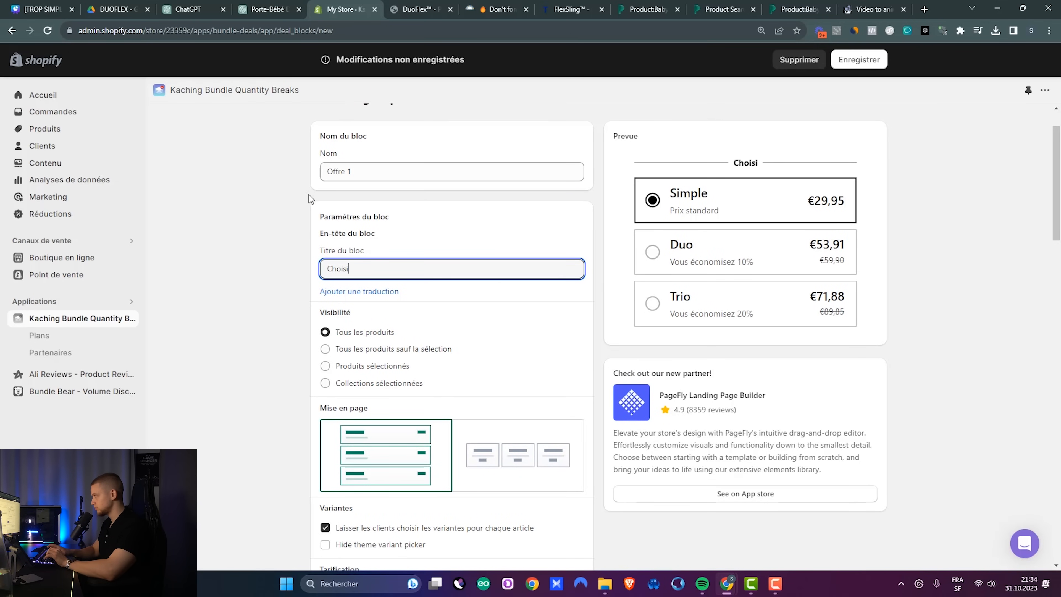
{"action": "type", "text": "ssez votre offre"}
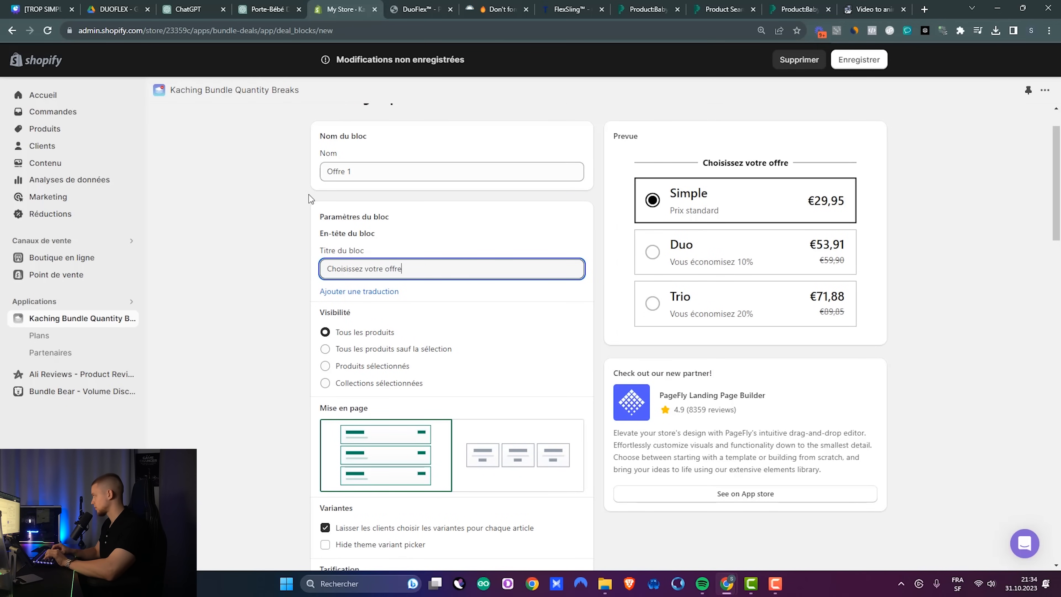
{"action": "type", "text": " :"}
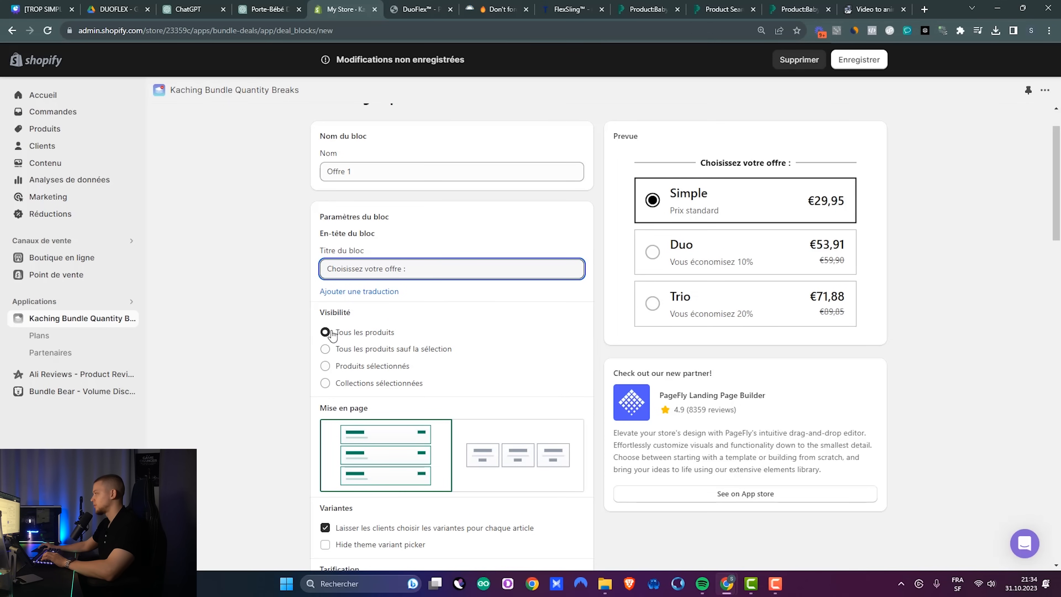
Step: Keep letting customers choose variants for each item in the bundle and enable hiding the theme variant picker
{"action": "scroll", "coordinate": [332, 335], "scroll_direction": "down", "scroll_amount": 2}
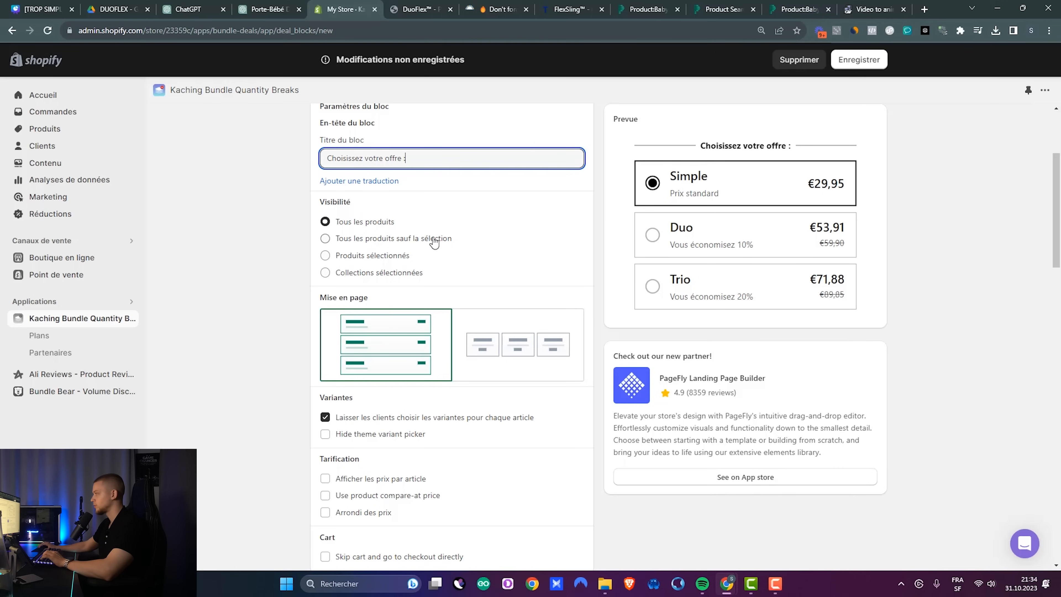
{"action": "scroll", "coordinate": [435, 241], "scroll_direction": "down", "scroll_amount": 2}
{"action": "left_click", "coordinate": [325, 307]}
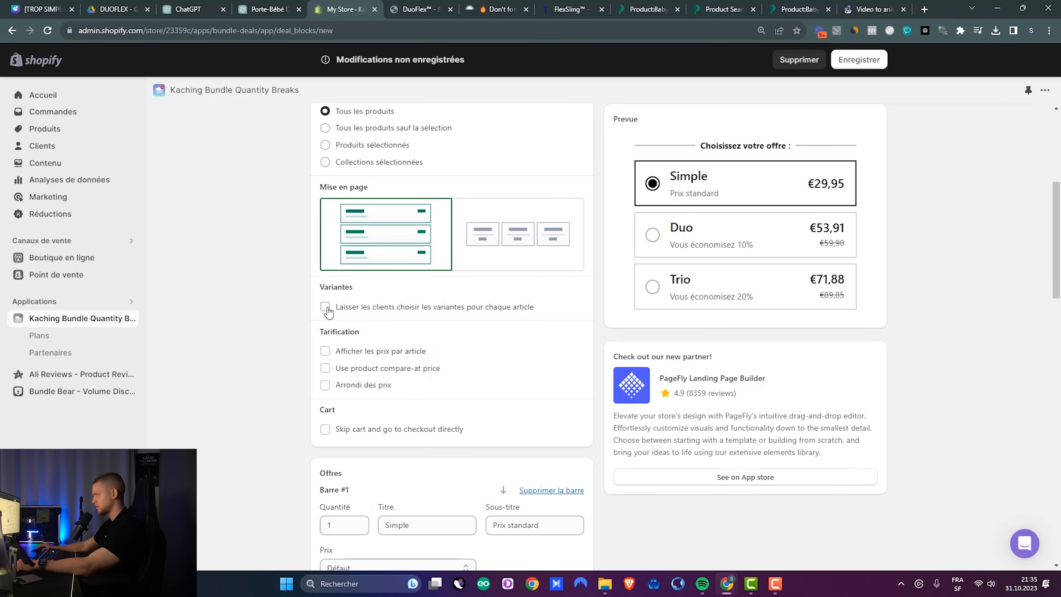
{"action": "left_click", "coordinate": [326, 308]}
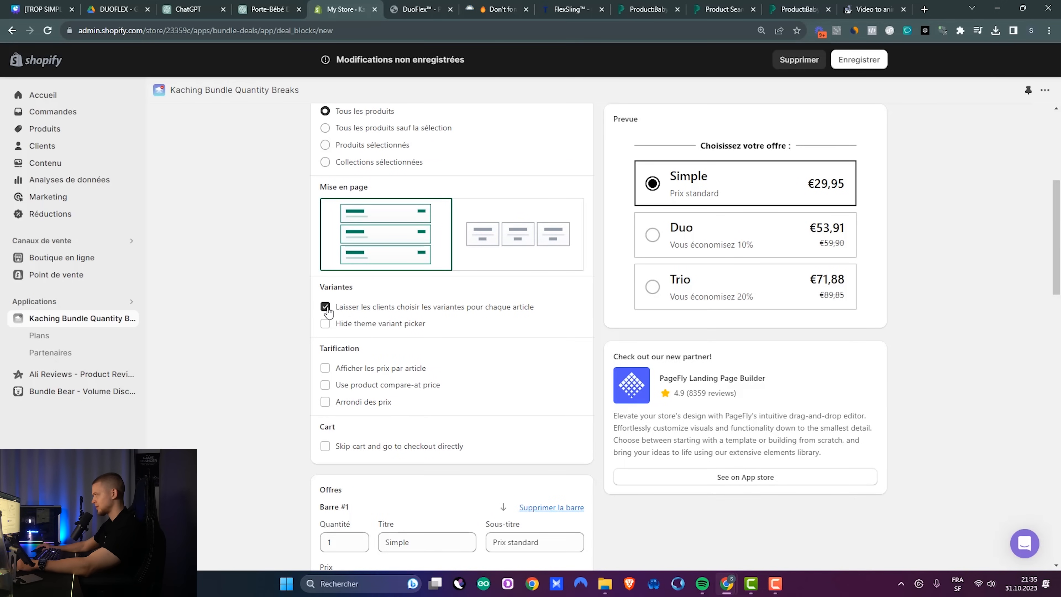
{"action": "left_click", "coordinate": [328, 325]}
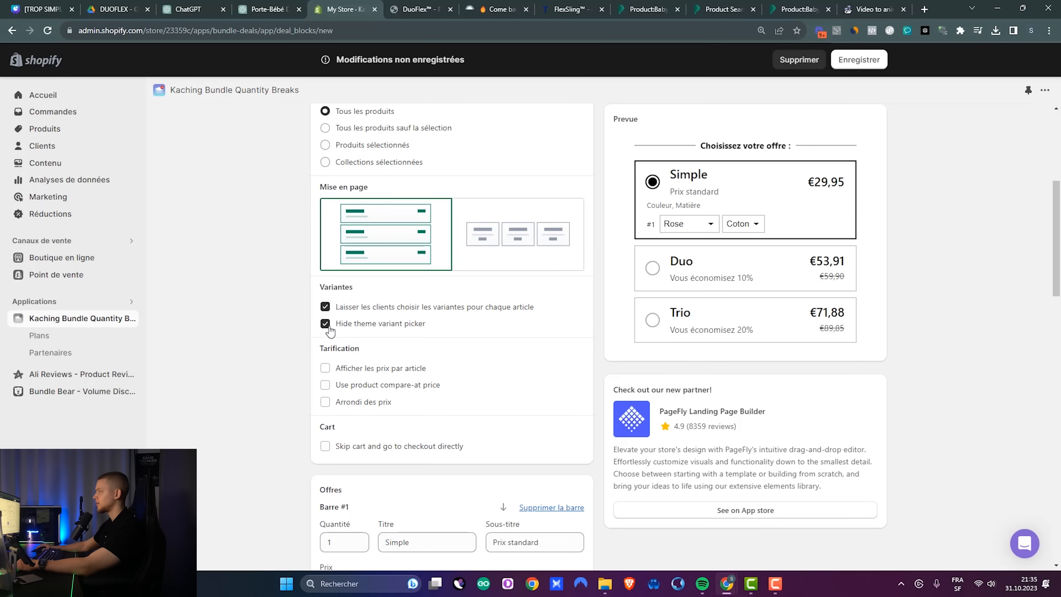
Step: Compare the colour choices in the bundle preview's variant selector with the colour options on the live DuoFlex product page
{"action": "left_click", "coordinate": [695, 229]}
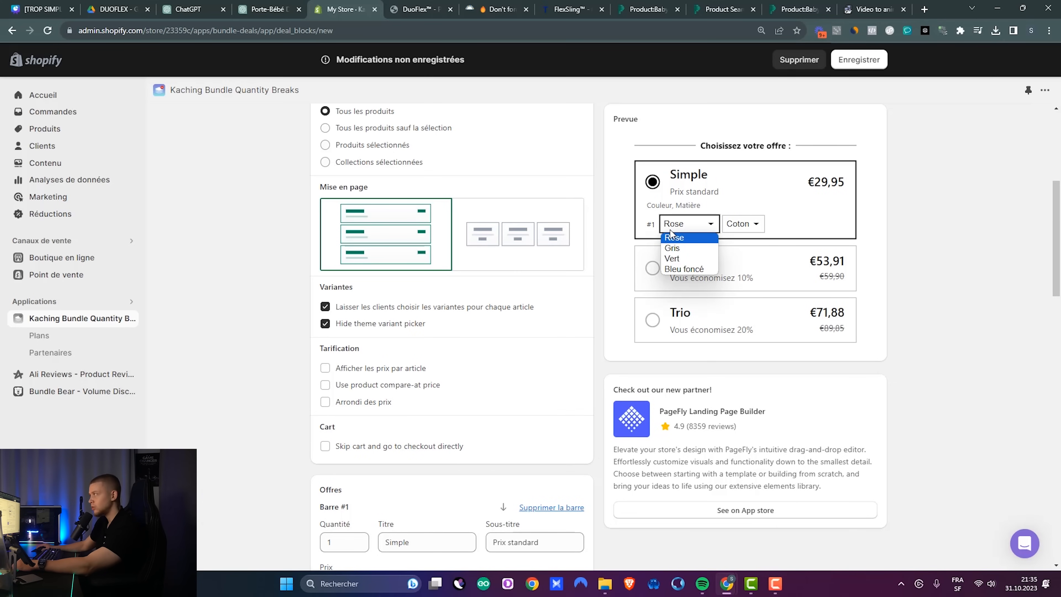
{"action": "left_click", "coordinate": [416, 6]}
{"action": "left_click", "coordinate": [597, 331]}
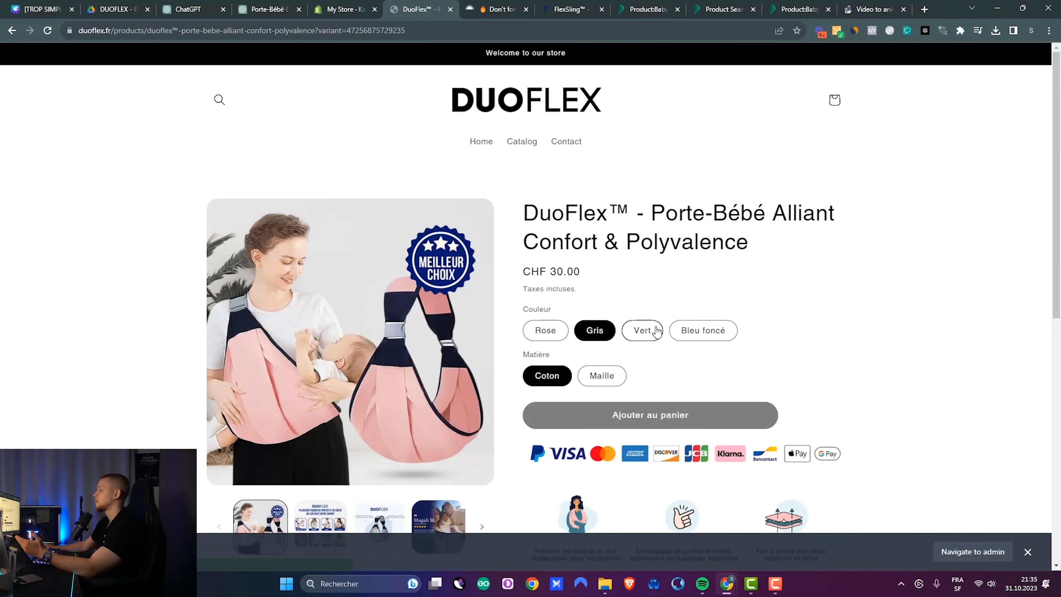
{"action": "left_click", "coordinate": [654, 330]}
{"action": "left_click", "coordinate": [698, 331]}
{"action": "left_click", "coordinate": [538, 324]}
{"action": "key", "text": "ctrl+shift+Tab"}
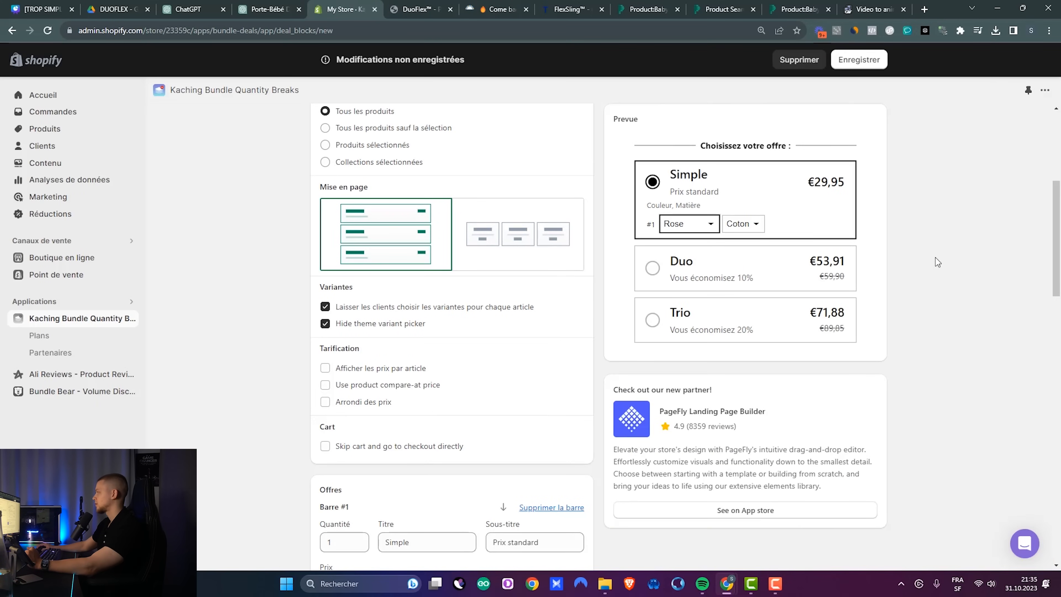
Step: Try out the per-item price display and the price rounding option, switching each back off
{"action": "scroll", "coordinate": [293, 263], "scroll_direction": "down", "scroll_amount": 3}
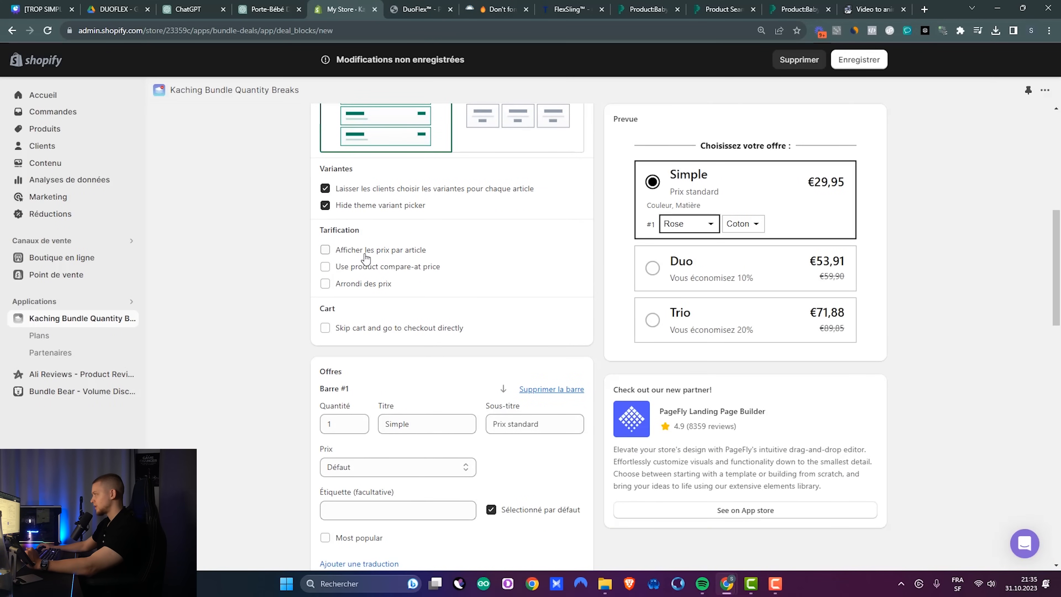
{"action": "left_click", "coordinate": [395, 252]}
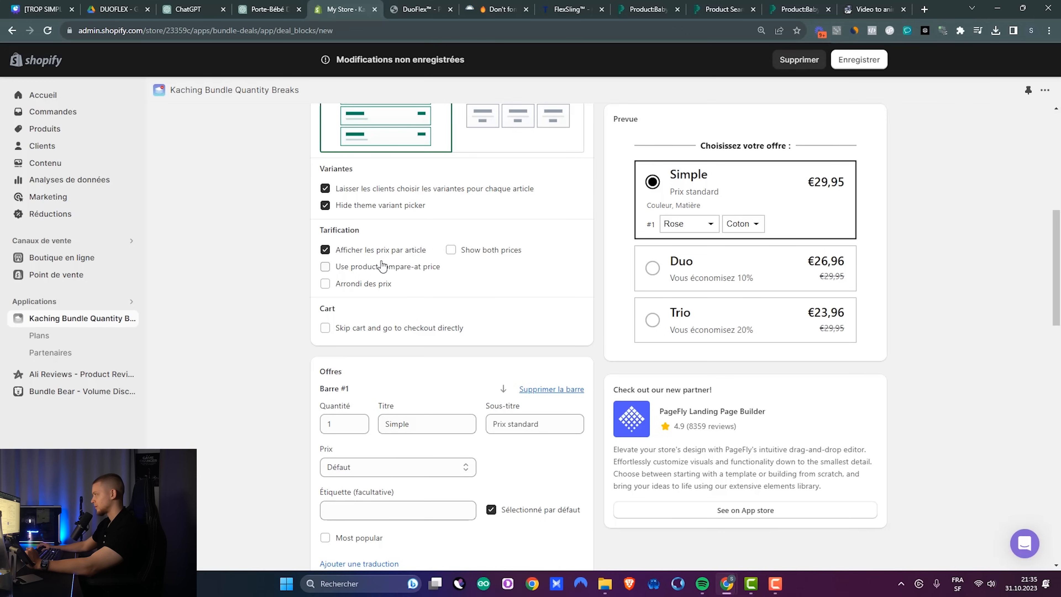
{"action": "left_click", "coordinate": [408, 254]}
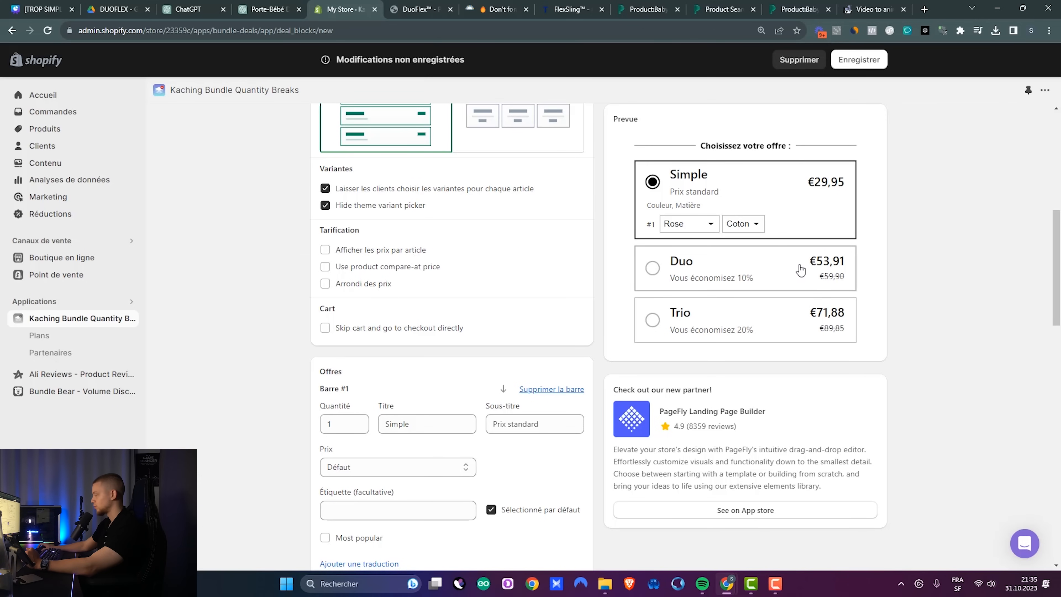
{"action": "left_click", "coordinate": [351, 286]}
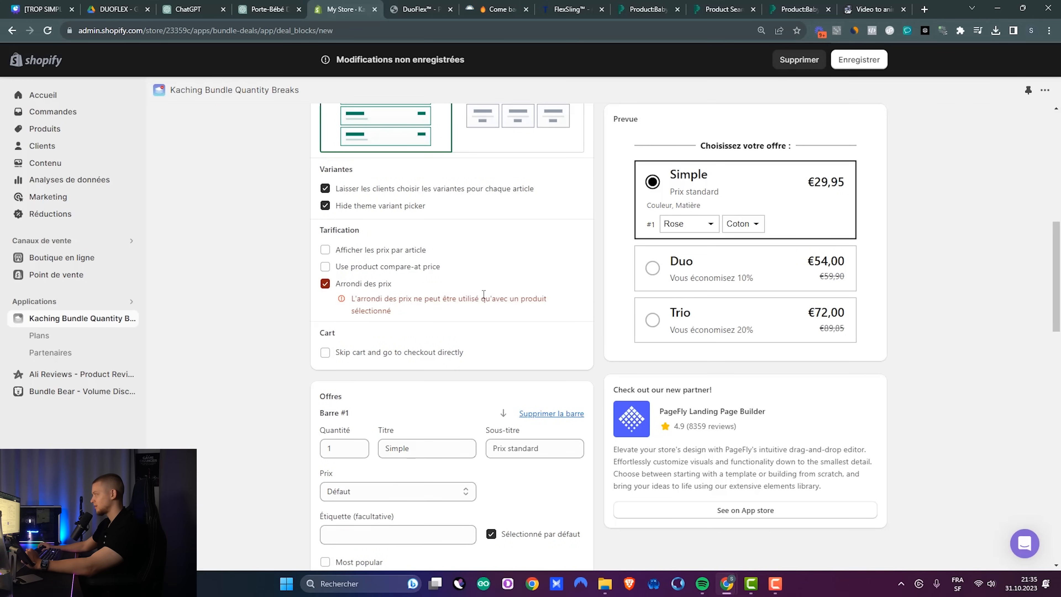
{"action": "left_click", "coordinate": [348, 289]}
{"action": "scroll", "coordinate": [311, 308], "scroll_direction": "down", "scroll_amount": 1}
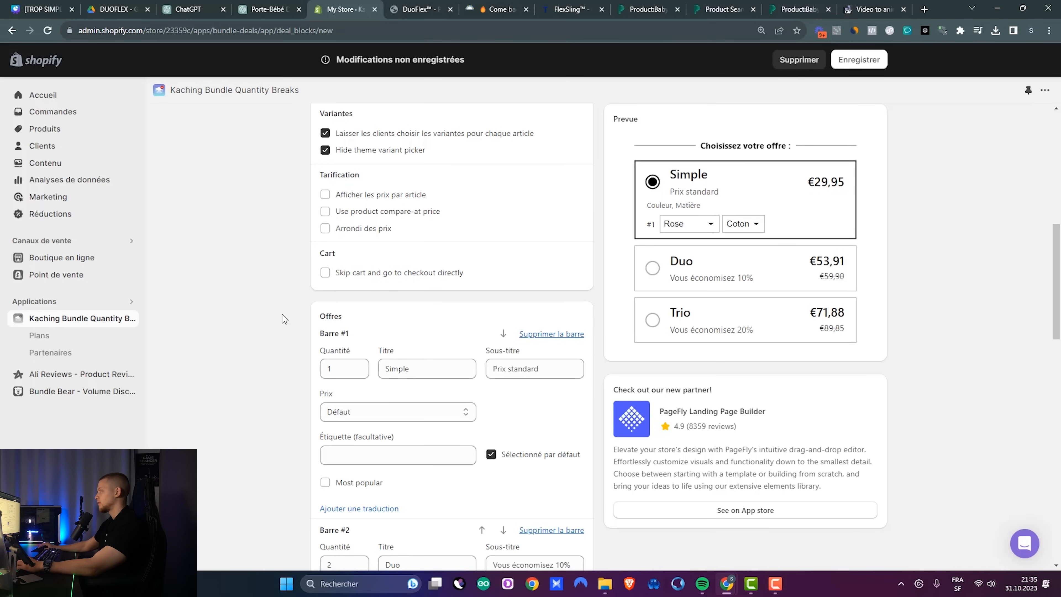
Step: Title the first offer bar "1x DuoFlex™" and the second offer bar "2x DuoFlex™"
{"action": "scroll", "coordinate": [282, 315], "scroll_direction": "down", "scroll_amount": 3}
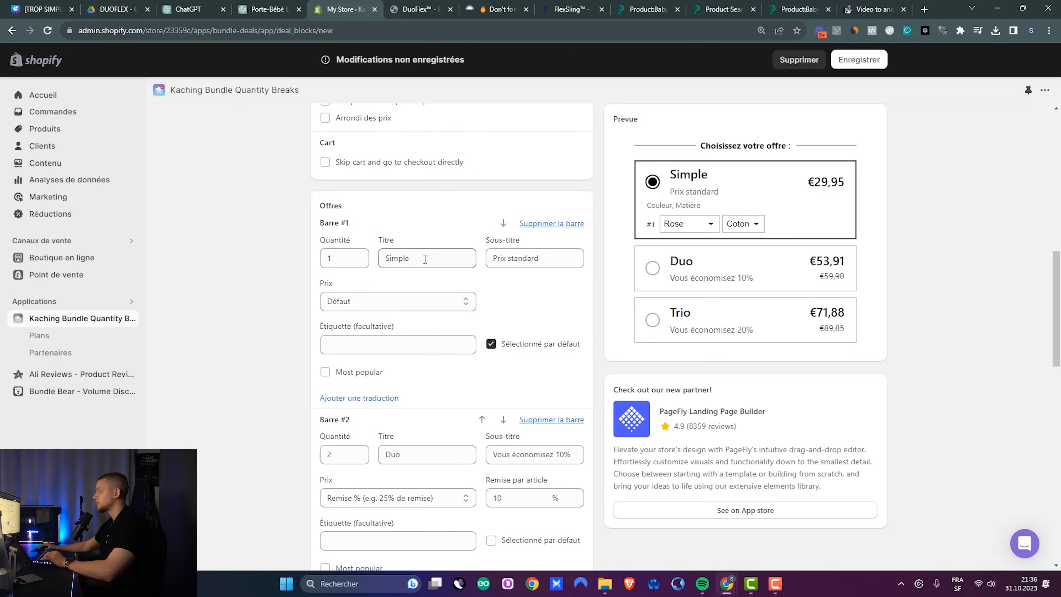
{"action": "double_click", "coordinate": [421, 266]}
{"action": "type", "text": "1x DuoFlex™"}
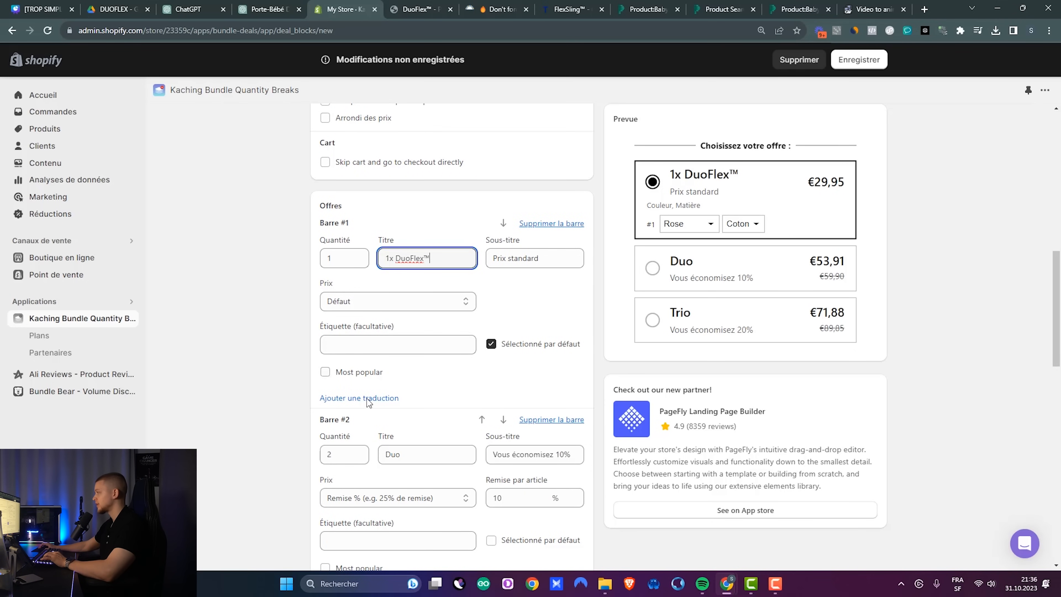
{"action": "scroll", "coordinate": [313, 376], "scroll_direction": "down", "scroll_amount": 2}
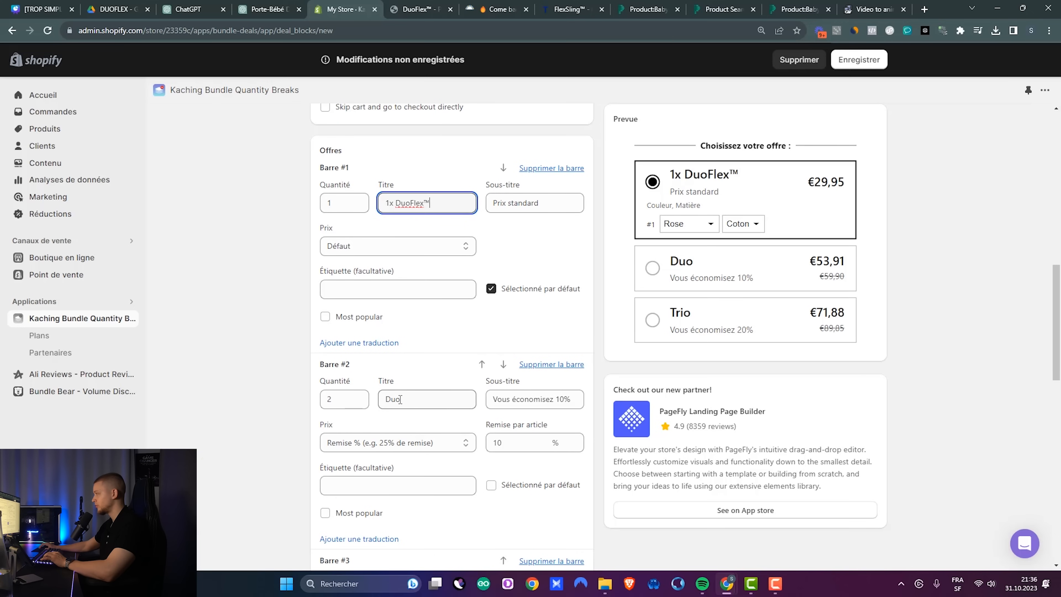
{"action": "double_click", "coordinate": [389, 400]}
{"action": "type", "text": "1x DuoFlex™"}
{"action": "type", "text": "2"}
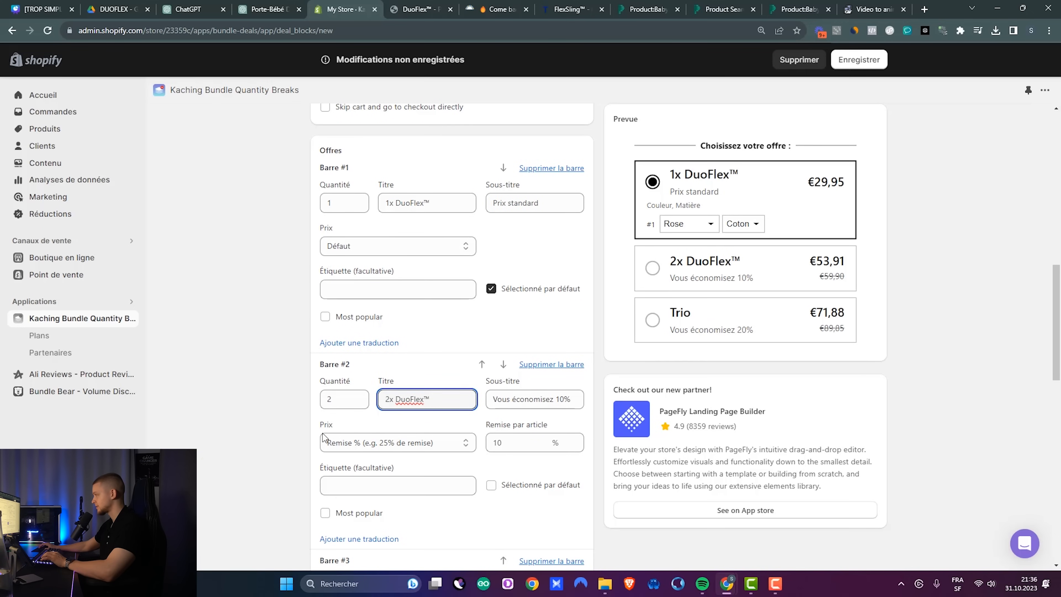
Step: Title the third offer bar "3x DuoFlex™"
{"action": "scroll", "coordinate": [325, 438], "scroll_direction": "down", "scroll_amount": 4}
{"action": "left_click_drag", "start_coordinate": [423, 380], "coordinate": [325, 378]}
{"action": "type", "text": "1x DuoFlex™"}
{"action": "key", "text": "Home"}
{"action": "key", "text": "shift+Right"}
{"action": "type", "text": "3"}
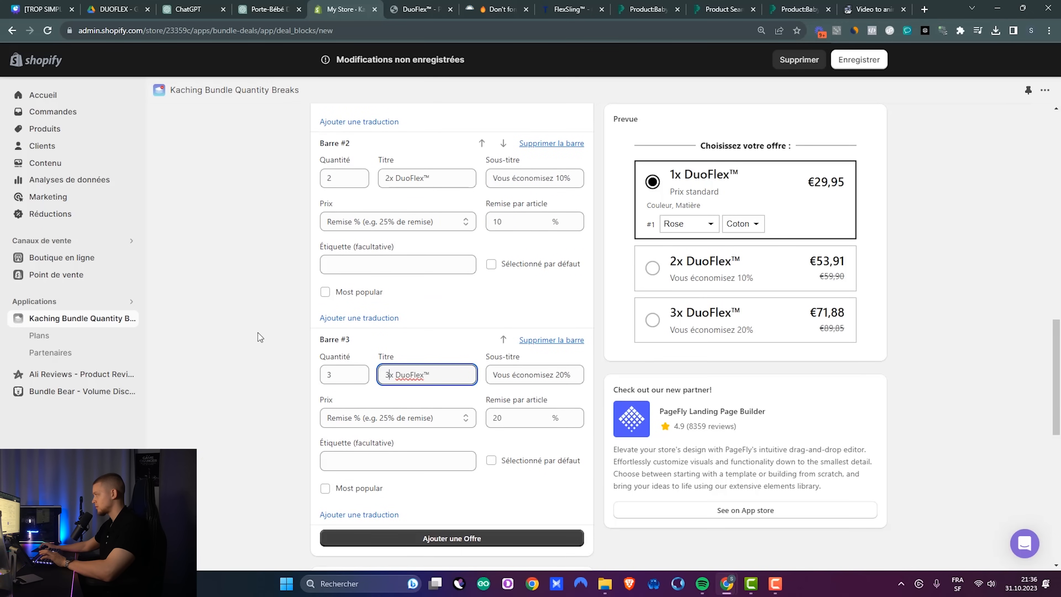
Step: Set the second offer bar's subtitle to "Vous économisez 17%" and its discount per item to 17%
{"action": "scroll", "coordinate": [262, 329], "scroll_direction": "up", "scroll_amount": 4}
{"action": "scroll", "coordinate": [264, 331], "scroll_direction": "up", "scroll_amount": 6}
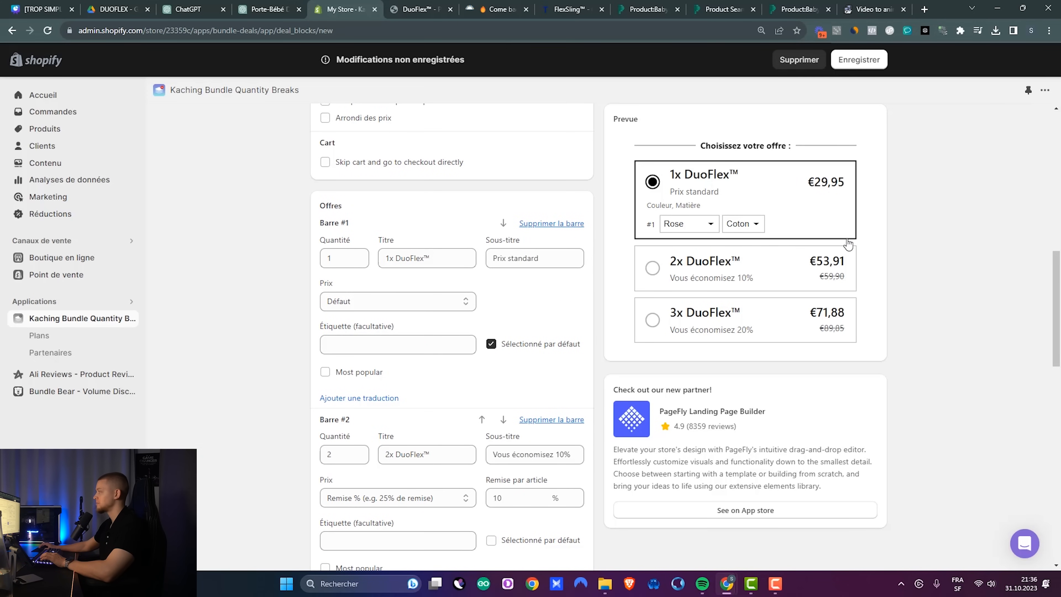
{"action": "scroll", "coordinate": [358, 352], "scroll_direction": "down", "scroll_amount": 3}
{"action": "scroll", "coordinate": [251, 365], "scroll_direction": "down", "scroll_amount": 1}
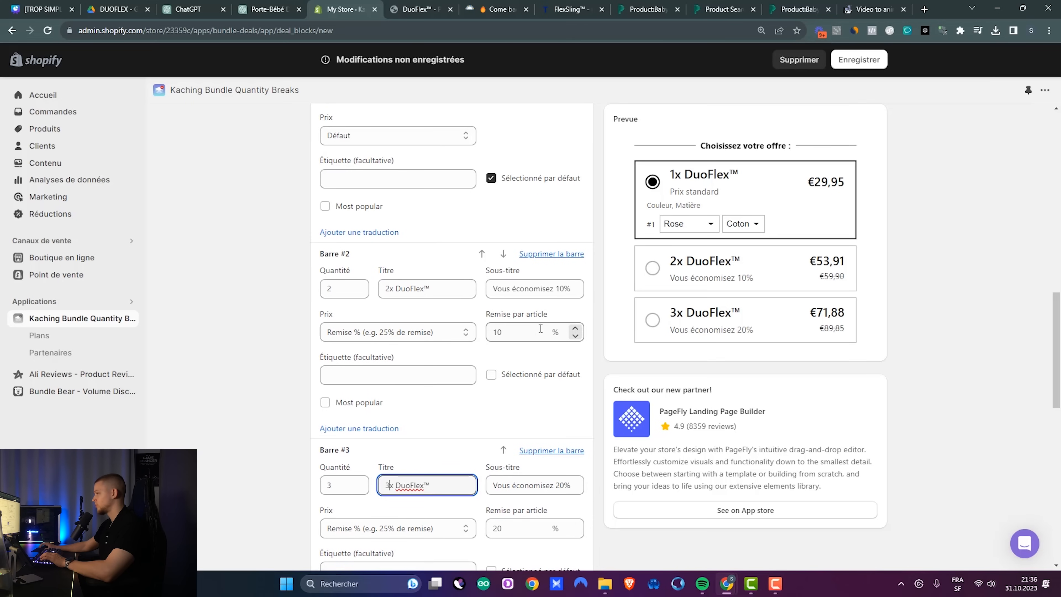
{"action": "left_click", "coordinate": [562, 288]}
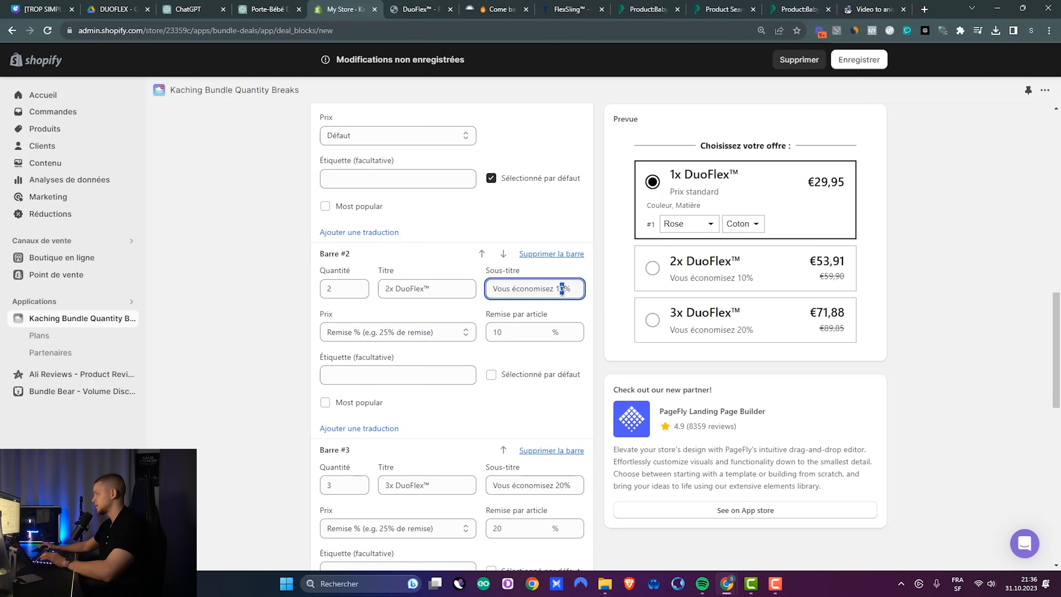
{"action": "left_click_drag", "start_coordinate": [559, 289], "coordinate": [565, 289]}
{"action": "type", "text": "7"}
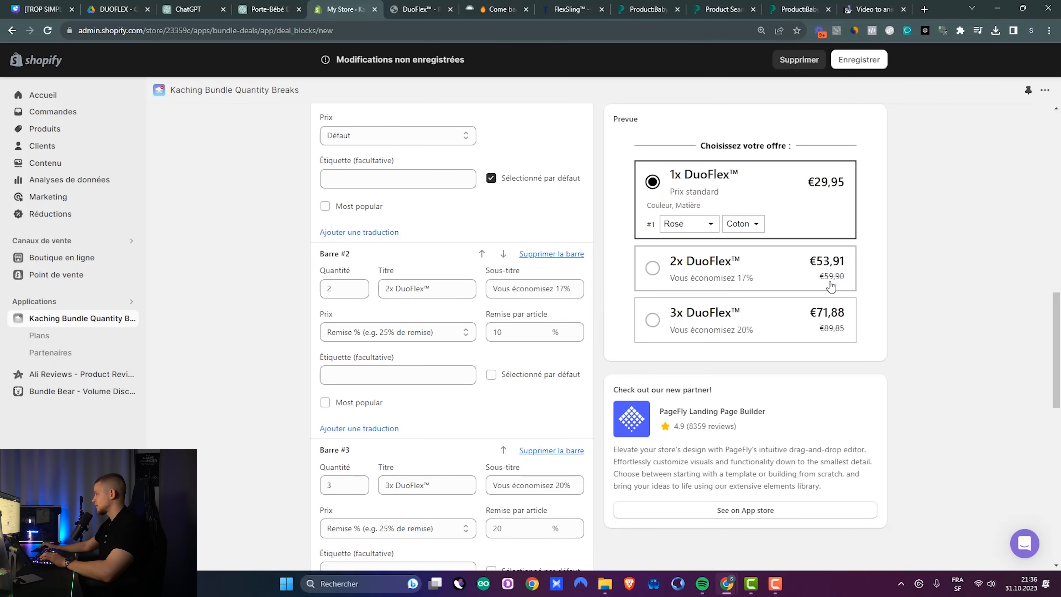
{"action": "left_click", "coordinate": [502, 333]}
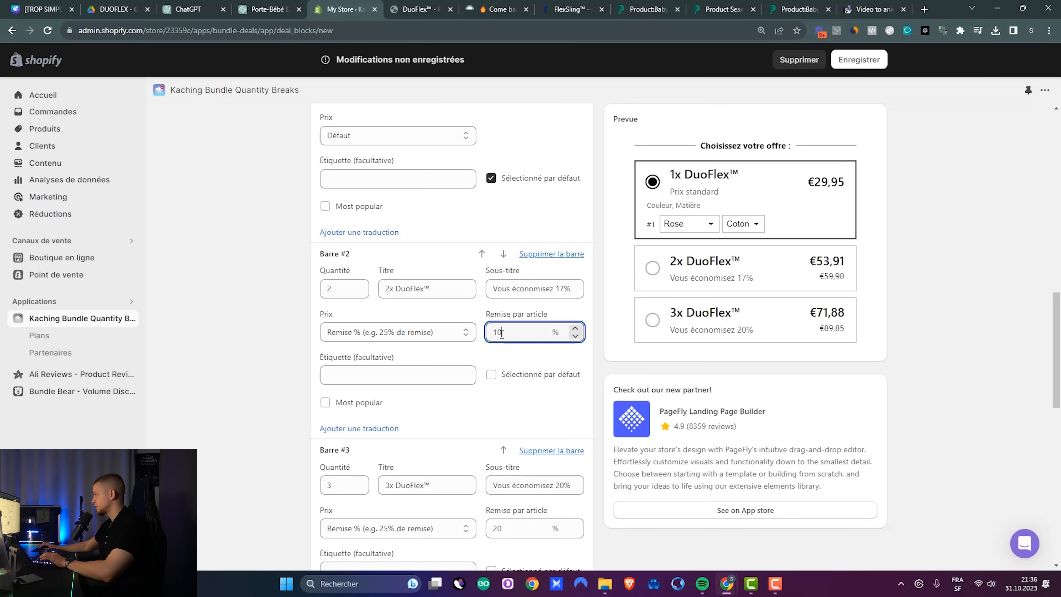
{"action": "type", "text": "7"}
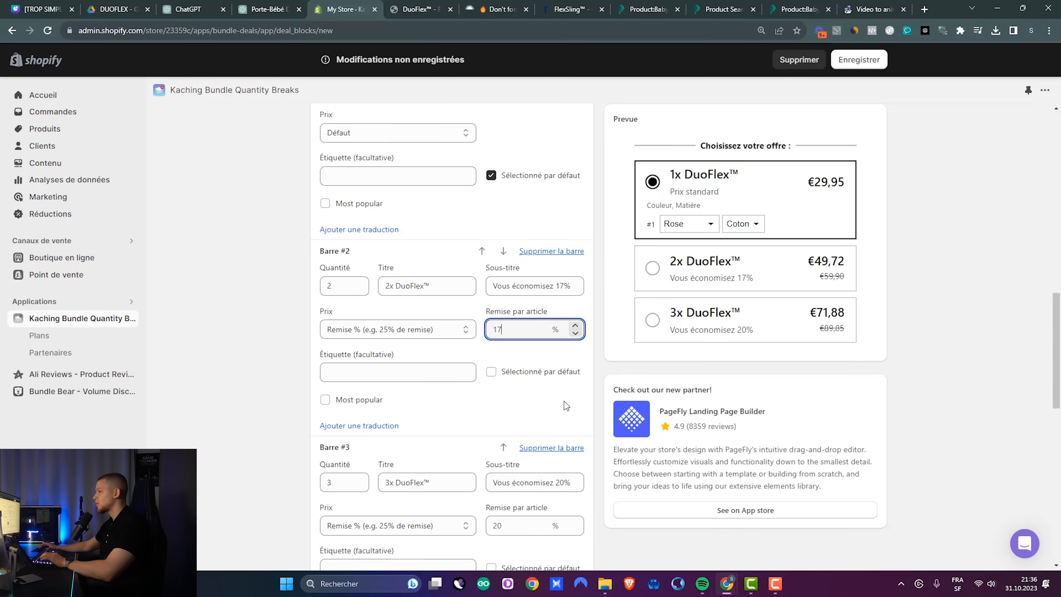
Step: Set the third offer bar's subtitle to "Vous économisez 25%" and its discount per item to 25%
{"action": "scroll", "coordinate": [563, 401], "scroll_direction": "down", "scroll_amount": 1}
{"action": "left_click", "coordinate": [560, 429]}
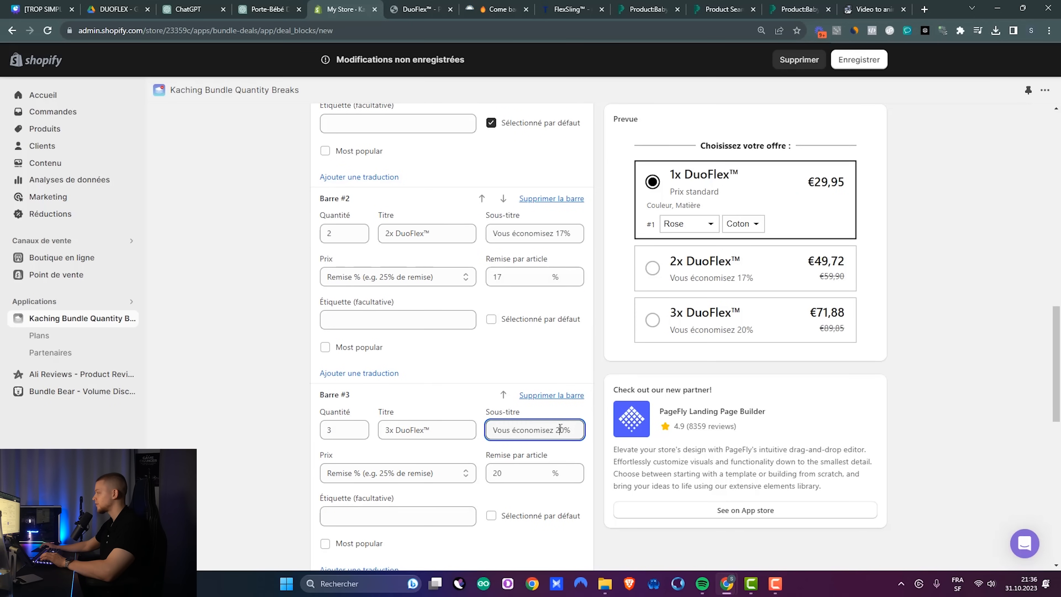
{"action": "type", "text": "5"}
{"action": "left_click_drag", "start_coordinate": [497, 473], "coordinate": [552, 459]}
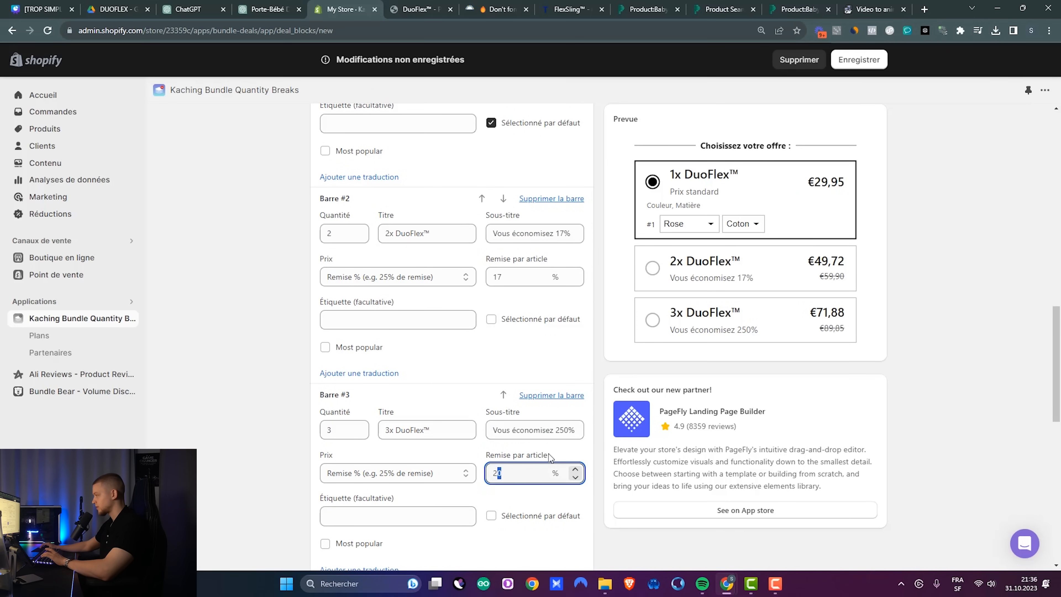
{"action": "type", "text": "5"}
{"action": "left_click", "coordinate": [568, 430]}
{"action": "key", "text": "BackSpace"}
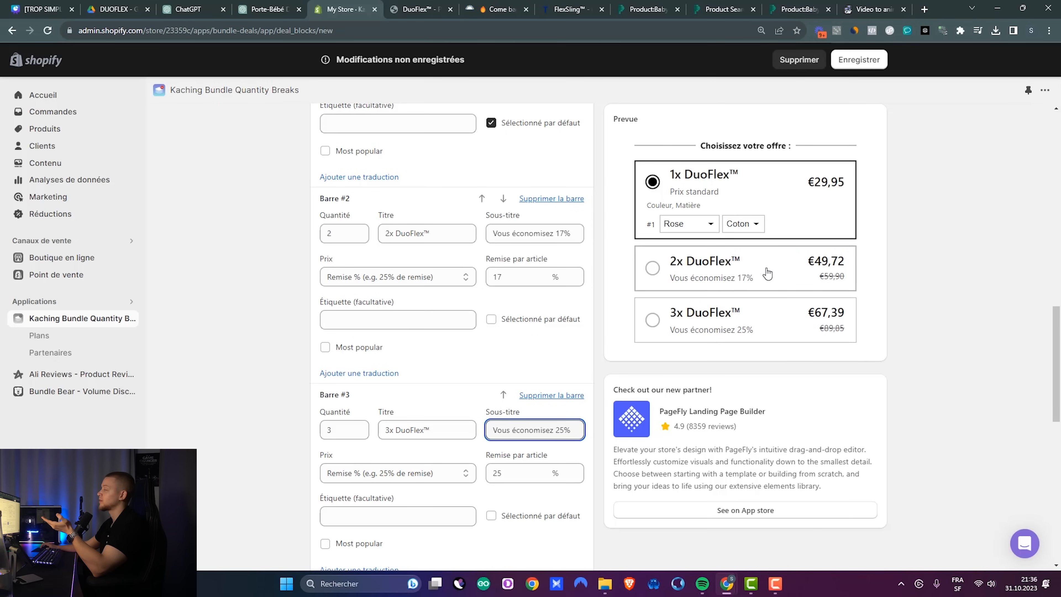
Step: Switch between the 1x and 2x DuoFlex offers in the preview to compare their variant selectors and prices
{"action": "left_click", "coordinate": [652, 268]}
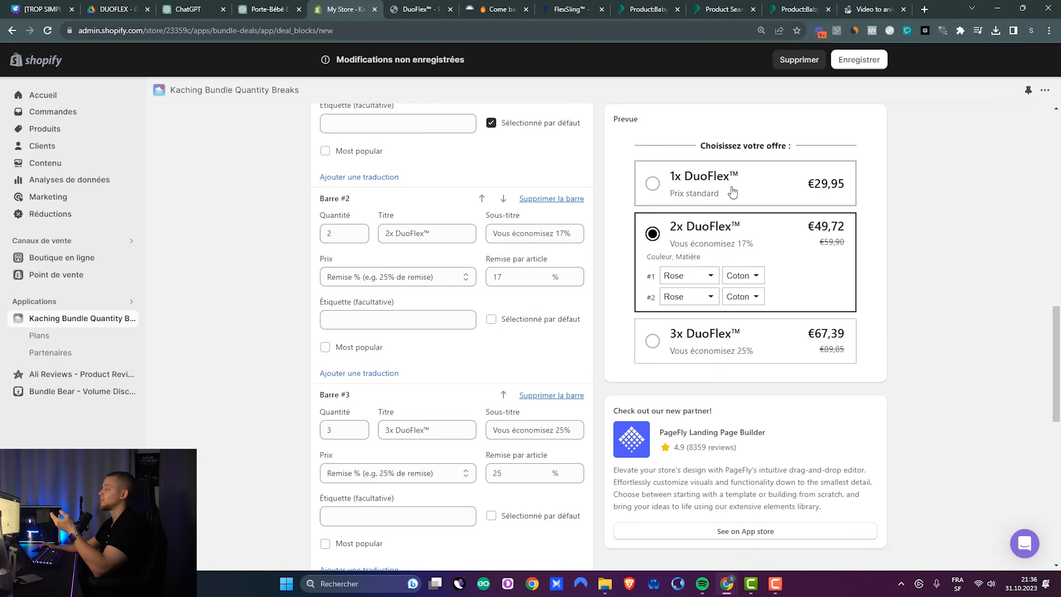
{"action": "left_click", "coordinate": [743, 202]}
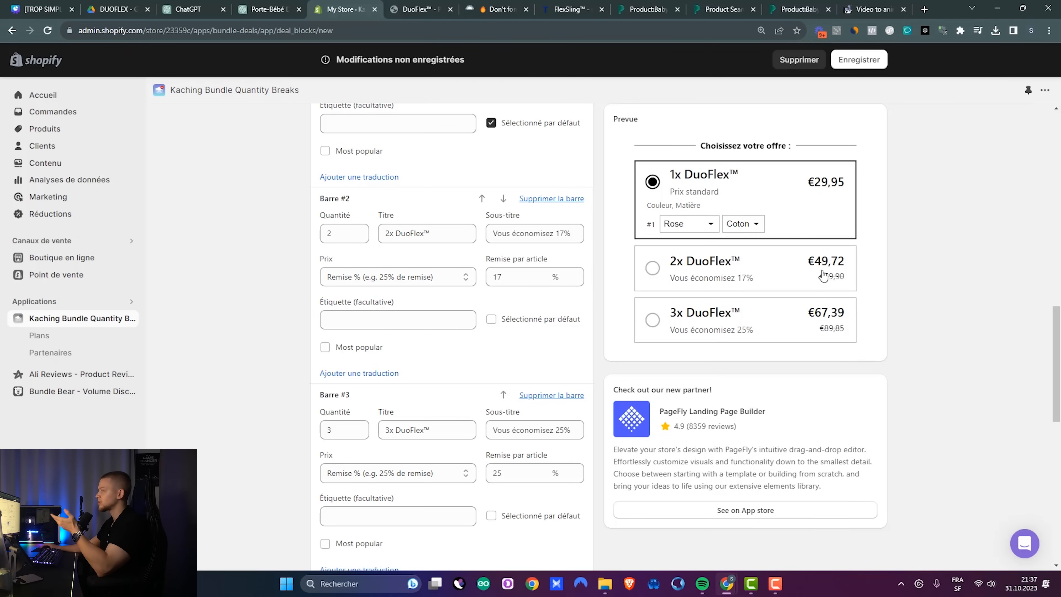
{"action": "left_click", "coordinate": [808, 273]}
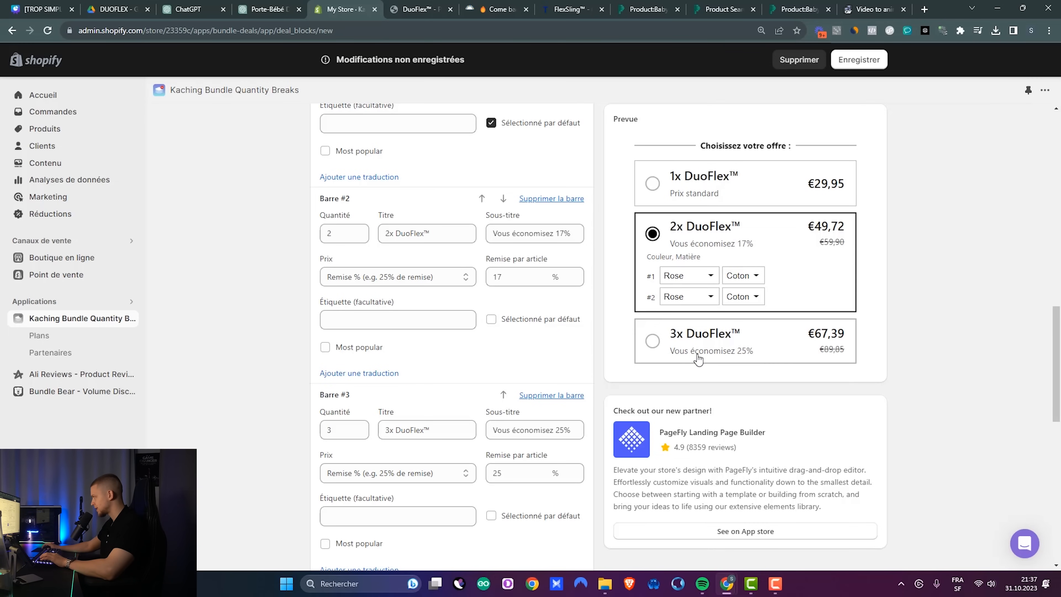
Step: Change the third offer bar's subtitle to "-25% d'économie [MEILLEUR PRIX]"
{"action": "scroll", "coordinate": [509, 375], "scroll_direction": "down", "scroll_amount": 1}
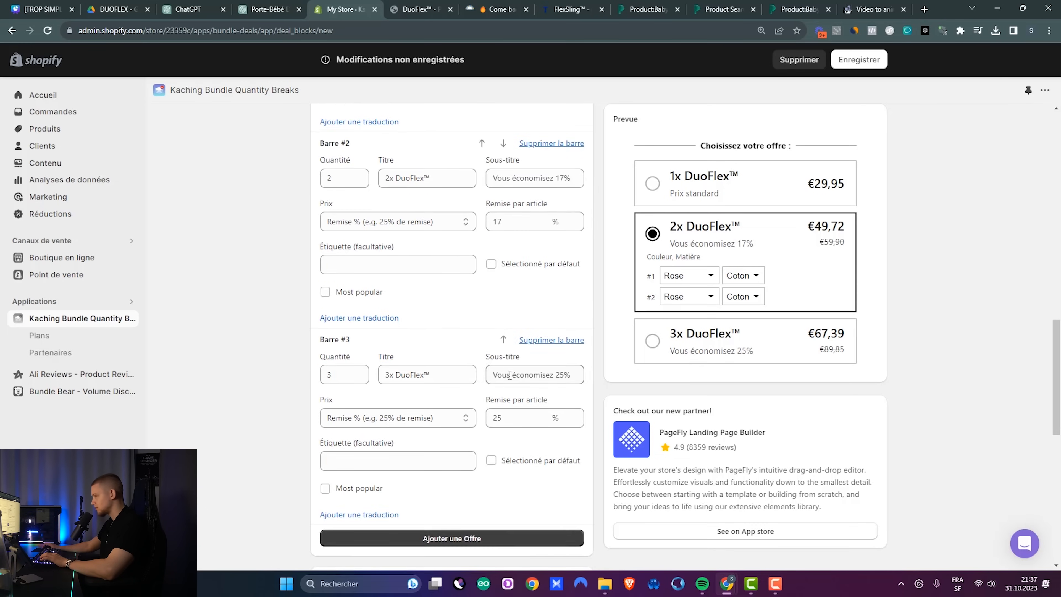
{"action": "triple_click", "coordinate": [556, 371]}
{"action": "type", "text": "-25% d'é"}
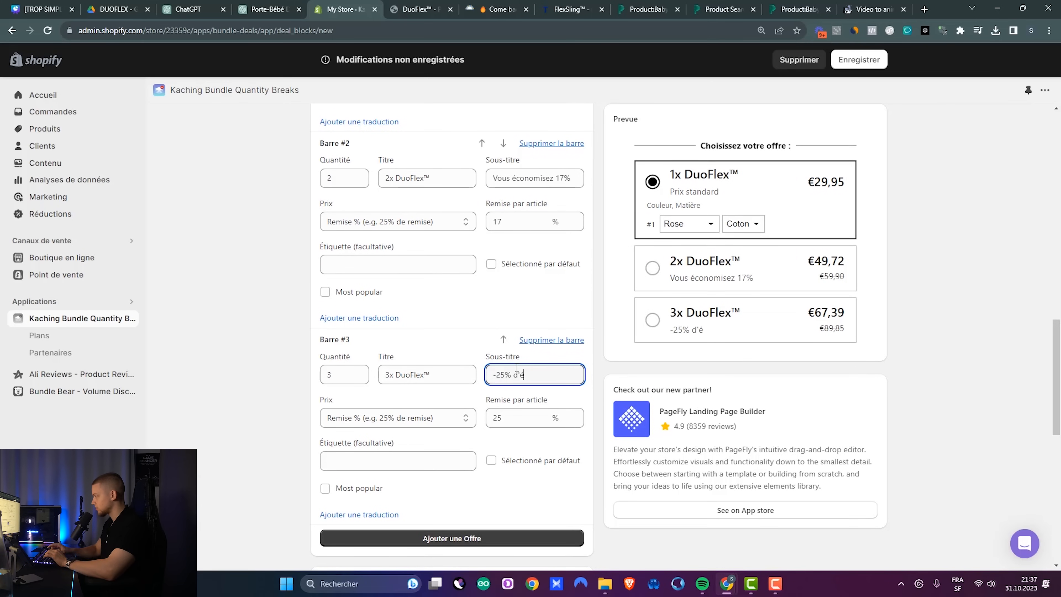
{"action": "type", "text": "conomie [MEILLEUR PRIX]"}
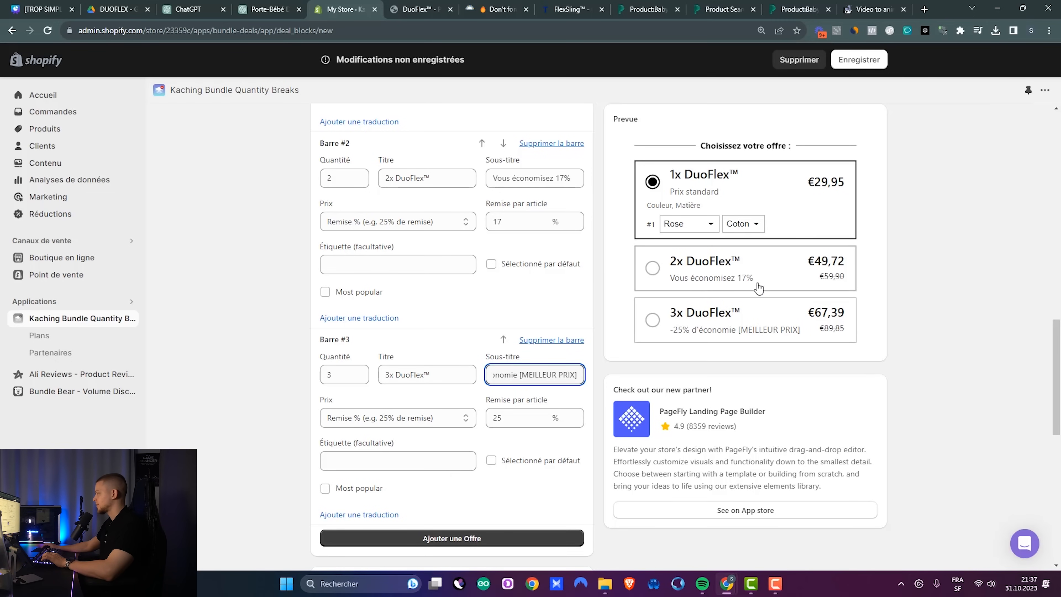
Step: Mark the 2x DuoFlex offer bar as most popular with the Simple badge style
{"action": "left_click", "coordinate": [665, 276]}
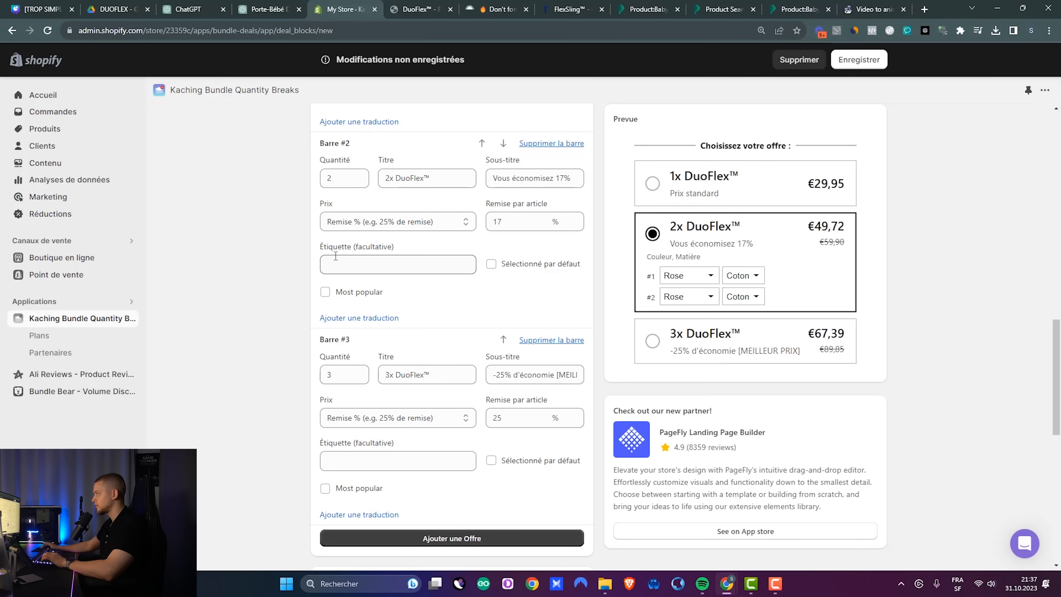
{"action": "scroll", "coordinate": [330, 416], "scroll_direction": "up", "scroll_amount": 3}
{"action": "left_click", "coordinate": [326, 403]}
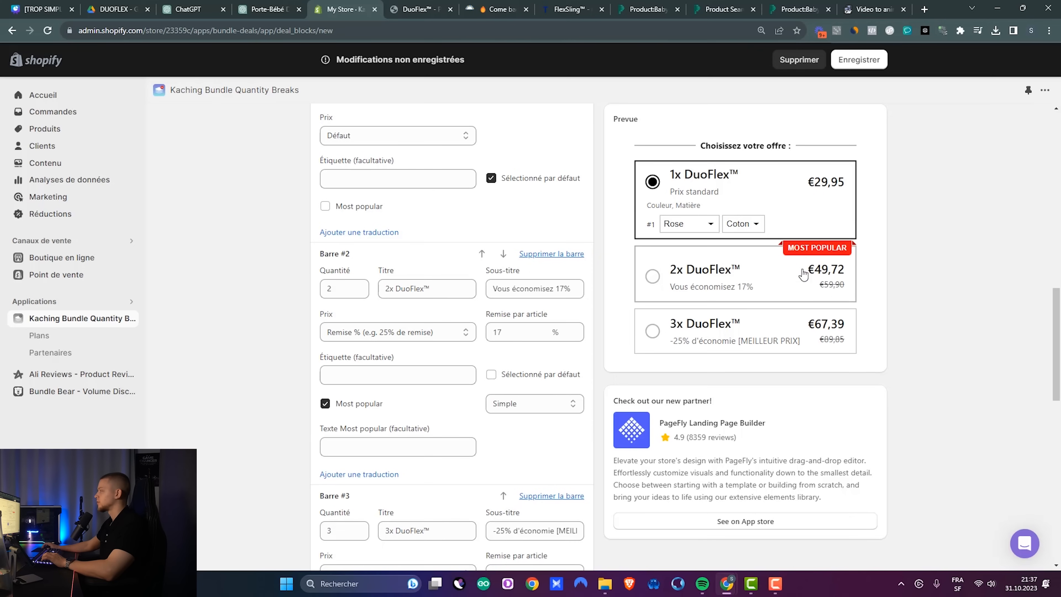
{"action": "scroll", "coordinate": [1059, 339], "scroll_direction": "up", "scroll_amount": 2}
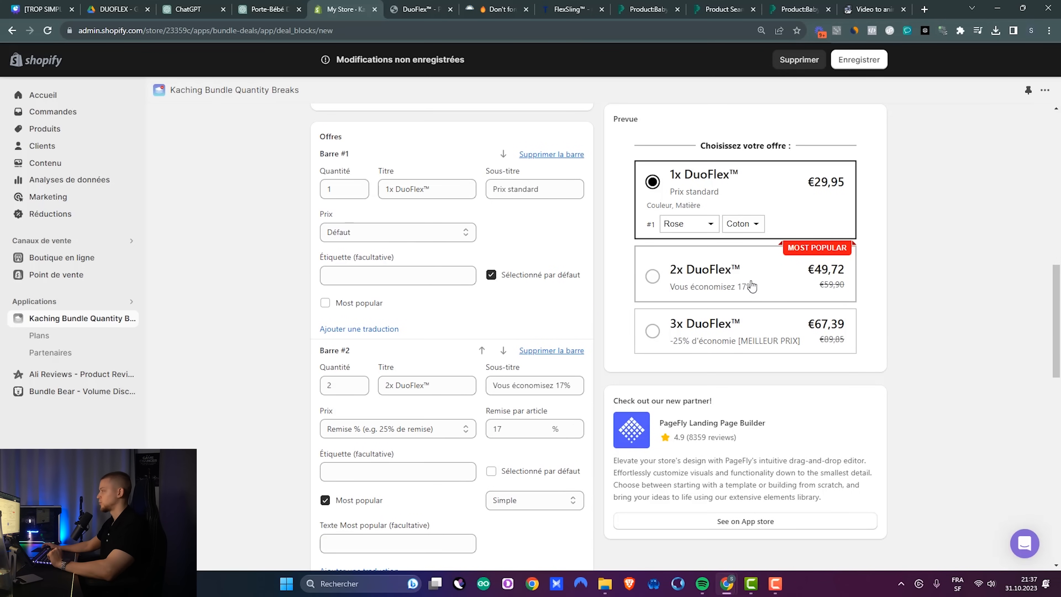
Step: Round the corners of the bundle block's borders with a 15 px corner radius
{"action": "scroll", "coordinate": [869, 327], "scroll_direction": "down", "scroll_amount": 10}
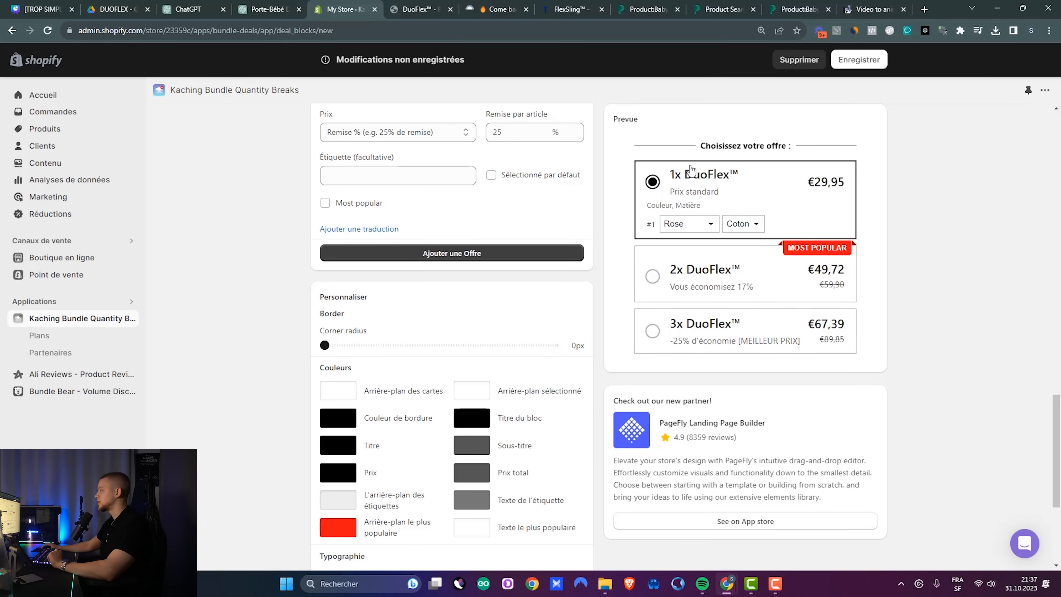
{"action": "left_click_drag", "start_coordinate": [322, 332], "coordinate": [373, 337]}
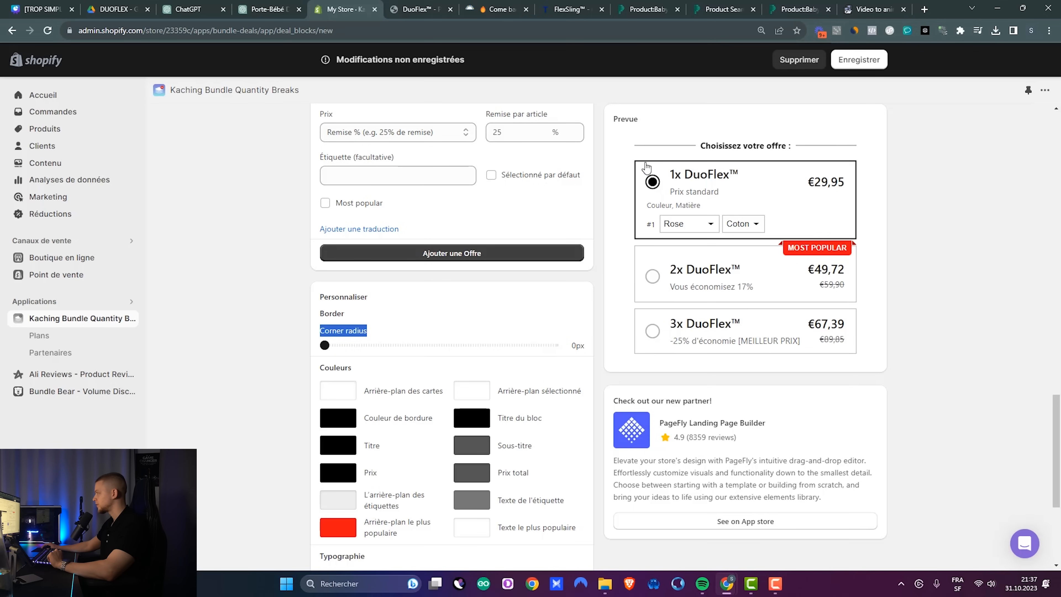
{"action": "left_click_drag", "start_coordinate": [325, 345], "coordinate": [411, 345]}
{"action": "left_click", "coordinate": [356, 358]}
Step: Try a turquoise background colour for the most popular badge
{"action": "scroll", "coordinate": [234, 331], "scroll_direction": "down", "scroll_amount": 3}
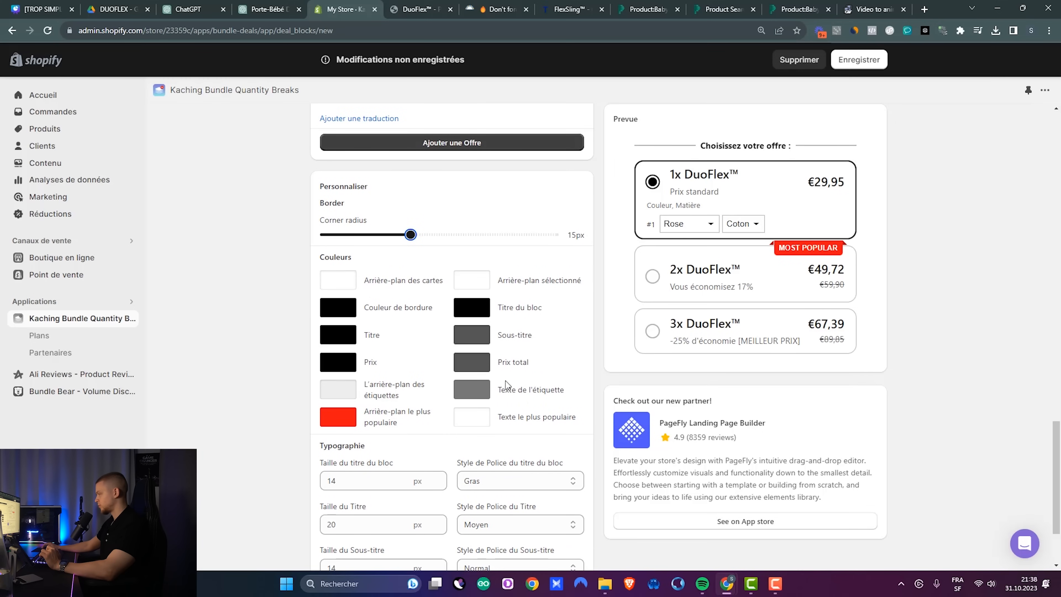
{"action": "left_click", "coordinate": [338, 417]}
{"action": "left_click_drag", "start_coordinate": [380, 343], "coordinate": [379, 323]}
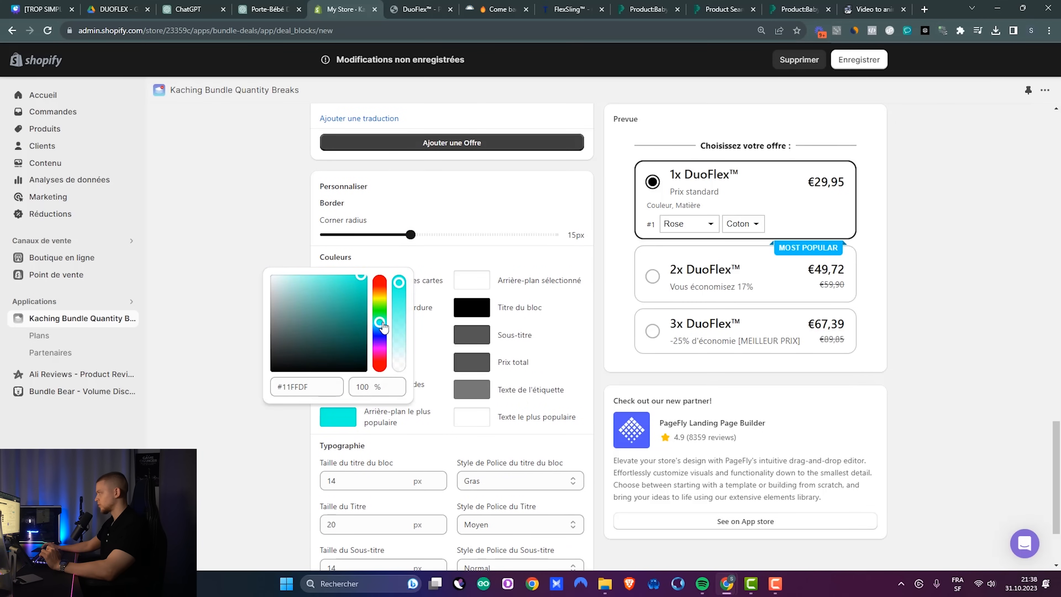
Step: Reload the DuoFlex storefront product page and examine the brand colours used in its images and banners
{"action": "left_click", "coordinate": [421, 8]}
{"action": "scroll", "coordinate": [689, 256], "scroll_direction": "down", "scroll_amount": 5}
{"action": "key", "text": "F5"}
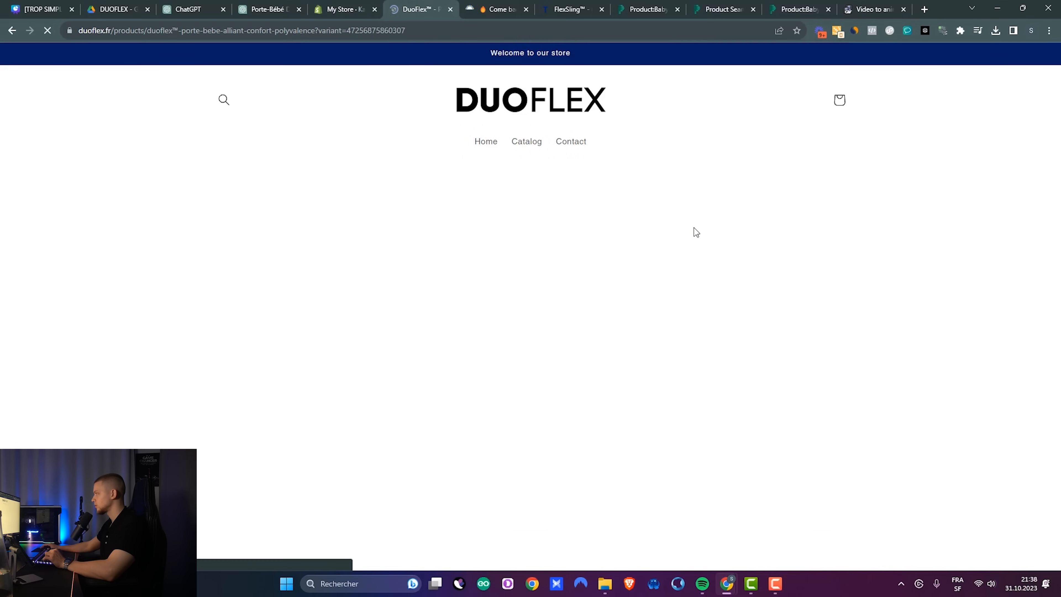
{"action": "scroll", "coordinate": [686, 253], "scroll_direction": "up", "scroll_amount": 5}
{"action": "scroll", "coordinate": [687, 254], "scroll_direction": "down", "scroll_amount": 6}
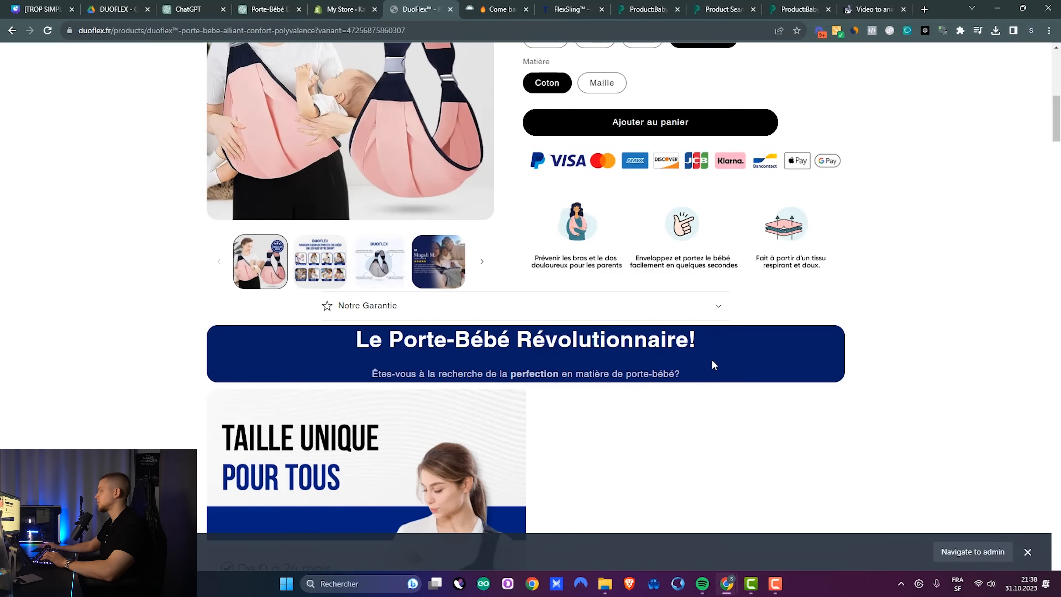
Step: Search the web for "image to colore code" and open an online image colour picker
{"action": "left_click", "coordinate": [922, 10]}
{"action": "type", "text": "i"}
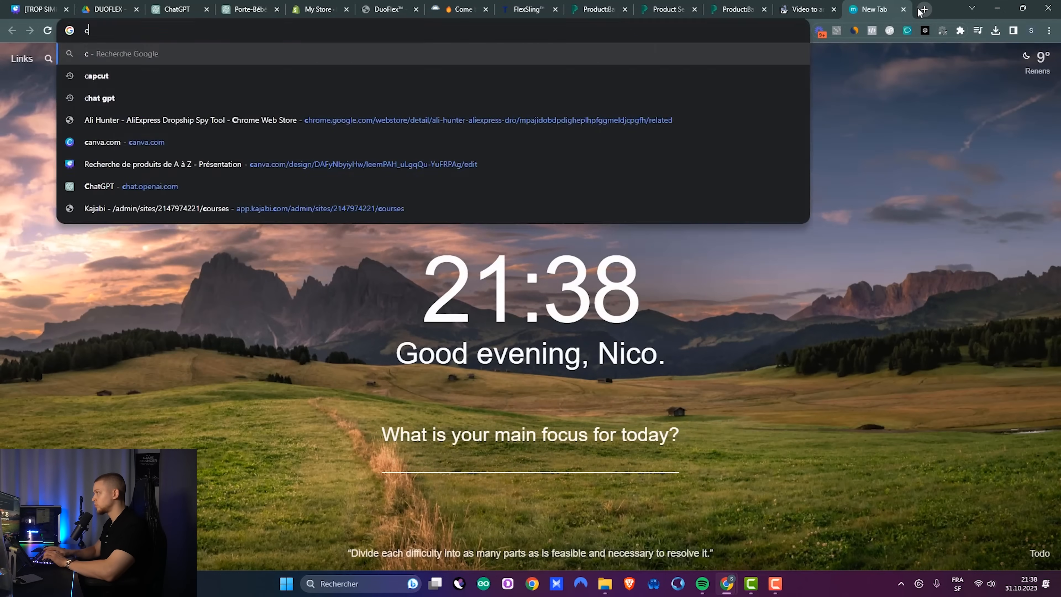
{"action": "key", "text": "BackSpace"}
{"action": "type", "text": "image to colore code"}
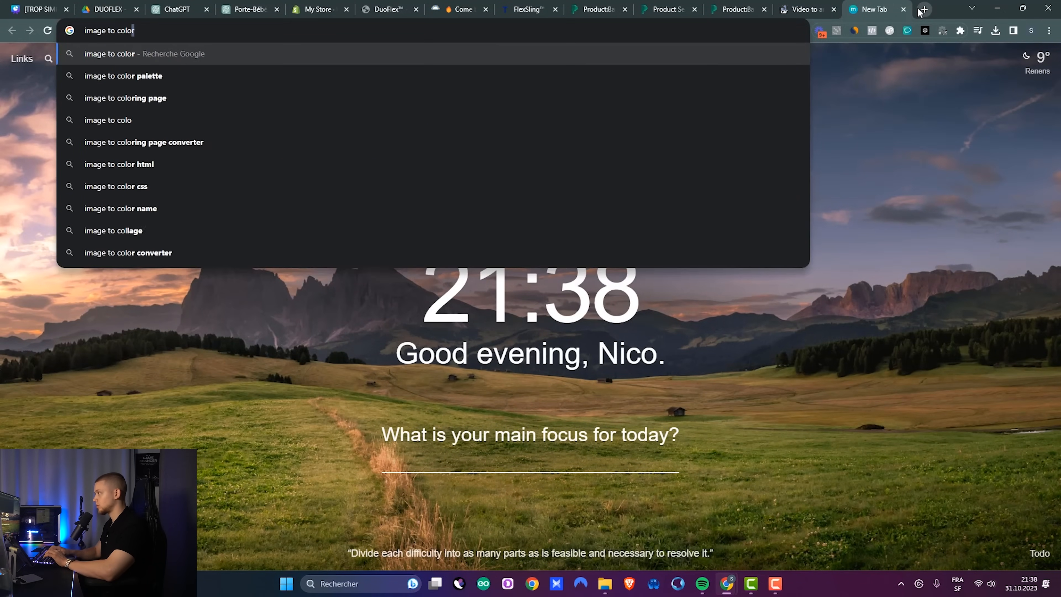
{"action": "key", "text": "Return"}
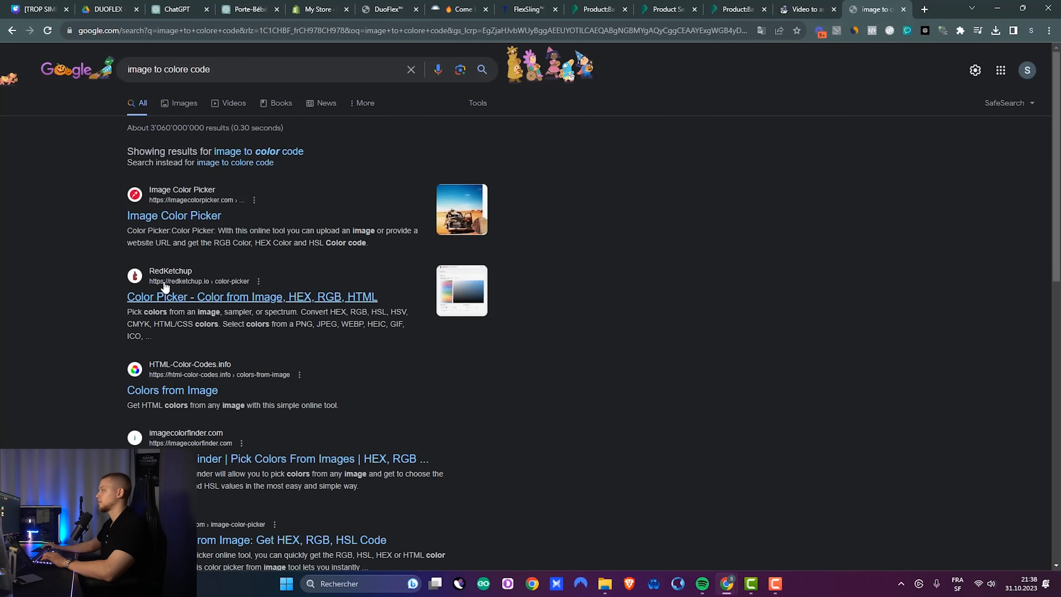
{"action": "left_click", "coordinate": [174, 215]}
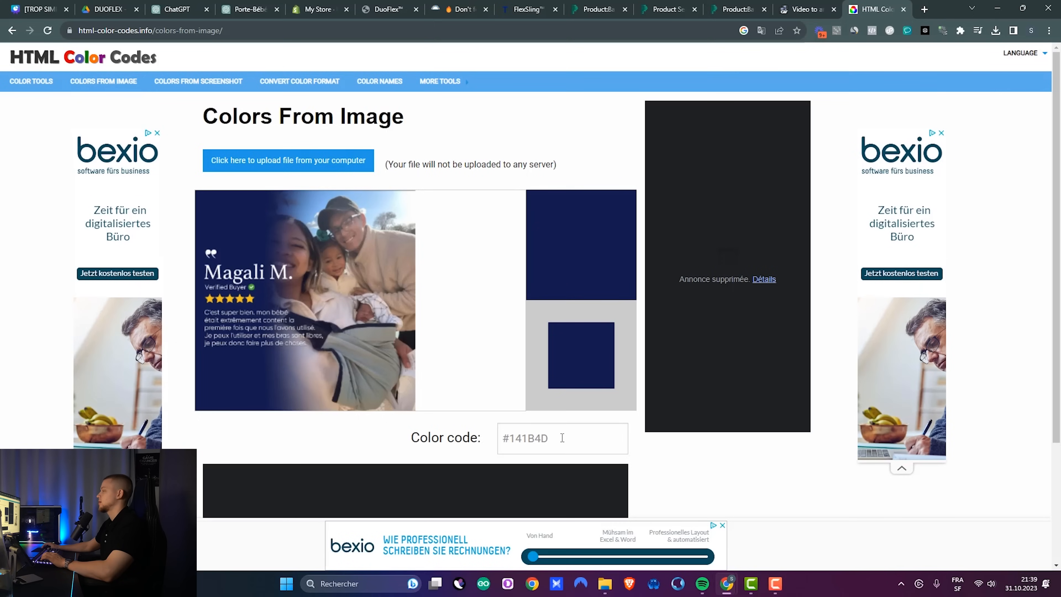
Step: Copy the navy colour code #141B4D and apply it as the most popular badge's background in the bundle block
{"action": "left_click", "coordinate": [470, 444]}
{"action": "key", "text": "ctrl+c"}
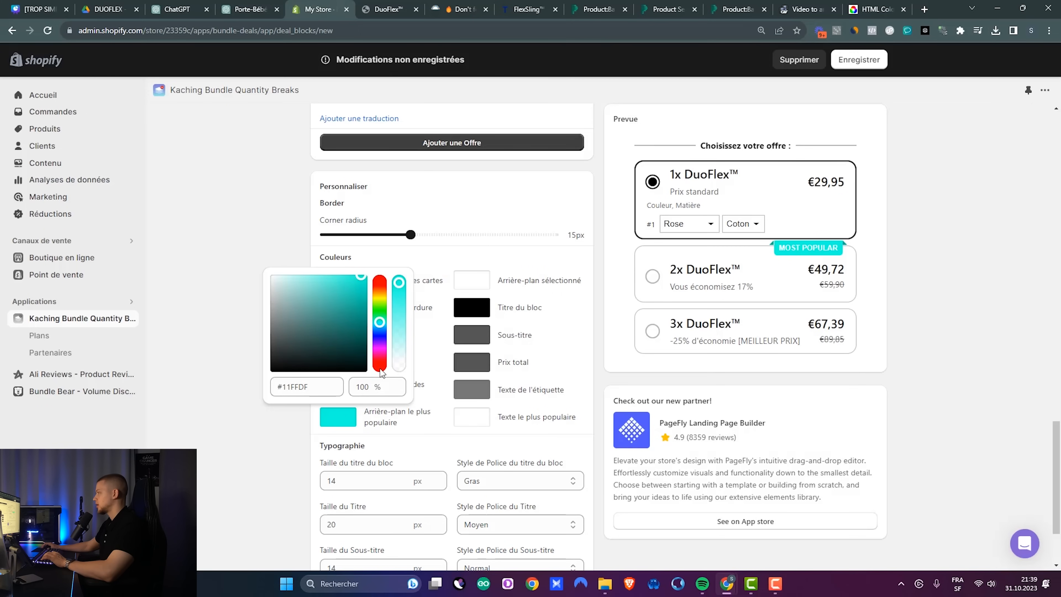
{"action": "left_click", "coordinate": [300, 387]}
{"action": "key", "text": "ctrl+a"}
{"action": "key", "text": "ctrl+v"}
{"action": "left_click", "coordinate": [239, 271]}
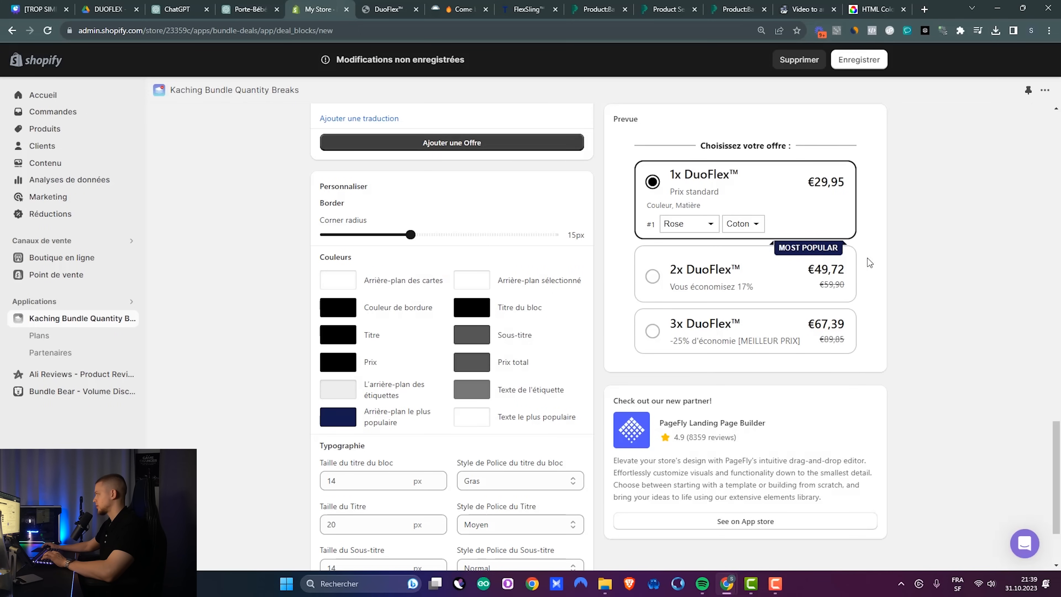
Step: Publish the DuoFlex bundle offer
{"action": "scroll", "coordinate": [860, 284], "scroll_direction": "up", "scroll_amount": 1}
{"action": "scroll", "coordinate": [844, 481], "scroll_direction": "down", "scroll_amount": 3}
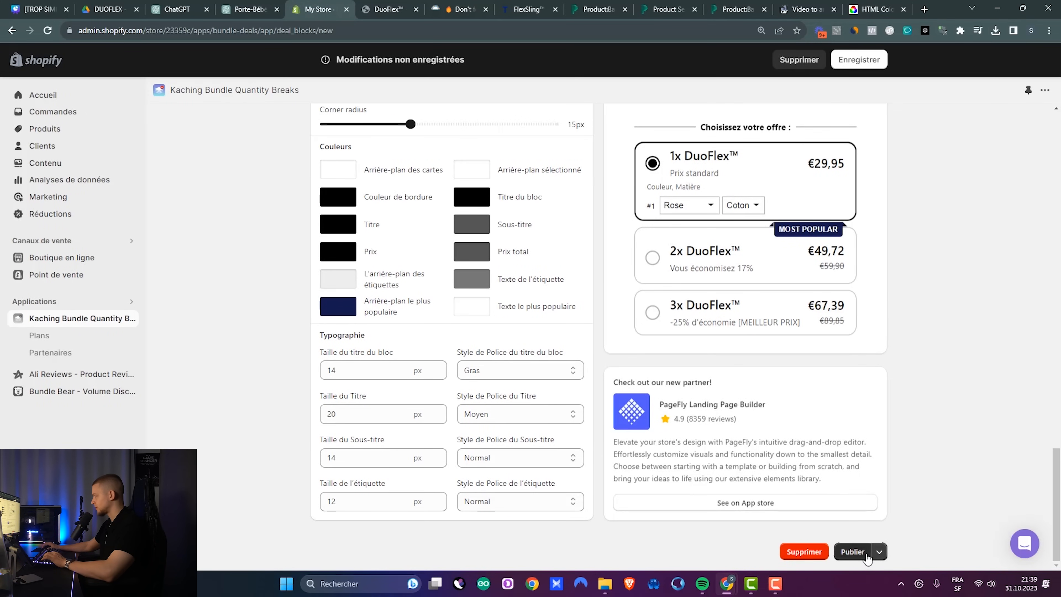
{"action": "left_click", "coordinate": [852, 551]}
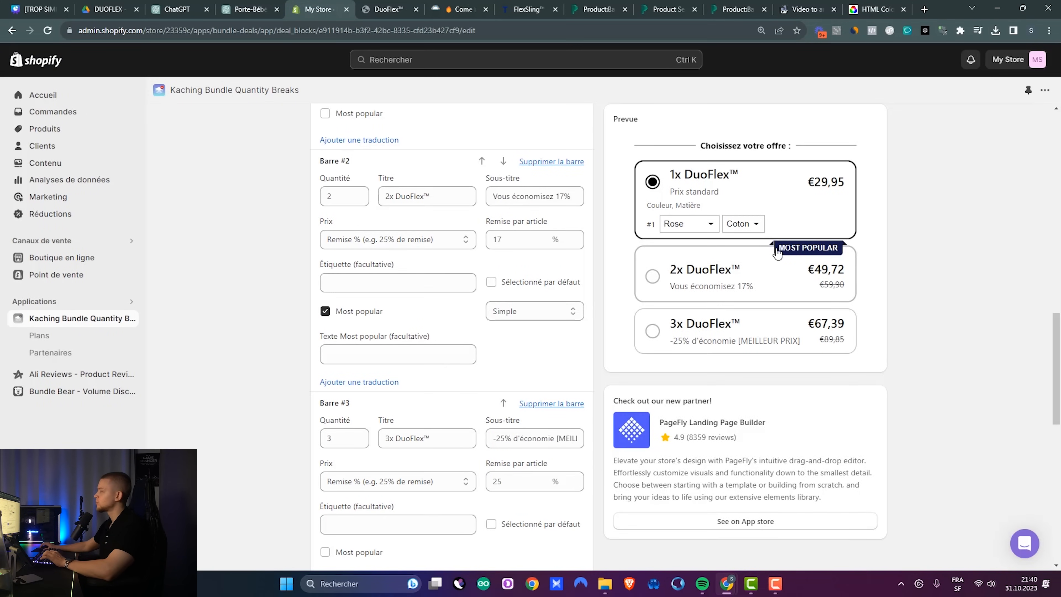
Step: Set the 2x DuoFlex bar's most popular text to "Le plus populaire" and save the offer
{"action": "left_click", "coordinate": [324, 357]}
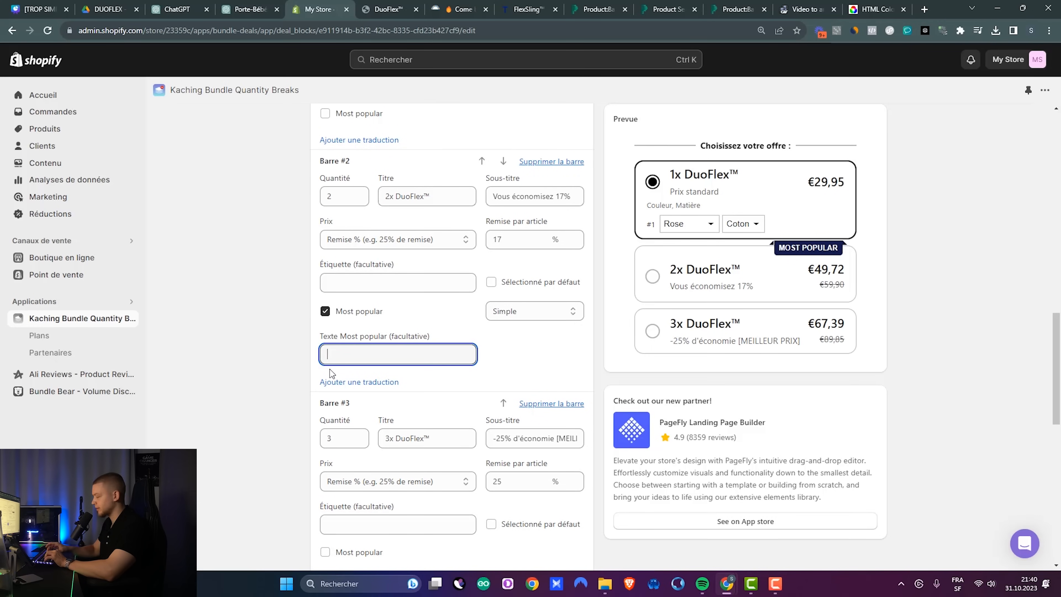
{"action": "type", "text": "Le plus populaire"}
{"action": "left_click", "coordinate": [859, 60]}
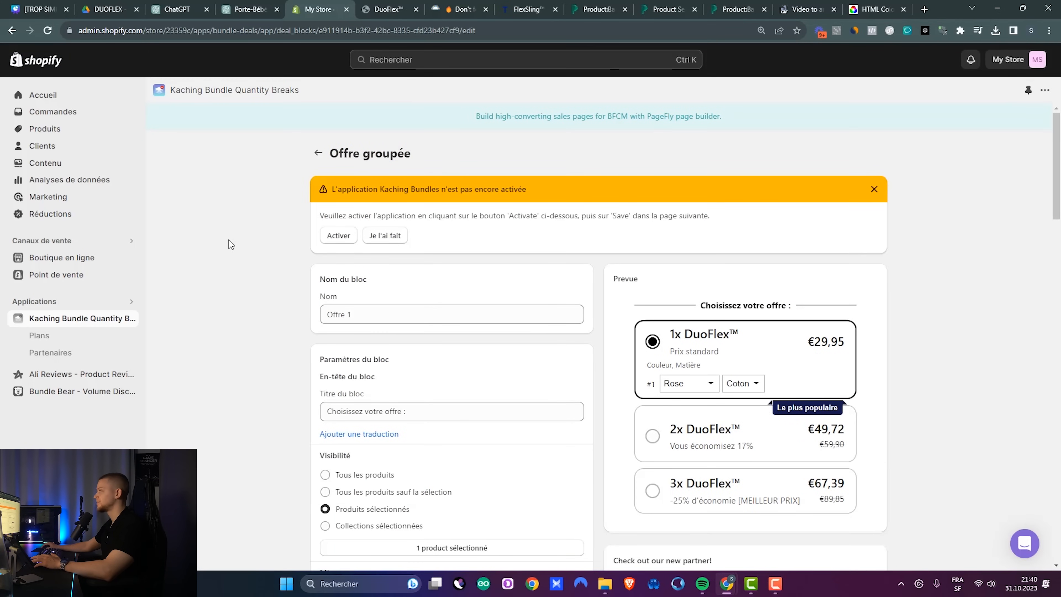
Step: Activate the Kaching Bundles and Bundle Bear app embeds in the theme and save the theme
{"action": "left_click", "coordinate": [337, 236]}
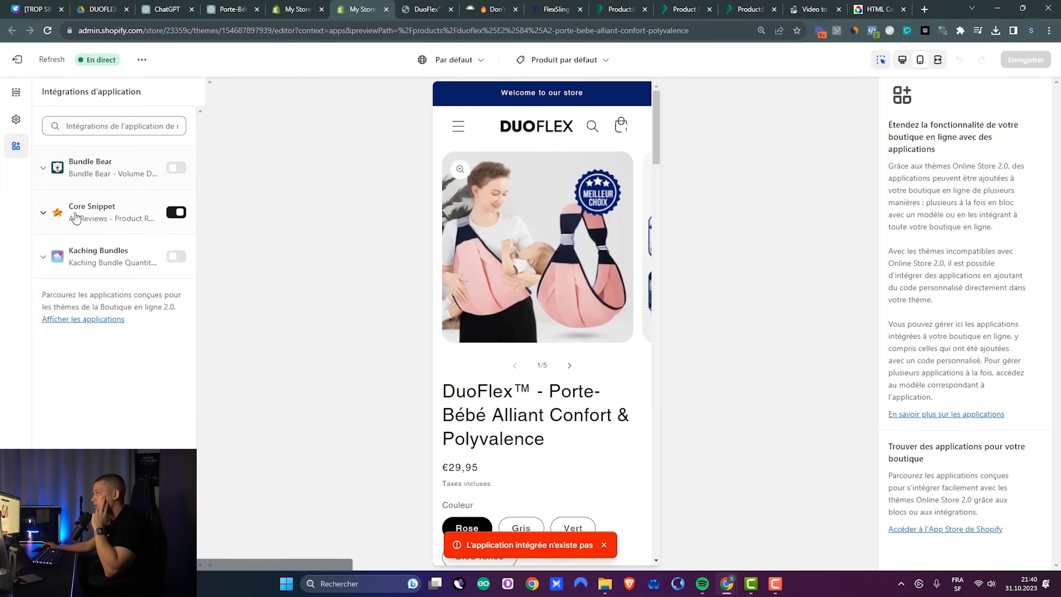
{"action": "left_click", "coordinate": [184, 258]}
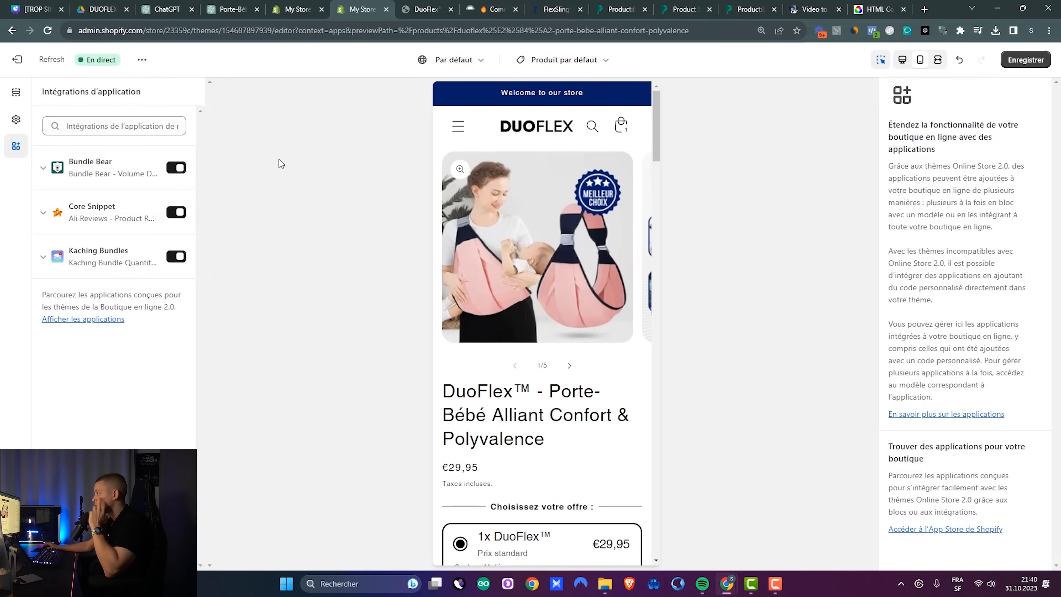
{"action": "left_click", "coordinate": [1029, 63]}
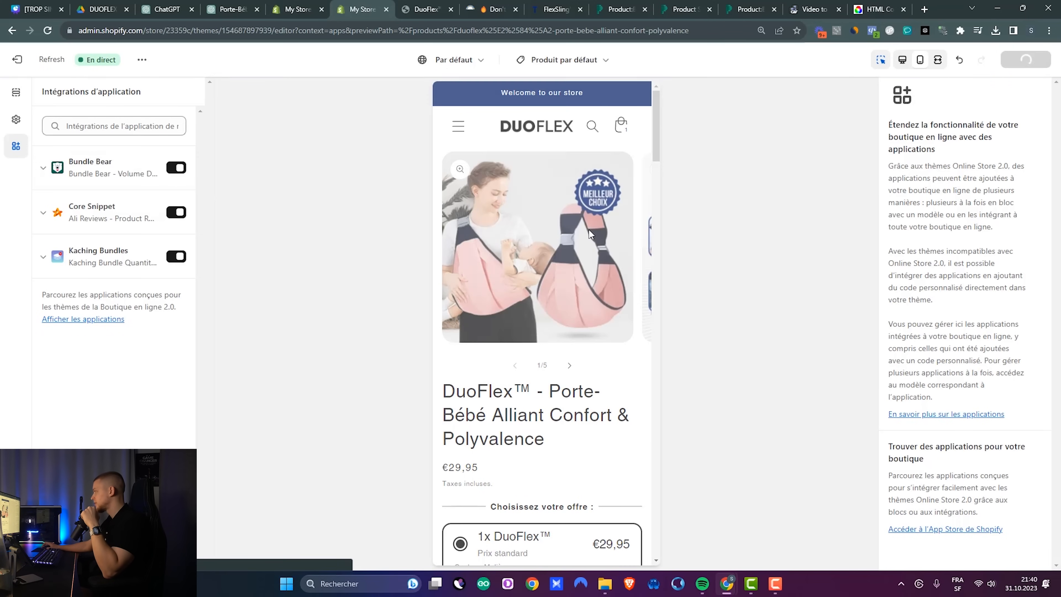
Step: Remove the price block above the bundle offers from the product page template
{"action": "scroll", "coordinate": [577, 255], "scroll_direction": "down", "scroll_amount": 3}
{"action": "scroll", "coordinate": [578, 257], "scroll_direction": "up", "scroll_amount": 3}
{"action": "scroll", "coordinate": [578, 255], "scroll_direction": "down", "scroll_amount": 6}
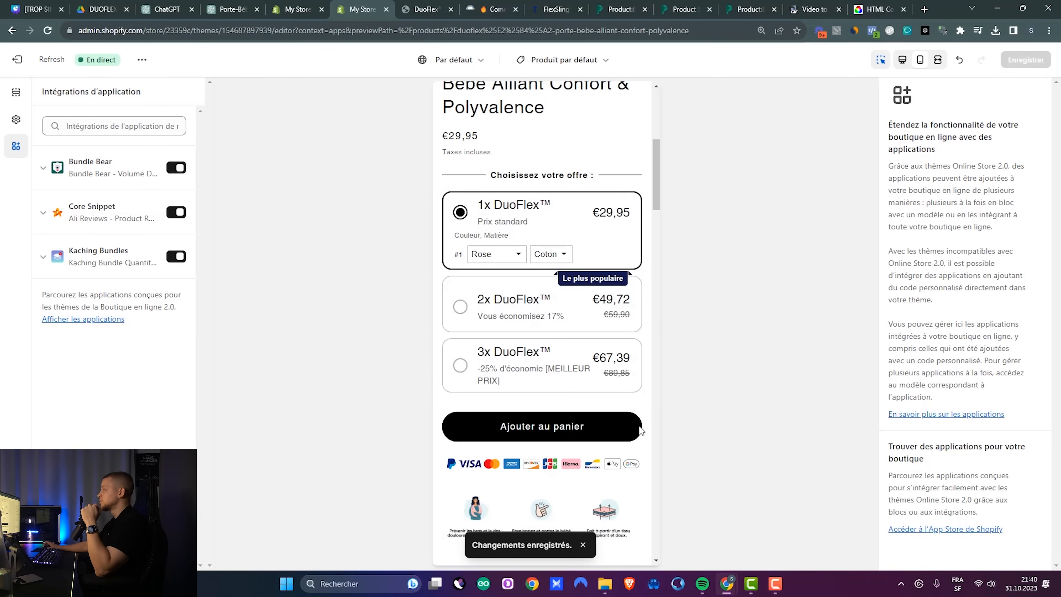
{"action": "scroll", "coordinate": [641, 431], "scroll_direction": "up", "scroll_amount": 1}
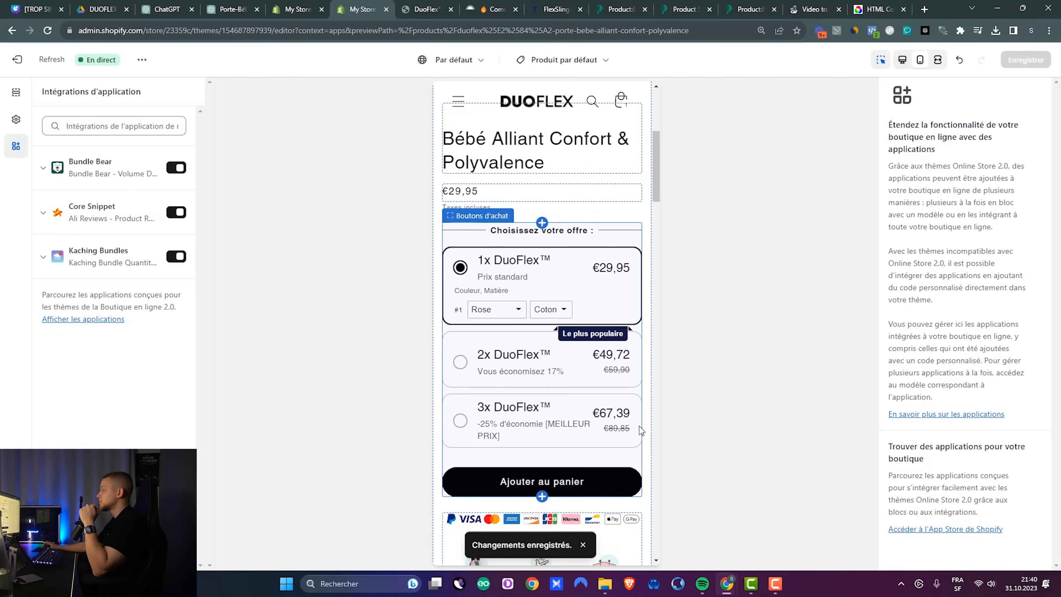
{"action": "left_click", "coordinate": [497, 193]}
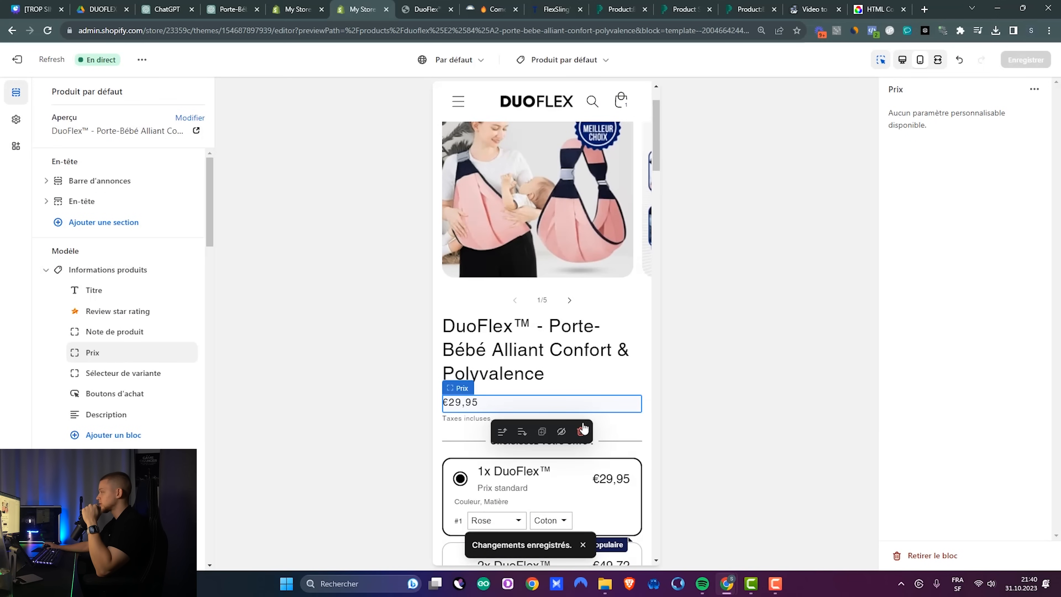
{"action": "left_click", "coordinate": [581, 431]}
{"action": "scroll", "coordinate": [633, 337], "scroll_direction": "down", "scroll_amount": 3}
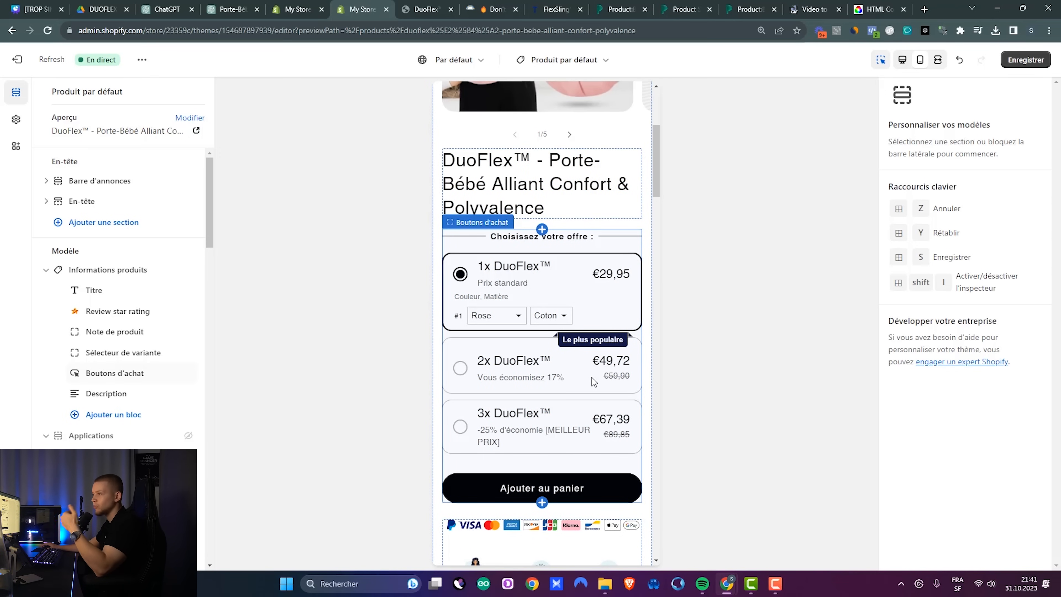
{"action": "scroll", "coordinate": [590, 309], "scroll_direction": "down", "scroll_amount": 1}
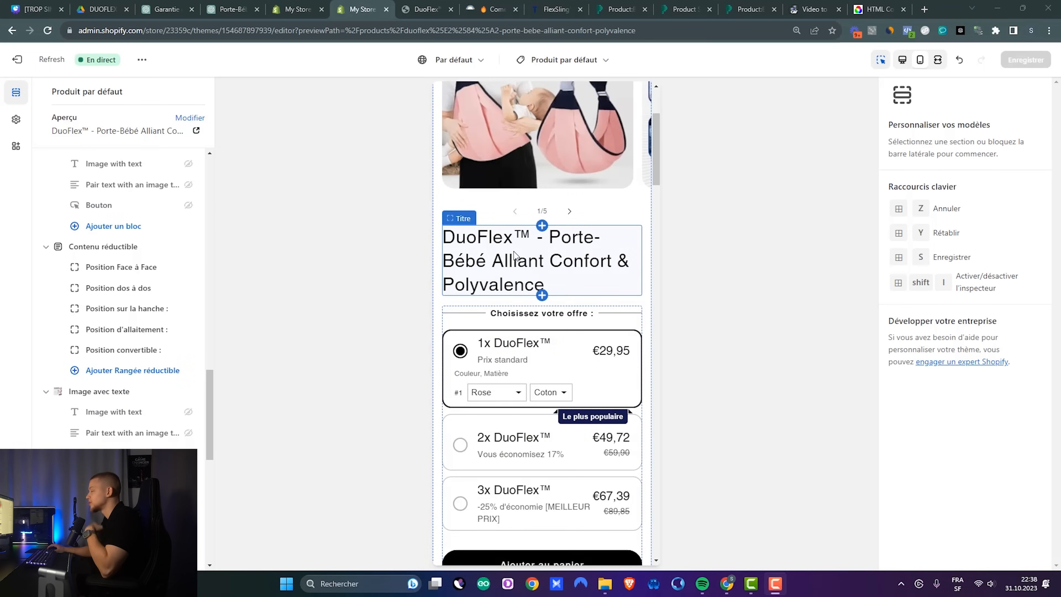
Step: Review the product page preview down to its footer, then leave the theme editor and open the Bundle Bear - Volume Discounts app
{"action": "scroll", "coordinate": [524, 255], "scroll_direction": "down", "scroll_amount": 6}
{"action": "left_click_drag", "start_coordinate": [656, 218], "coordinate": [671, 538]}
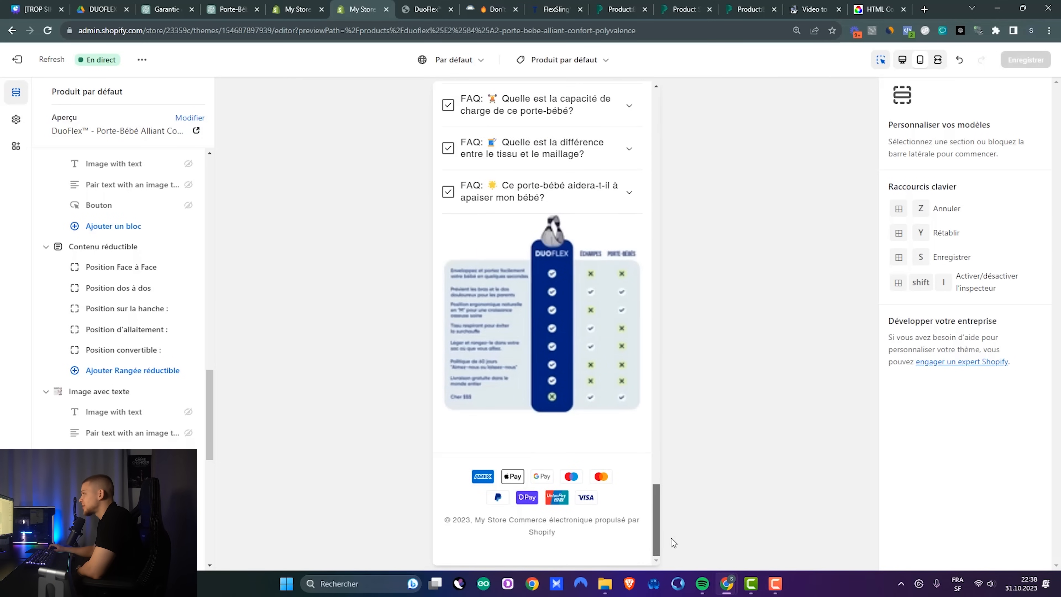
{"action": "left_click", "coordinate": [18, 59]}
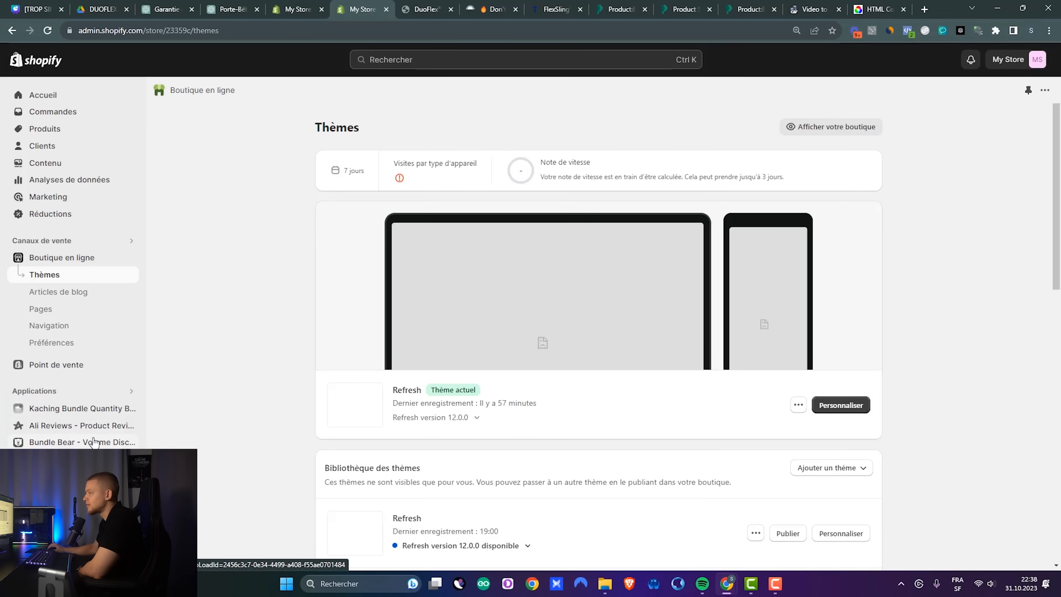
{"action": "left_click", "coordinate": [94, 442]}
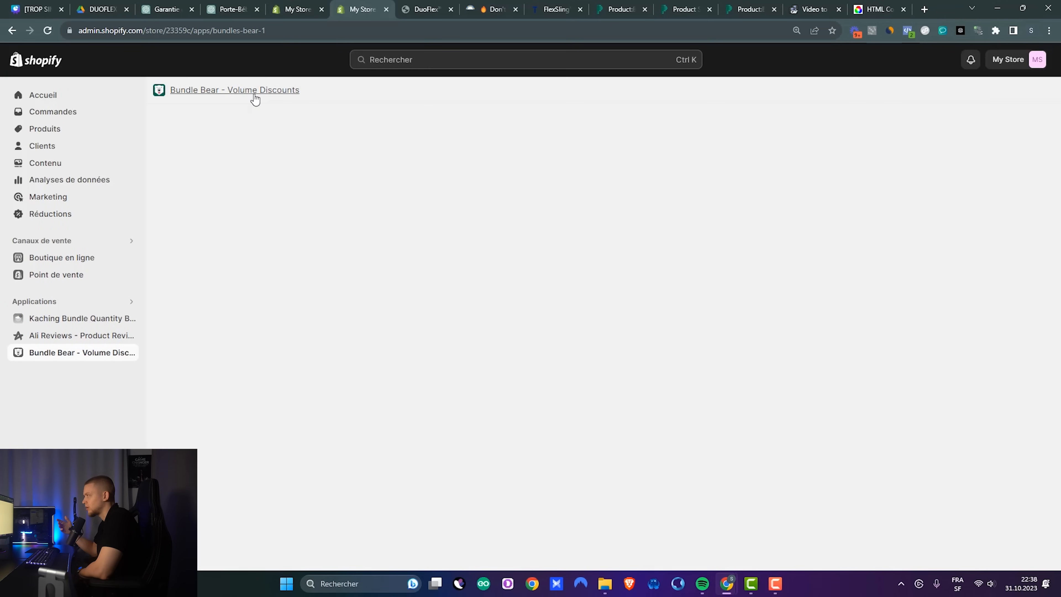
{"action": "left_click", "coordinate": [255, 90]}
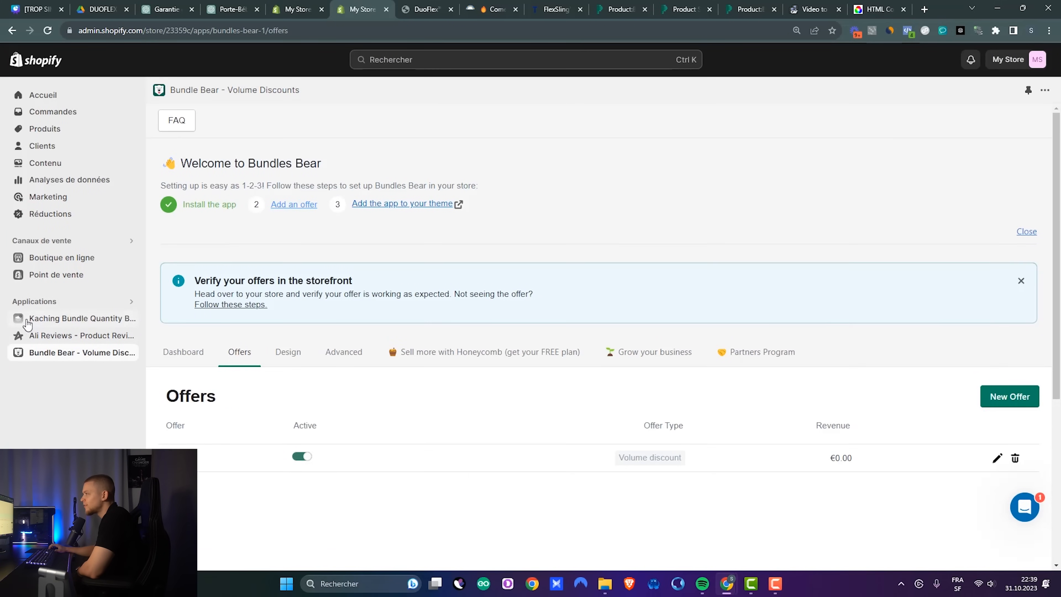
Step: Create a new Bundle Bear offer named "Offre DuoFlex"
{"action": "left_click", "coordinate": [1010, 397]}
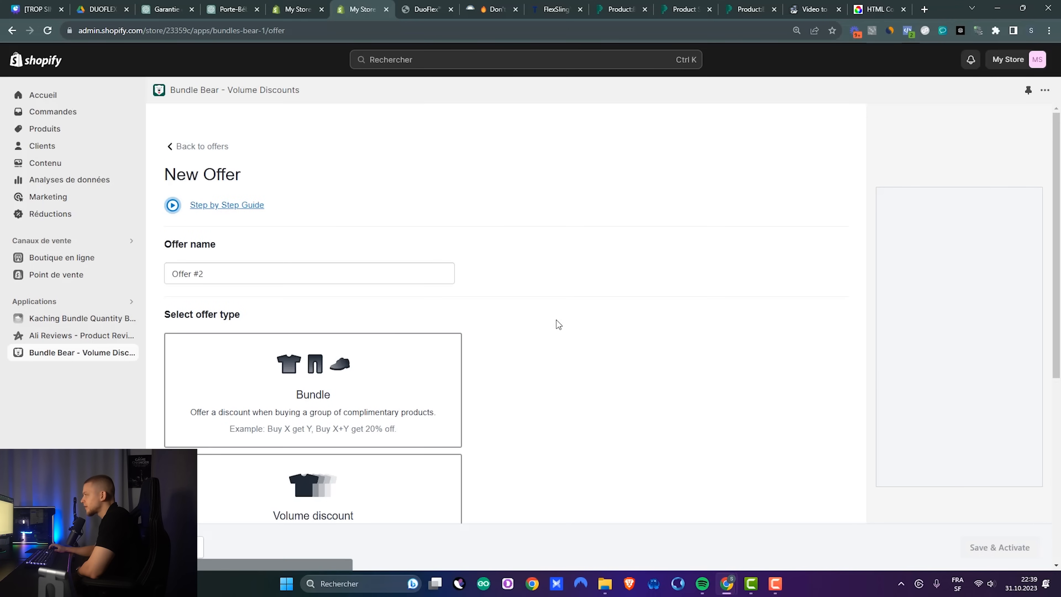
{"action": "scroll", "coordinate": [336, 275], "scroll_direction": "down", "scroll_amount": 4}
{"action": "scroll", "coordinate": [245, 184], "scroll_direction": "up", "scroll_amount": 3}
{"action": "left_click_drag", "start_coordinate": [237, 213], "coordinate": [95, 205]}
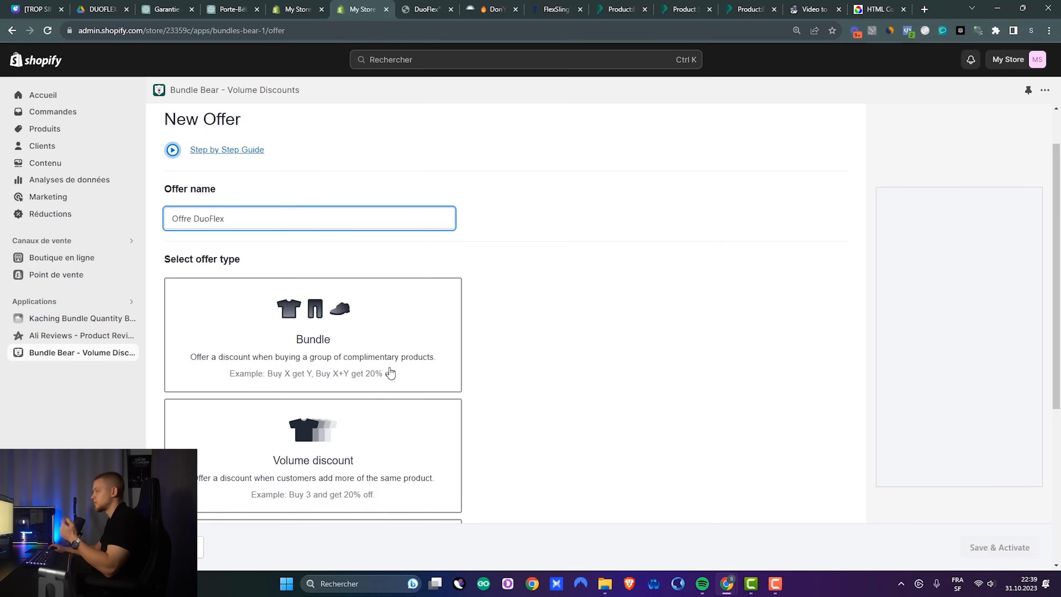
Step: Choose the Volume discount offer type and select the offer header text "Buy more and save"
{"action": "scroll", "coordinate": [377, 360], "scroll_direction": "down", "scroll_amount": 3}
{"action": "left_click", "coordinate": [346, 334]}
{"action": "scroll", "coordinate": [375, 312], "scroll_direction": "down", "scroll_amount": 6}
{"action": "scroll", "coordinate": [403, 278], "scroll_direction": "down", "scroll_amount": 1}
{"action": "triple_click", "coordinate": [308, 268]}
{"action": "key", "text": "ctrl+c"}
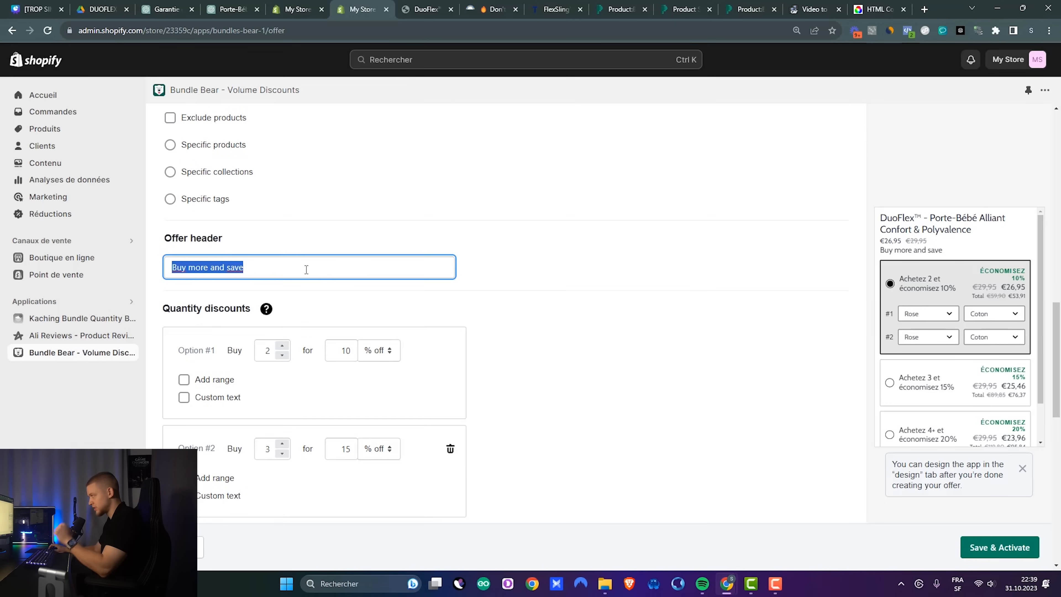
Step: Switch to the ChatGPT conversation and request the French version of "Buy more and save" with the prompt "en francais :"
{"action": "left_click", "coordinate": [239, 3]}
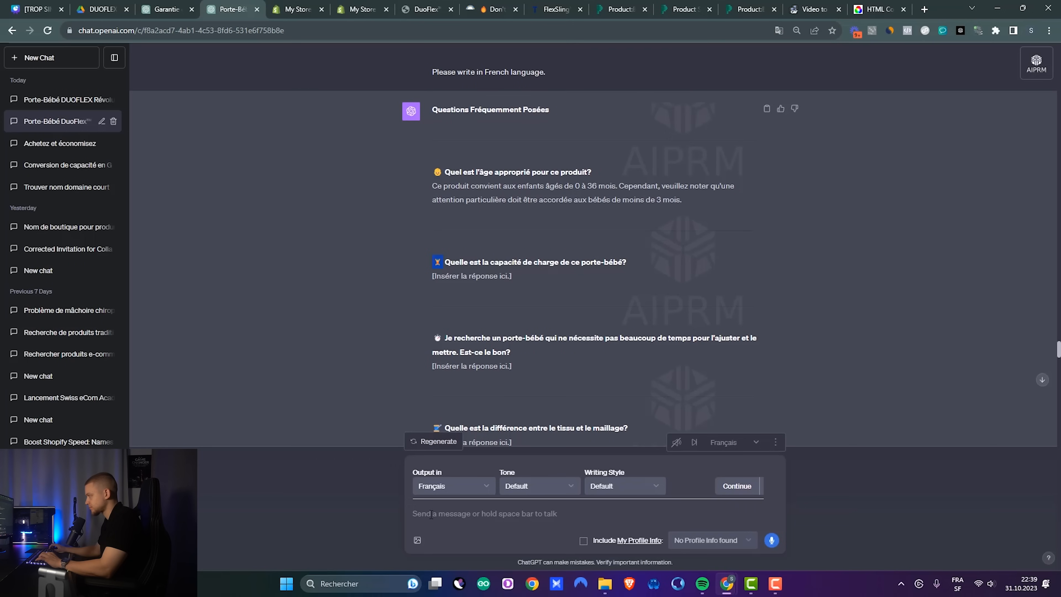
{"action": "type", "text": "en fr"}
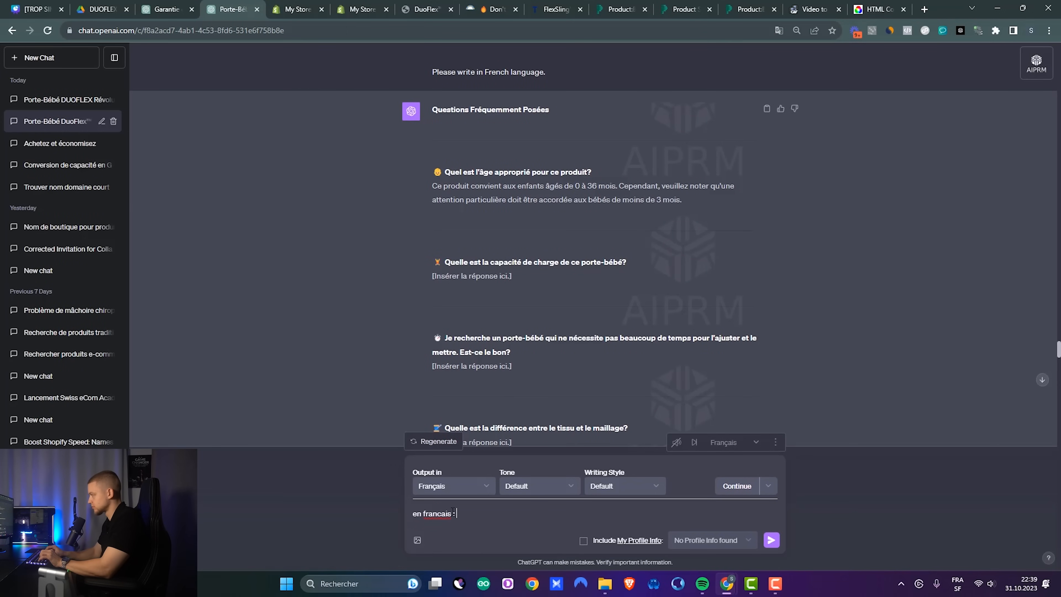
{"action": "type", "text": "ancais :"}
{"action": "key", "text": "shift+Return"}
{"action": "key", "text": "ctrl+v"}
{"action": "key", "text": "Return"}
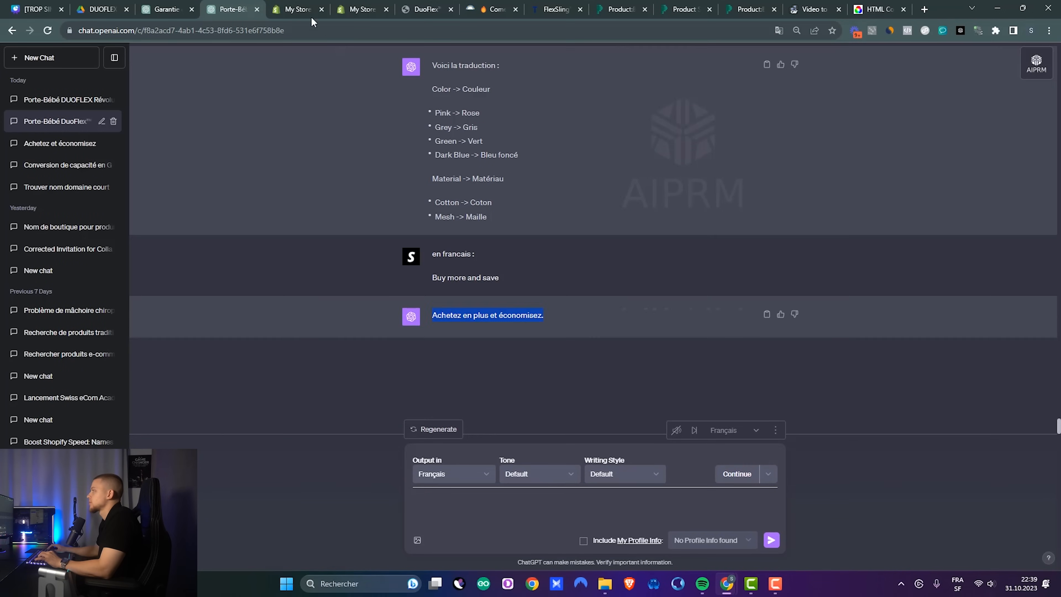
Step: Back in the Shopify Bundle Bear offer, replace the offer header with "Achetez en plus et économisez."
{"action": "key", "text": "ctrl+Tab"}
{"action": "key", "text": "ctrl+Tab"}
{"action": "type", "text": "Achetez en plus et économisez."}
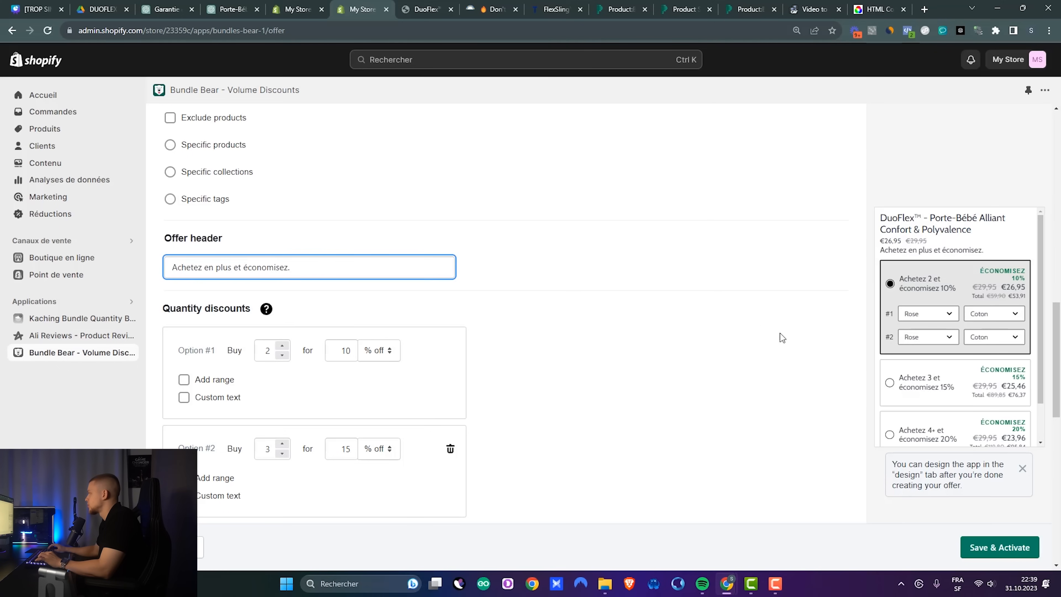
Step: Set quantity discount option #1 to buy 1 for 0% off
{"action": "scroll", "coordinate": [267, 280], "scroll_direction": "down", "scroll_amount": 4}
{"action": "scroll", "coordinate": [232, 257], "scroll_direction": "up", "scroll_amount": 1}
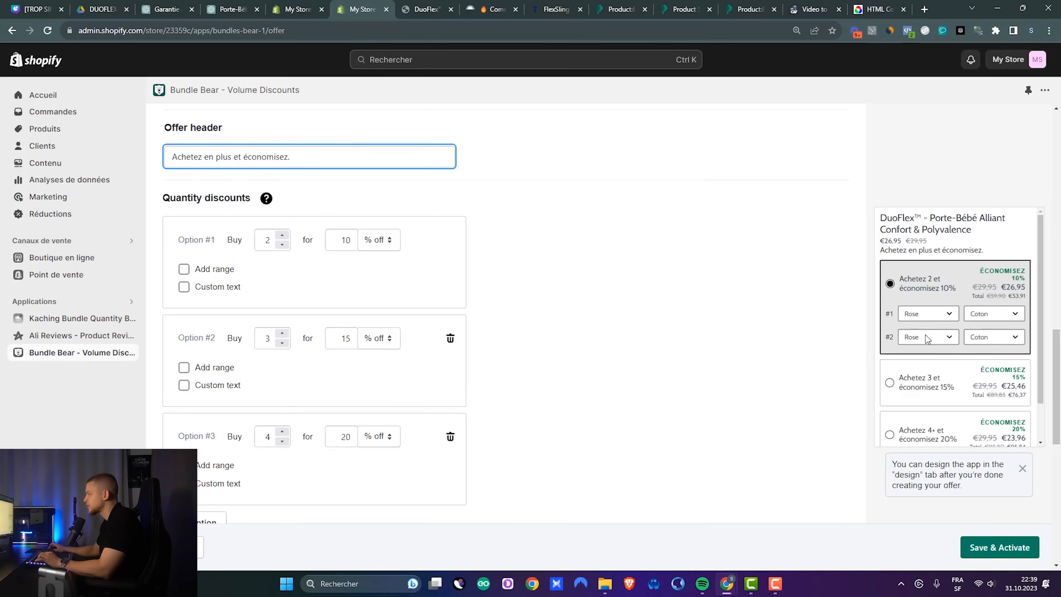
{"action": "scroll", "coordinate": [925, 339], "scroll_direction": "up", "scroll_amount": 1}
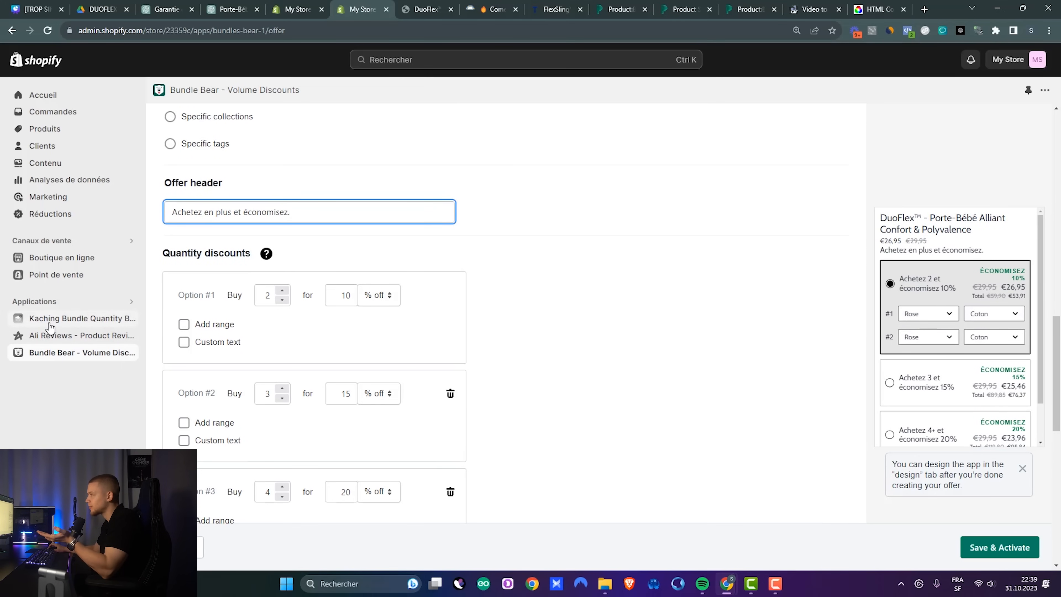
{"action": "left_click", "coordinate": [282, 301]}
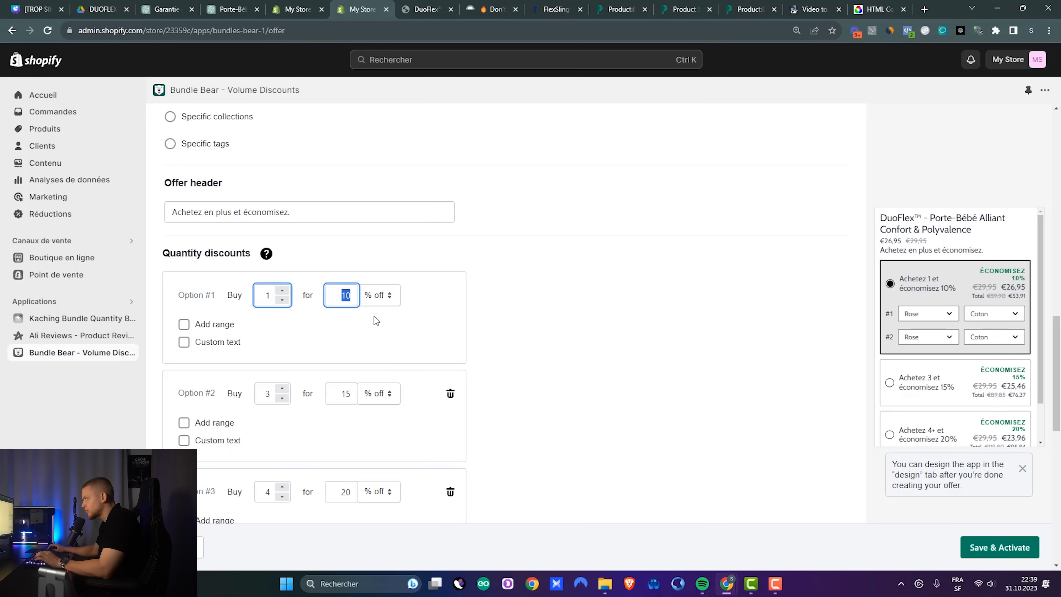
{"action": "type", "text": "0"}
{"action": "left_click", "coordinate": [443, 341]}
{"action": "scroll", "coordinate": [435, 333], "scroll_direction": "down", "scroll_amount": 1}
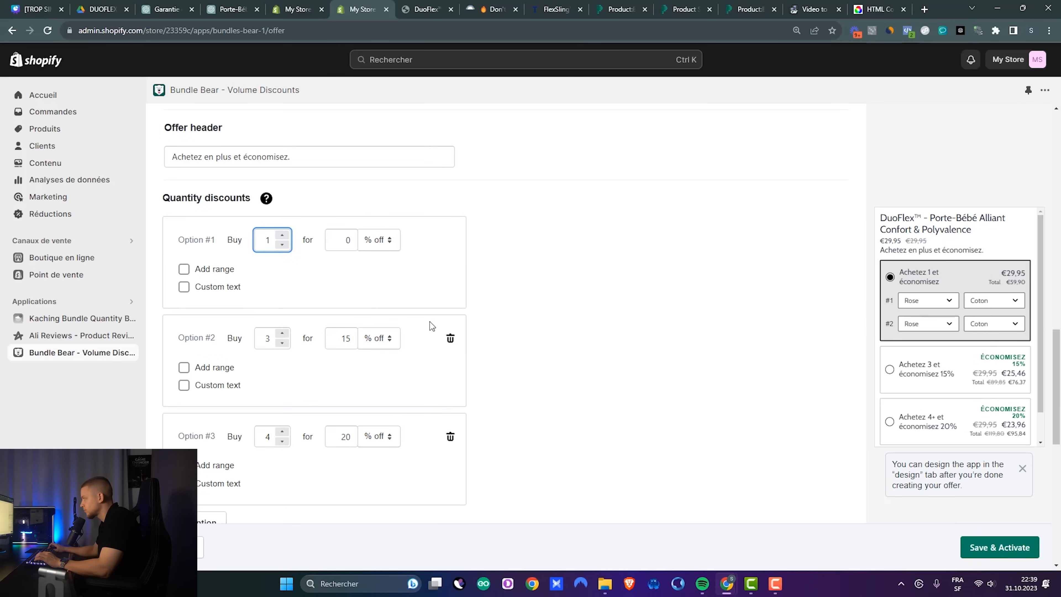
Step: Set quantity discount option #2 to buy 2 for 17% off
{"action": "scroll", "coordinate": [327, 295], "scroll_direction": "down", "scroll_amount": 1}
{"action": "left_click", "coordinate": [264, 287]}
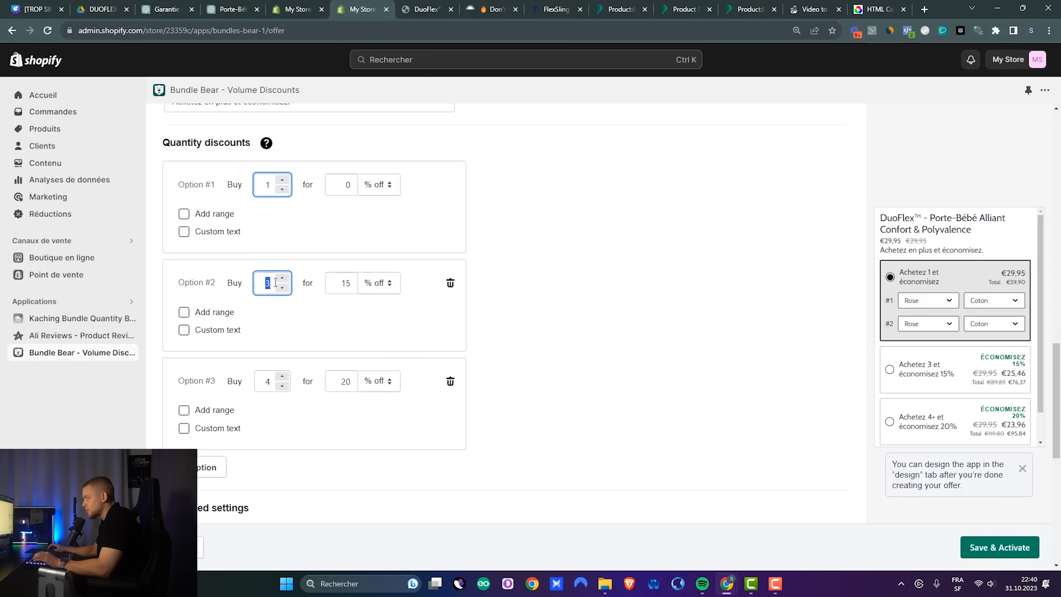
{"action": "left_click_drag", "start_coordinate": [331, 288], "coordinate": [337, 330]}
{"action": "type", "text": "17"}
{"action": "left_click", "coordinate": [336, 283]}
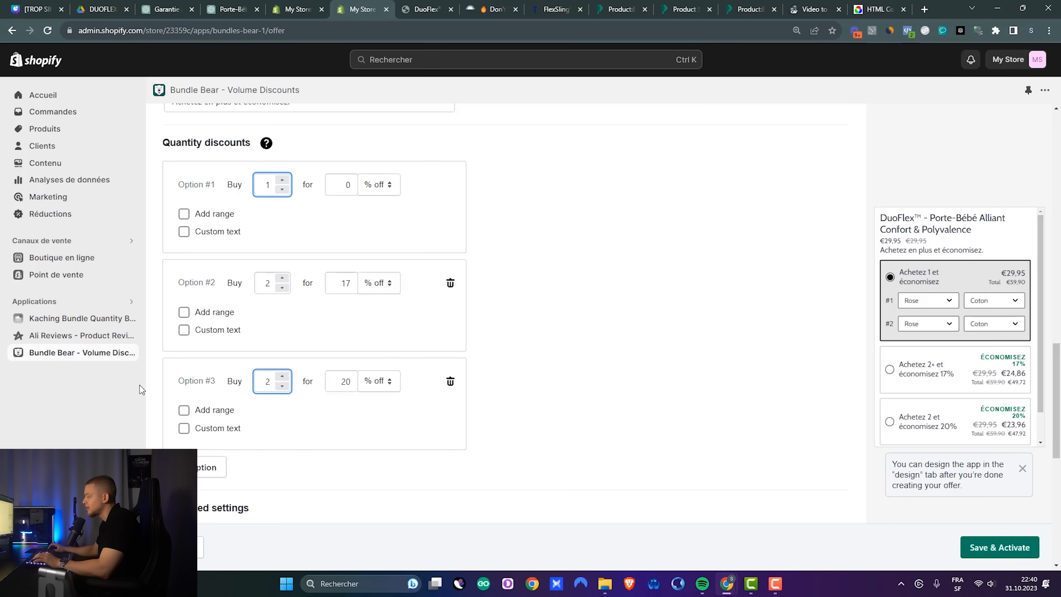
Step: Set quantity discount option #3 to buy 3 for 25% off, and save and activate the offer
{"action": "left_click", "coordinate": [349, 383]}
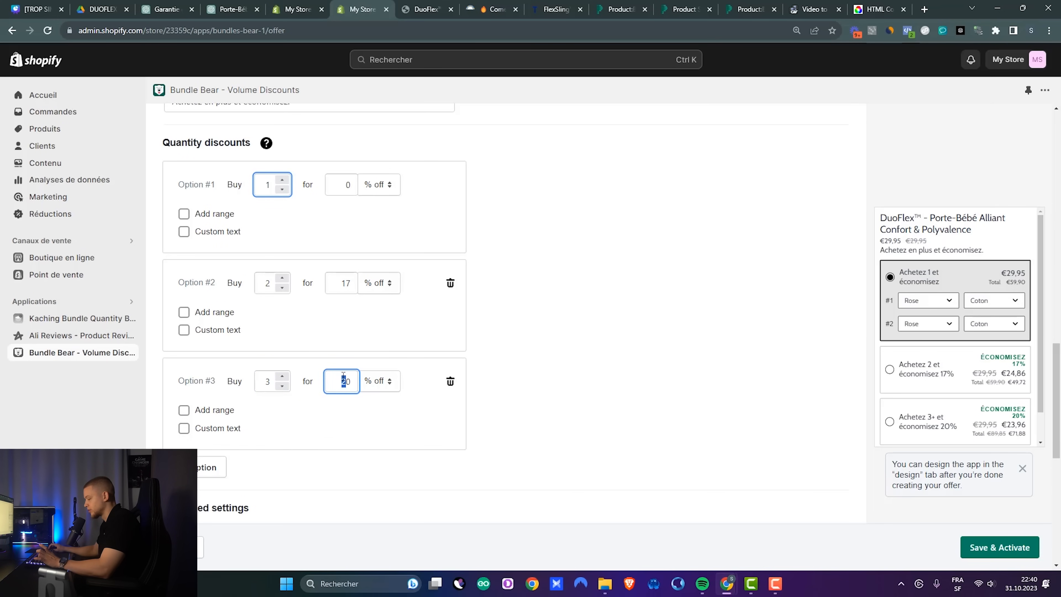
{"action": "key", "text": "BackSpace"}
{"action": "scroll", "coordinate": [207, 287], "scroll_direction": "down", "scroll_amount": 10}
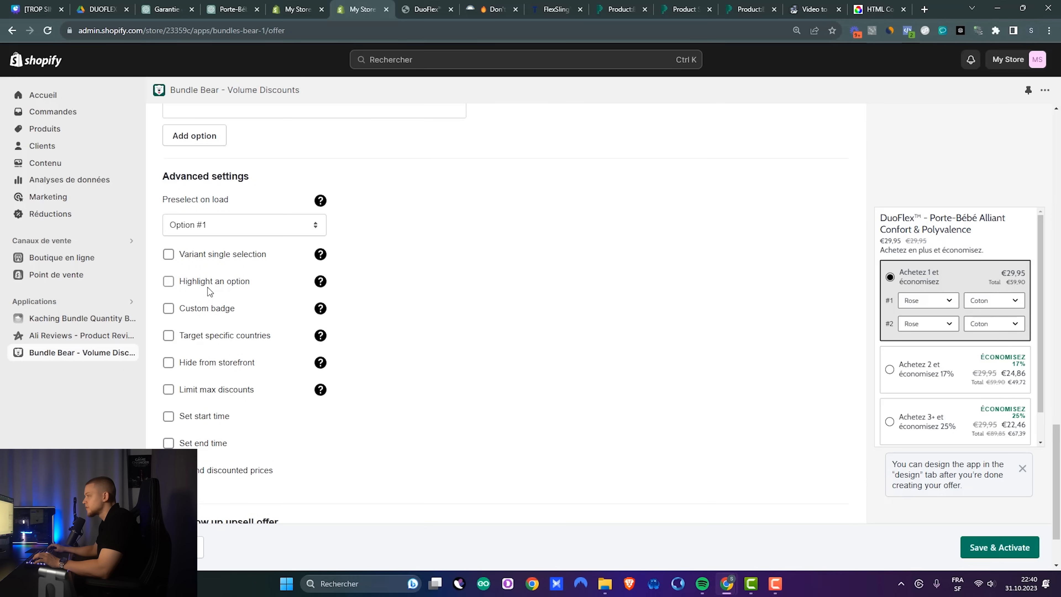
{"action": "scroll", "coordinate": [273, 424], "scroll_direction": "up", "scroll_amount": 5}
{"action": "scroll", "coordinate": [497, 422], "scroll_direction": "up", "scroll_amount": 15}
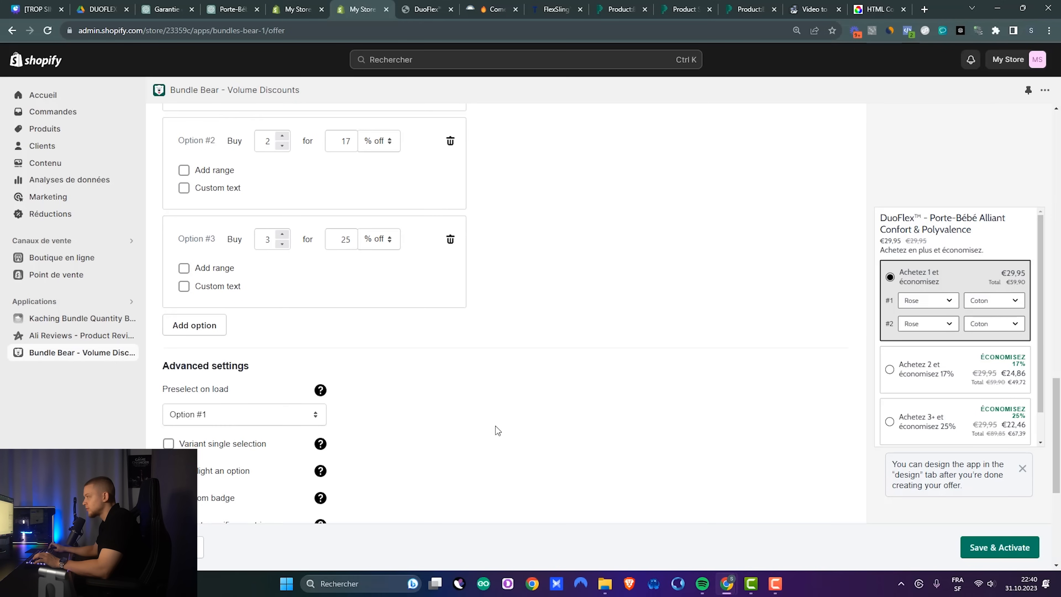
{"action": "left_click", "coordinate": [1008, 556]}
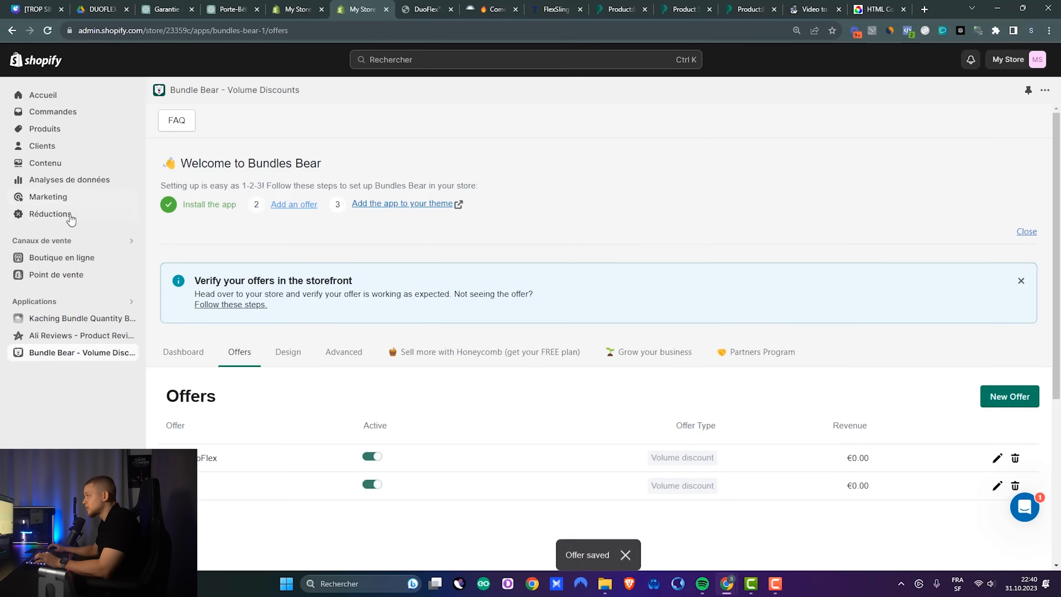
Step: Open the current Refresh theme for customization and load its default product template, Produit par défaut
{"action": "left_click", "coordinate": [52, 263]}
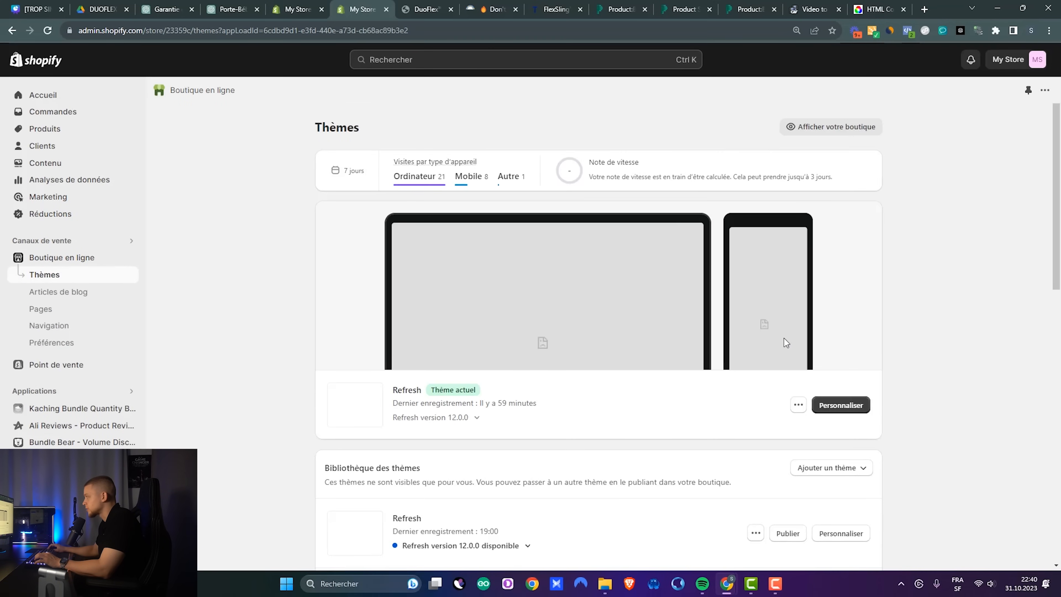
{"action": "left_click", "coordinate": [853, 404]}
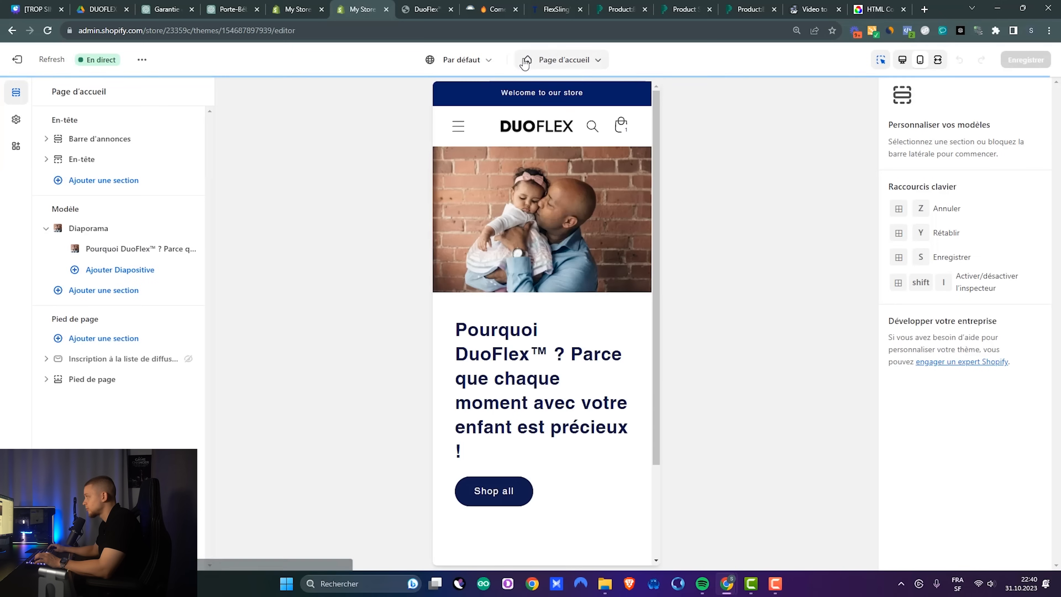
{"action": "left_click", "coordinate": [550, 63]}
{"action": "left_click", "coordinate": [503, 146]}
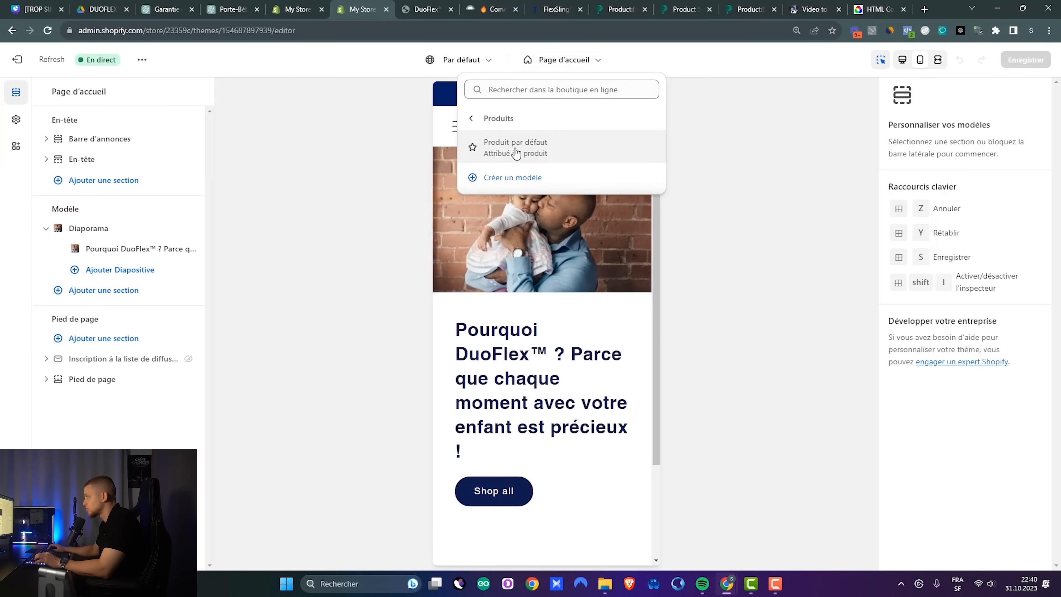
{"action": "left_click", "coordinate": [515, 150]}
Step: Add the Bundle Bear Offer app section below the comparison image on the product template and save the theme
{"action": "left_click_drag", "start_coordinate": [656, 150], "coordinate": [674, 552]}
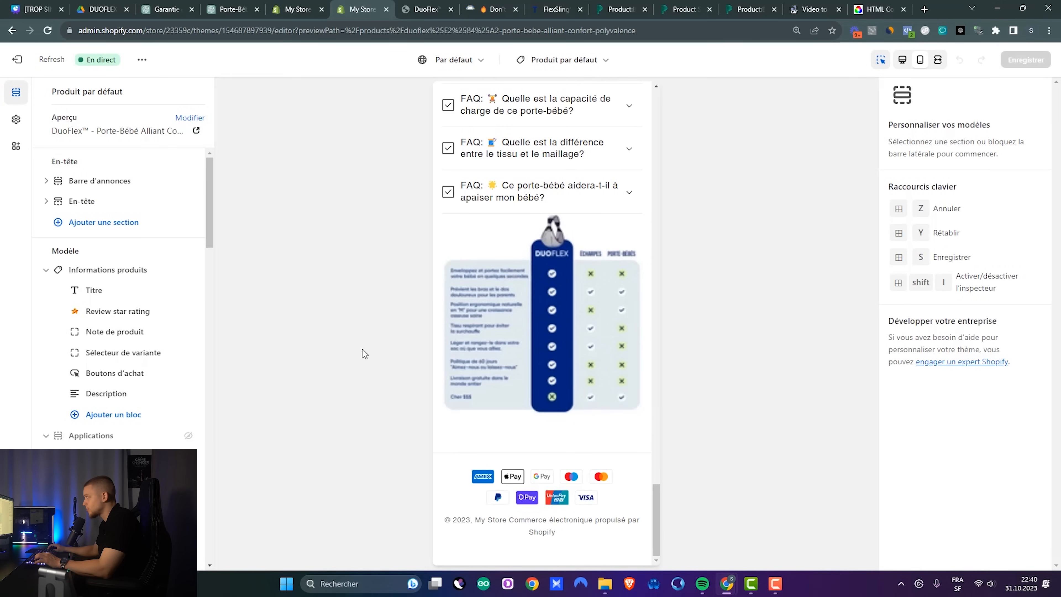
{"action": "scroll", "coordinate": [130, 372], "scroll_direction": "down", "scroll_amount": 10}
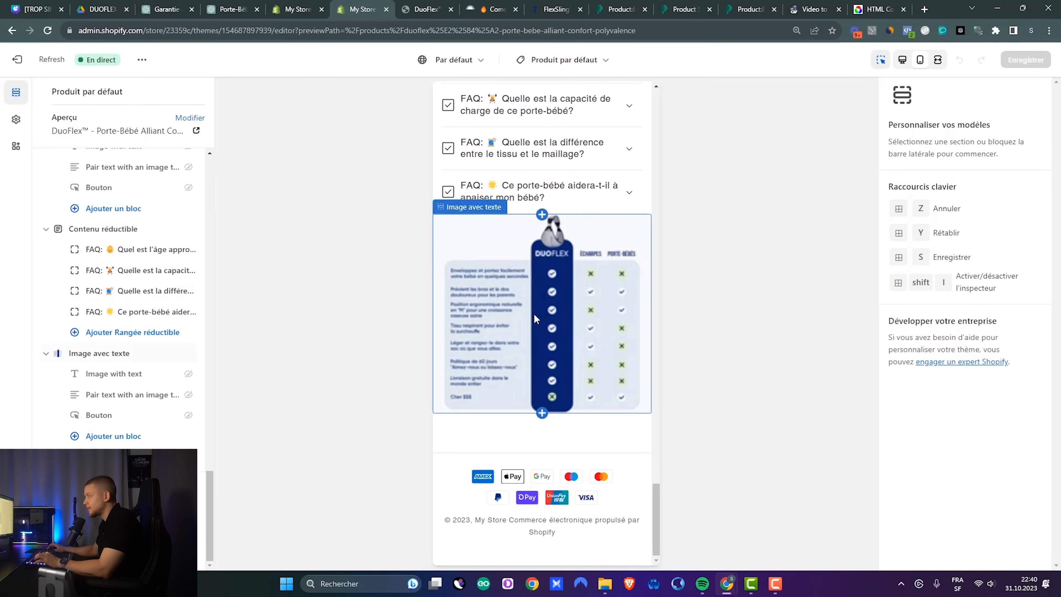
{"action": "scroll", "coordinate": [586, 410], "scroll_direction": "up", "scroll_amount": 10}
{"action": "left_click_drag", "start_coordinate": [657, 433], "coordinate": [657, 507]}
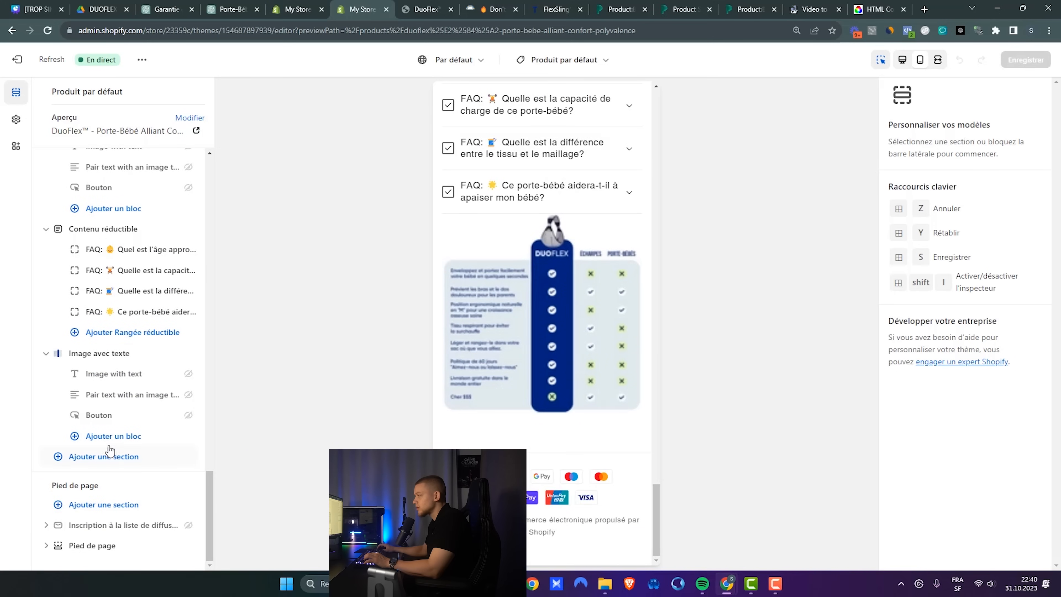
{"action": "left_click", "coordinate": [78, 458]}
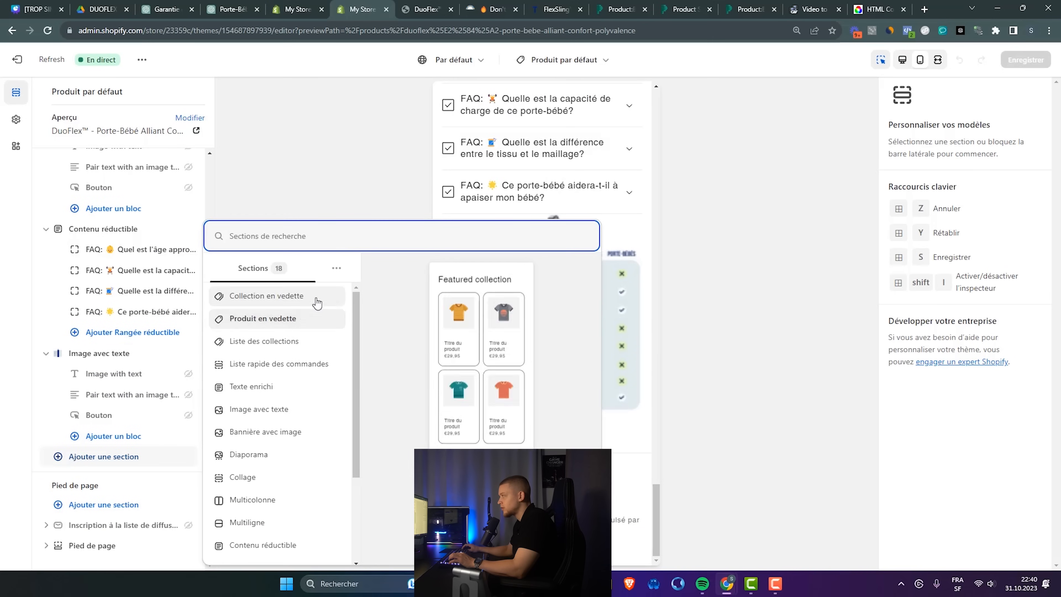
{"action": "left_click", "coordinate": [335, 277]}
{"action": "left_click", "coordinate": [325, 305]}
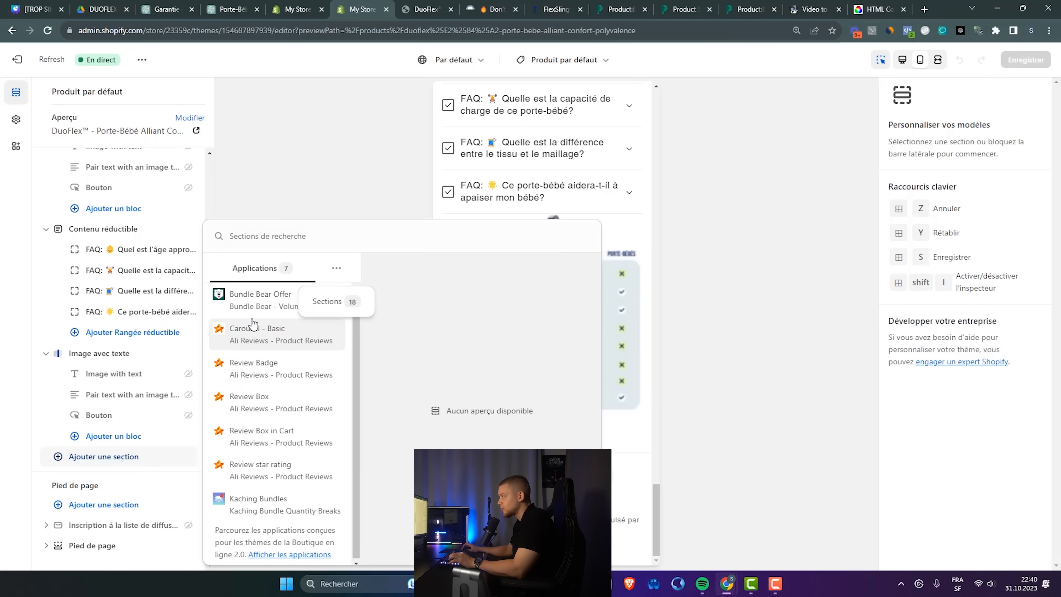
{"action": "left_click", "coordinate": [266, 300]}
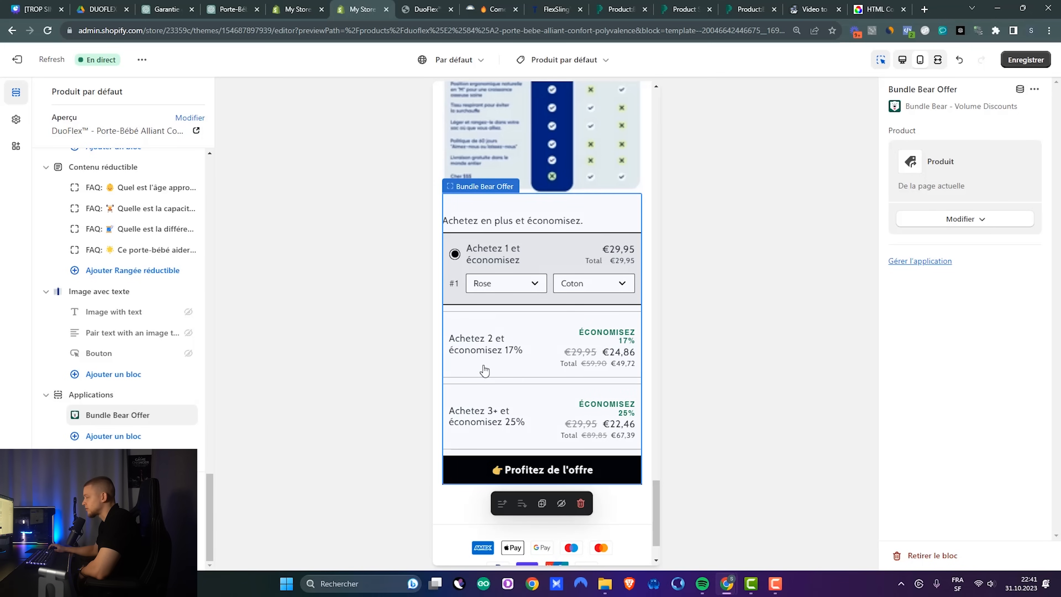
{"action": "left_click_drag", "start_coordinate": [657, 516], "coordinate": [672, 570]}
{"action": "left_click", "coordinate": [1026, 60]}
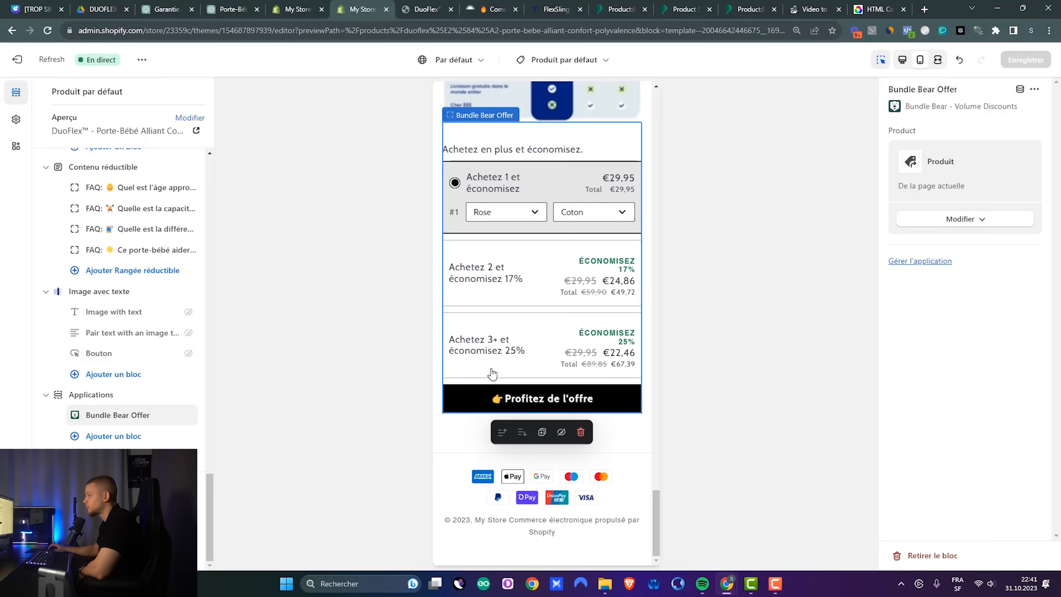
Step: Add an Image avec texte section below the Bundle Bear offer on the product template
{"action": "left_click", "coordinate": [98, 457]}
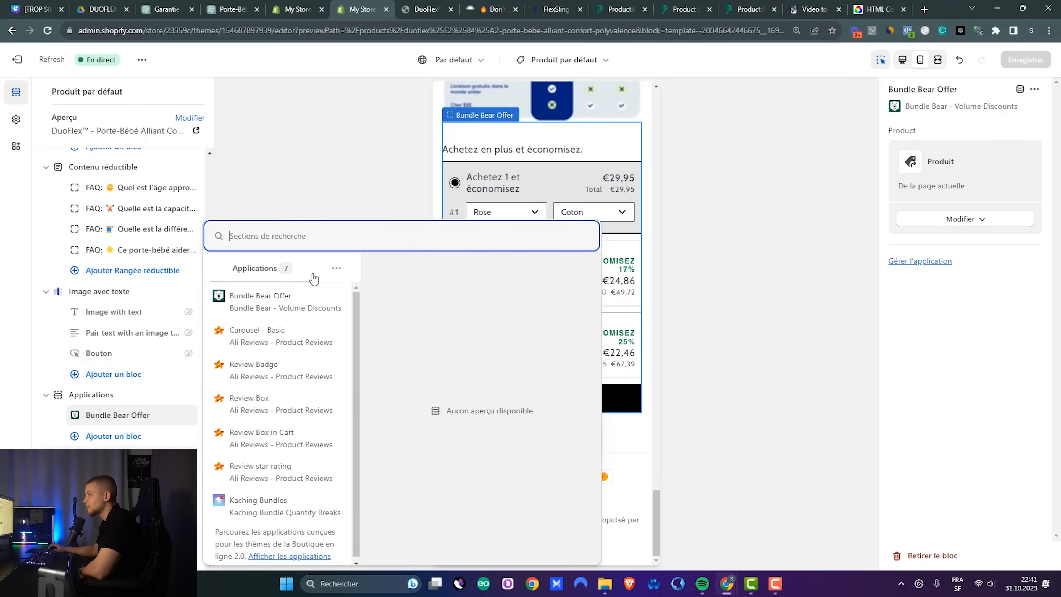
{"action": "left_click", "coordinate": [328, 277]}
{"action": "left_click", "coordinate": [311, 298]}
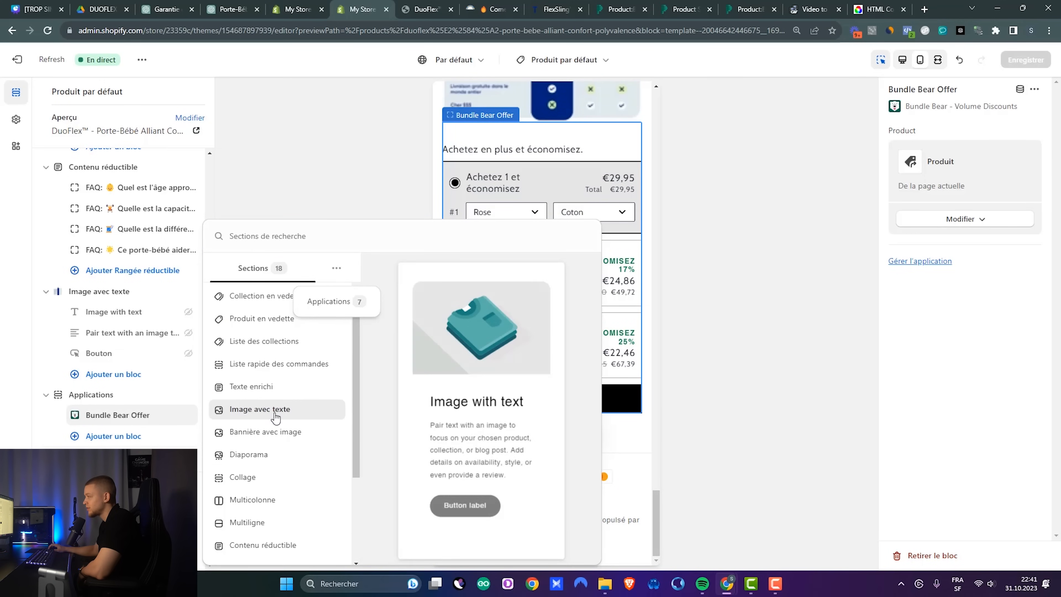
{"action": "left_click", "coordinate": [275, 412]}
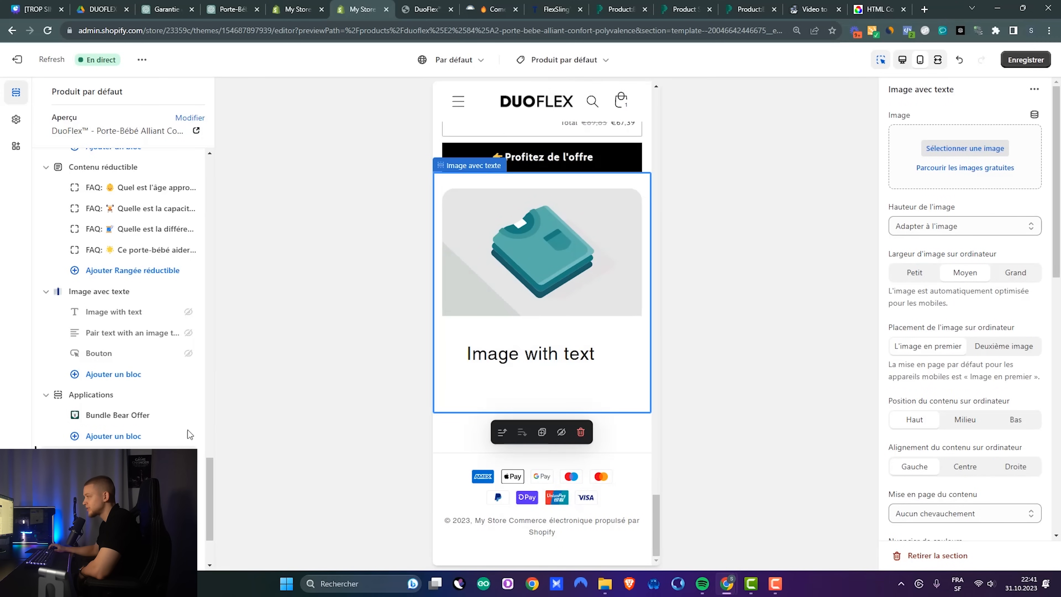
Step: Assign the customer testimonial image 7 (PNG) to the new image-with-text section and save the theme
{"action": "left_click", "coordinate": [964, 148]}
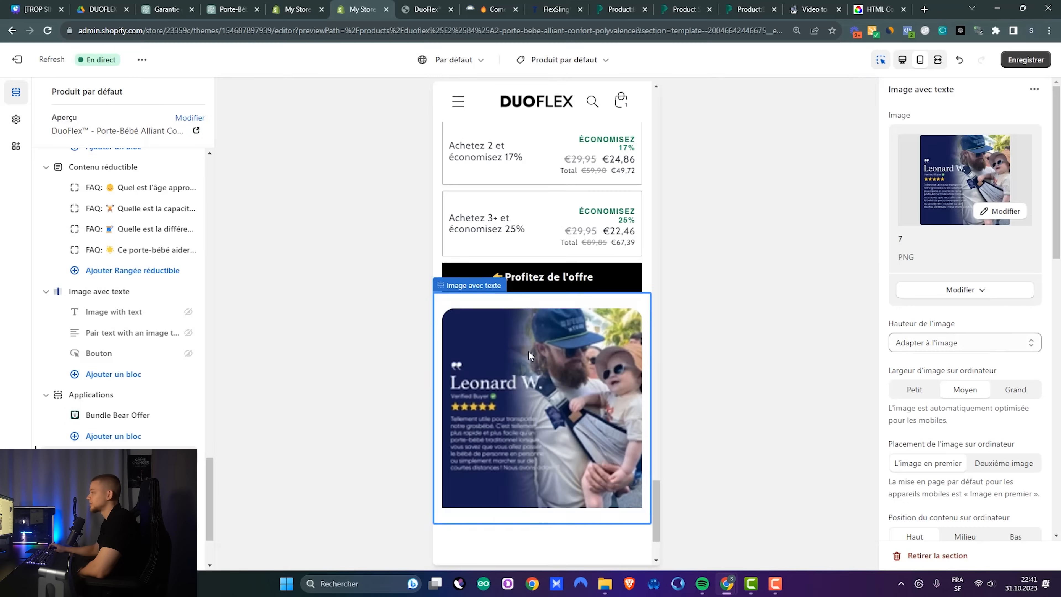
{"action": "scroll", "coordinate": [527, 353], "scroll_direction": "down", "scroll_amount": 2}
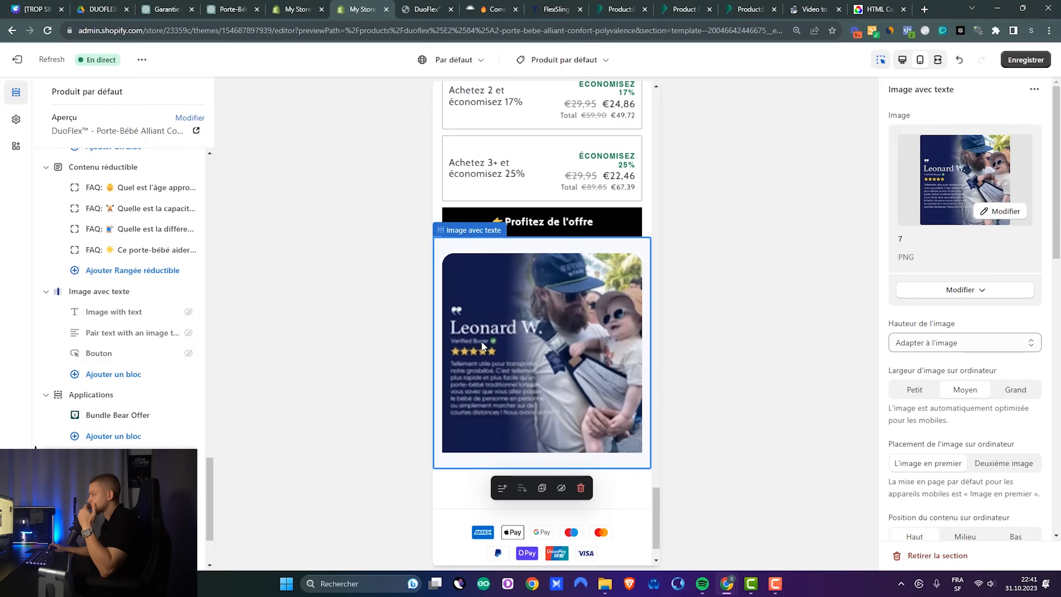
{"action": "scroll", "coordinate": [494, 332], "scroll_direction": "down", "scroll_amount": 1}
{"action": "key", "text": "ctrl+s"}
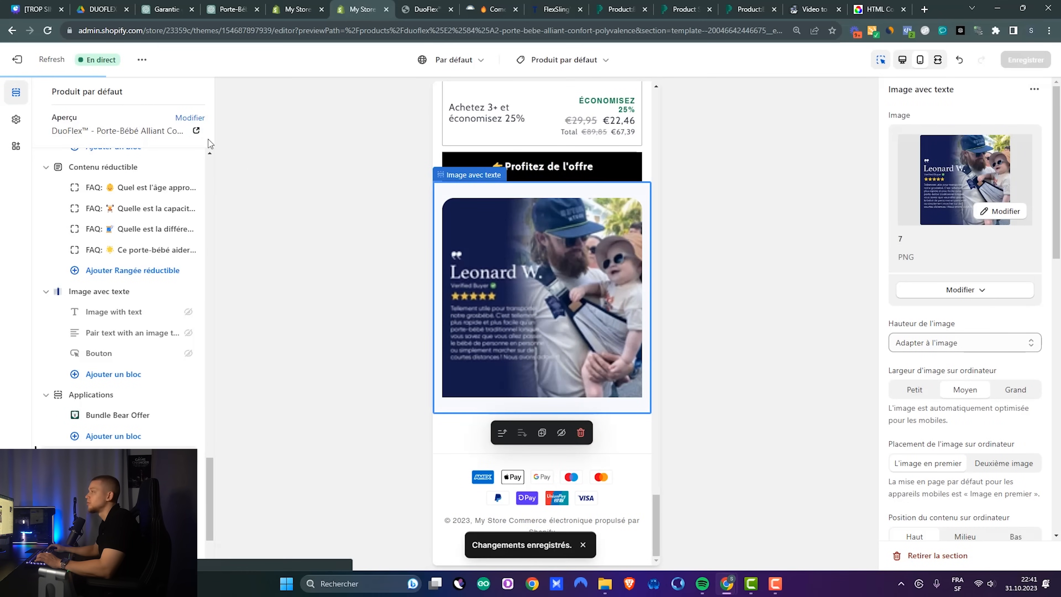
Step: Leave the theme editor and open the Ali Reviews AliExpress import for the DuoFlex™ - Porte-Bébé Alliant Confort & Polyvalence product
{"action": "left_click", "coordinate": [16, 61]}
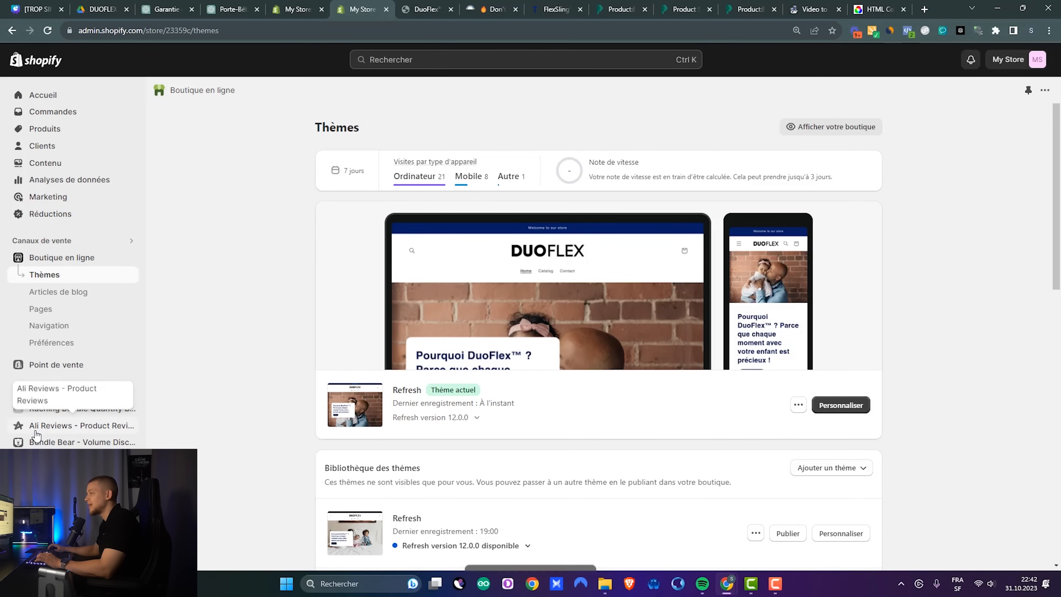
{"action": "left_click", "coordinate": [80, 426]}
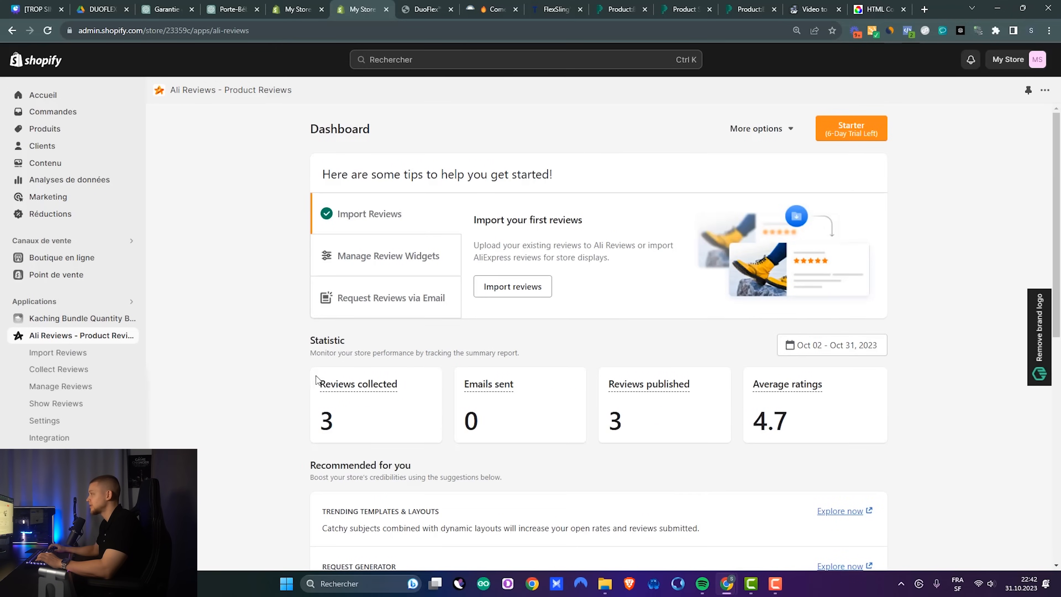
{"action": "left_click", "coordinate": [484, 286]}
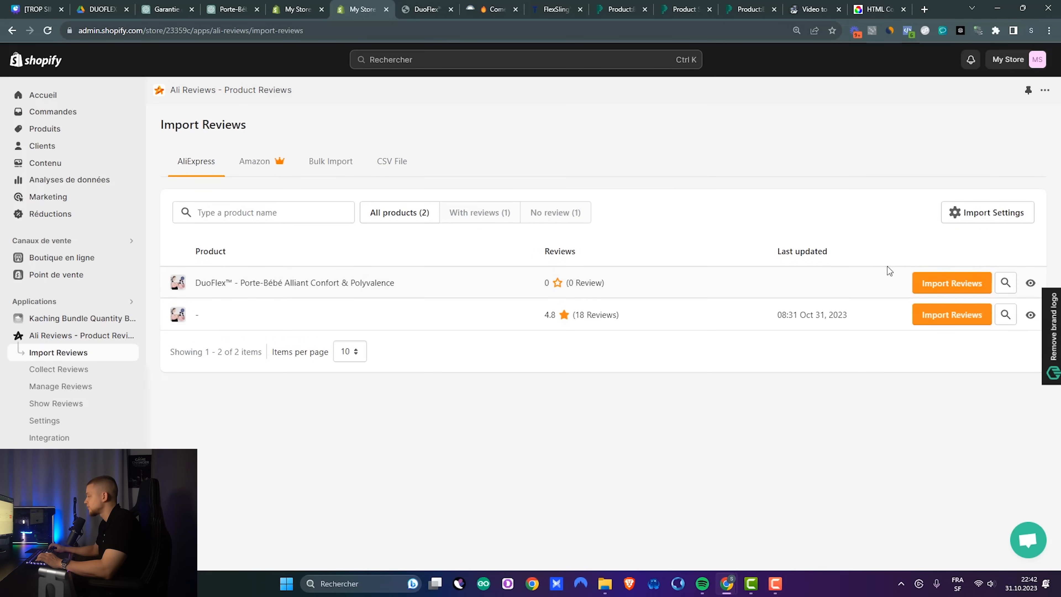
{"action": "left_click", "coordinate": [926, 285]}
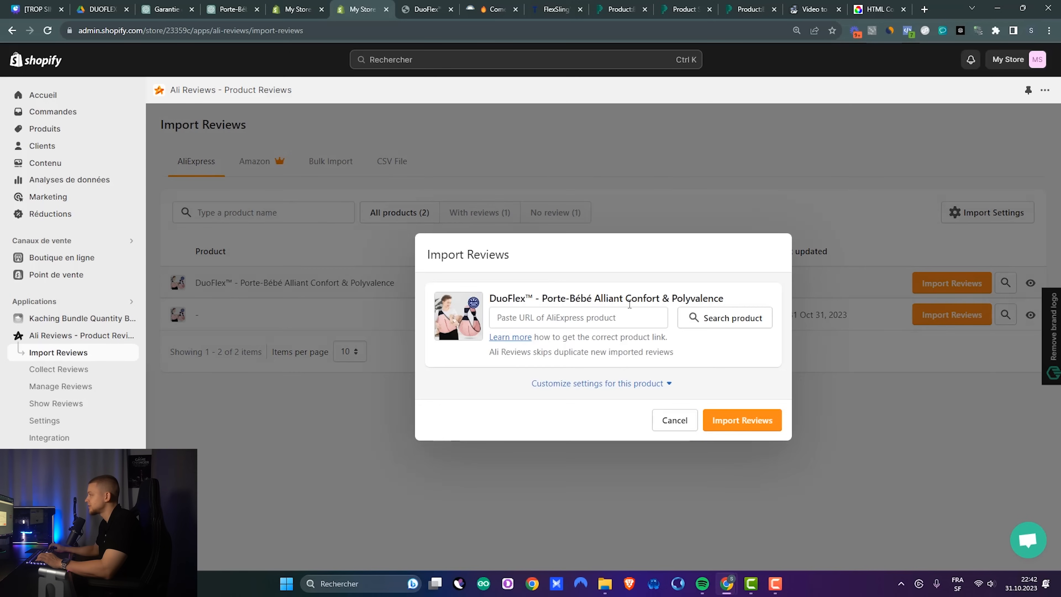
Step: Search by image for the baby sling's AliExpress listing, enter its URL as the review source, and import the reviews
{"action": "left_click", "coordinate": [626, 315]}
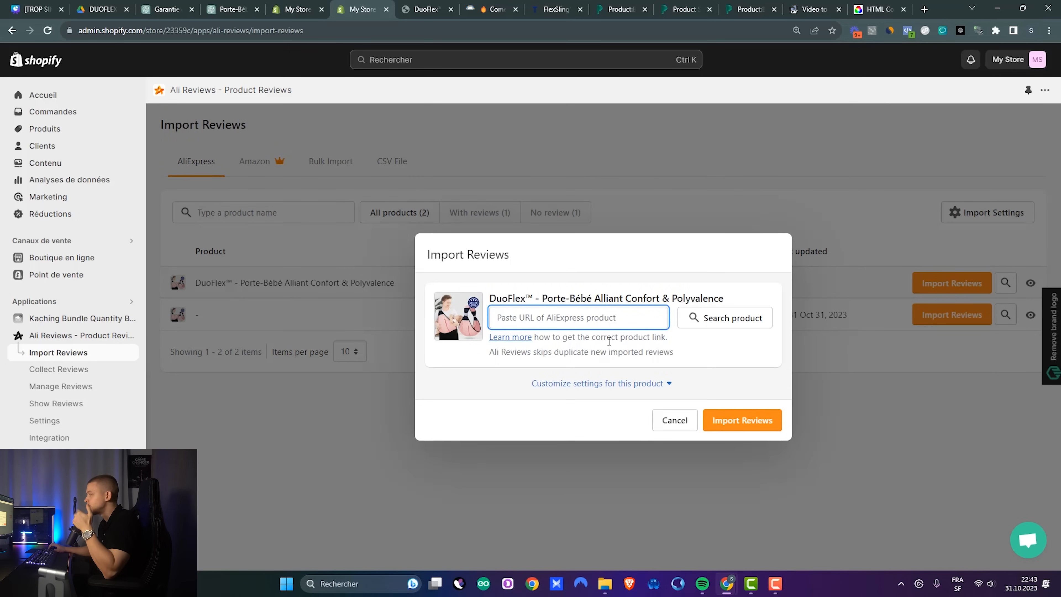
{"action": "left_click", "coordinate": [704, 321]}
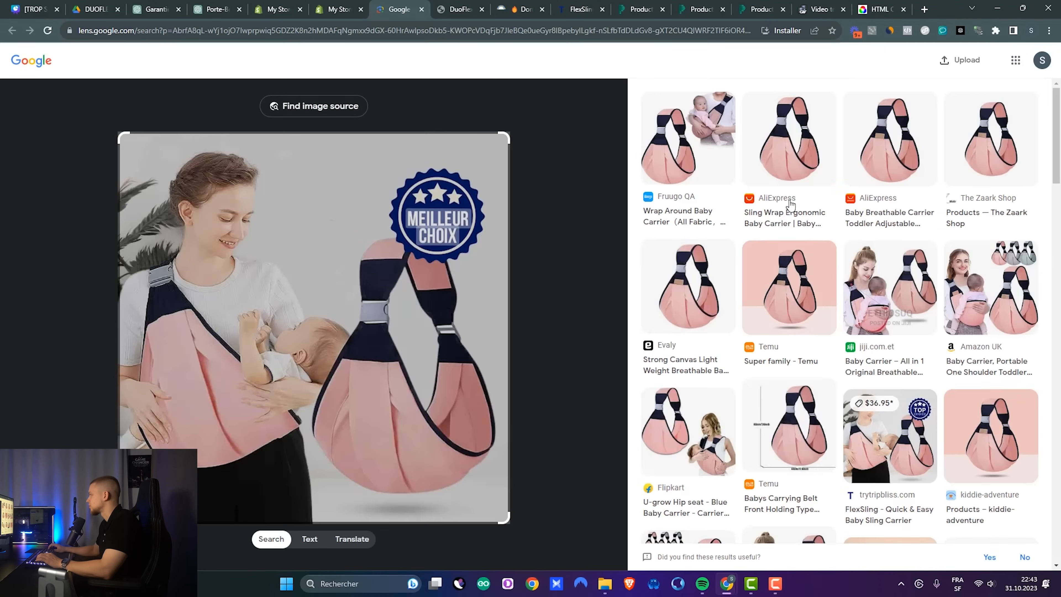
{"action": "left_click", "coordinate": [787, 224]}
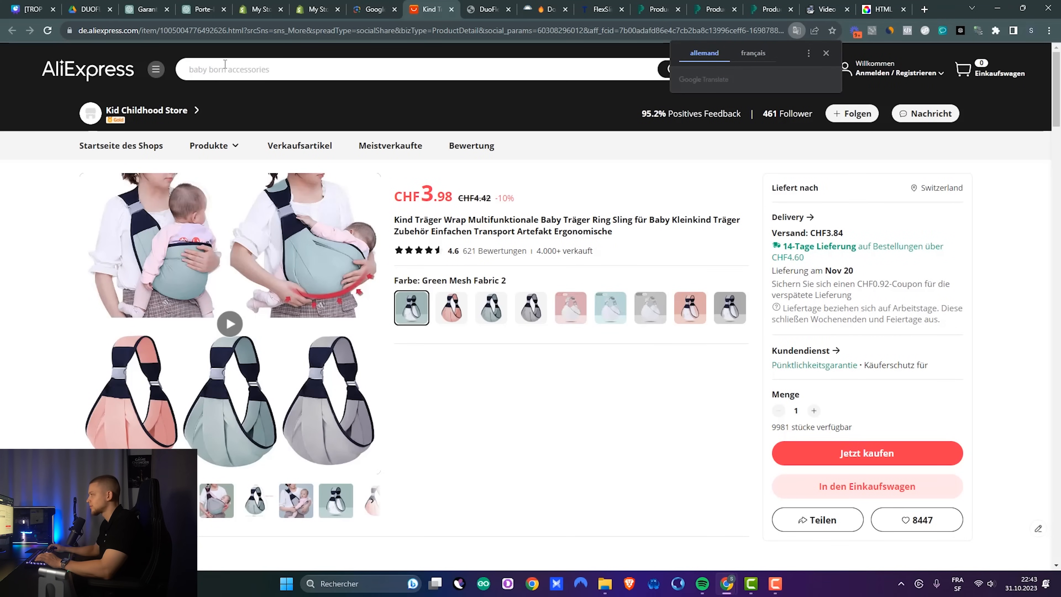
{"action": "left_click", "coordinate": [239, 28]}
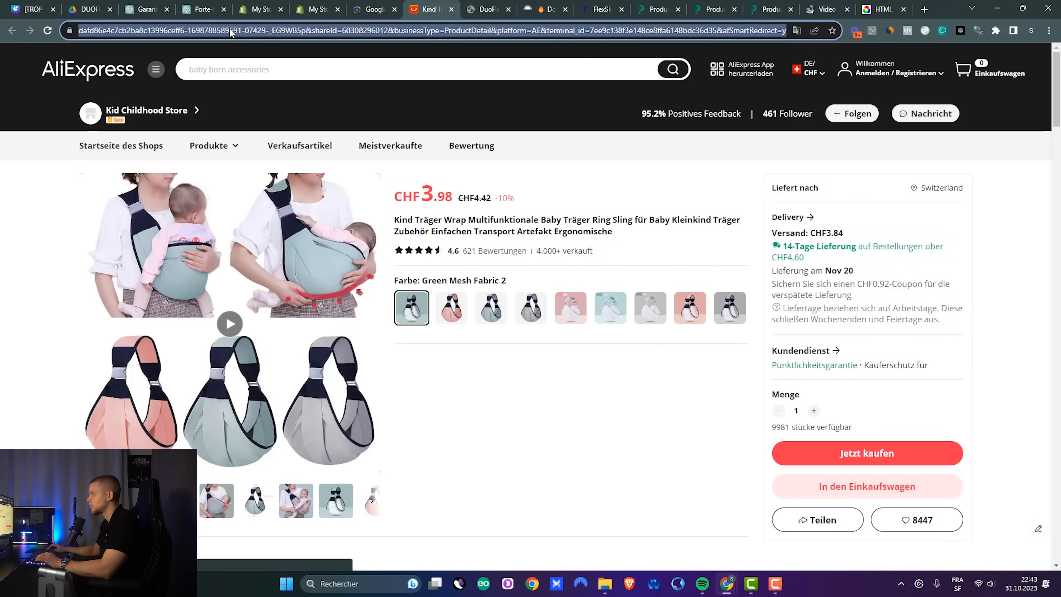
{"action": "left_click", "coordinate": [315, 9]}
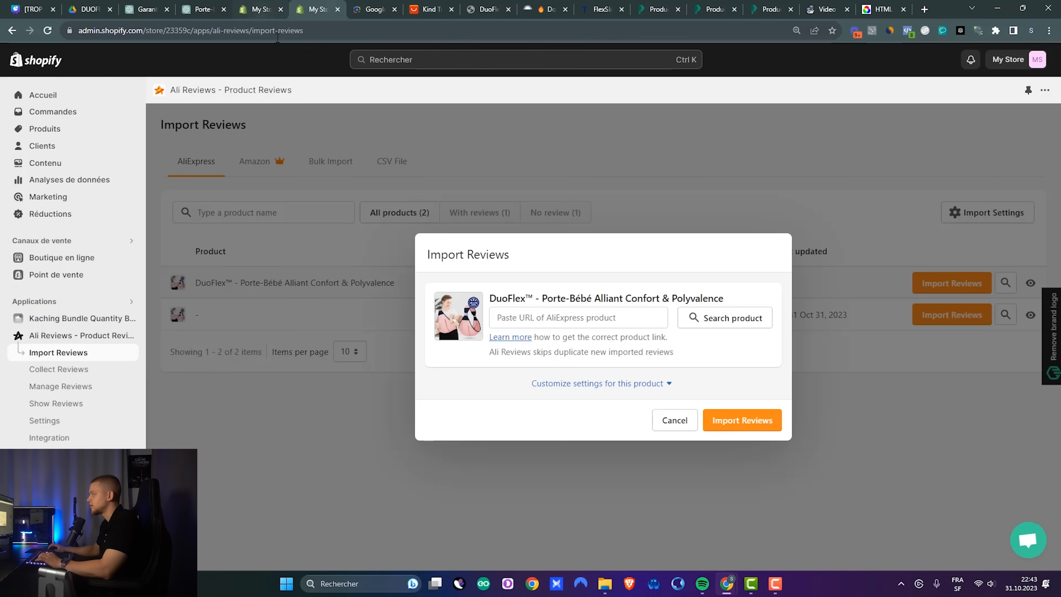
{"action": "left_click", "coordinate": [526, 322]}
{"action": "key", "text": "ctrl+v"}
{"action": "left_click", "coordinate": [741, 421]}
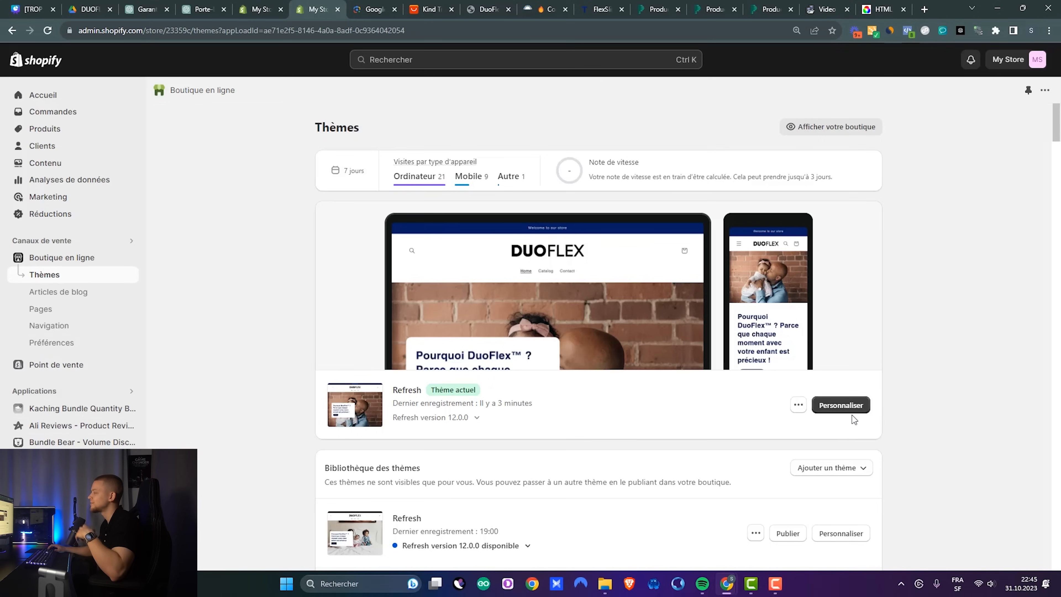
Step: Open the current Refresh theme for customization and load the Produit par défaut product template
{"action": "left_click", "coordinate": [848, 406]}
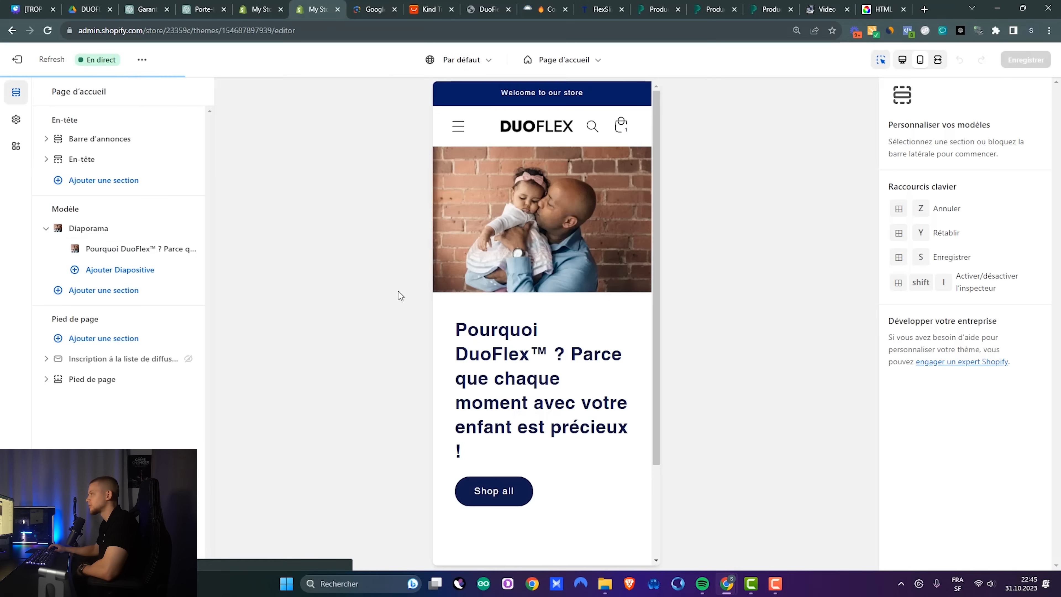
{"action": "left_click", "coordinate": [564, 61]}
{"action": "left_click", "coordinate": [517, 155]}
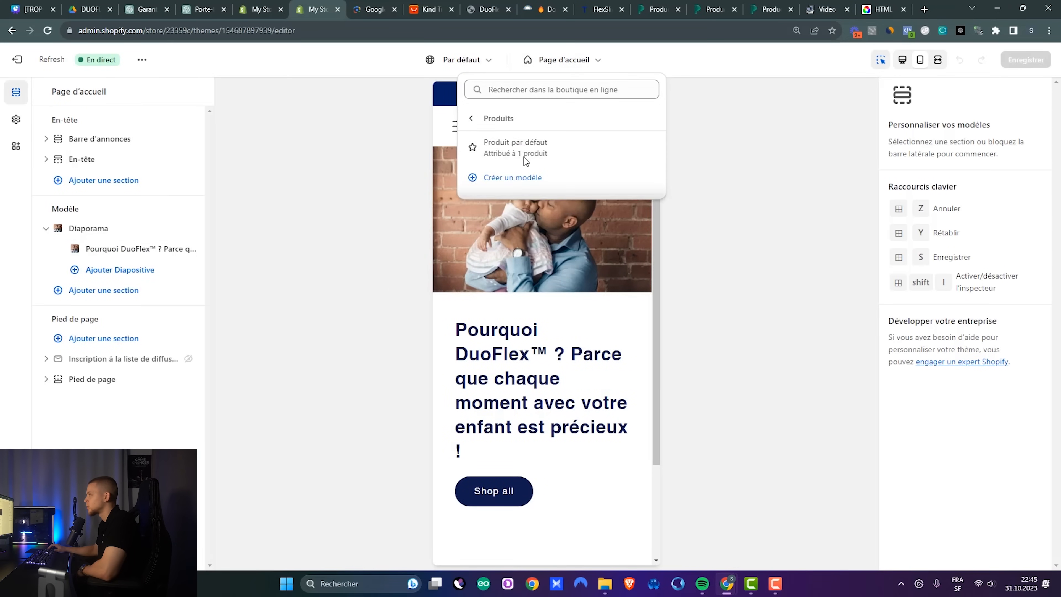
{"action": "left_click", "coordinate": [524, 153]}
Step: Show the Applications section containing the Review Box and move it below the testimonial image section on the product template
{"action": "scroll", "coordinate": [122, 364], "scroll_direction": "up", "scroll_amount": 4}
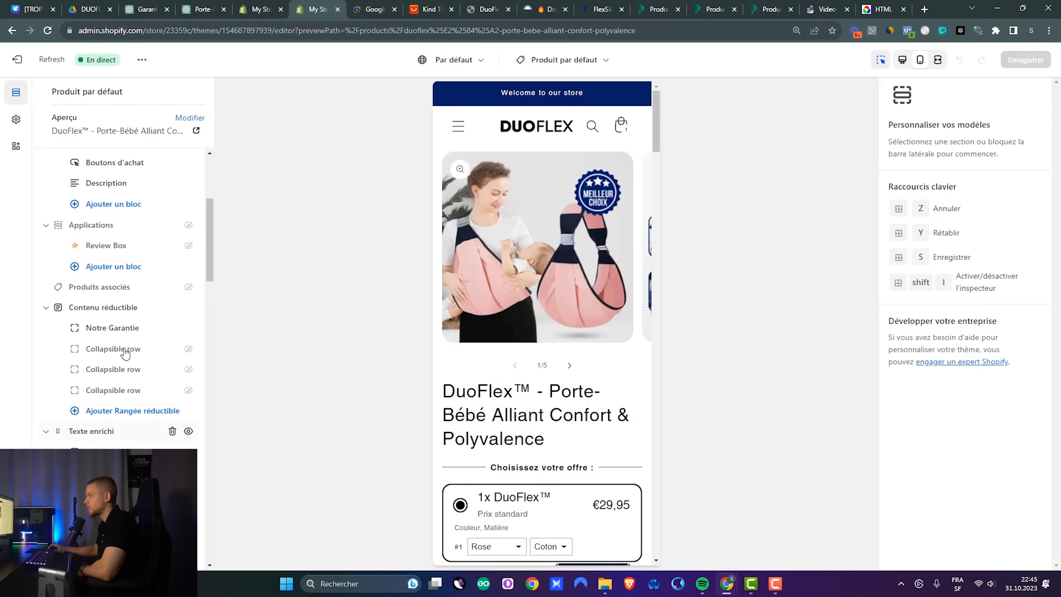
{"action": "left_click", "coordinate": [189, 345]}
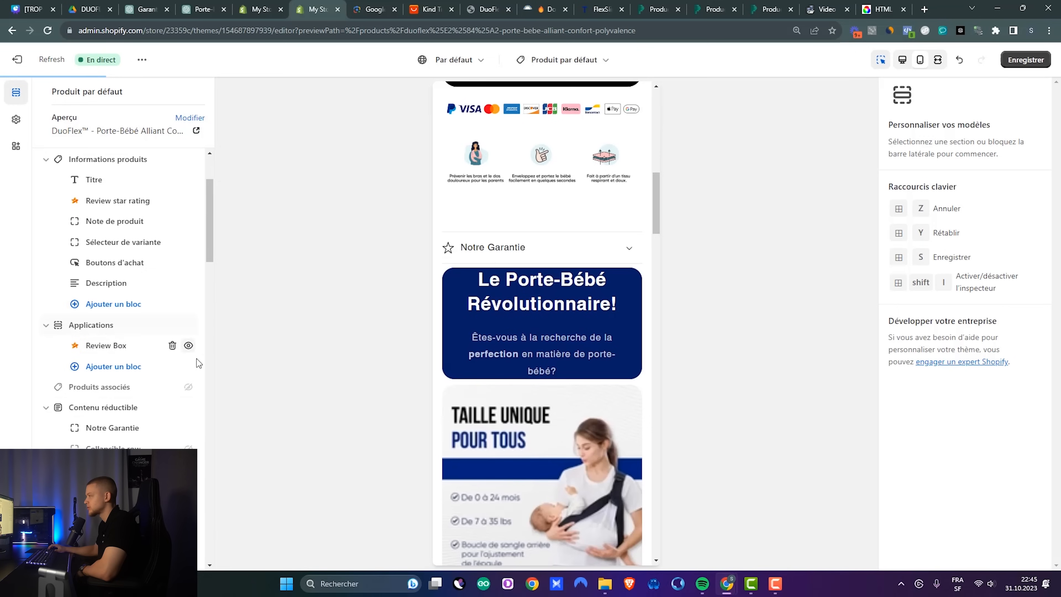
{"action": "left_click_drag", "start_coordinate": [657, 207], "coordinate": [659, 179]}
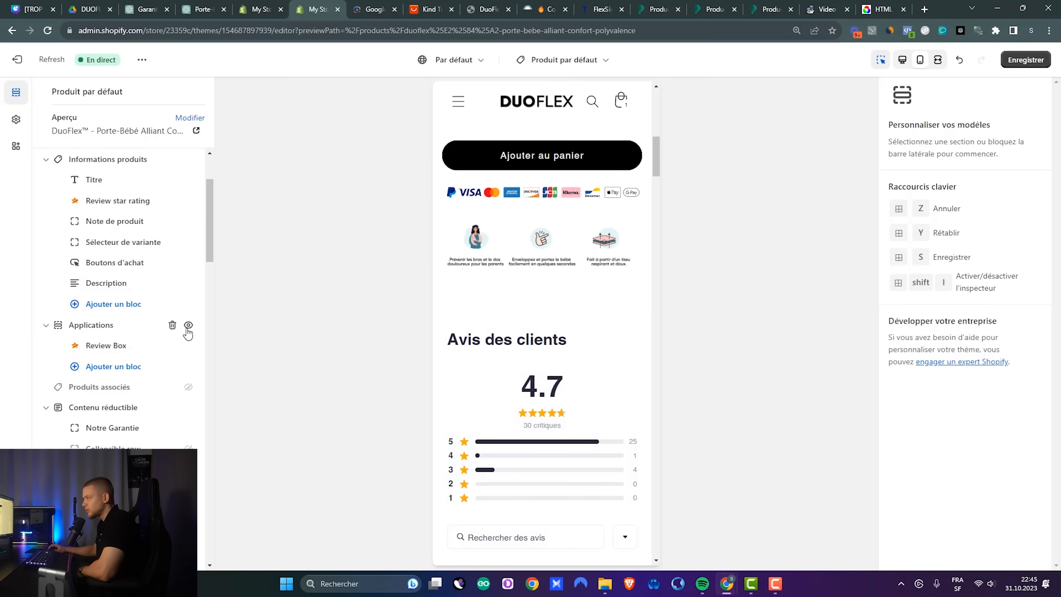
{"action": "left_click_drag", "start_coordinate": [60, 327], "coordinate": [59, 461]}
{"action": "left_click_drag", "start_coordinate": [657, 403], "coordinate": [634, 109]}
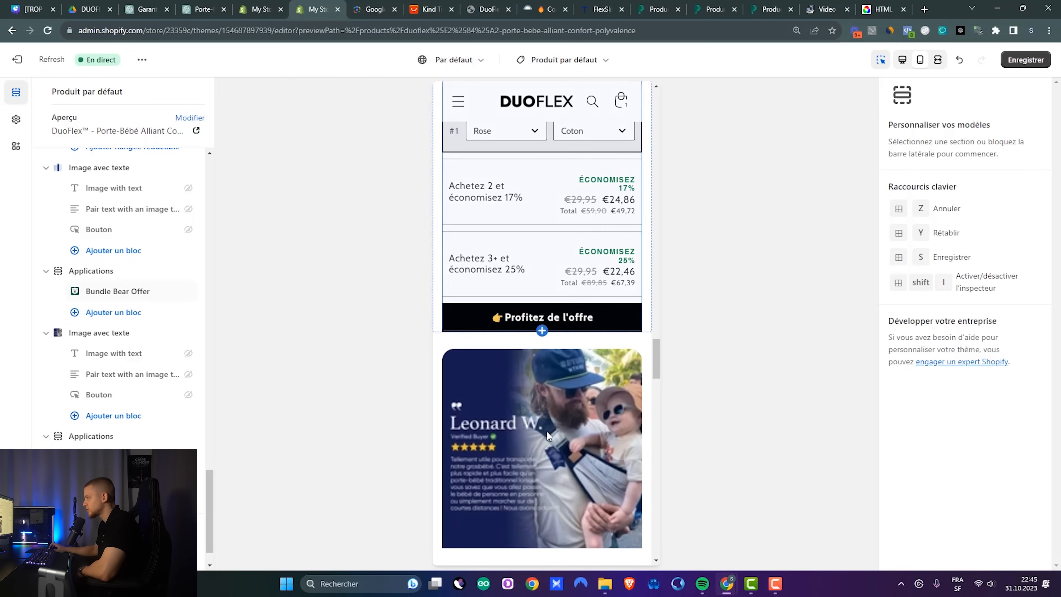
{"action": "scroll", "coordinate": [640, 395], "scroll_direction": "up", "scroll_amount": 6}
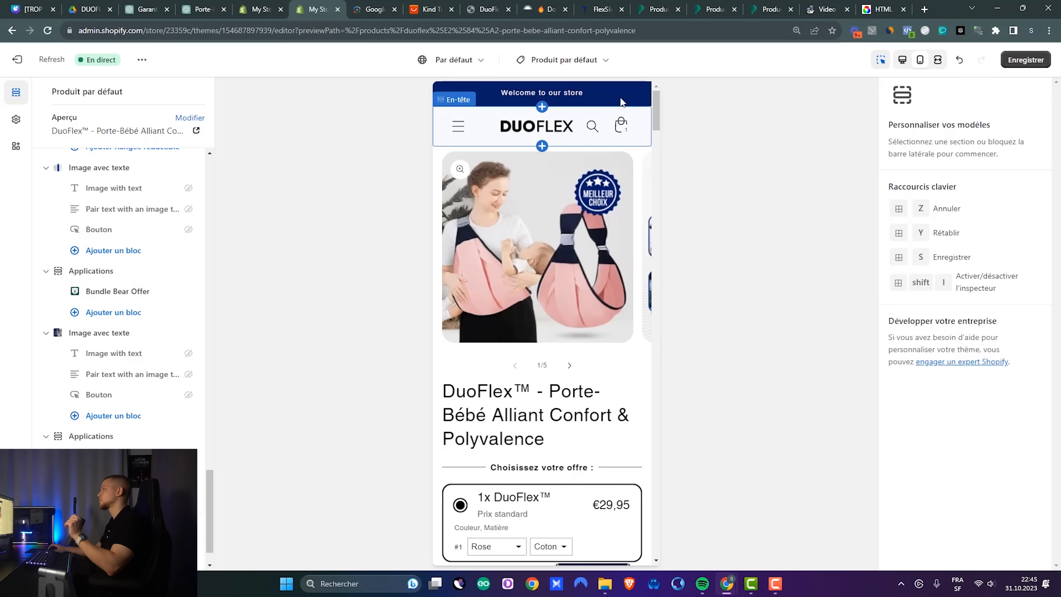
Step: Change the announcement bar text to "Notre garantie 60 jours satisfait ou remboursé." and save the theme
{"action": "left_click", "coordinate": [587, 92]}
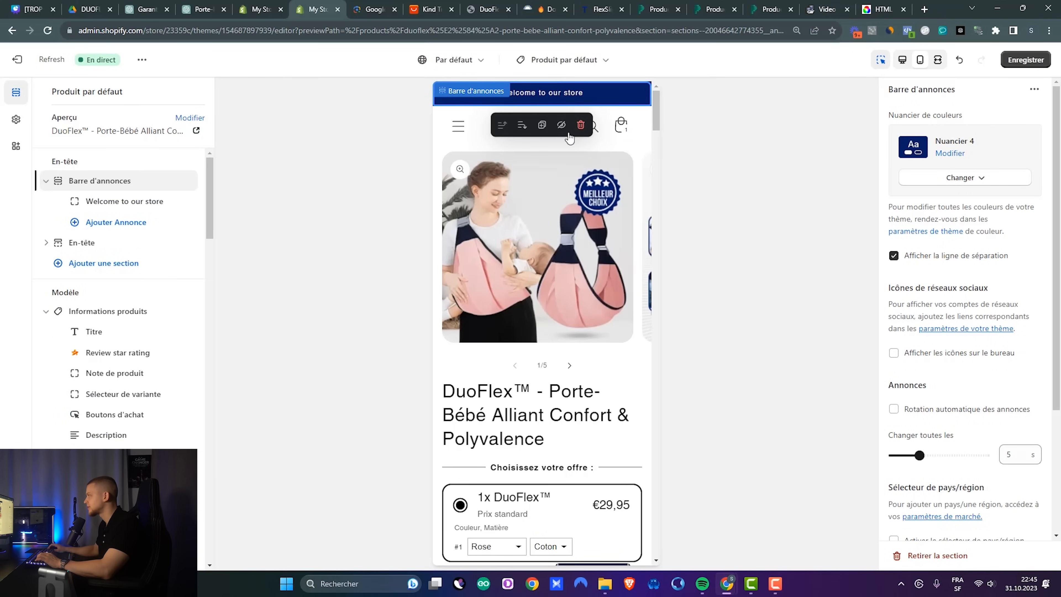
{"action": "left_click", "coordinate": [109, 207]}
{"action": "left_click_drag", "start_coordinate": [896, 134], "coordinate": [921, 151]}
{"action": "type", "text": "Notre ga"}
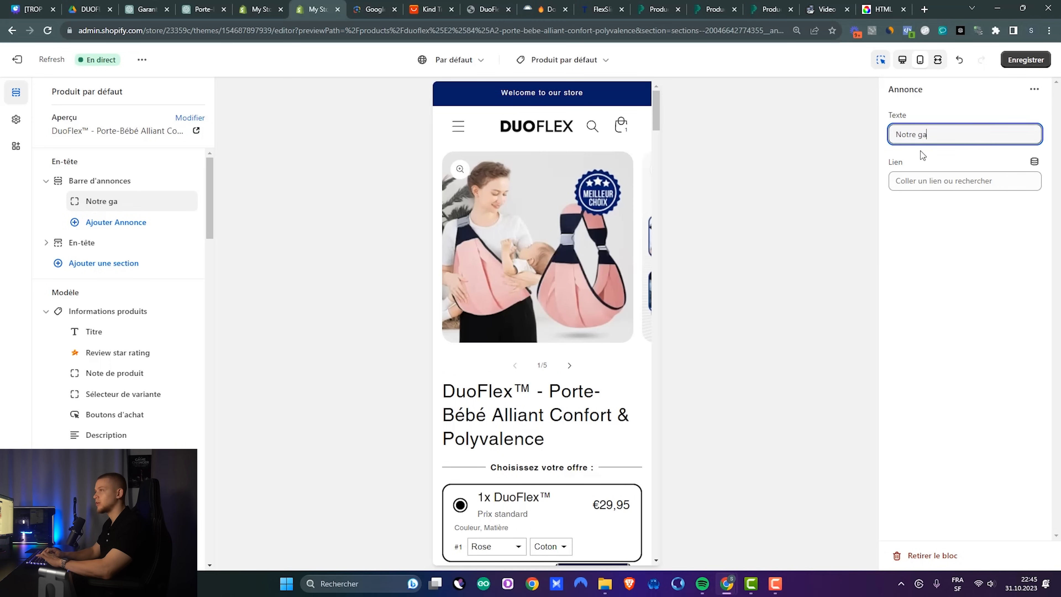
{"action": "type", "text": "rantie"}
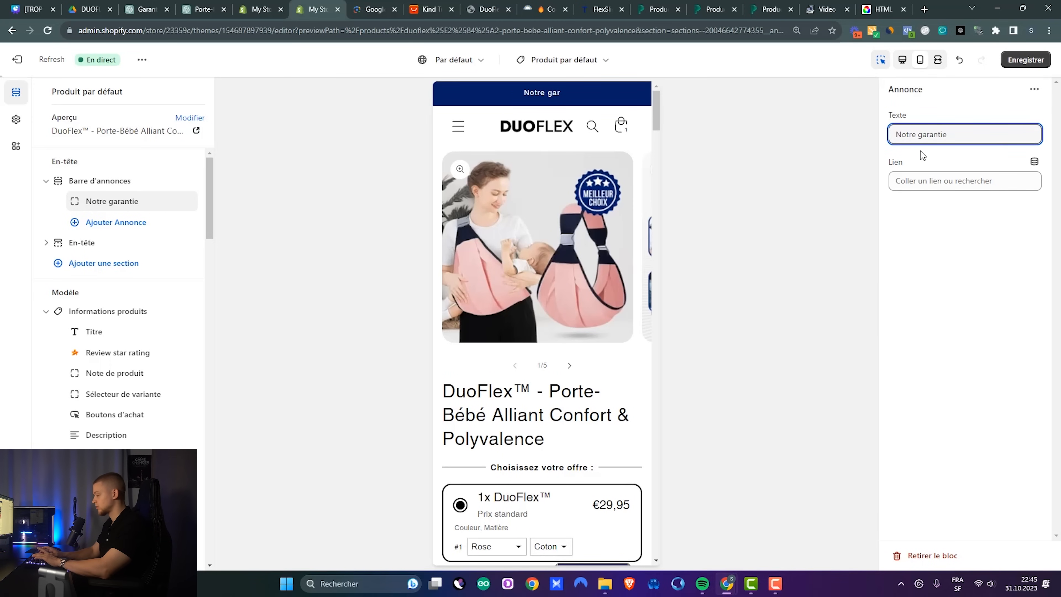
{"action": "type", "text": " 60 jours satisaf"}
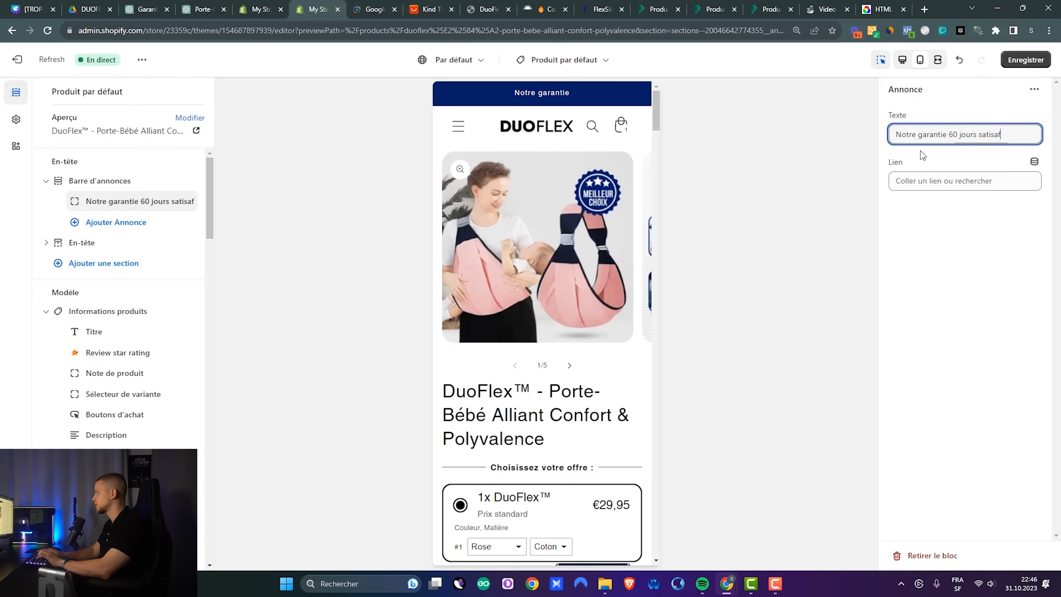
{"action": "key", "text": "BackSpace"}
{"action": "type", "text": "fait ou"}
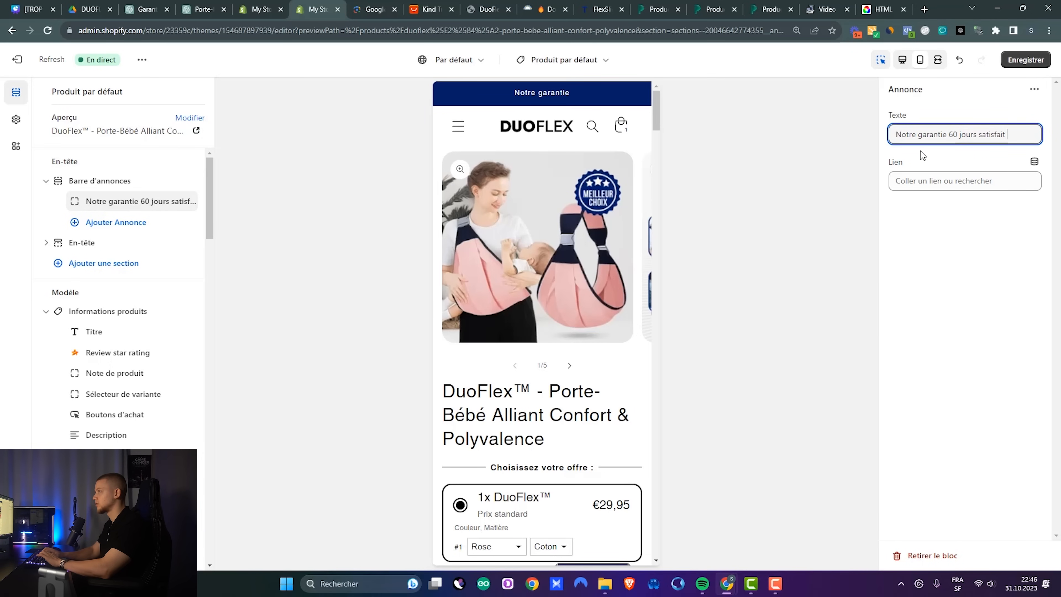
{"action": "type", "text": " remboursé."}
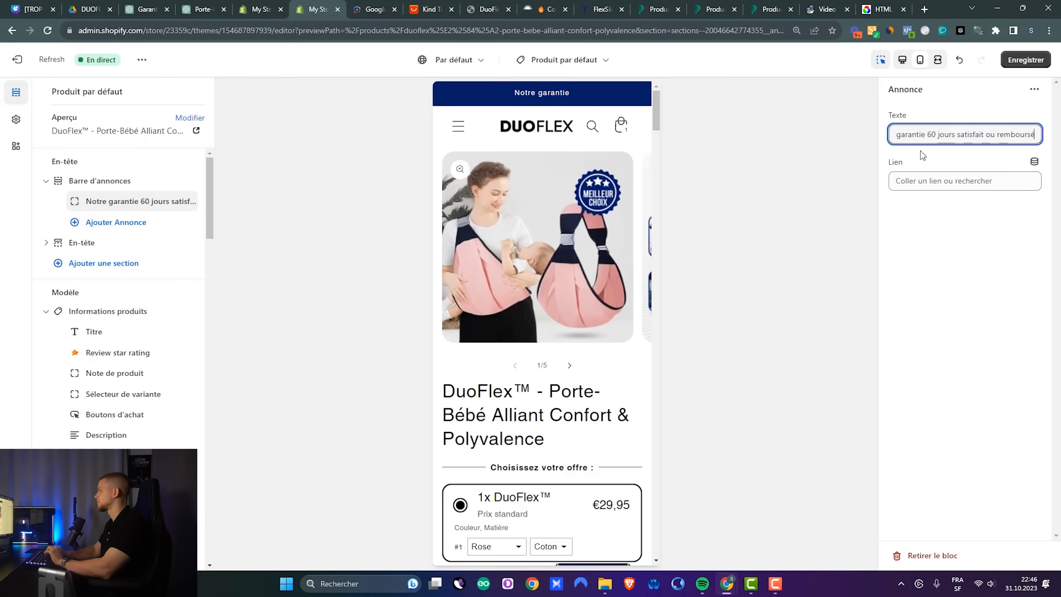
{"action": "left_click", "coordinate": [1025, 60]}
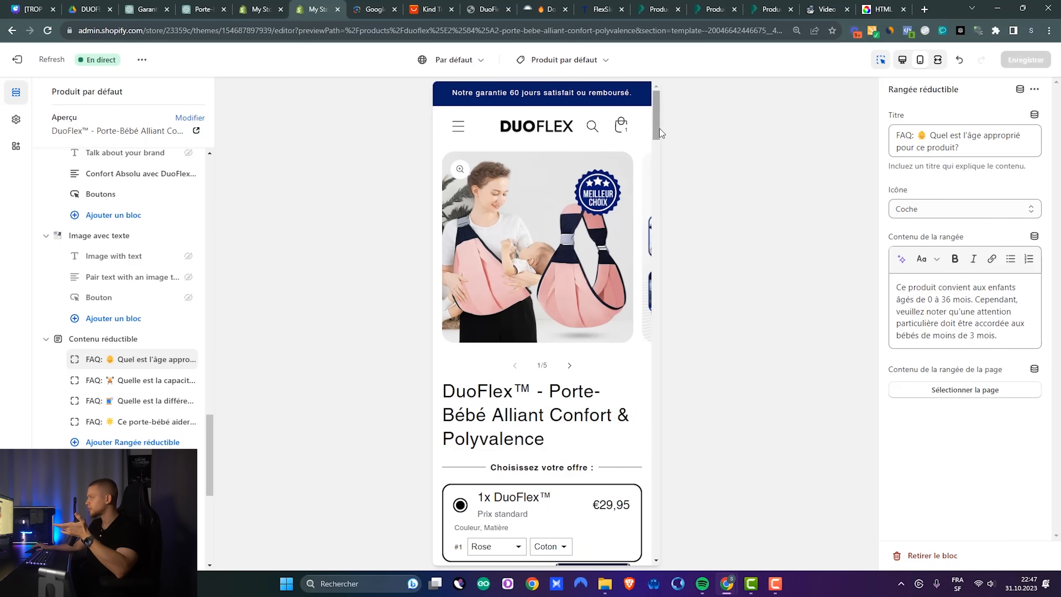
{"action": "left_click_drag", "start_coordinate": [661, 129], "coordinate": [659, 167]}
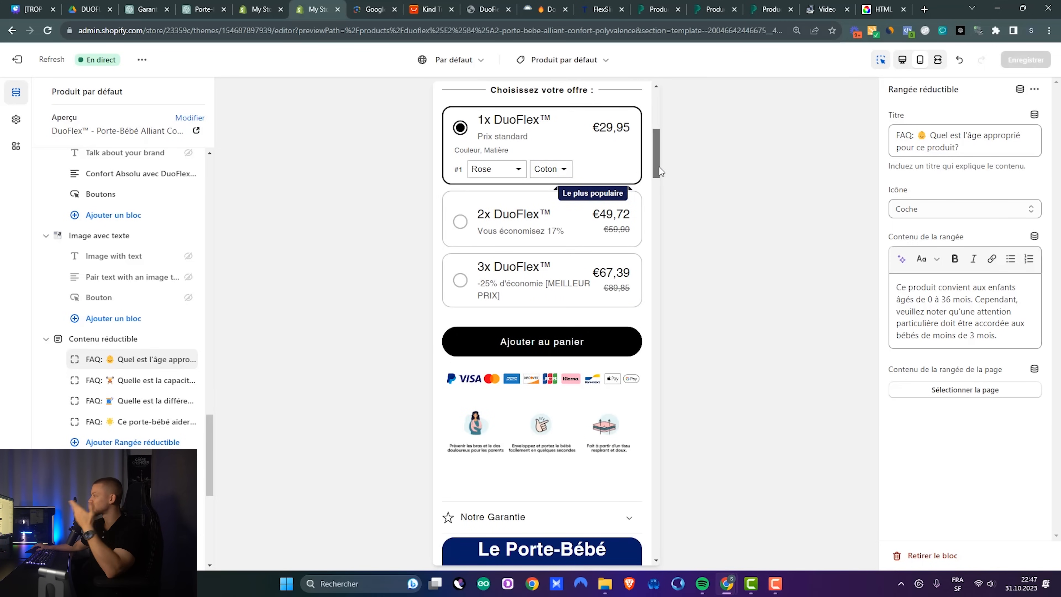
{"action": "left_click_drag", "start_coordinate": [659, 167], "coordinate": [668, 186]}
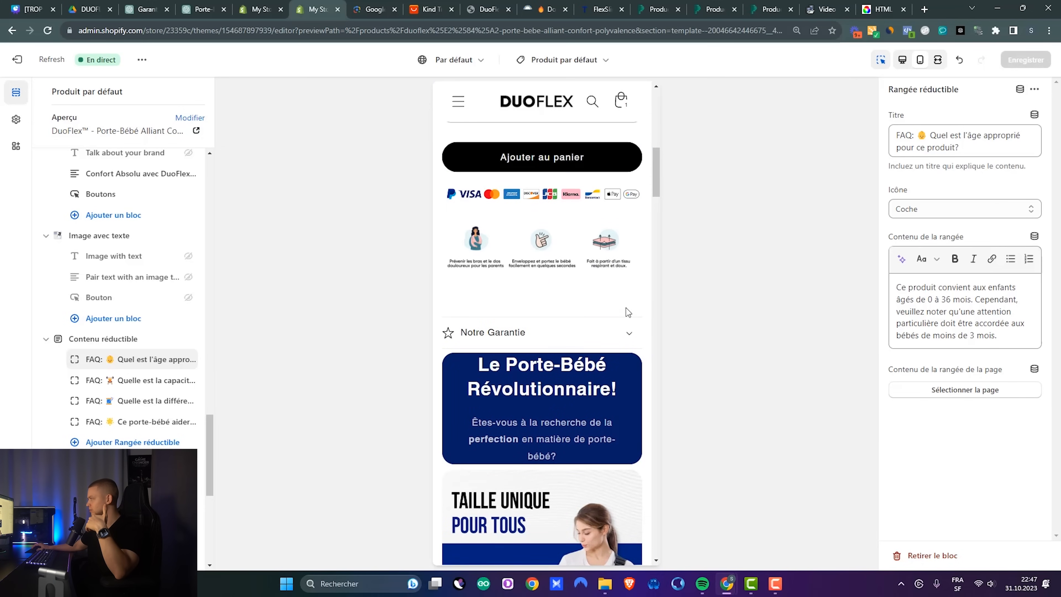
{"action": "scroll", "coordinate": [611, 296], "scroll_direction": "up", "scroll_amount": 10}
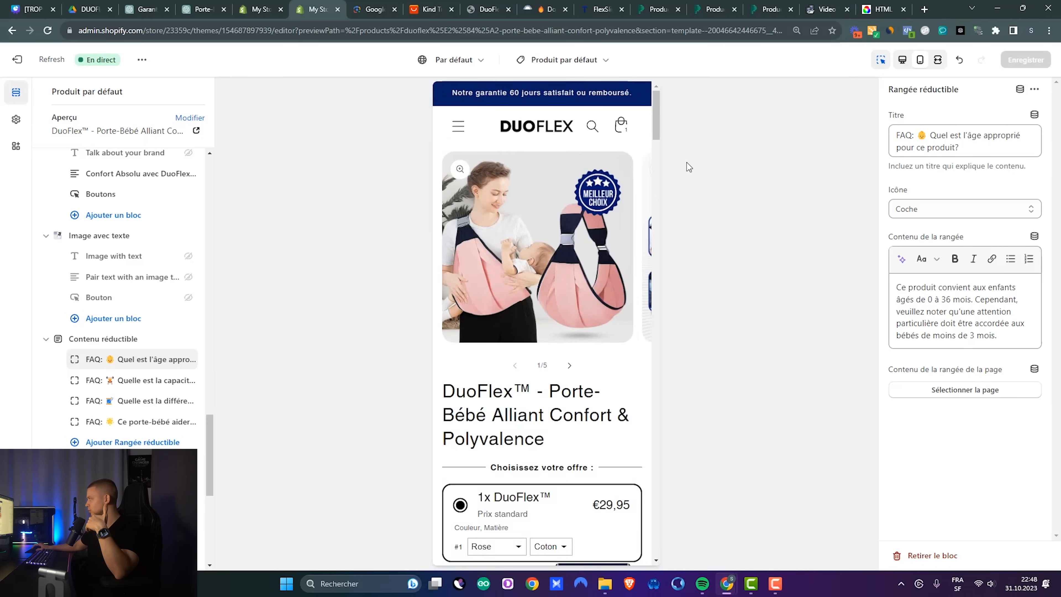
{"action": "left_click_drag", "start_coordinate": [660, 132], "coordinate": [676, 147]}
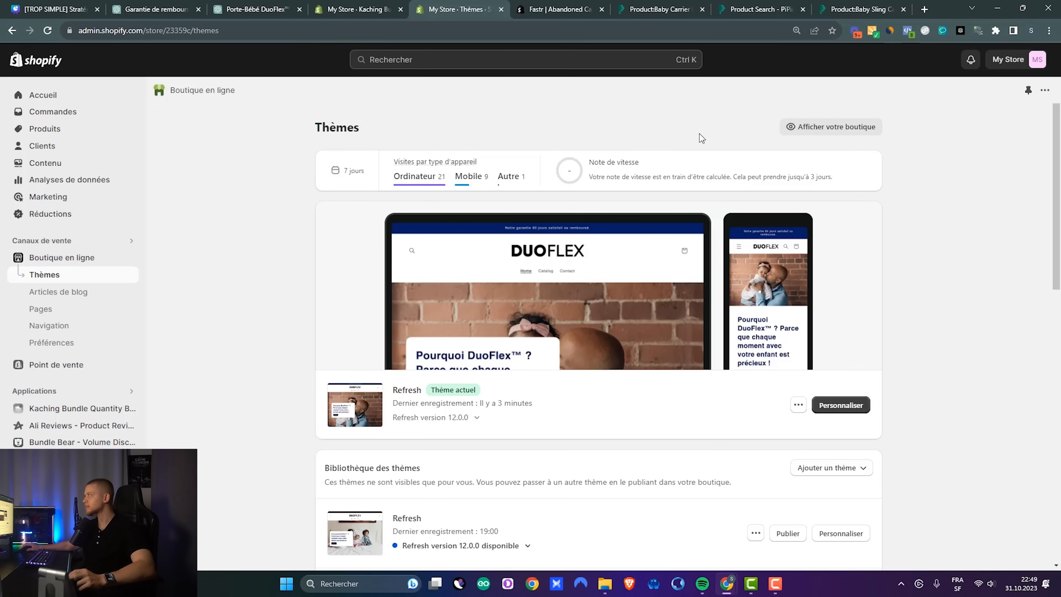
Step: Install the Fastr: Abandoned cart recovery app, proceed through its plan setup, and postpone publishing the cart recovery
{"action": "left_click", "coordinate": [549, 8]}
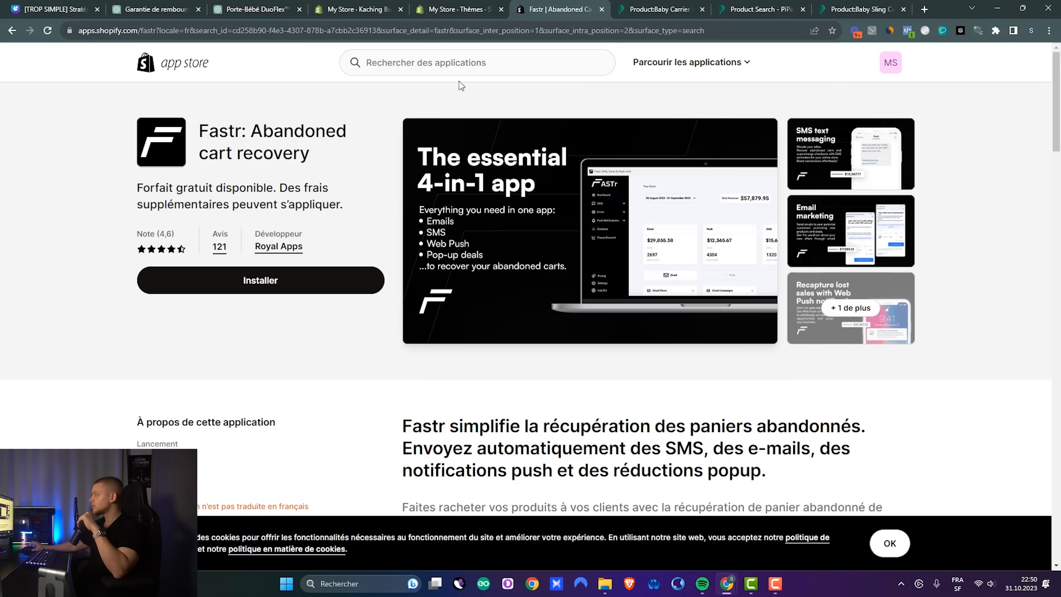
{"action": "left_click", "coordinate": [316, 291]}
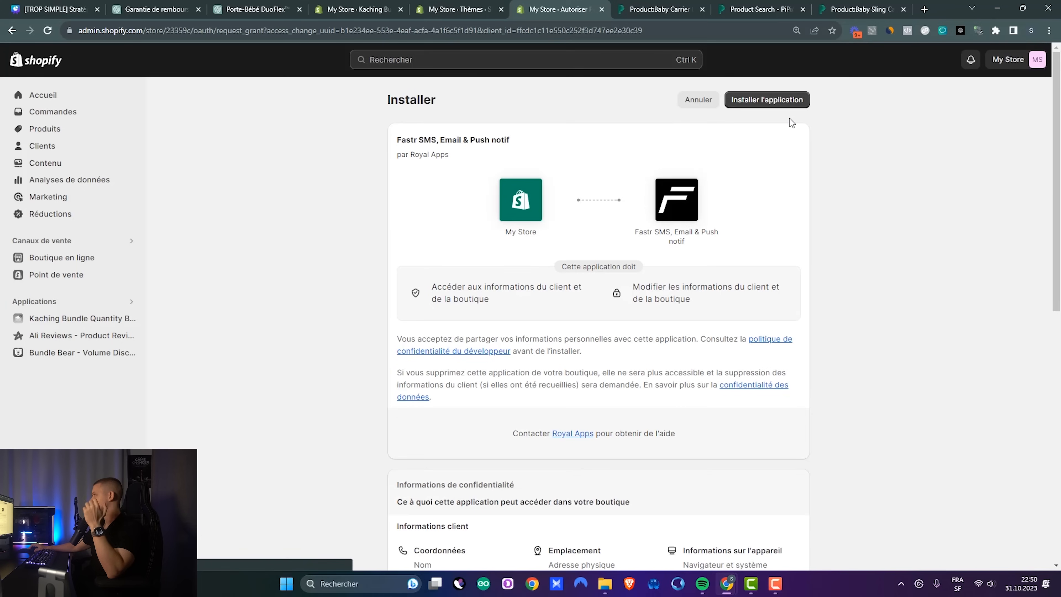
{"action": "left_click", "coordinate": [797, 103]}
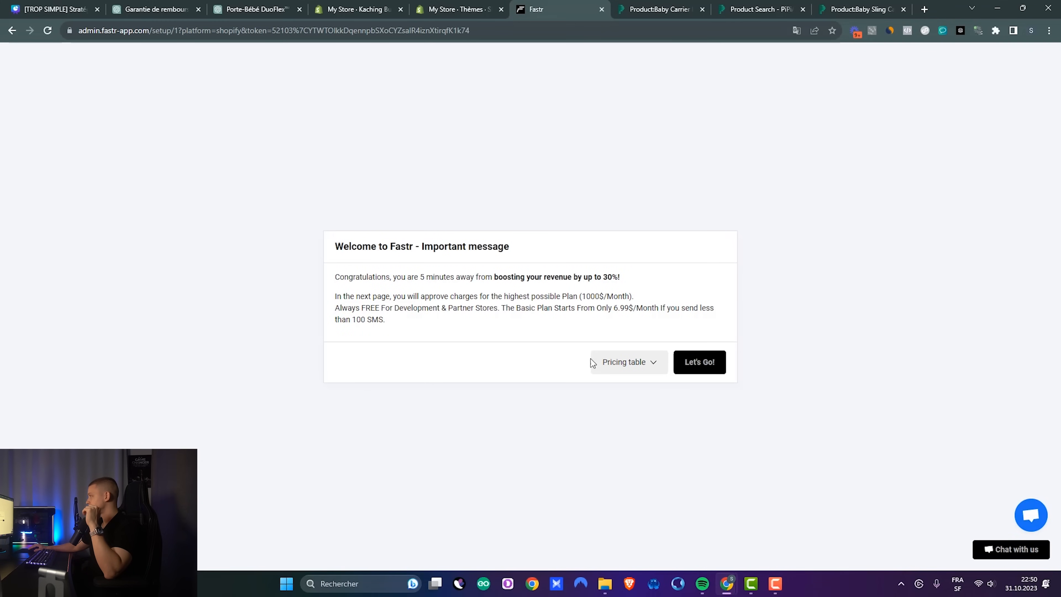
{"action": "left_click", "coordinate": [701, 365]}
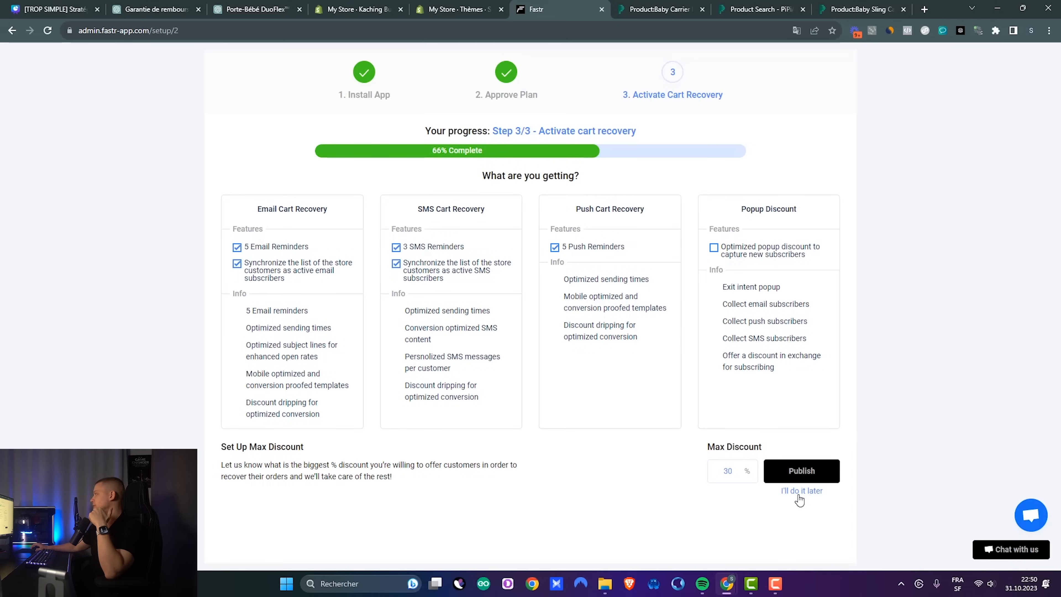
{"action": "left_click", "coordinate": [799, 491]}
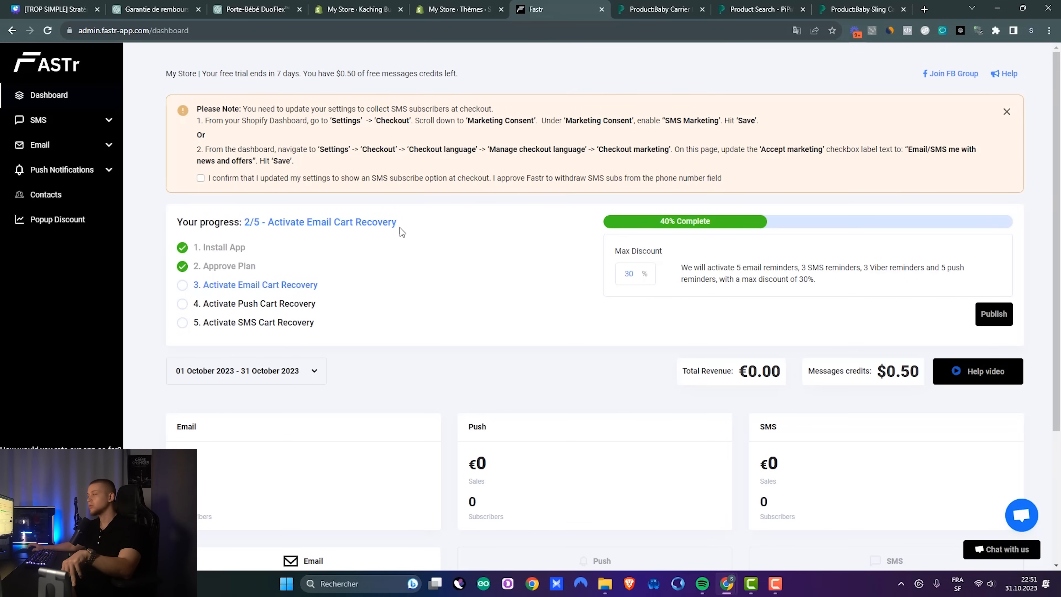
Step: In Shopify's checkout settings, enable the preselected e-mail option and SMS under Options de marketing, and save
{"action": "left_click", "coordinate": [448, 7]}
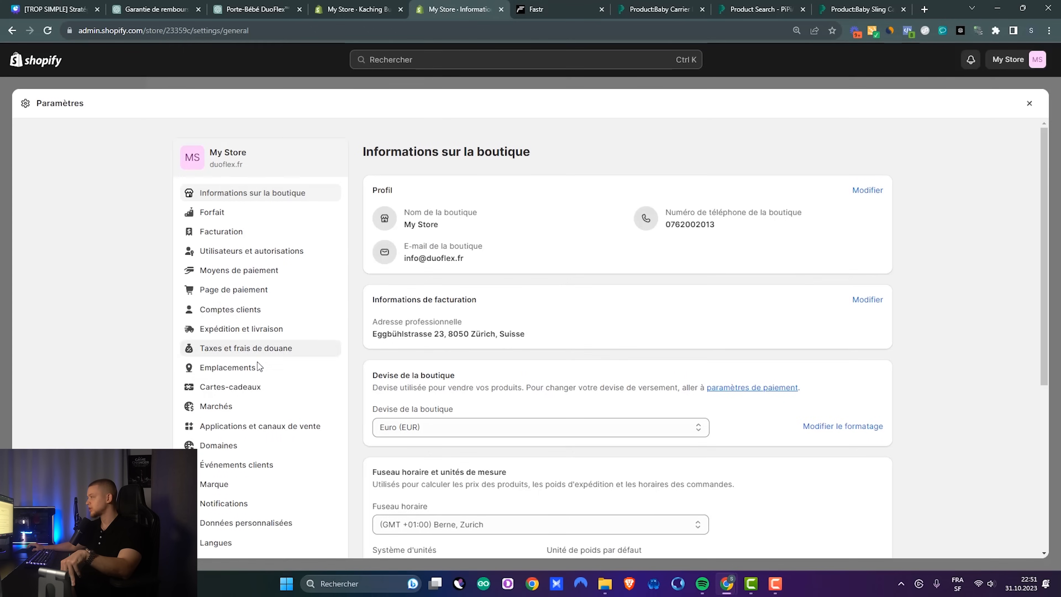
{"action": "scroll", "coordinate": [258, 367], "scroll_direction": "down", "scroll_amount": 3}
{"action": "left_click", "coordinate": [237, 177]}
{"action": "scroll", "coordinate": [724, 257], "scroll_direction": "down", "scroll_amount": 10}
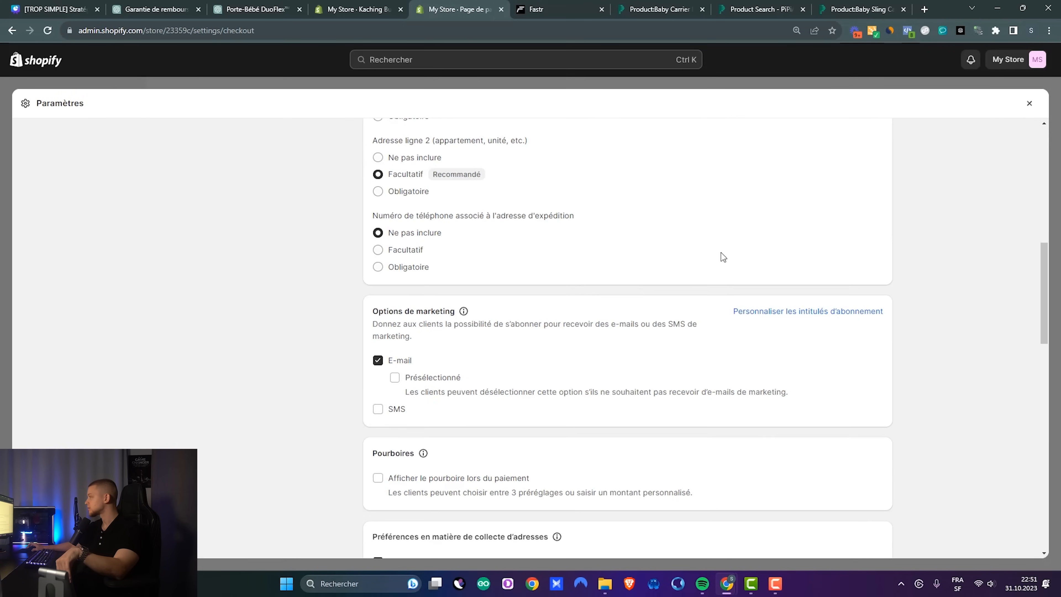
{"action": "scroll", "coordinate": [723, 257], "scroll_direction": "down", "scroll_amount": 8}
{"action": "scroll", "coordinate": [708, 251], "scroll_direction": "up", "scroll_amount": 7}
{"action": "left_click_drag", "start_coordinate": [372, 259], "coordinate": [456, 260]}
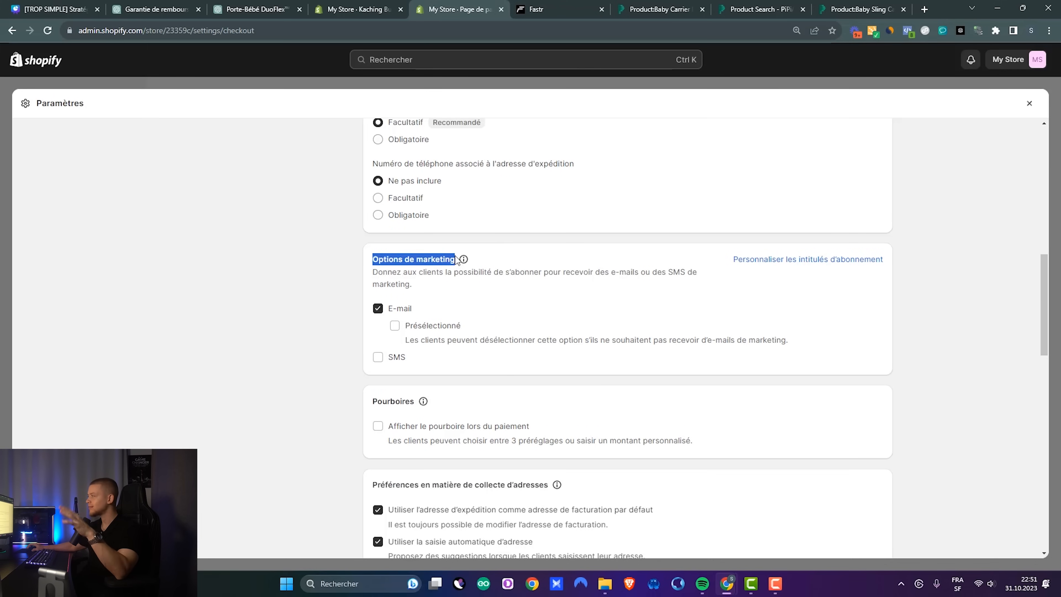
{"action": "left_click", "coordinate": [395, 326]}
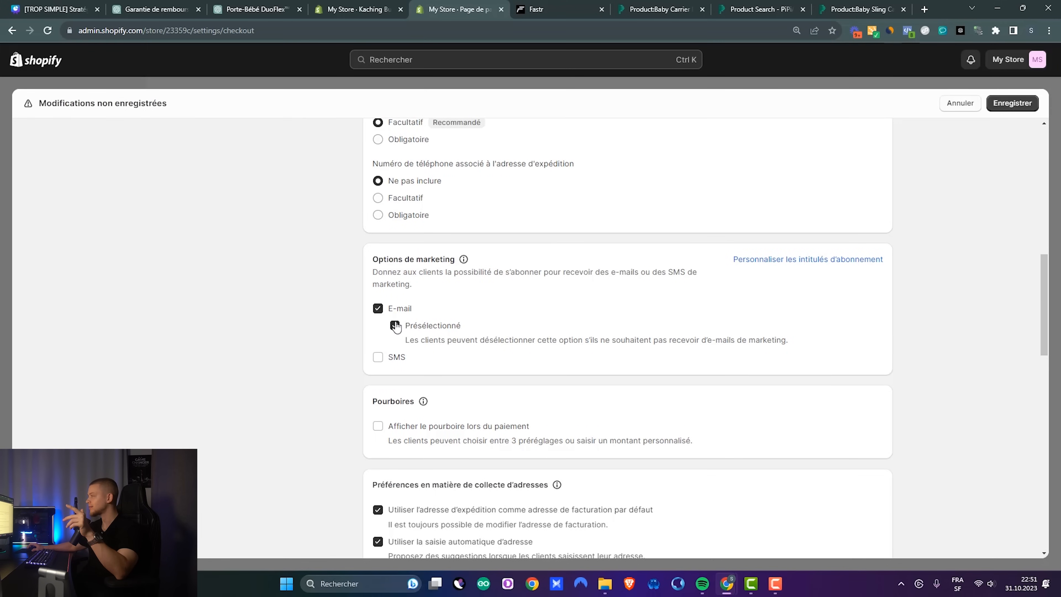
{"action": "left_click", "coordinate": [377, 357]}
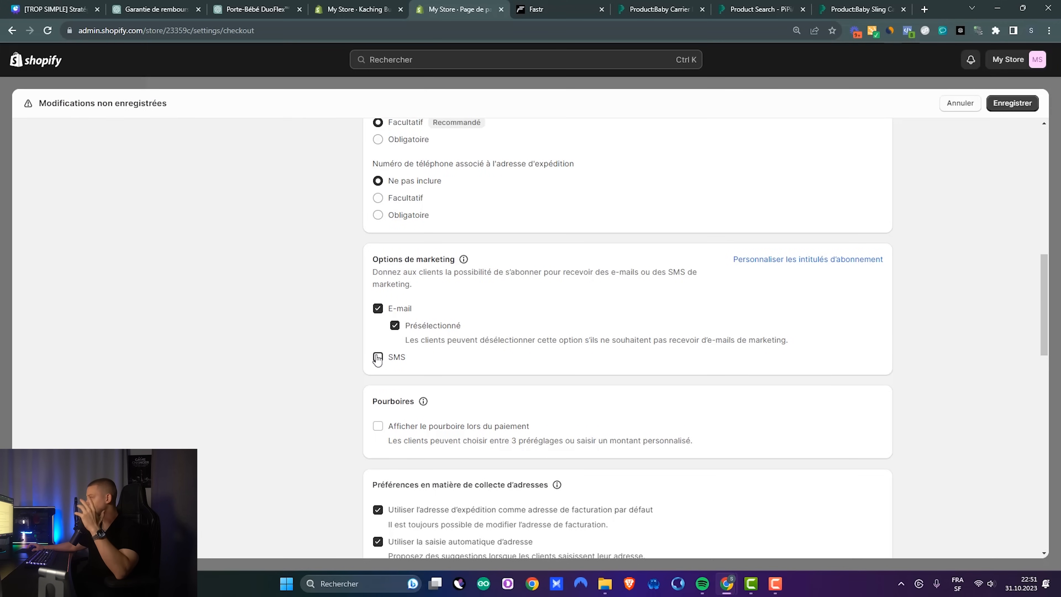
{"action": "left_click", "coordinate": [997, 108]}
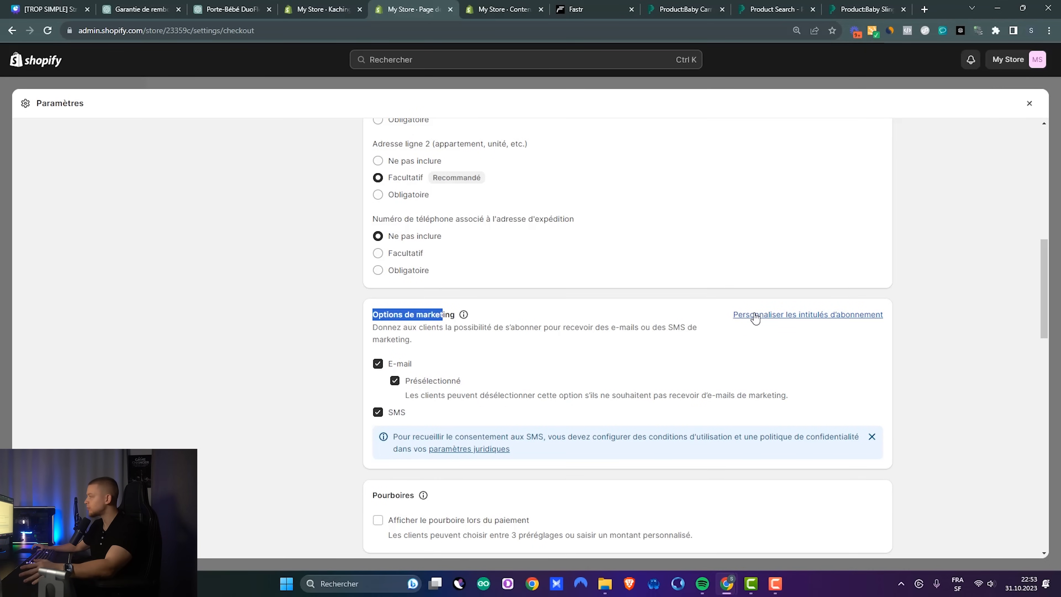
Step: Customize the Accept marketing checkbox label as "Envoyez-moi des emails/SMS avec des actualités et des offres." and save the theme content
{"action": "left_click", "coordinate": [756, 315]}
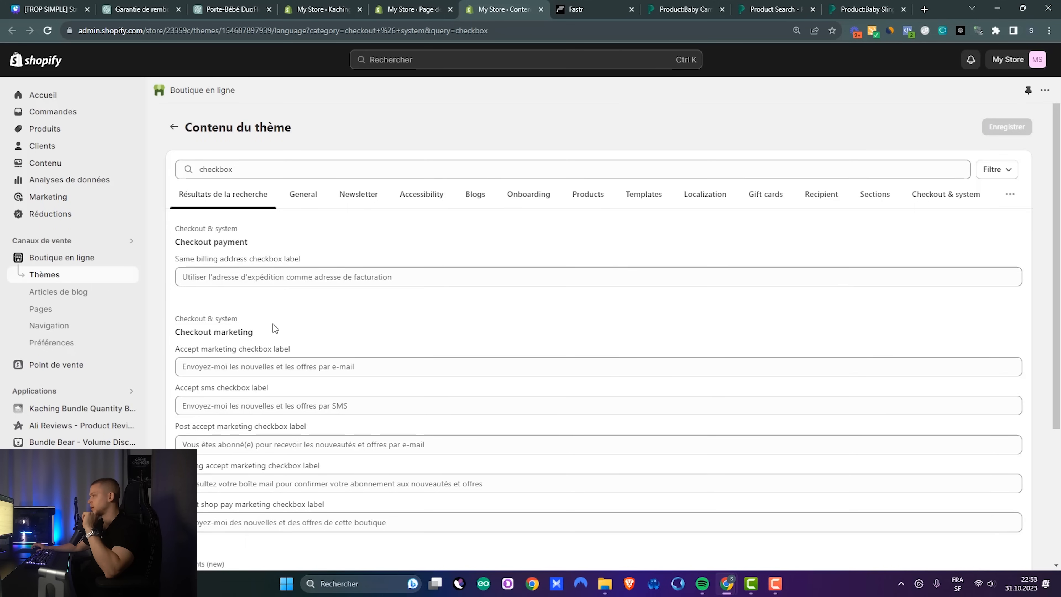
{"action": "scroll", "coordinate": [273, 324], "scroll_direction": "down", "scroll_amount": 3}
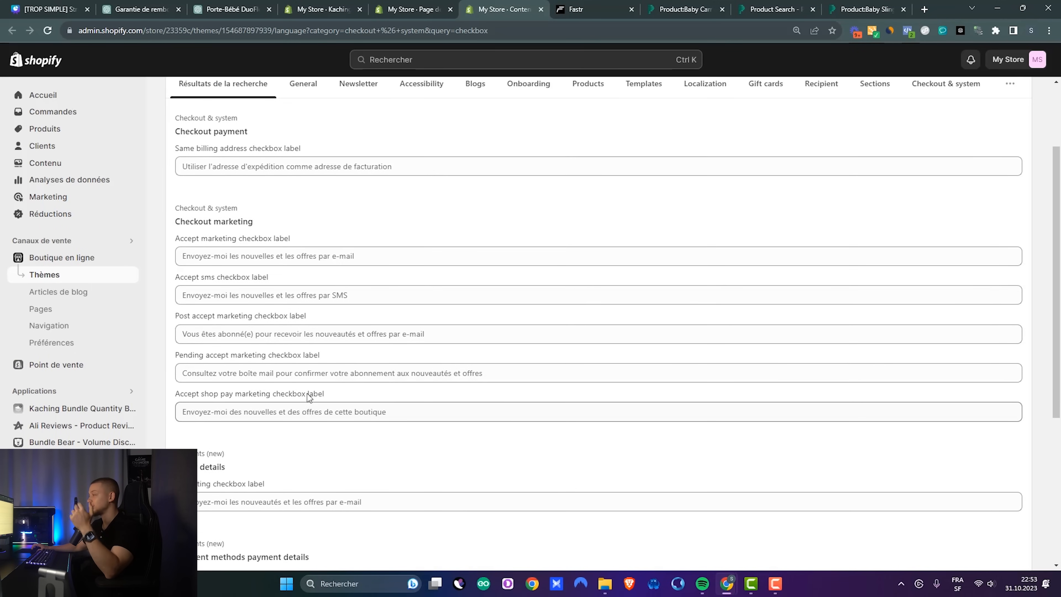
{"action": "scroll", "coordinate": [255, 313], "scroll_direction": "up", "scroll_amount": 2}
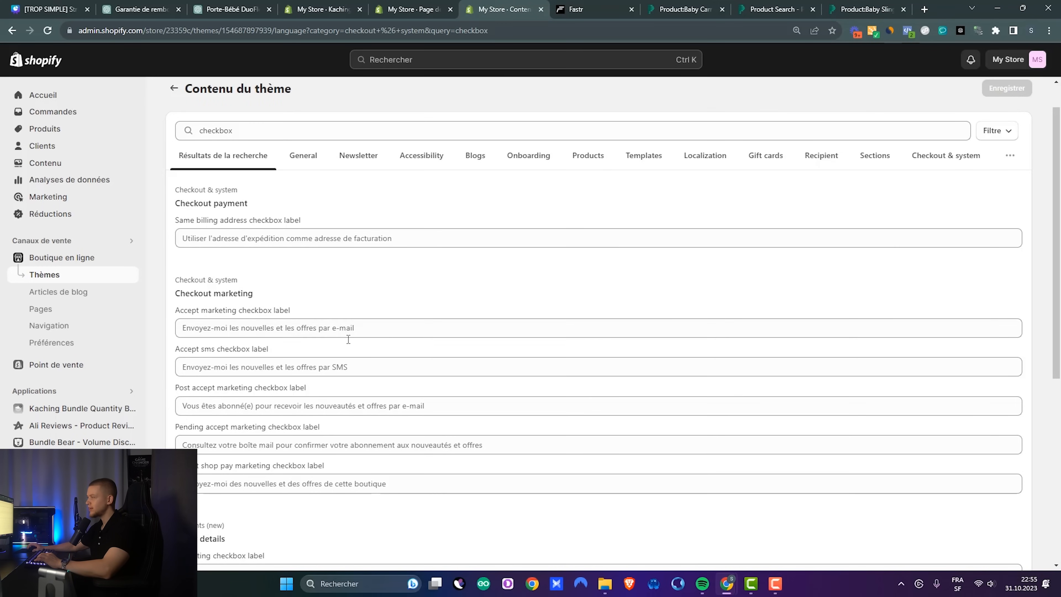
{"action": "left_click", "coordinate": [416, 332]}
{"action": "type", "text": "Envoyez-moi des emails/SMS avec des actualités et des offres."}
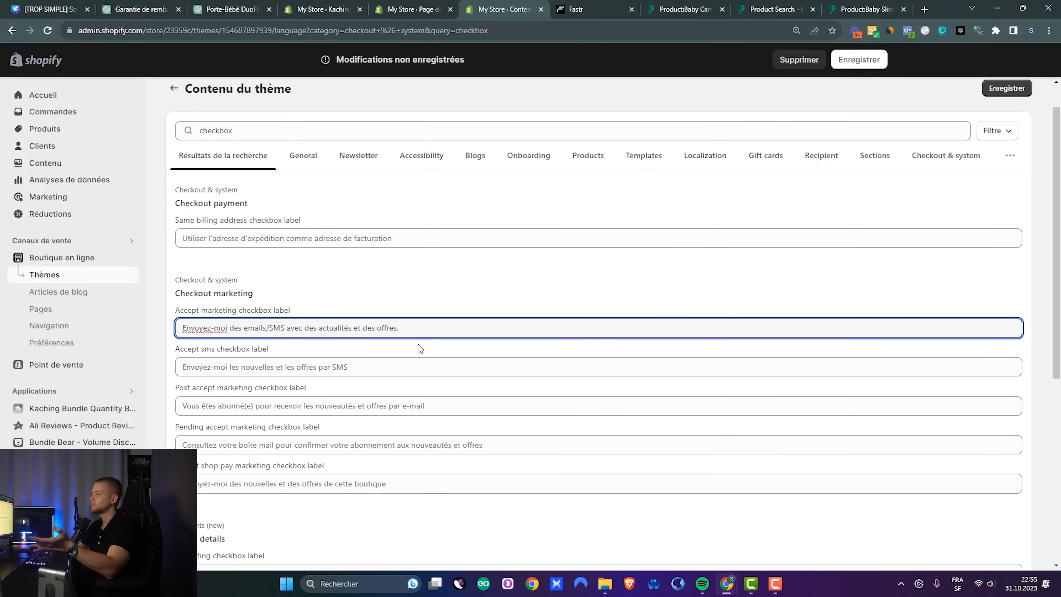
{"action": "key", "text": "ctrl+a"}
{"action": "left_click", "coordinate": [261, 327]}
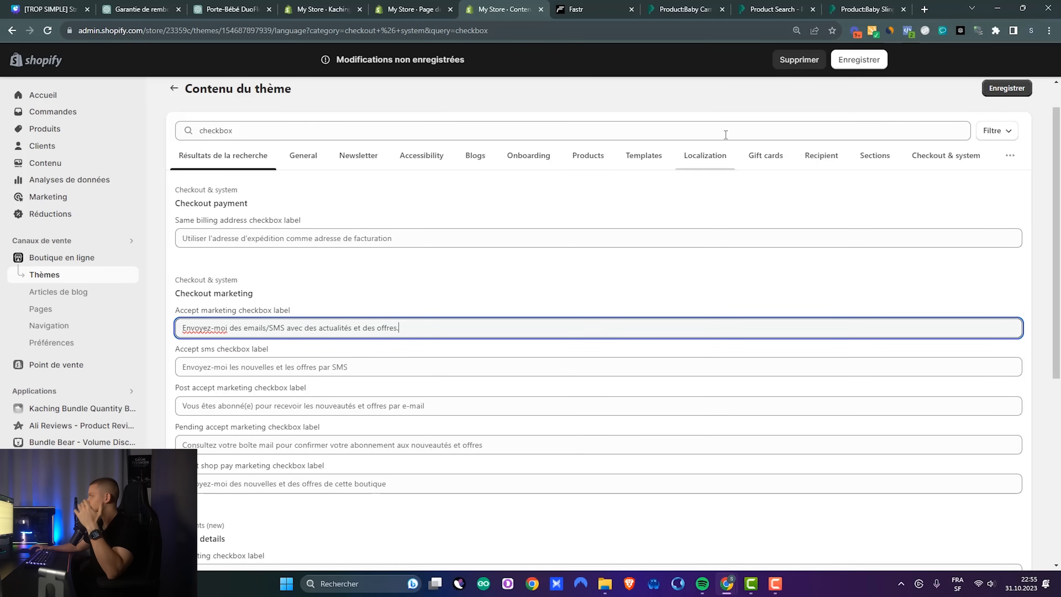
{"action": "left_click", "coordinate": [860, 60]}
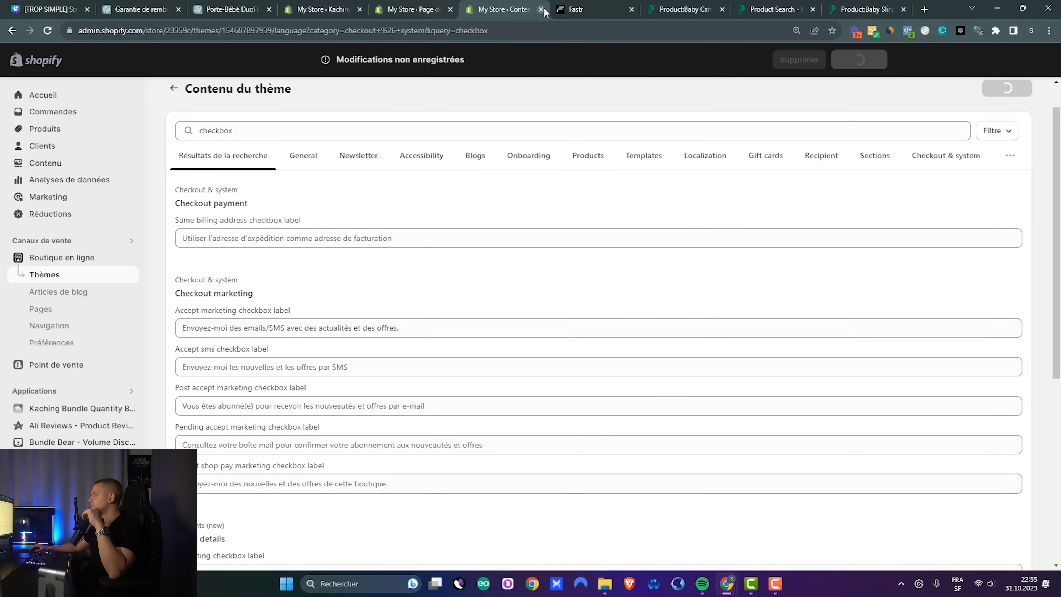
Step: Switch to Fastr, confirm that the SMS subscribe option was set up at checkout, and activate all three SMS abandoned-cart reminders
{"action": "left_click", "coordinate": [582, 9]}
{"action": "left_click", "coordinate": [200, 178]}
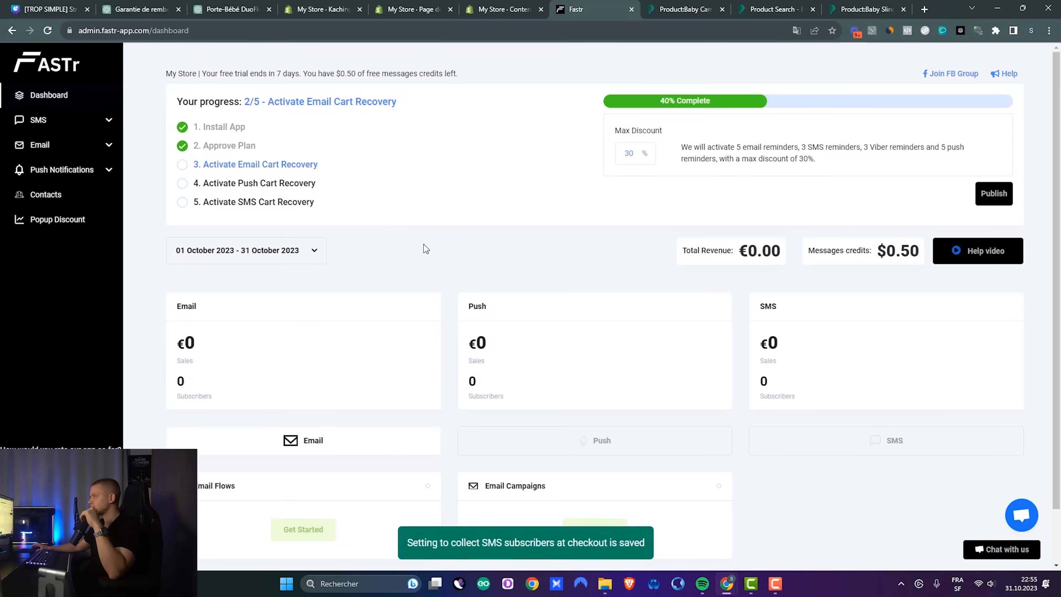
{"action": "left_click", "coordinate": [108, 121]}
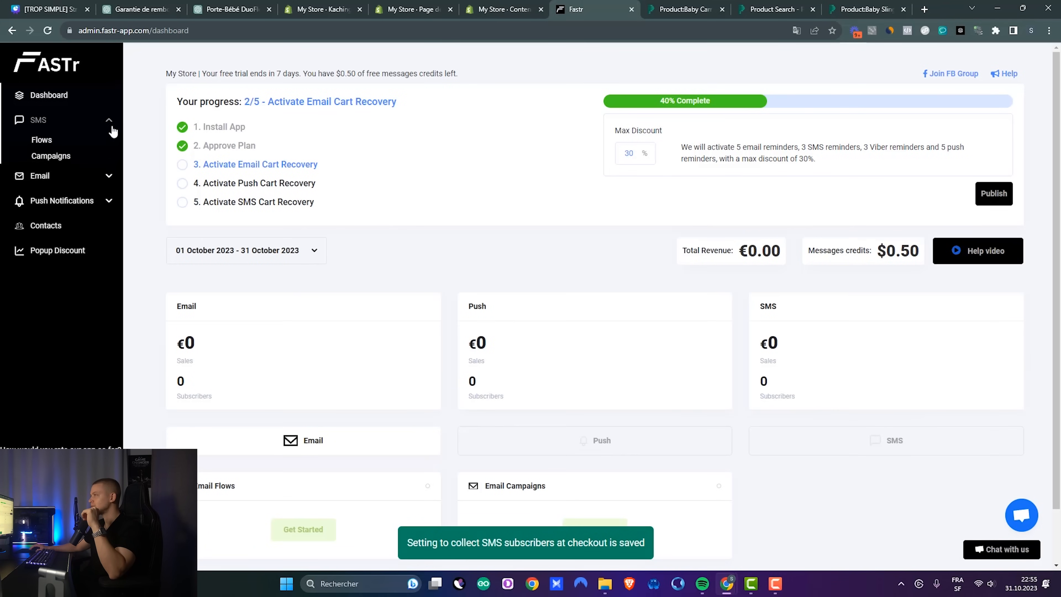
{"action": "left_click", "coordinate": [45, 142]}
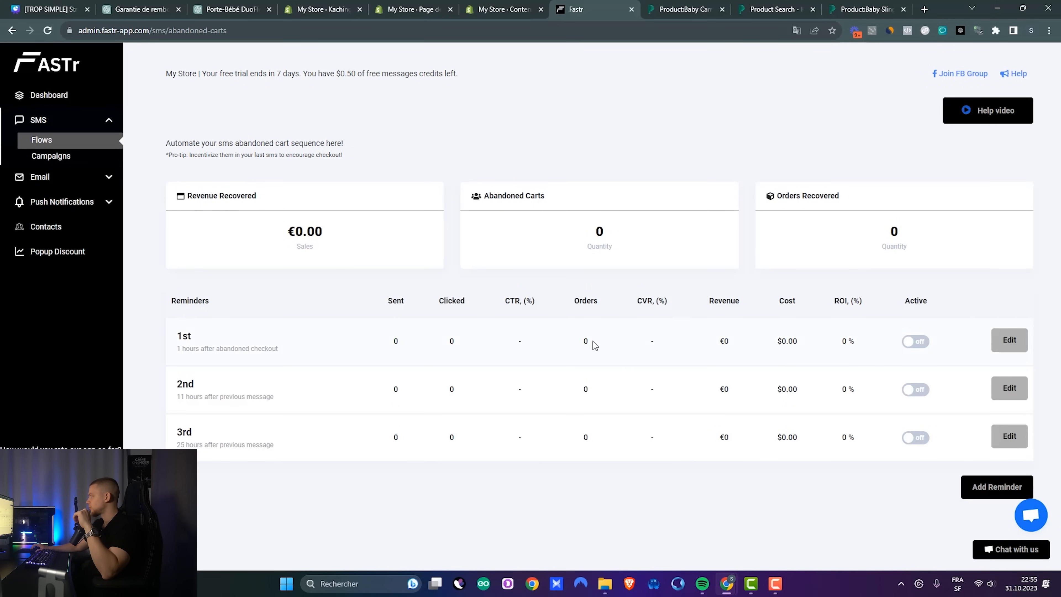
{"action": "left_click", "coordinate": [915, 342]}
{"action": "left_click", "coordinate": [915, 389]}
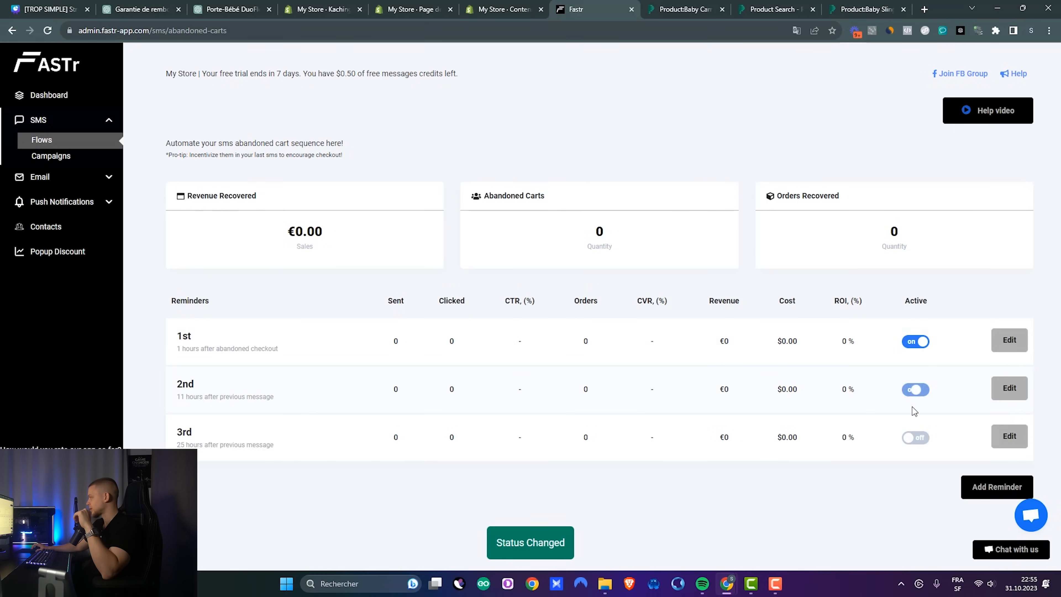
{"action": "left_click", "coordinate": [915, 437]}
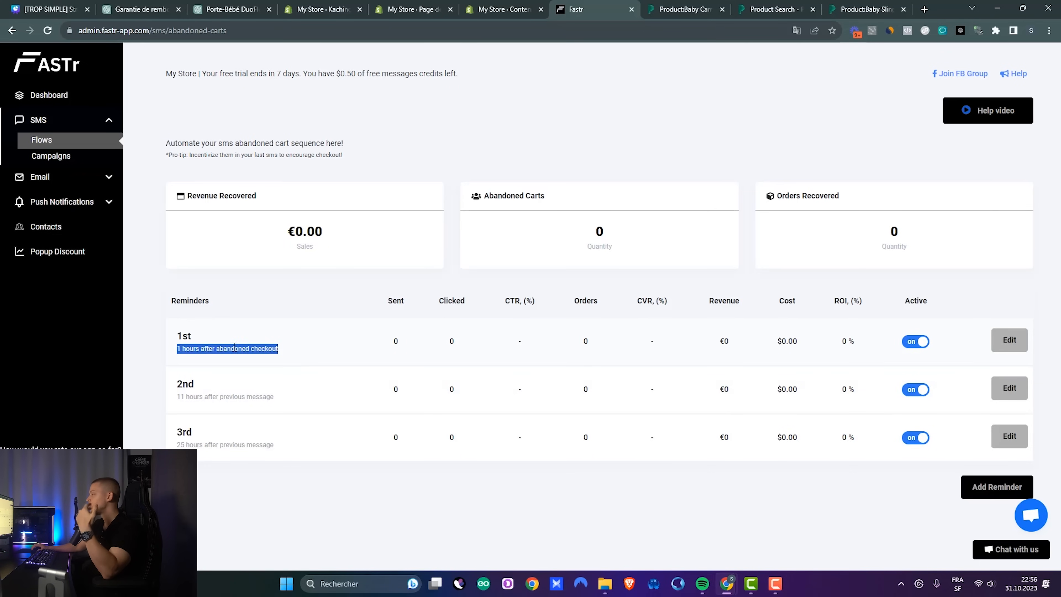
{"action": "triple_click", "coordinate": [234, 346]}
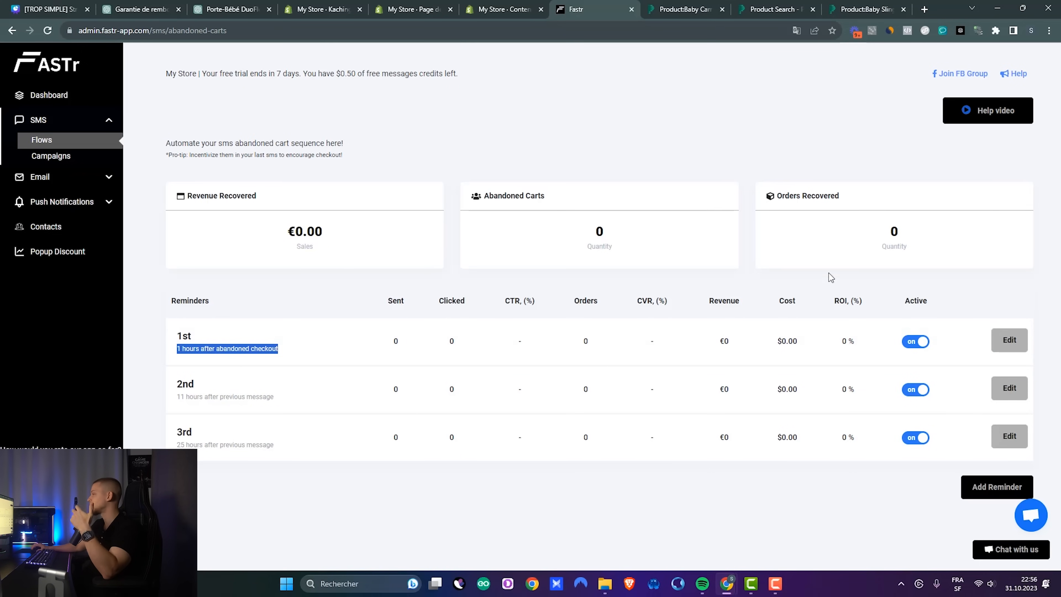
Step: Open the first SMS reminder for editing, copy its body text, and have ChatGPT translate it into French
{"action": "left_click", "coordinate": [1009, 340]}
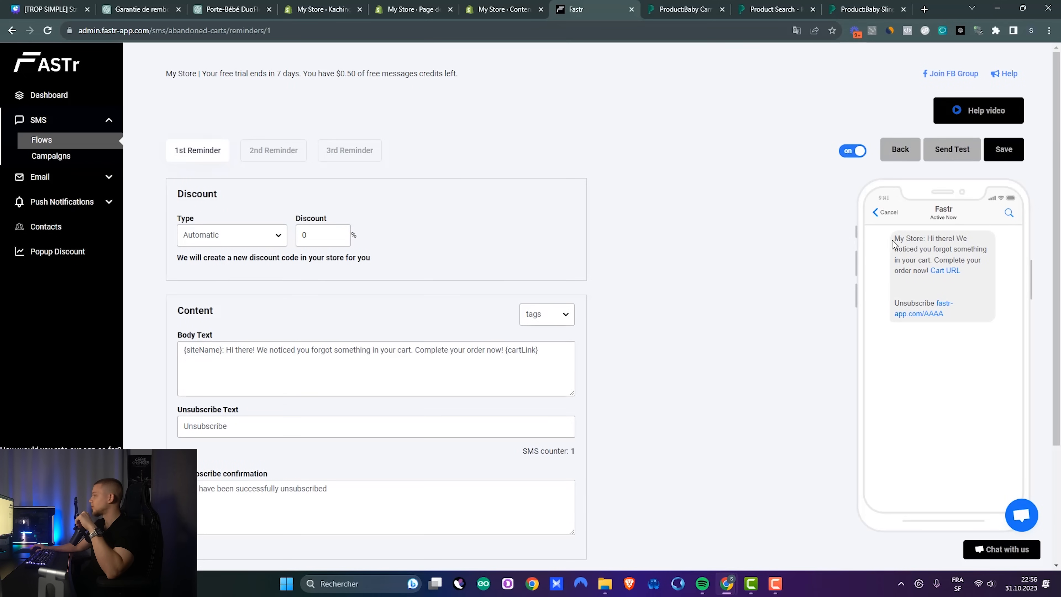
{"action": "mouse_move", "coordinate": [893, 239]}
{"action": "left_mouse_down"}
{"action": "mouse_move", "coordinate": [962, 323]}
{"action": "mouse_move", "coordinate": [894, 236]}
{"action": "left_mouse_up"}
{"action": "left_click", "coordinate": [966, 317]}
{"action": "left_click", "coordinate": [377, 311]}
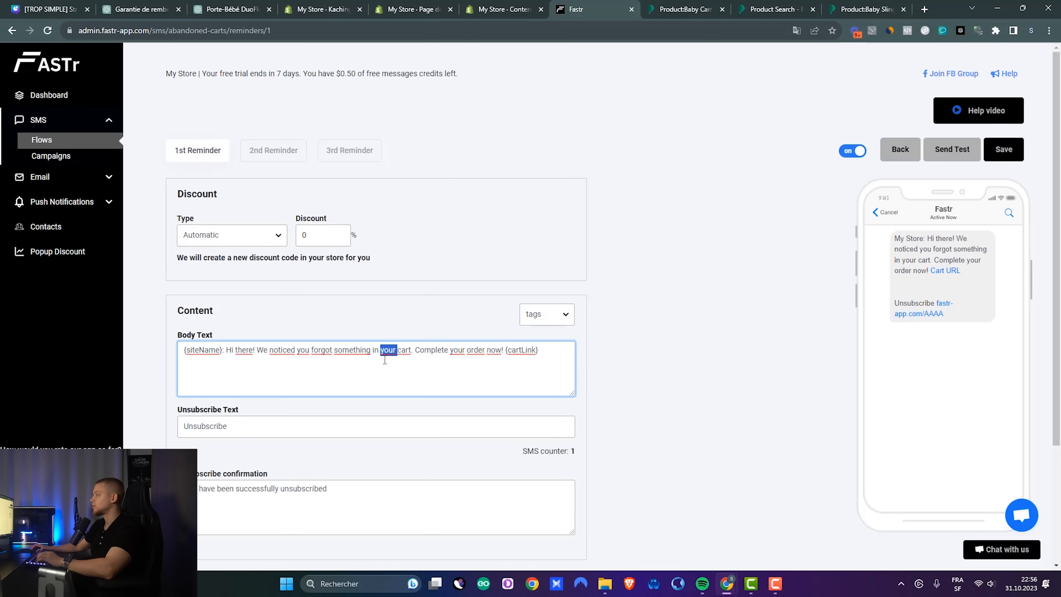
{"action": "triple_click", "coordinate": [359, 351]}
{"action": "scroll", "coordinate": [643, 301], "scroll_direction": "down", "scroll_amount": 3}
{"action": "scroll", "coordinate": [661, 306], "scroll_direction": "up", "scroll_amount": 3}
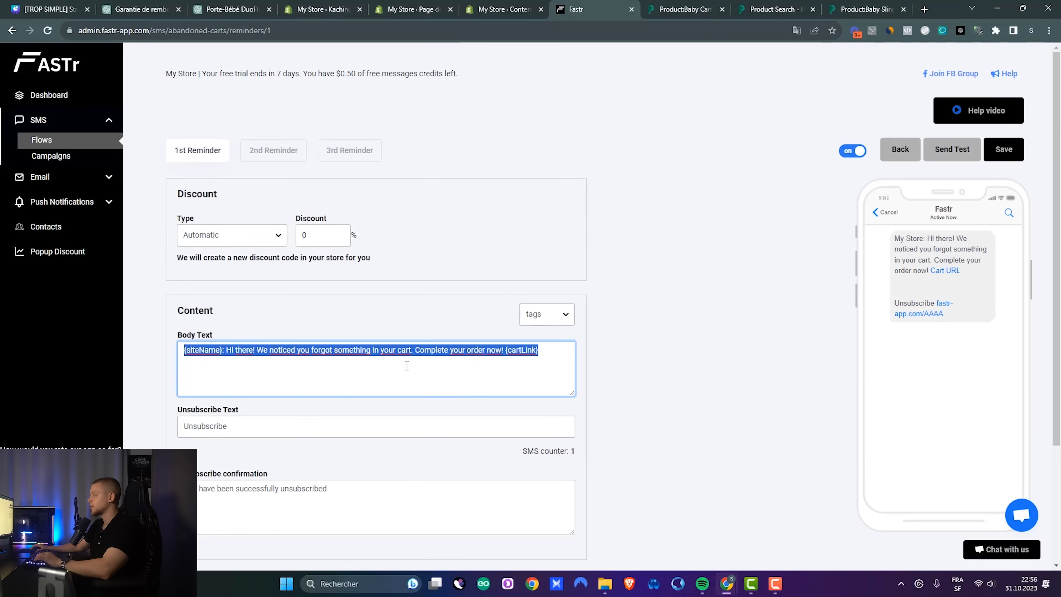
{"action": "triple_click", "coordinate": [353, 350]}
{"action": "key", "text": "ctrl+c"}
{"action": "left_click", "coordinate": [247, 10]}
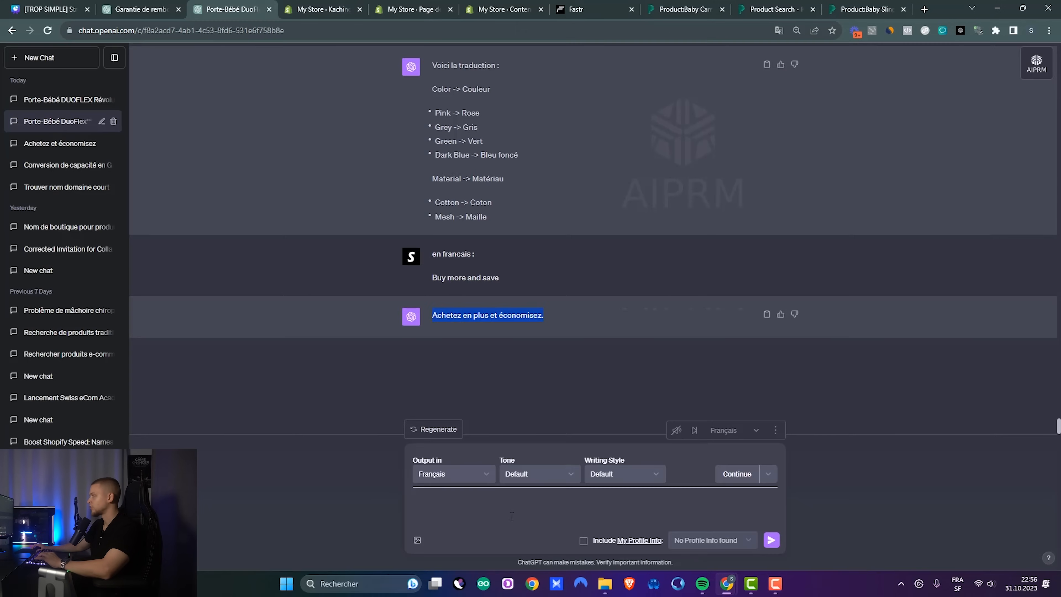
{"action": "key", "text": "ctrl+v"}
{"action": "key", "text": "Return"}
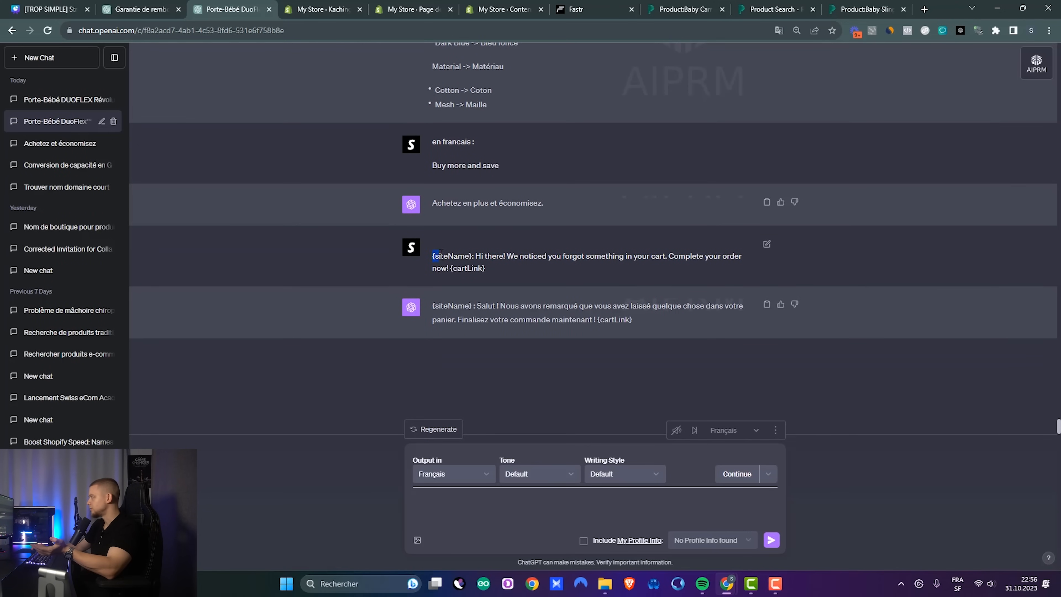
Step: Replace the first SMS reminder's body text in Fastr with ChatGPT's French translation, including the {siteName} and {cartLink} tags
{"action": "left_click_drag", "start_coordinate": [649, 337], "coordinate": [428, 303]}
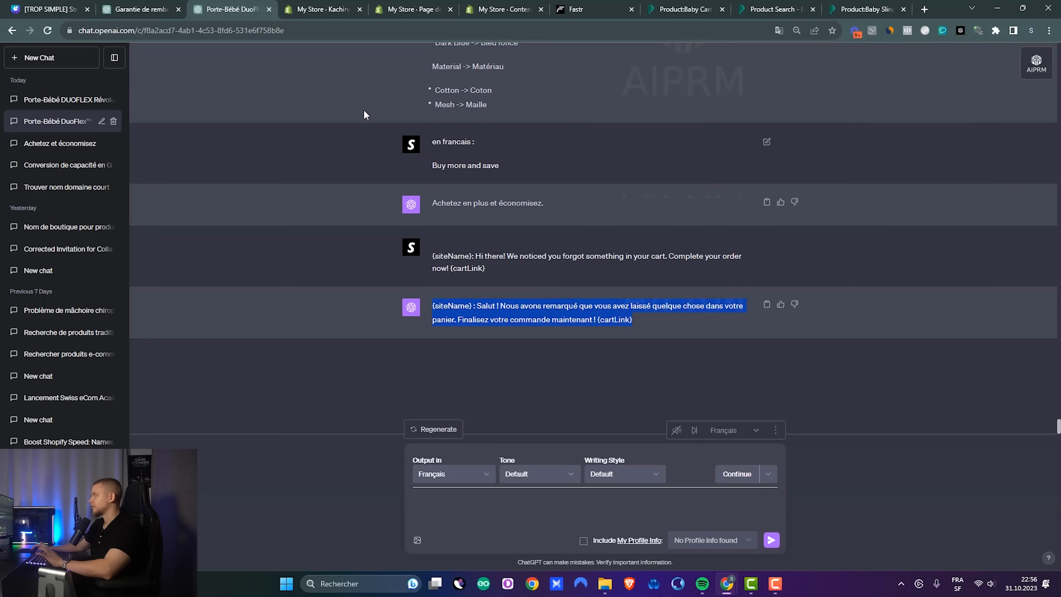
{"action": "left_click", "coordinate": [444, 4]}
{"action": "left_click", "coordinate": [574, 6]}
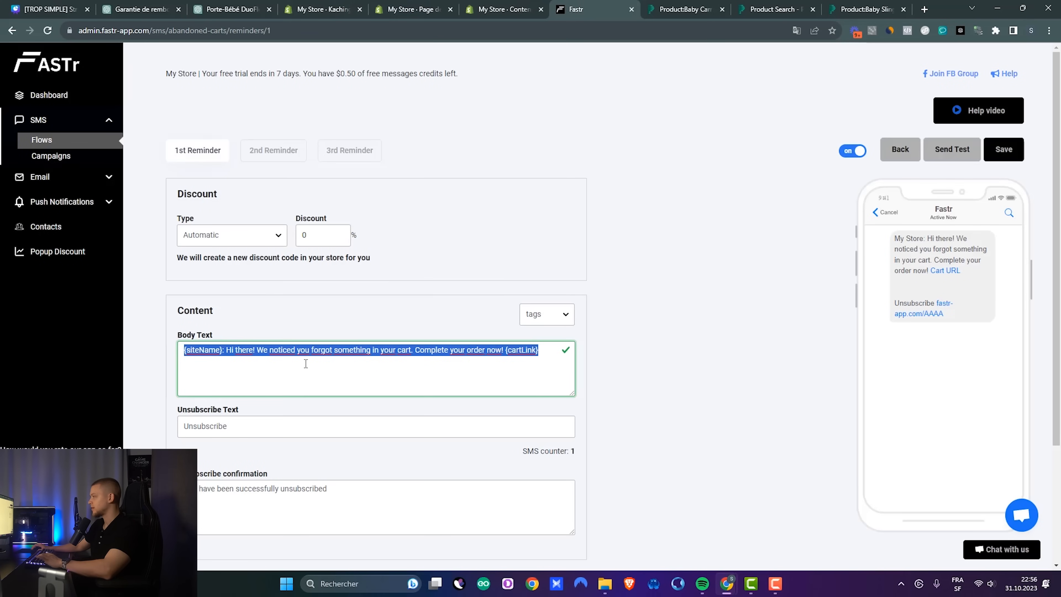
{"action": "key", "text": "ctrl+v"}
{"action": "left_click_drag", "start_coordinate": [988, 293], "coordinate": [895, 238]}
{"action": "left_click", "coordinate": [909, 269]}
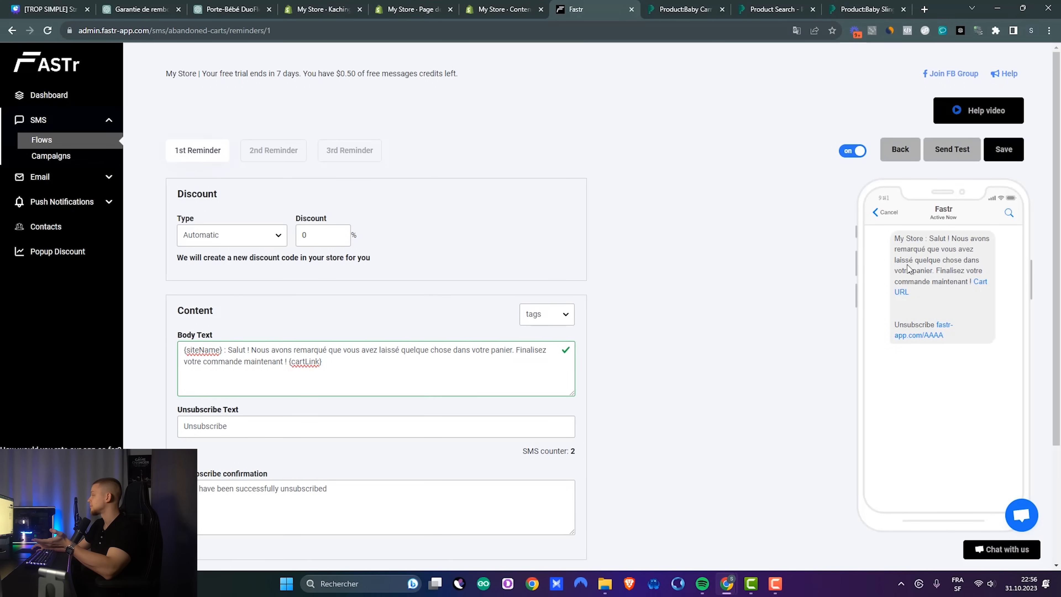
{"action": "triple_click", "coordinate": [918, 285]}
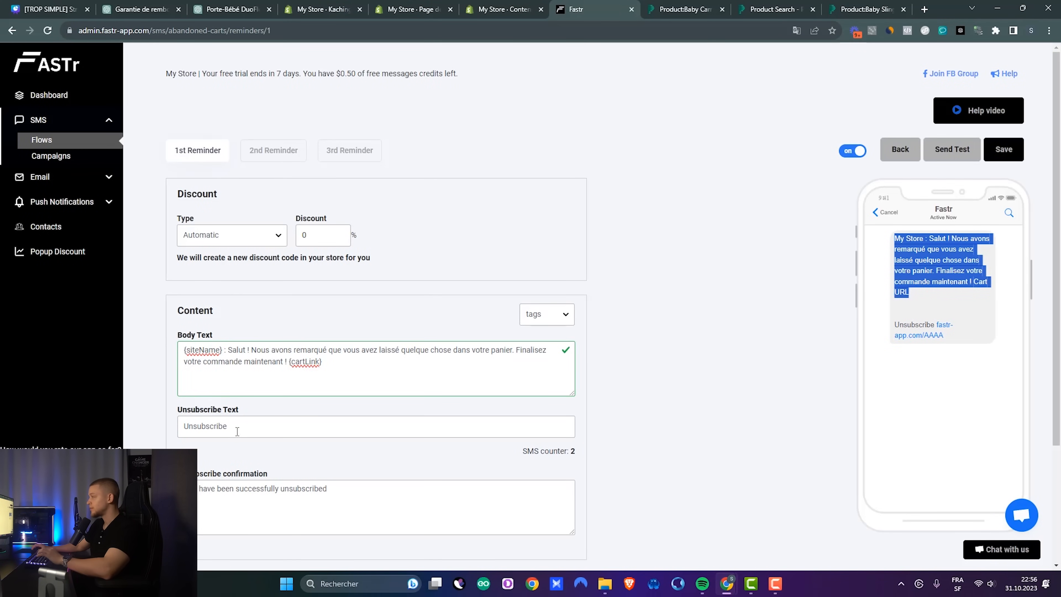
Step: Set the first SMS reminder's unsubscribe text to "Se désabonner" and save the reminder
{"action": "triple_click", "coordinate": [246, 420]}
{"action": "type", "text": "Se désab"}
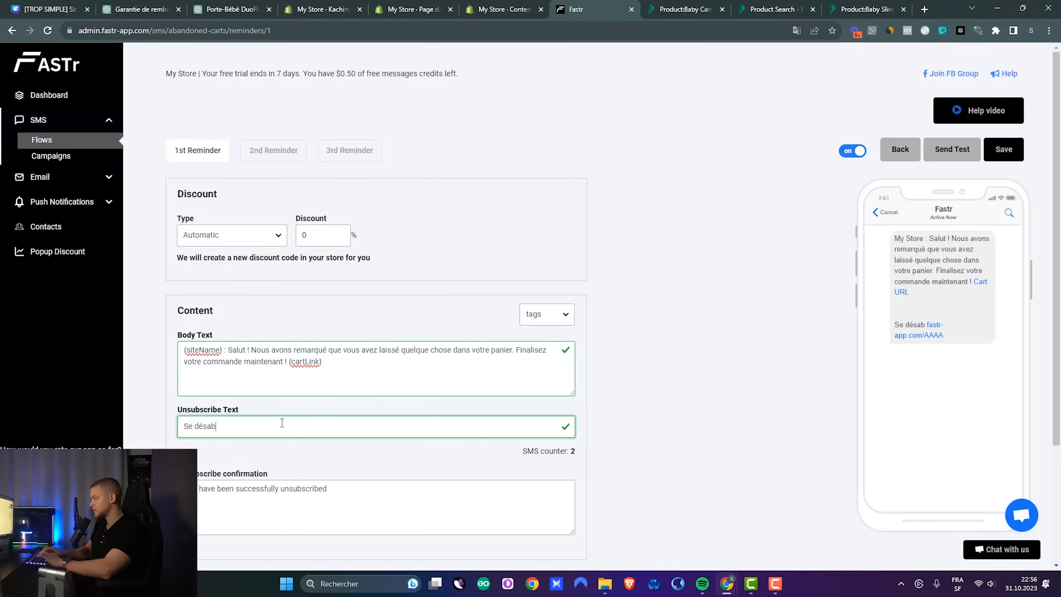
{"action": "type", "text": "onner"}
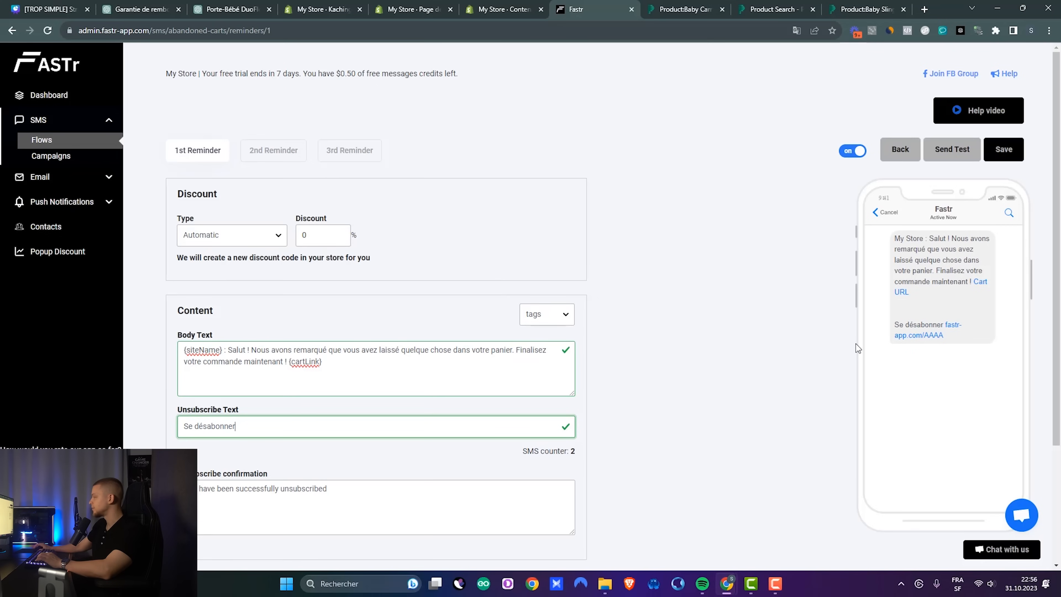
{"action": "left_click", "coordinate": [1003, 159]}
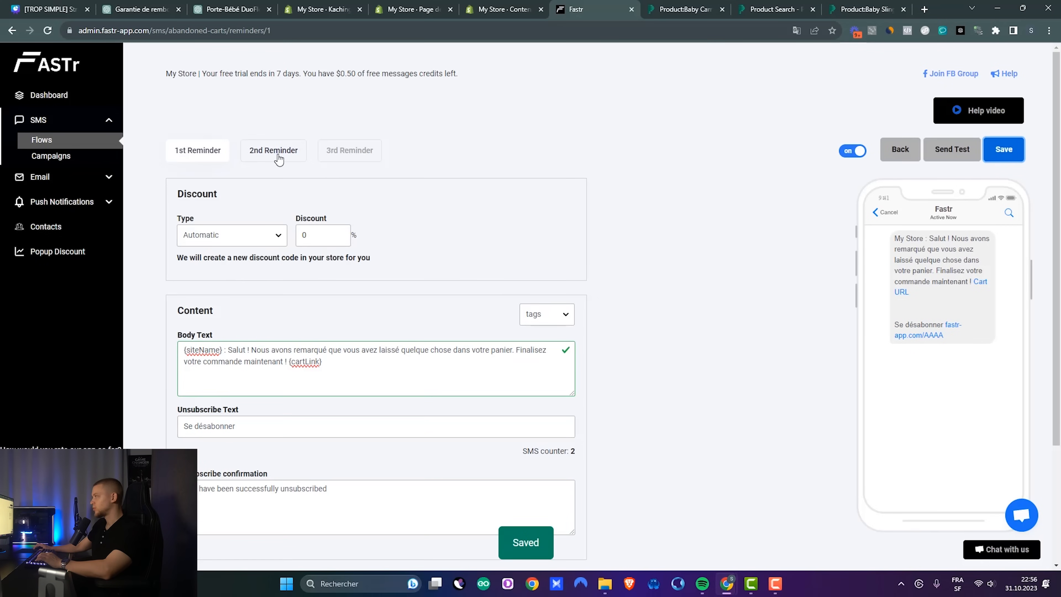
Step: Compare the discounts and message texts of the first, second and third SMS reminders
{"action": "left_click", "coordinate": [288, 164]}
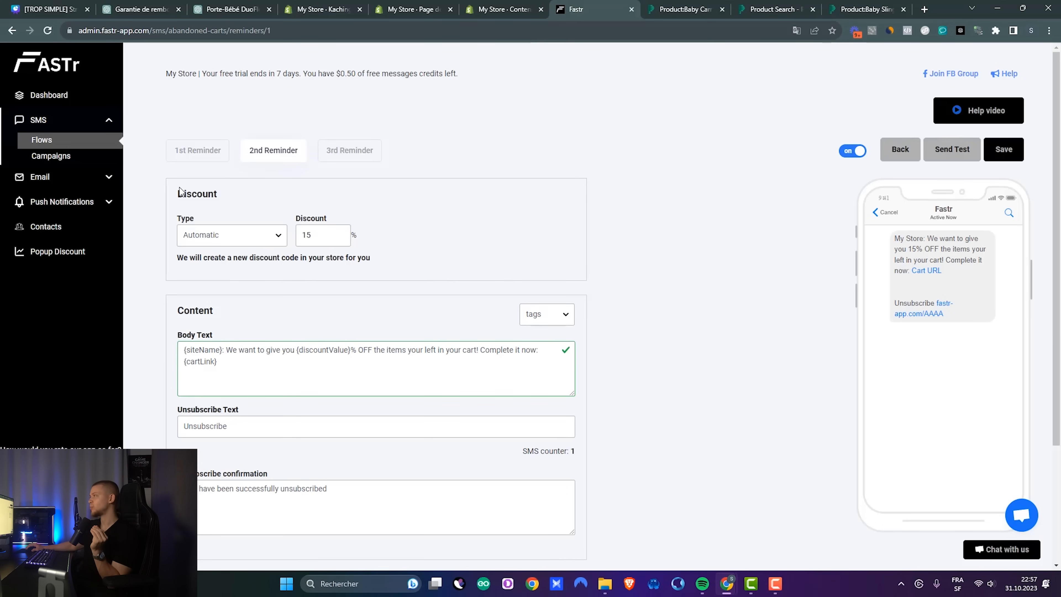
{"action": "left_click", "coordinate": [202, 151]}
{"action": "left_click", "coordinate": [345, 151]}
{"action": "left_click", "coordinate": [284, 157]}
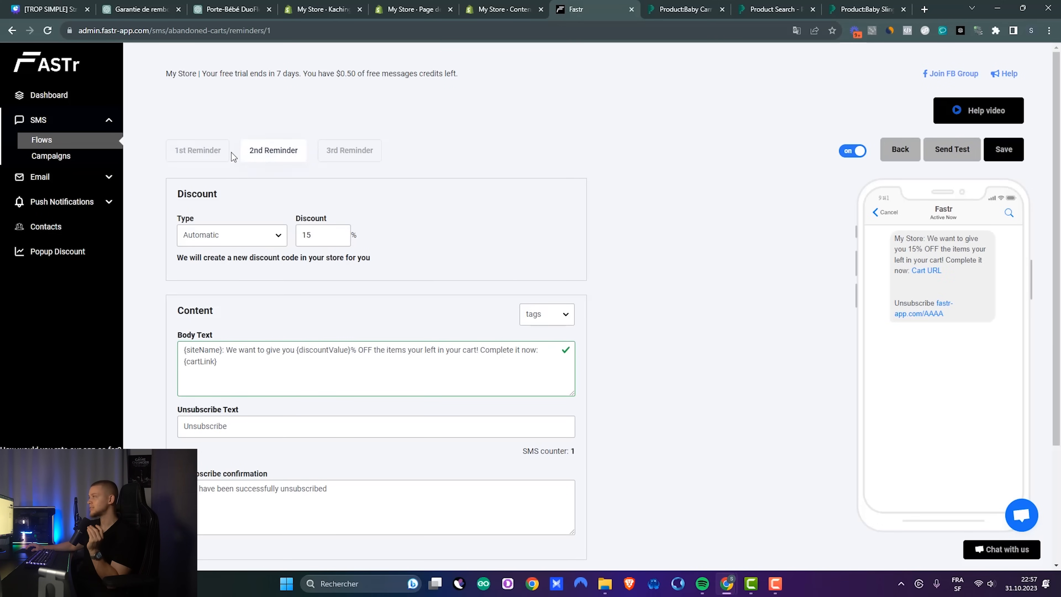
{"action": "left_click", "coordinate": [221, 154]}
{"action": "left_click", "coordinate": [334, 154]}
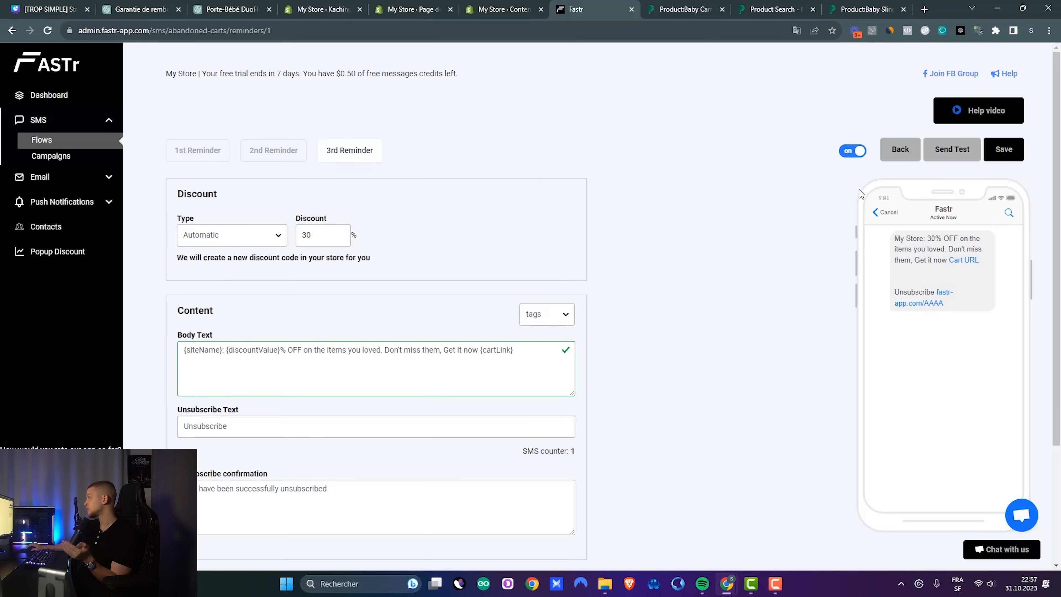
{"action": "left_click", "coordinate": [195, 158]}
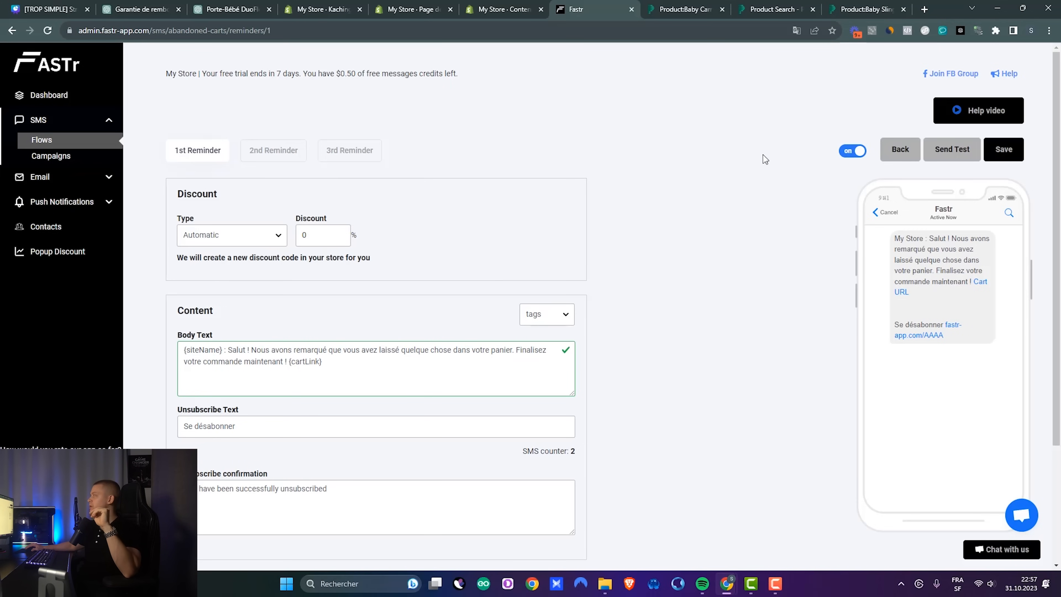
Step: Activate the first, second and third abandoned-cart reminders in the email flows
{"action": "left_click", "coordinate": [109, 178]}
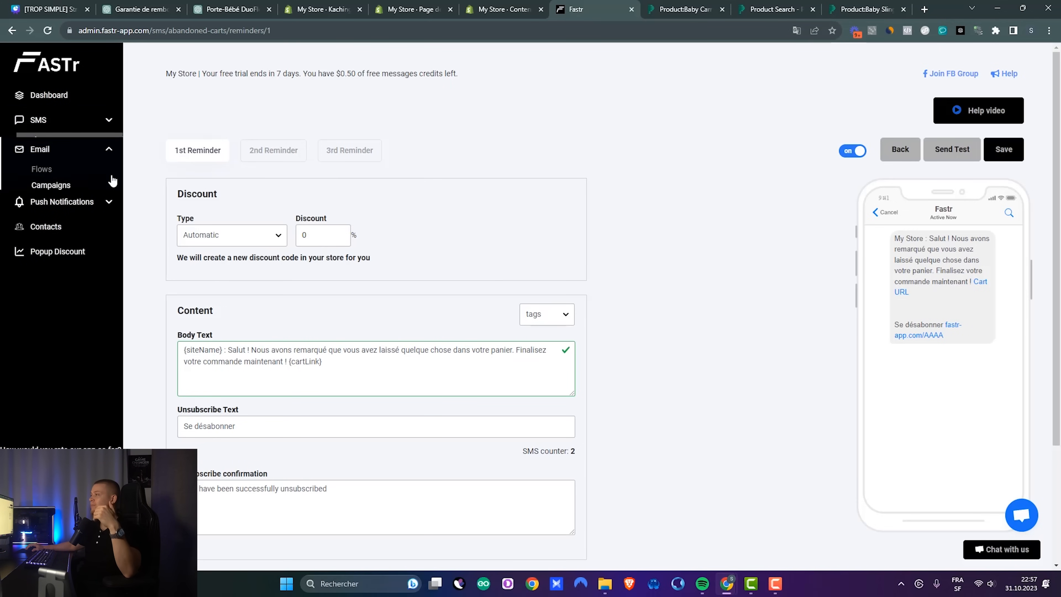
{"action": "left_click", "coordinate": [42, 166]}
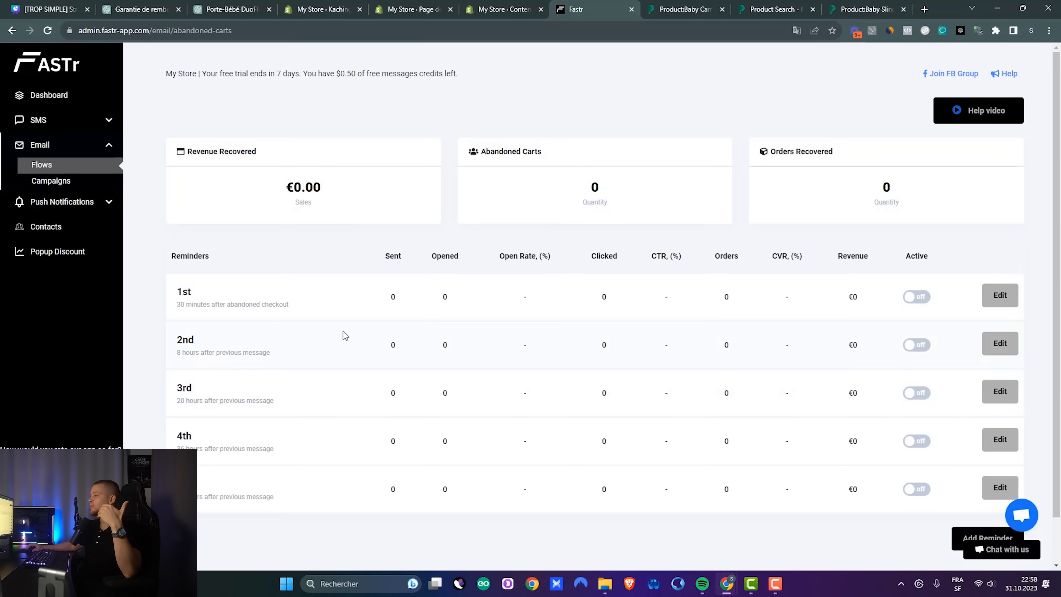
{"action": "left_click", "coordinate": [916, 296]}
{"action": "left_click", "coordinate": [915, 345]}
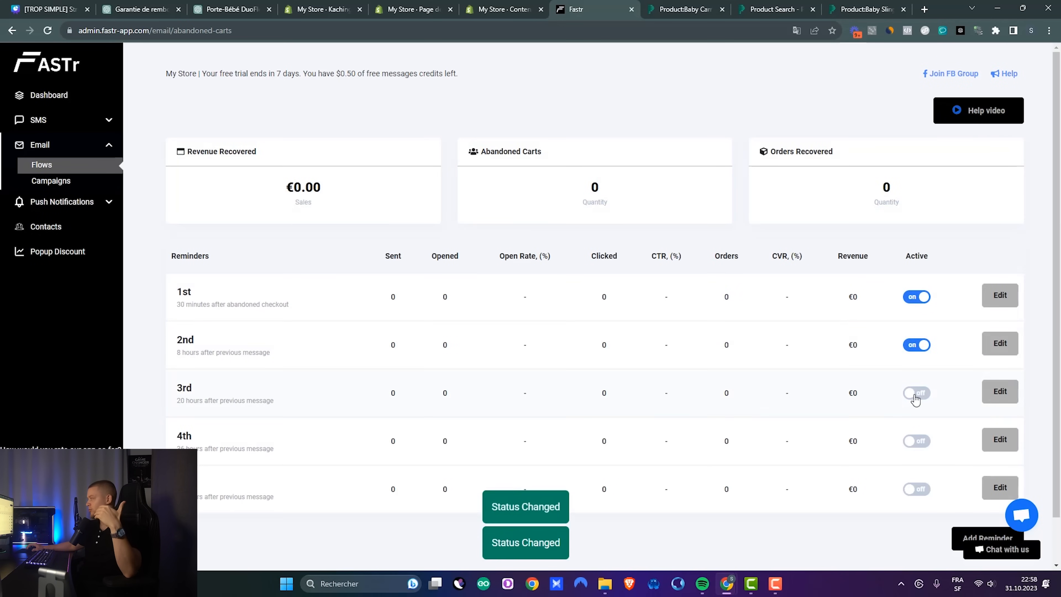
{"action": "left_click", "coordinate": [914, 395]}
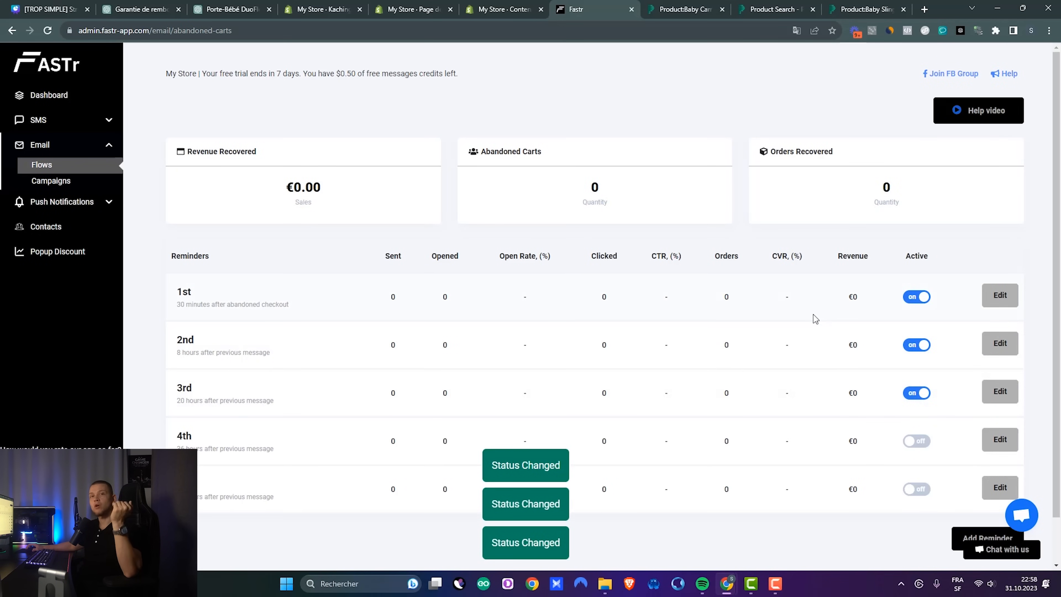
Step: Close Fastr and read the speed score note on the Shopify themes page
{"action": "key", "text": "ctrl+w"}
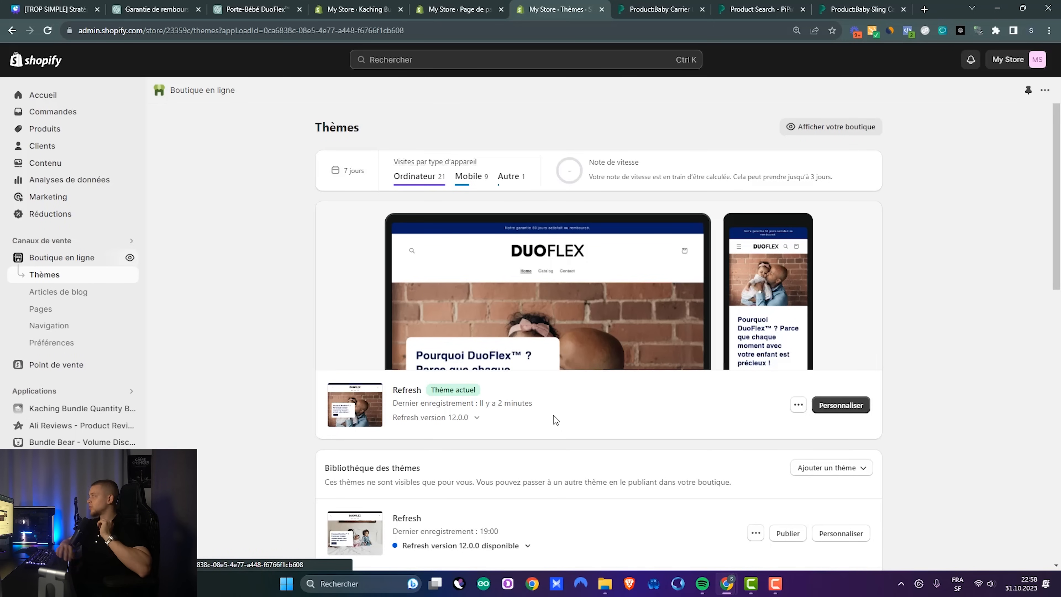
{"action": "triple_click", "coordinate": [595, 163]}
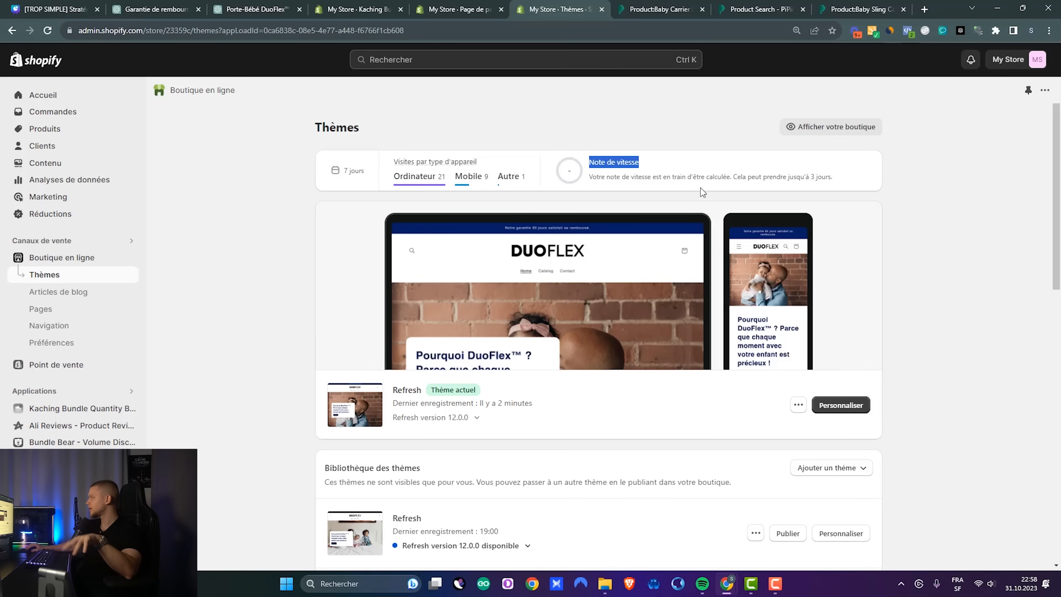
{"action": "left_click_drag", "start_coordinate": [829, 177], "coordinate": [810, 191]}
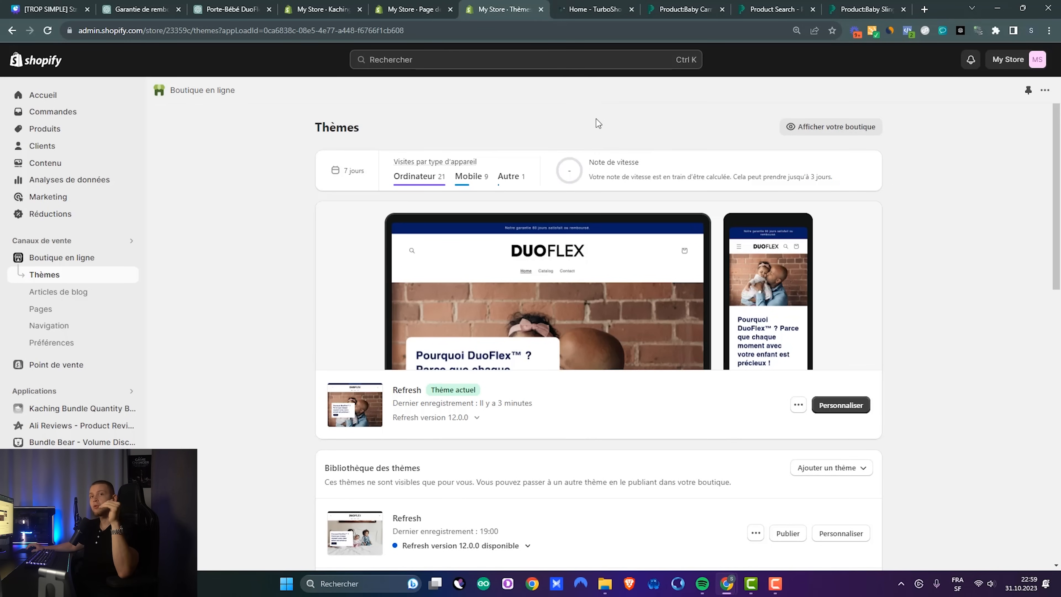
Step: Examine TurboShopify's home page and its speed optimization packages, and return to the Shopify themes page
{"action": "left_click", "coordinate": [592, 4]}
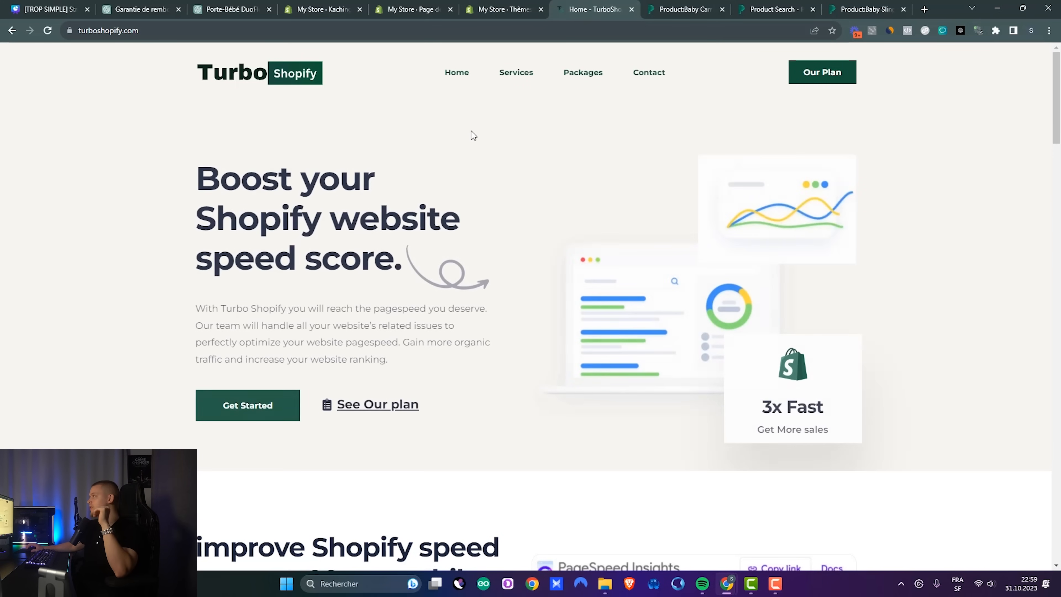
{"action": "scroll", "coordinate": [438, 203], "scroll_direction": "down", "scroll_amount": 4}
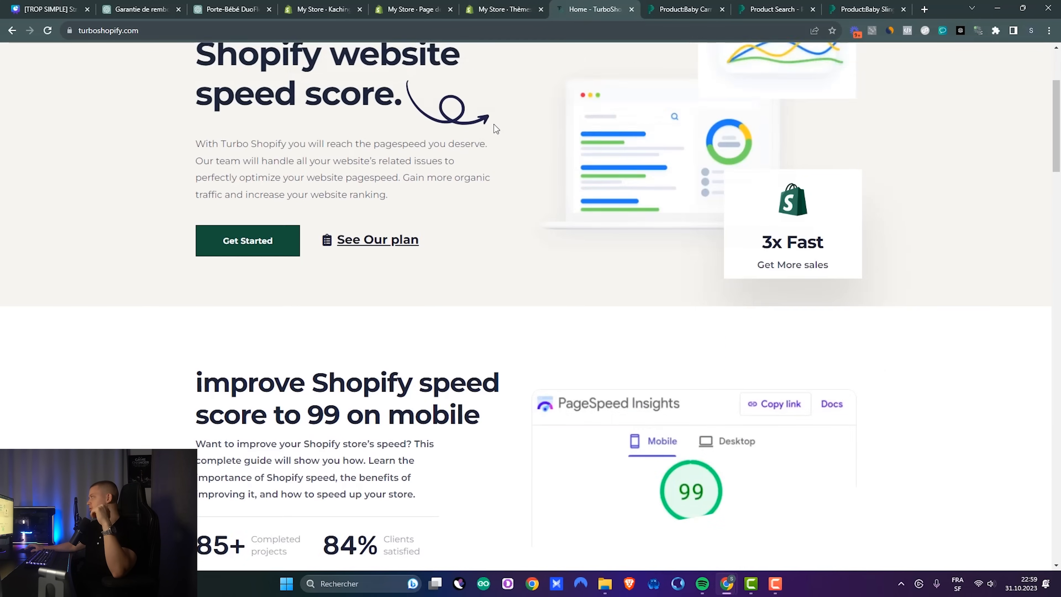
{"action": "scroll", "coordinate": [494, 124], "scroll_direction": "up", "scroll_amount": 4}
{"action": "left_click", "coordinate": [568, 84]}
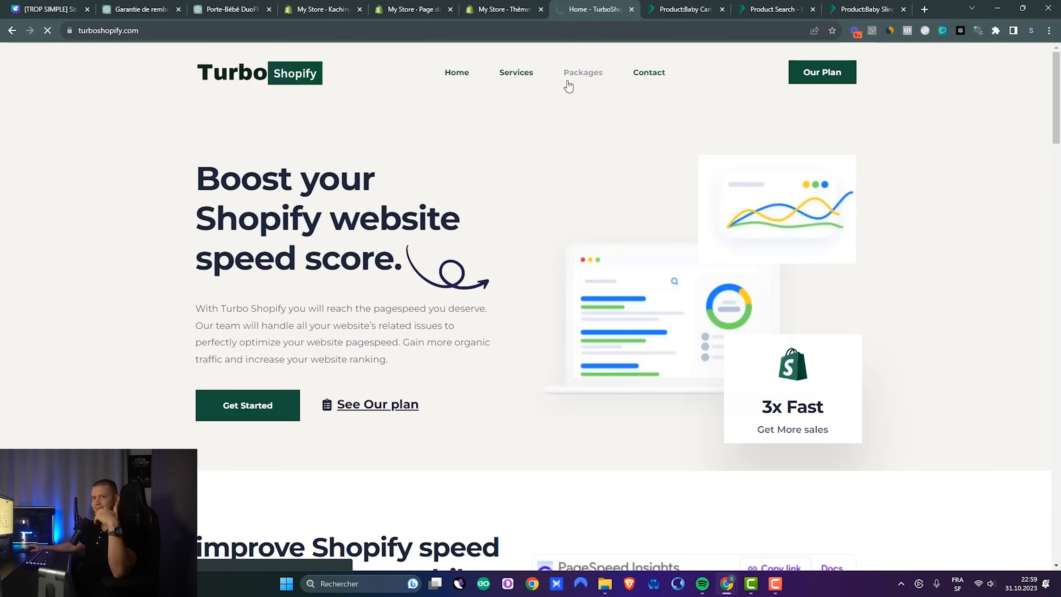
{"action": "scroll", "coordinate": [205, 228], "scroll_direction": "down", "scroll_amount": 4}
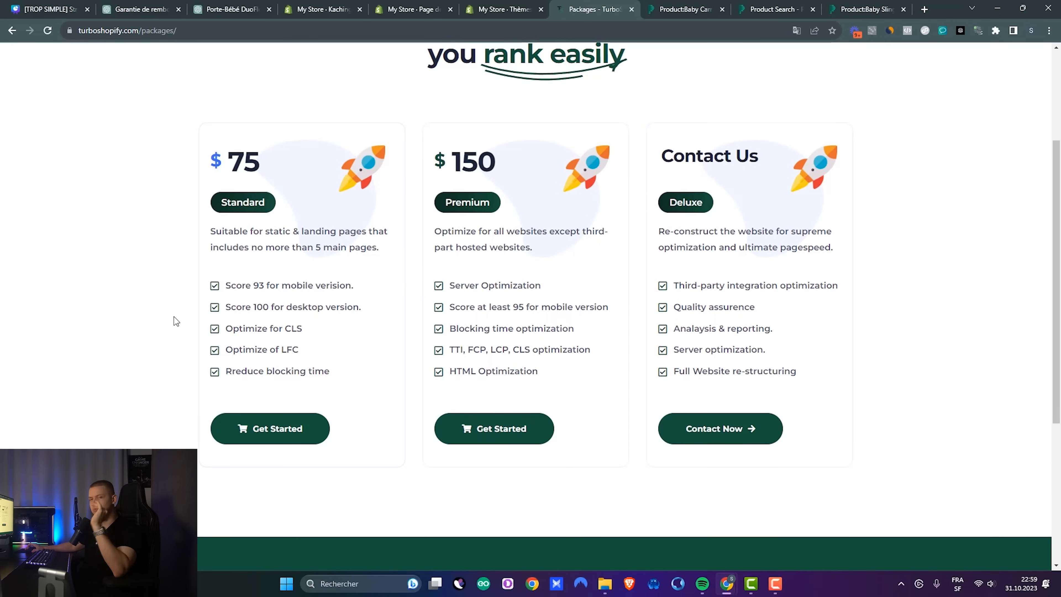
{"action": "scroll", "coordinate": [164, 312], "scroll_direction": "up", "scroll_amount": 4}
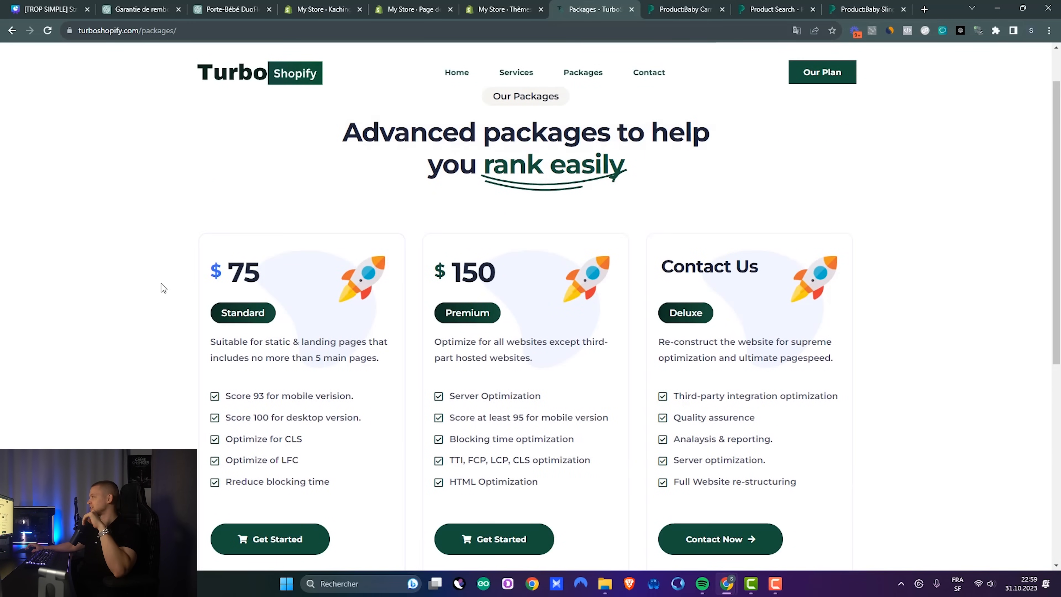
{"action": "scroll", "coordinate": [167, 260], "scroll_direction": "down", "scroll_amount": 3}
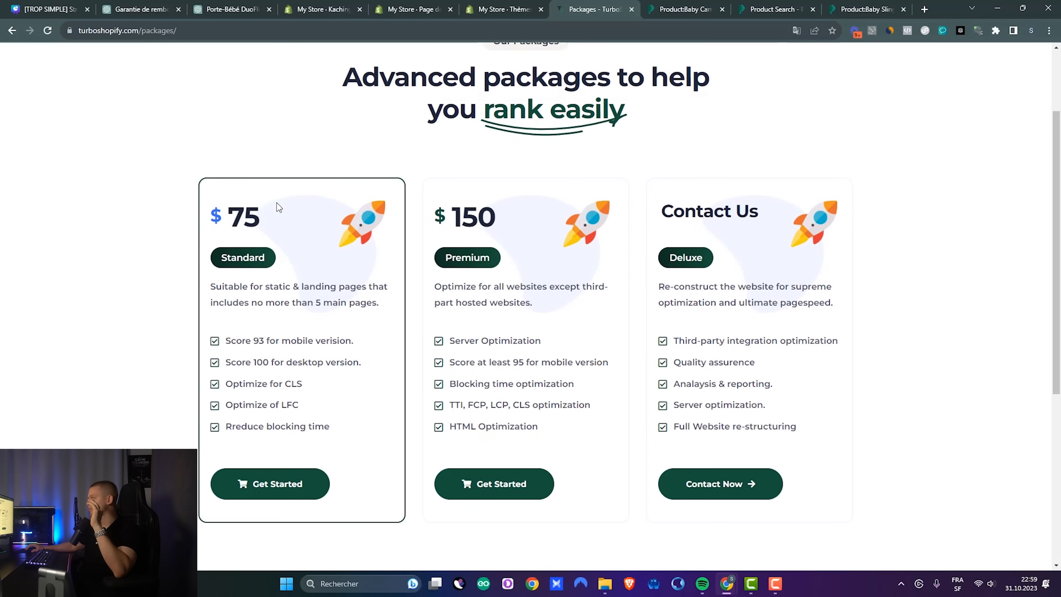
{"action": "scroll", "coordinate": [268, 192], "scroll_direction": "up", "scroll_amount": 3}
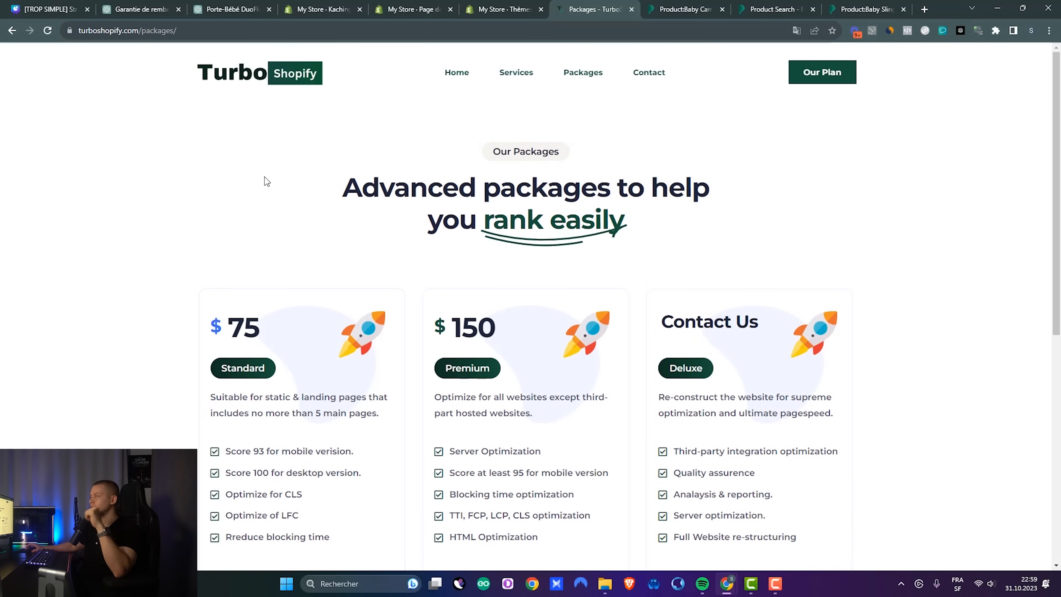
{"action": "left_click", "coordinate": [501, 9]}
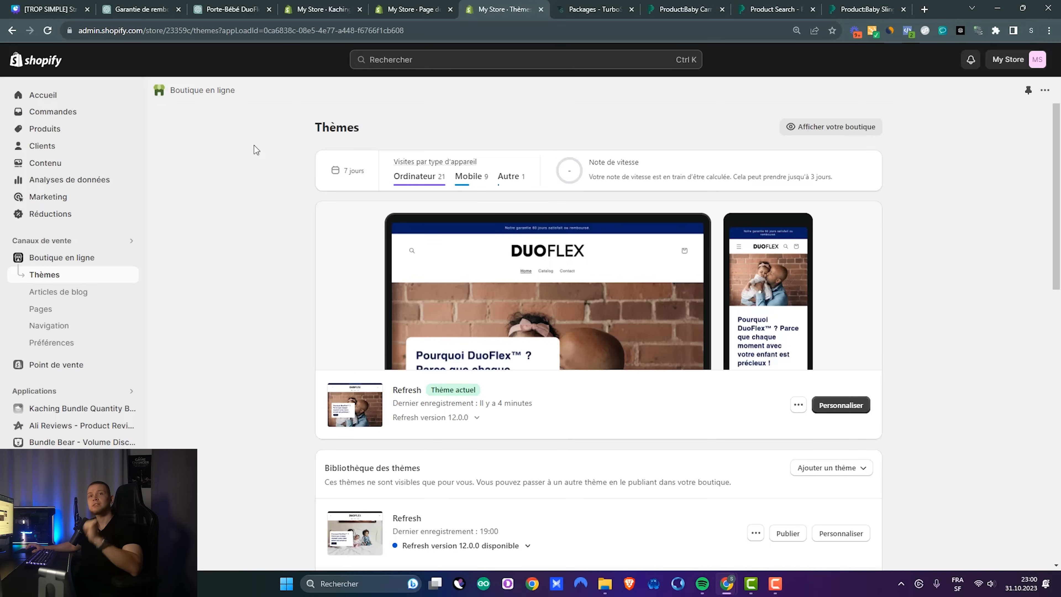
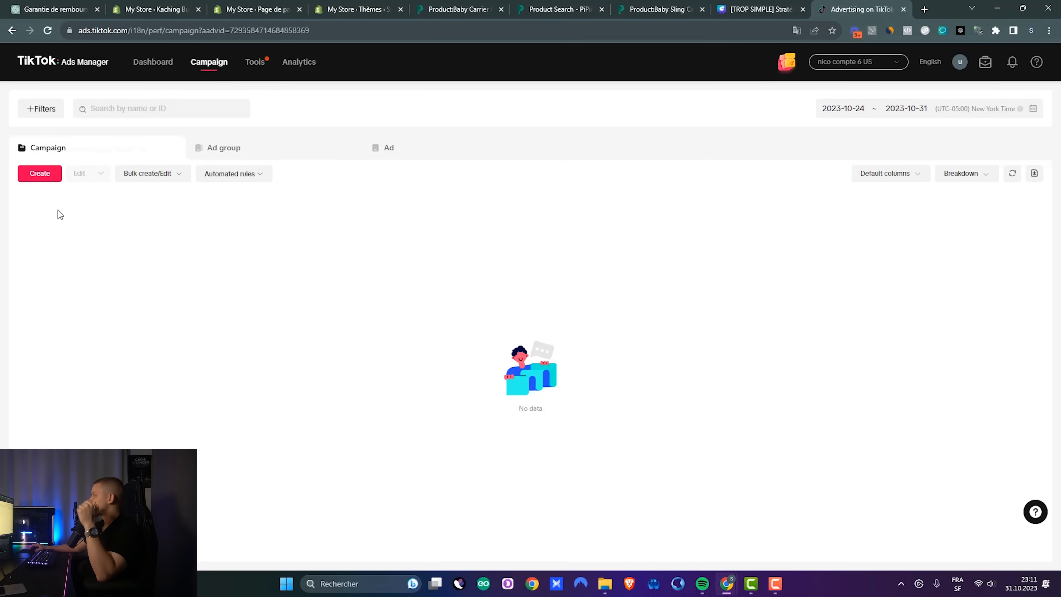
Step: Create a TikTok Ads campaign in custom mode with website conversions as the advertising objective
{"action": "key", "text": "ctrl+plus"}
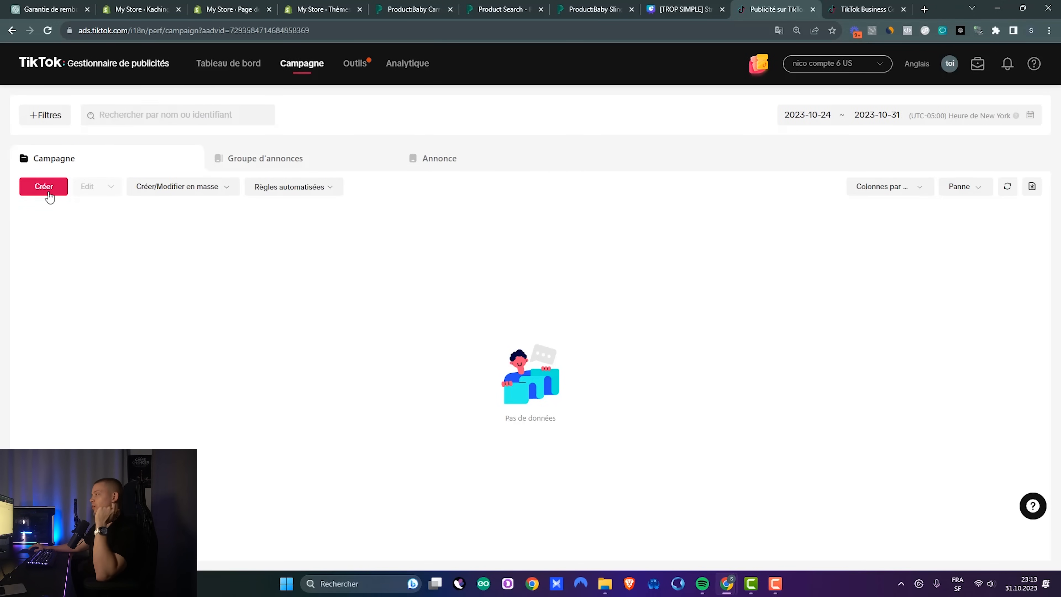
{"action": "left_click", "coordinate": [46, 191]}
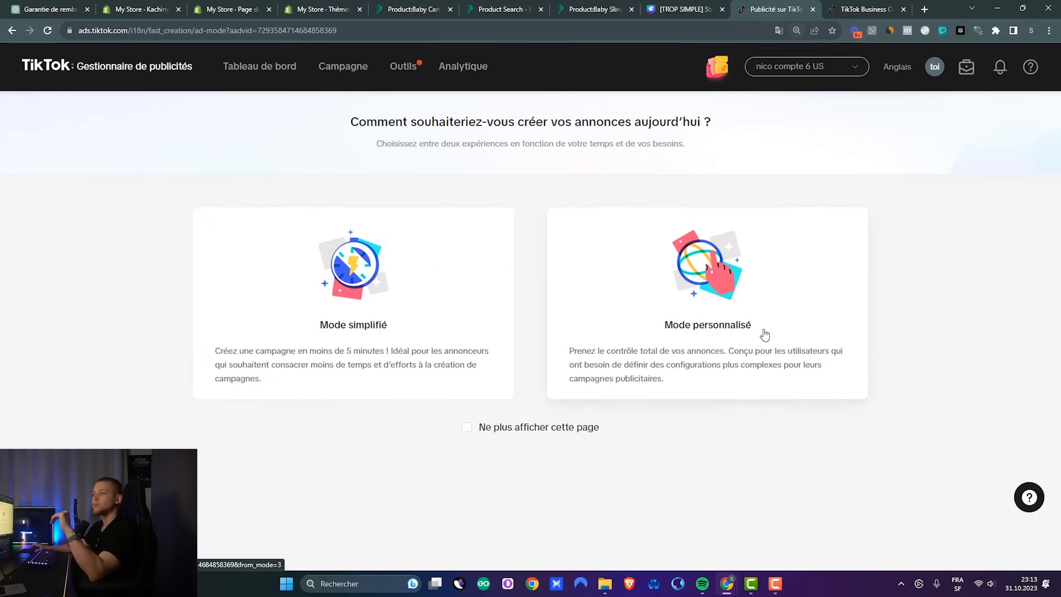
{"action": "left_click", "coordinate": [702, 323]}
{"action": "scroll", "coordinate": [977, 331], "scroll_direction": "down", "scroll_amount": 2}
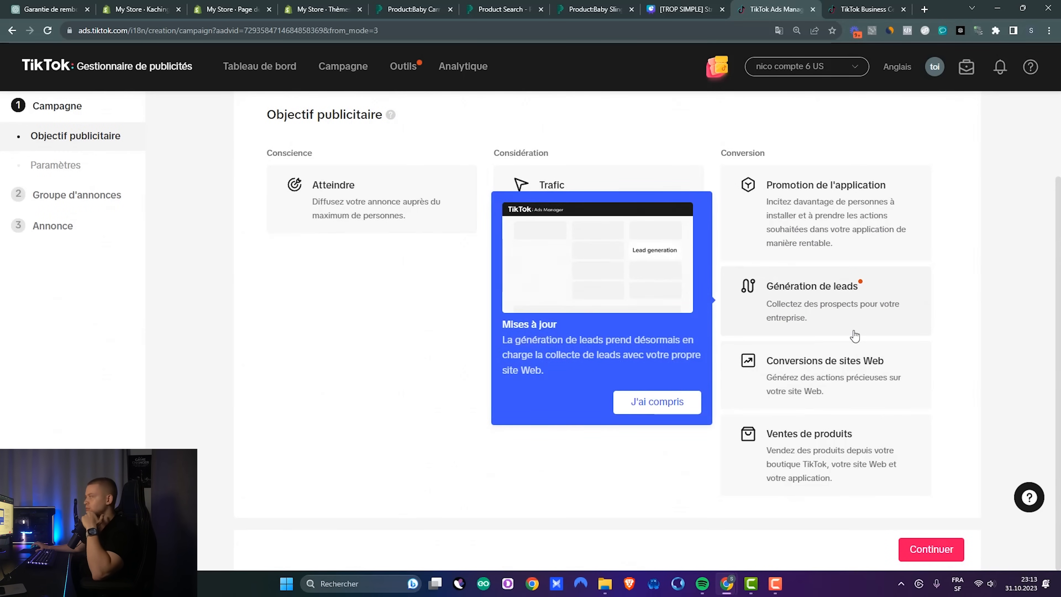
{"action": "left_click", "coordinate": [848, 353]}
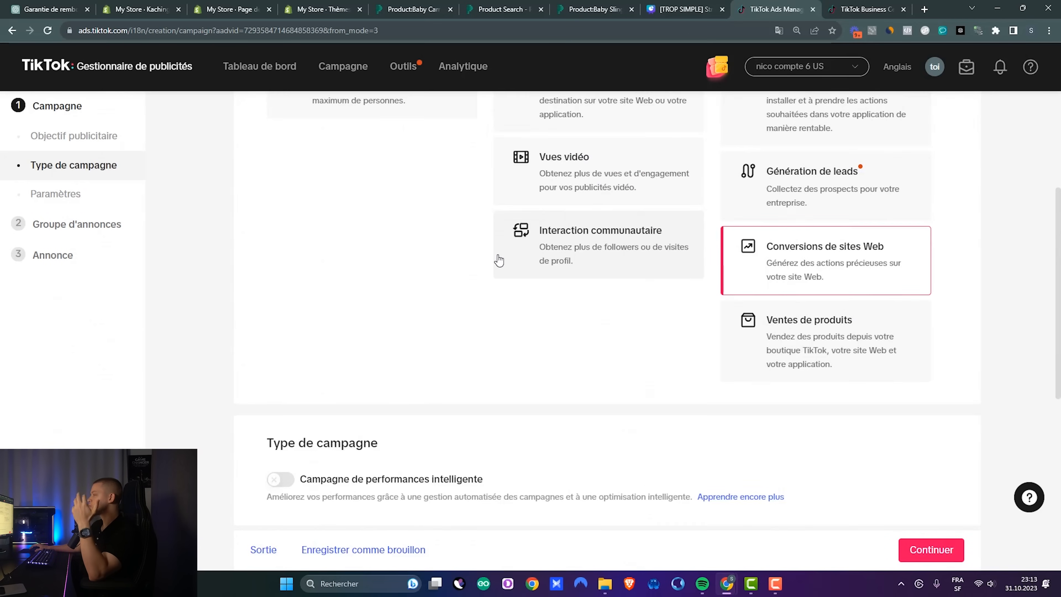
Step: Name the campaign "DuoFlex - Testing"
{"action": "left_click_drag", "start_coordinate": [266, 382], "coordinate": [406, 378]}
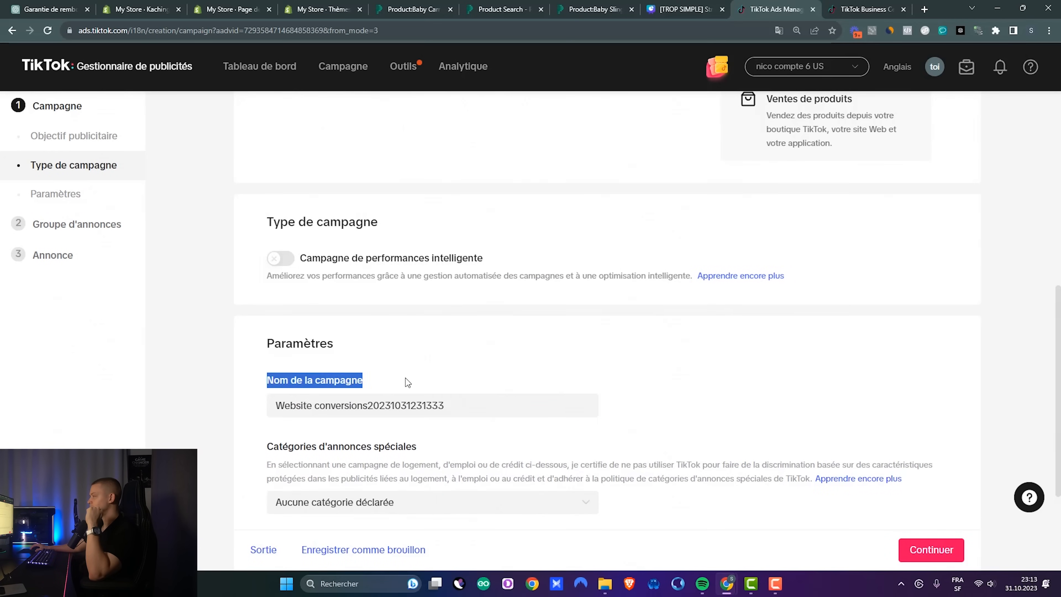
{"action": "scroll", "coordinate": [405, 367], "scroll_direction": "down", "scroll_amount": 3}
{"action": "left_click", "coordinate": [472, 295]}
{"action": "triple_click", "coordinate": [470, 294]}
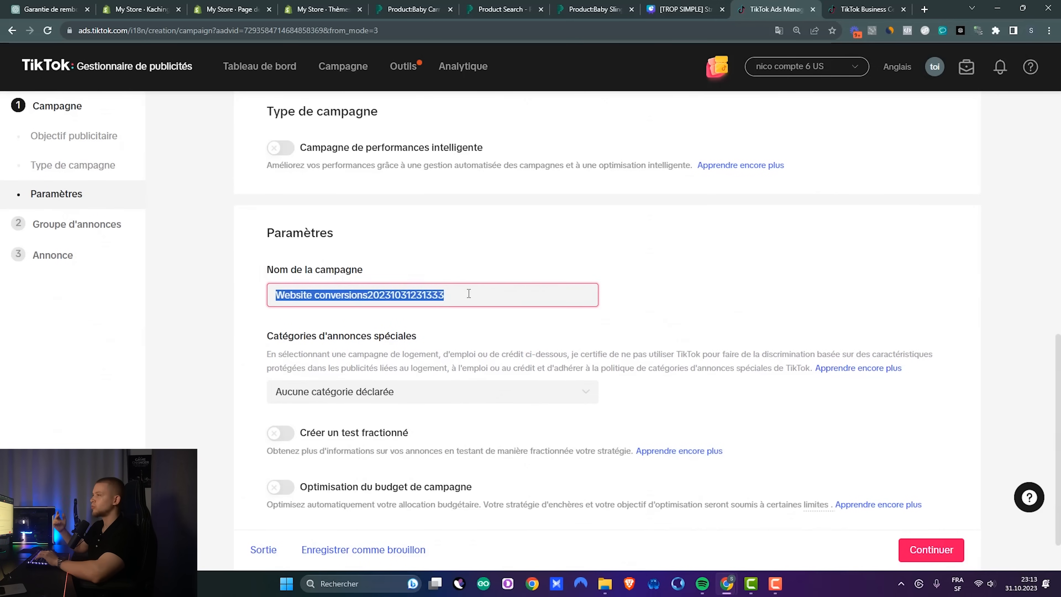
{"action": "type", "text": "Du"}
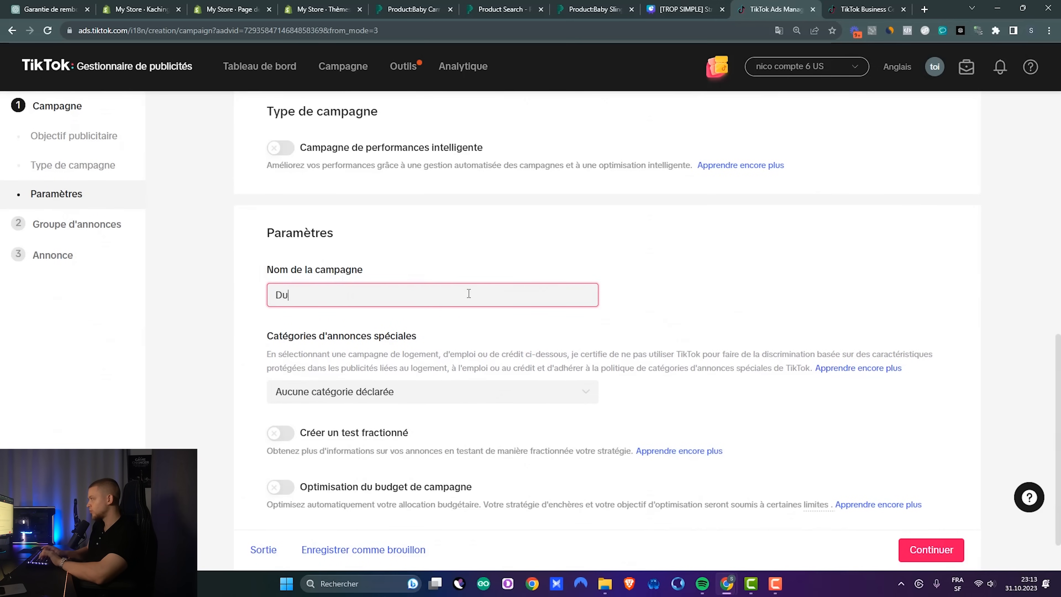
{"action": "type", "text": "oFlex "}
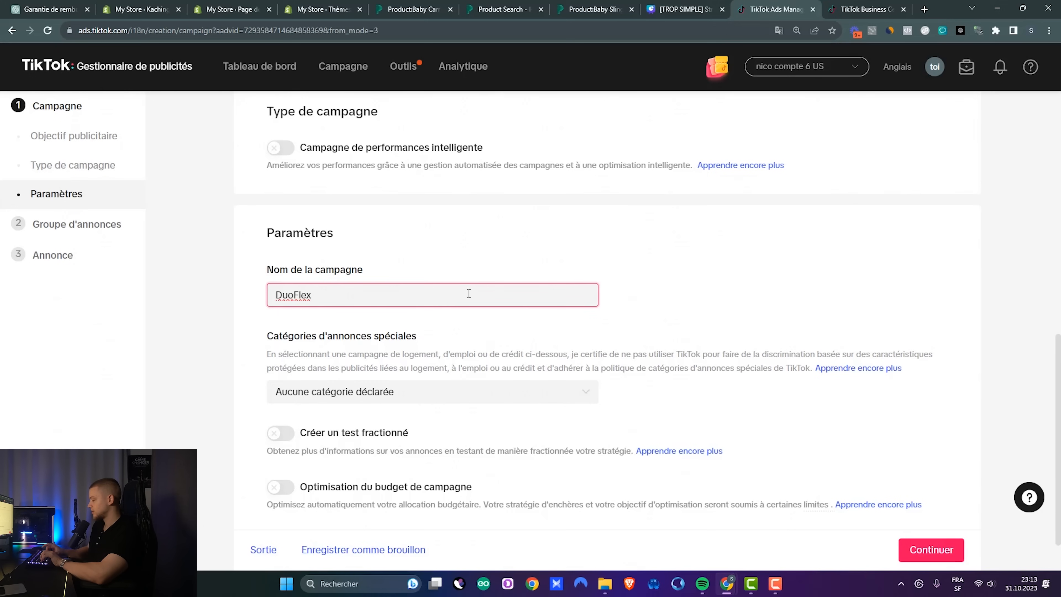
{"action": "type", "text": "- Testing"}
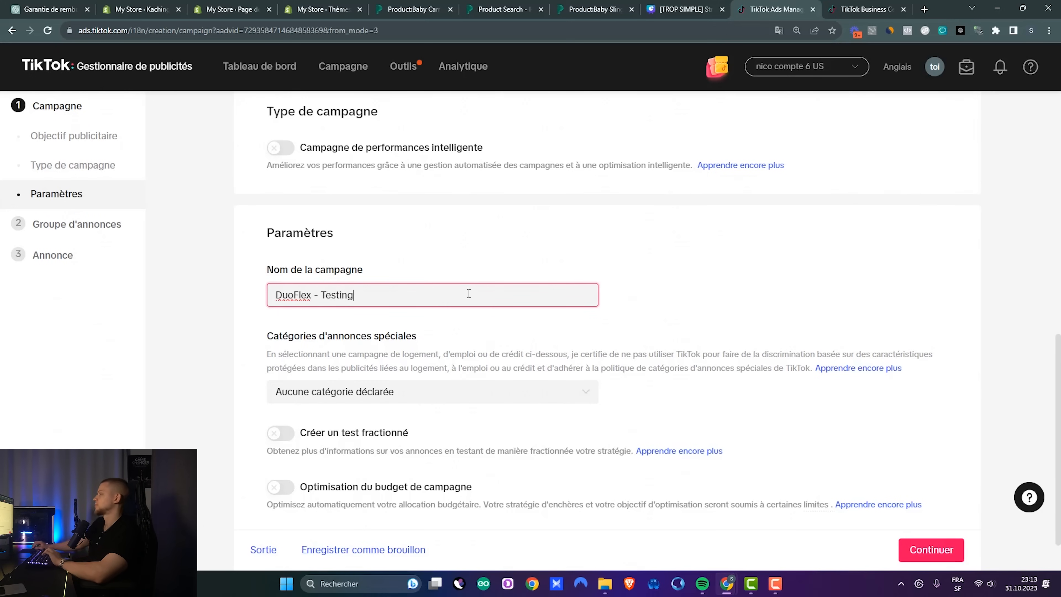
Step: Enable campaign budget optimization with a daily budget of 100 USD and continue to the ad group settings
{"action": "scroll", "coordinate": [268, 426], "scroll_direction": "down", "scroll_amount": 1}
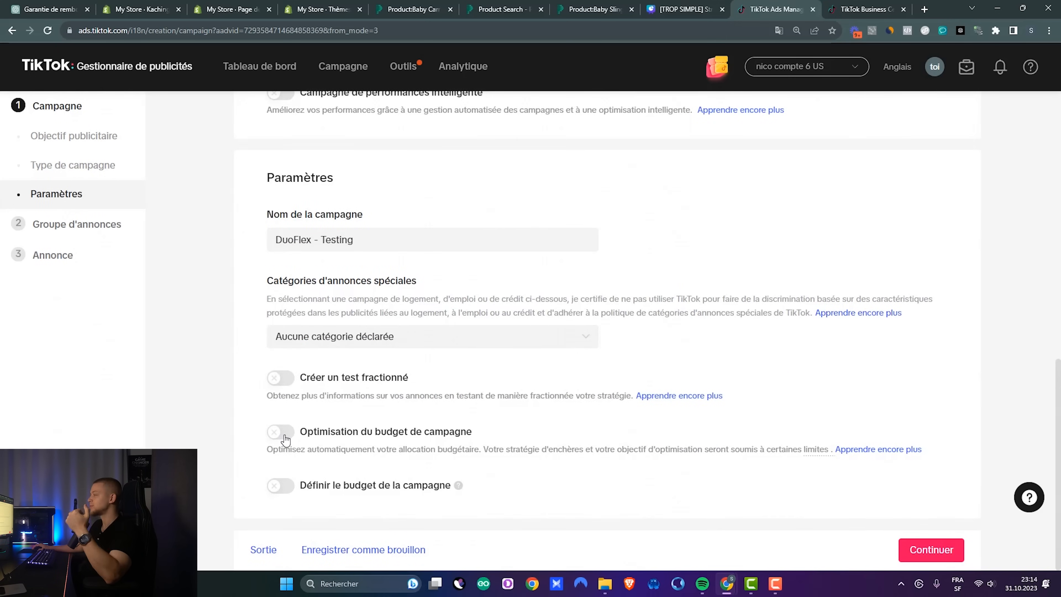
{"action": "left_click", "coordinate": [285, 439]}
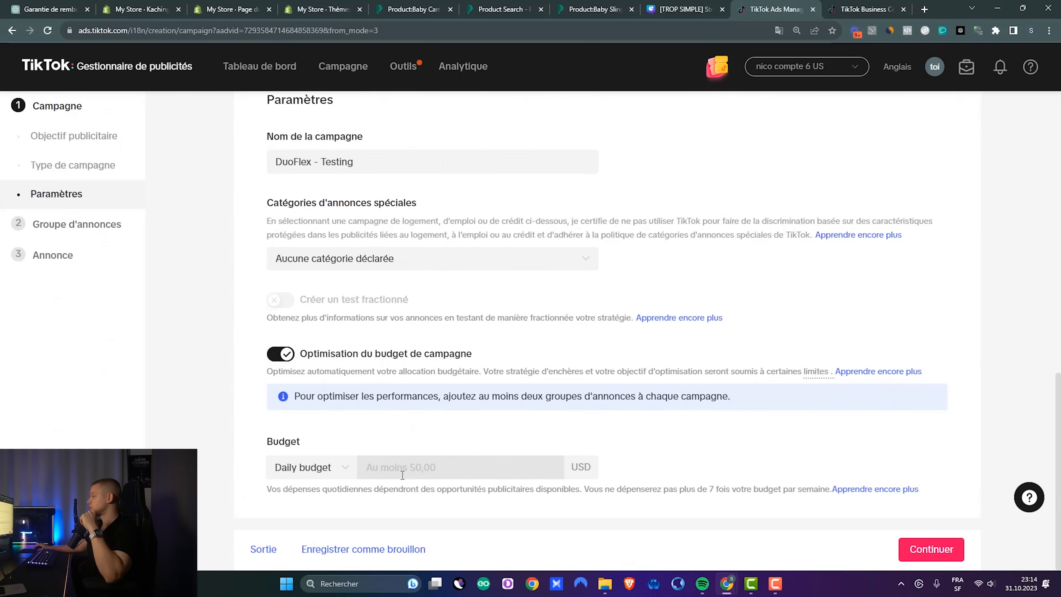
{"action": "left_click", "coordinate": [504, 464]}
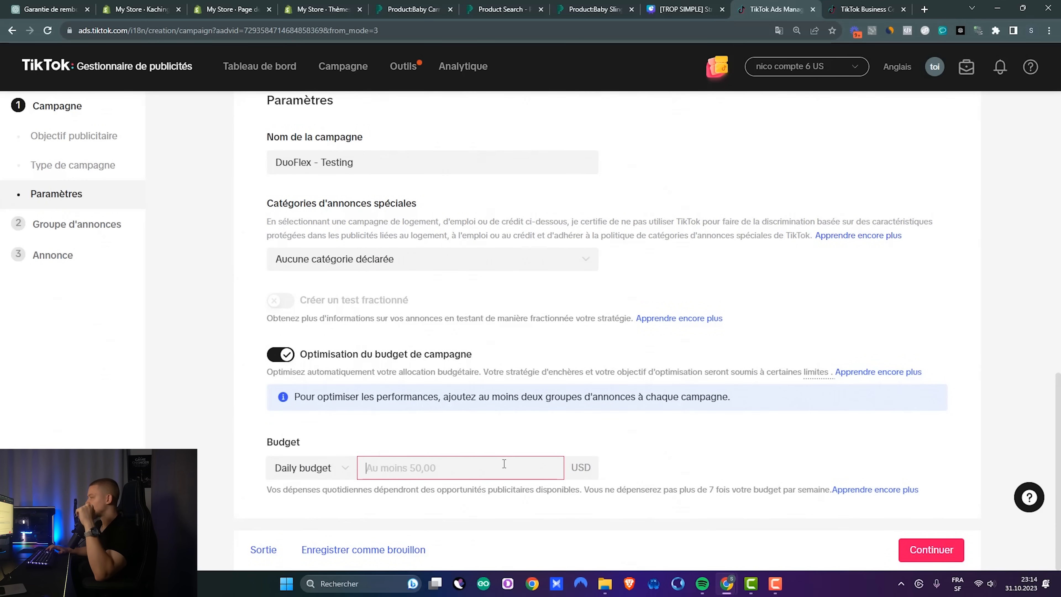
{"action": "type", "text": "100"}
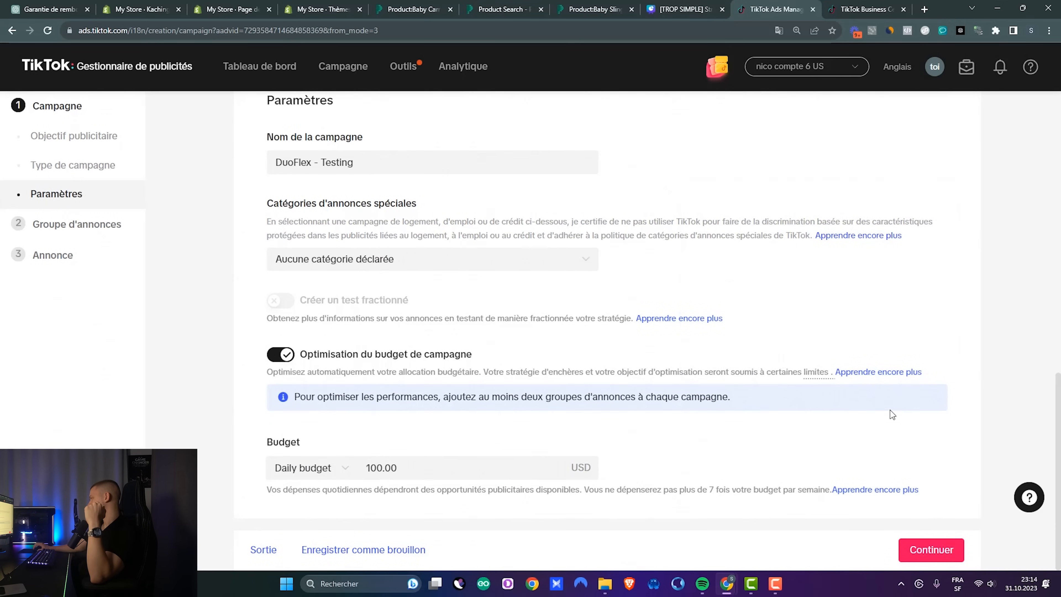
{"action": "left_click", "coordinate": [930, 550]}
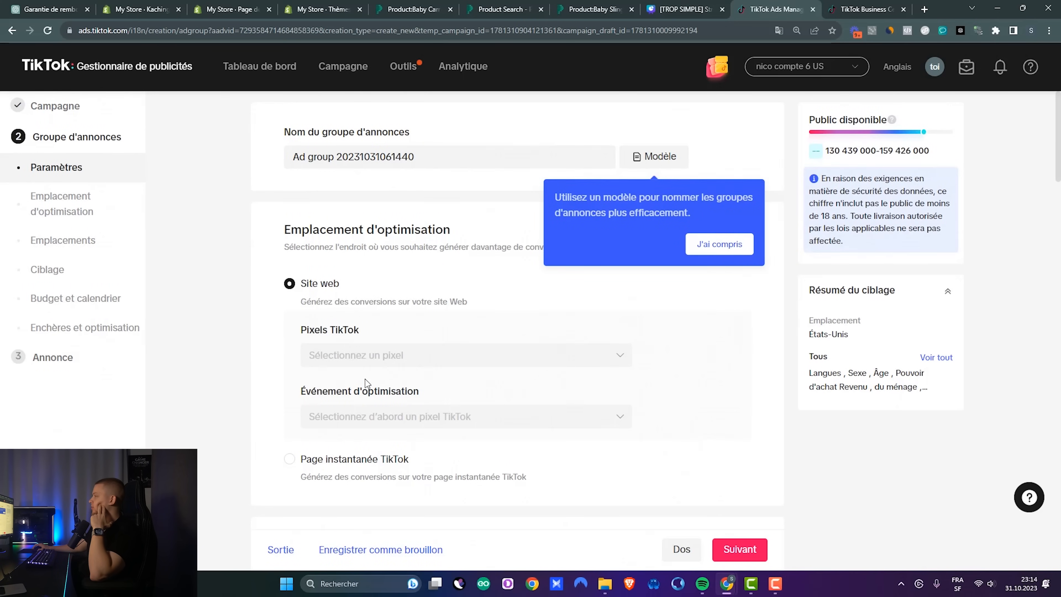
Step: Check the TikTok pixel choices, switch to the Shopify admin, and install the TikTok app from the Shopify App Store
{"action": "left_click", "coordinate": [482, 355]}
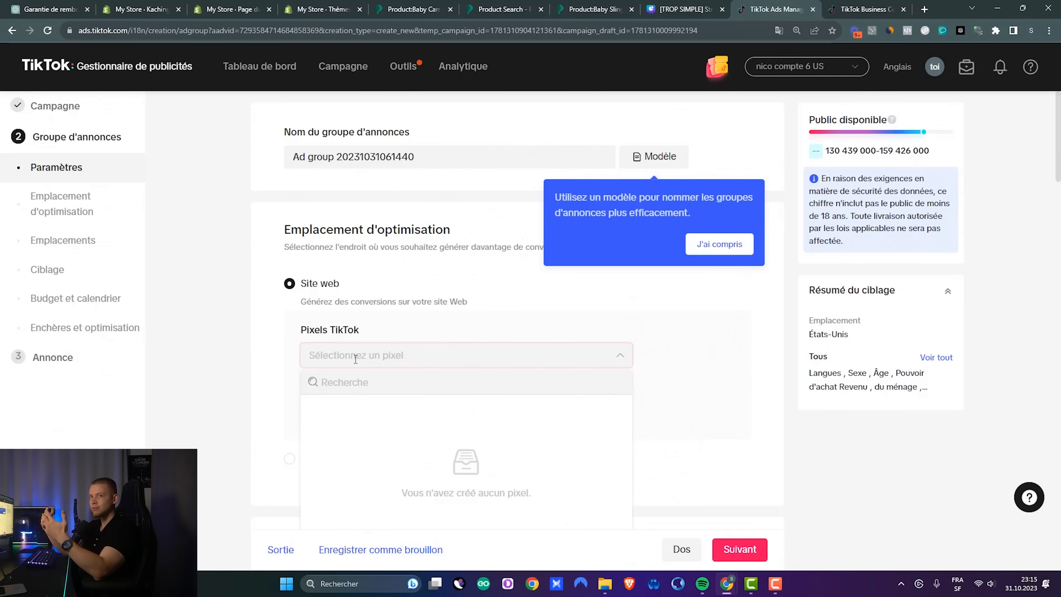
{"action": "left_click", "coordinate": [277, 348]}
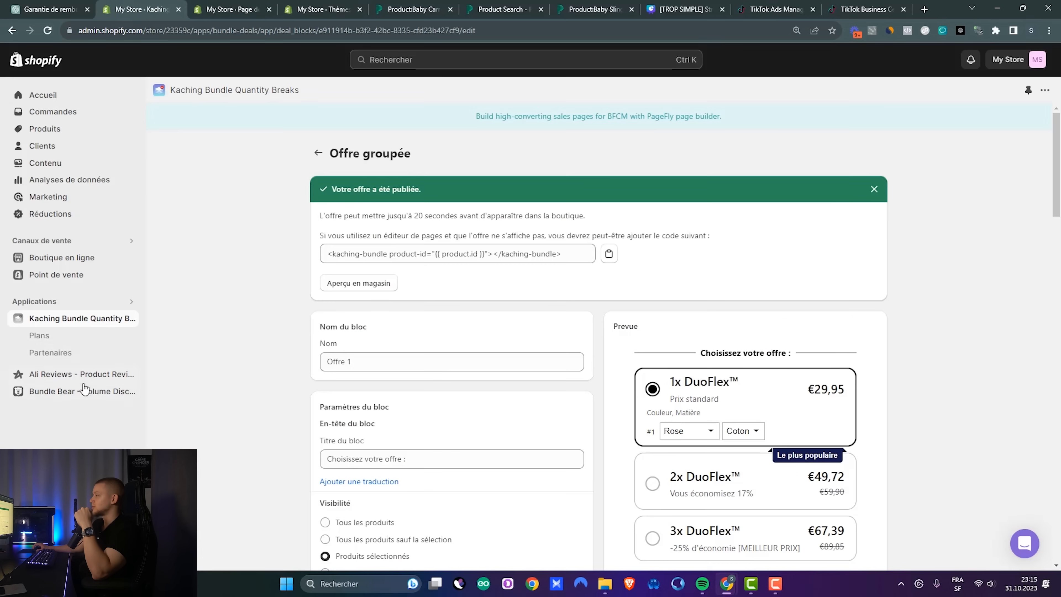
{"action": "left_click", "coordinate": [57, 303]}
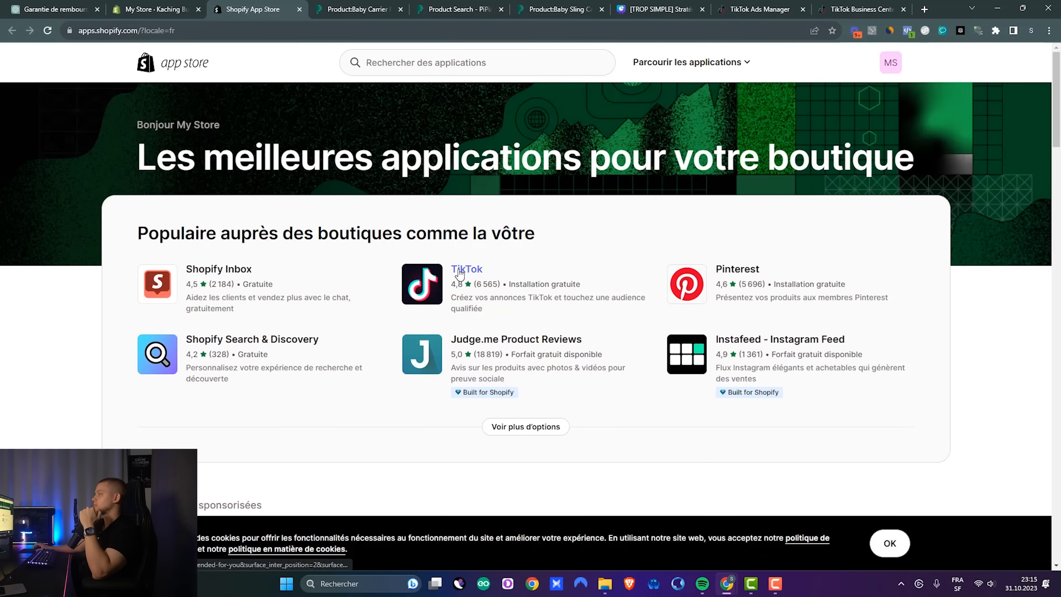
{"action": "left_click", "coordinate": [422, 285]}
{"action": "double_click", "coordinate": [208, 146]}
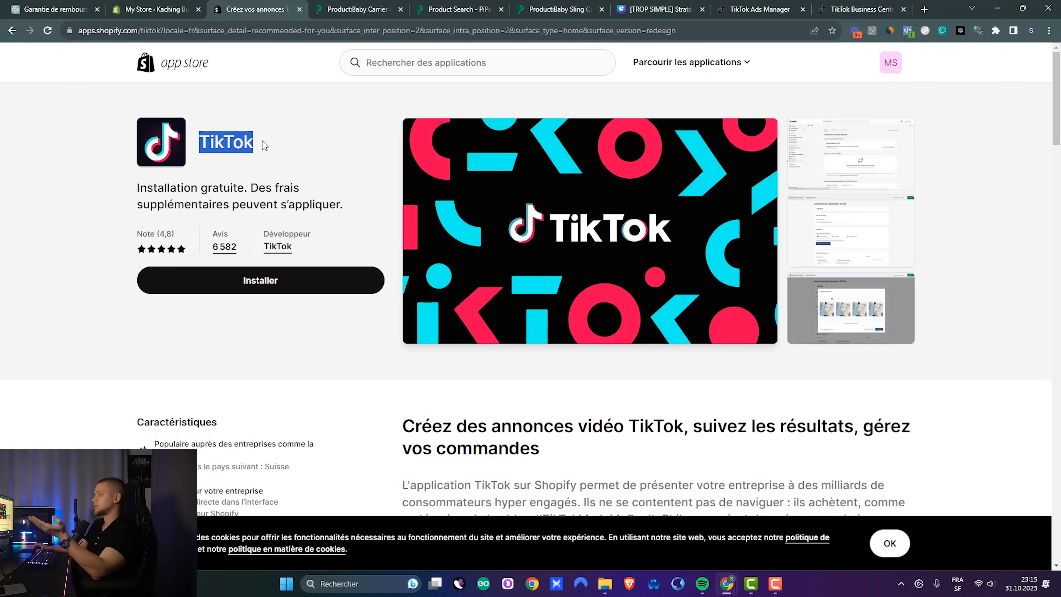
{"action": "left_click", "coordinate": [266, 288]}
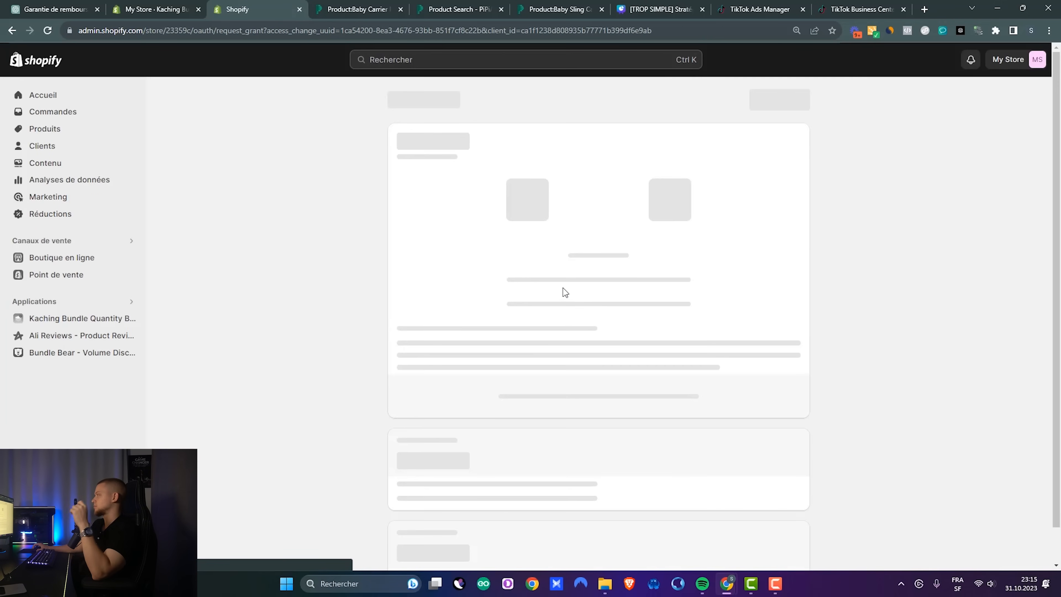
{"action": "left_click", "coordinate": [750, 100]}
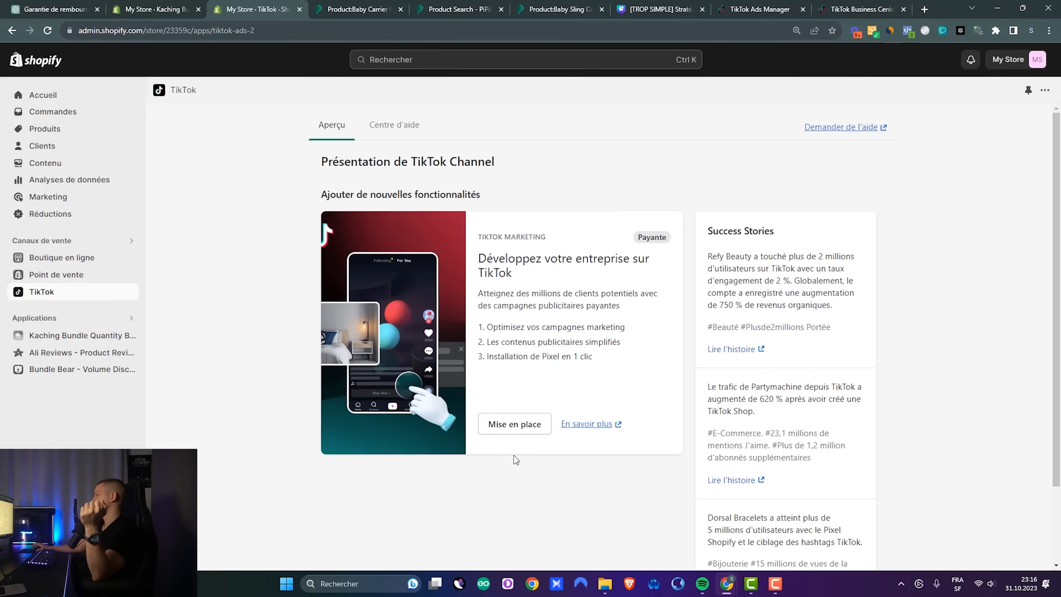
Step: Set up TikTok Marketing in the Shopify TikTok app by connecting TikTok For Business and finishing the configuration
{"action": "left_click", "coordinate": [513, 430]}
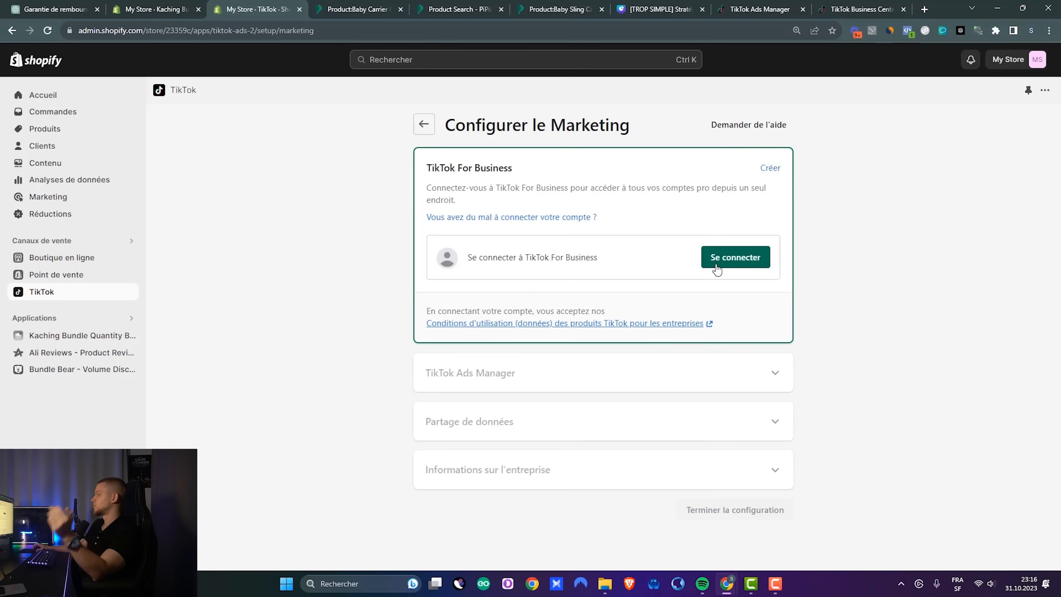
{"action": "left_click", "coordinate": [716, 266]}
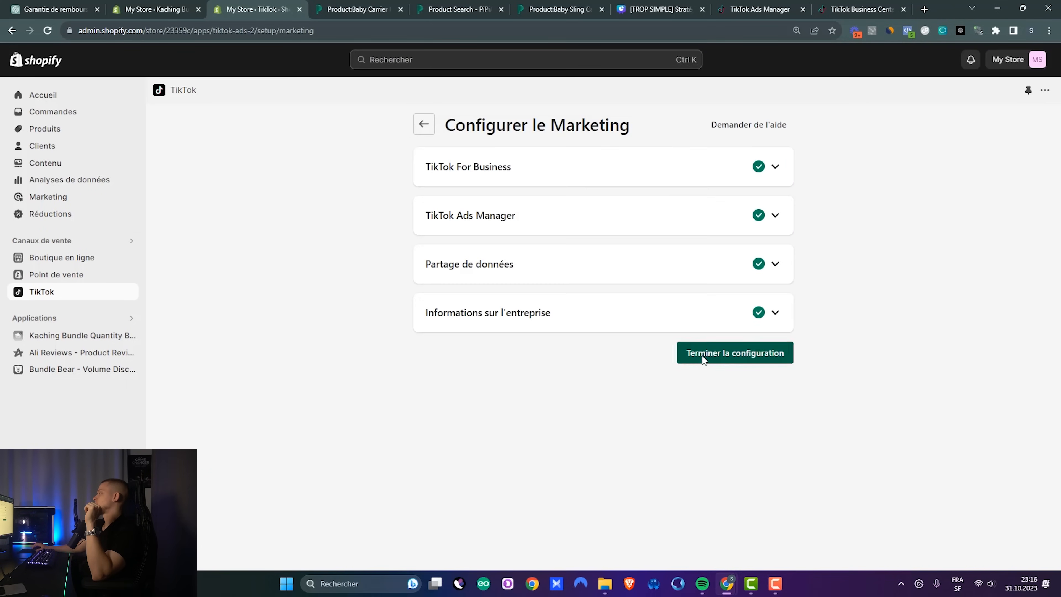
{"action": "left_click", "coordinate": [703, 360]}
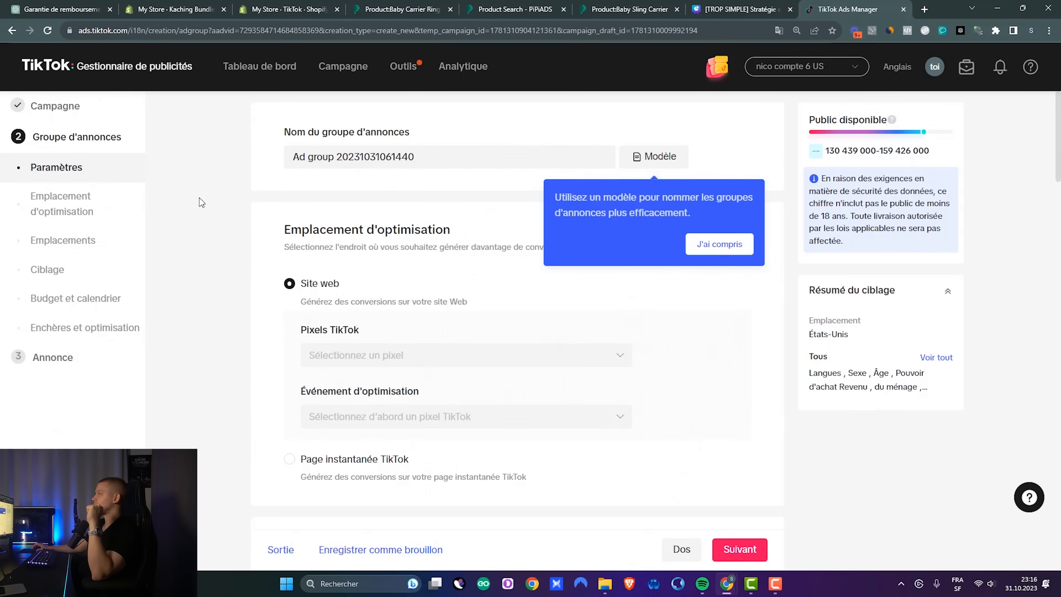
Step: In the TikTok ad group, select the TikTok Pixel for Shopify and set the optimization event to Complete Payment
{"action": "left_click", "coordinate": [620, 354]}
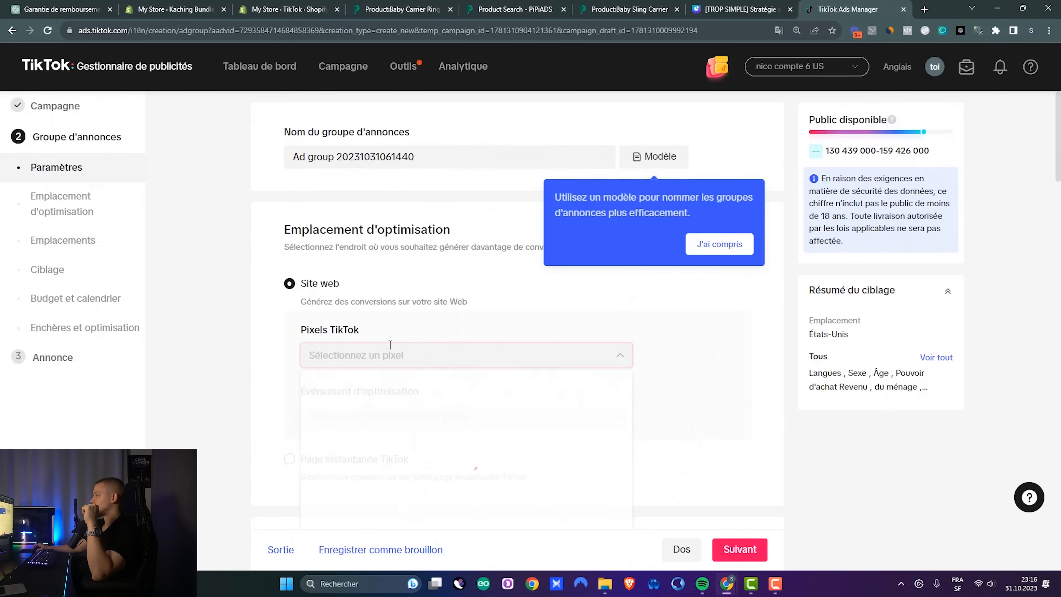
{"action": "scroll", "coordinate": [288, 328], "scroll_direction": "down", "scroll_amount": 1}
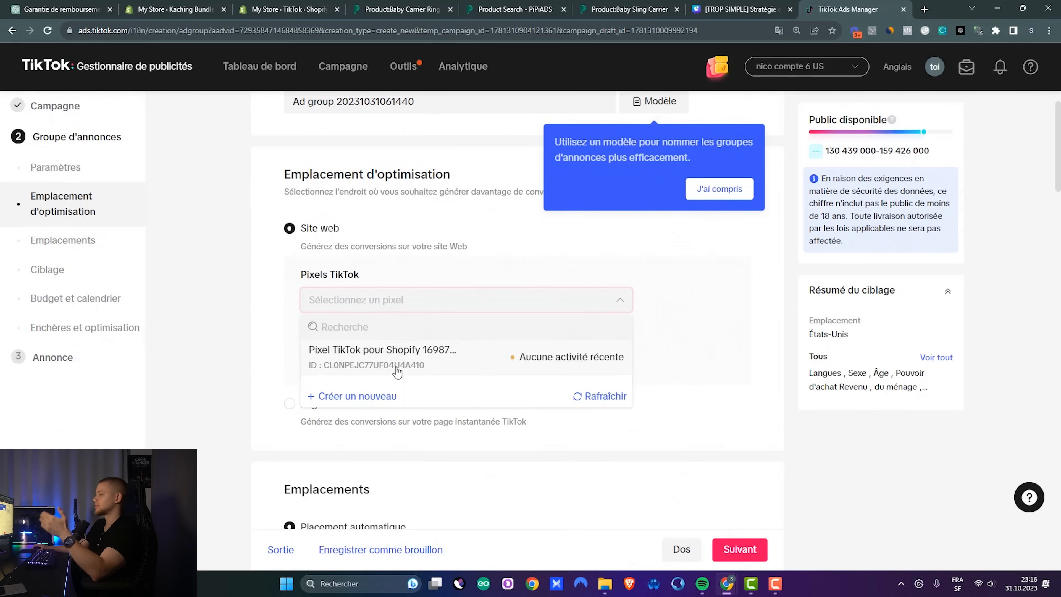
{"action": "left_click", "coordinate": [397, 372]}
{"action": "left_click", "coordinate": [391, 362]}
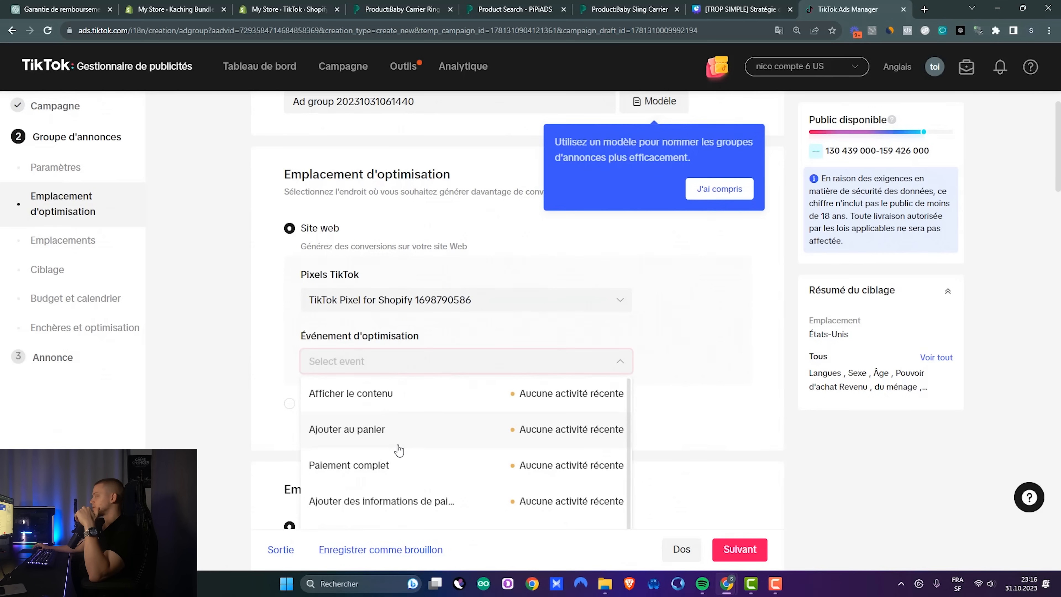
{"action": "scroll", "coordinate": [399, 450], "scroll_direction": "down", "scroll_amount": 1}
{"action": "left_click", "coordinate": [381, 441]}
Step: Switch the ad group to manual placement and exclude Global App Bundle and Pangle, leaving only TikTok
{"action": "scroll", "coordinate": [274, 279], "scroll_direction": "down", "scroll_amount": 5}
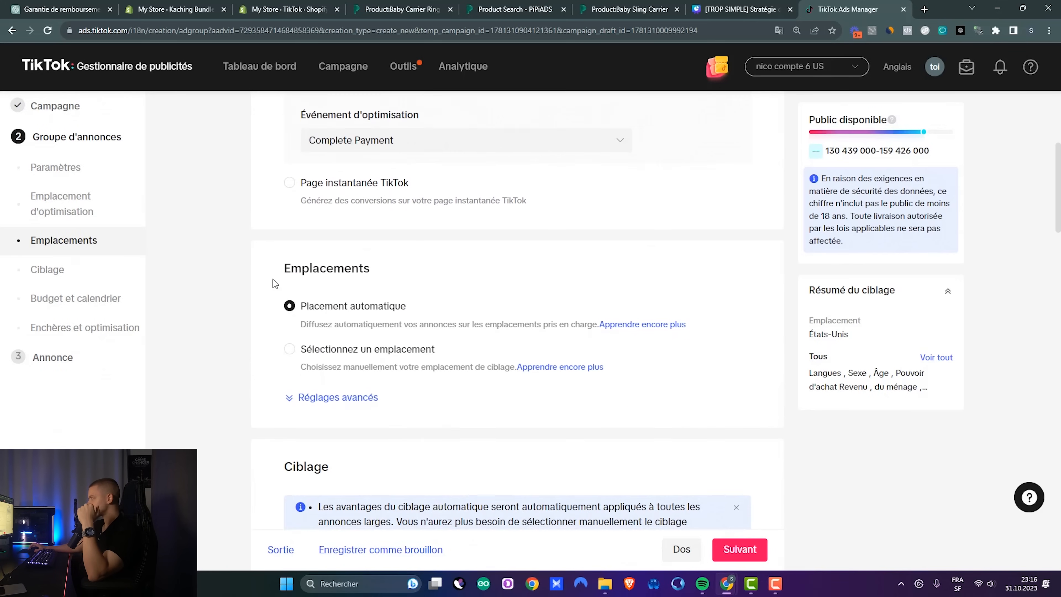
{"action": "scroll", "coordinate": [503, 281], "scroll_direction": "down", "scroll_amount": 1}
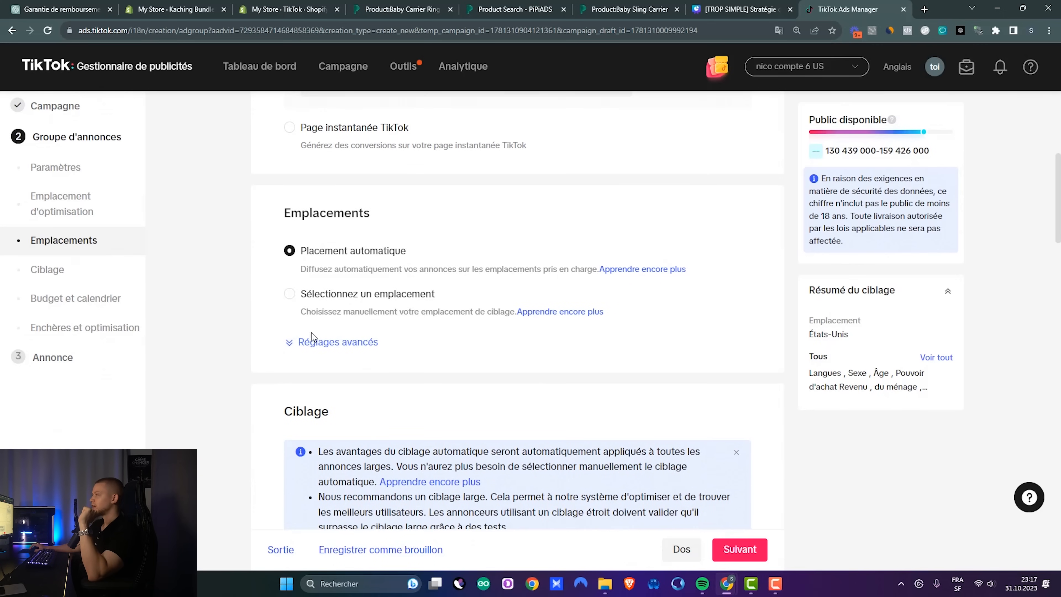
{"action": "left_click", "coordinate": [292, 296]}
{"action": "scroll", "coordinate": [284, 324], "scroll_direction": "down", "scroll_amount": 1}
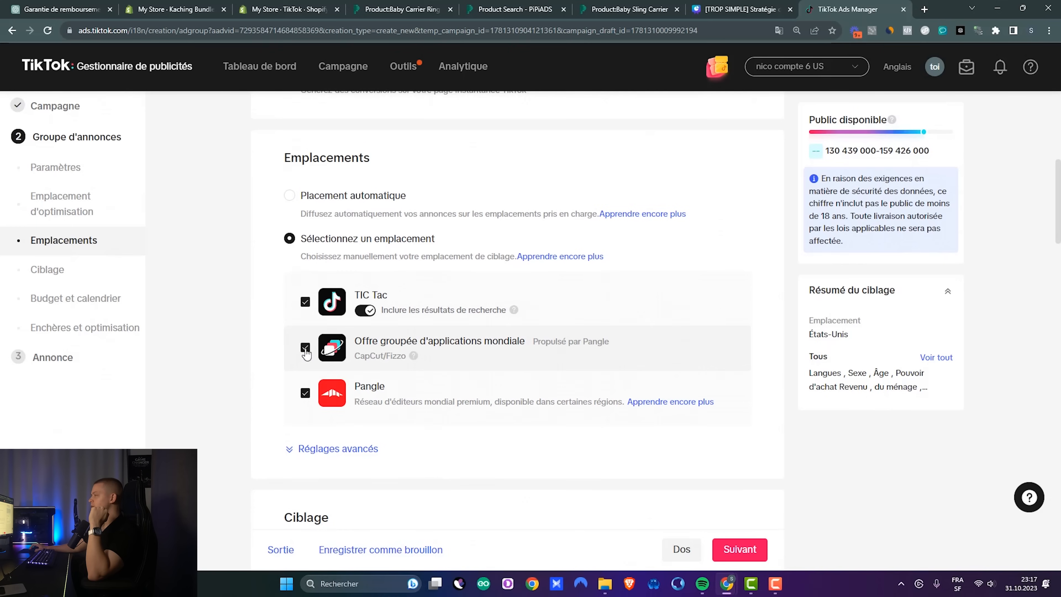
{"action": "left_click", "coordinate": [306, 348]}
{"action": "left_click", "coordinate": [309, 391]}
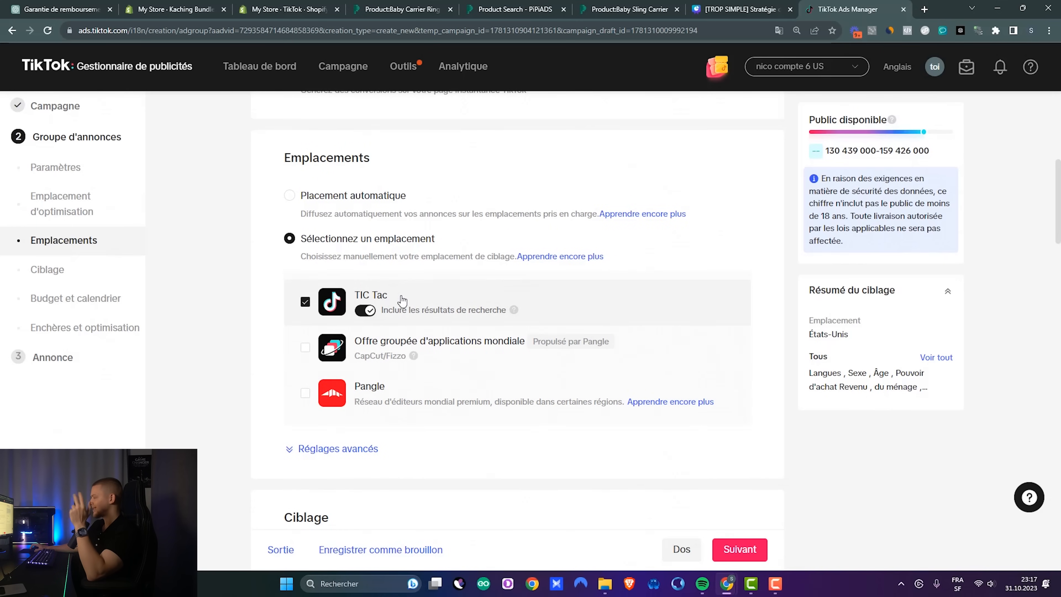
Step: Show the page in its original English and turn off search results inclusion for the TikTok placement
{"action": "left_click", "coordinate": [780, 30]}
{"action": "left_click", "coordinate": [701, 53]}
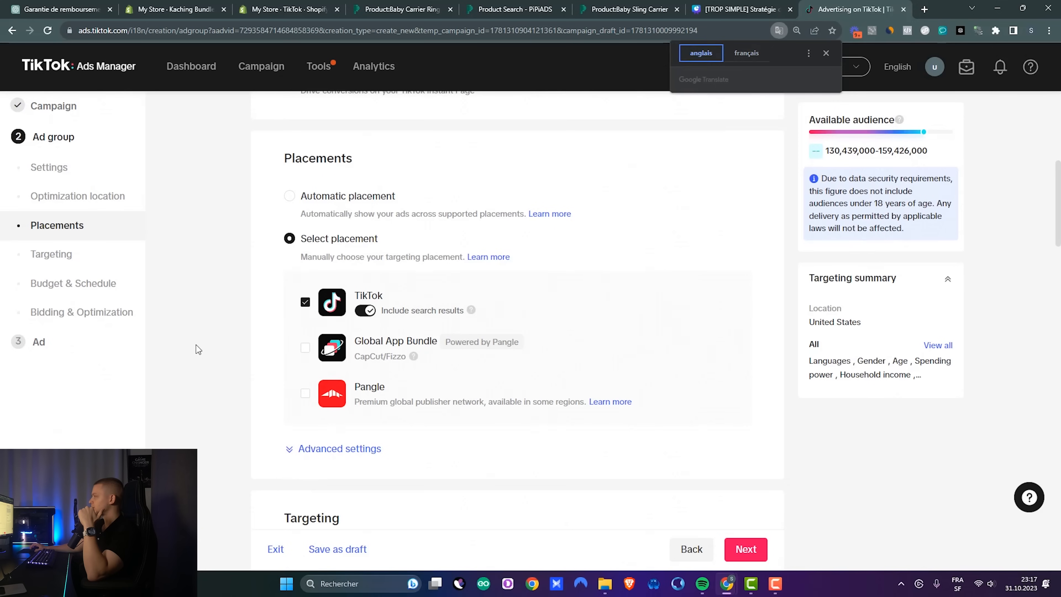
{"action": "left_click", "coordinate": [243, 300]}
{"action": "left_click", "coordinate": [358, 313]}
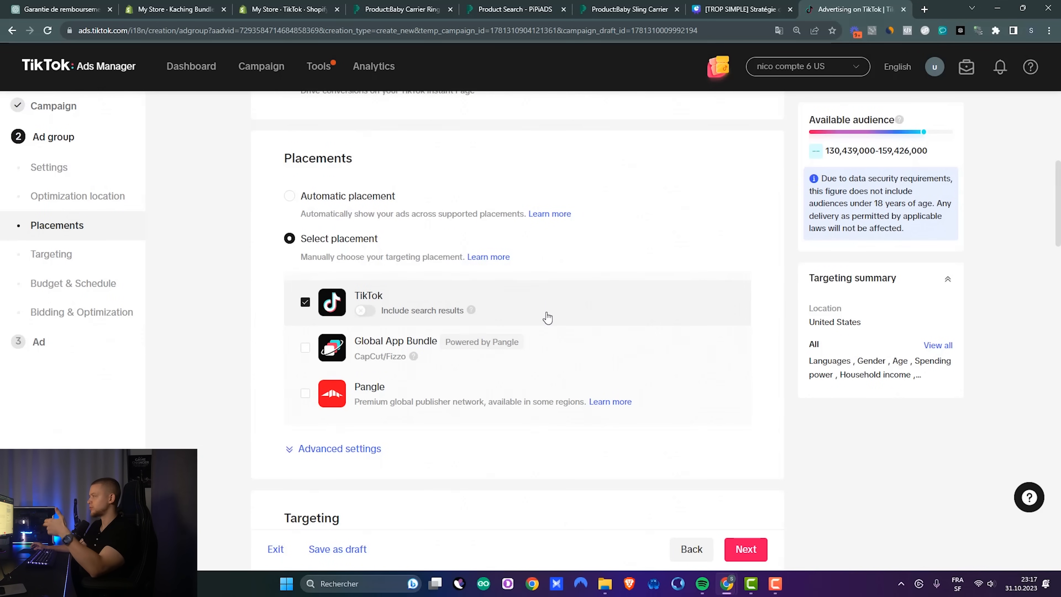
Step: Expand the advanced settings of the ad group's placements
{"action": "scroll", "coordinate": [556, 330], "scroll_direction": "down", "scroll_amount": 3}
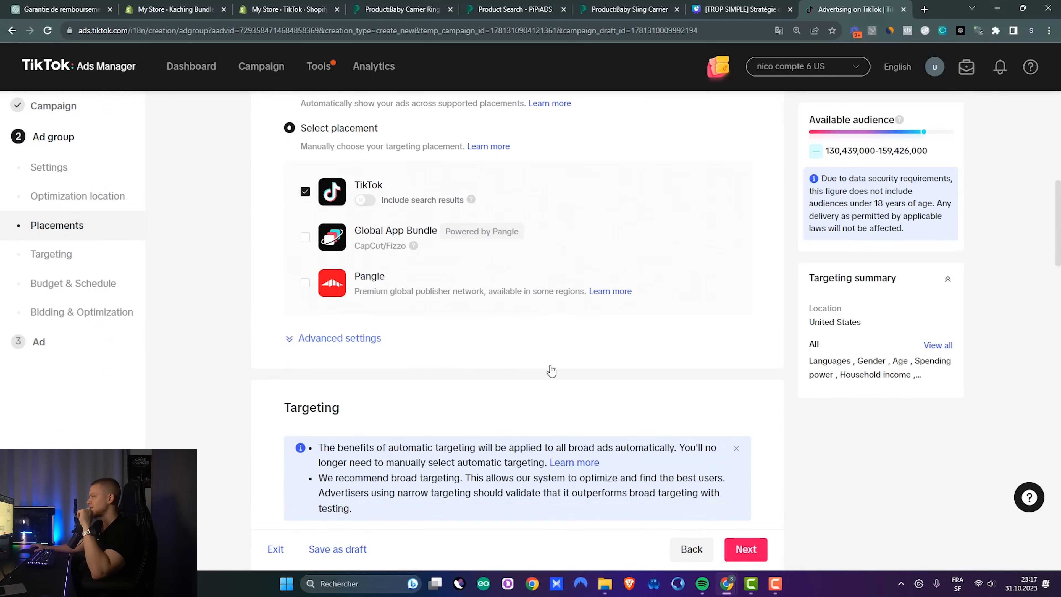
{"action": "left_click", "coordinate": [292, 338]}
{"action": "left_click", "coordinate": [312, 339]}
{"action": "left_click", "coordinate": [313, 342]}
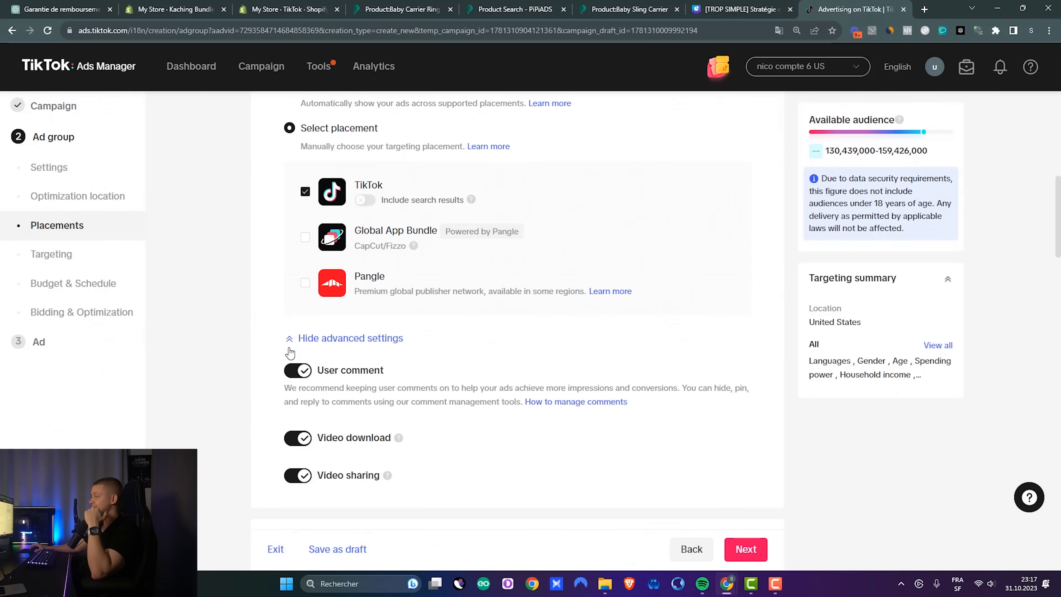
{"action": "scroll", "coordinate": [310, 330], "scroll_direction": "down", "scroll_amount": 1}
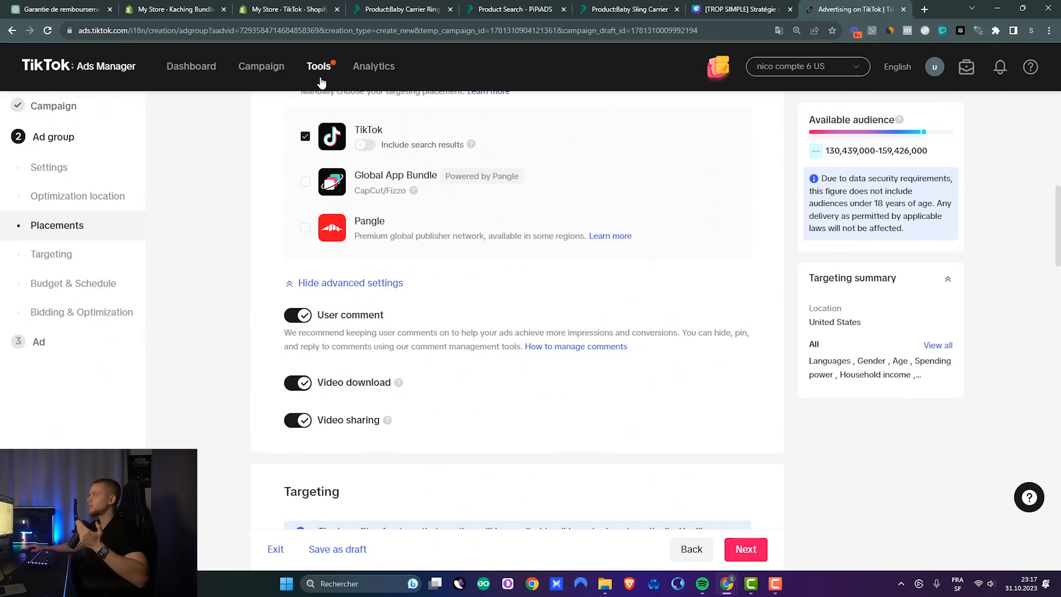
Step: Examine the User comment option and where comments are managed in the ad tools, keeping user comments on
{"action": "mouse_move", "coordinate": [319, 67]}
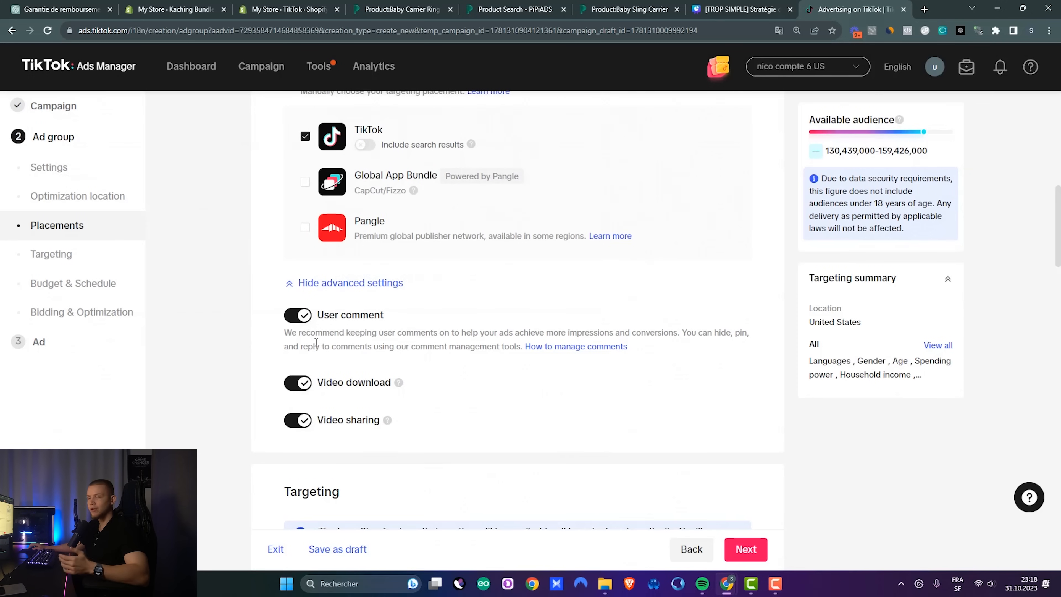
{"action": "left_click_drag", "start_coordinate": [318, 315], "coordinate": [426, 311]}
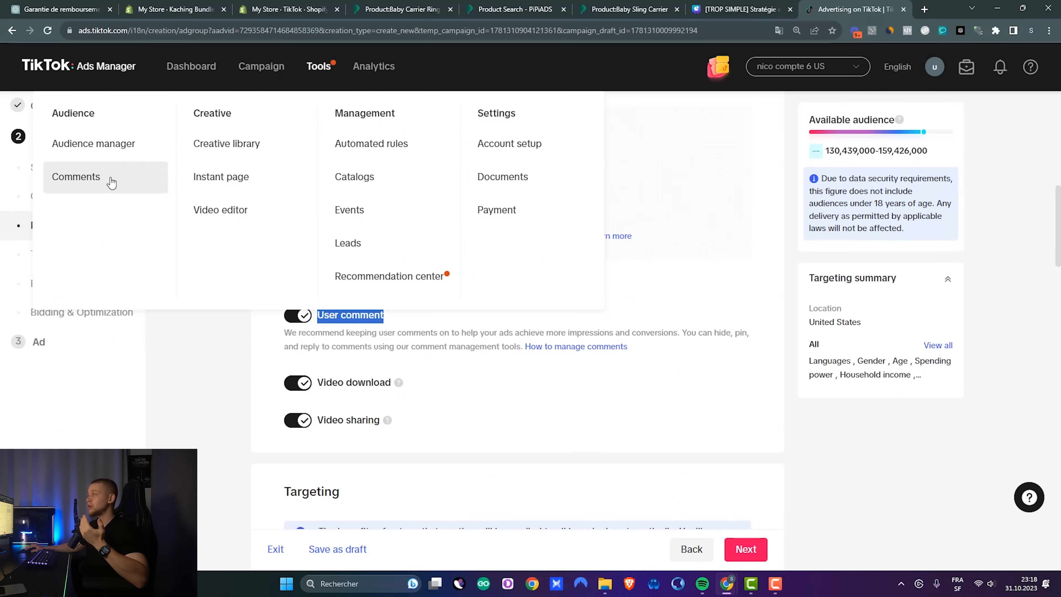
{"action": "left_click", "coordinate": [400, 329]}
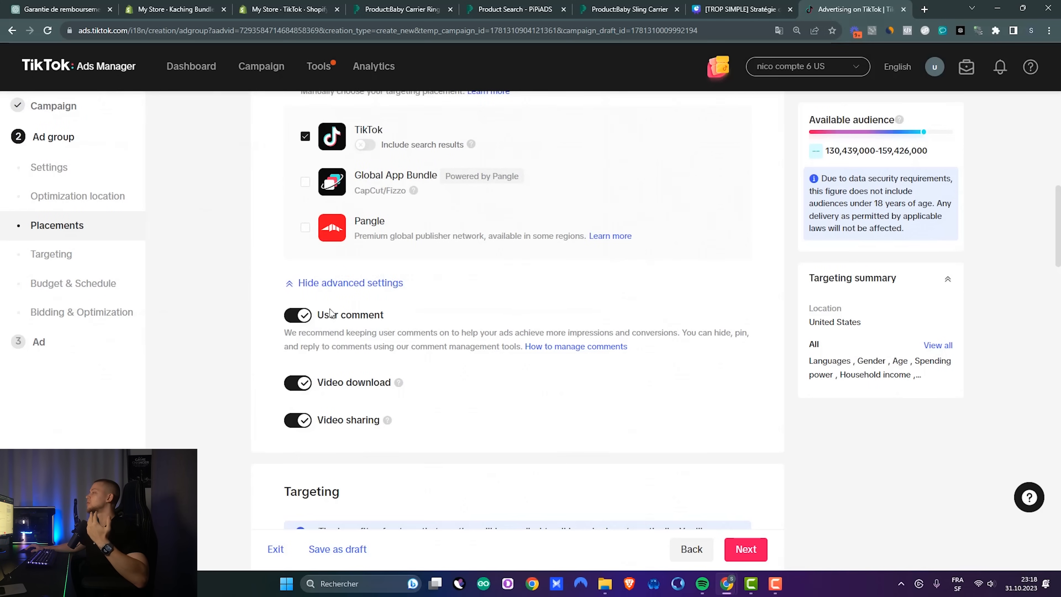
{"action": "left_click", "coordinate": [299, 321]}
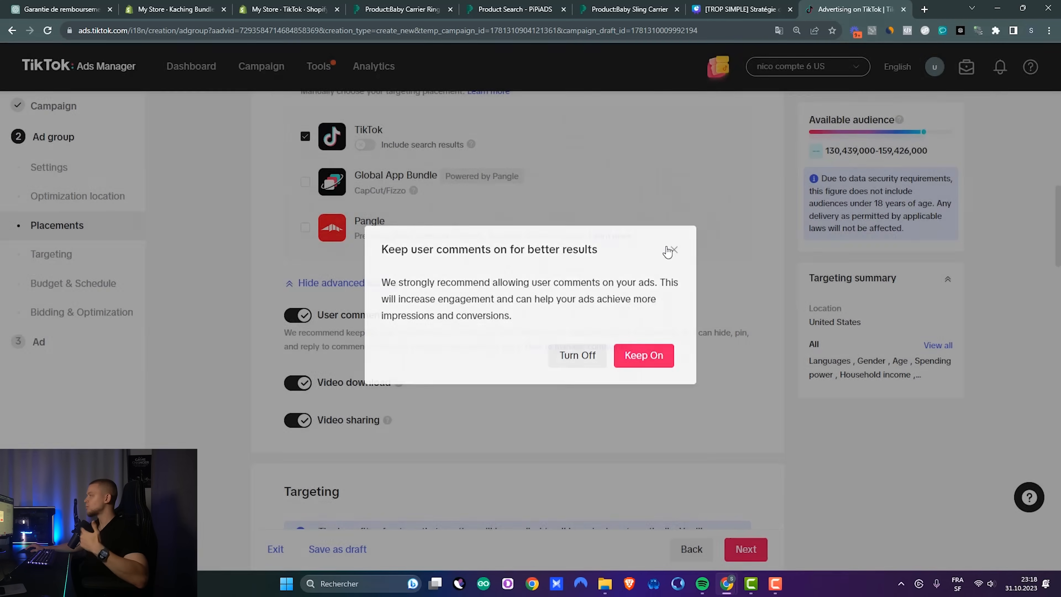
{"action": "left_click", "coordinate": [670, 250]}
{"action": "left_click_drag", "start_coordinate": [320, 312], "coordinate": [400, 318]}
{"action": "left_click", "coordinate": [425, 314]}
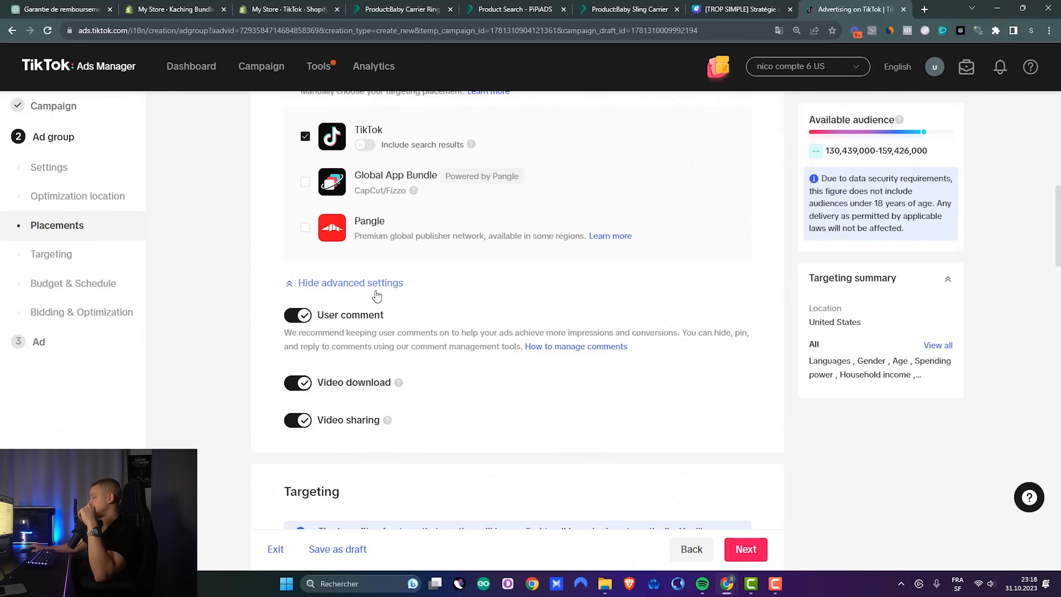
Step: Turn off video download and video sharing for the ad group, leaving user comments enabled
{"action": "scroll", "coordinate": [255, 325], "scroll_direction": "down", "scroll_amount": 3}
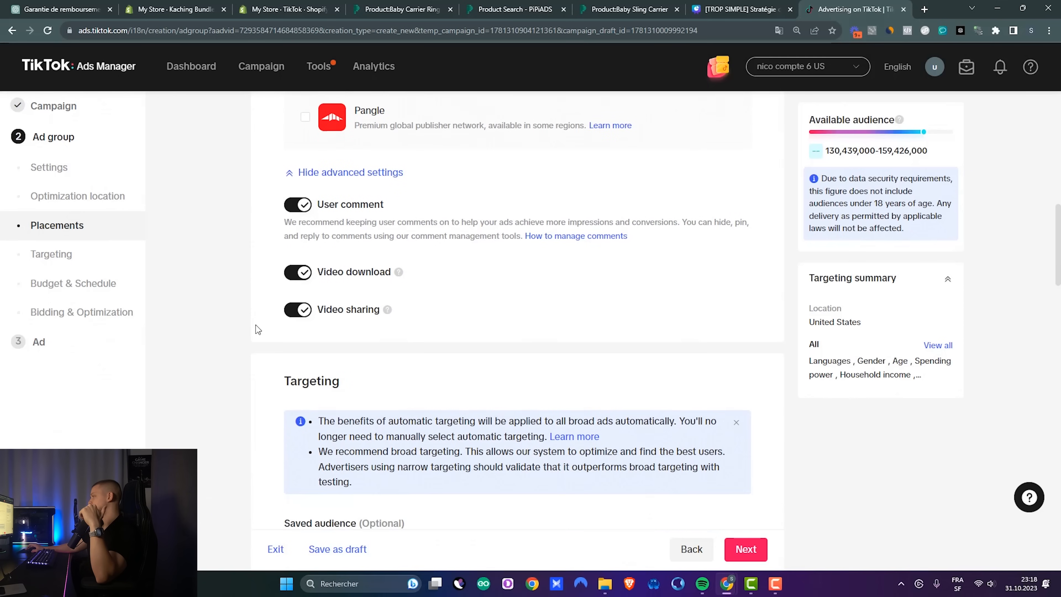
{"action": "left_click", "coordinate": [297, 276]}
{"action": "left_click_drag", "start_coordinate": [314, 272], "coordinate": [392, 274]}
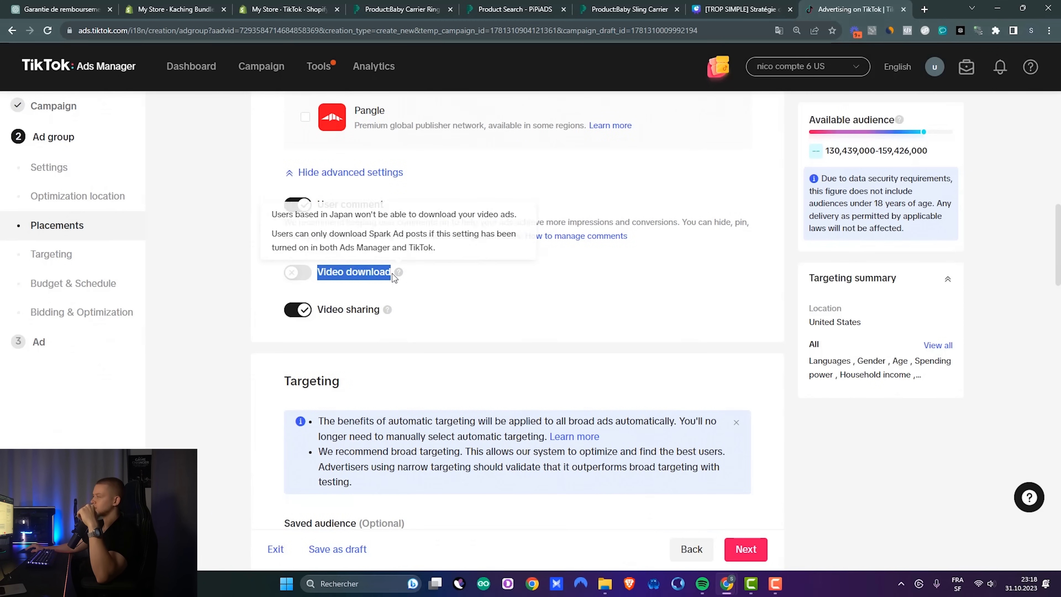
{"action": "left_click", "coordinate": [382, 274]}
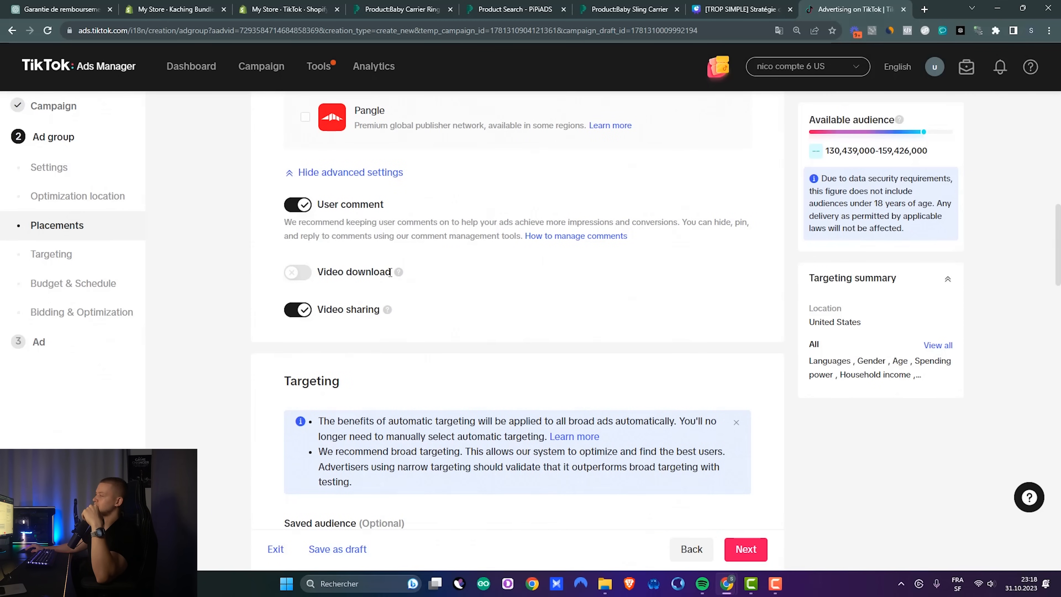
{"action": "left_click_drag", "start_coordinate": [390, 273], "coordinate": [318, 275]}
{"action": "left_click", "coordinate": [327, 312]}
{"action": "left_click_drag", "start_coordinate": [323, 312], "coordinate": [407, 318]}
{"action": "left_click", "coordinate": [308, 313]}
{"action": "scroll", "coordinate": [345, 329], "scroll_direction": "up", "scroll_amount": 2}
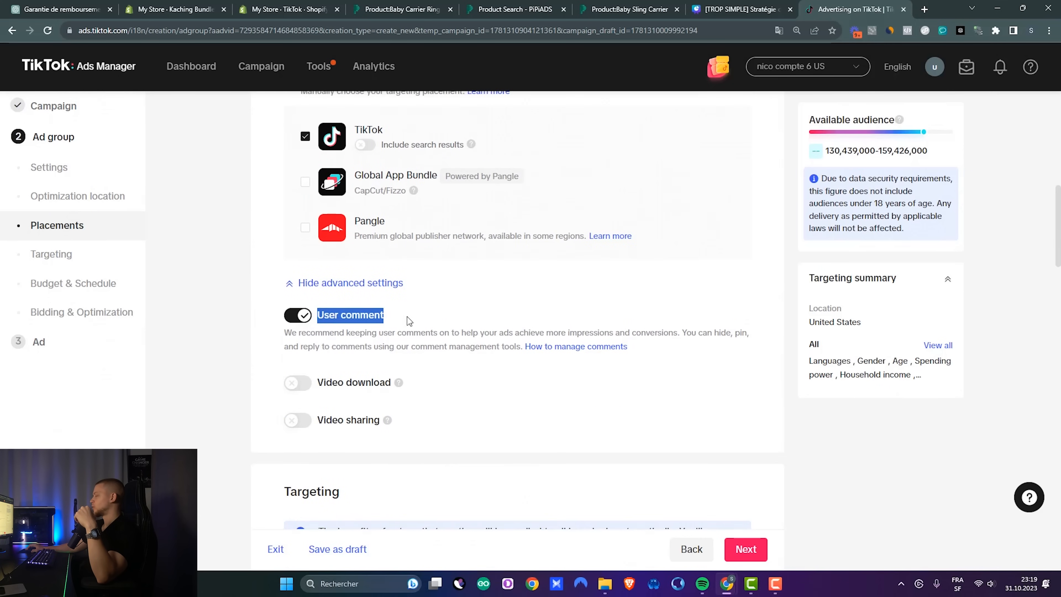
{"action": "left_click", "coordinate": [410, 317]}
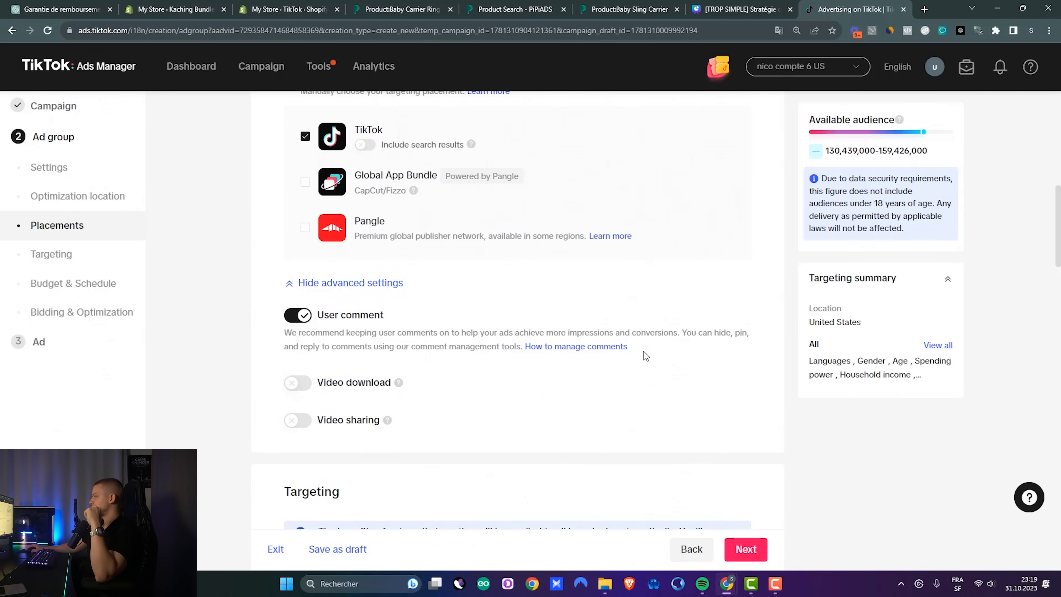
{"action": "left_click_drag", "start_coordinate": [645, 356], "coordinate": [525, 346]}
Step: Try to replace the United States with France as the ad group's targeted location
{"action": "scroll", "coordinate": [433, 211], "scroll_direction": "down", "scroll_amount": 6}
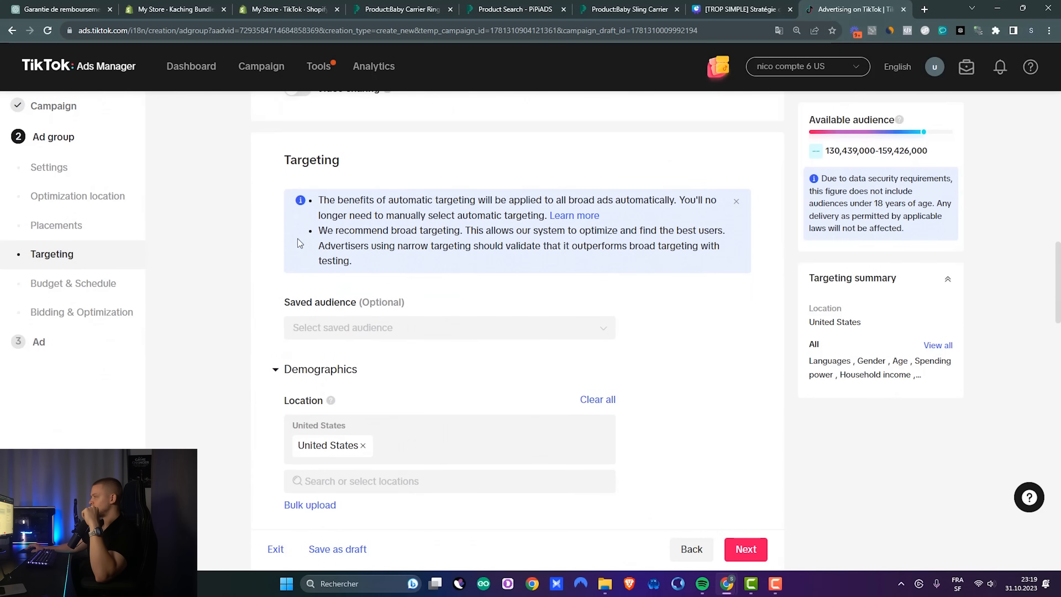
{"action": "scroll", "coordinate": [298, 239], "scroll_direction": "down", "scroll_amount": 4}
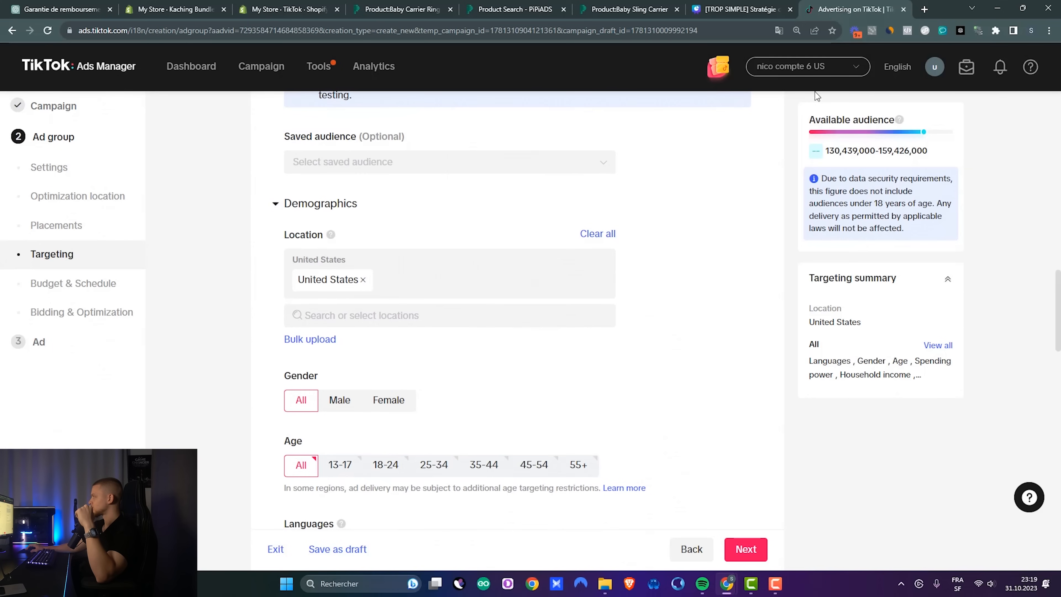
{"action": "left_click", "coordinate": [363, 279]}
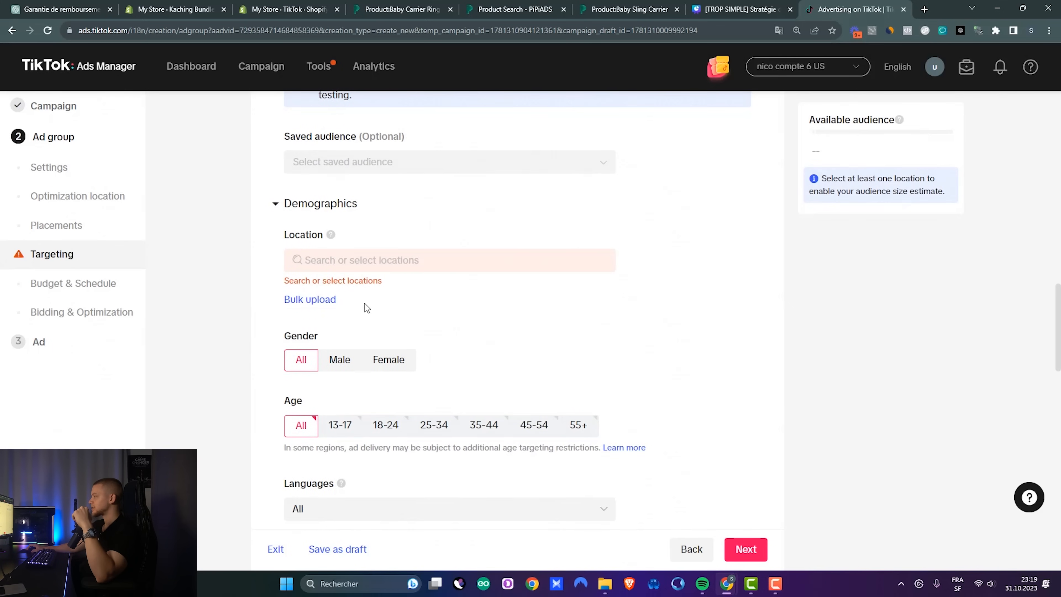
{"action": "left_click", "coordinate": [370, 268]}
{"action": "type", "text": "france"}
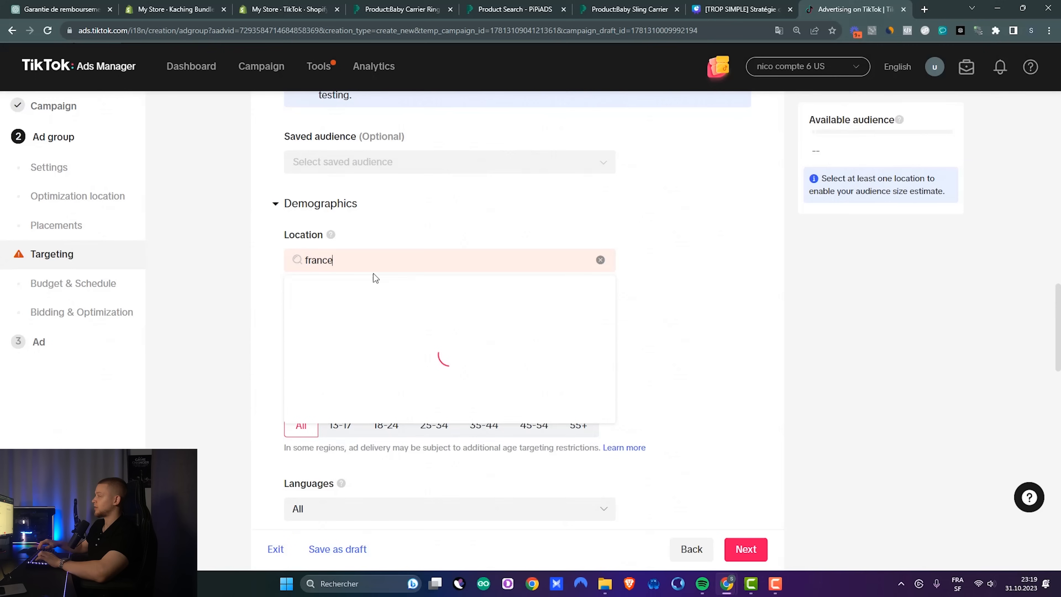
{"action": "key", "text": "ctrl+a"}
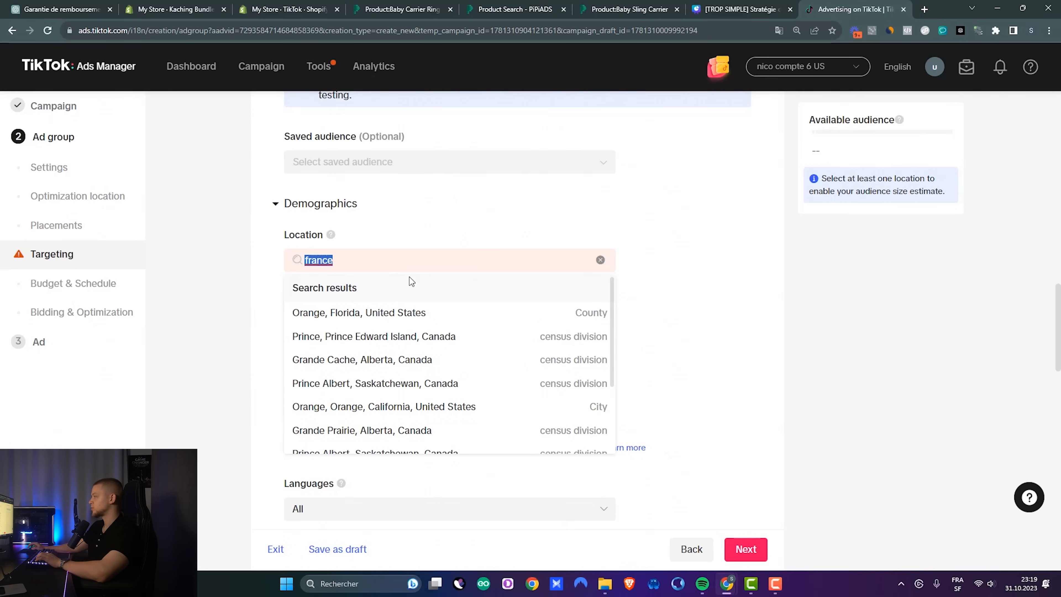
{"action": "left_click", "coordinate": [404, 311]}
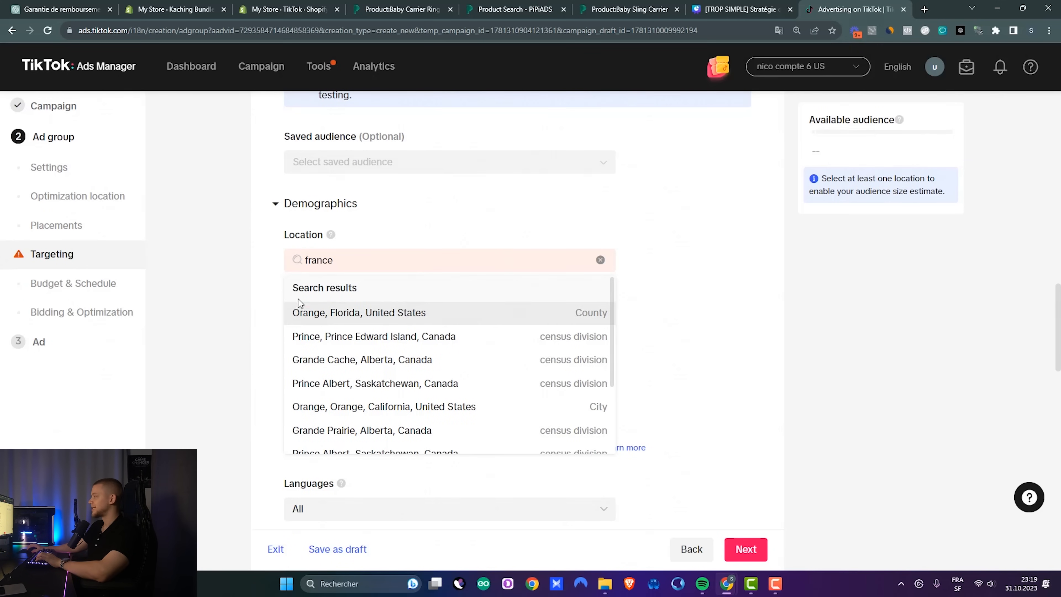
{"action": "left_click", "coordinate": [277, 316]}
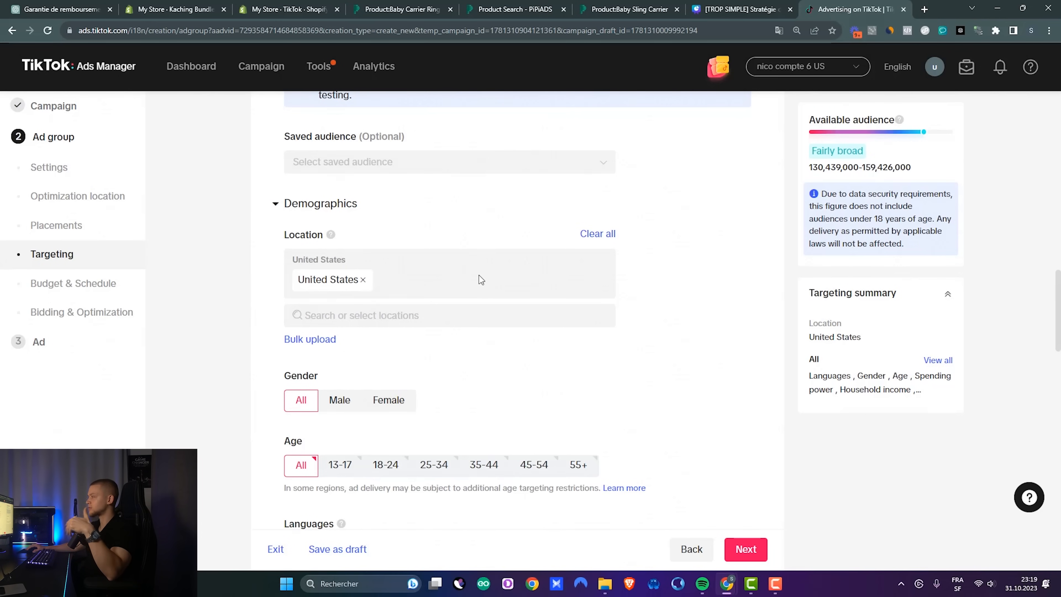
Step: Target the age groups 18-24, 25-34, 35-44, 45-54 and 55+, leaving out 13-17 and keeping all genders
{"action": "scroll", "coordinate": [678, 284], "scroll_direction": "down", "scroll_amount": 3}
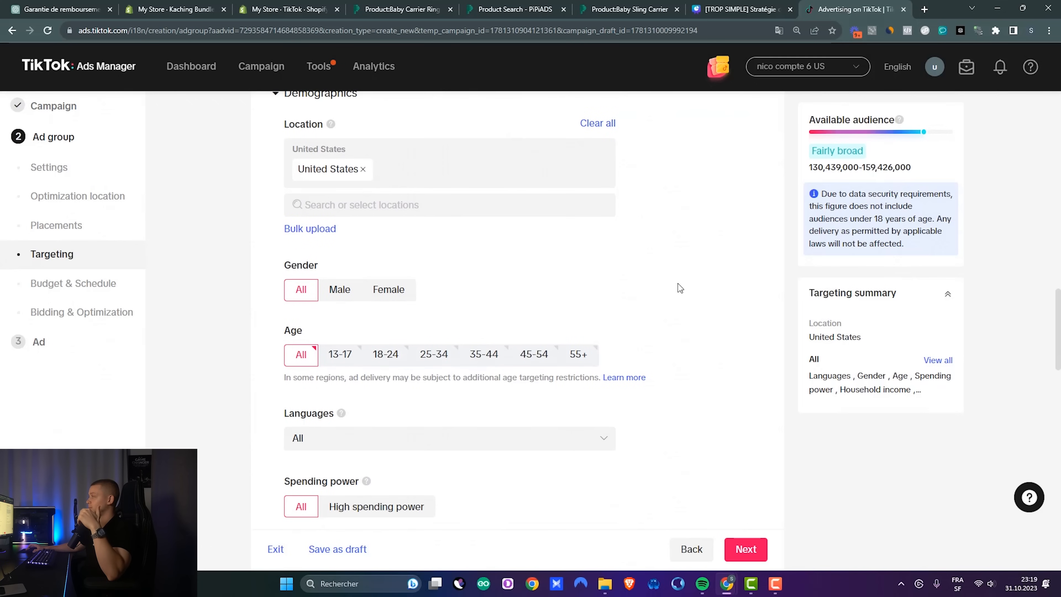
{"action": "scroll", "coordinate": [678, 280], "scroll_direction": "up", "scroll_amount": 3}
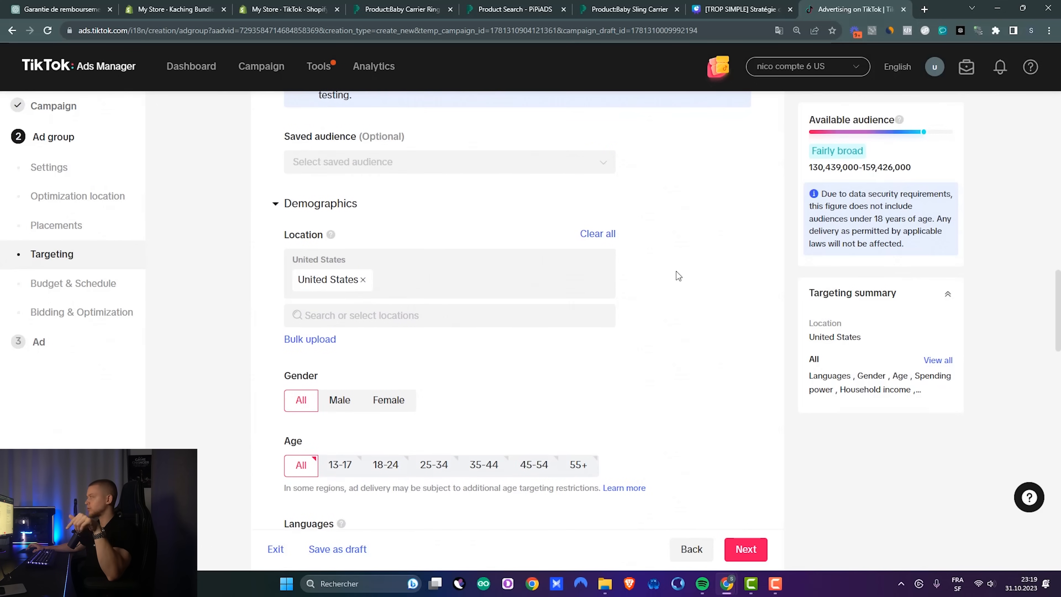
{"action": "scroll", "coordinate": [646, 267], "scroll_direction": "down", "scroll_amount": 3}
{"action": "scroll", "coordinate": [570, 273], "scroll_direction": "up", "scroll_amount": 1}
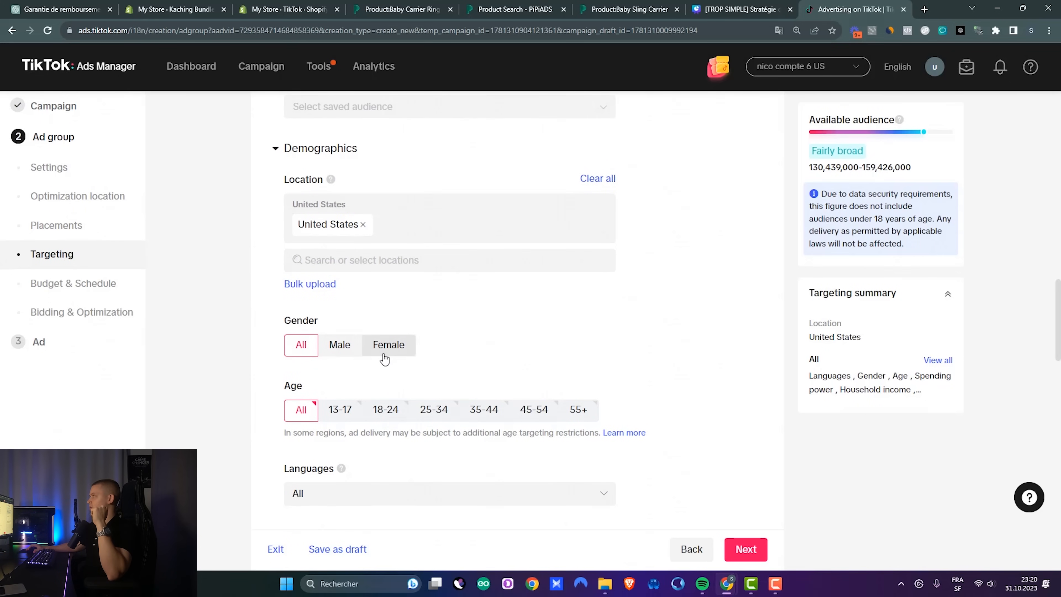
{"action": "scroll", "coordinate": [520, 381], "scroll_direction": "down", "scroll_amount": 3}
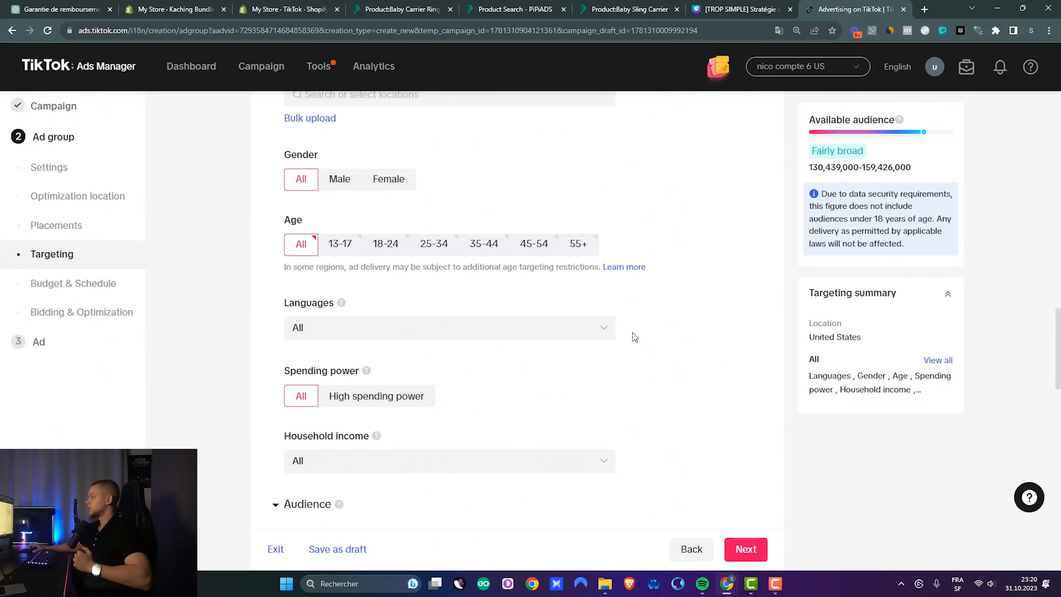
{"action": "left_click", "coordinate": [386, 250]}
{"action": "left_click", "coordinate": [580, 248]}
{"action": "left_click", "coordinate": [435, 248]}
{"action": "left_click", "coordinate": [485, 249]}
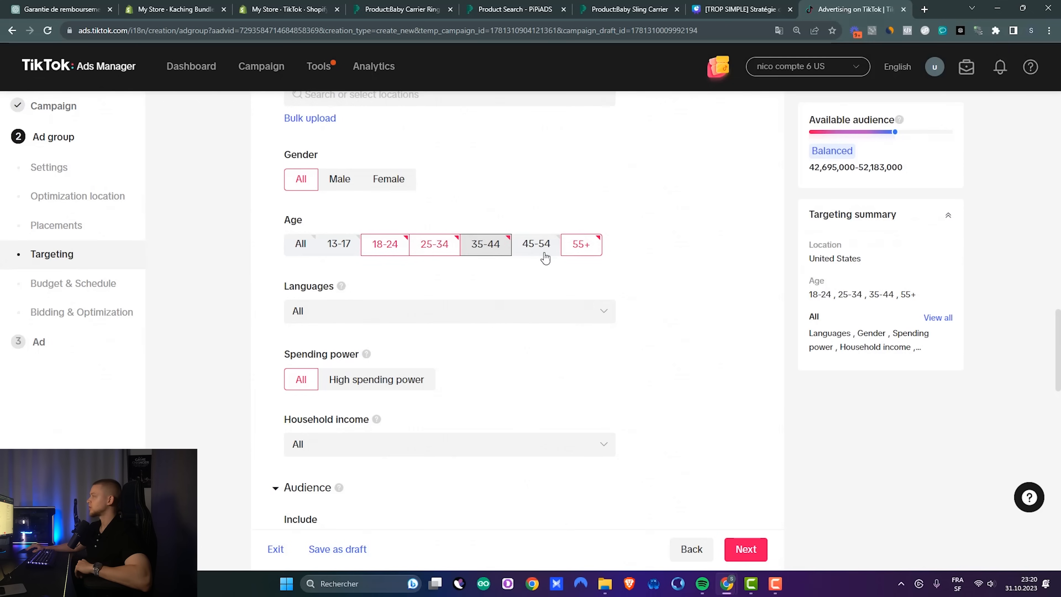
{"action": "left_click", "coordinate": [543, 253]}
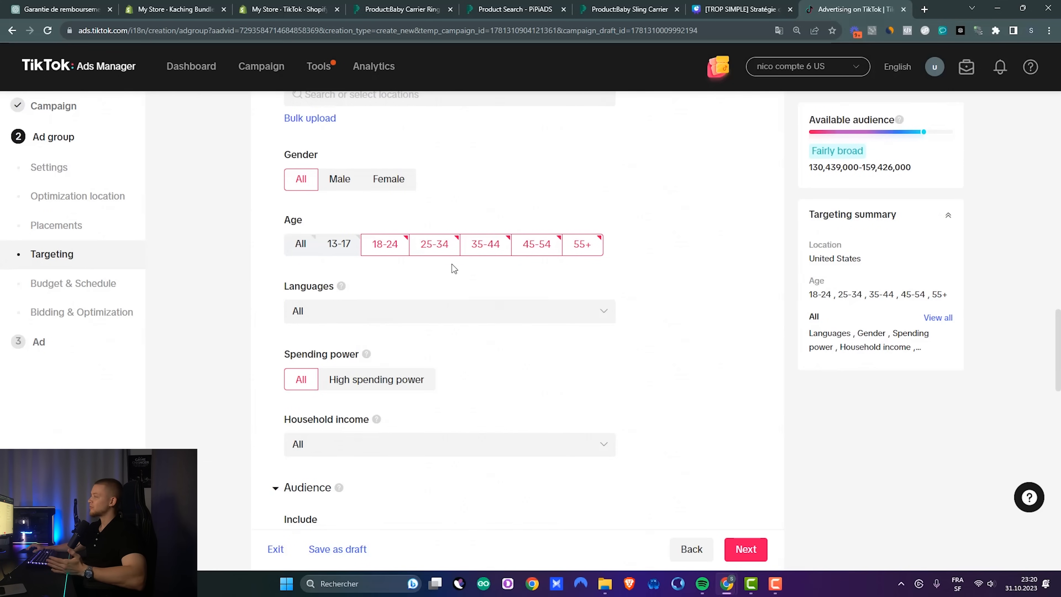
Step: Remove the 18-24 and 25-34 age groups from the targeting, keeping 35-44, 45-54 and 55+
{"action": "left_click", "coordinate": [443, 243]}
{"action": "left_click", "coordinate": [385, 243]}
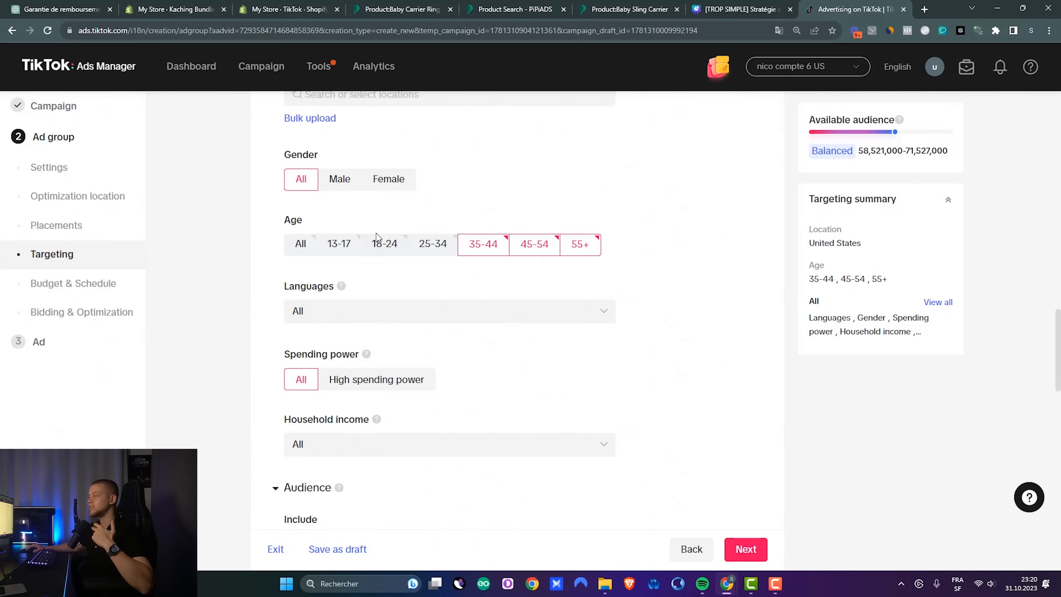
{"action": "left_click", "coordinate": [384, 251]}
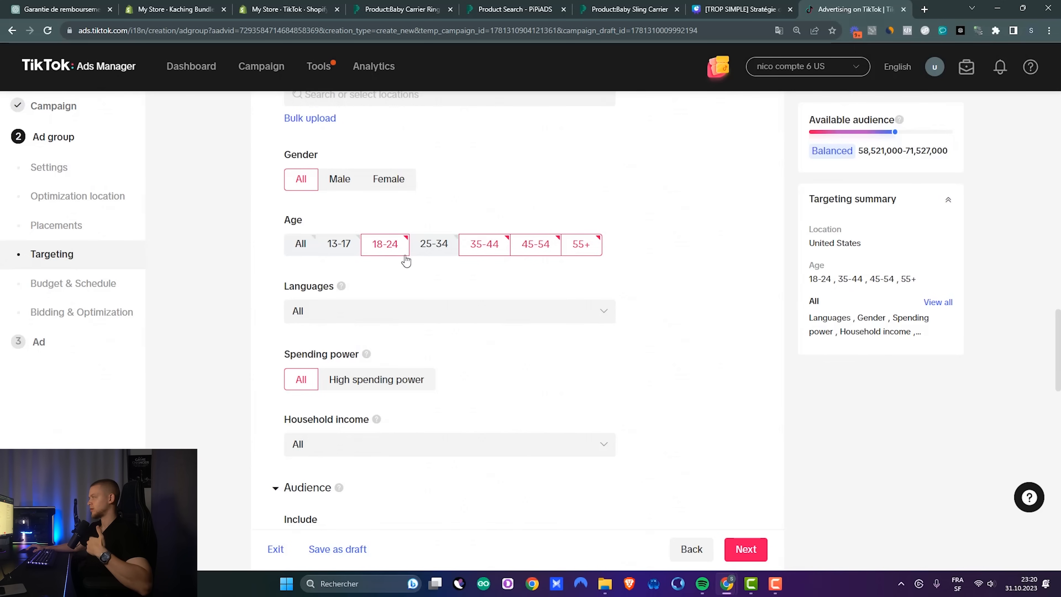
{"action": "left_click", "coordinate": [422, 251]}
{"action": "left_click", "coordinate": [385, 246]}
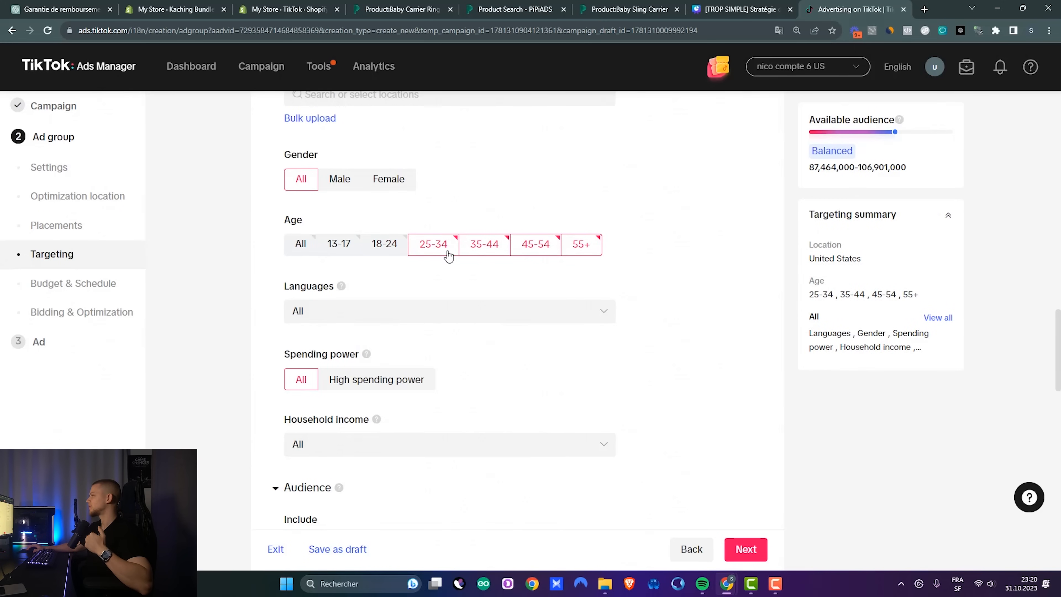
{"action": "left_click", "coordinate": [447, 251]}
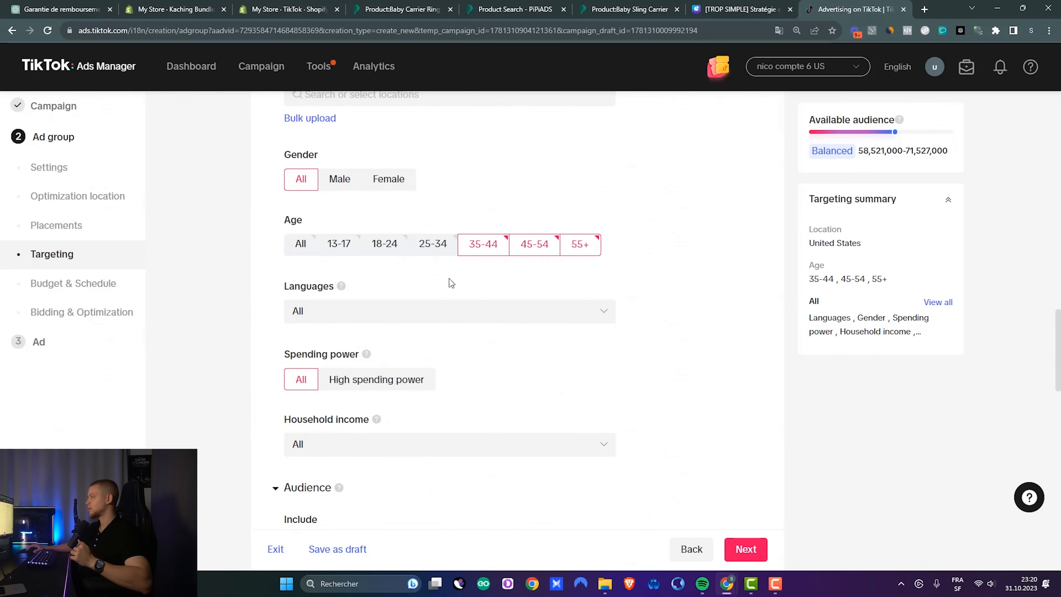
Step: Restrict the ad group's language targeting to English
{"action": "scroll", "coordinate": [448, 277], "scroll_direction": "down", "scroll_amount": 1}
{"action": "left_click", "coordinate": [459, 261]}
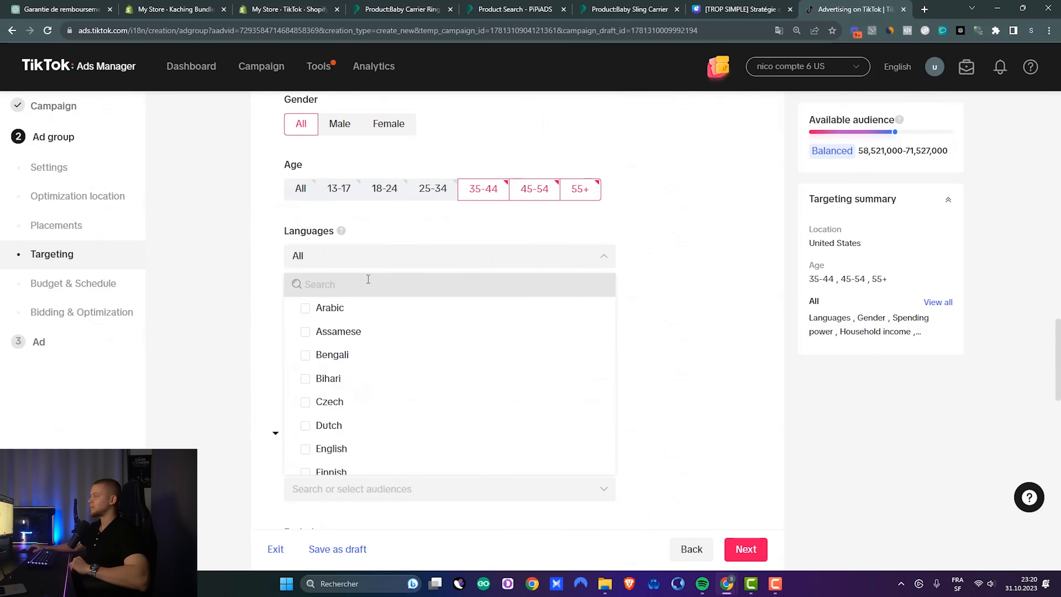
{"action": "type", "text": "en"}
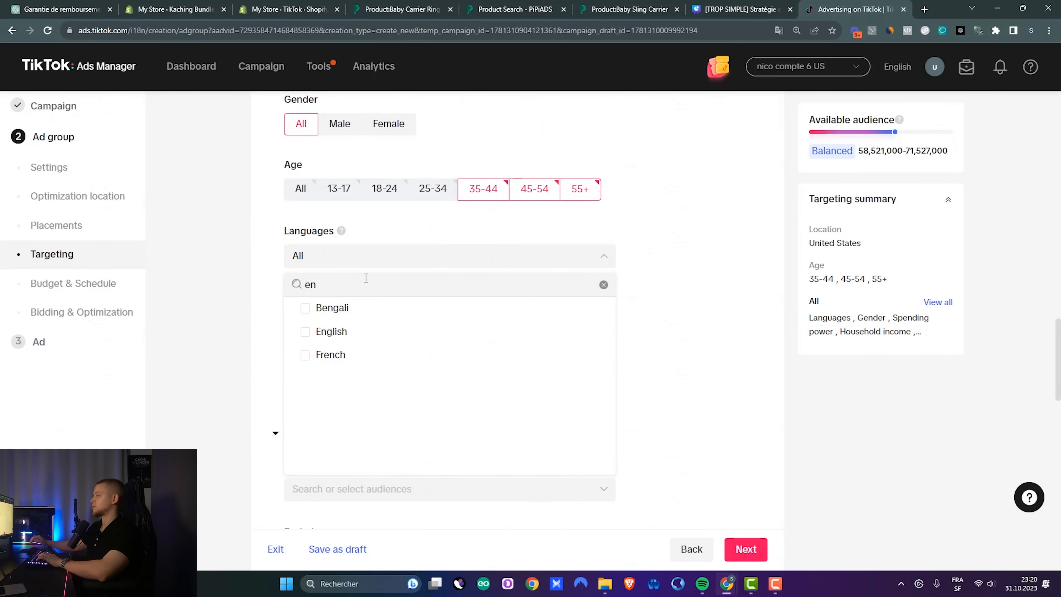
{"action": "left_click", "coordinate": [309, 332]}
{"action": "scroll", "coordinate": [220, 301], "scroll_direction": "up", "scroll_amount": 4}
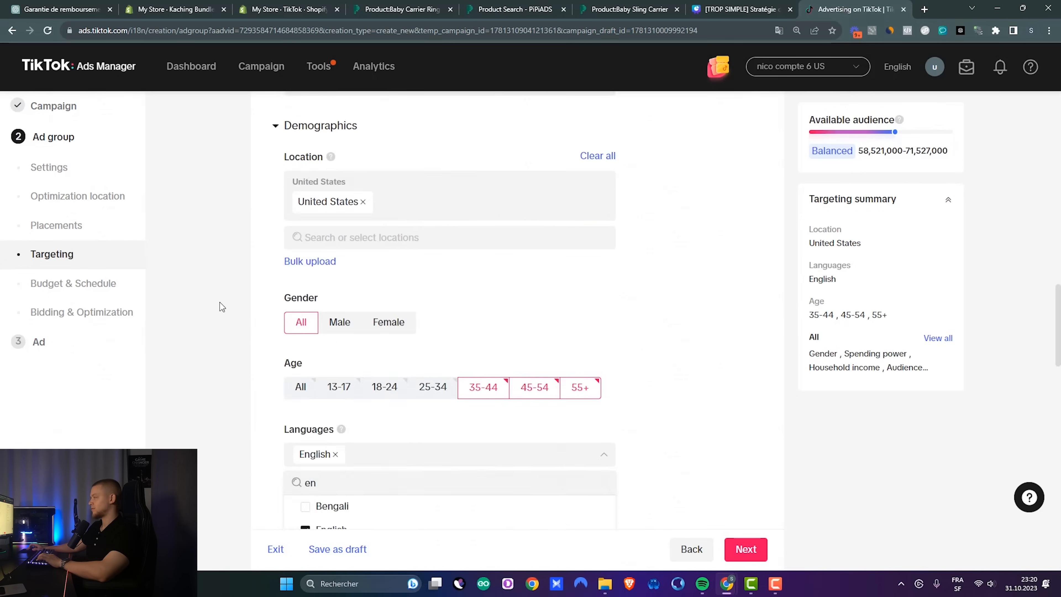
{"action": "left_click", "coordinate": [219, 301]}
Step: Leave spending power, household income, audience and interests unrestricted and expand the Device targeting settings
{"action": "scroll", "coordinate": [256, 246], "scroll_direction": "down", "scroll_amount": 5}
{"action": "left_click_drag", "start_coordinate": [284, 246], "coordinate": [343, 247]}
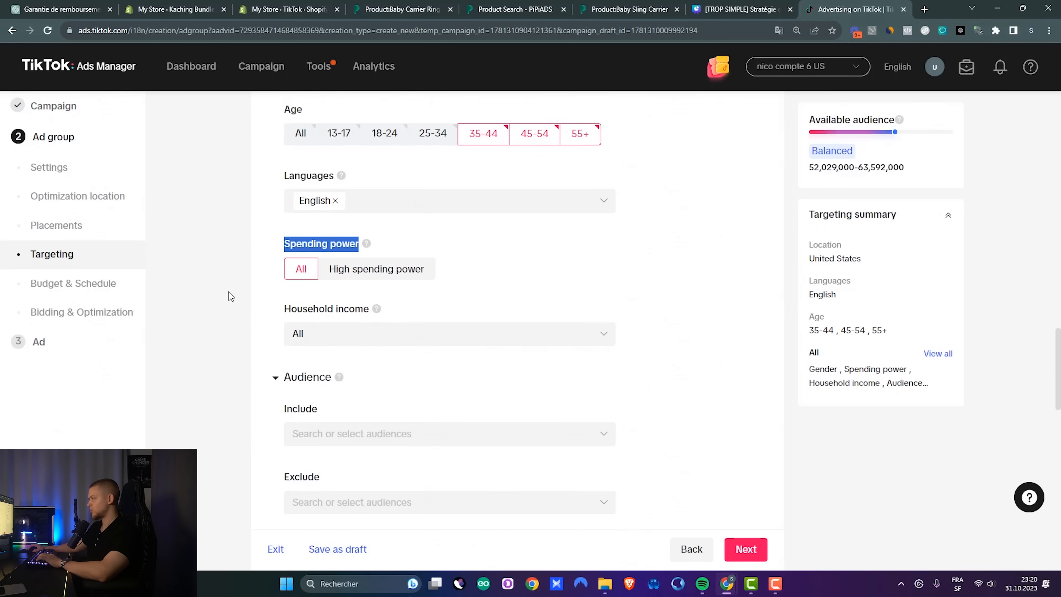
{"action": "scroll", "coordinate": [247, 326], "scroll_direction": "down", "scroll_amount": 5}
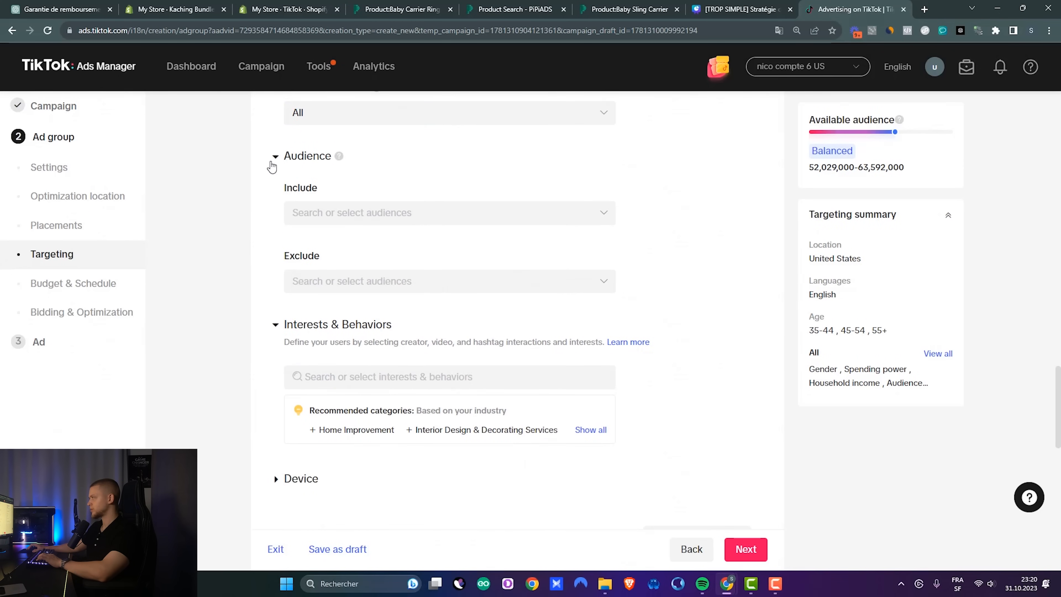
{"action": "scroll", "coordinate": [454, 248], "scroll_direction": "down", "scroll_amount": 4}
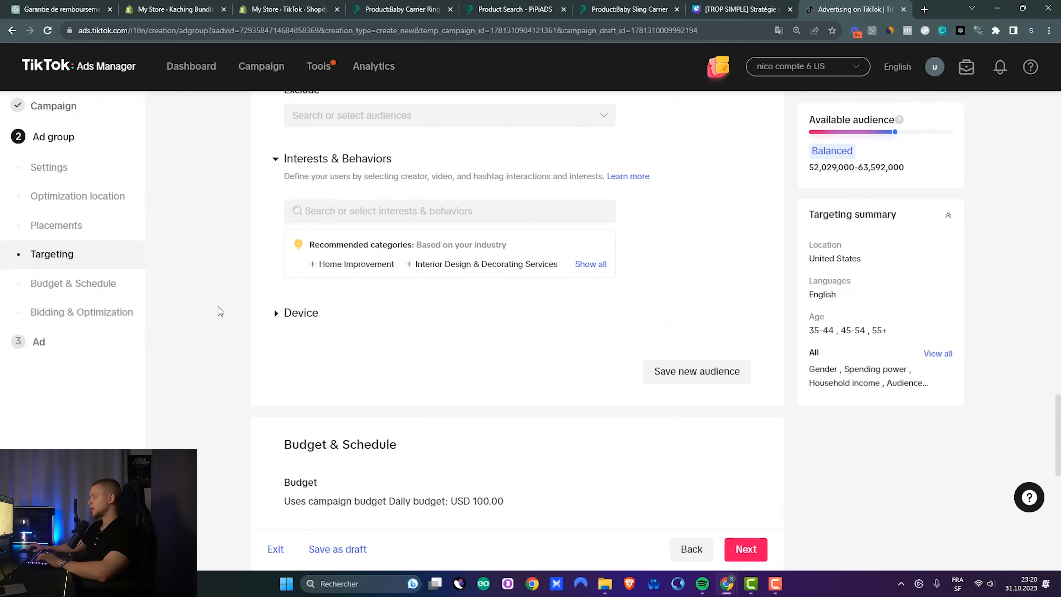
{"action": "left_click_drag", "start_coordinate": [308, 316], "coordinate": [254, 323]}
{"action": "left_click", "coordinate": [282, 322]}
{"action": "left_click", "coordinate": [277, 321]}
{"action": "scroll", "coordinate": [422, 350], "scroll_direction": "down", "scroll_amount": 3}
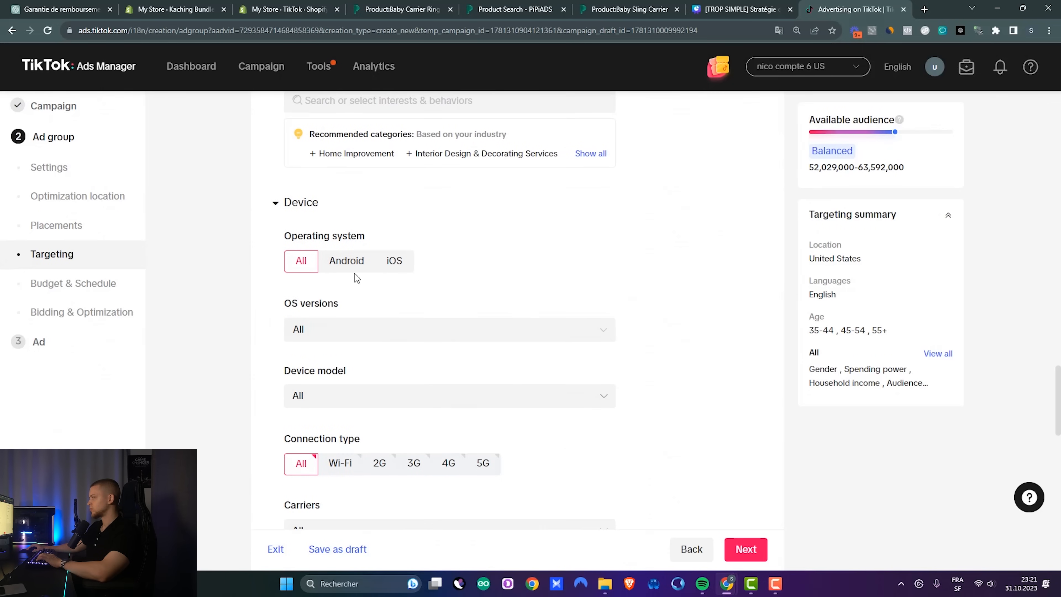
Step: Limit the targeted connection types to Wi-Fi, 3G, 4G and 5G, excluding 2G
{"action": "scroll", "coordinate": [446, 299], "scroll_direction": "down", "scroll_amount": 4}
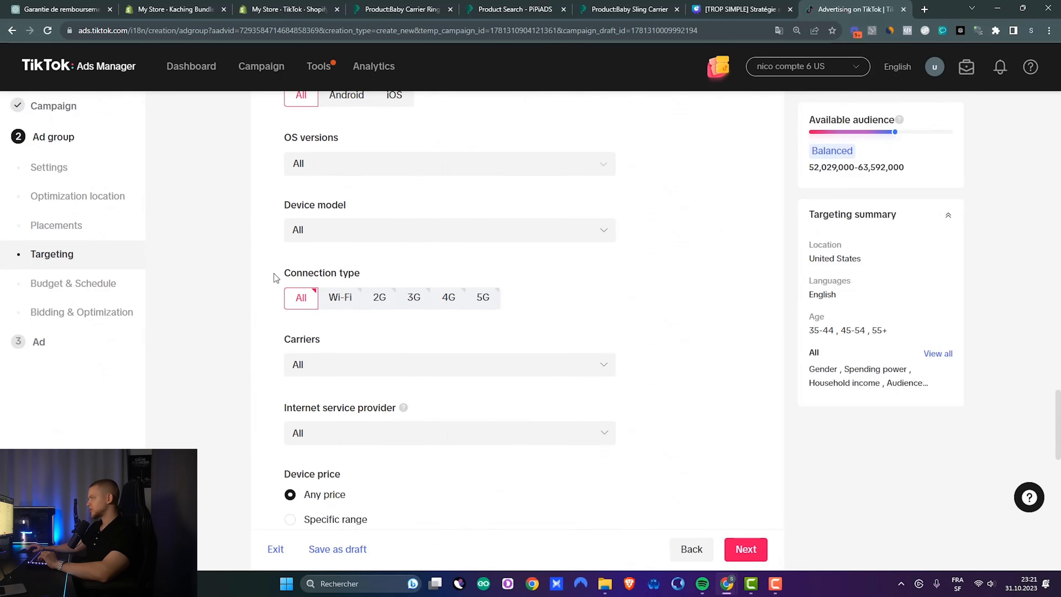
{"action": "left_click_drag", "start_coordinate": [273, 274], "coordinate": [400, 266]}
{"action": "left_click", "coordinate": [439, 330]}
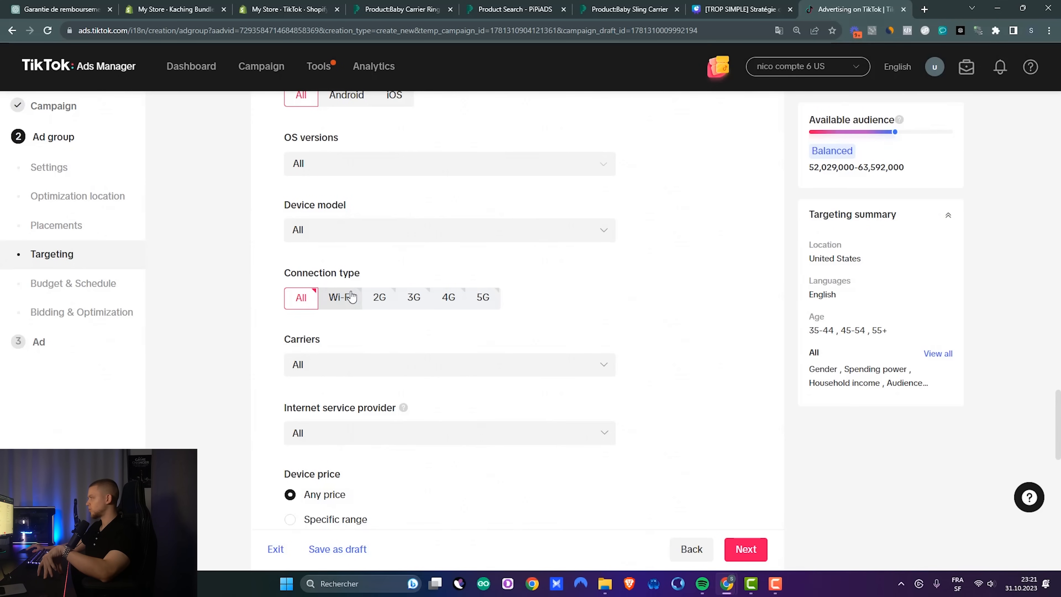
{"action": "left_click", "coordinate": [339, 300]}
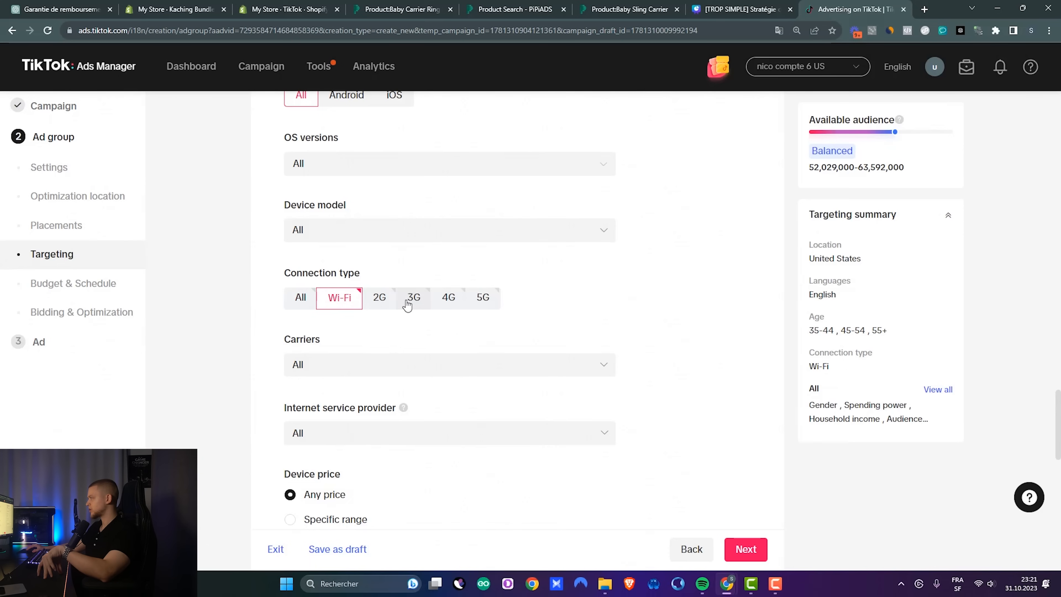
{"action": "left_click", "coordinate": [412, 300]}
{"action": "left_click", "coordinate": [450, 297]}
{"action": "left_click", "coordinate": [481, 299]}
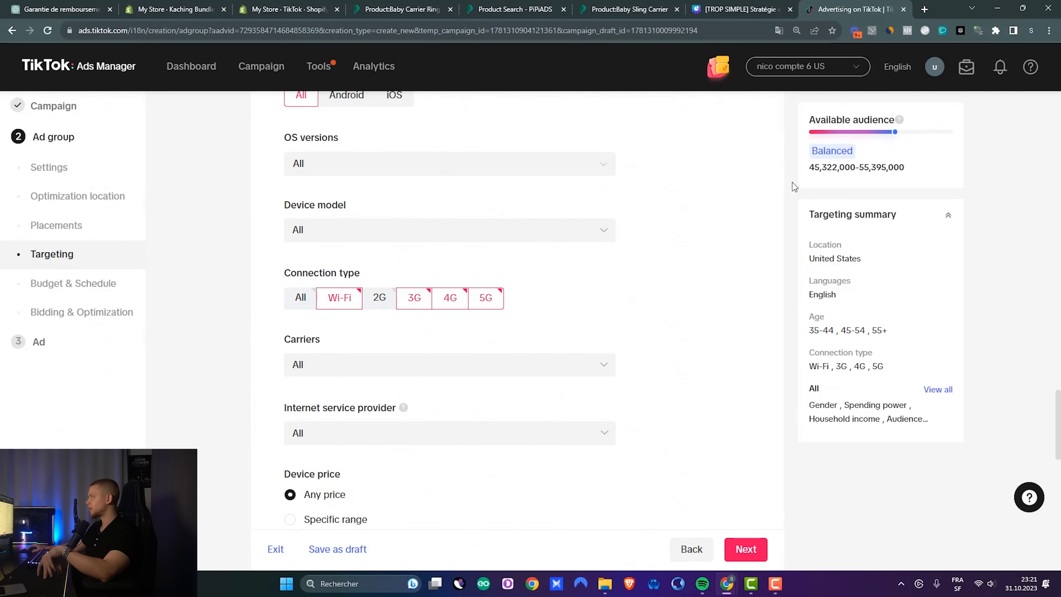
{"action": "left_click", "coordinate": [387, 300]}
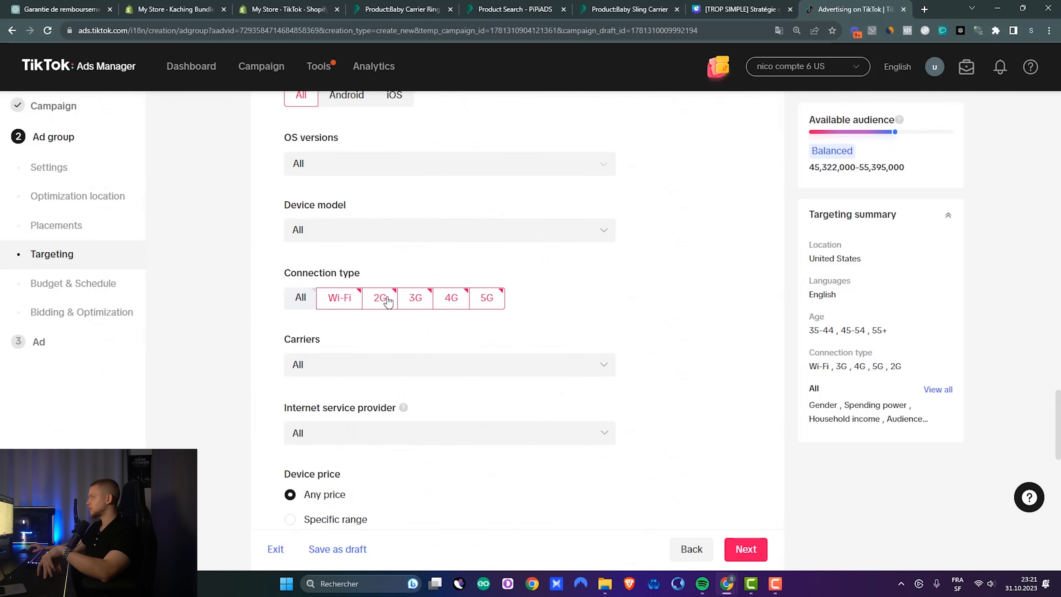
{"action": "left_click", "coordinate": [387, 298]}
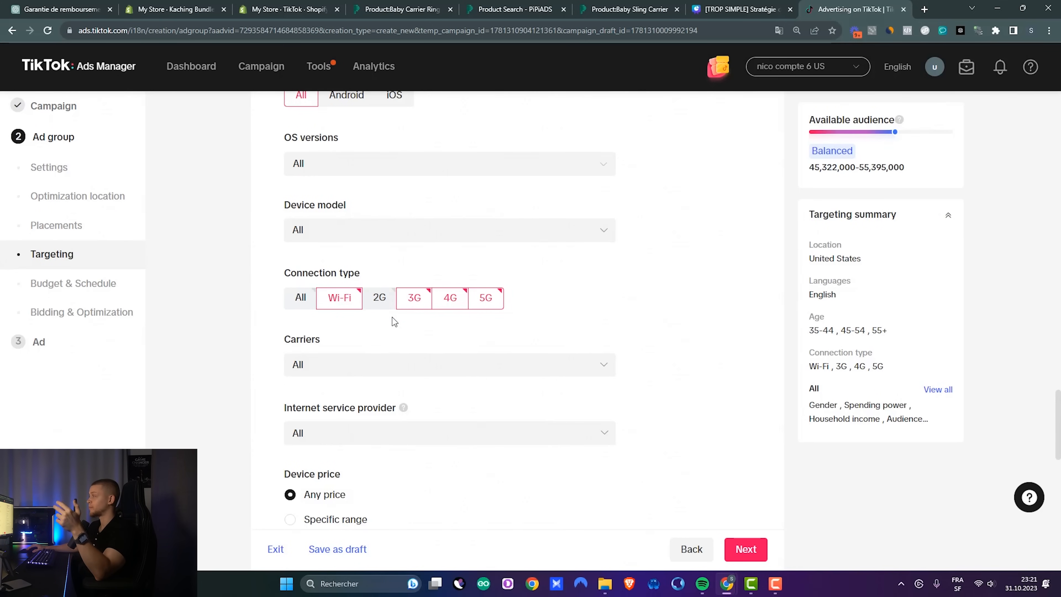
Step: Examine the carrier and internet service provider targeting options, leaving both set to All
{"action": "scroll", "coordinate": [435, 339], "scroll_direction": "down", "scroll_amount": 3}
{"action": "left_click", "coordinate": [318, 201]}
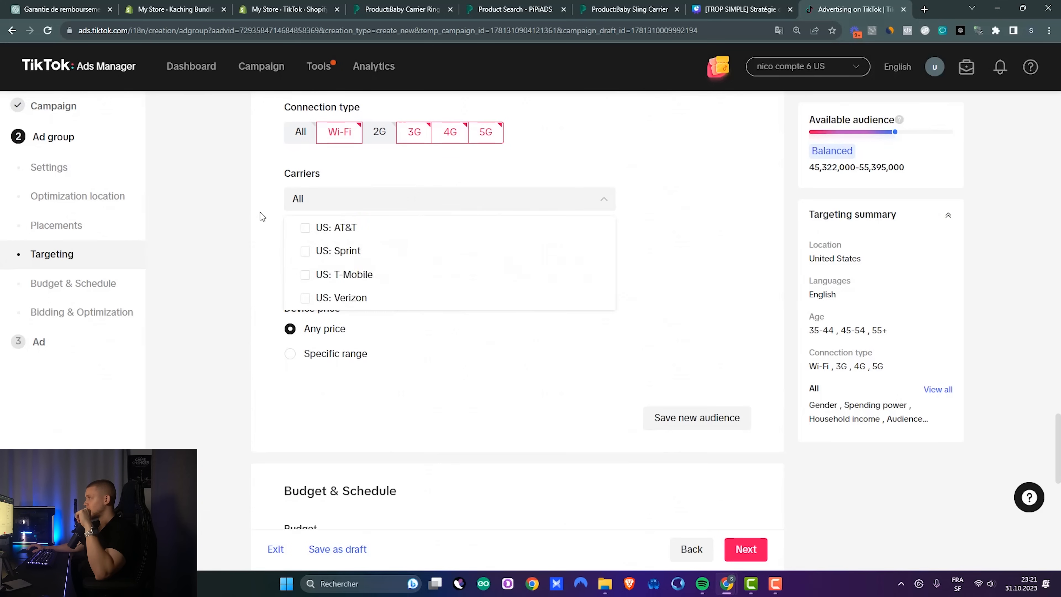
{"action": "left_click", "coordinate": [263, 215]}
{"action": "left_click", "coordinate": [303, 272]}
{"action": "left_click", "coordinate": [301, 273]}
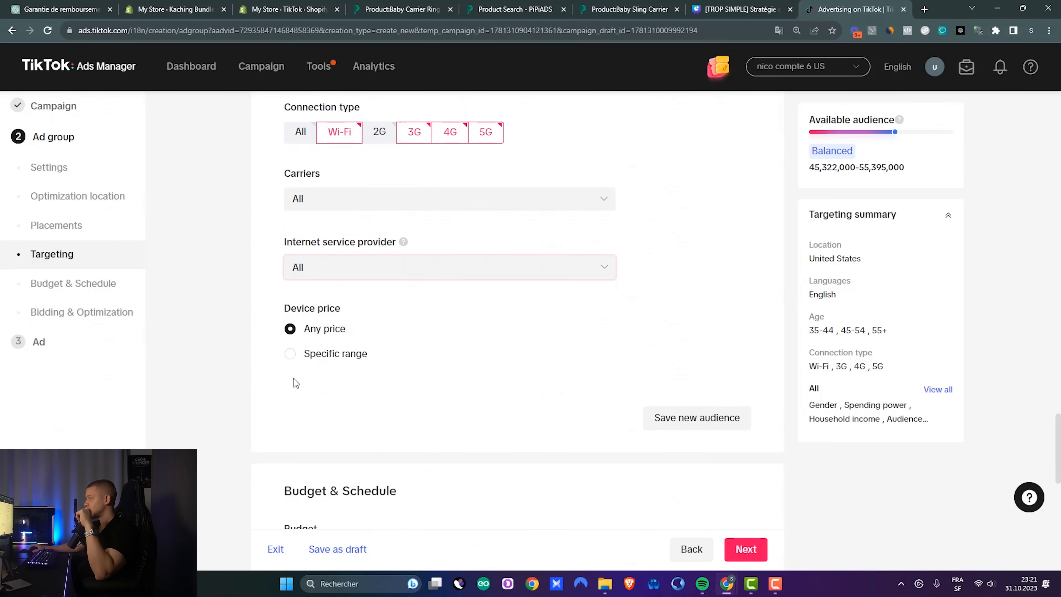
Step: Set the ad group's schedule to start on 2023-11-01 and run continuously
{"action": "scroll", "coordinate": [317, 334], "scroll_direction": "down", "scroll_amount": 1}
{"action": "scroll", "coordinate": [351, 292], "scroll_direction": "down", "scroll_amount": 5}
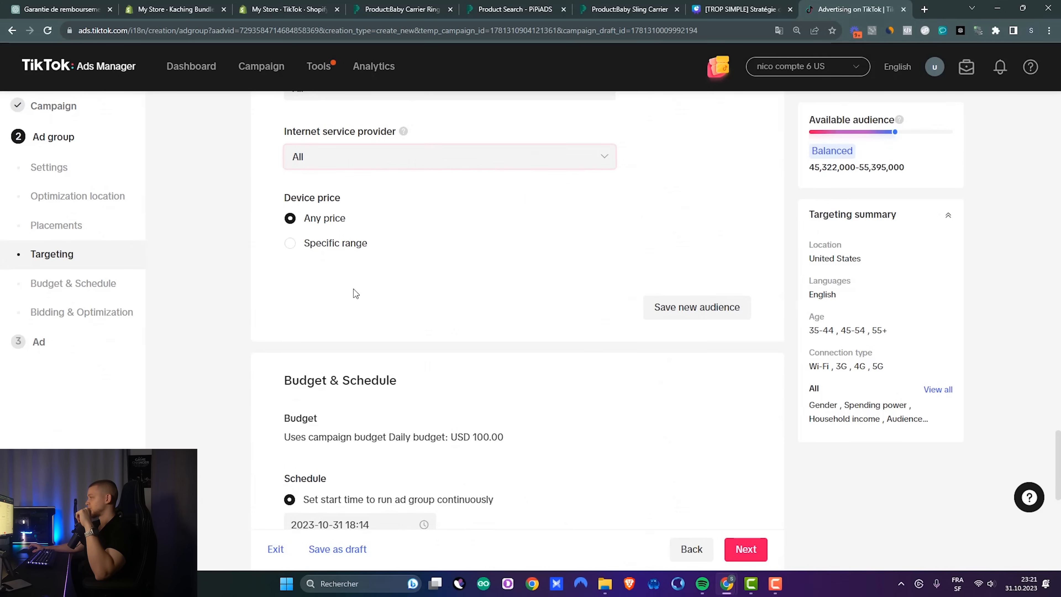
{"action": "left_click_drag", "start_coordinate": [270, 256], "coordinate": [333, 265]}
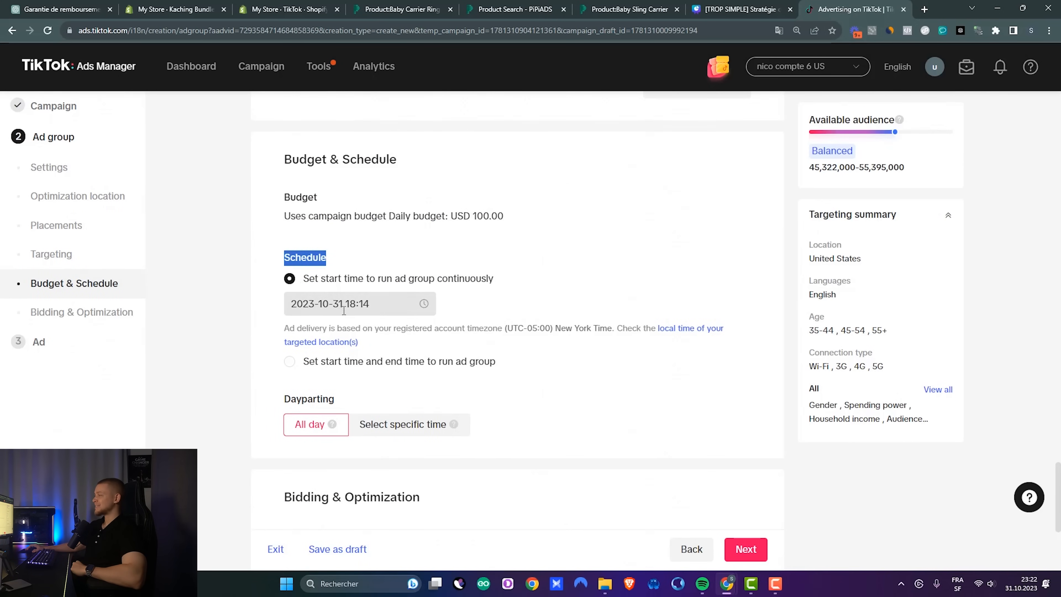
{"action": "left_click", "coordinate": [367, 305]}
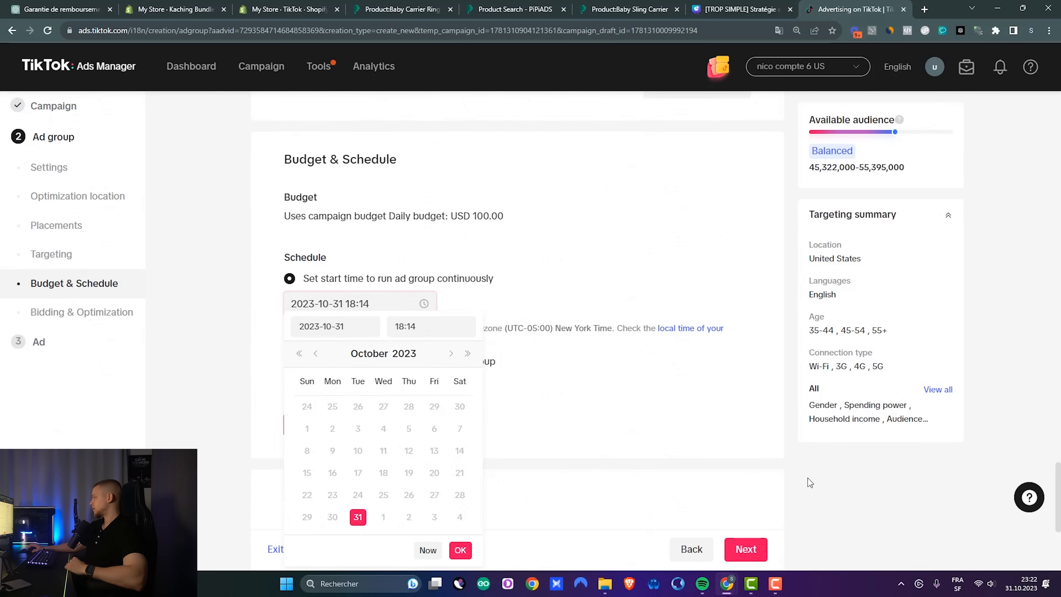
{"action": "scroll", "coordinate": [584, 429], "scroll_direction": "down", "scroll_amount": 1}
{"action": "left_click", "coordinate": [449, 355]}
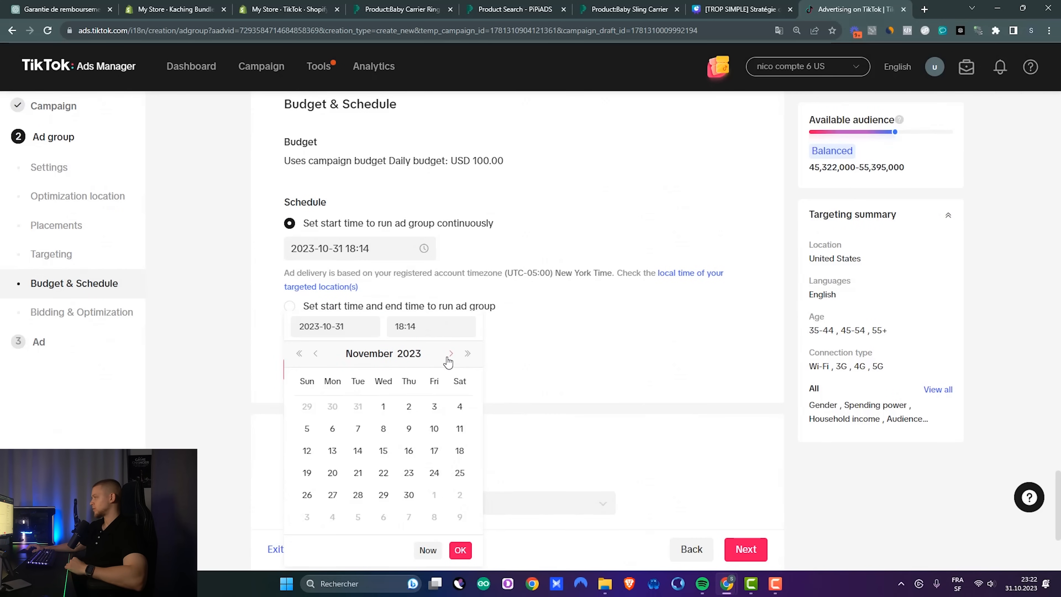
{"action": "left_click", "coordinate": [386, 407]}
Step: Set the ad group's start time to 01:00 and confirm the schedule
{"action": "left_click", "coordinate": [403, 327]}
{"action": "scroll", "coordinate": [418, 376], "scroll_direction": "up", "scroll_amount": 5}
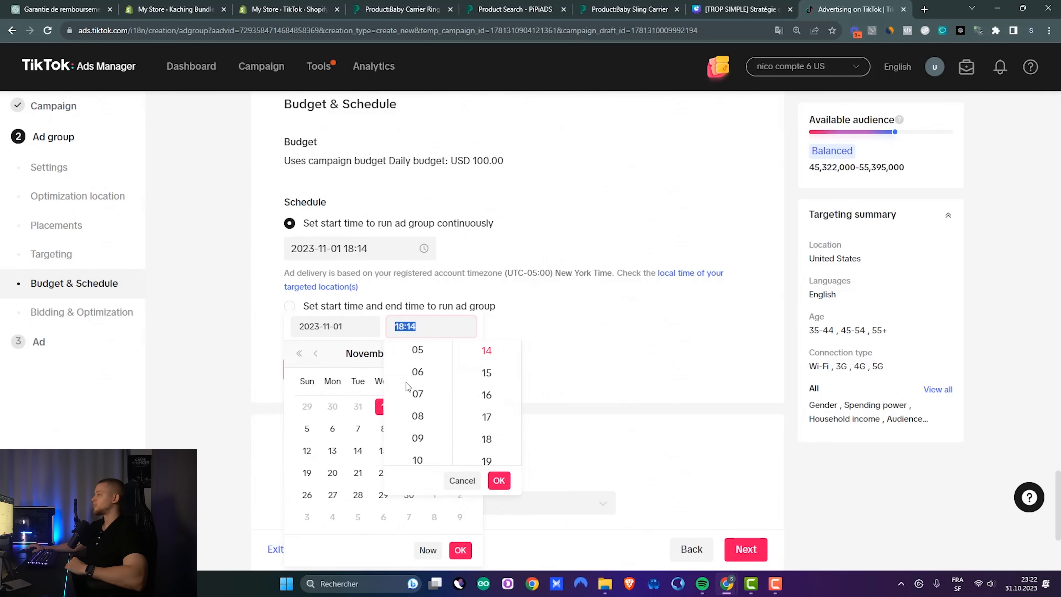
{"action": "scroll", "coordinate": [414, 389], "scroll_direction": "up", "scroll_amount": 3}
{"action": "left_click", "coordinate": [418, 372]}
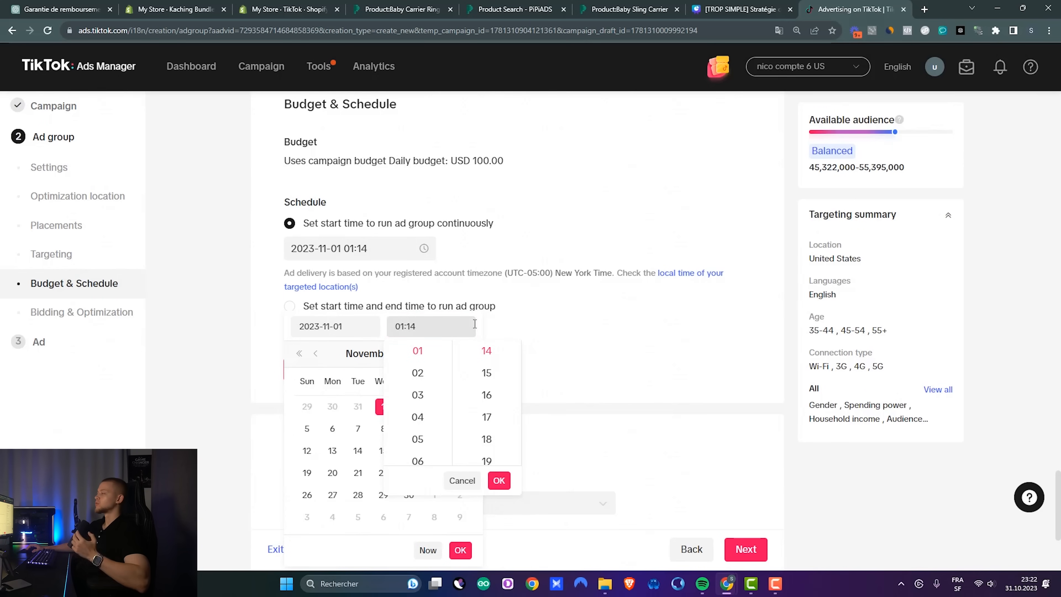
{"action": "left_click", "coordinate": [474, 324]}
{"action": "scroll", "coordinate": [486, 389], "scroll_direction": "up", "scroll_amount": 5}
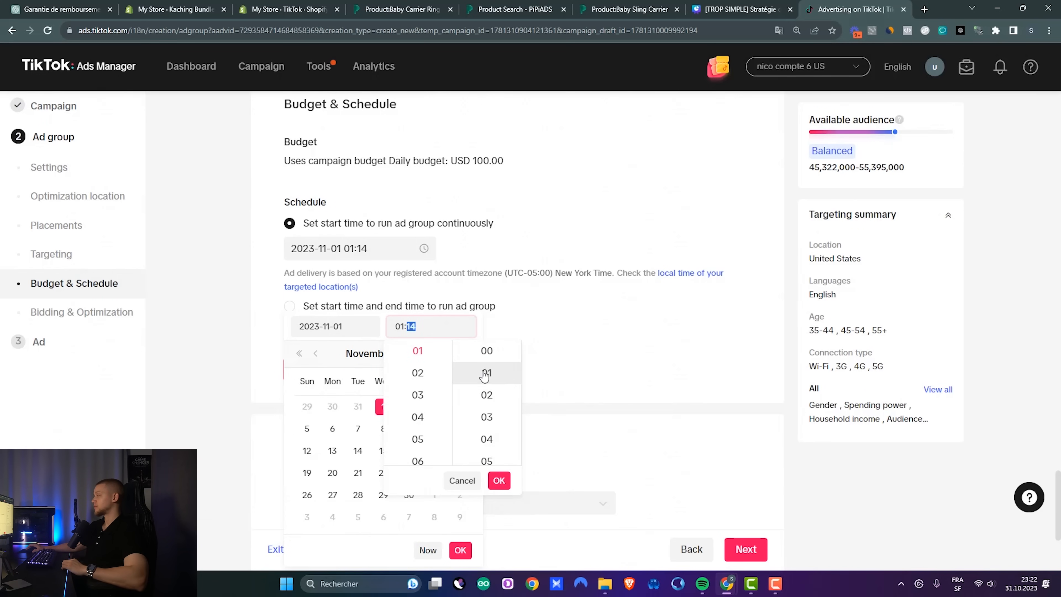
{"action": "left_click", "coordinate": [486, 352]}
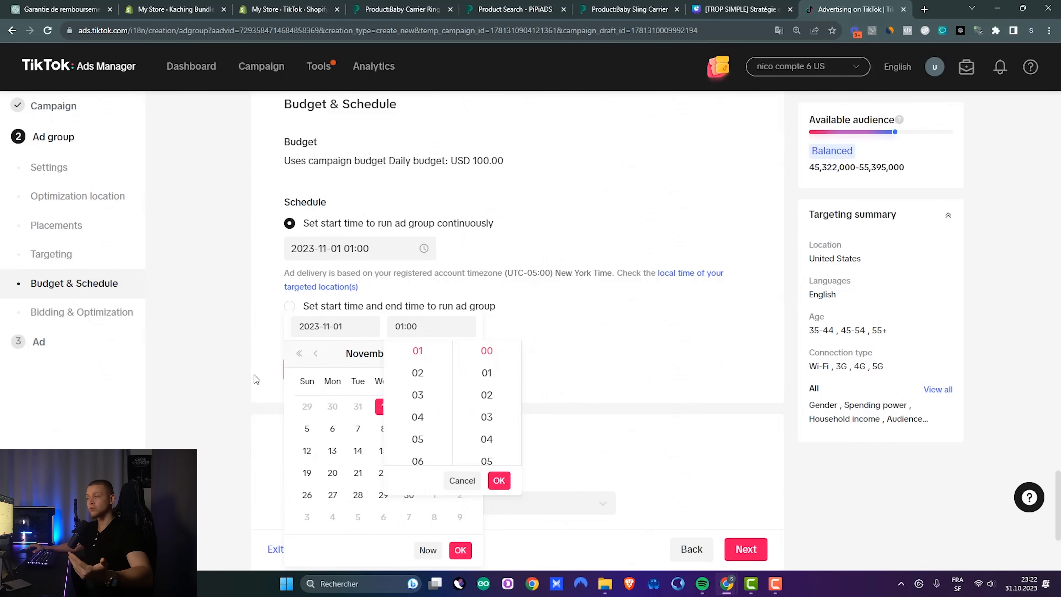
{"action": "left_click", "coordinate": [361, 324]}
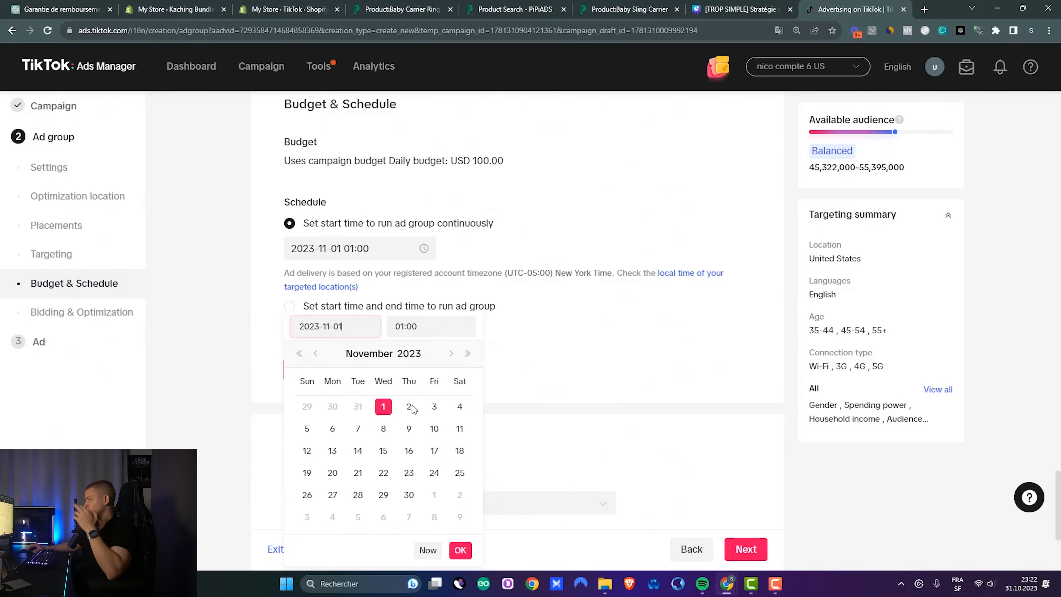
{"action": "left_click", "coordinate": [460, 550]}
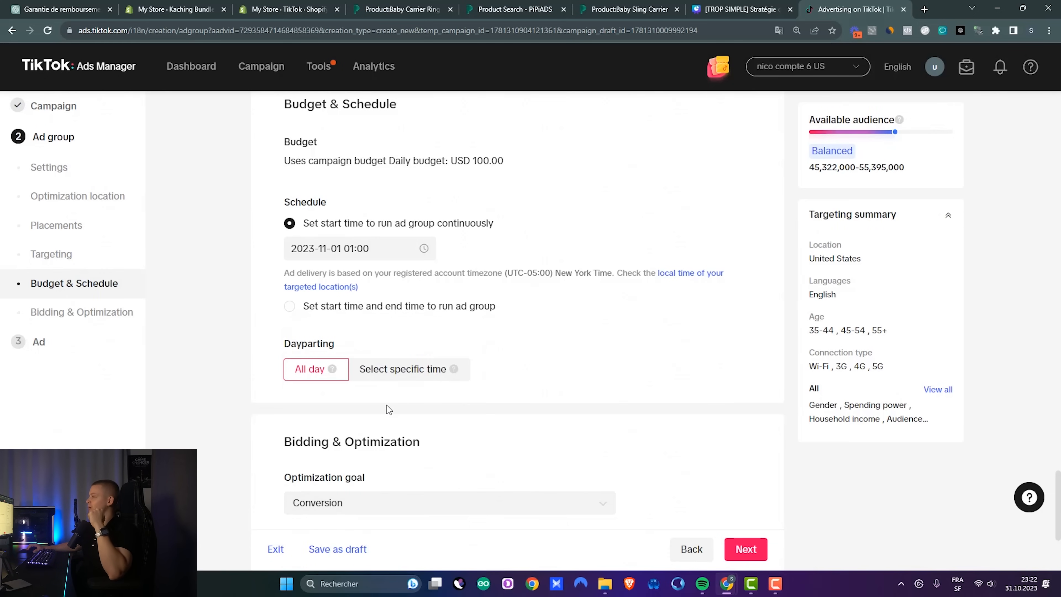
Step: Translate the page into French, preview the specific-time dayparting grid and return dayparting to all day
{"action": "scroll", "coordinate": [387, 407], "scroll_direction": "down", "scroll_amount": 2}
{"action": "scroll", "coordinate": [391, 365], "scroll_direction": "up", "scroll_amount": 2}
{"action": "left_click_drag", "start_coordinate": [285, 346], "coordinate": [345, 344]}
{"action": "left_click", "coordinate": [429, 344]}
{"action": "left_click", "coordinate": [779, 30]}
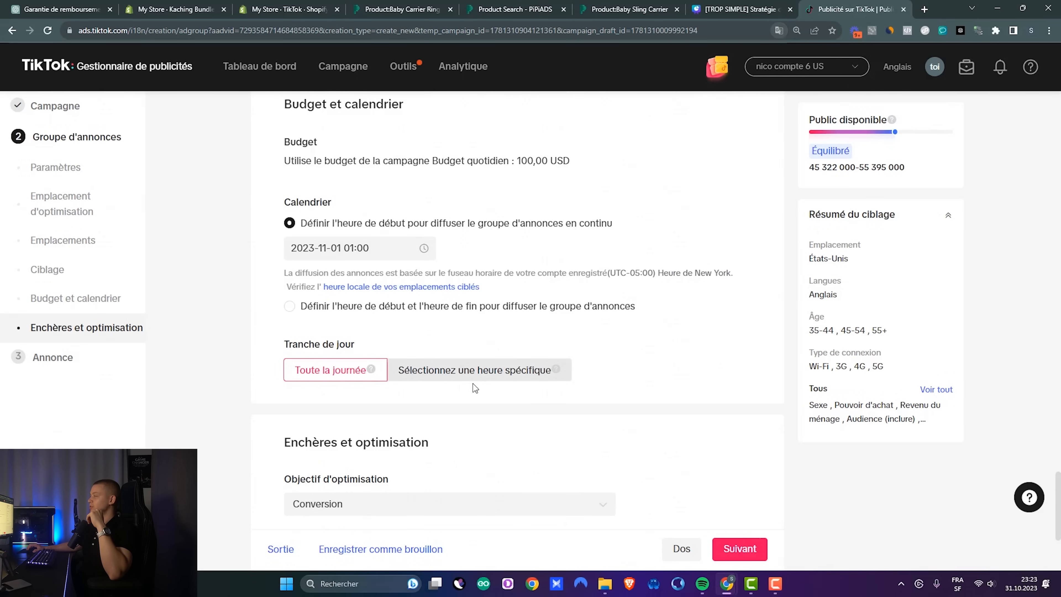
{"action": "left_click", "coordinate": [498, 383]}
{"action": "scroll", "coordinate": [545, 394], "scroll_direction": "down", "scroll_amount": 3}
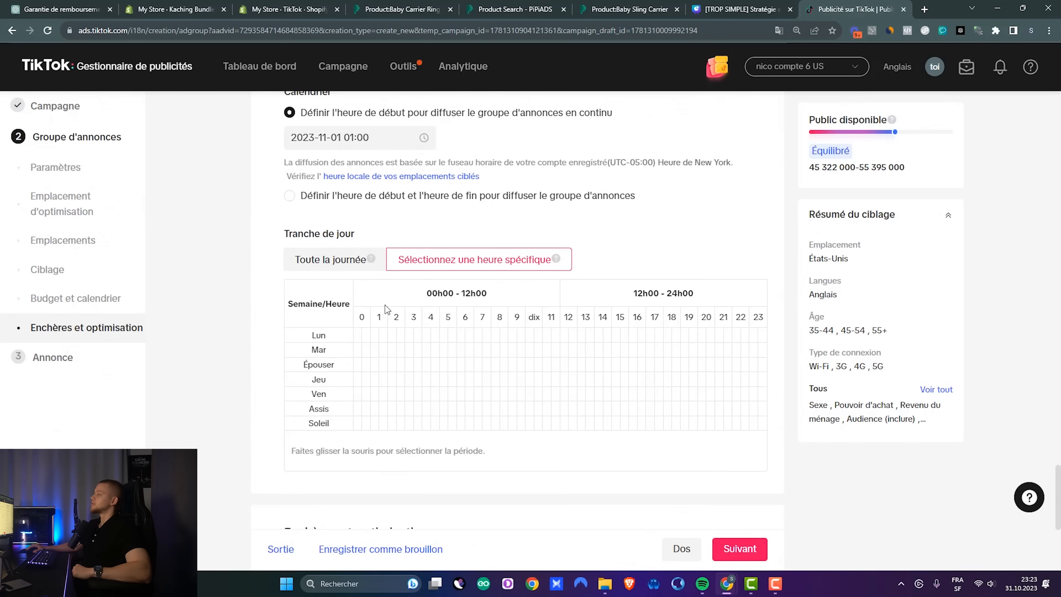
{"action": "left_click", "coordinate": [347, 259]}
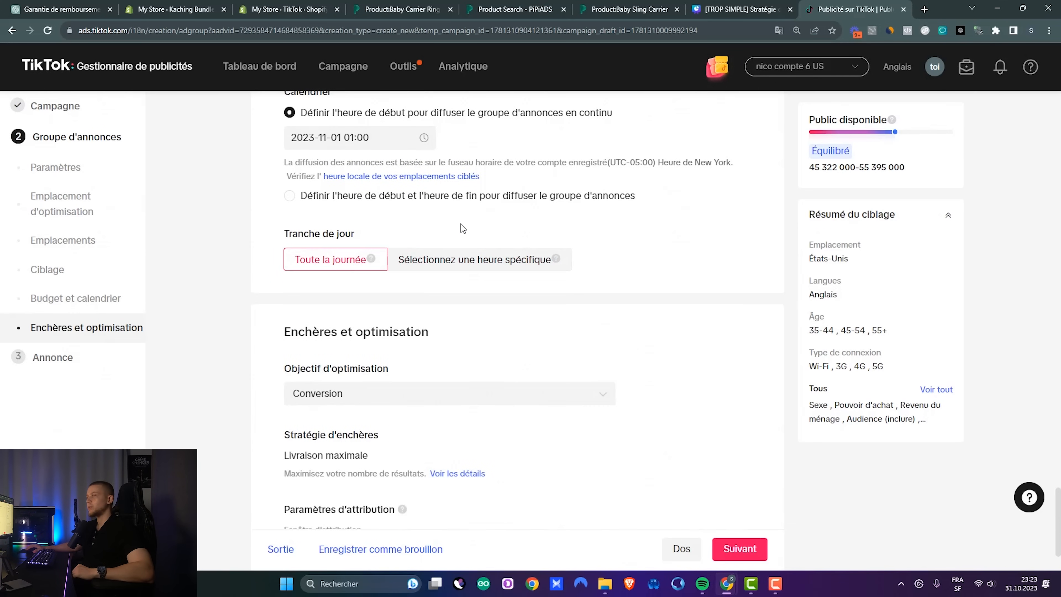
Step: Restore the page to English and restrict dayparting to 06:30–22:30 on every day of the week
{"action": "left_click", "coordinate": [494, 269]}
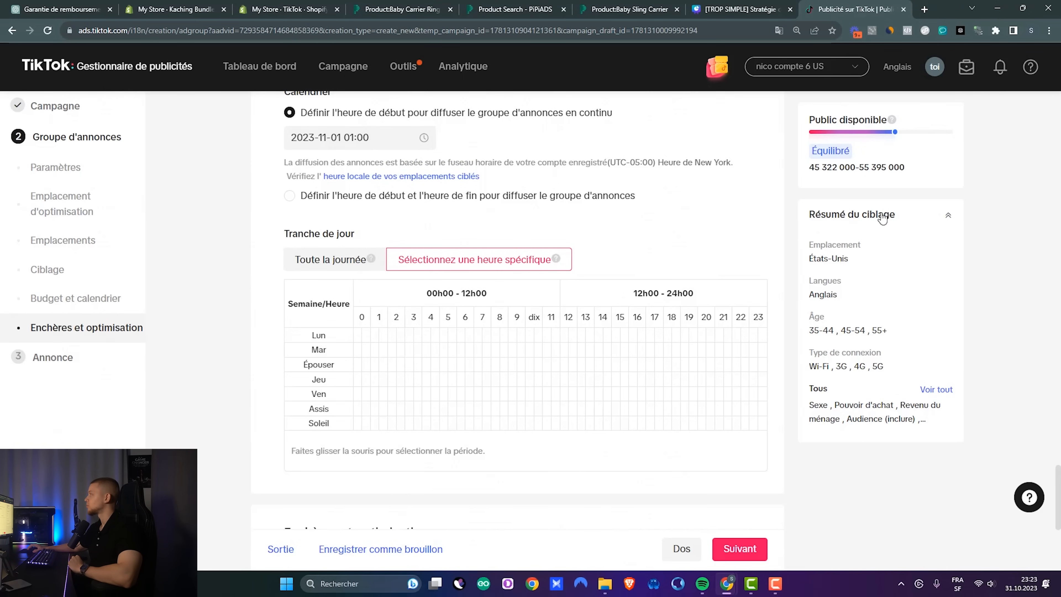
{"action": "left_click", "coordinate": [778, 32]}
{"action": "left_click", "coordinate": [701, 52]}
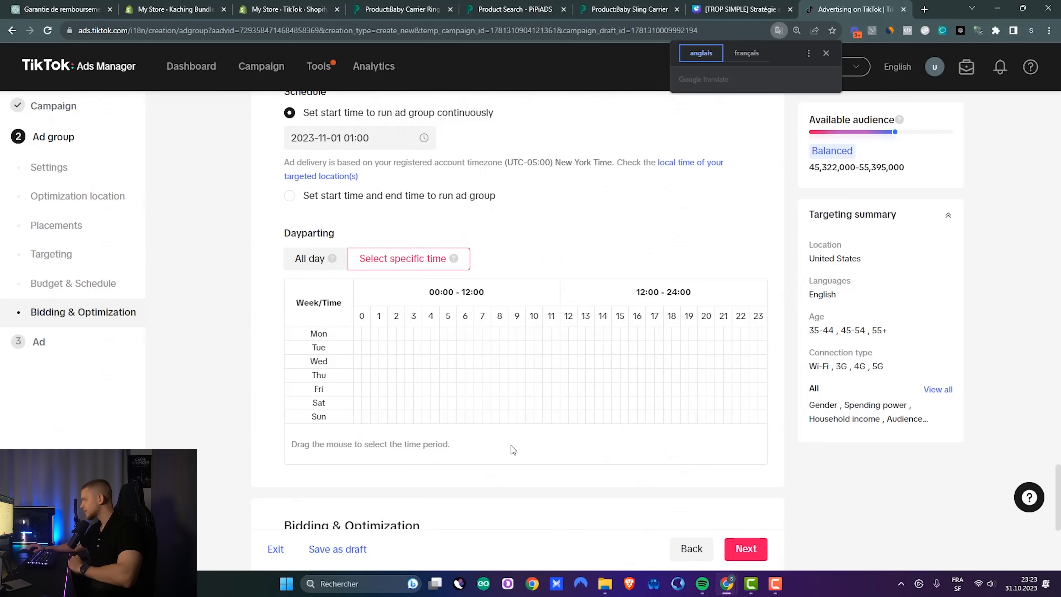
{"action": "left_click_drag", "start_coordinate": [469, 333], "coordinate": [748, 419]}
{"action": "scroll", "coordinate": [459, 462], "scroll_direction": "down", "scroll_amount": 3}
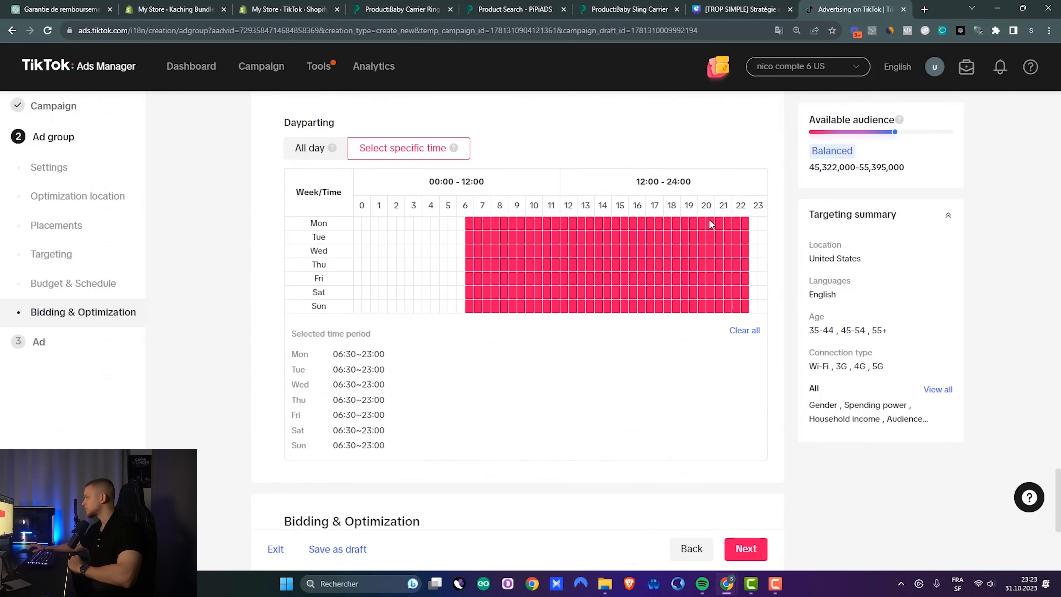
{"action": "left_click_drag", "start_coordinate": [744, 226], "coordinate": [747, 306]}
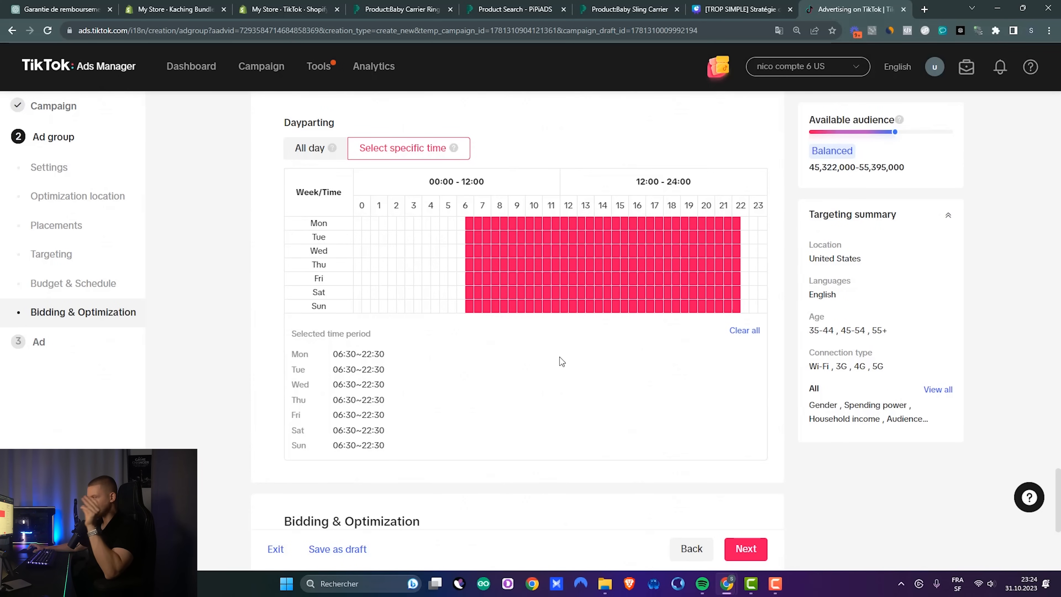
Step: Review the bidding and advanced settings, keeping Conversion as the optimization goal, and continue to the ad setup
{"action": "scroll", "coordinate": [254, 225], "scroll_direction": "down", "scroll_amount": 5}
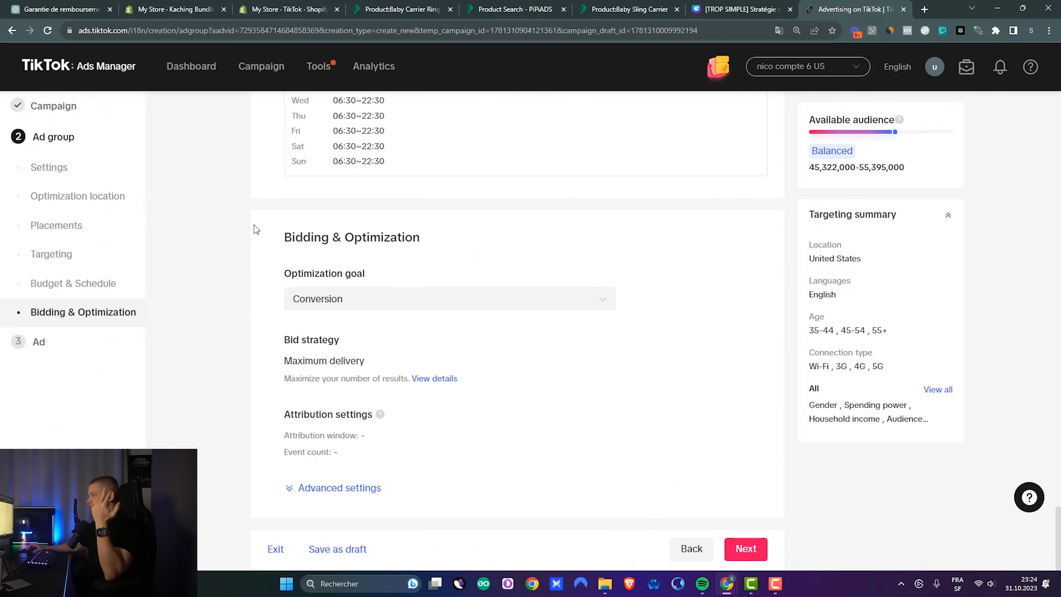
{"action": "left_click", "coordinate": [310, 296]}
{"action": "left_click", "coordinate": [261, 341]}
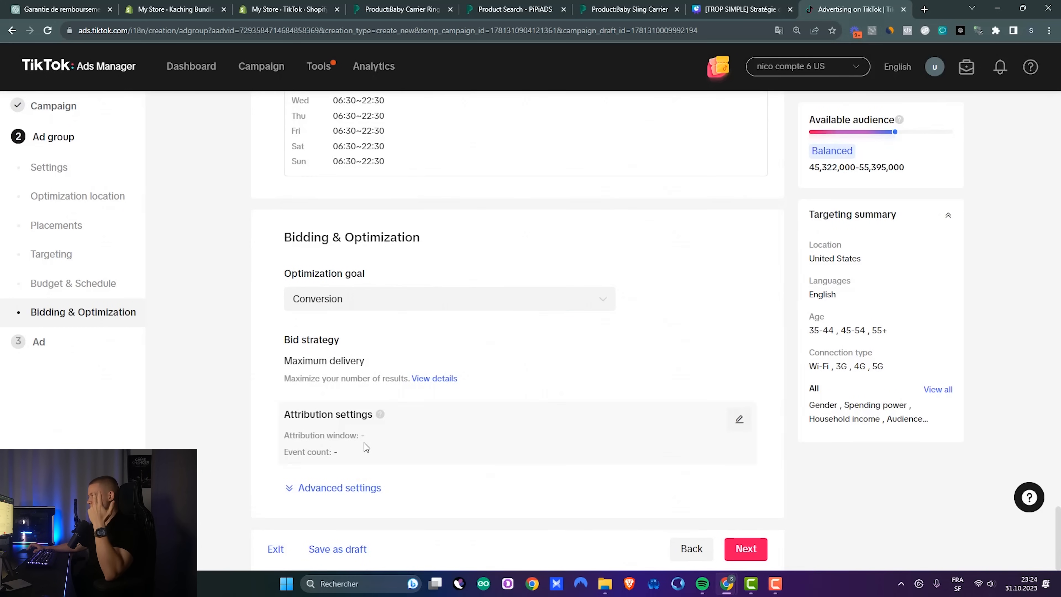
{"action": "left_click", "coordinate": [360, 488]}
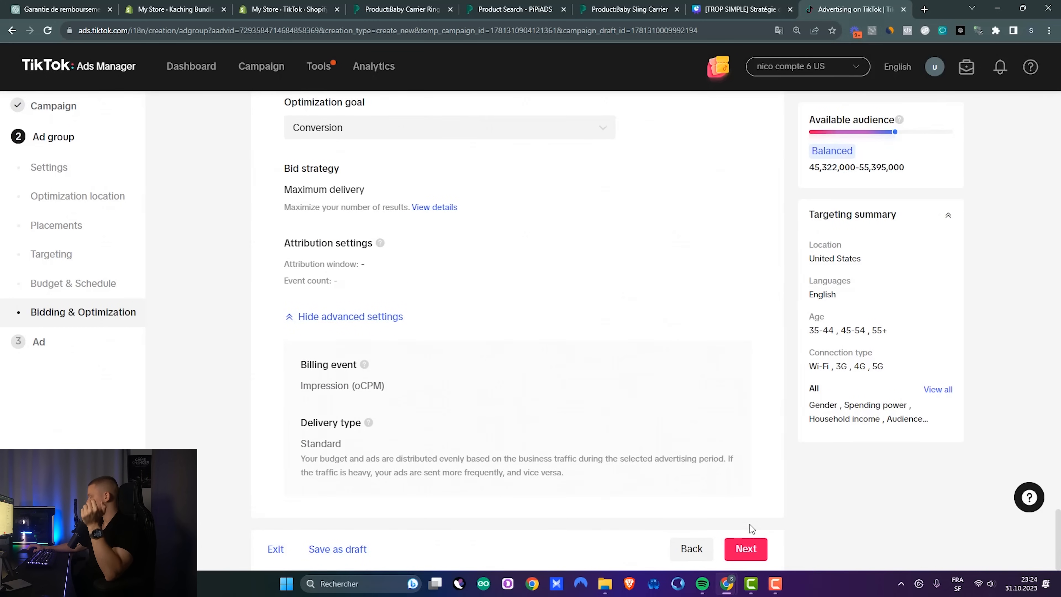
{"action": "left_click", "coordinate": [747, 550]}
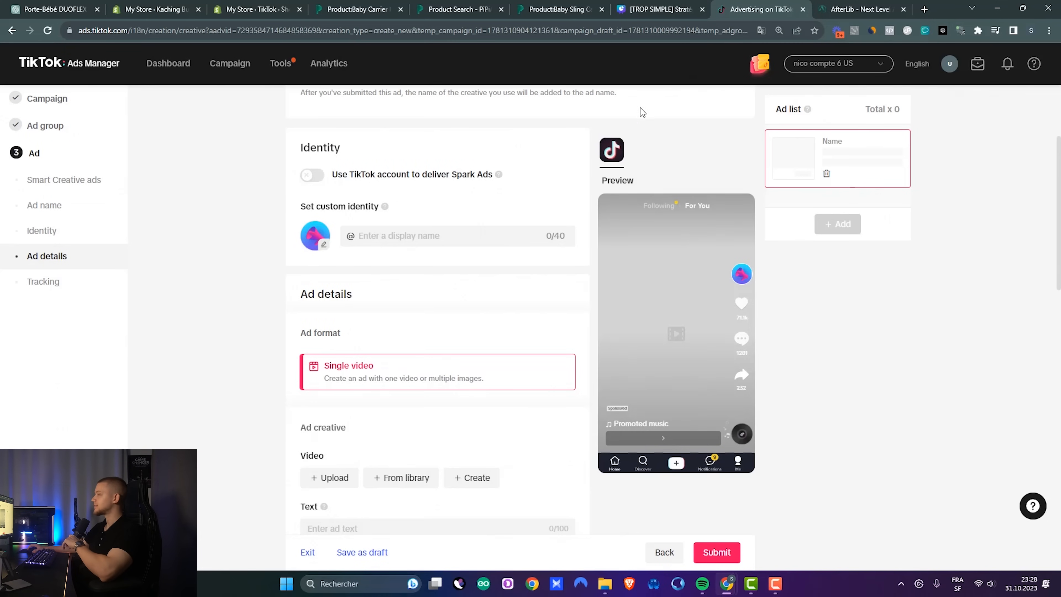
Step: Replace the timestamp in the ad name with AD 1, keeping the creative name tag
{"action": "scroll", "coordinate": [351, 275], "scroll_direction": "up", "scroll_amount": 3}
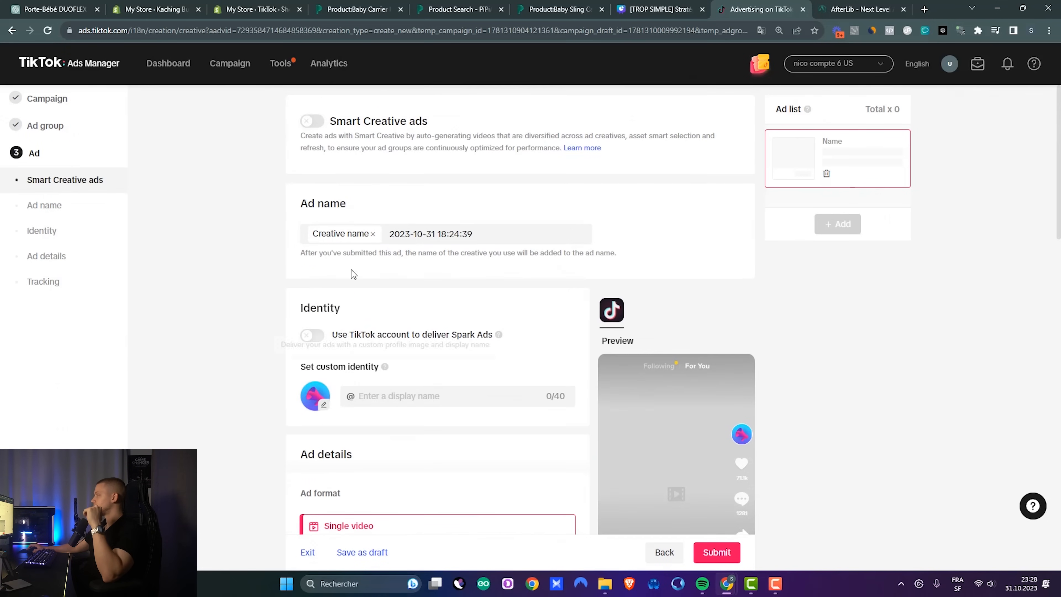
{"action": "scroll", "coordinate": [407, 280], "scroll_direction": "down", "scroll_amount": 5}
{"action": "scroll", "coordinate": [410, 278], "scroll_direction": "up", "scroll_amount": 5}
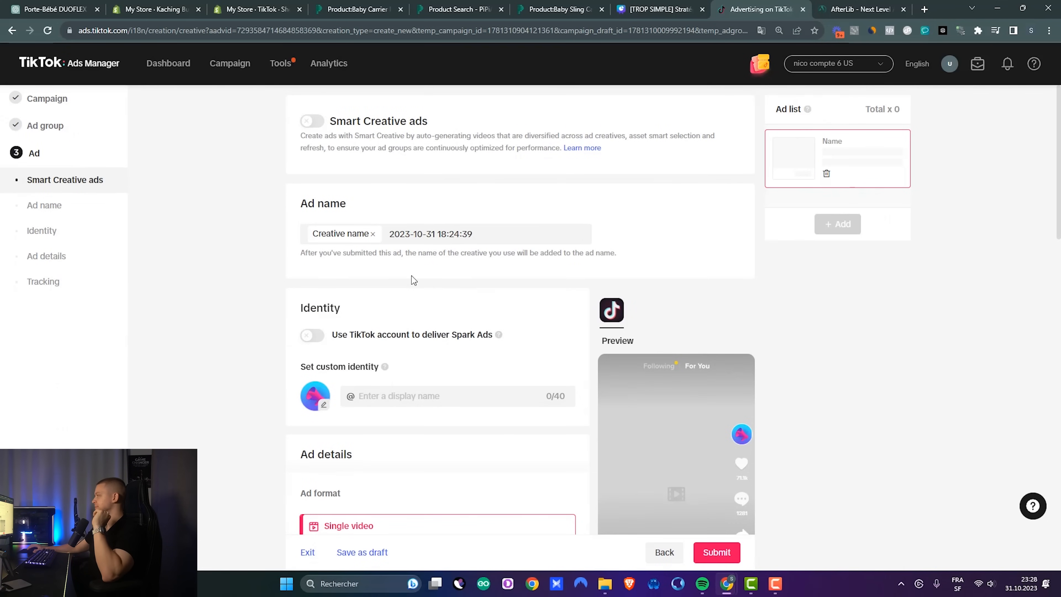
{"action": "left_click_drag", "start_coordinate": [476, 234], "coordinate": [343, 219]}
{"action": "type", "text": "AD 1"}
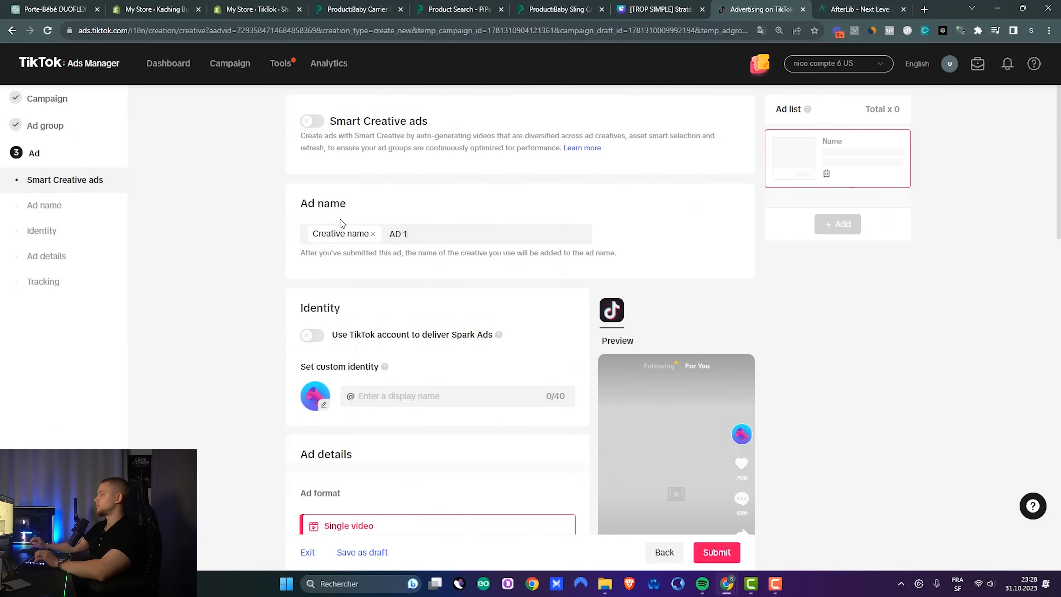
{"action": "key", "text": "Tab"}
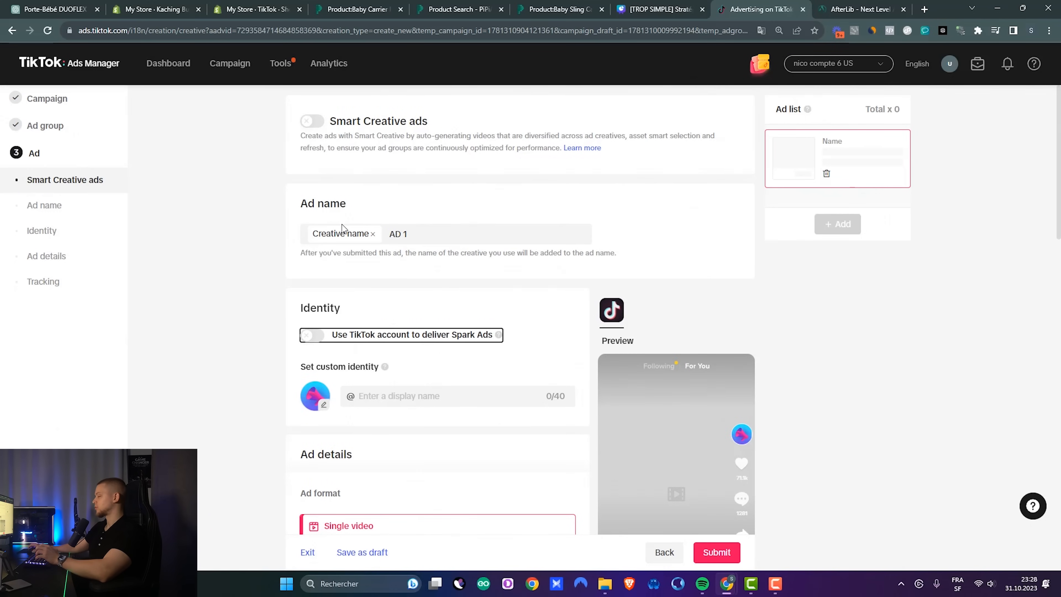
{"action": "left_click", "coordinate": [239, 284]}
Step: Upload the baby carrier product image as the custom identity's profile picture, cropped to the woman holding the baby
{"action": "scroll", "coordinate": [250, 278], "scroll_direction": "down", "scroll_amount": 3}
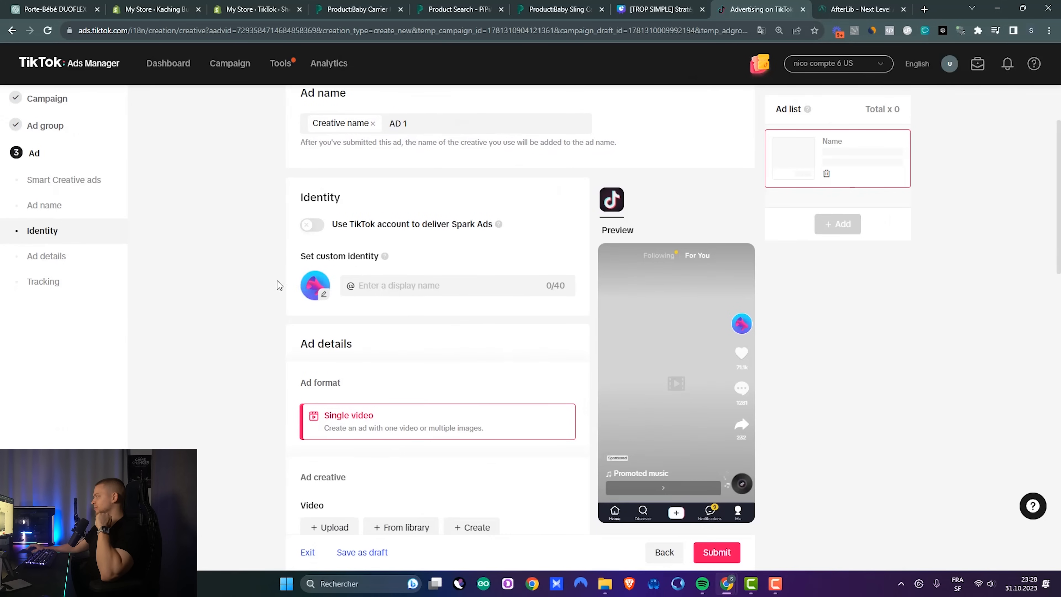
{"action": "left_click", "coordinate": [323, 295]}
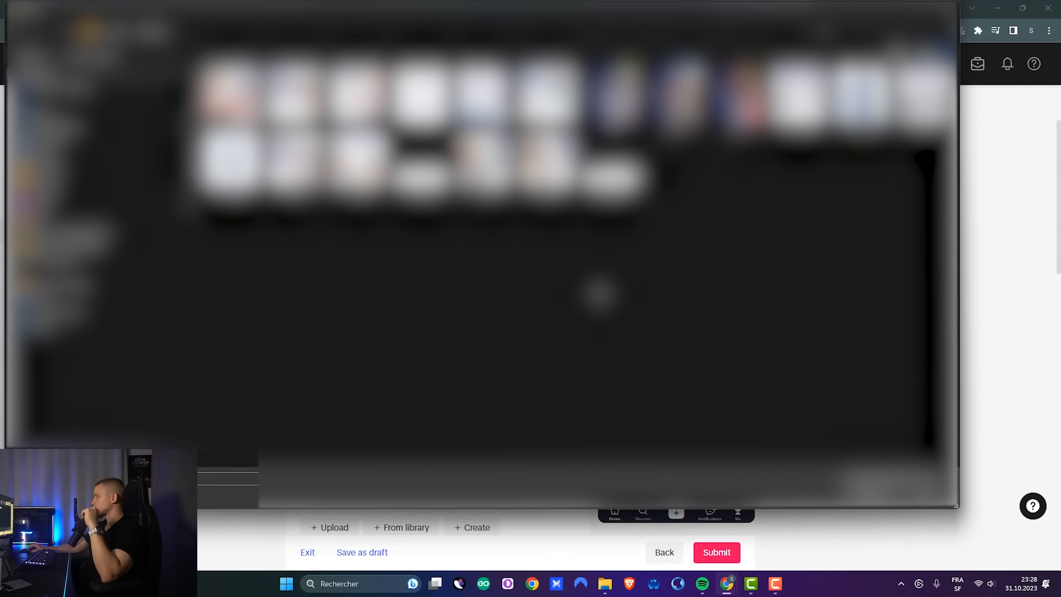
{"action": "left_click", "coordinate": [855, 494]}
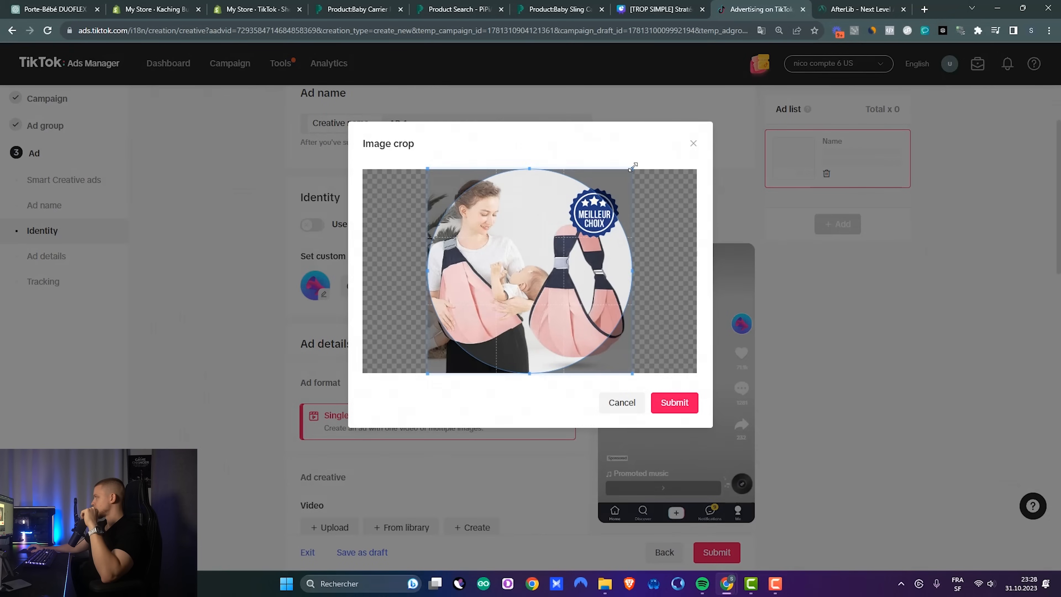
{"action": "left_click_drag", "start_coordinate": [633, 169], "coordinate": [548, 216]}
{"action": "left_click_drag", "start_coordinate": [504, 304], "coordinate": [504, 272]}
{"action": "left_click_drag", "start_coordinate": [584, 263], "coordinate": [504, 272]}
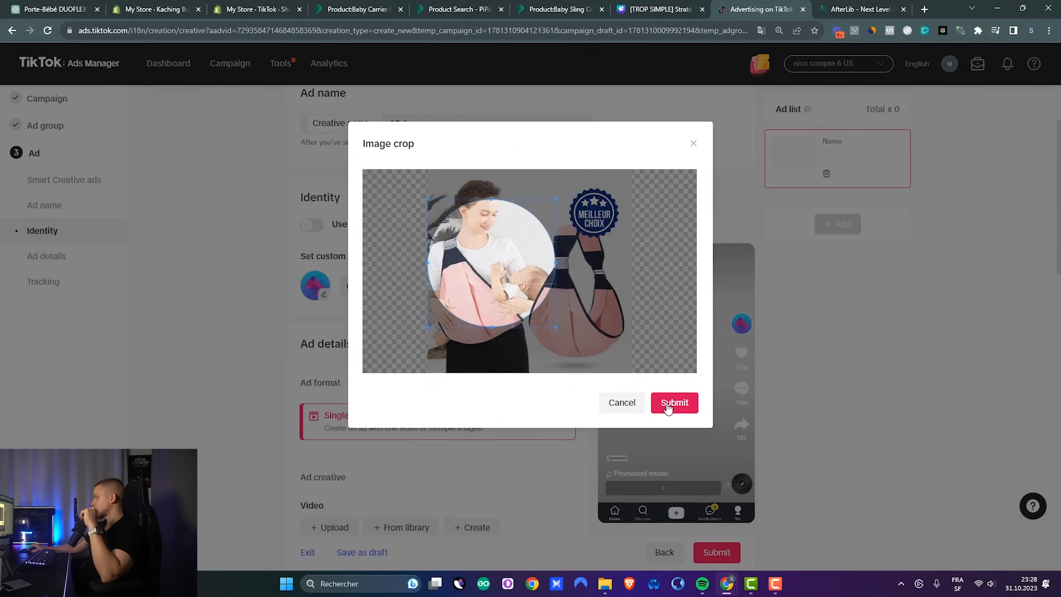
{"action": "left_click", "coordinate": [666, 406]}
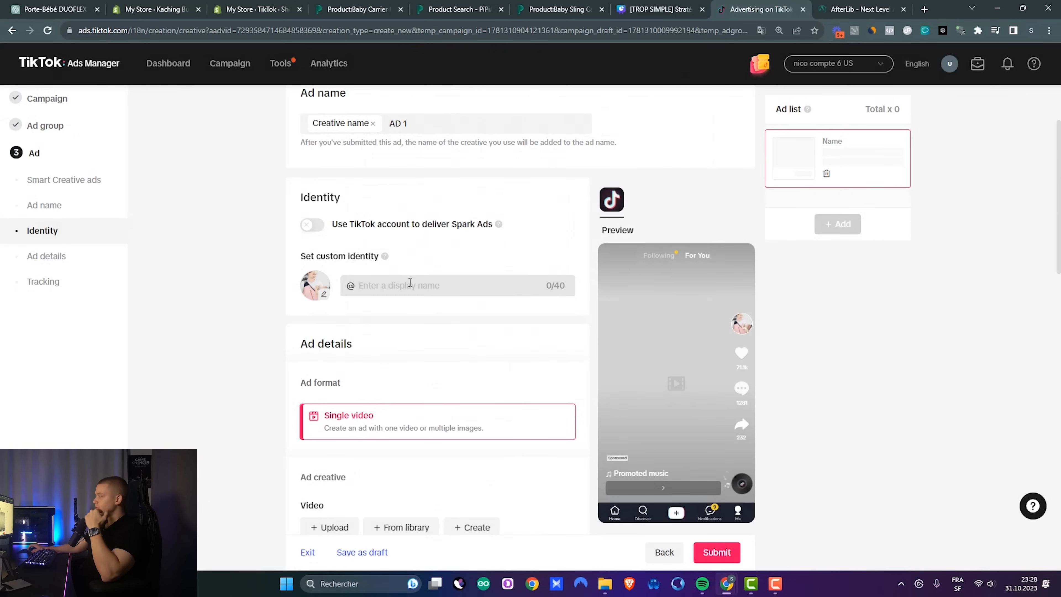
Step: Examine the display name field, the Spark Ads option and the ad creative fields below them
{"action": "left_click", "coordinate": [410, 282]}
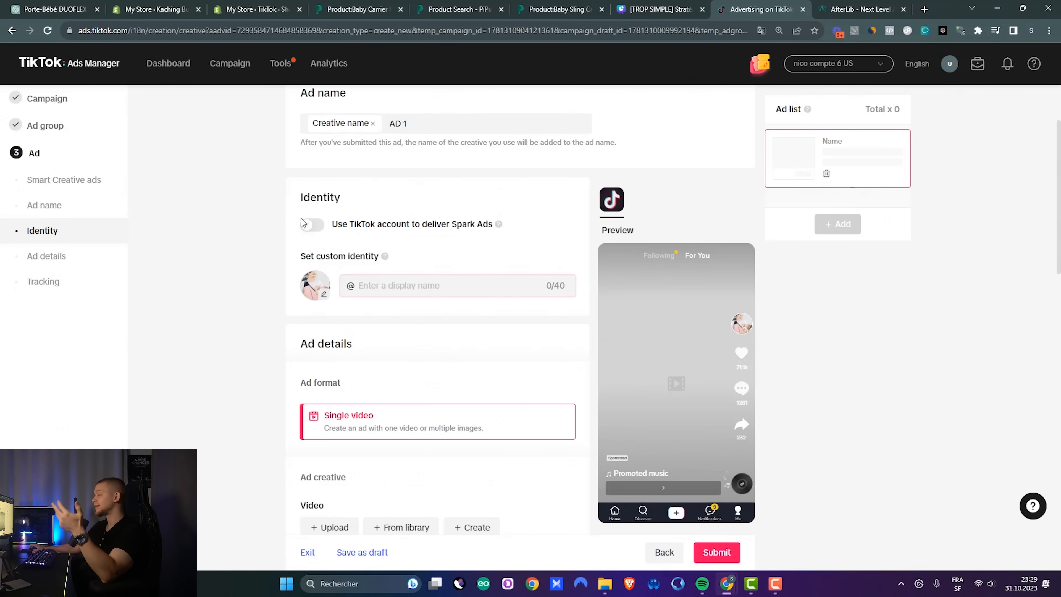
{"action": "left_click", "coordinate": [358, 231]}
{"action": "left_click_drag", "start_coordinate": [358, 234], "coordinate": [493, 226]}
{"action": "left_click", "coordinate": [276, 245]}
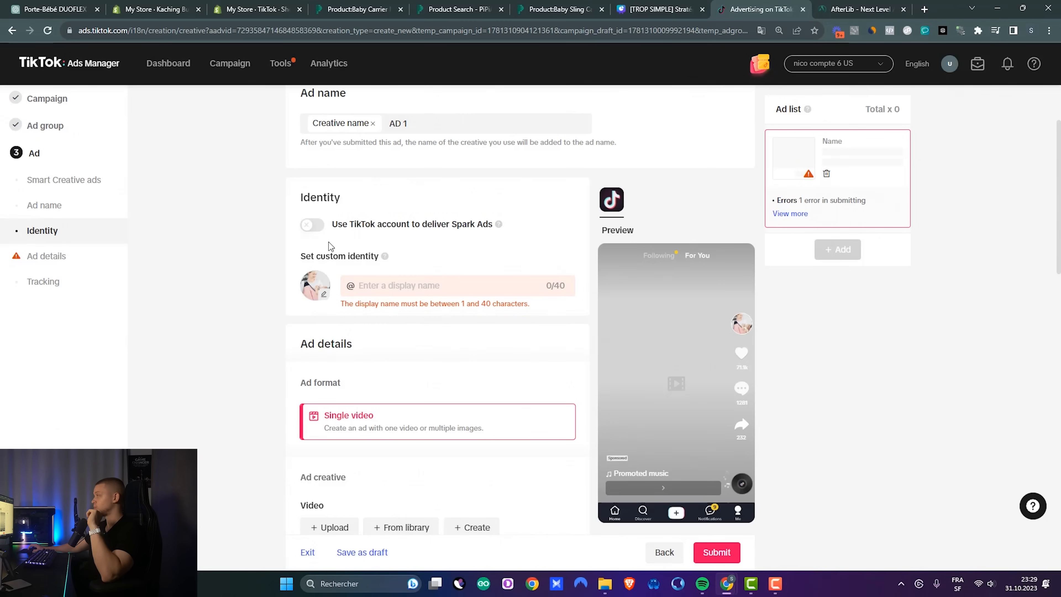
{"action": "scroll", "coordinate": [257, 282], "scroll_direction": "down", "scroll_amount": 1}
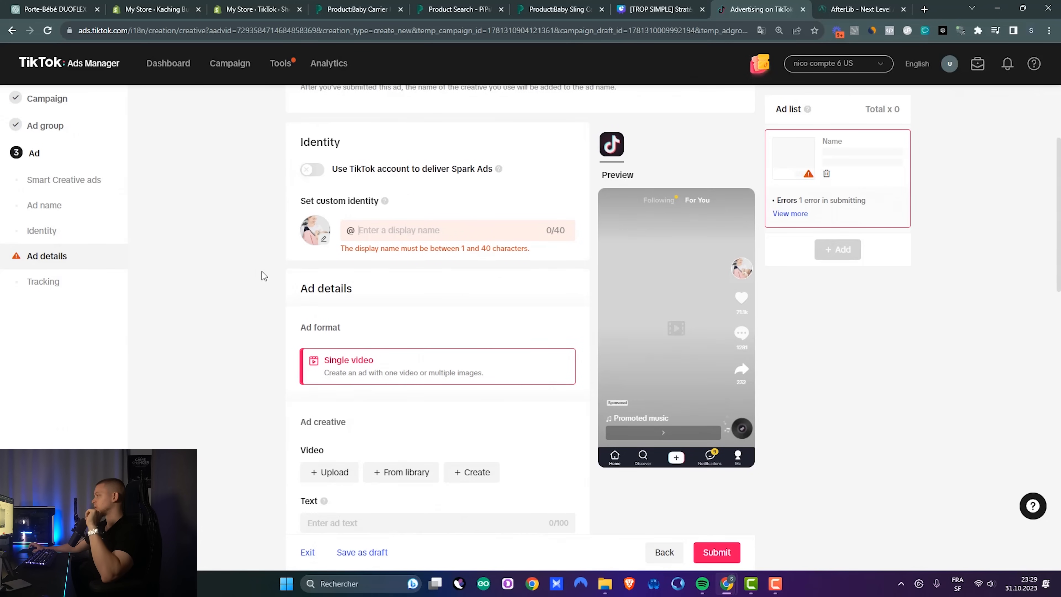
{"action": "scroll", "coordinate": [301, 265], "scroll_direction": "up", "scroll_amount": 1}
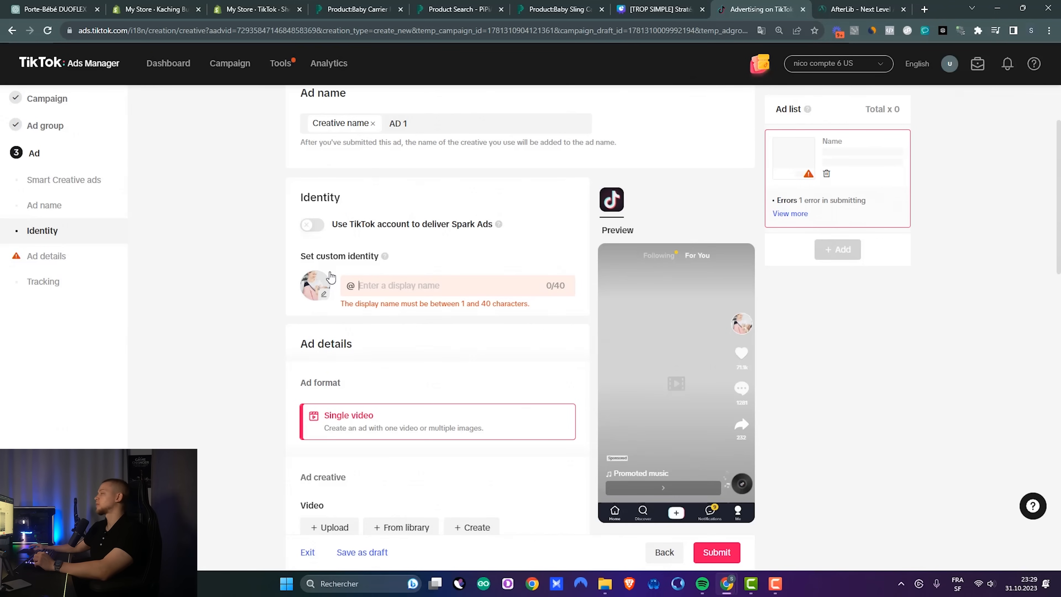
{"action": "scroll", "coordinate": [338, 280], "scroll_direction": "down", "scroll_amount": 7}
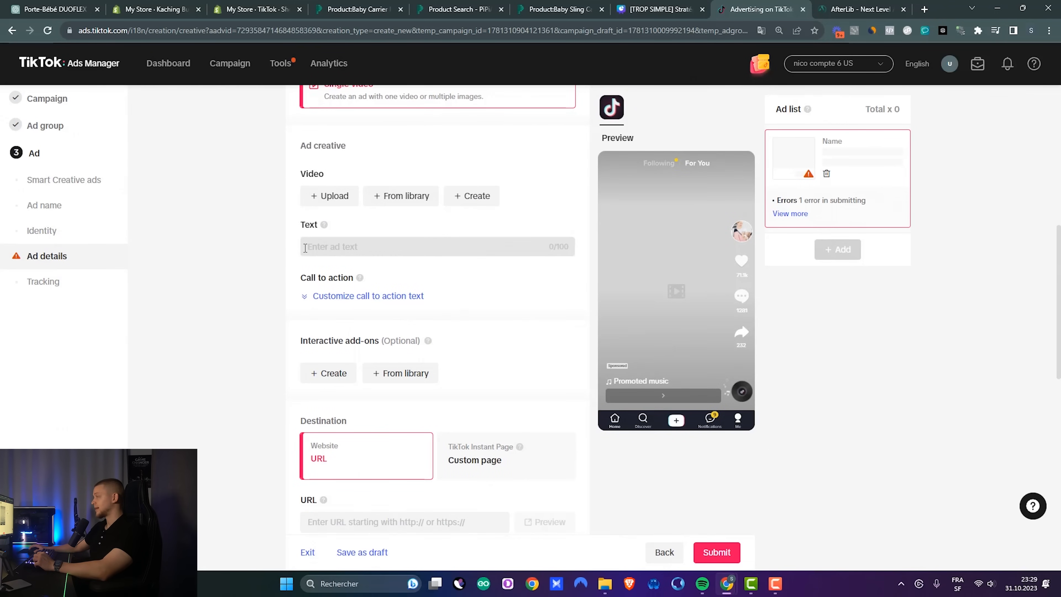
Step: Set the custom identity's display name to "Aujourd'hui Seulement -35%"
{"action": "left_click", "coordinate": [305, 248]}
{"action": "scroll", "coordinate": [271, 271], "scroll_direction": "up", "scroll_amount": 5}
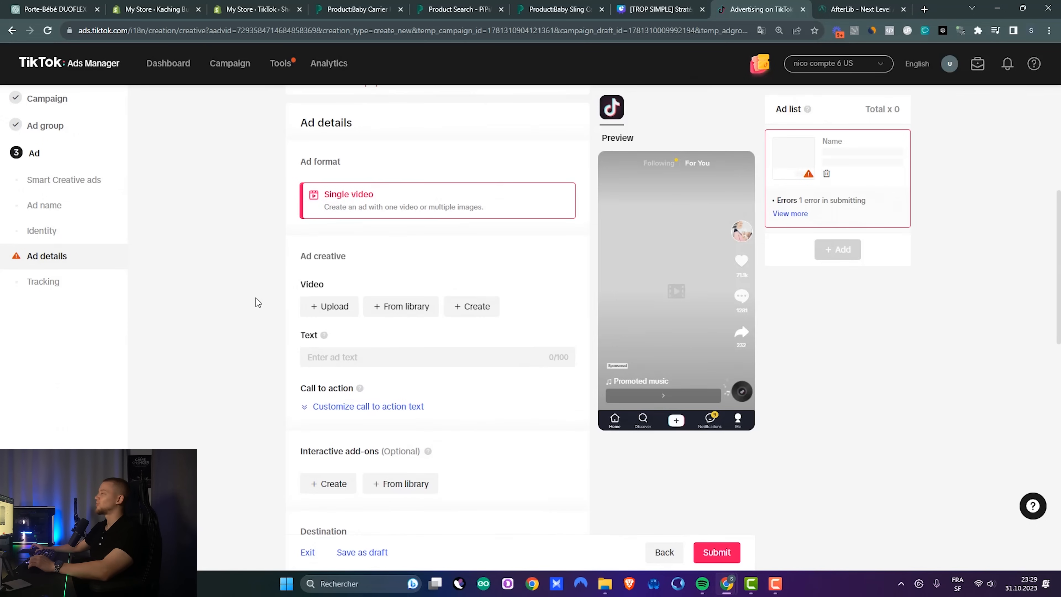
{"action": "scroll", "coordinate": [288, 331], "scroll_direction": "up", "scroll_amount": 2}
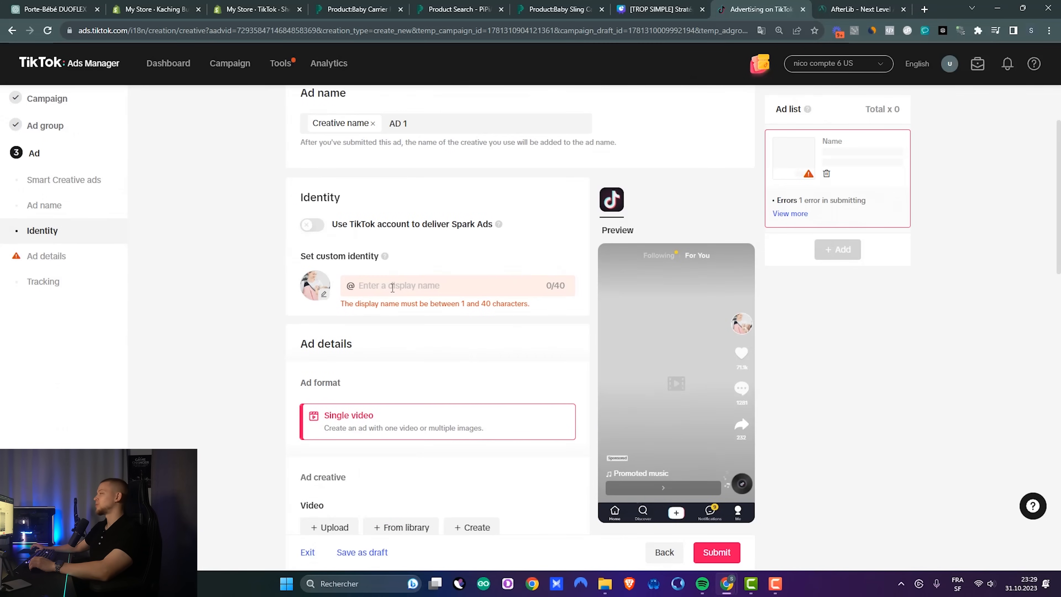
{"action": "left_click", "coordinate": [393, 287]}
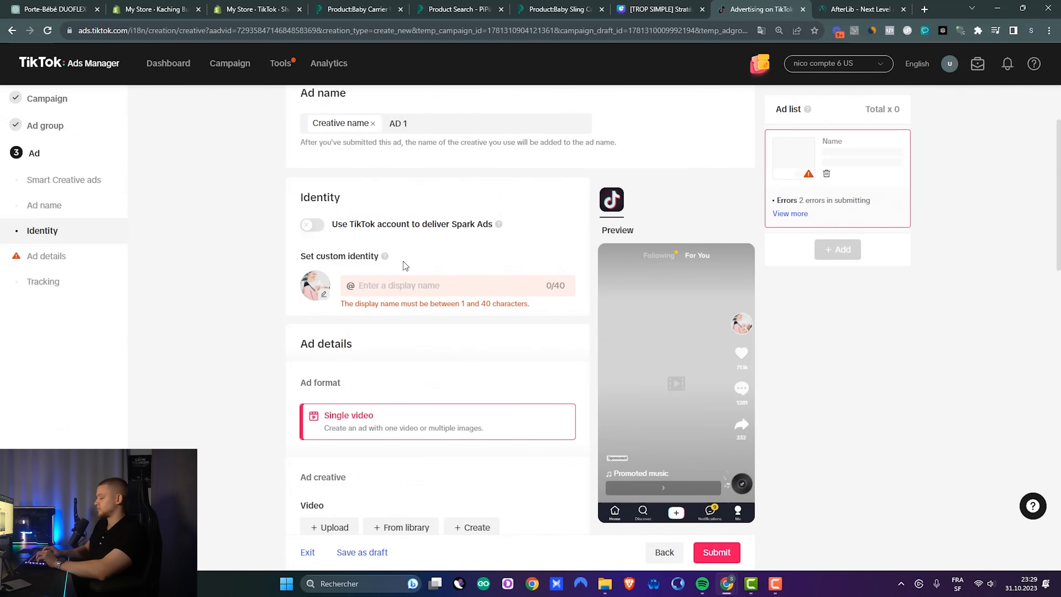
{"action": "type", "text": "Aujourd'hui Seulement -35%"}
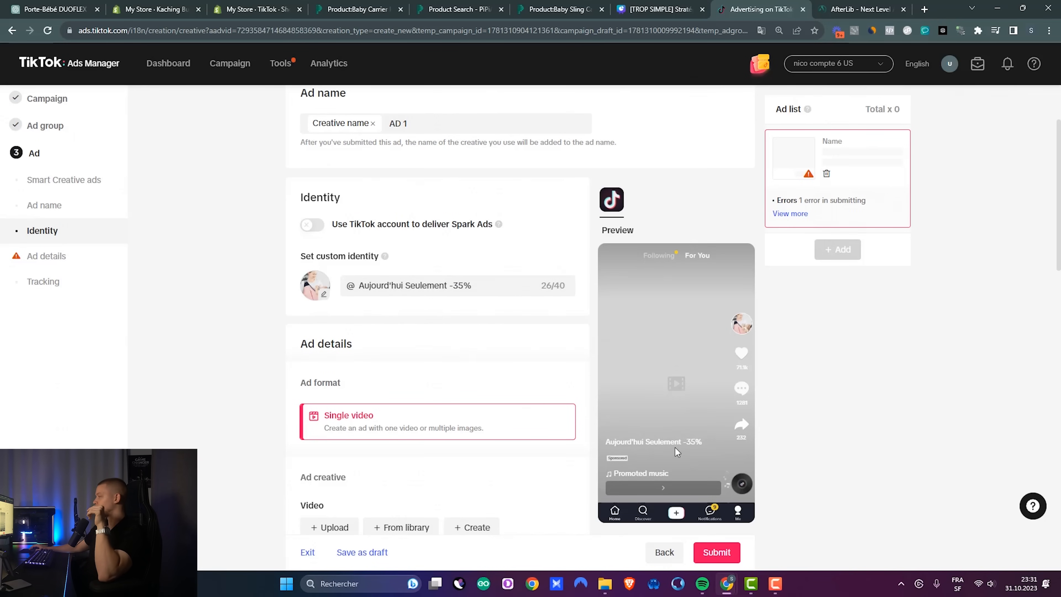
Step: Enter "DuoFlex France" as the ad text, keeping the Single video ad format
{"action": "scroll", "coordinate": [677, 451], "scroll_direction": "down", "scroll_amount": 6}
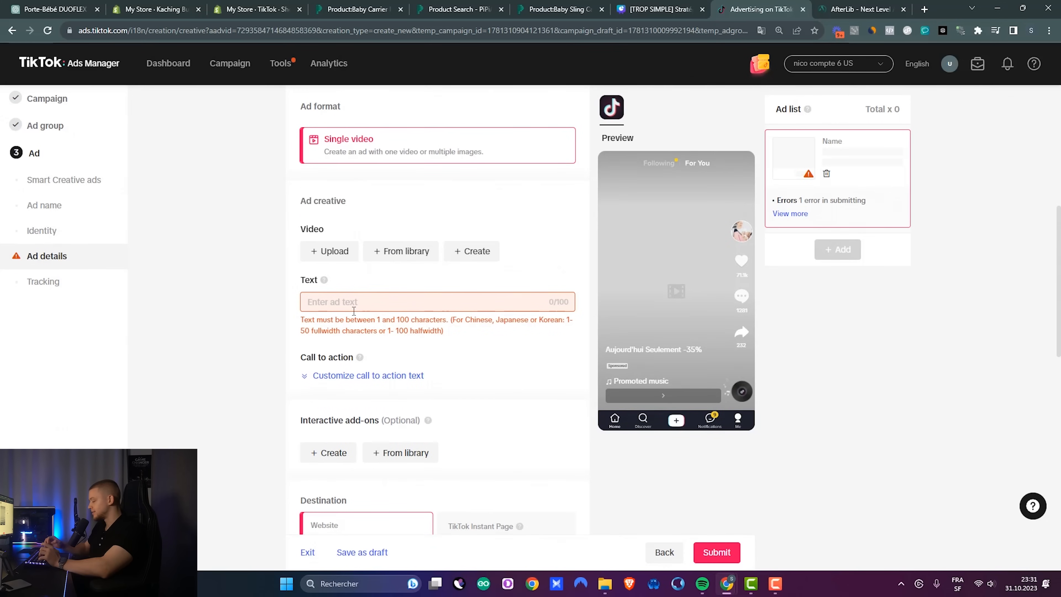
{"action": "type", "text": "DuoFlex France"}
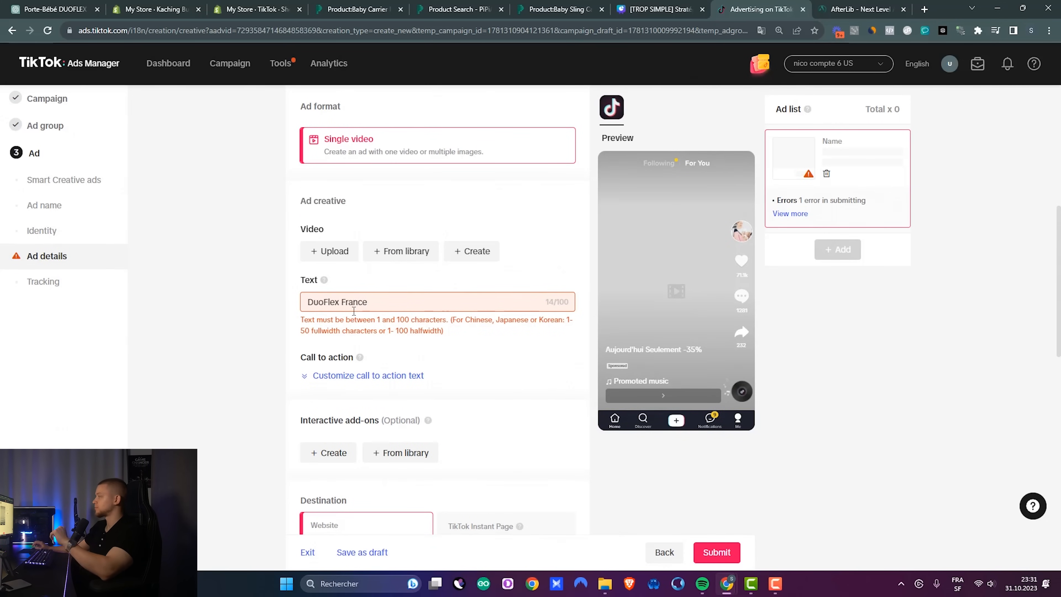
{"action": "scroll", "coordinate": [485, 390], "scroll_direction": "up", "scroll_amount": 3}
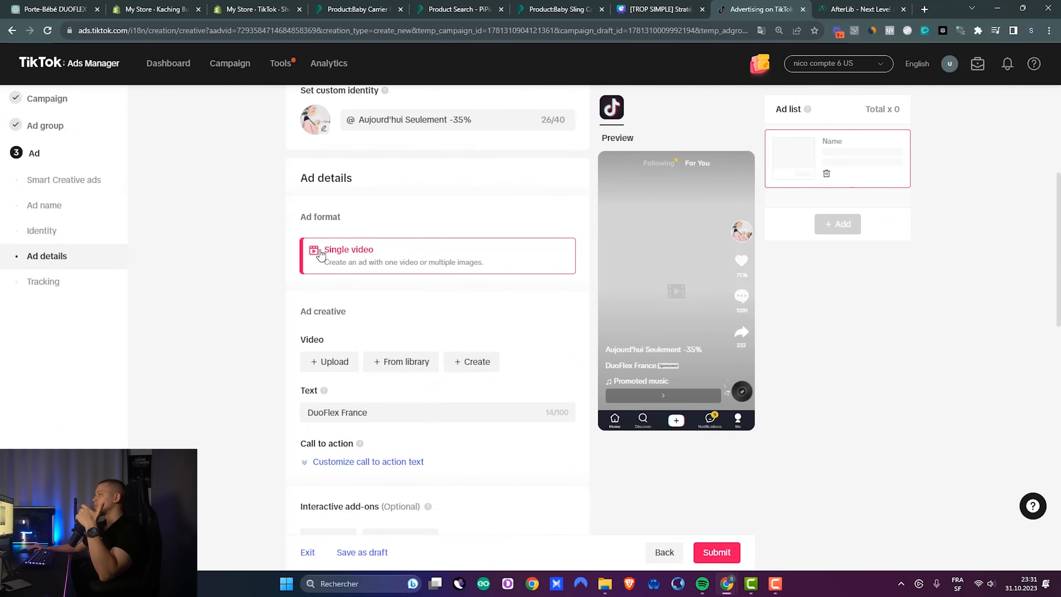
{"action": "left_click_drag", "start_coordinate": [320, 247], "coordinate": [483, 277]}
{"action": "left_click", "coordinate": [287, 284]}
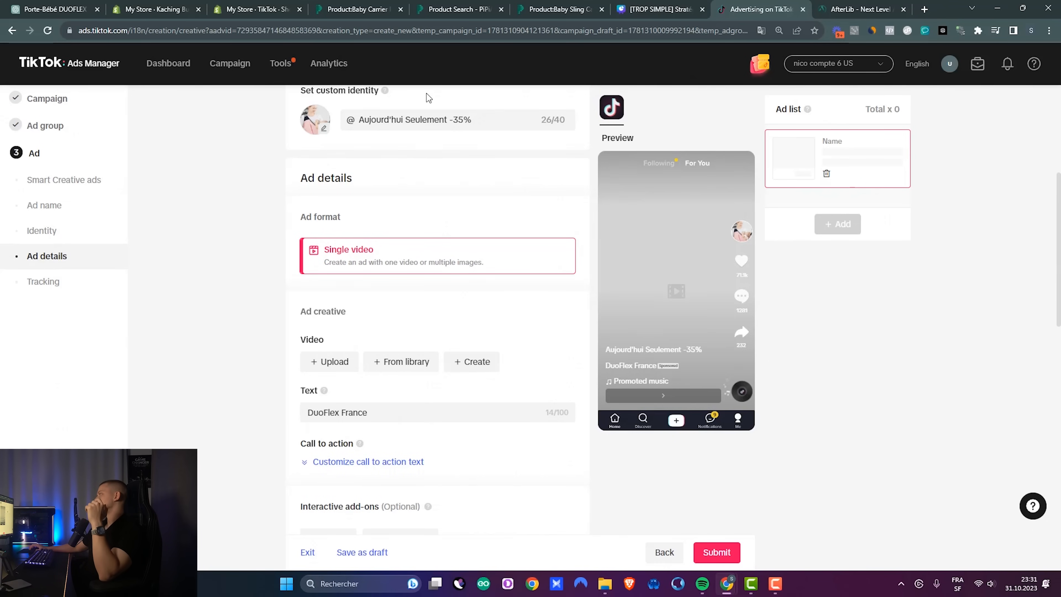
Step: Switch to AfterLib and browse the ad library and its filters for example video ads
{"action": "left_click", "coordinate": [853, 7]}
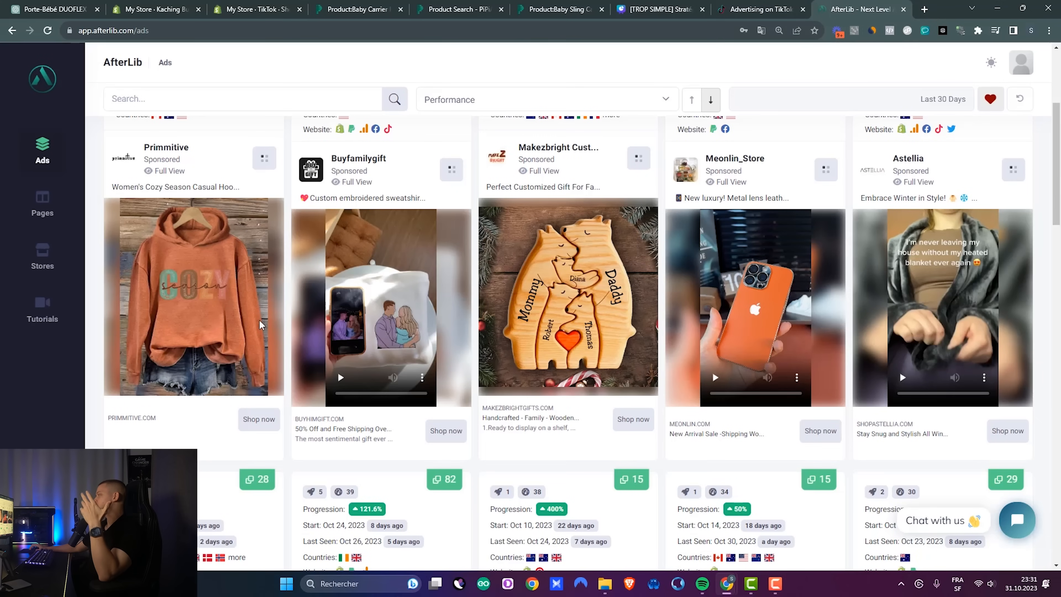
{"action": "scroll", "coordinate": [458, 365], "scroll_direction": "up", "scroll_amount": 3}
{"action": "scroll", "coordinate": [459, 366], "scroll_direction": "up", "scroll_amount": 2}
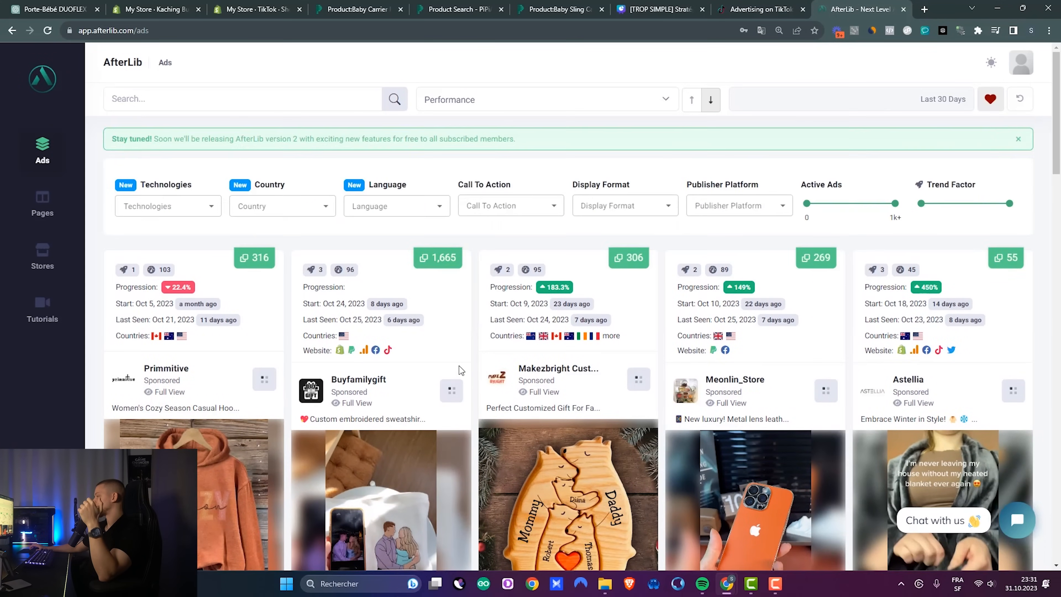
{"action": "scroll", "coordinate": [458, 366], "scroll_direction": "down", "scroll_amount": 3}
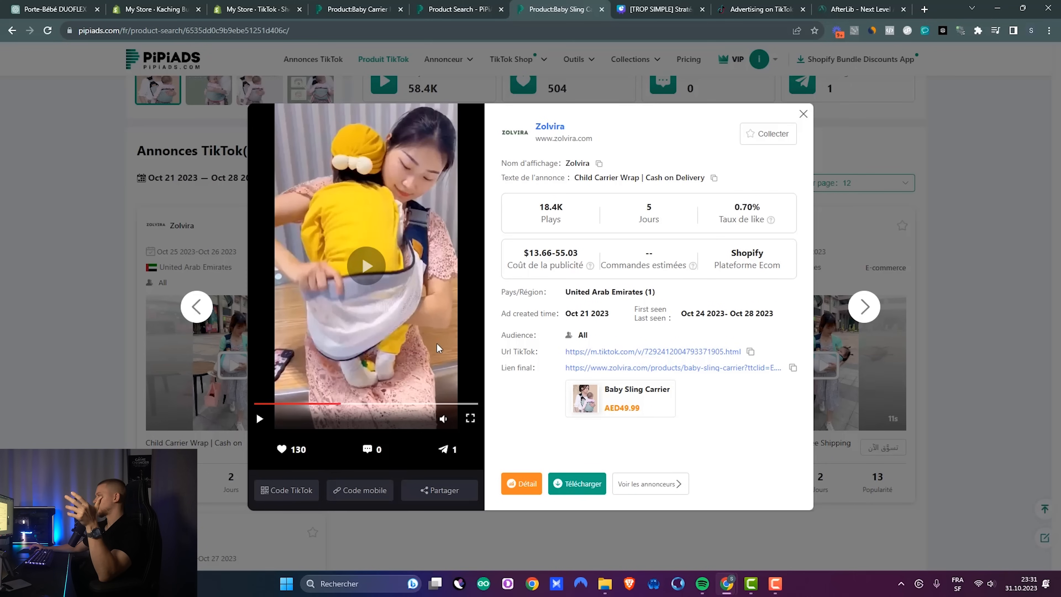
Step: On PiPiADS, preview the 12-second Zolvira baby sling carrier video with 18.4K plays and open its ad details
{"action": "left_click", "coordinate": [89, 233]}
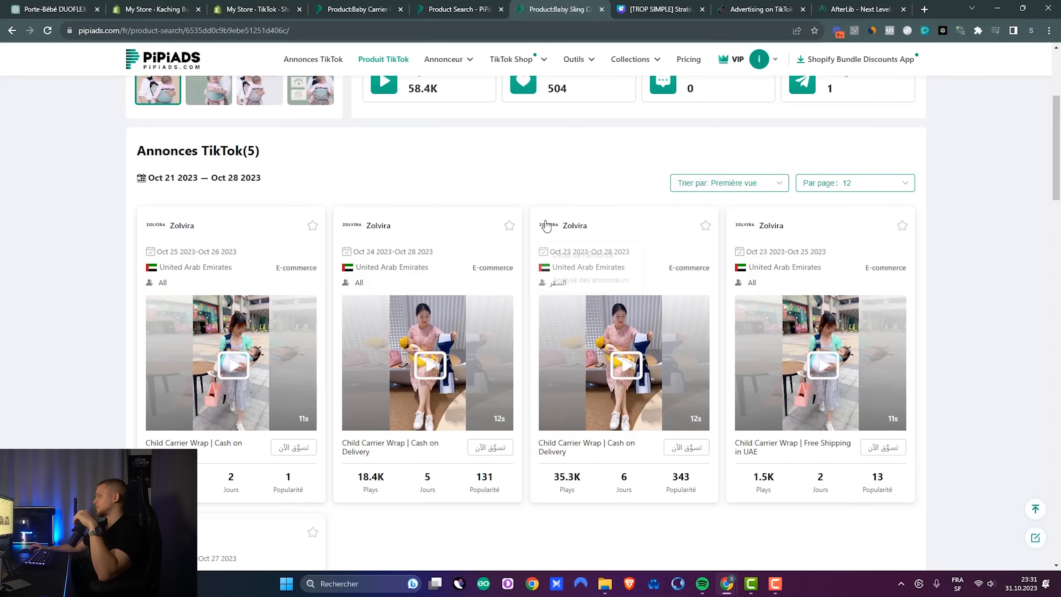
{"action": "left_click", "coordinate": [401, 423]}
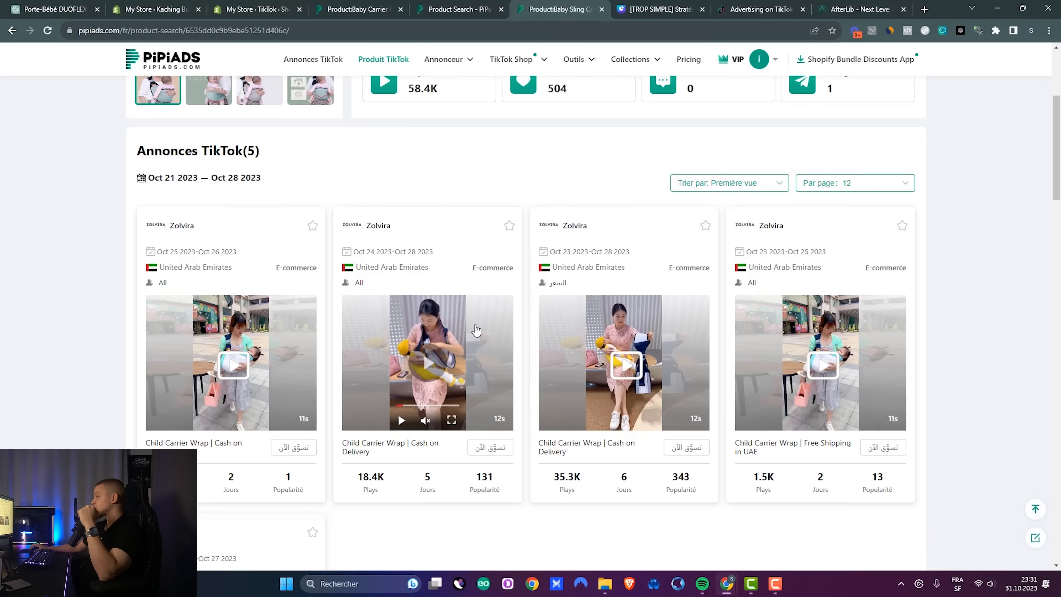
{"action": "left_click", "coordinate": [401, 423]}
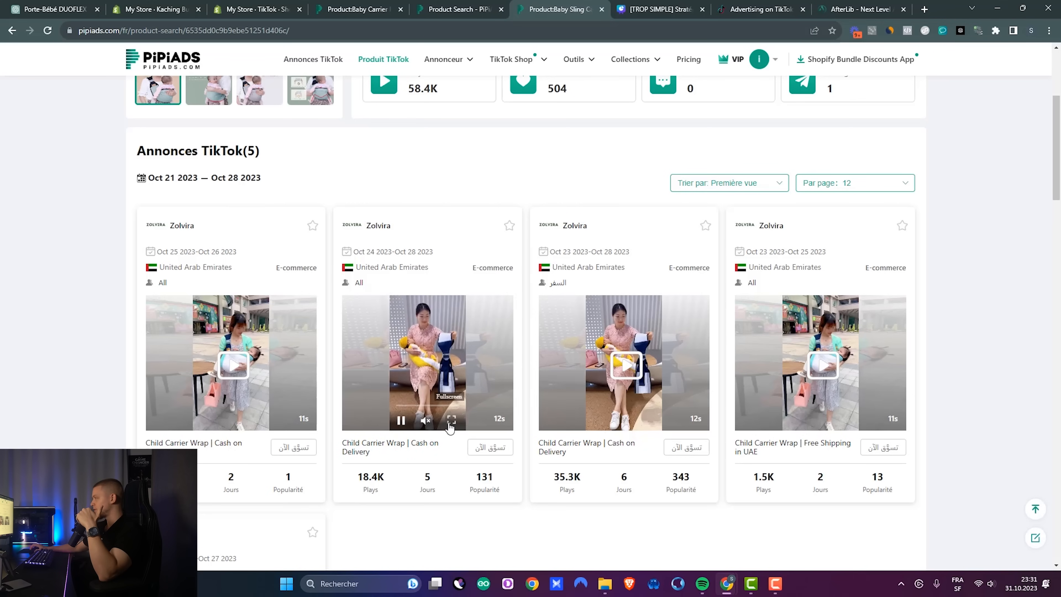
{"action": "left_click", "coordinate": [423, 344]}
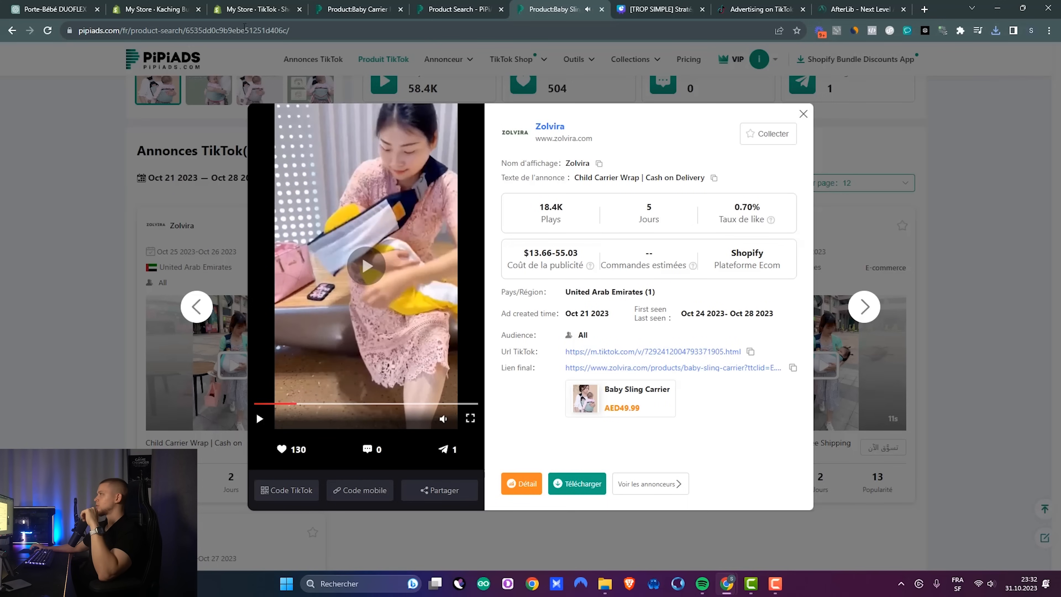
Step: Switch to the DUOFLEX chat in ChatGPT and examine the Intérêt paragraph of the French product description
{"action": "left_click", "coordinate": [63, 8]}
{"action": "left_click_drag", "start_coordinate": [1058, 341], "coordinate": [1052, 294]}
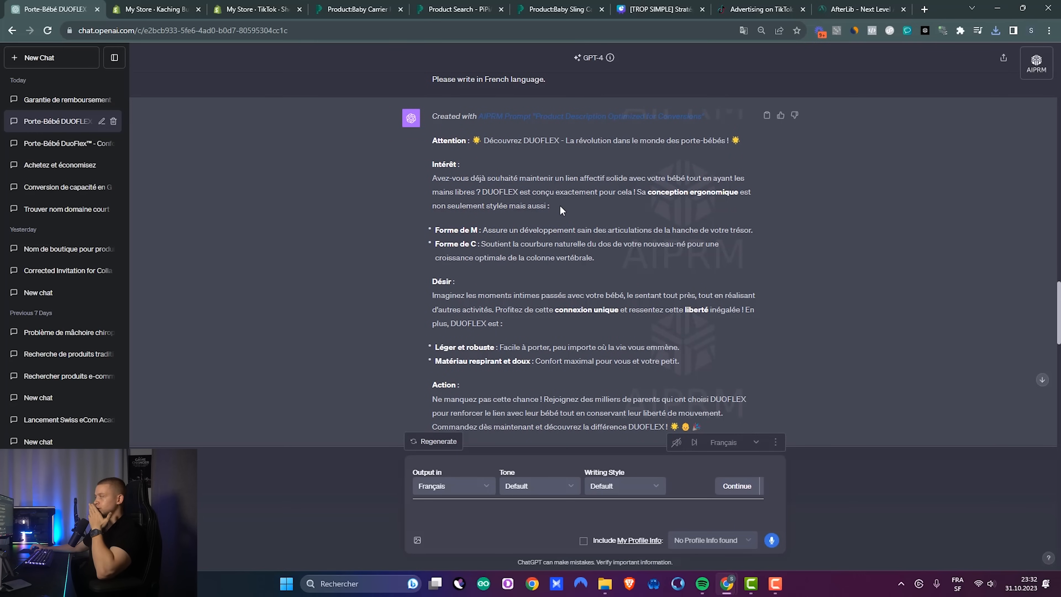
{"action": "left_click_drag", "start_coordinate": [430, 175], "coordinate": [551, 206]}
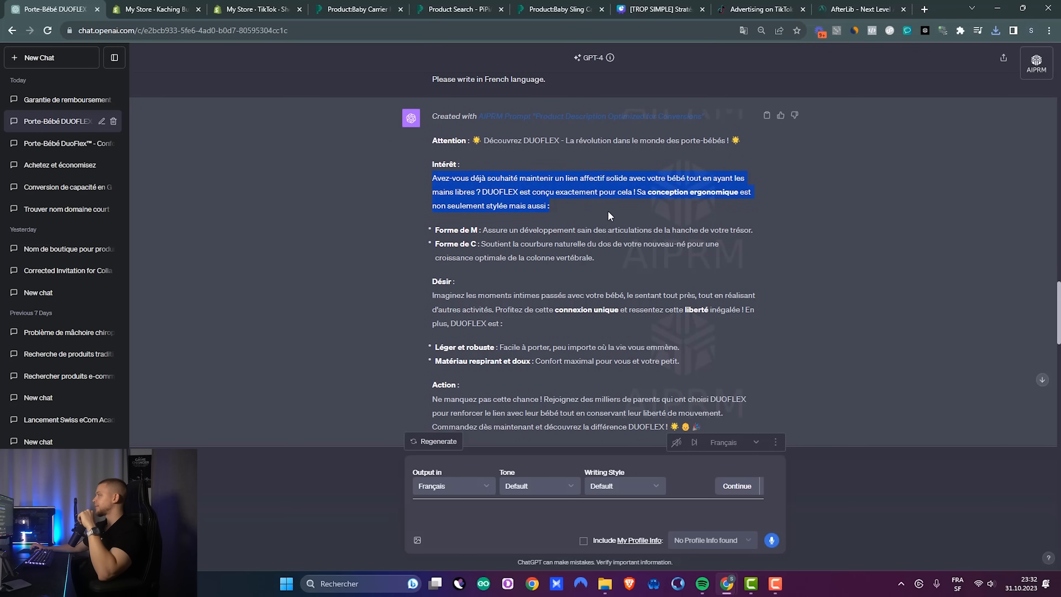
{"action": "left_click", "coordinate": [800, 241]}
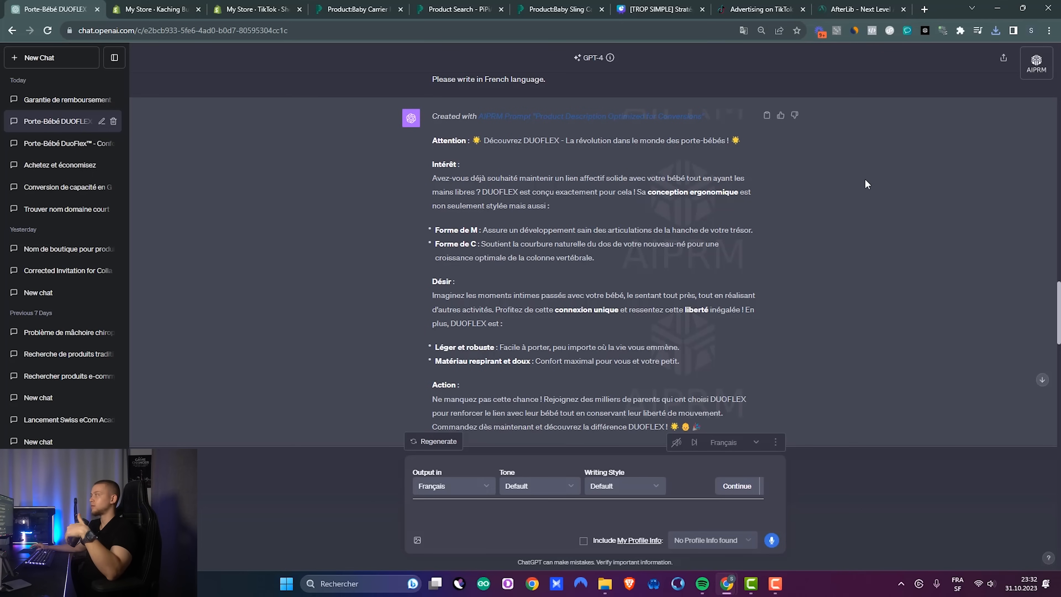
Step: Search the web for "eleven labs" in a new browser tab and open the ElevenLabs website
{"action": "left_click", "coordinate": [925, 10]}
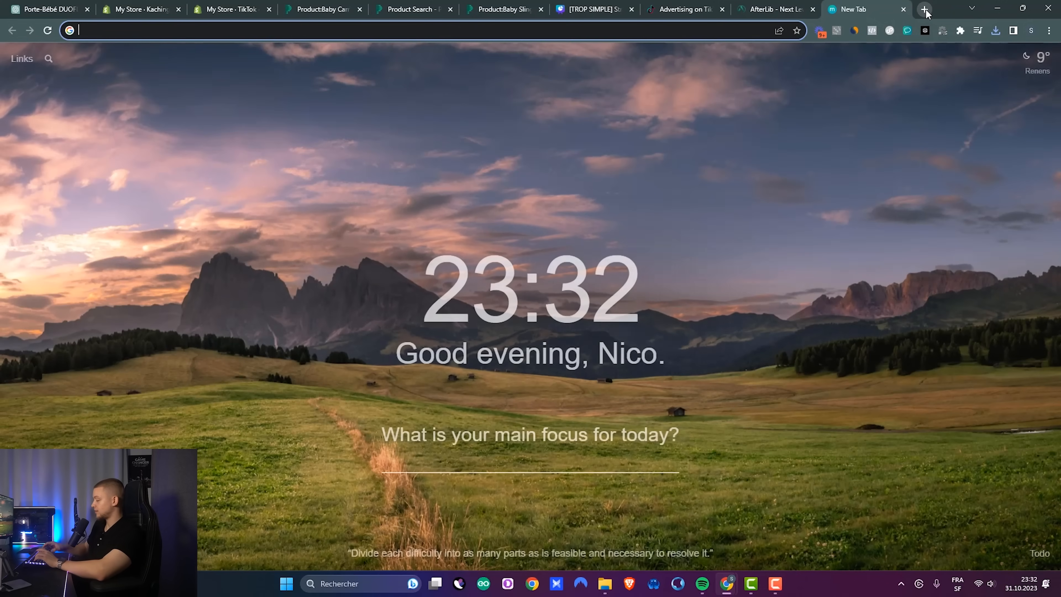
{"action": "type", "text": "eleve"}
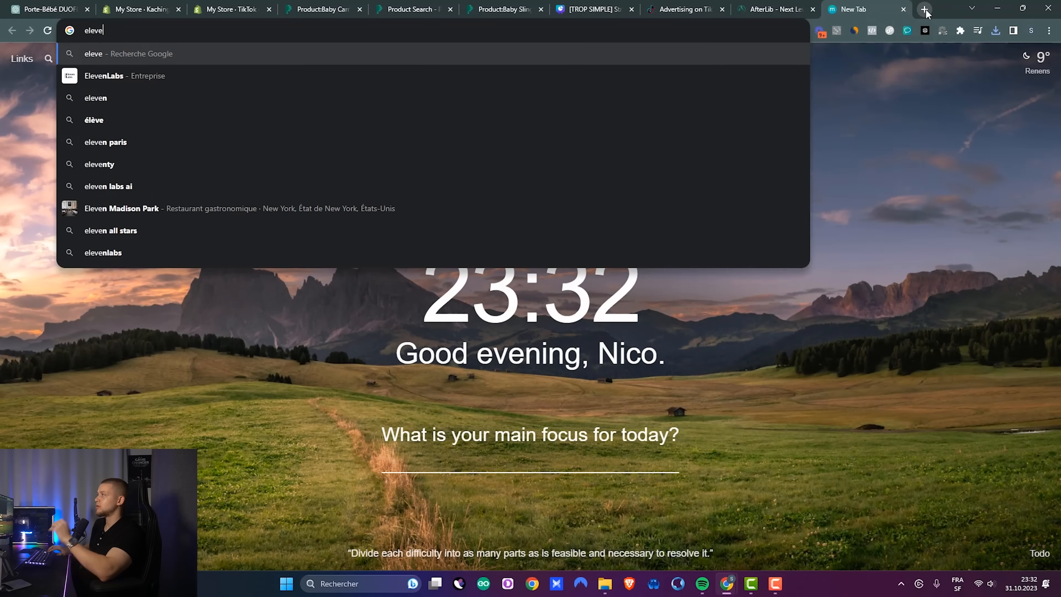
{"action": "key", "text": "Down"}
{"action": "key", "text": "Return"}
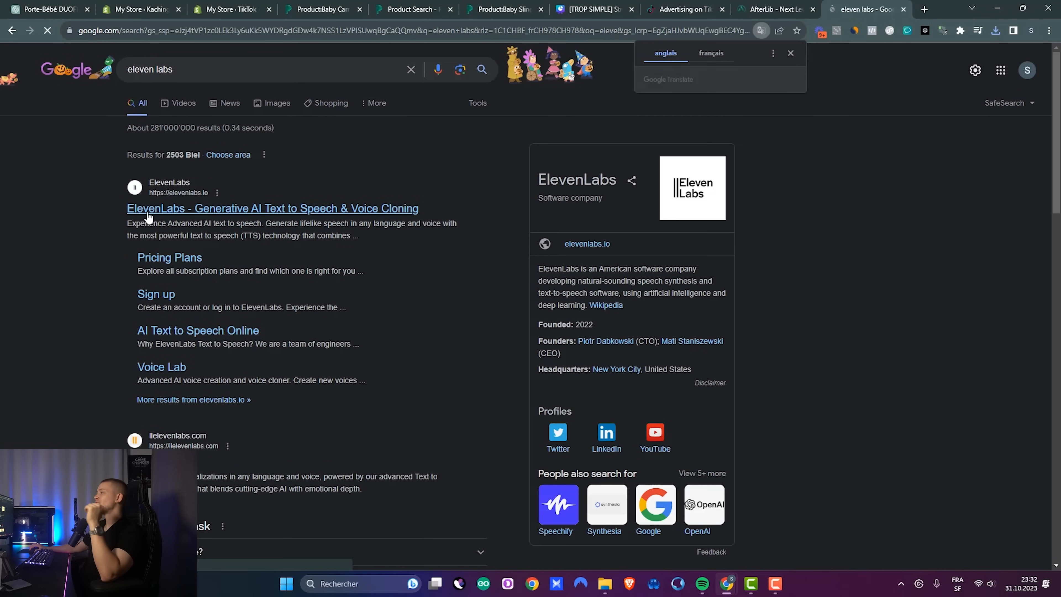
{"action": "left_click", "coordinate": [151, 214]}
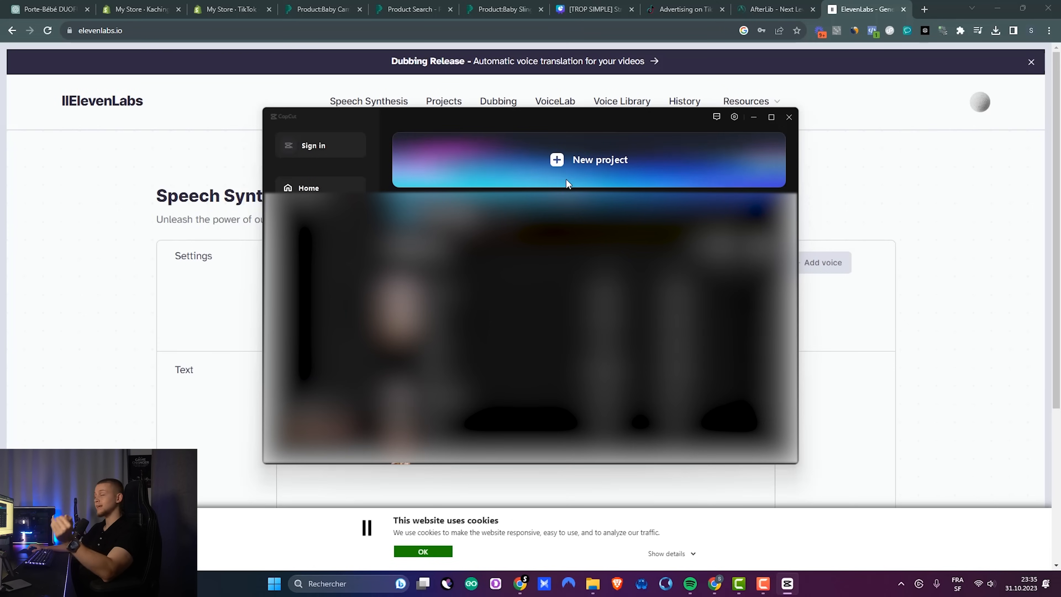
Step: Start a new CapCut project with the baby carrier video imported and placed at the start of the timeline
{"action": "left_click", "coordinate": [566, 179]}
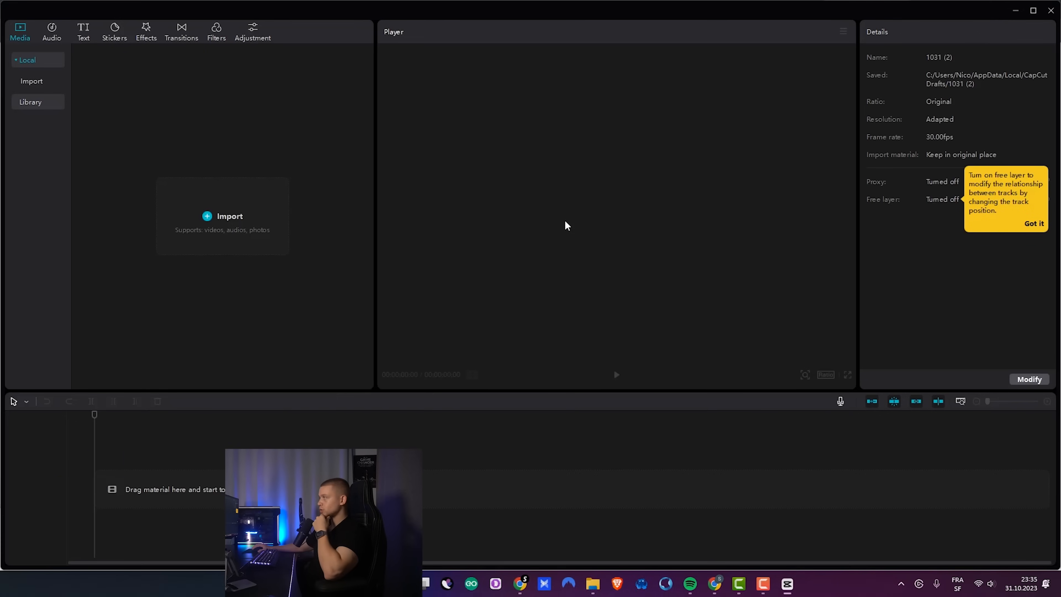
{"action": "left_click", "coordinate": [223, 215]}
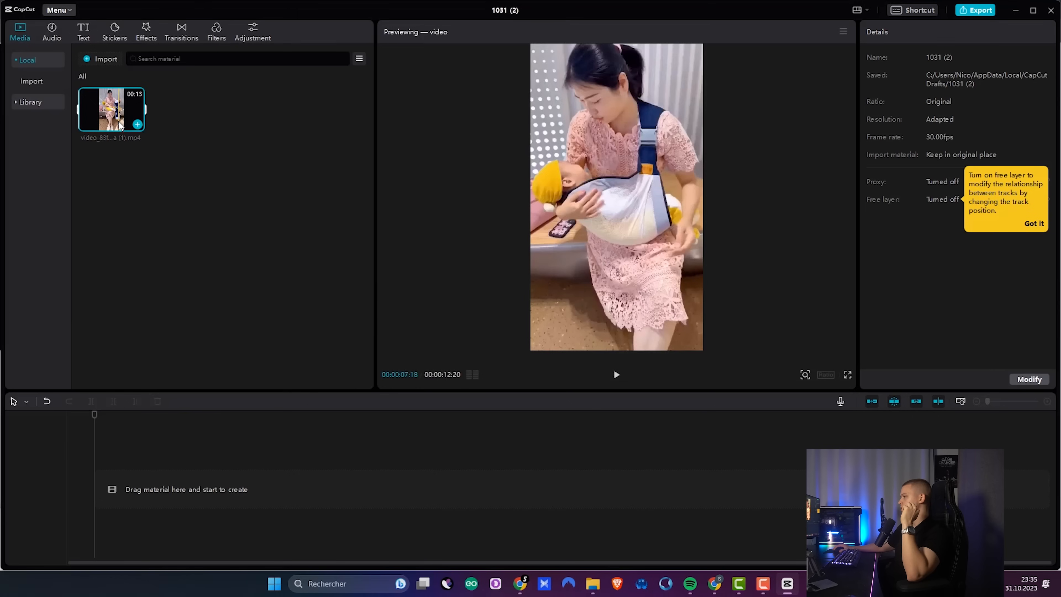
{"action": "left_click_drag", "start_coordinate": [110, 110], "coordinate": [107, 489]}
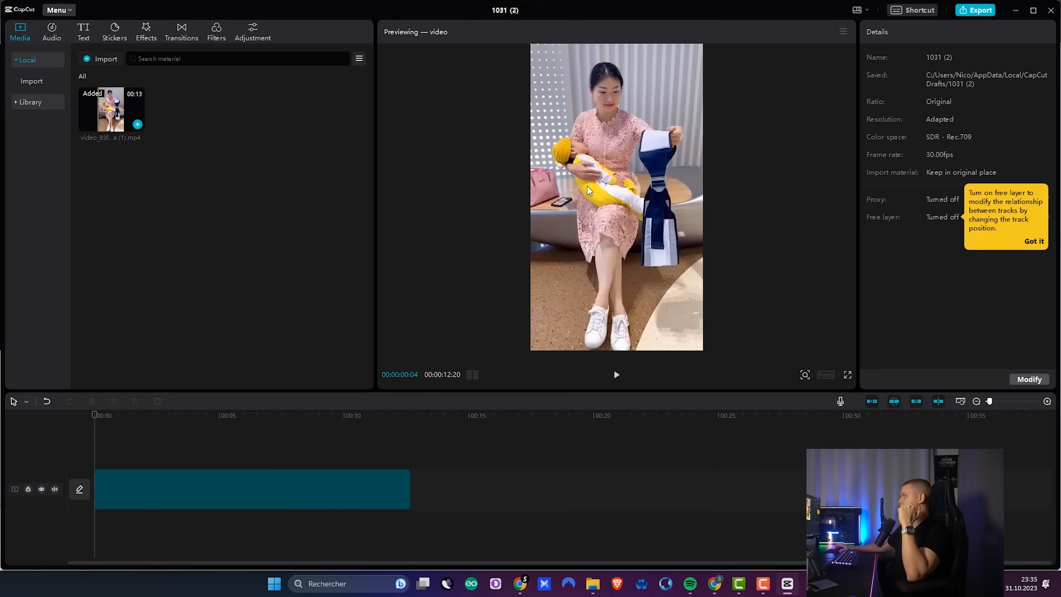
{"action": "left_click", "coordinate": [615, 167]}
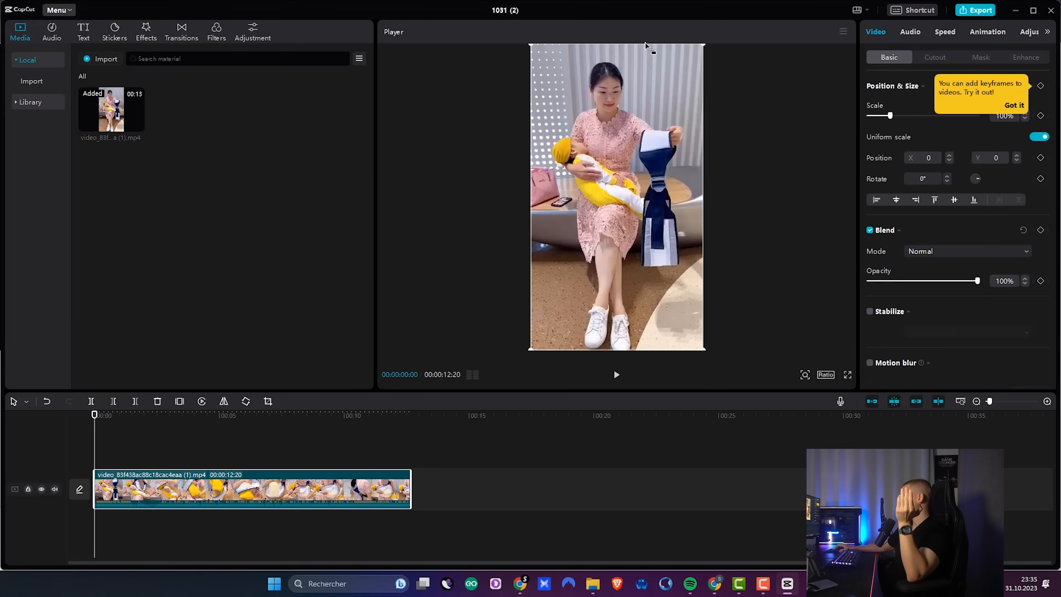
Step: Scrub through the baby carrier clip and extract its audio onto a separate track
{"action": "left_click", "coordinate": [172, 423]}
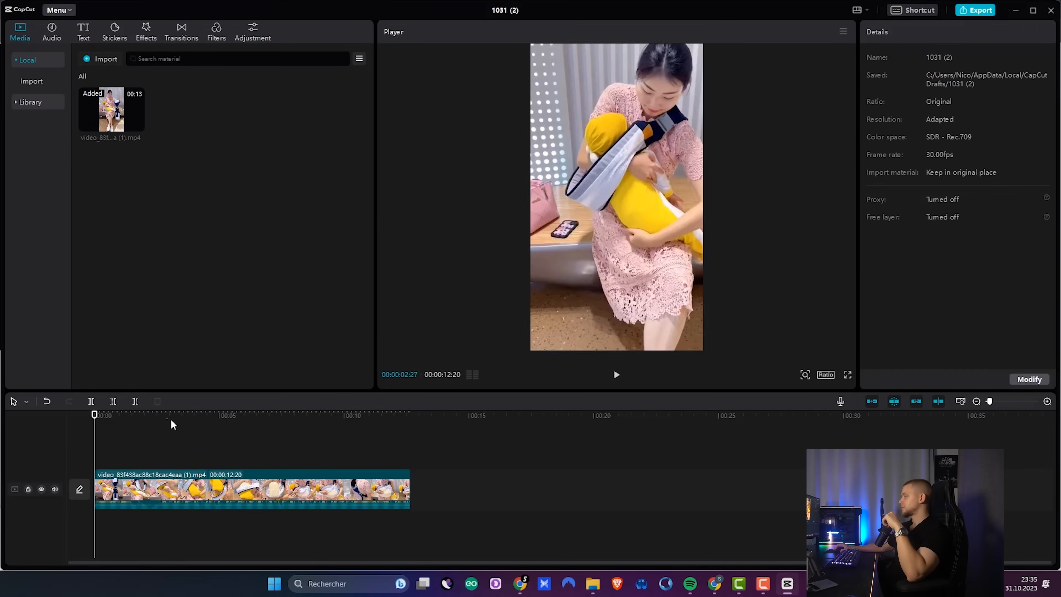
{"action": "left_click", "coordinate": [175, 423]}
{"action": "left_click", "coordinate": [213, 424]}
{"action": "left_click", "coordinate": [150, 421]}
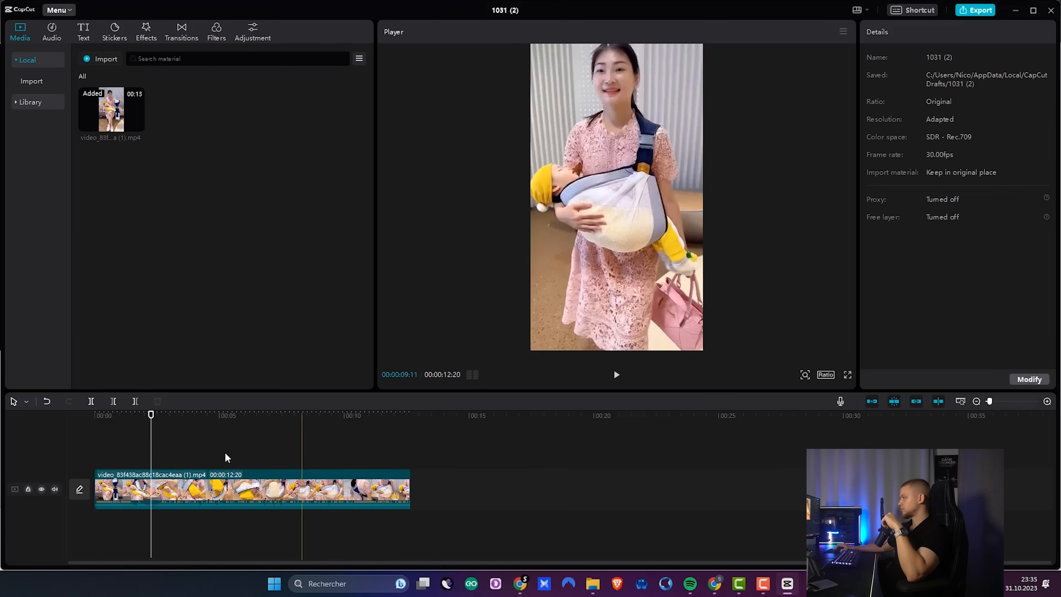
{"action": "left_click", "coordinate": [203, 439]}
{"action": "right_click", "coordinate": [213, 486]}
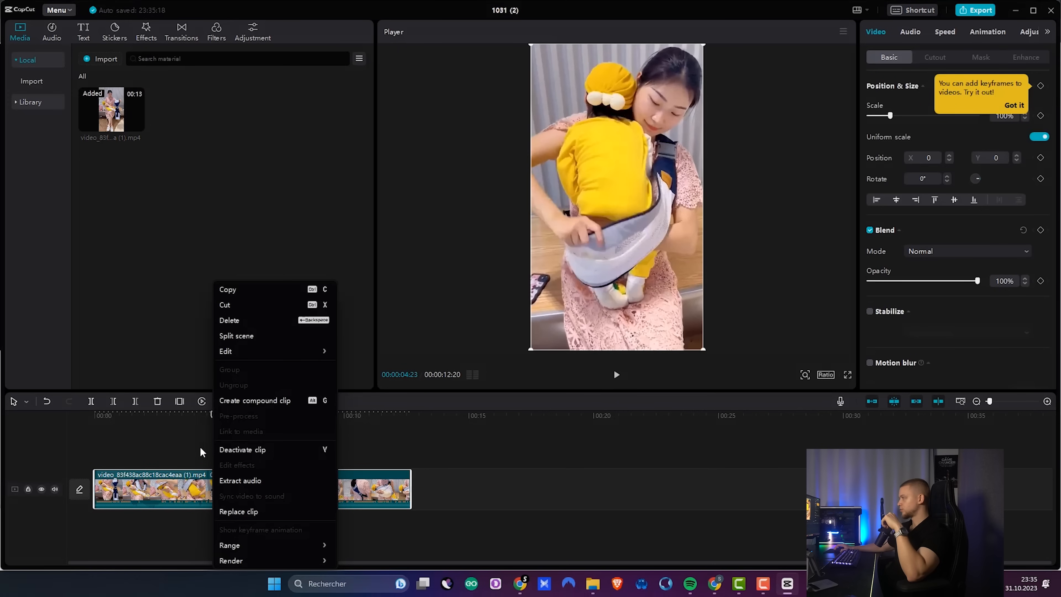
{"action": "left_click", "coordinate": [259, 480]}
{"action": "left_click", "coordinate": [255, 528]}
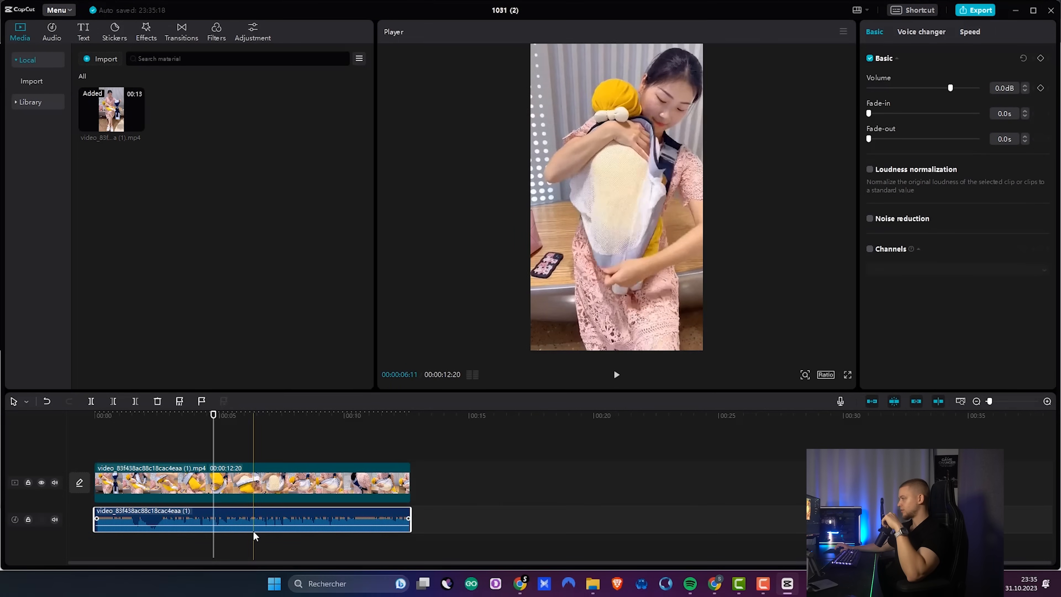
{"action": "left_click_drag", "start_coordinate": [256, 527], "coordinate": [257, 535]}
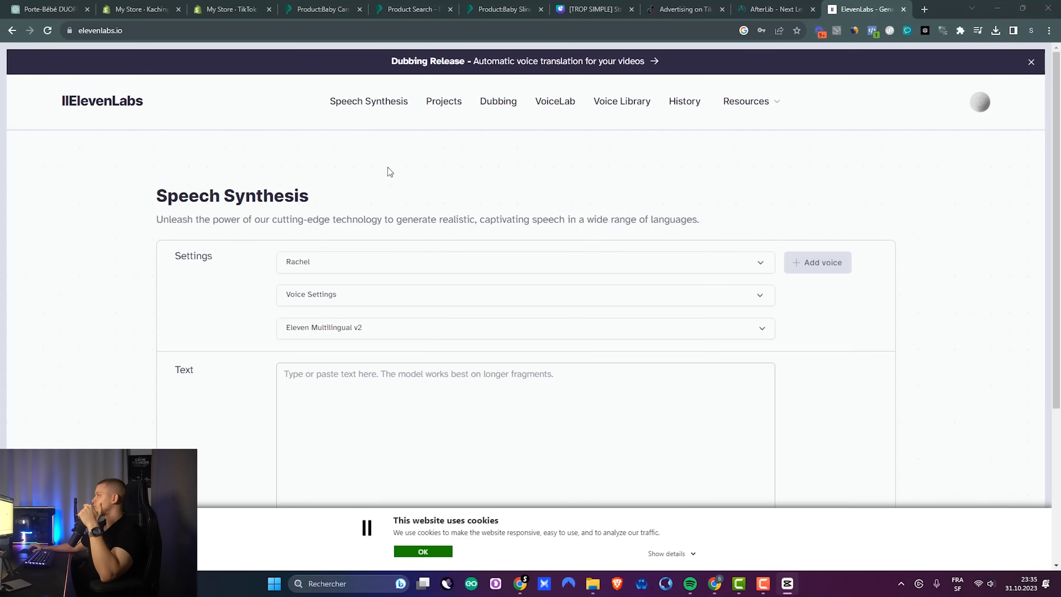
Step: Copy the "Avez-vous déjà souhaité ... les mains libres ?" question from the ChatGPT product description into the ElevenLabs speech text
{"action": "left_click", "coordinate": [368, 380]}
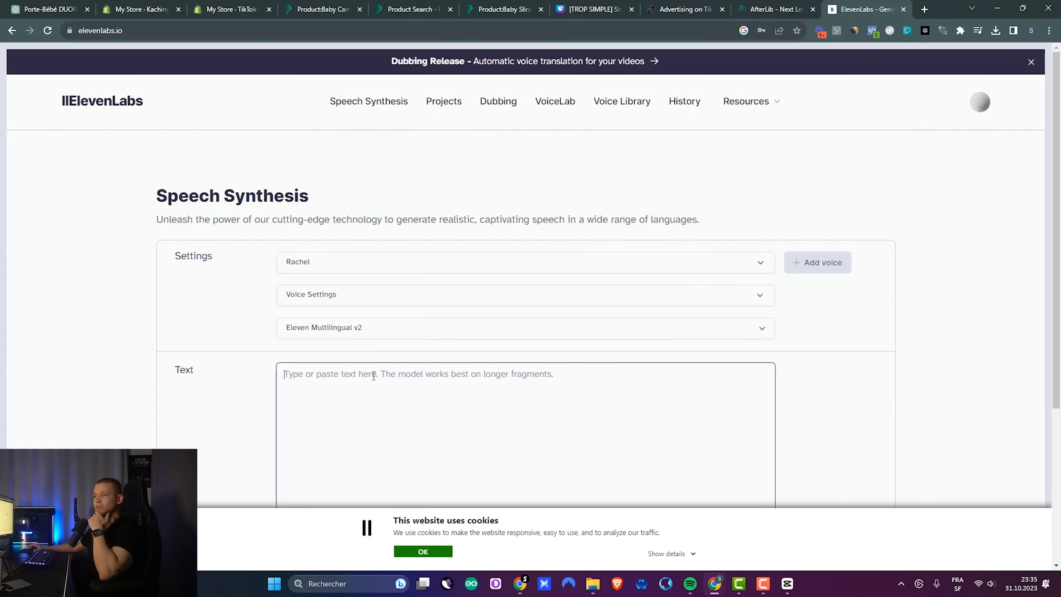
{"action": "scroll", "coordinate": [467, 272], "scroll_direction": "down", "scroll_amount": 5}
{"action": "scroll", "coordinate": [468, 263], "scroll_direction": "up", "scroll_amount": 5}
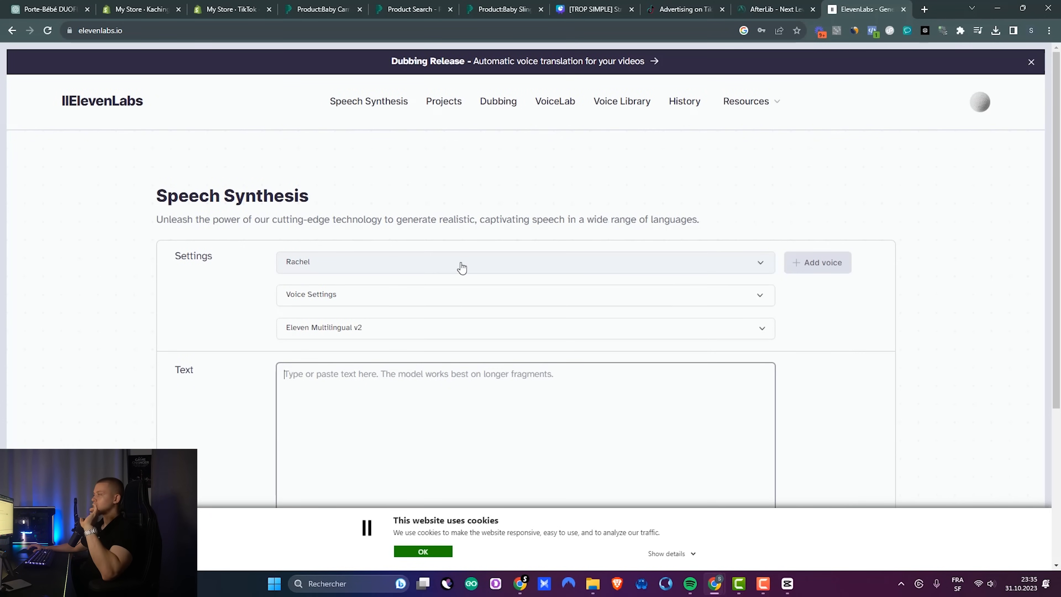
{"action": "key", "text": "ctrl+1"}
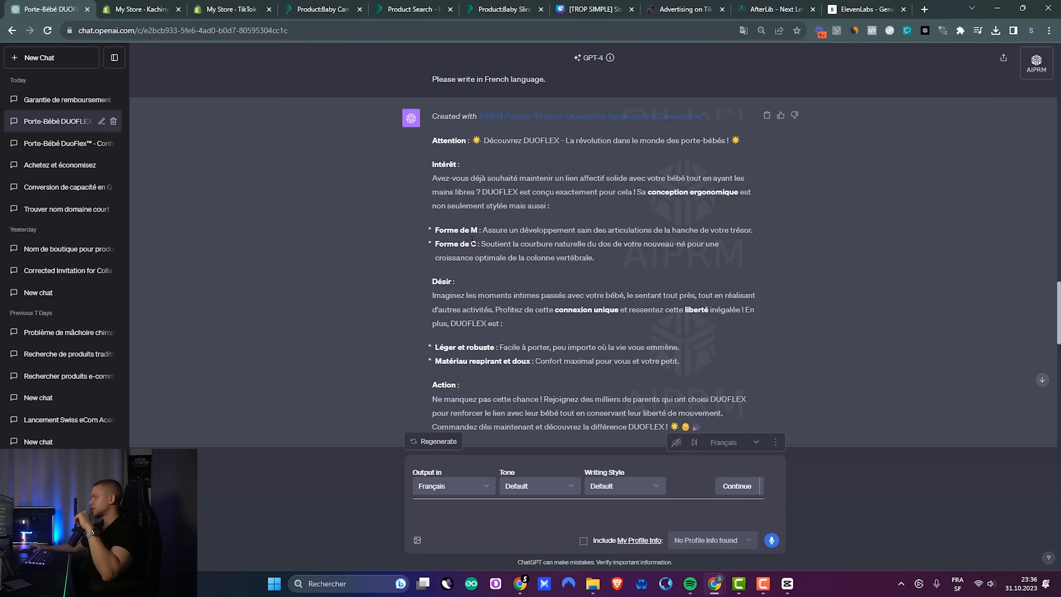
{"action": "left_click_drag", "start_coordinate": [428, 173], "coordinate": [539, 179]}
{"action": "key", "text": "ctrl+shift+Tab"}
{"action": "type", "text": "Avez-vous déjà souhaité maintenir un lien affectif solide avec votre bébé tout en ayant les mains libres ?"}
{"action": "scroll", "coordinate": [736, 369], "scroll_direction": "down", "scroll_amount": 4}
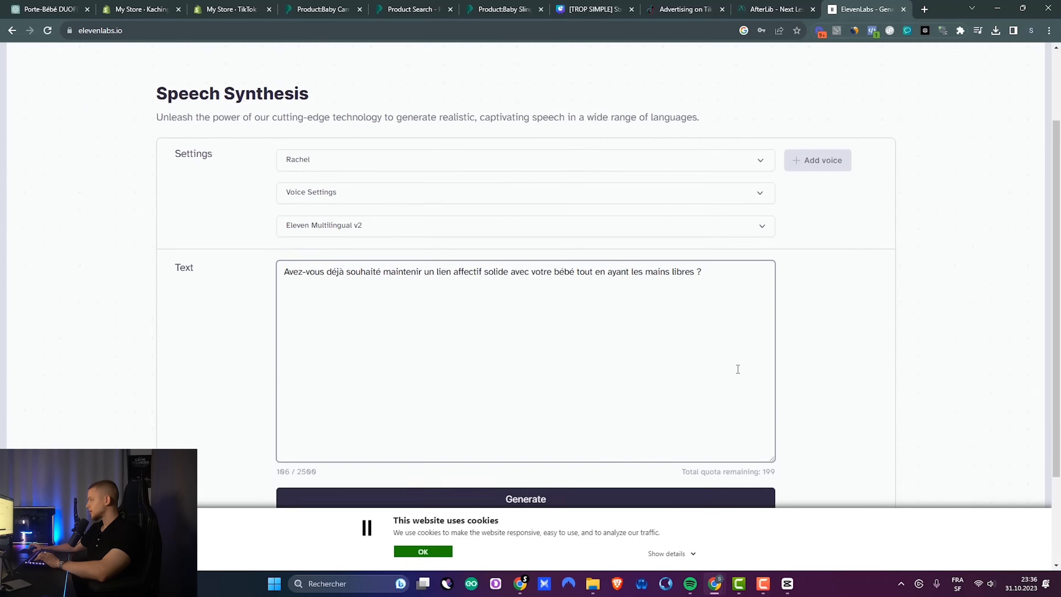
Step: Generate the French baby carrier question as speech with the Rachel voice and the Eleven Multilingual v2 model
{"action": "left_click", "coordinate": [450, 435]}
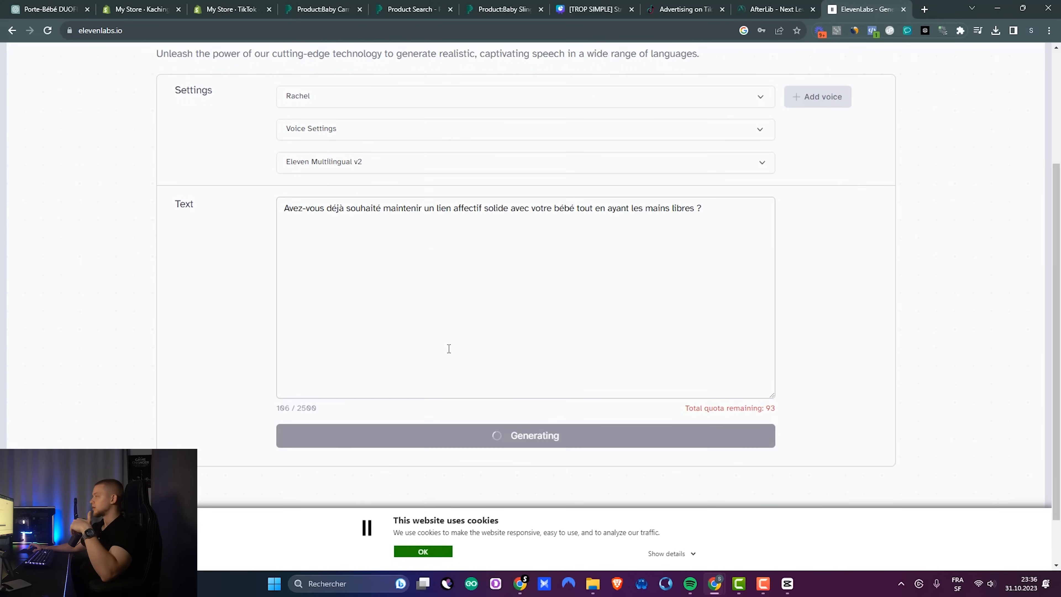
{"action": "scroll", "coordinate": [449, 345], "scroll_direction": "up", "scroll_amount": 1}
{"action": "scroll", "coordinate": [423, 348], "scroll_direction": "down", "scroll_amount": 2}
{"action": "scroll", "coordinate": [424, 347], "scroll_direction": "up", "scroll_amount": 2}
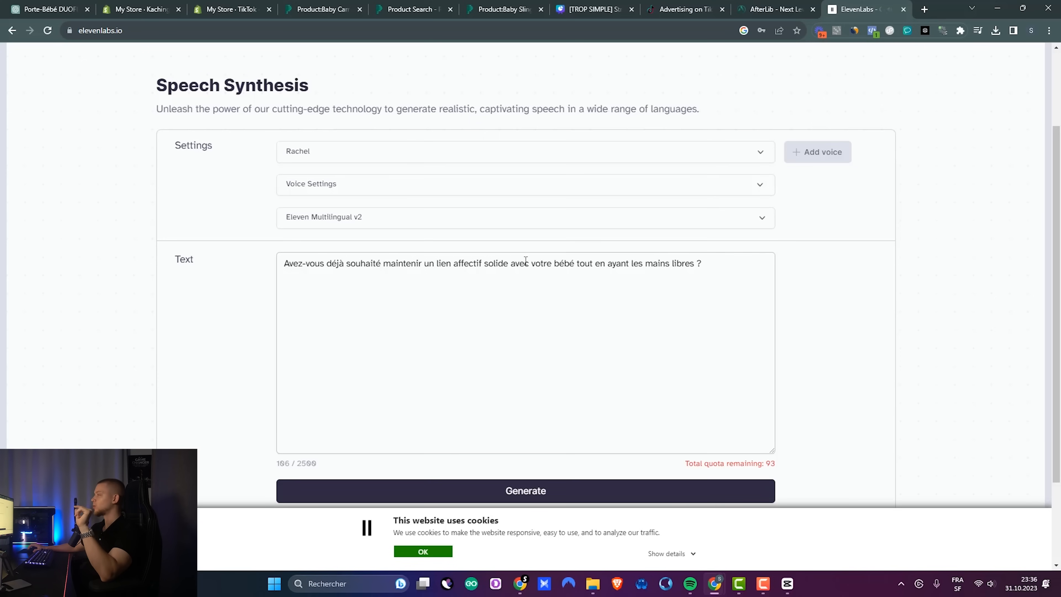
{"action": "left_click_drag", "start_coordinate": [725, 266], "coordinate": [274, 264]}
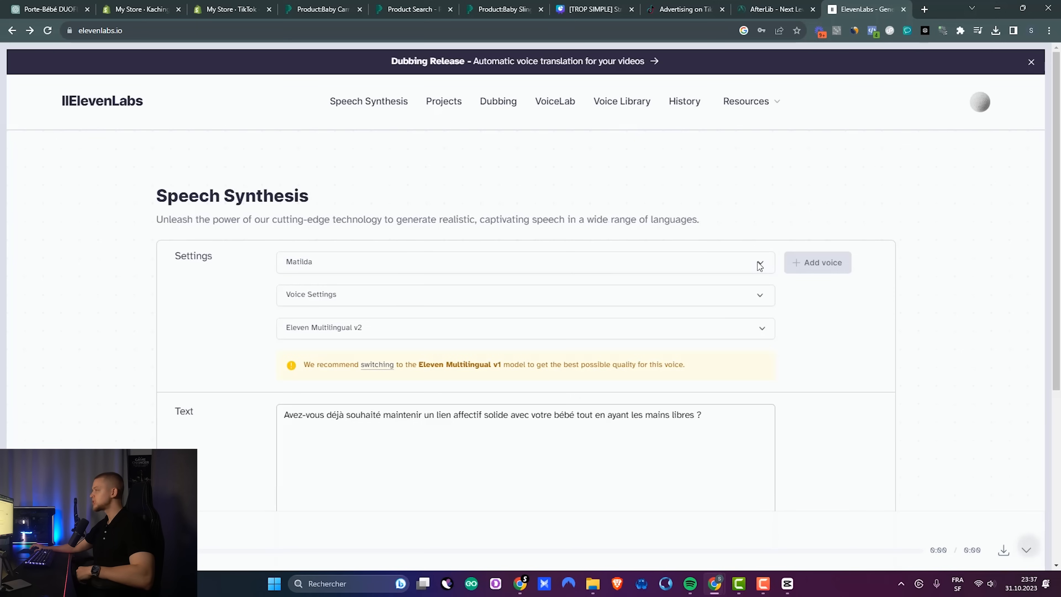
Step: Browse the premade voices and their accent, tone and use labels in the ElevenLabs voice list
{"action": "left_click", "coordinate": [760, 265]}
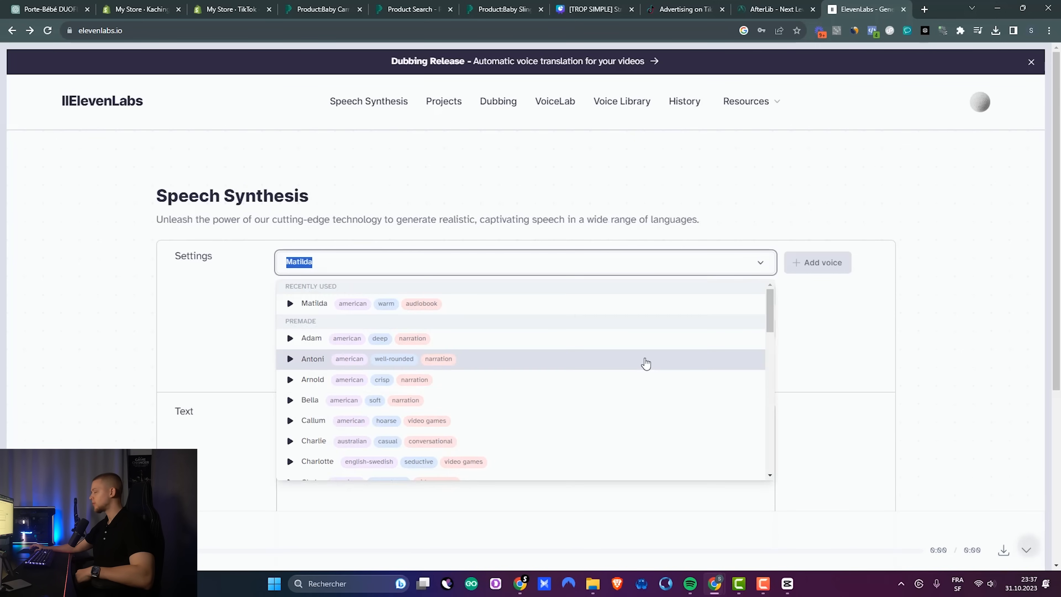
{"action": "scroll", "coordinate": [639, 363], "scroll_direction": "down", "scroll_amount": 2}
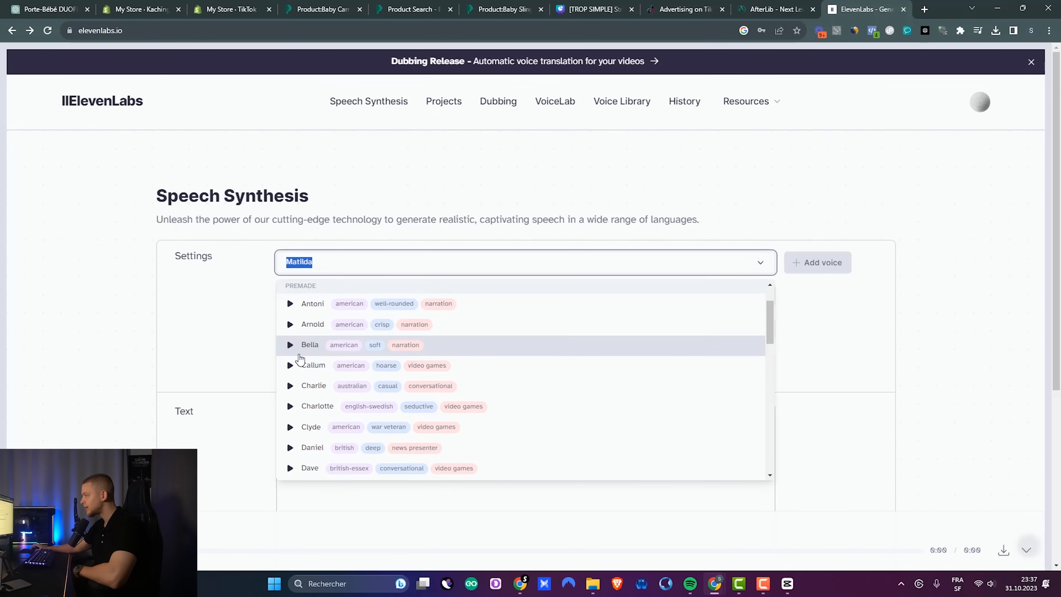
{"action": "scroll", "coordinate": [509, 381], "scroll_direction": "down", "scroll_amount": 3}
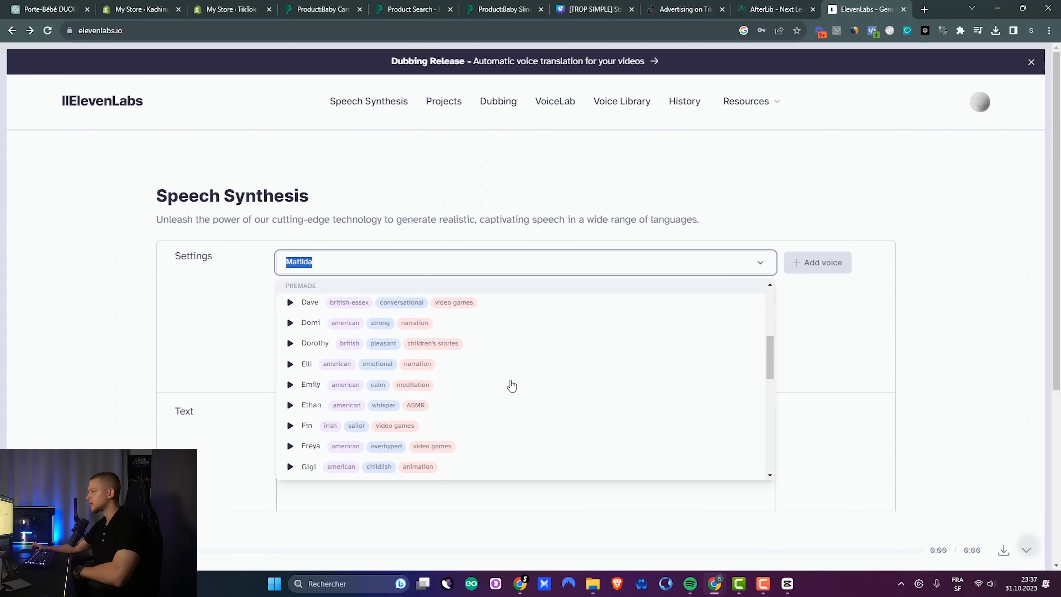
{"action": "scroll", "coordinate": [481, 432], "scroll_direction": "down", "scroll_amount": 3}
{"action": "scroll", "coordinate": [355, 403], "scroll_direction": "down", "scroll_amount": 3}
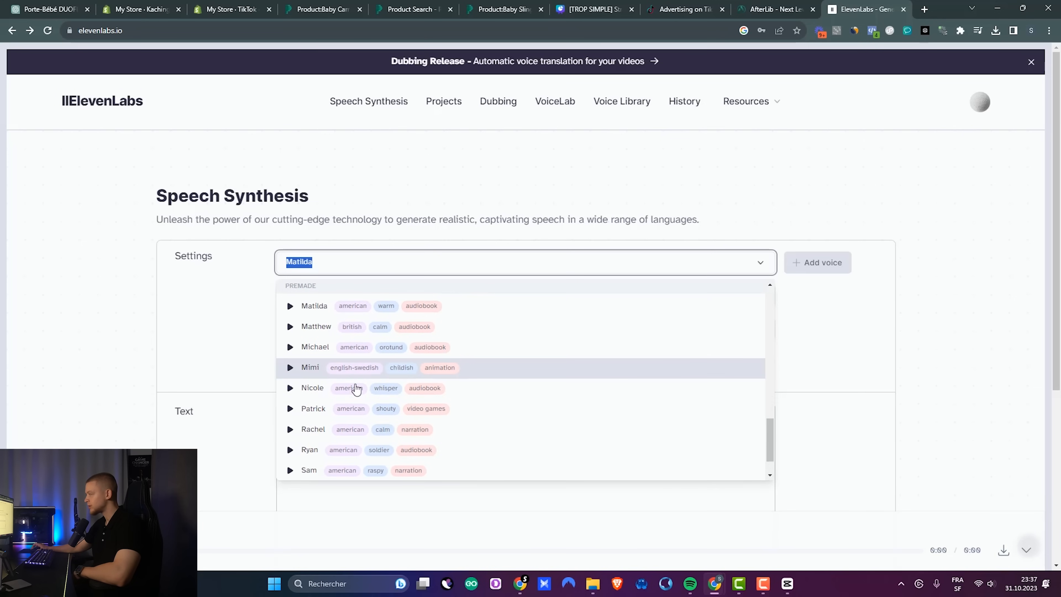
{"action": "scroll", "coordinate": [359, 418], "scroll_direction": "down", "scroll_amount": 1}
{"action": "scroll", "coordinate": [362, 442], "scroll_direction": "up", "scroll_amount": 3}
{"action": "scroll", "coordinate": [364, 418], "scroll_direction": "up", "scroll_amount": 6}
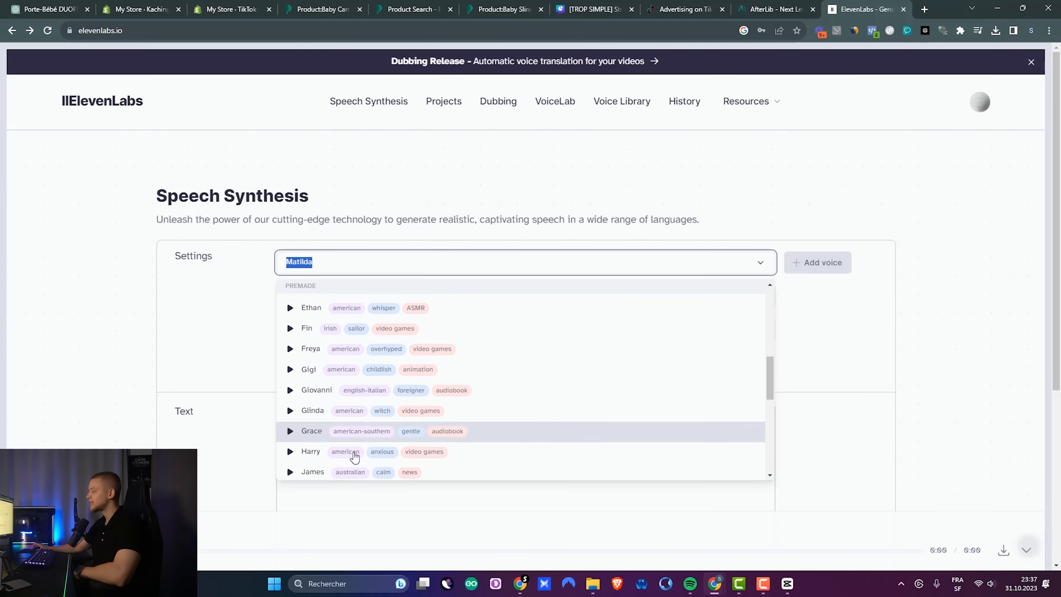
{"action": "left_click", "coordinate": [219, 426]}
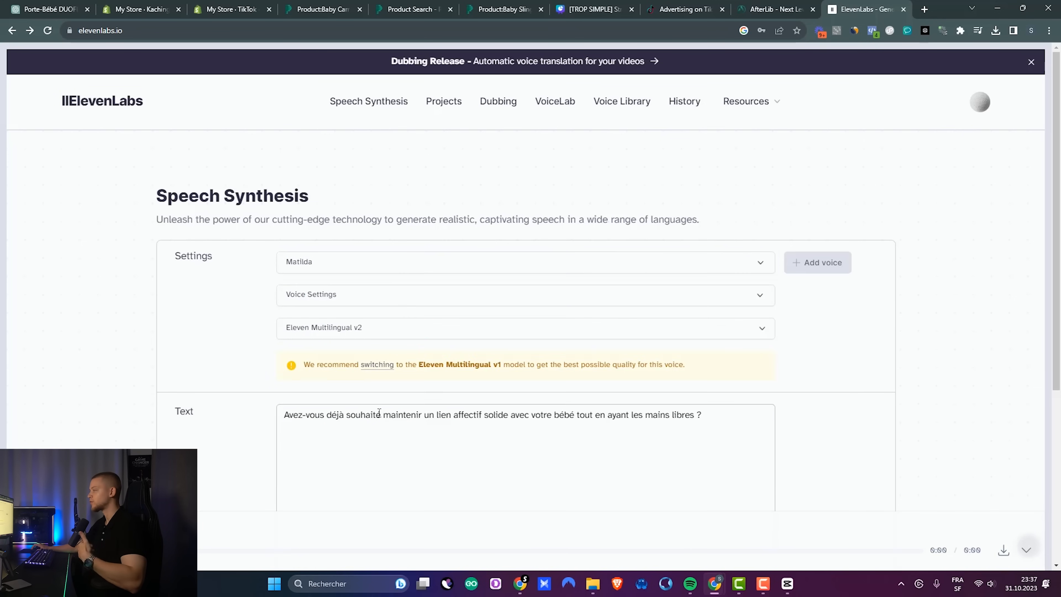
Step: Download the generated French voice-over as an audio file
{"action": "triple_click", "coordinate": [378, 414]}
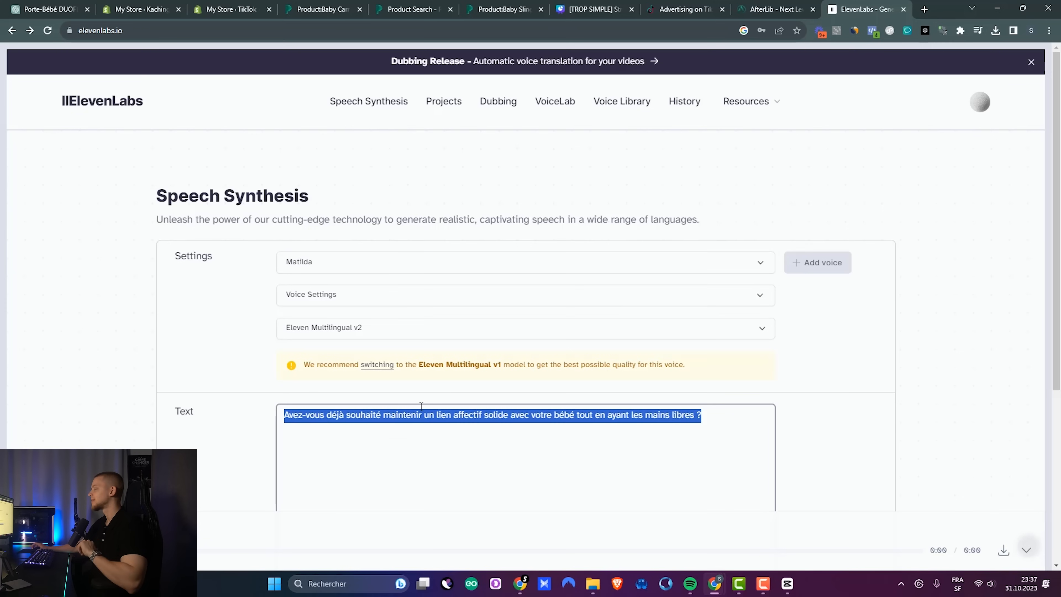
{"action": "left_click", "coordinate": [839, 439]}
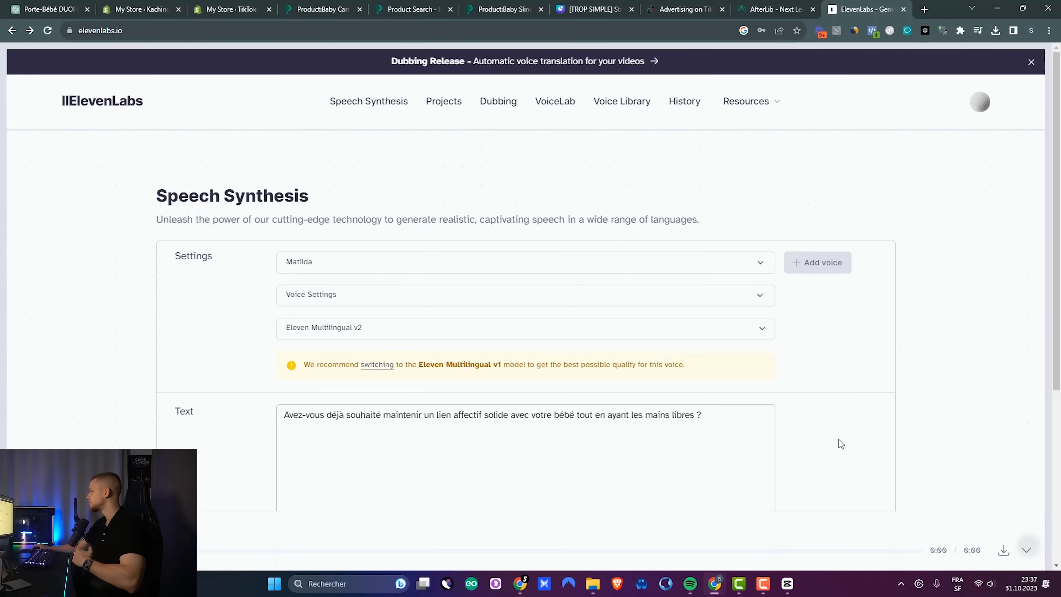
{"action": "left_click", "coordinate": [1004, 551]}
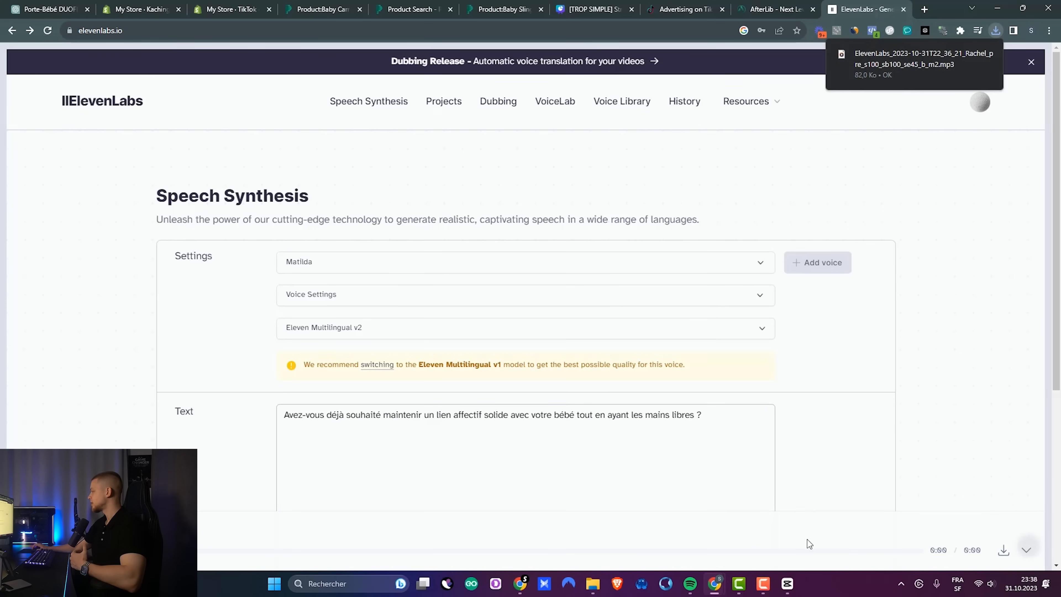
Step: Switch to CapCut, import the downloaded ElevenLabs MP3 and place it at the start of the timeline on its own audio track
{"action": "left_click", "coordinate": [789, 585]}
{"action": "left_click", "coordinate": [151, 434]}
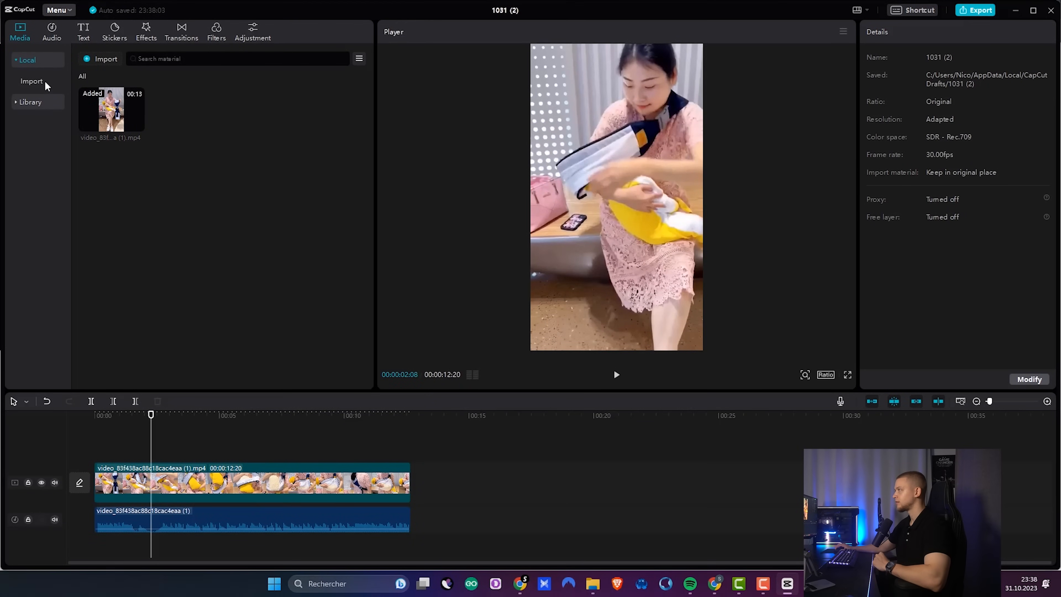
{"action": "left_click", "coordinate": [94, 61]}
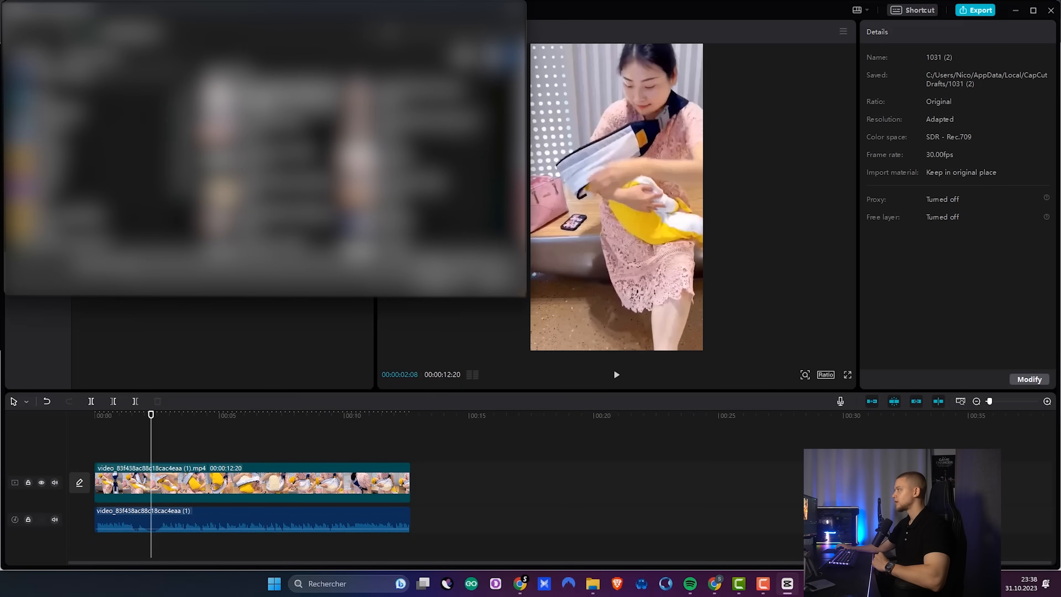
{"action": "key", "text": "Return"}
{"action": "left_click_drag", "start_coordinate": [187, 110], "coordinate": [94, 542]}
{"action": "left_click", "coordinate": [93, 428]}
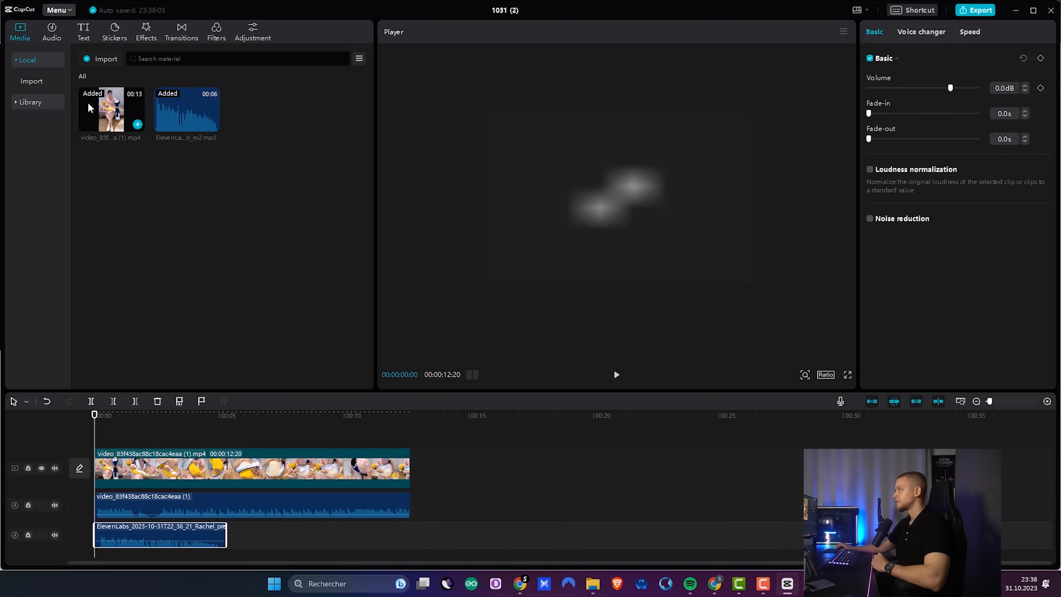
Step: Create auto captions from the voice-over with the language set to French
{"action": "left_click", "coordinate": [83, 33]}
{"action": "left_click", "coordinate": [24, 148]}
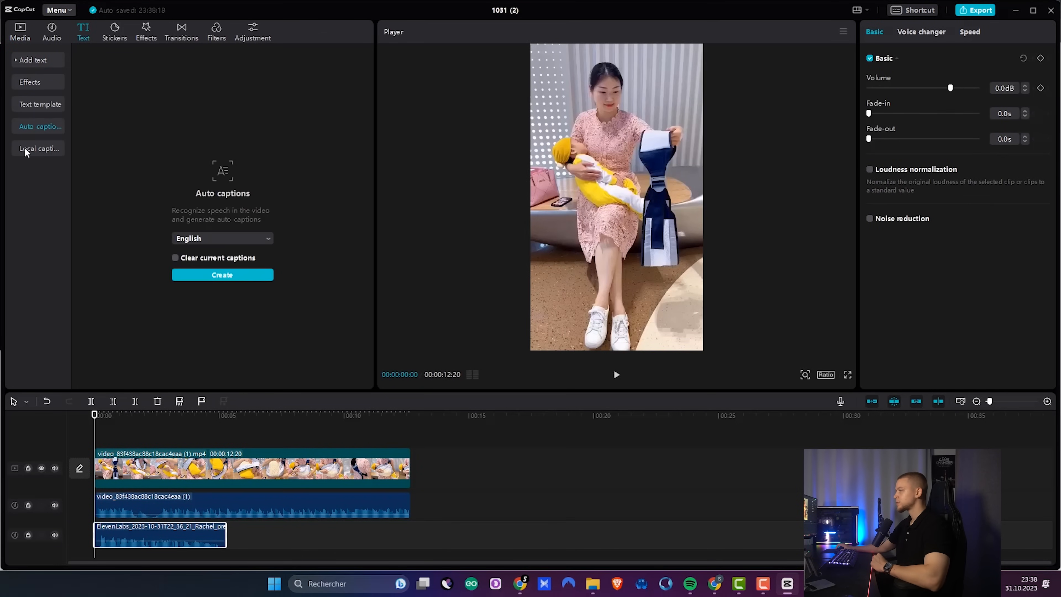
{"action": "left_click", "coordinate": [204, 242]}
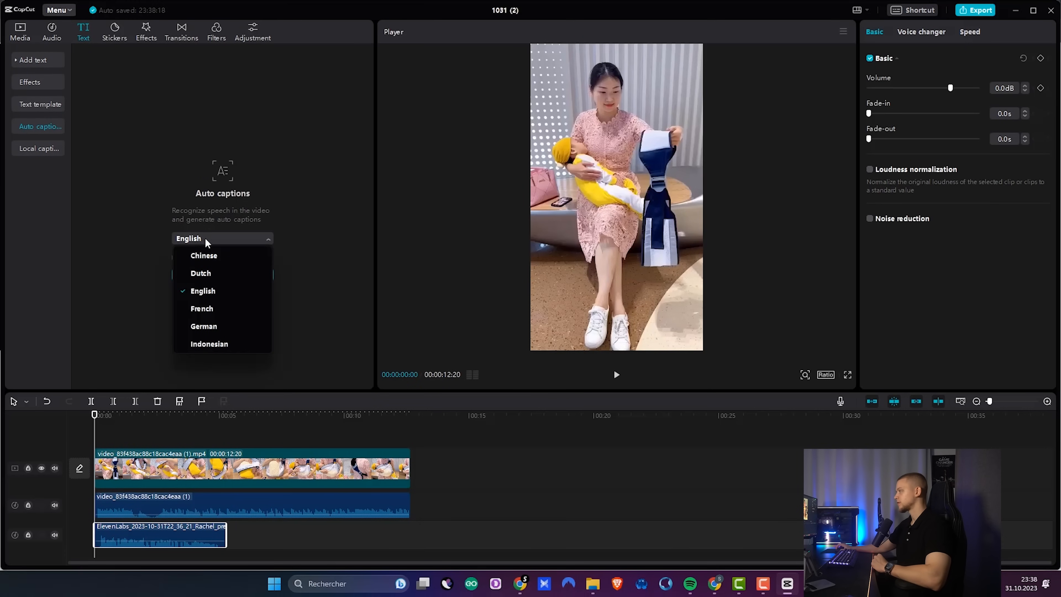
{"action": "left_click", "coordinate": [206, 310]}
{"action": "left_click", "coordinate": [192, 278]}
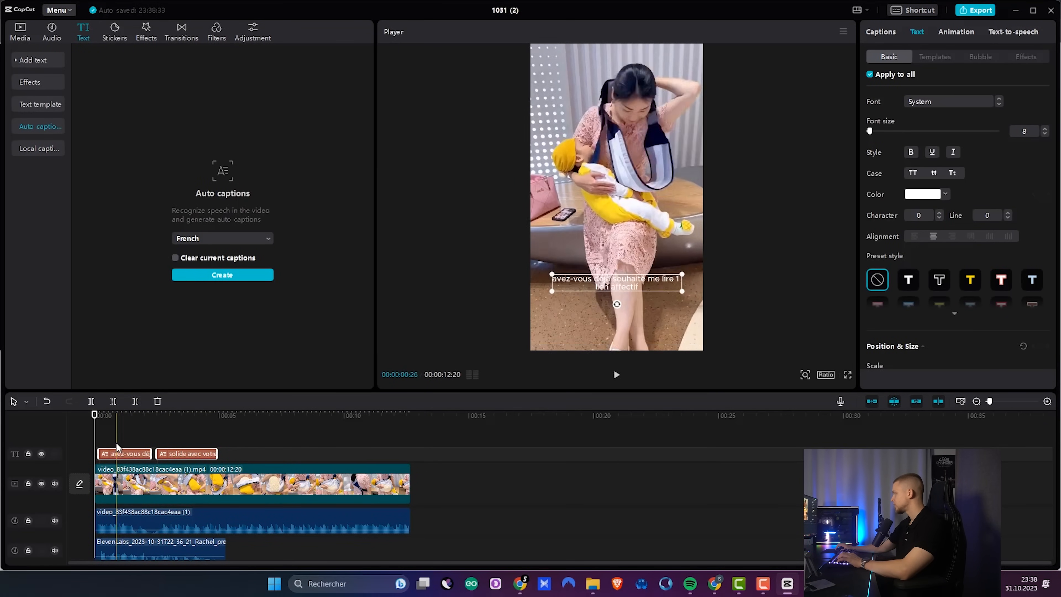
Step: Select both captions, apply the white text preset with a black outline, and place them slightly enlarged near the top of the video
{"action": "left_click", "coordinate": [118, 451]}
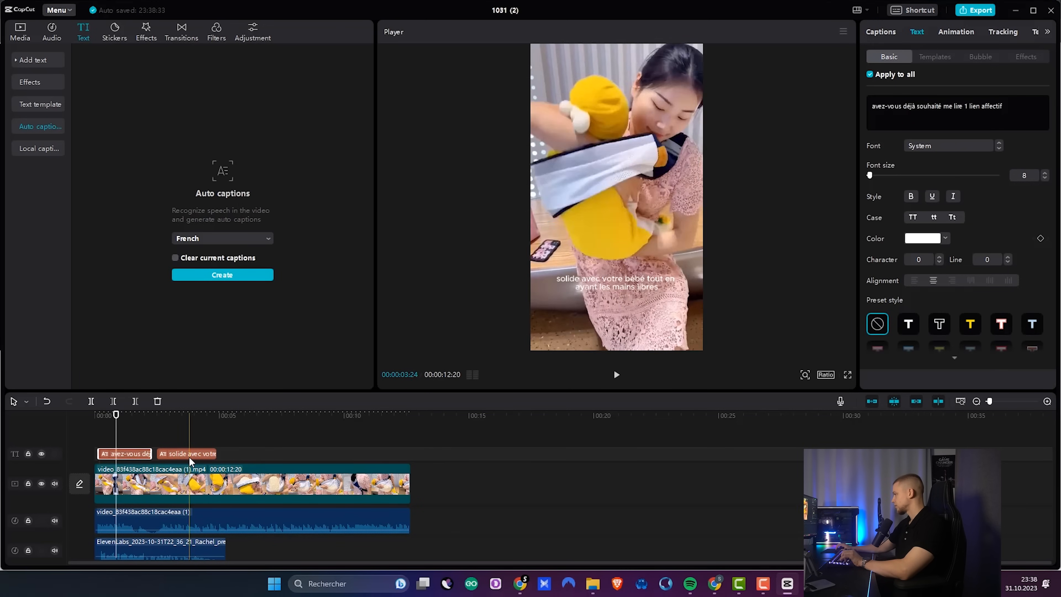
{"action": "left_click", "coordinate": [189, 456]}
{"action": "left_click_drag", "start_coordinate": [275, 456], "coordinate": [136, 449]}
{"action": "left_click", "coordinate": [938, 280]}
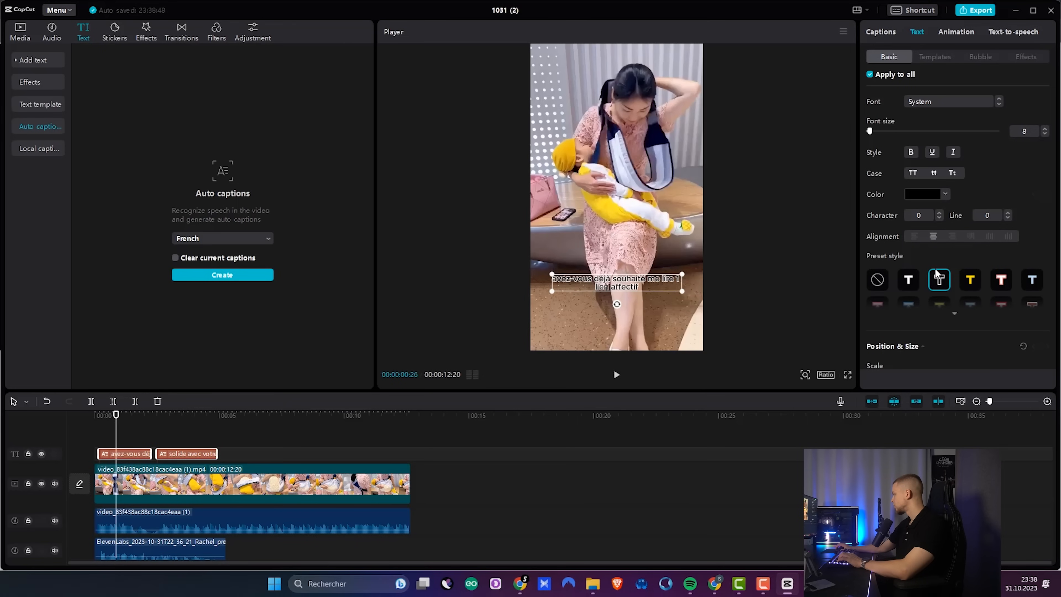
{"action": "scroll", "coordinate": [937, 276], "scroll_direction": "down", "scroll_amount": 6}
{"action": "scroll", "coordinate": [939, 242], "scroll_direction": "up", "scroll_amount": 6}
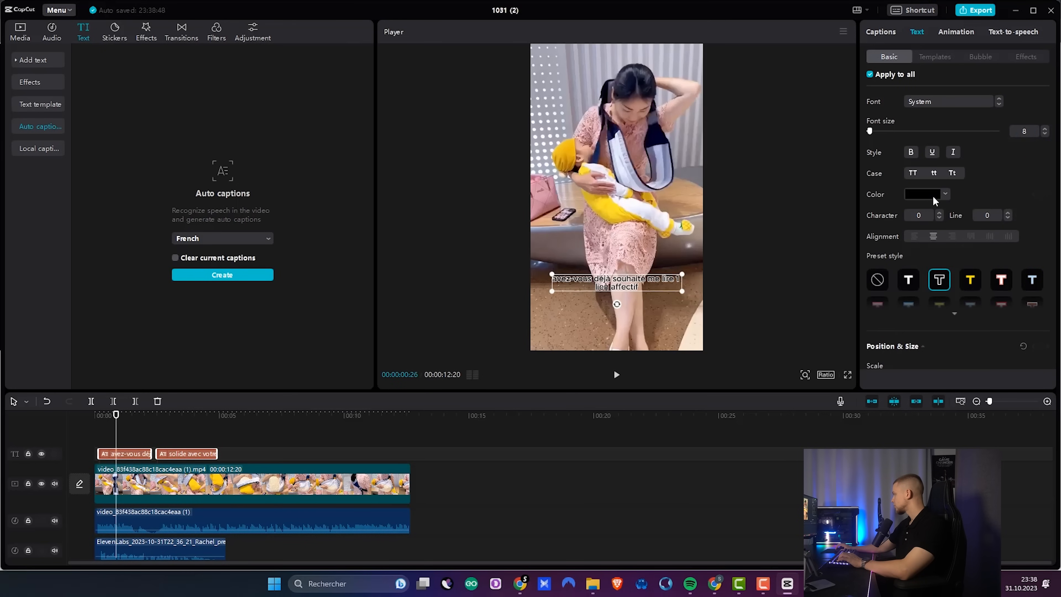
{"action": "left_click", "coordinate": [909, 280]}
{"action": "left_click_drag", "start_coordinate": [643, 286], "coordinate": [643, 115]}
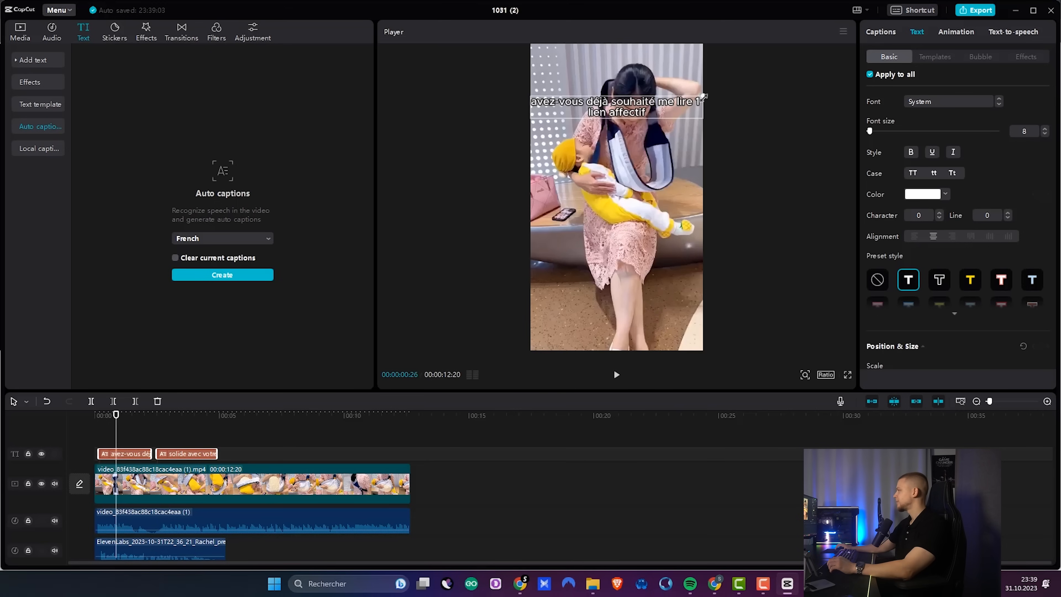
{"action": "left_click_drag", "start_coordinate": [704, 97], "coordinate": [665, 89]}
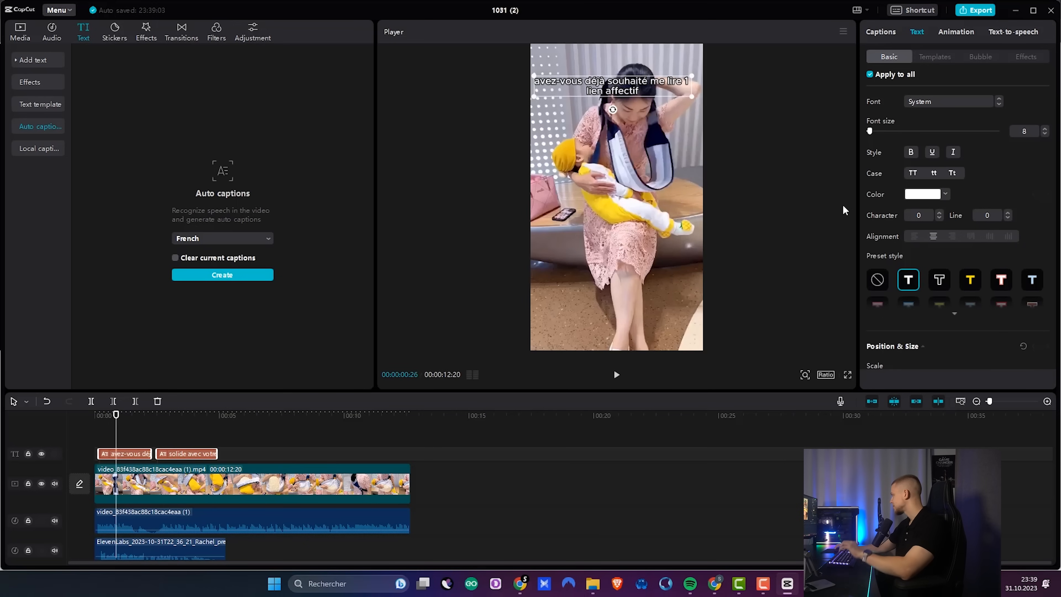
Step: Set the captions' font to Trebuchet MS and apply the preset with white text on a black background
{"action": "left_click", "coordinate": [947, 105]}
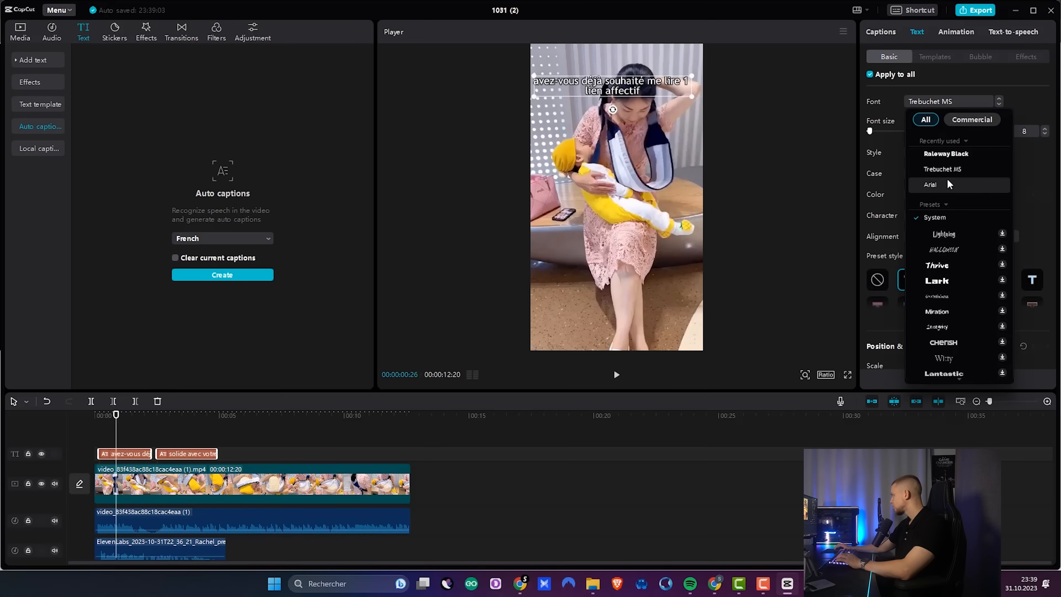
{"action": "left_click", "coordinate": [956, 171]}
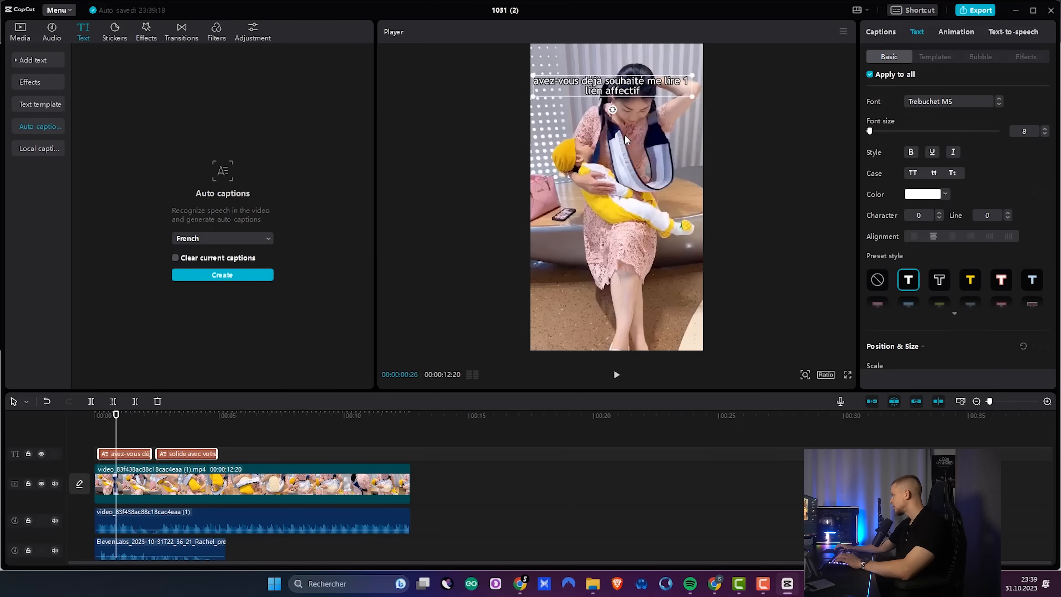
{"action": "scroll", "coordinate": [969, 238], "scroll_direction": "down", "scroll_amount": 3}
{"action": "left_click", "coordinate": [958, 234]}
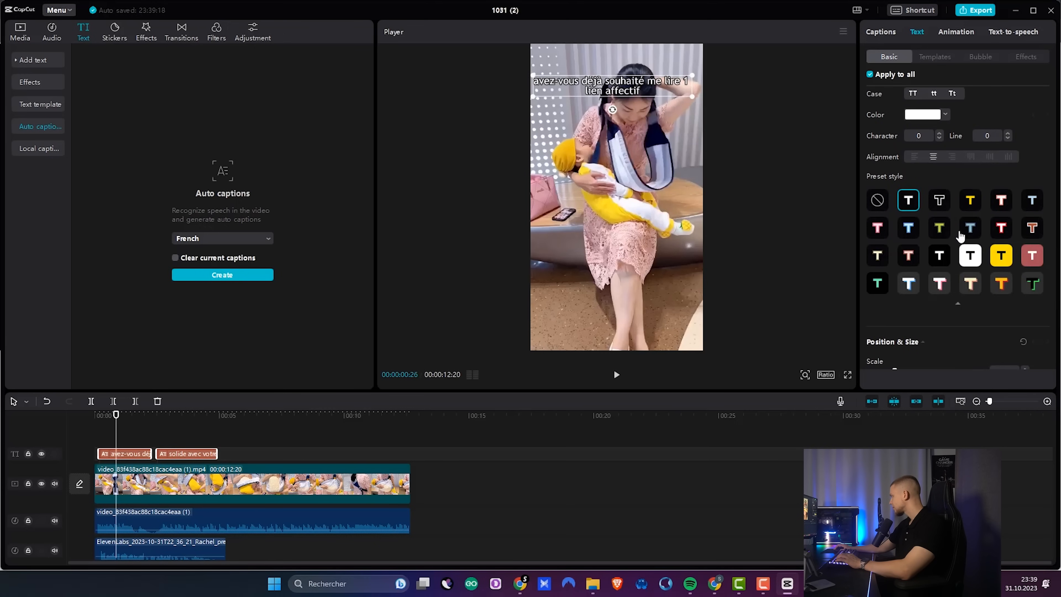
{"action": "left_click", "coordinate": [970, 255]}
{"action": "left_click", "coordinate": [940, 255]}
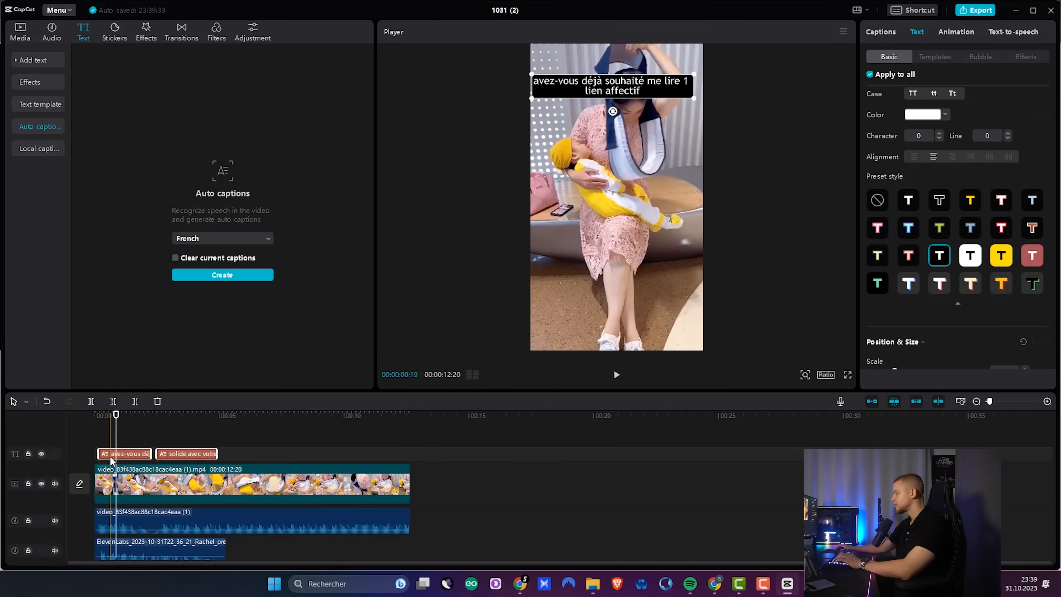
Step: Split the first caption after "avez-vous déjà souhaité" and correct the split-off part to "tenir un lien affectif"
{"action": "left_click", "coordinate": [647, 94]}
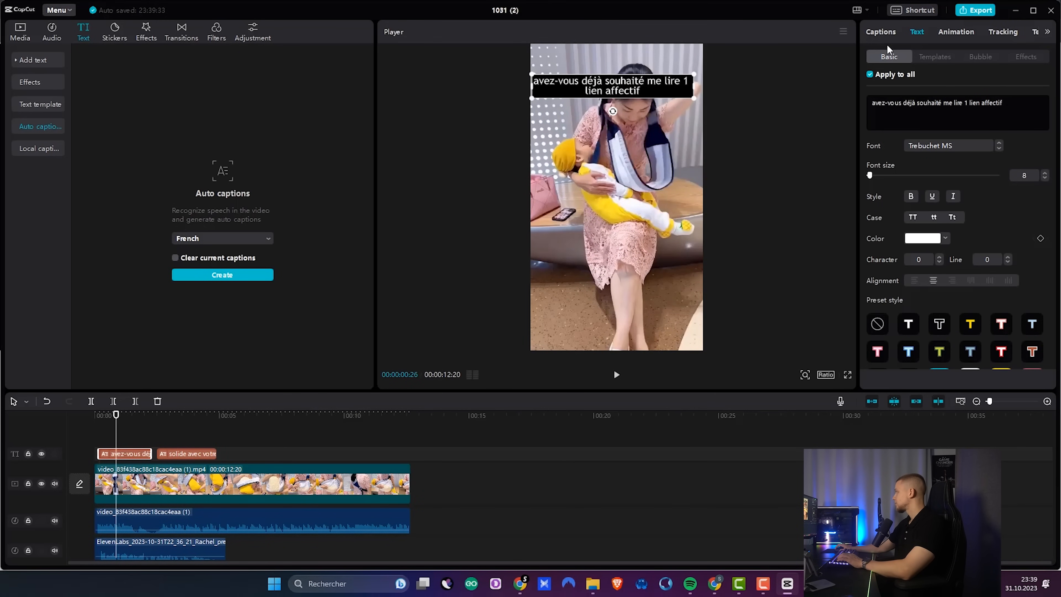
{"action": "left_click", "coordinate": [880, 32]}
{"action": "left_click", "coordinate": [916, 89]}
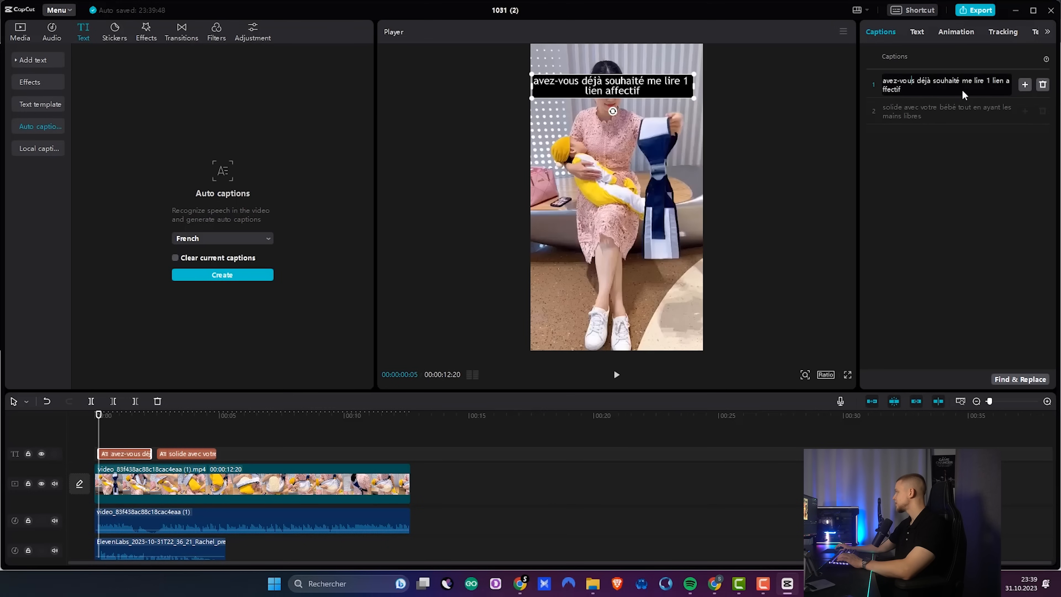
{"action": "key", "text": "Return"}
{"action": "key", "text": "Right"}
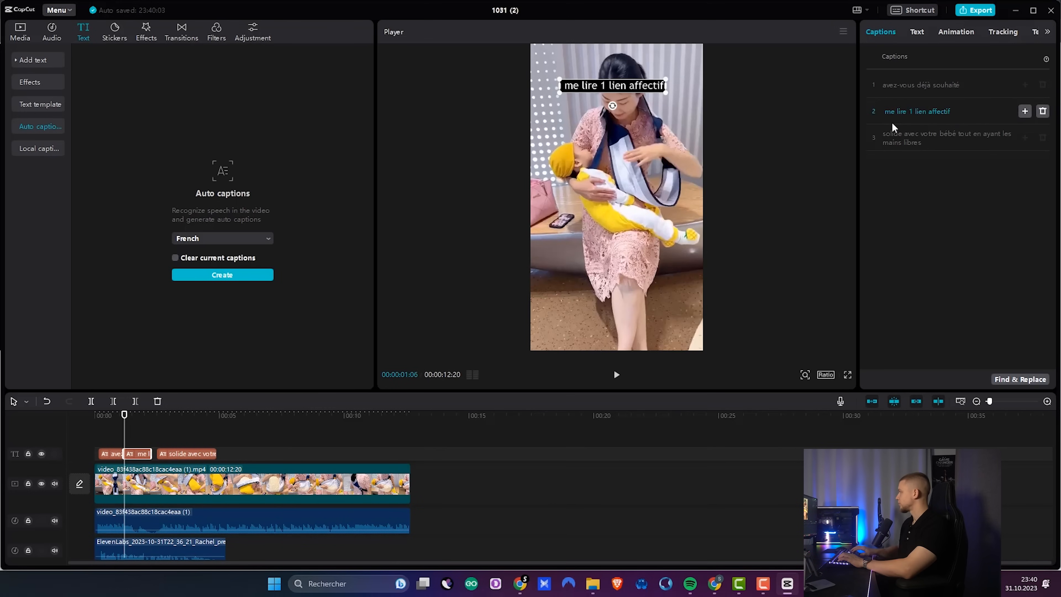
{"action": "left_click", "coordinate": [886, 113]}
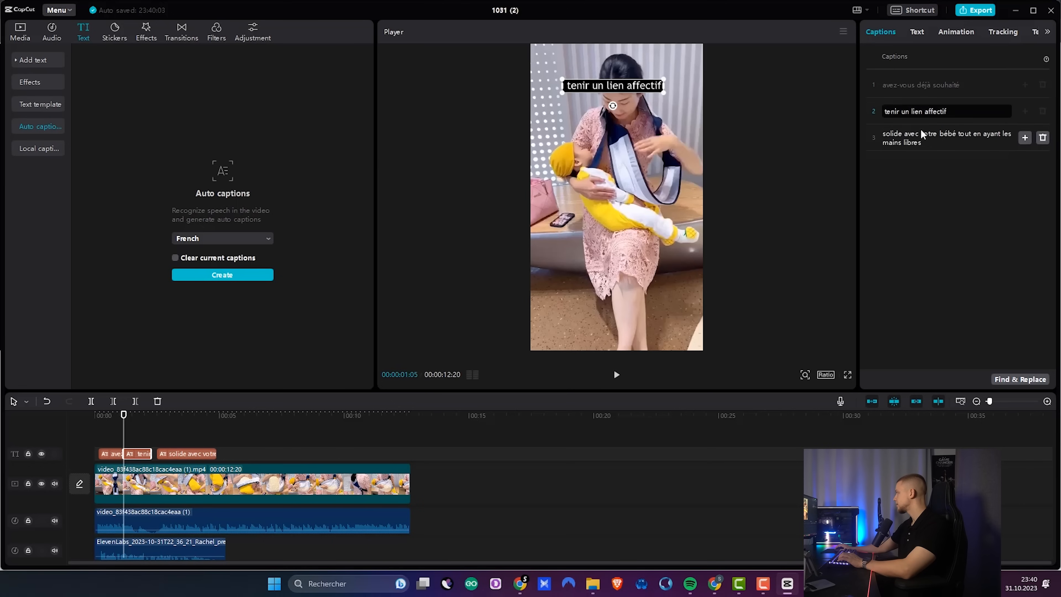
Step: Split the last caption after "solide avec votre bébé" and play the video from the start to check the captions and voice-over
{"action": "left_click", "coordinate": [912, 143]}
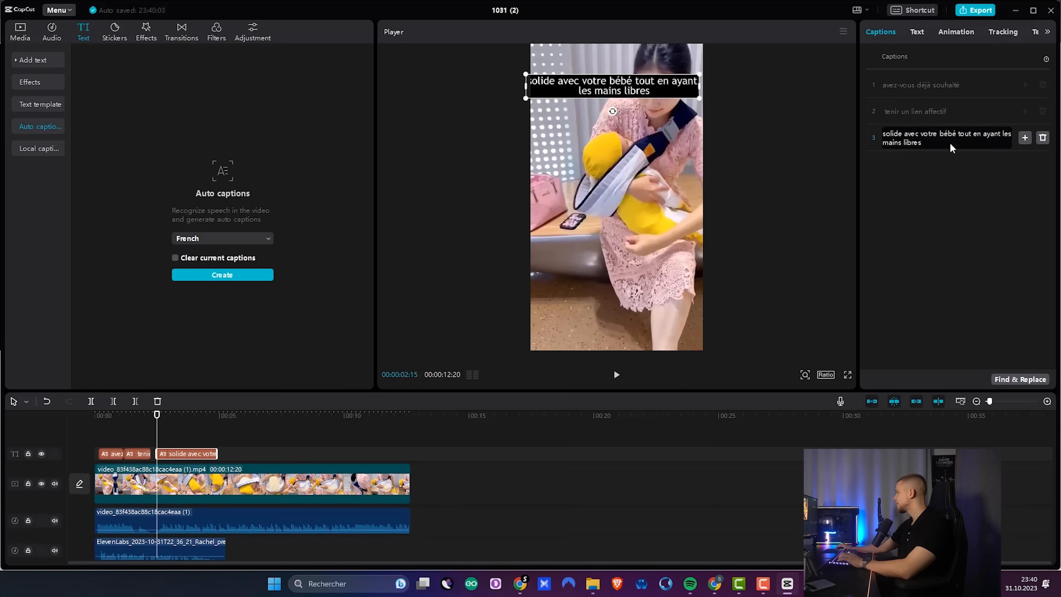
{"action": "key", "text": "Return"}
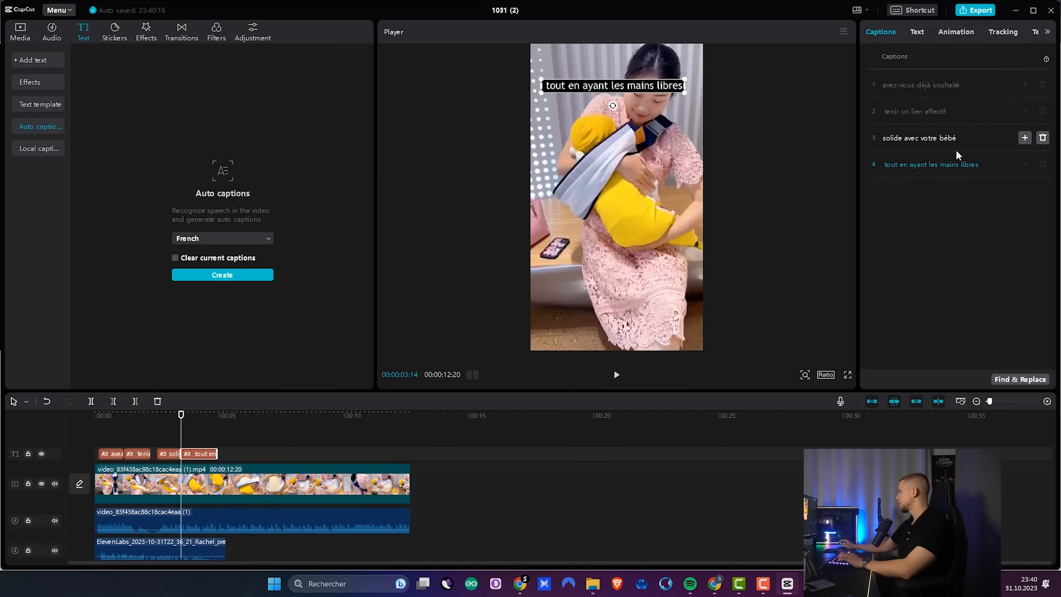
{"action": "left_click", "coordinate": [414, 472]}
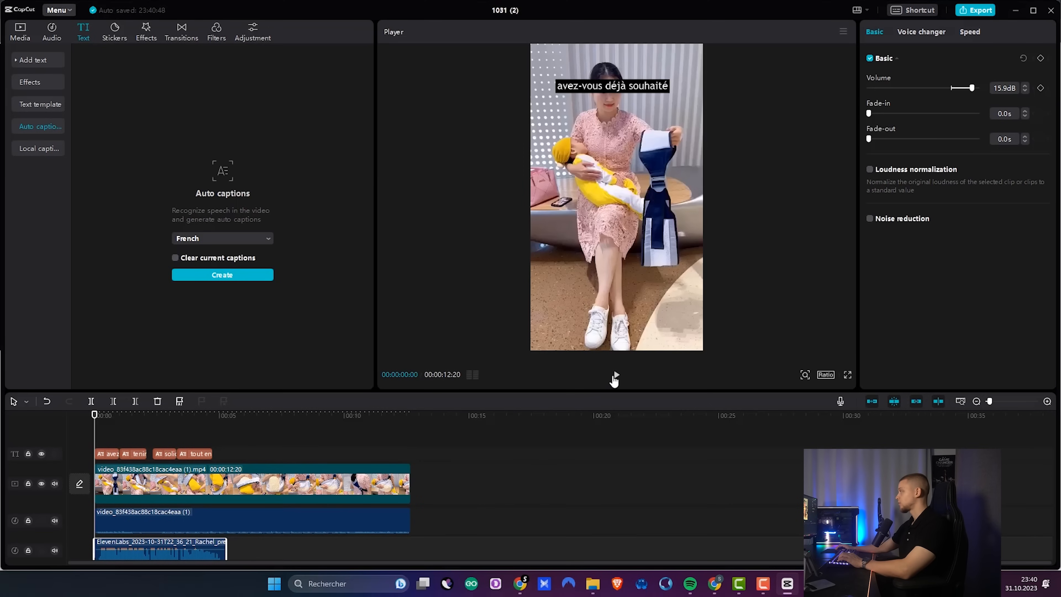
{"action": "left_click", "coordinate": [615, 375]}
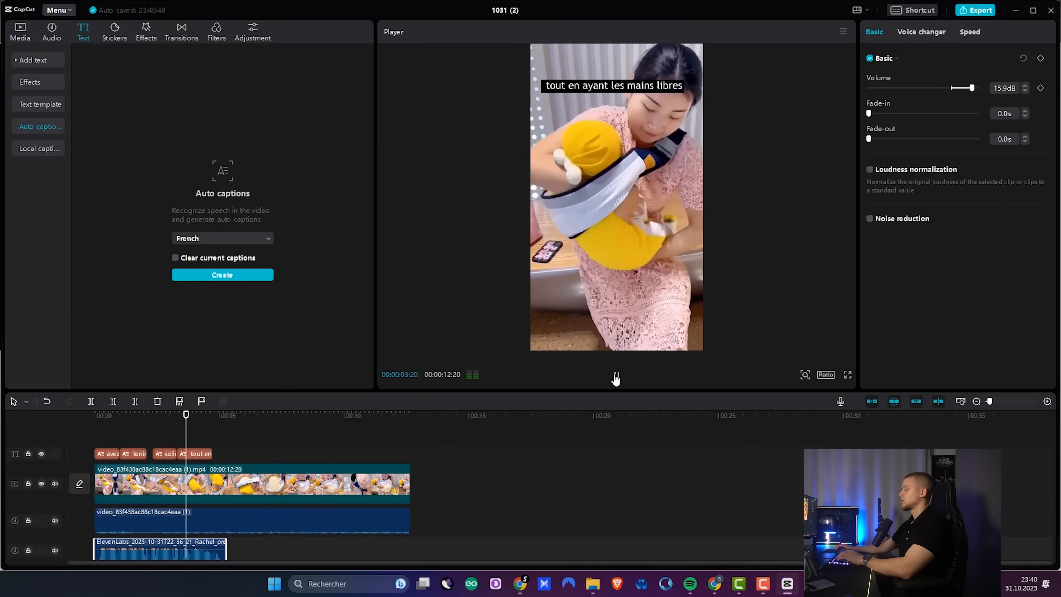
Step: Stop the video preview, switch to PiPiAds in the browser and view the baby sling's list of TikTok ads
{"action": "left_click", "coordinate": [616, 375]}
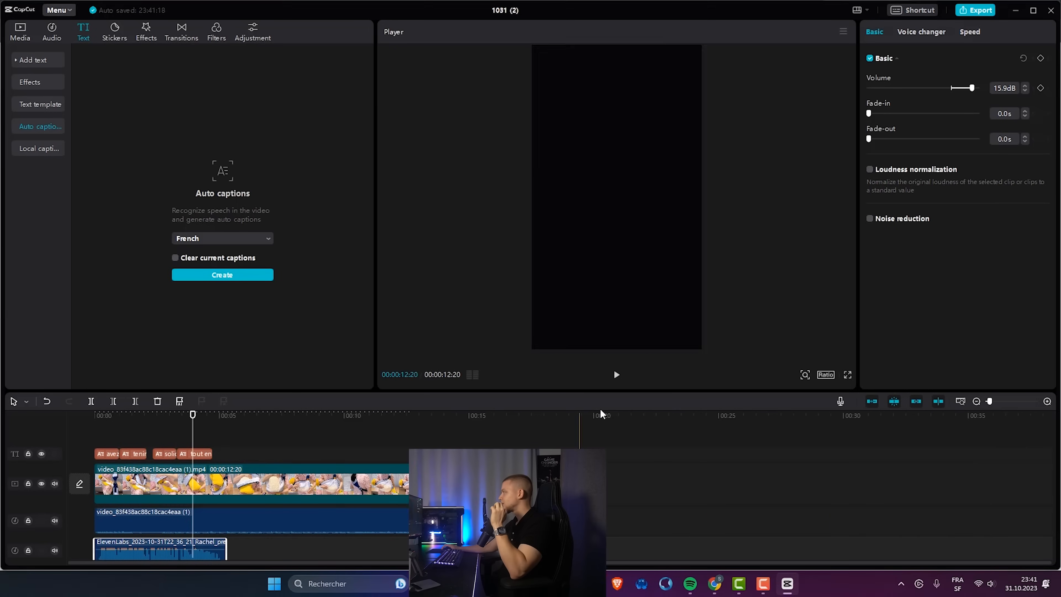
{"action": "left_click", "coordinate": [1014, 13]}
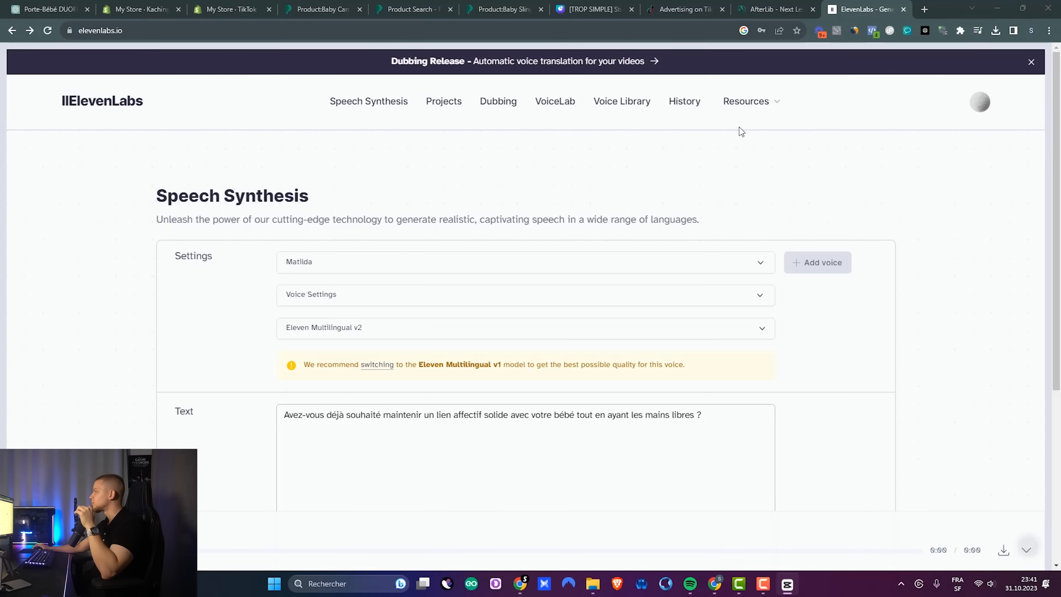
{"action": "left_click", "coordinate": [492, 12]}
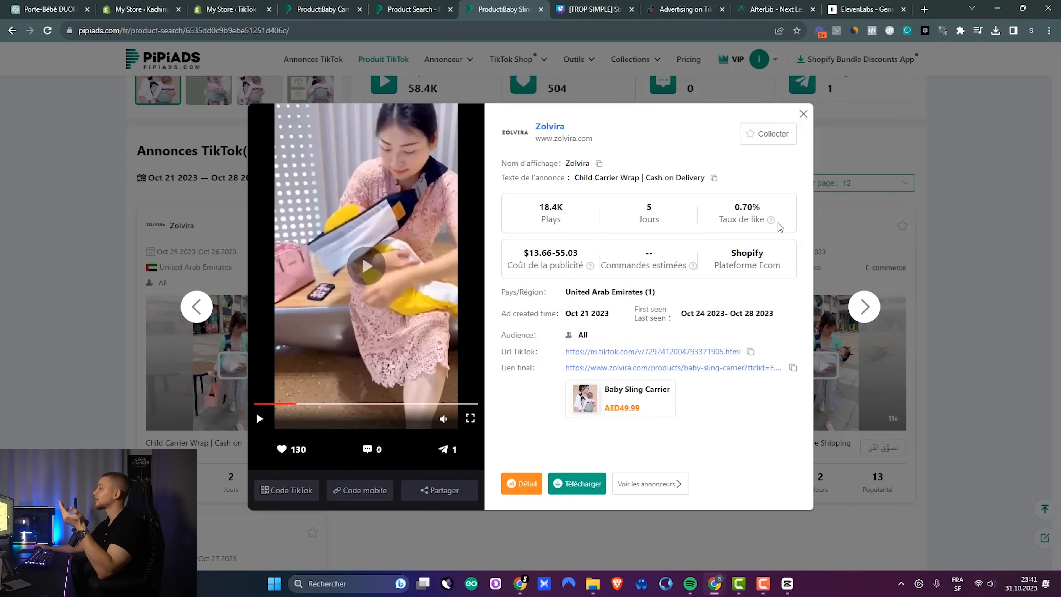
{"action": "left_click", "coordinate": [933, 172]}
{"action": "mouse_move", "coordinate": [435, 331]}
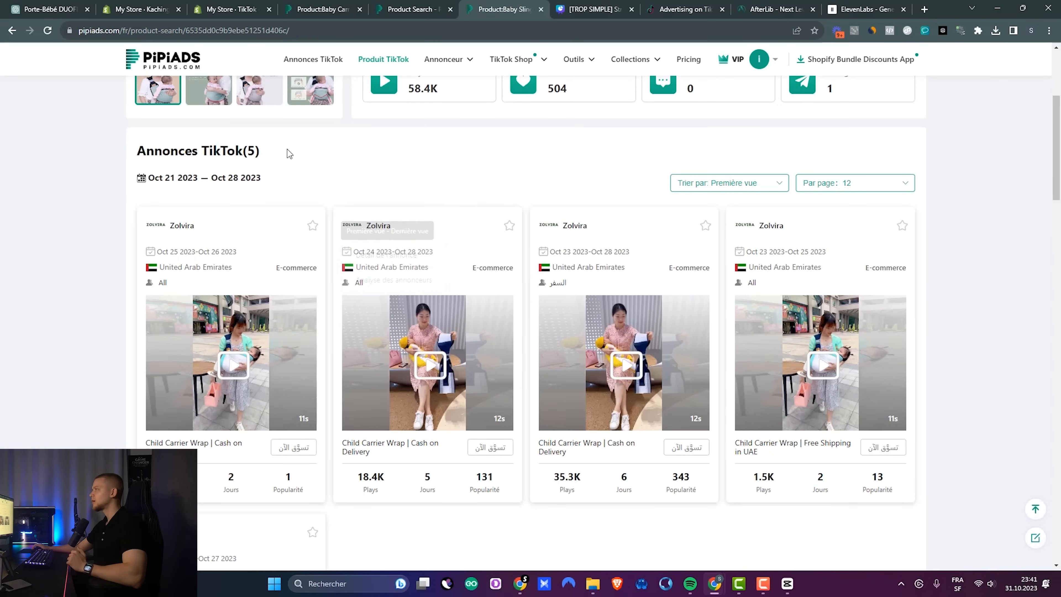
Step: Export the video "1031 (2)" from CapCut as a 2K, 30 fps H.264 mp4 and upload it to the ad in TikTok Ads Manager
{"action": "left_click", "coordinate": [789, 585]}
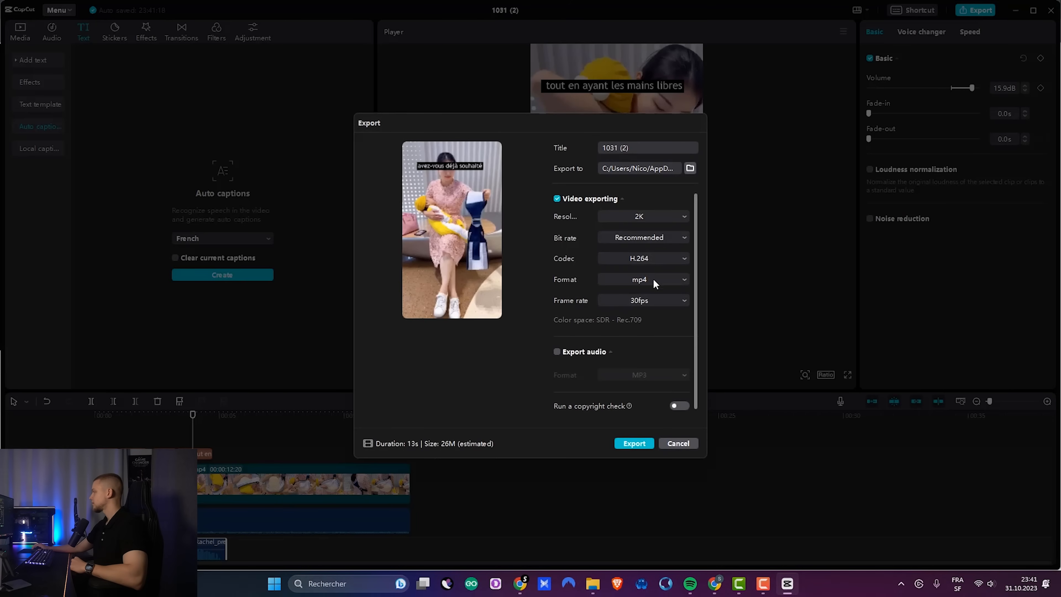
{"action": "left_click", "coordinate": [634, 443]}
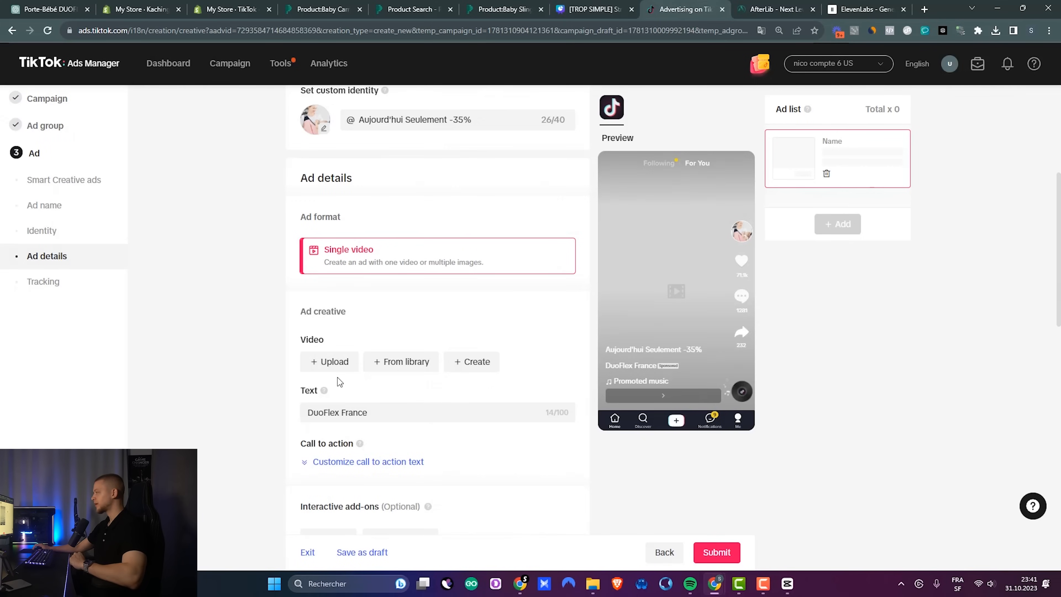
{"action": "left_click", "coordinate": [344, 365]}
{"action": "left_click", "coordinate": [637, 235]}
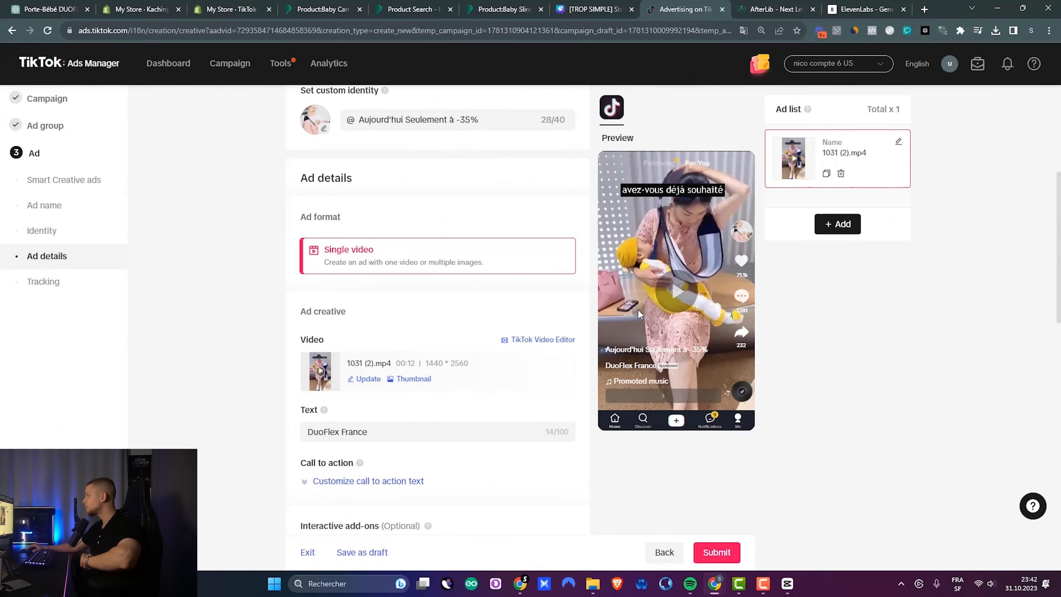
Step: Play the ad preview to check the captions and look through the thumbnail choices for the video
{"action": "left_click", "coordinate": [657, 326]}
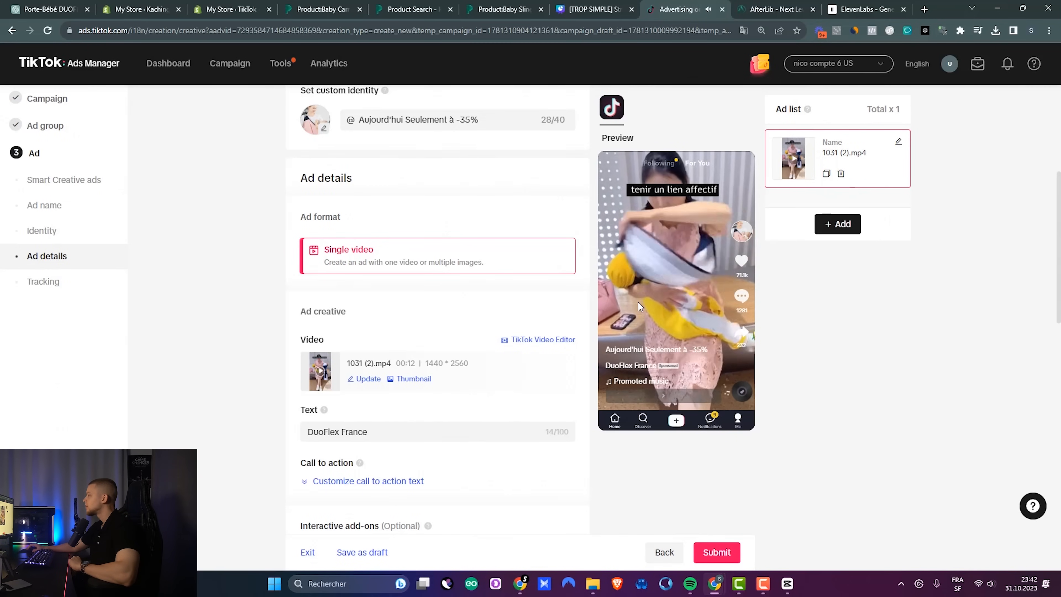
{"action": "left_click", "coordinate": [682, 211]}
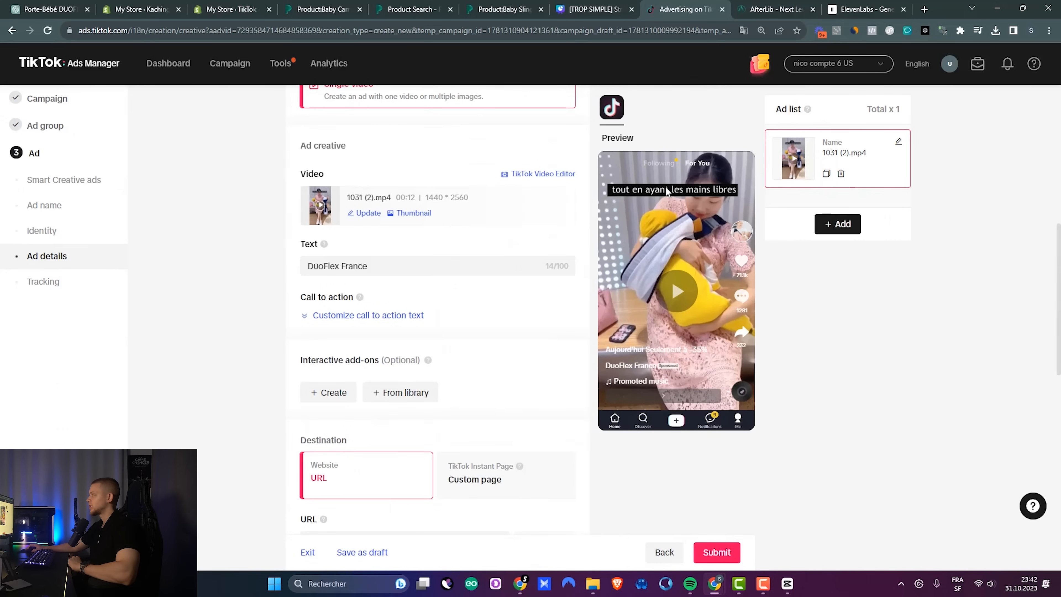
{"action": "scroll", "coordinate": [521, 325], "scroll_direction": "up", "scroll_amount": 5}
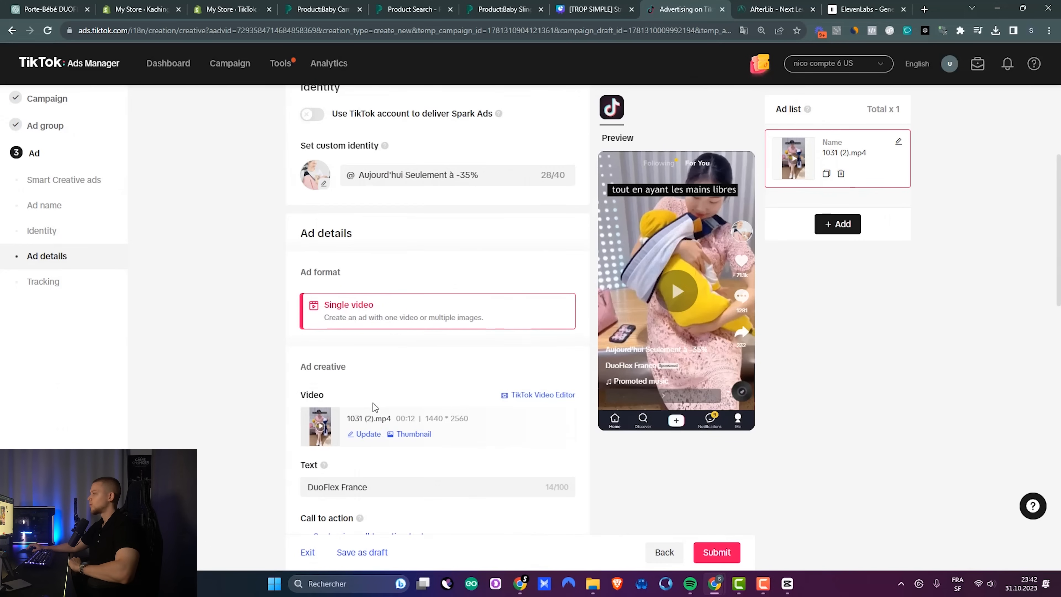
{"action": "left_click", "coordinate": [400, 437]}
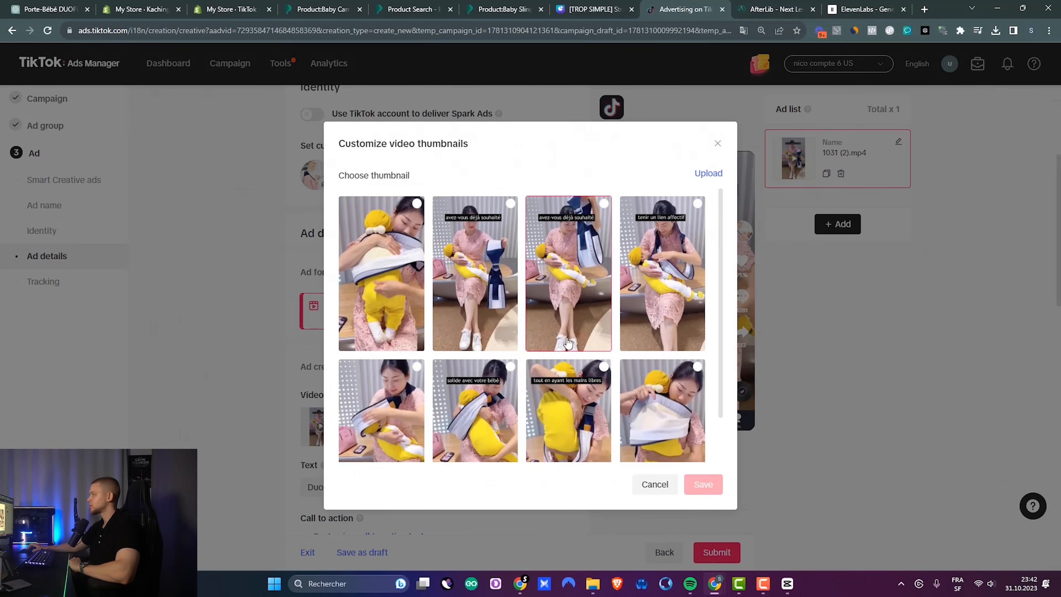
{"action": "left_click", "coordinate": [716, 144]}
Step: Customize the ad's call to action as Standard with the text "Order now"
{"action": "scroll", "coordinate": [334, 372], "scroll_direction": "down", "scroll_amount": 4}
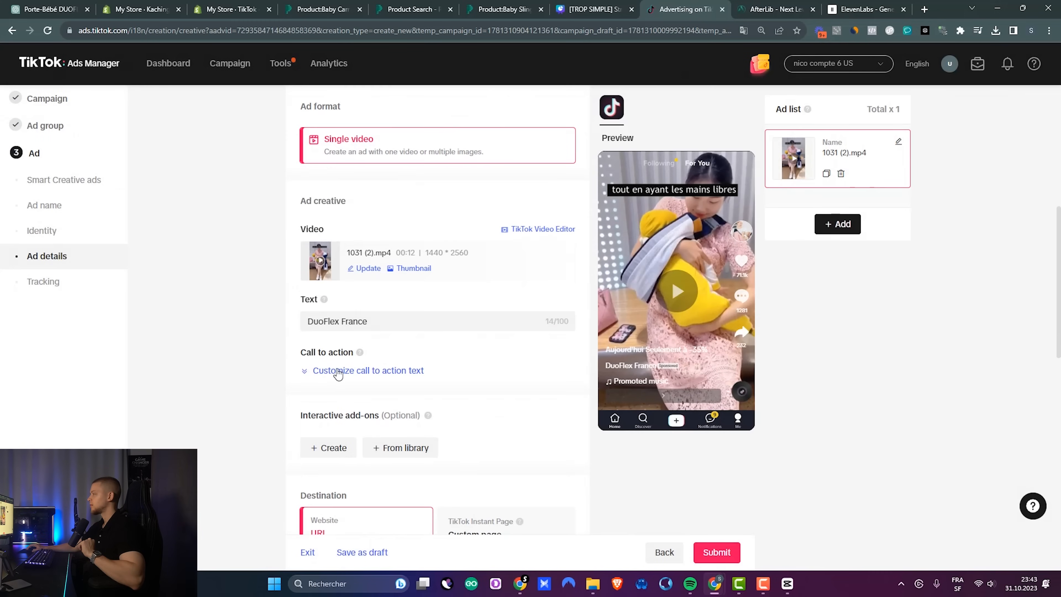
{"action": "left_click_drag", "start_coordinate": [302, 351], "coordinate": [355, 352]}
{"action": "scroll", "coordinate": [248, 360], "scroll_direction": "down", "scroll_amount": 2}
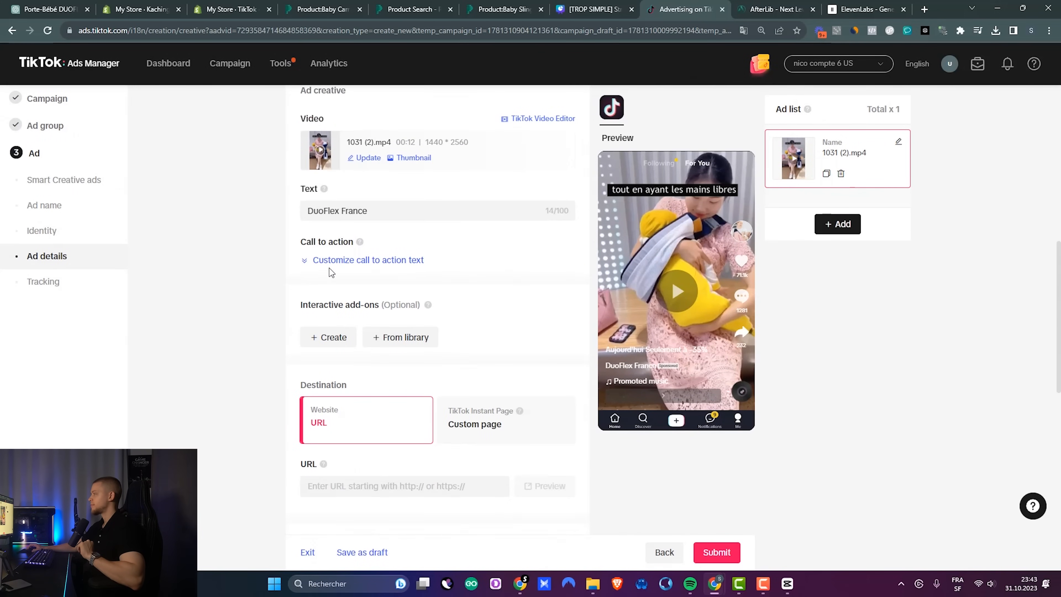
{"action": "left_click", "coordinate": [332, 261]}
{"action": "left_click", "coordinate": [443, 274]}
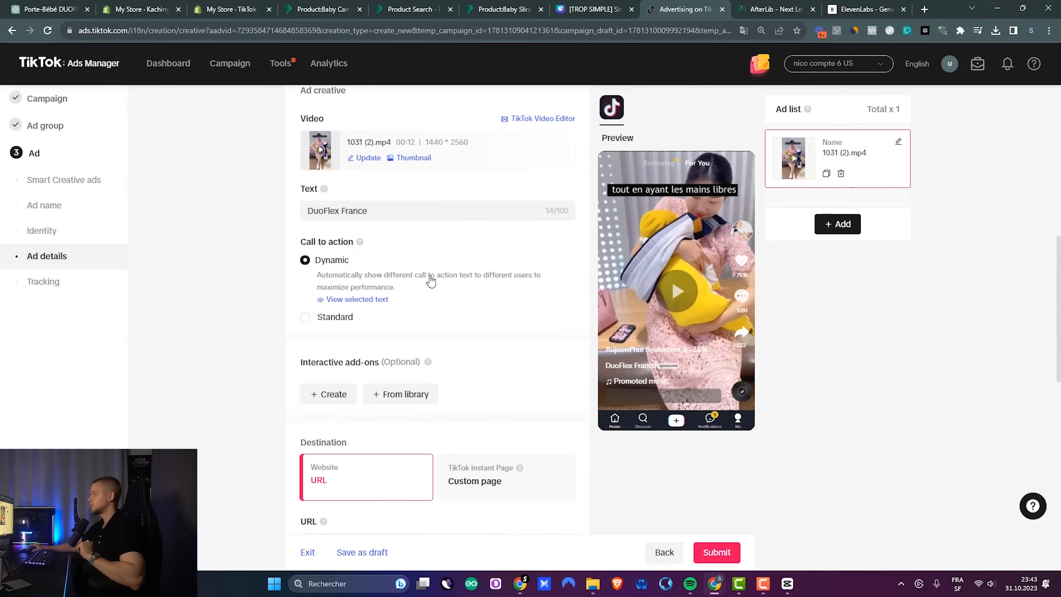
{"action": "left_click", "coordinate": [305, 318]}
{"action": "left_click", "coordinate": [326, 301]}
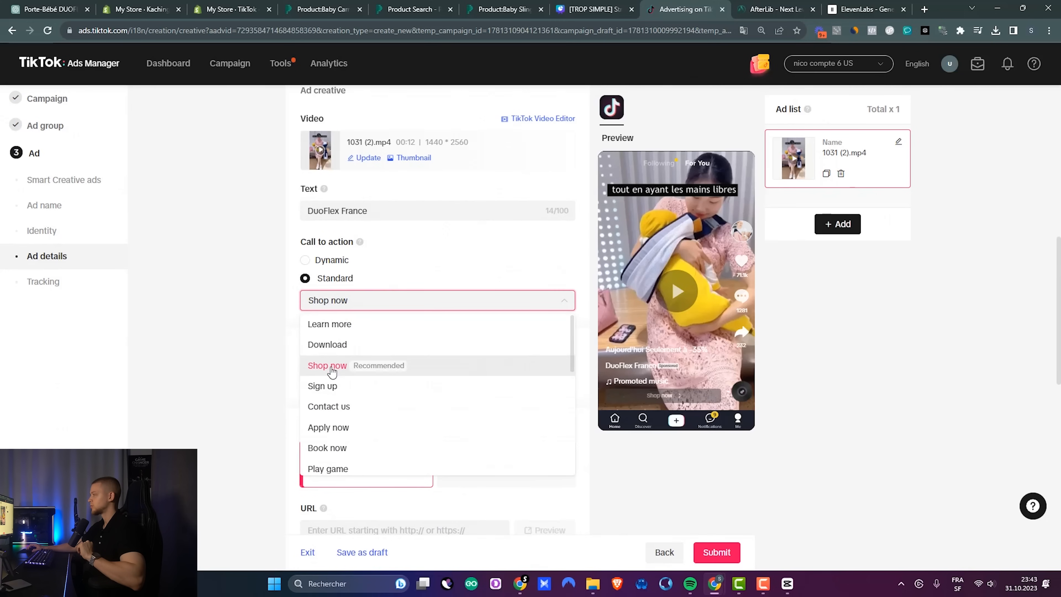
{"action": "scroll", "coordinate": [425, 412], "scroll_direction": "down", "scroll_amount": 3}
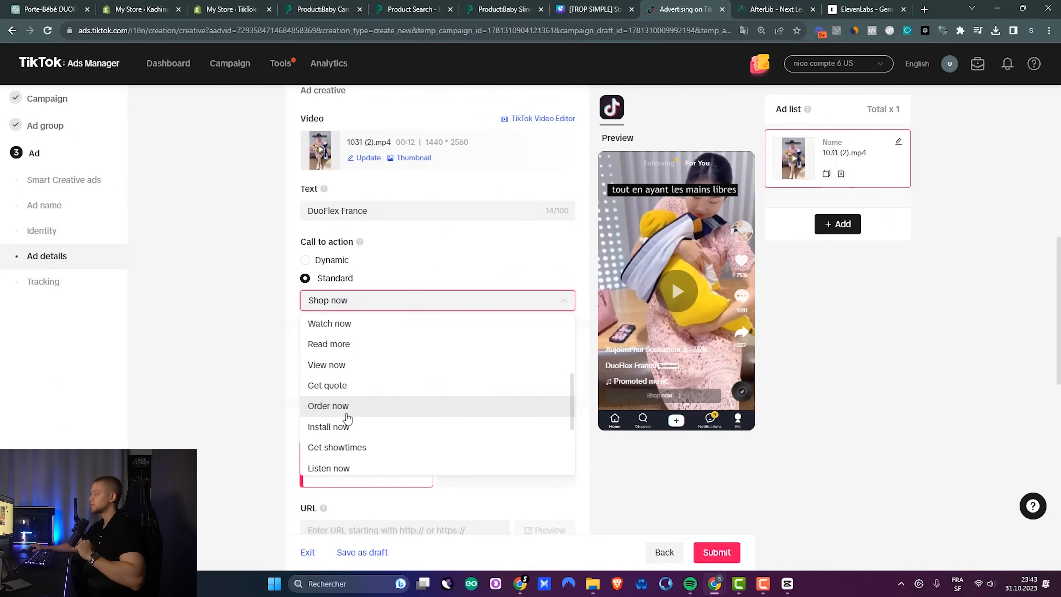
{"action": "scroll", "coordinate": [364, 413], "scroll_direction": "up", "scroll_amount": 2}
{"action": "scroll", "coordinate": [363, 414], "scroll_direction": "down", "scroll_amount": 3}
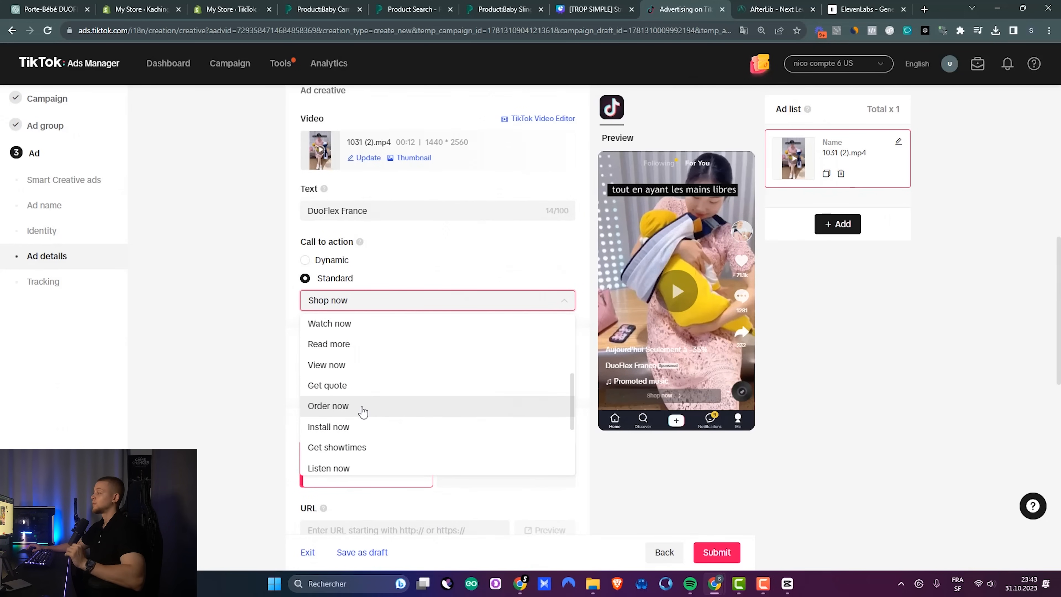
{"action": "left_click", "coordinate": [362, 407]}
Step: Open the online store from the Shopify admin, go to the DuoFlex baby carrier's product page and copy its URL
{"action": "scroll", "coordinate": [242, 334], "scroll_direction": "down", "scroll_amount": 4}
{"action": "scroll", "coordinate": [243, 334], "scroll_direction": "down", "scroll_amount": 3}
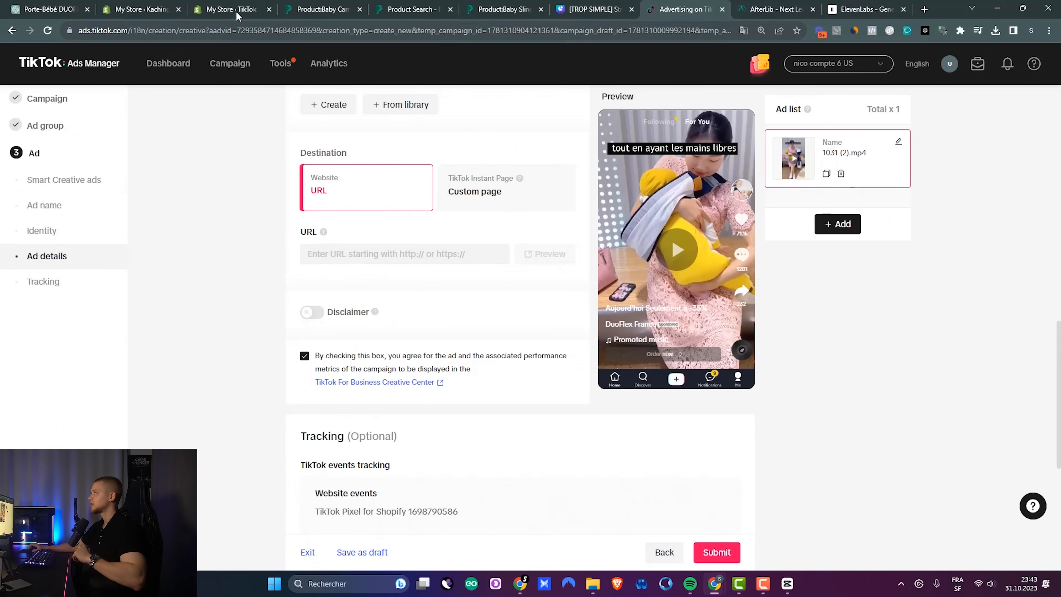
{"action": "left_click", "coordinate": [142, 10]}
{"action": "left_click", "coordinate": [177, 241]}
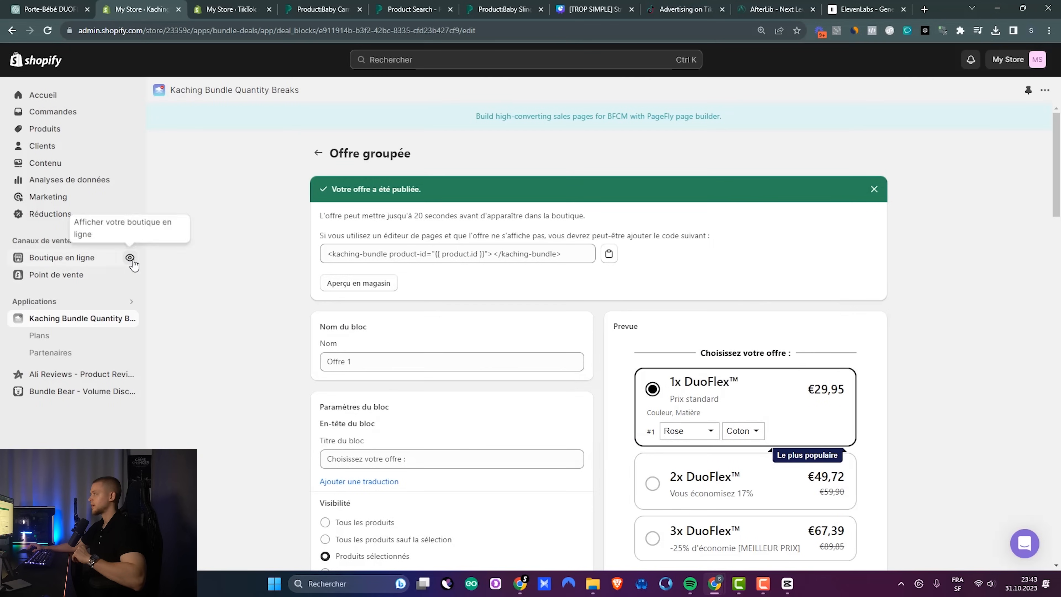
{"action": "left_click", "coordinate": [132, 259]}
{"action": "left_click", "coordinate": [522, 142]}
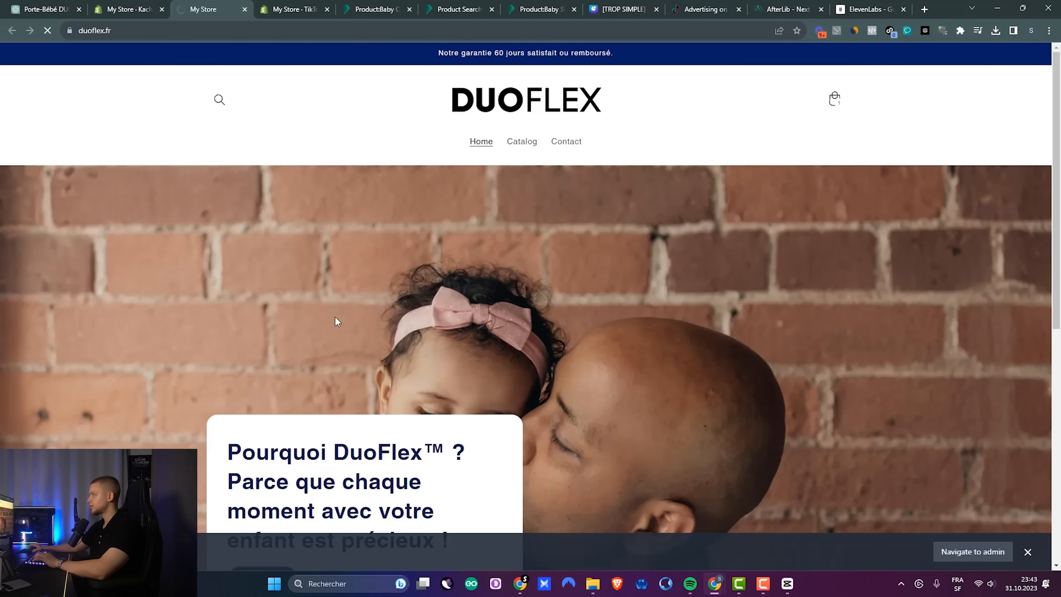
{"action": "left_click", "coordinate": [255, 30]}
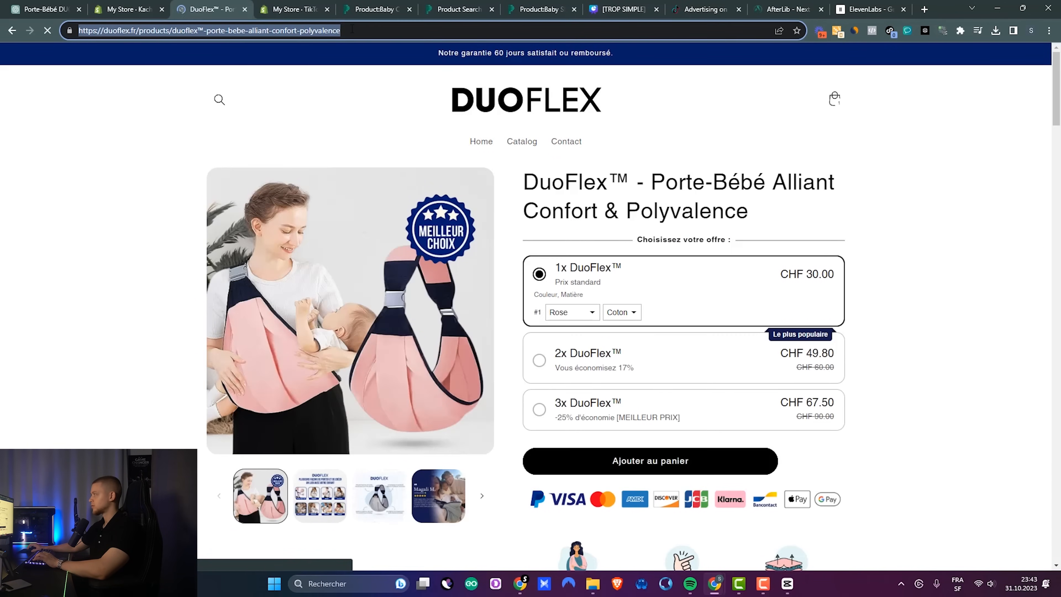
Step: Paste the copied DuoFlex product page link as the TikTok ad's destination URL
{"action": "left_click", "coordinate": [706, 9]}
{"action": "left_click", "coordinate": [352, 254]}
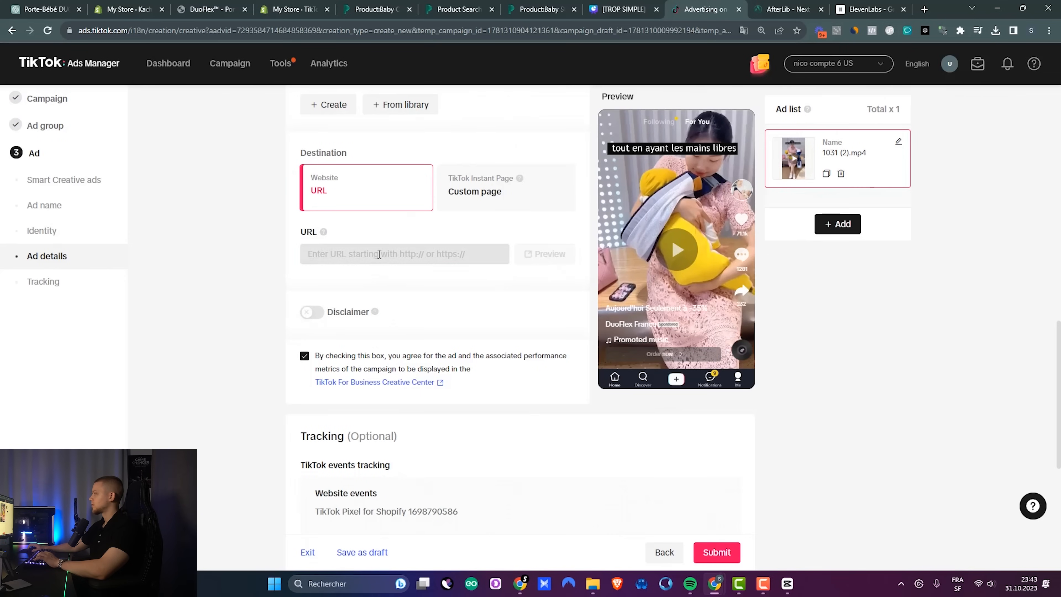
{"action": "type", "text": "v"}
{"action": "type", "text": "https://duoflex.fr/products/duoflex-porte-bebe-ultra-confort-professionnel"}
Step: Review the ad setup, including tracking, ad name, custom identity, video, text and call to action
{"action": "scroll", "coordinate": [272, 262], "scroll_direction": "down", "scroll_amount": 8}
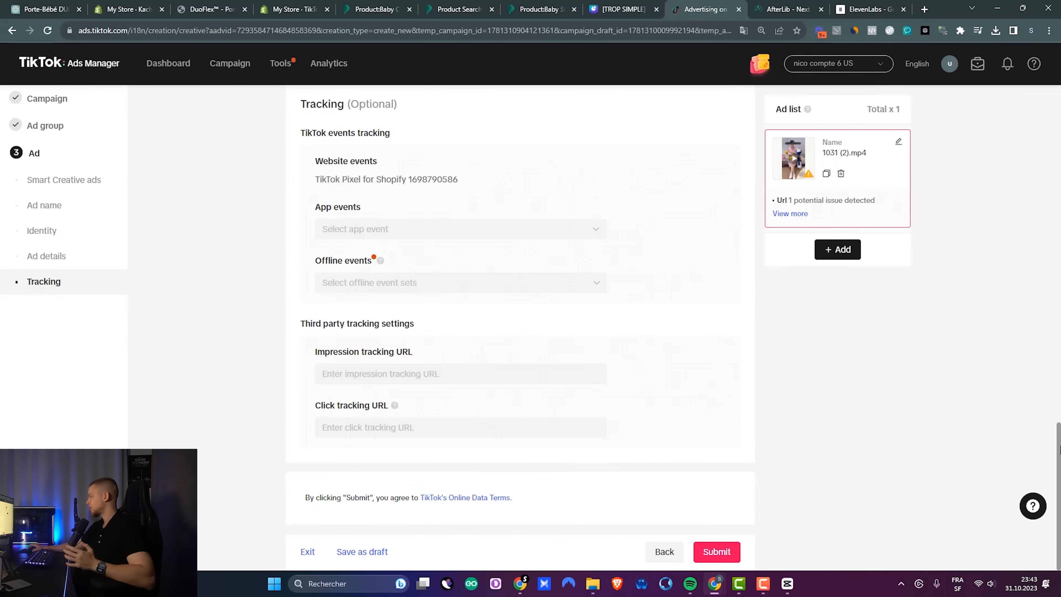
{"action": "scroll", "coordinate": [1059, 423], "scroll_direction": "up", "scroll_amount": 2}
{"action": "left_click_drag", "start_coordinate": [1059, 423], "coordinate": [1007, 105]}
{"action": "scroll", "coordinate": [1004, 101], "scroll_direction": "down", "scroll_amount": 4}
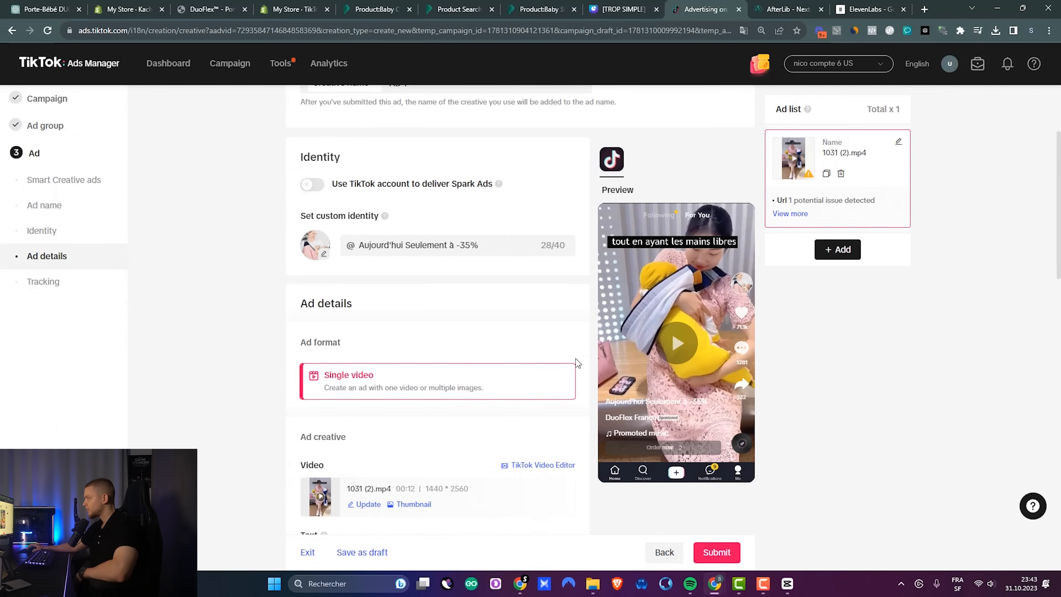
{"action": "scroll", "coordinate": [512, 246], "scroll_direction": "down", "scroll_amount": 6}
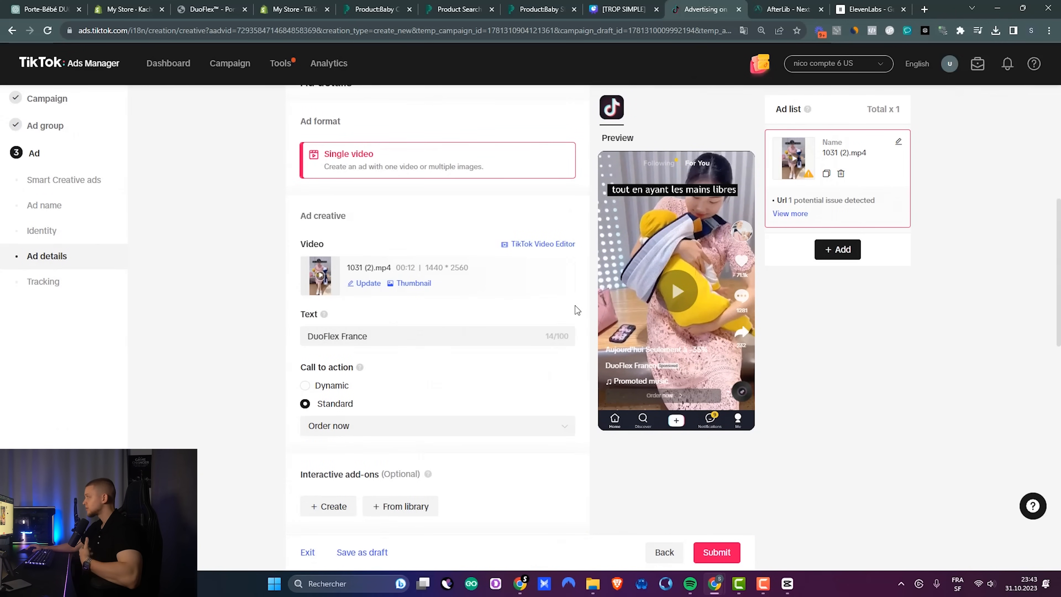
{"action": "scroll", "coordinate": [514, 360], "scroll_direction": "up", "scroll_amount": 9}
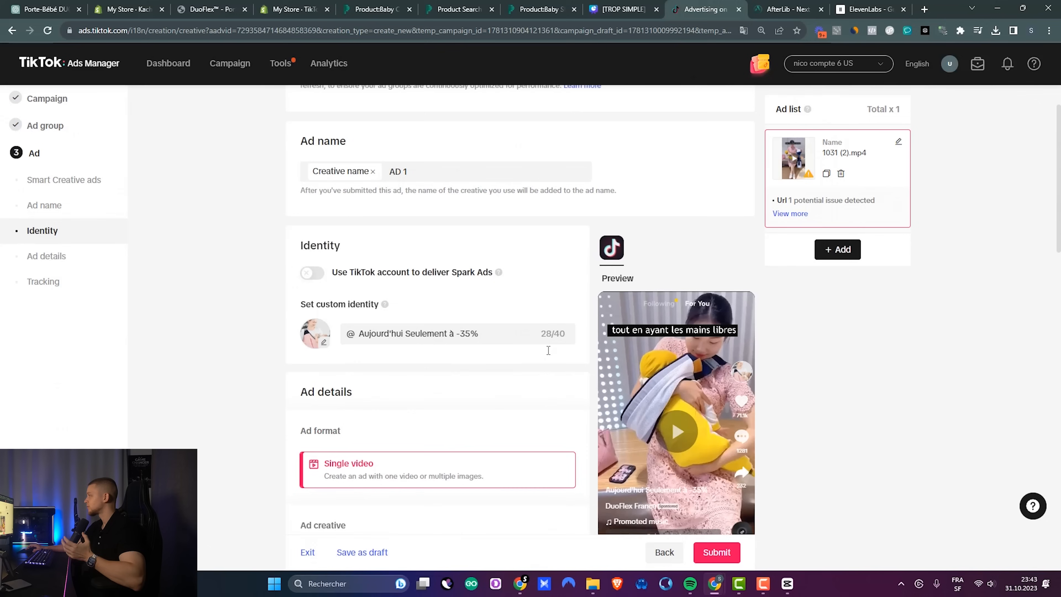
{"action": "left_click_drag", "start_coordinate": [413, 195], "coordinate": [374, 198]}
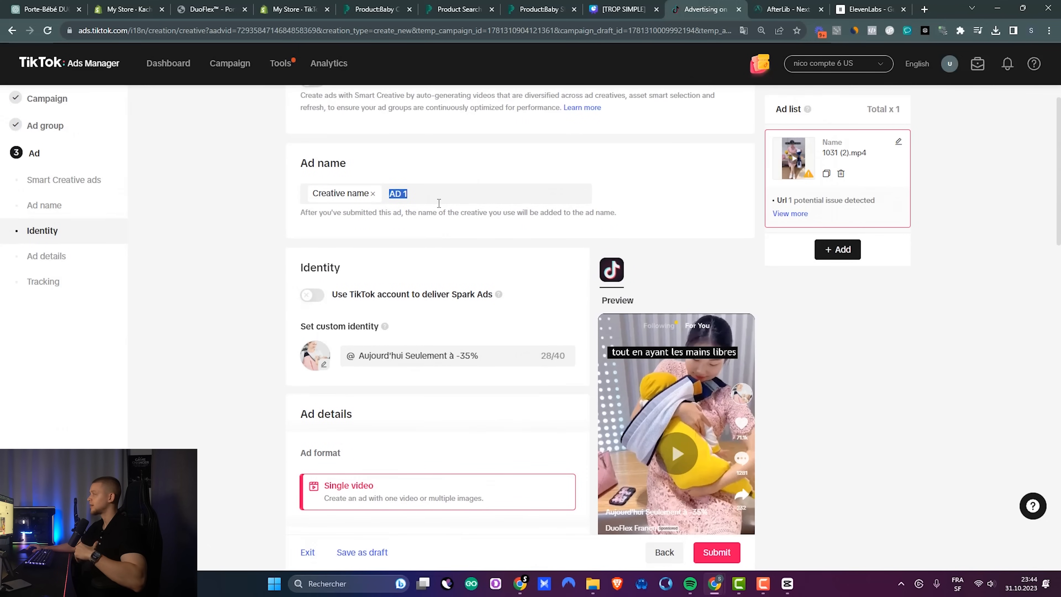
{"action": "left_click", "coordinate": [675, 213]}
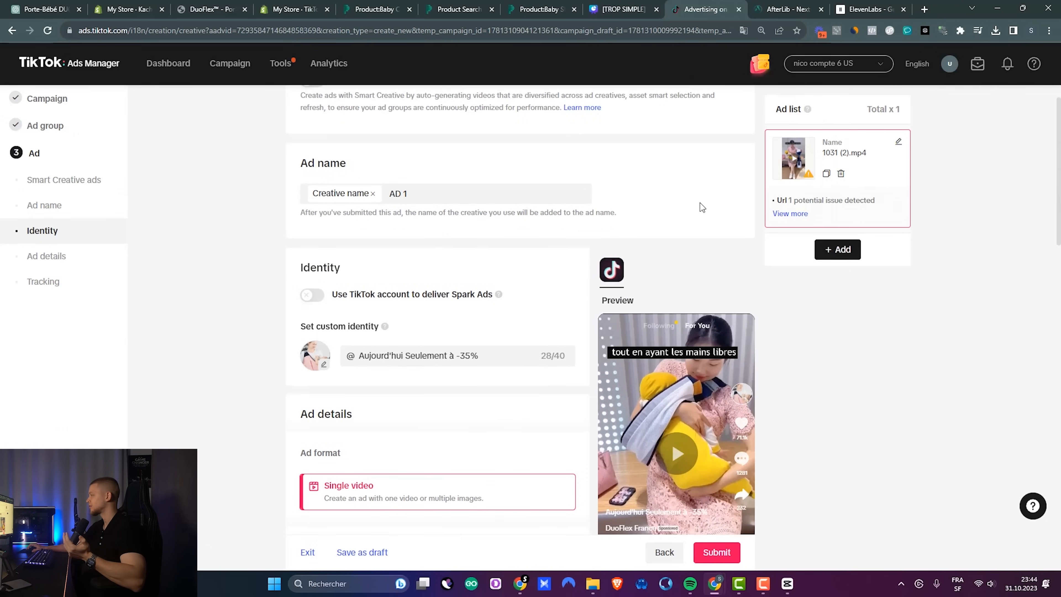
{"action": "left_click_drag", "start_coordinate": [1060, 215], "coordinate": [1051, 237]}
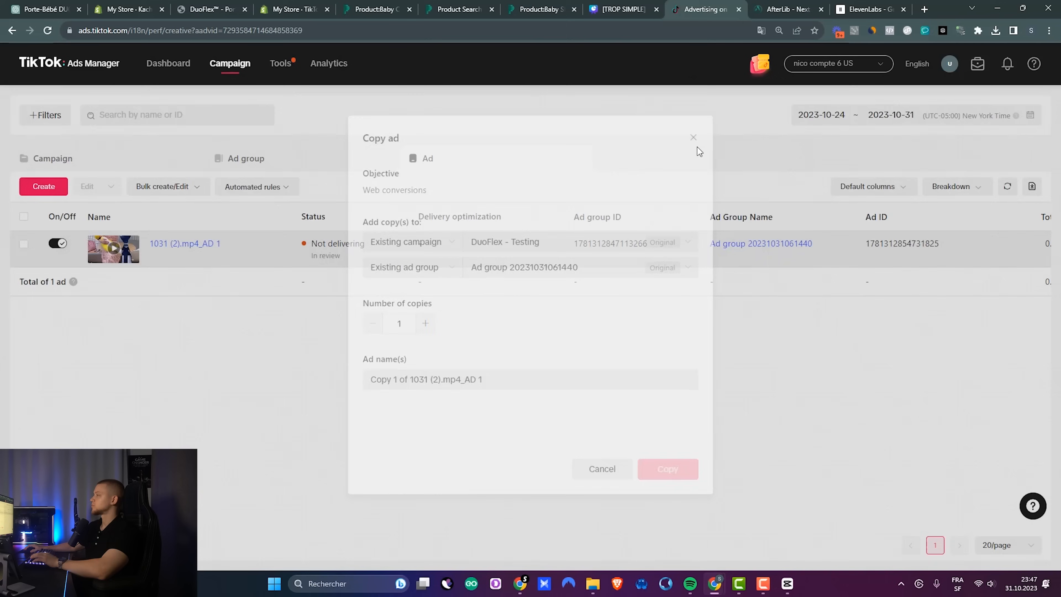
Step: Start copying the submitted ad into the existing DuoFlex - Testing campaign and ad group, with the number of copies set to 3
{"action": "left_click", "coordinate": [694, 140]}
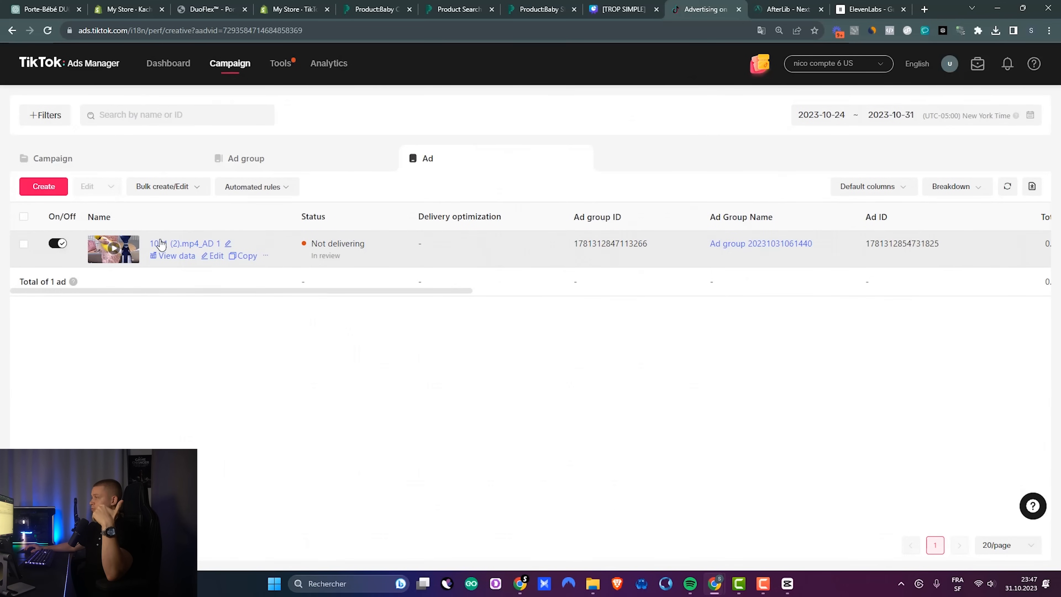
{"action": "left_click", "coordinate": [246, 256]}
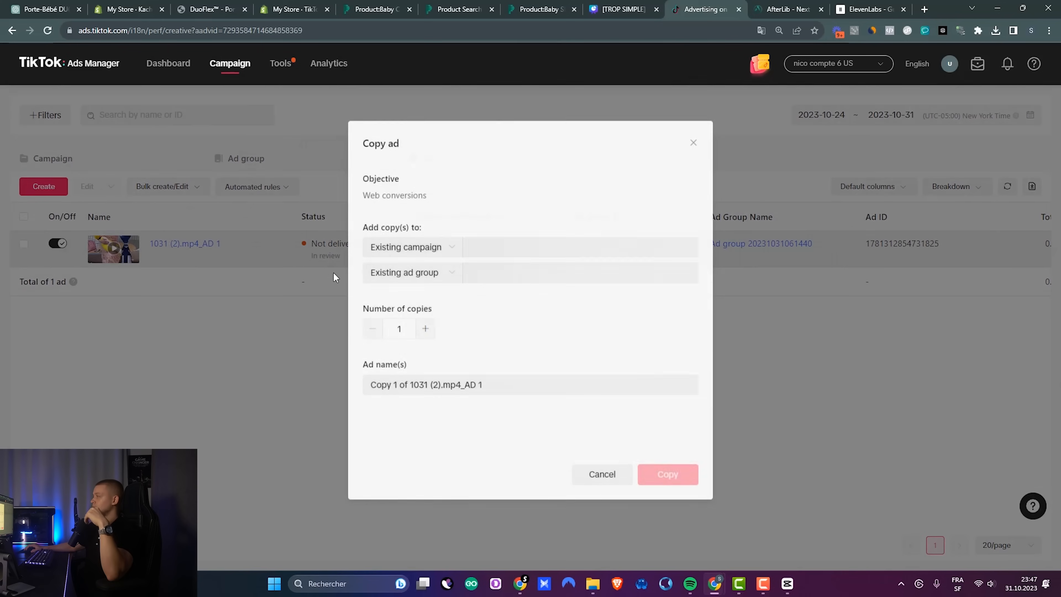
{"action": "left_click", "coordinate": [423, 331]}
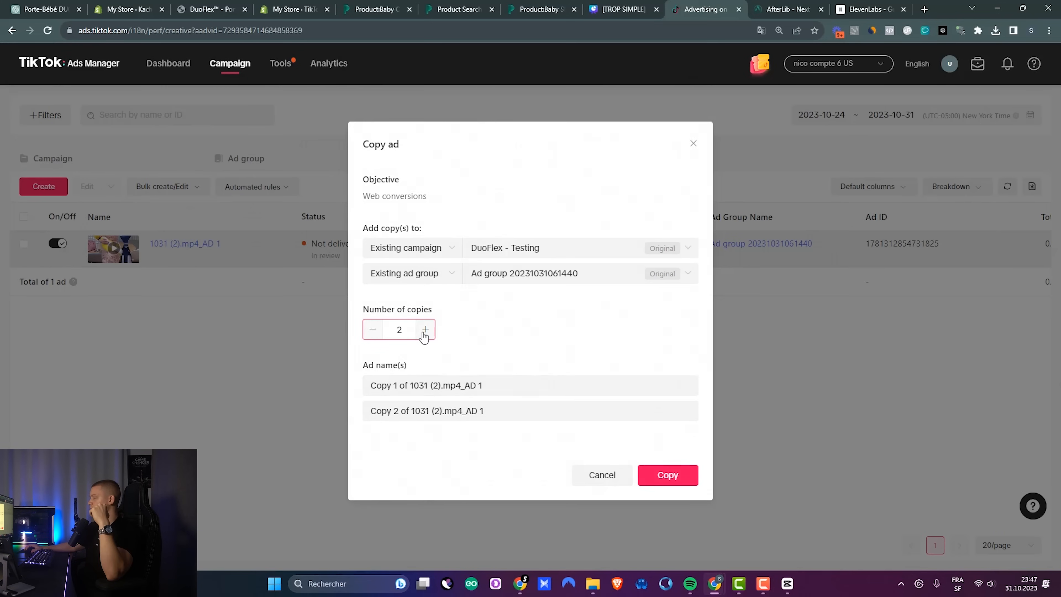
{"action": "left_click", "coordinate": [424, 331]}
Step: Name the three ad copies "ad 2", "ad 3" and "ad 4"
{"action": "left_click", "coordinate": [501, 385]}
{"action": "key", "text": "ctrl+a"}
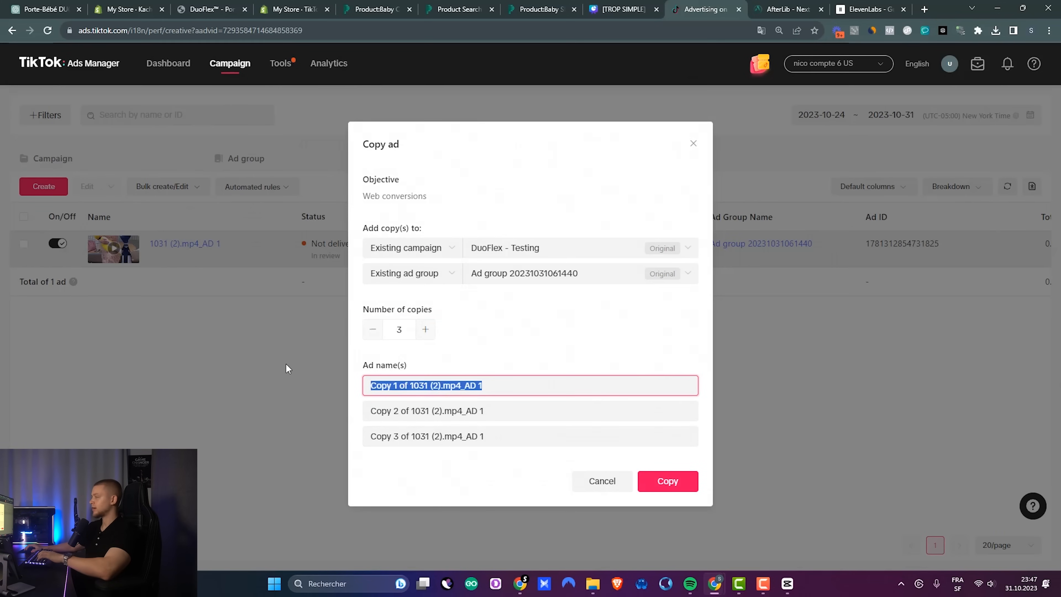
{"action": "type", "text": "ad"}
{"action": "left_click", "coordinate": [384, 417]}
{"action": "key", "text": "ctrl+a"}
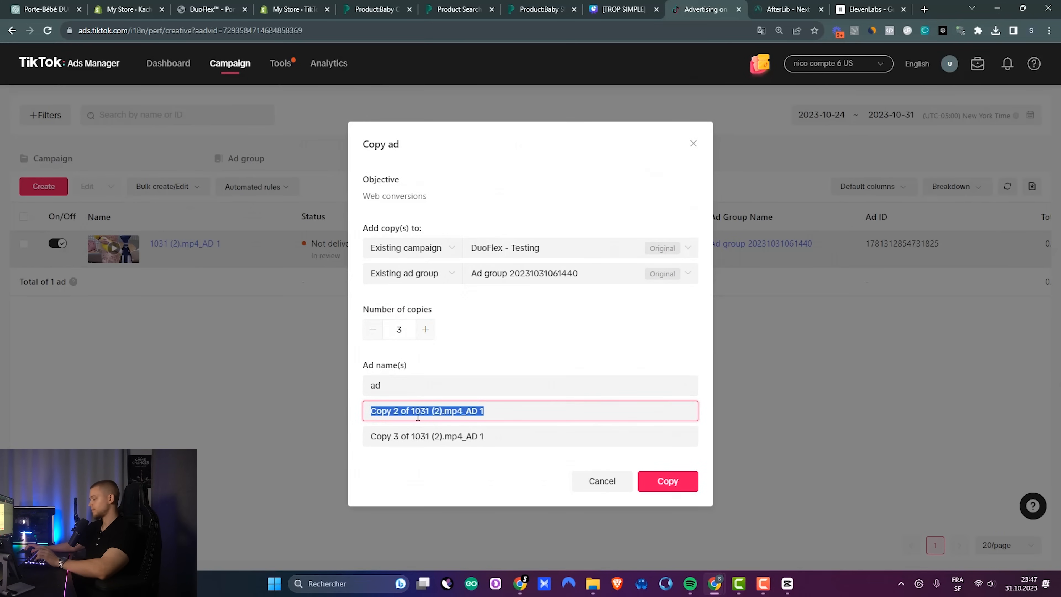
{"action": "type", "text": "ad 2"}
{"action": "key", "text": "Tab"}
{"action": "type", "text": "ad 3"}
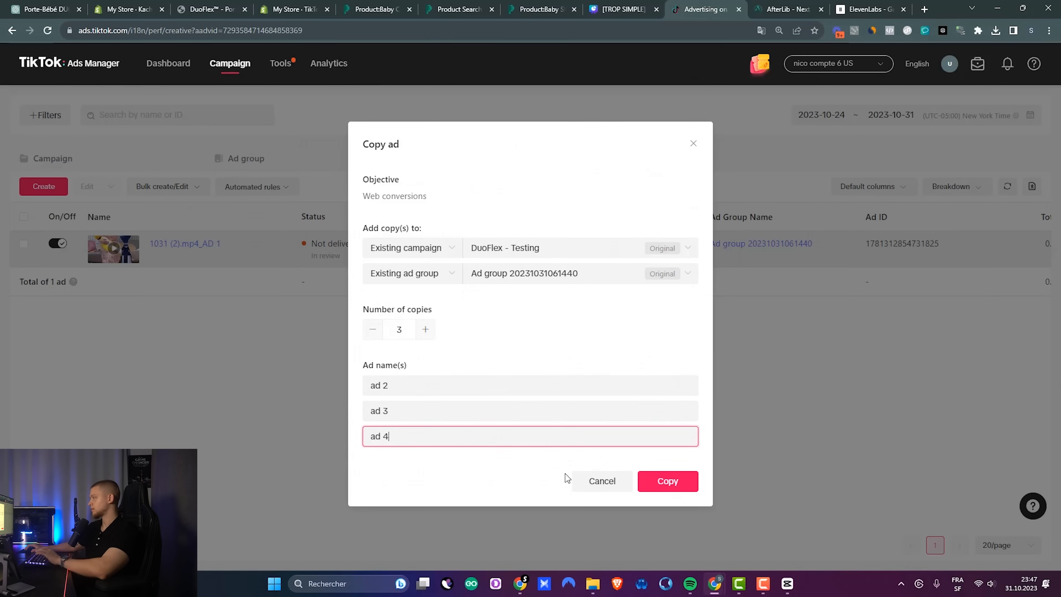
Step: Generate the three ad copies and review the identity, video, text and destination URL carried over into them
{"action": "left_click", "coordinate": [668, 480]}
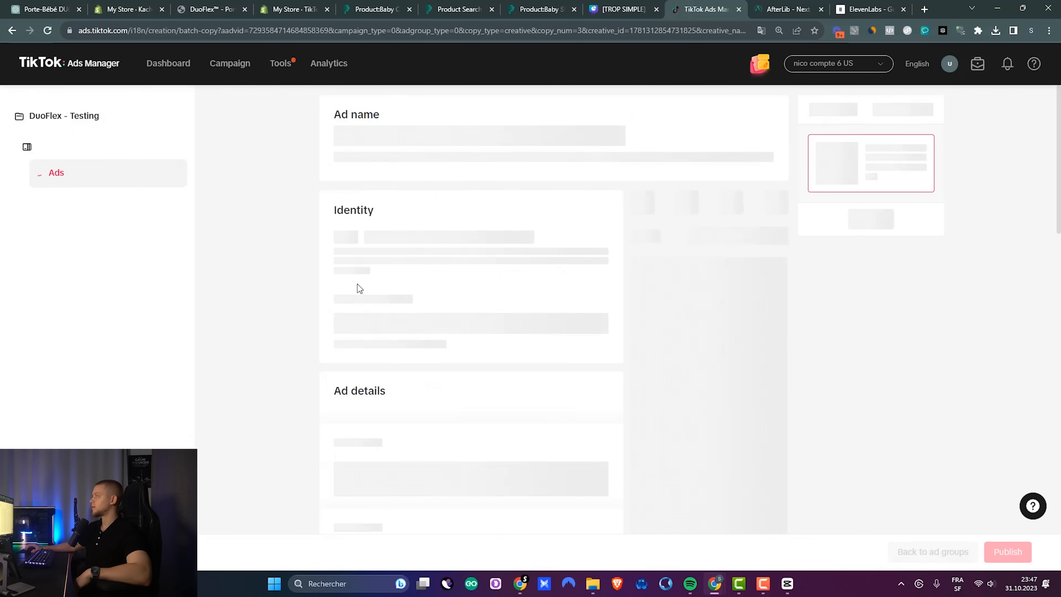
{"action": "scroll", "coordinate": [565, 319], "scroll_direction": "down", "scroll_amount": 5}
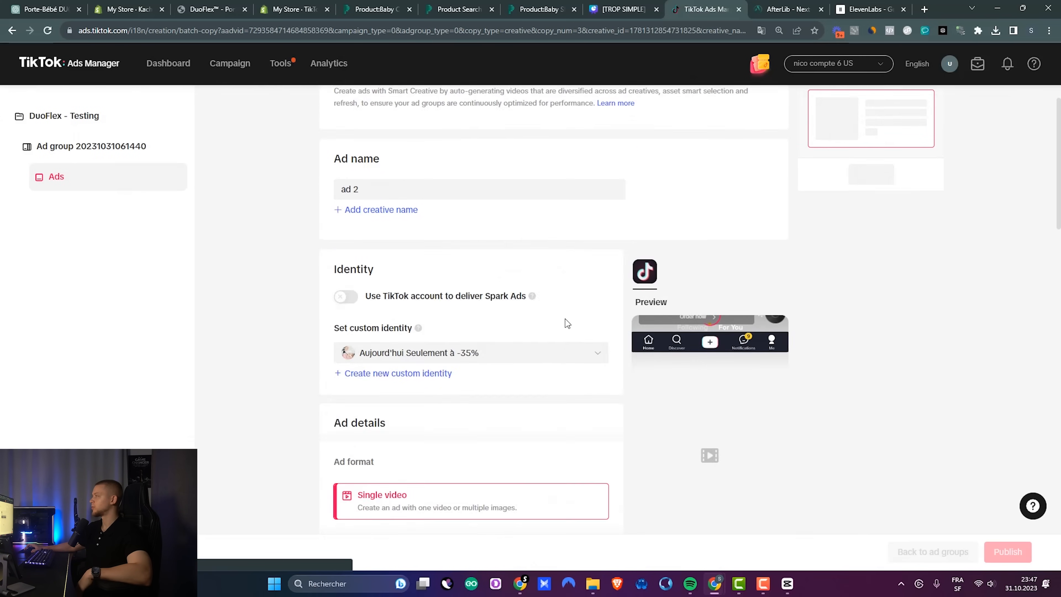
{"action": "scroll", "coordinate": [493, 258], "scroll_direction": "up", "scroll_amount": 3}
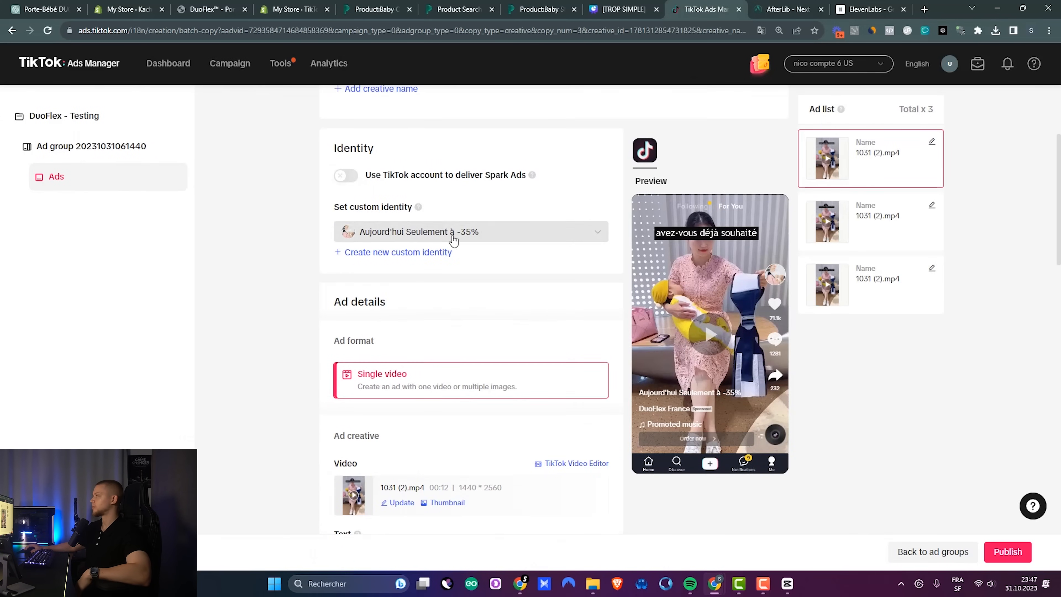
{"action": "scroll", "coordinate": [402, 253], "scroll_direction": "down", "scroll_amount": 10}
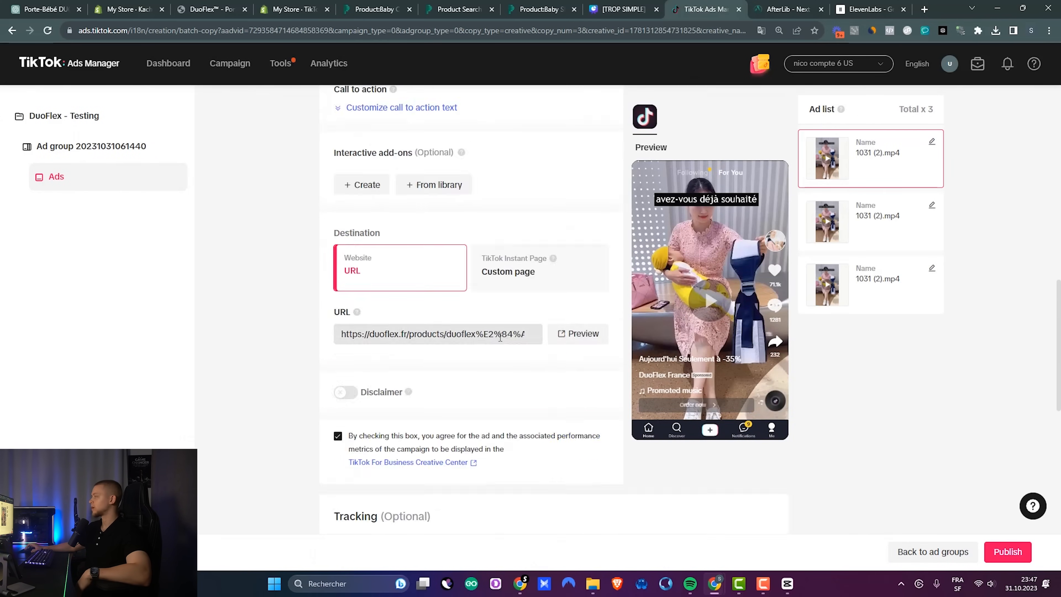
{"action": "scroll", "coordinate": [439, 261], "scroll_direction": "up", "scroll_amount": 7}
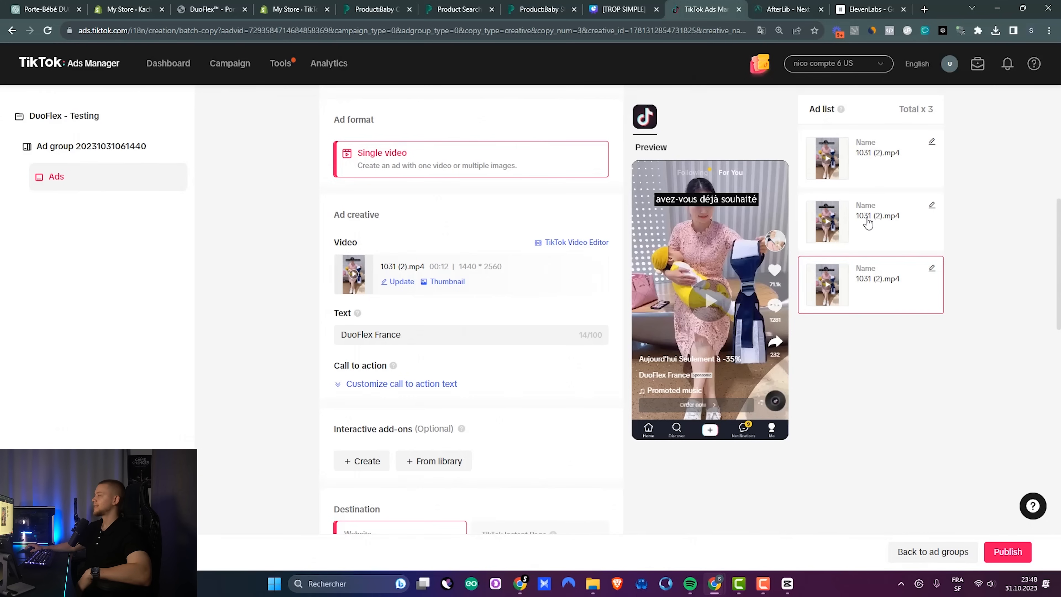
Step: Try to publish the three ad copies in the DuoFlex - Testing campaign and return to the campaign overview
{"action": "left_click", "coordinate": [864, 283]}
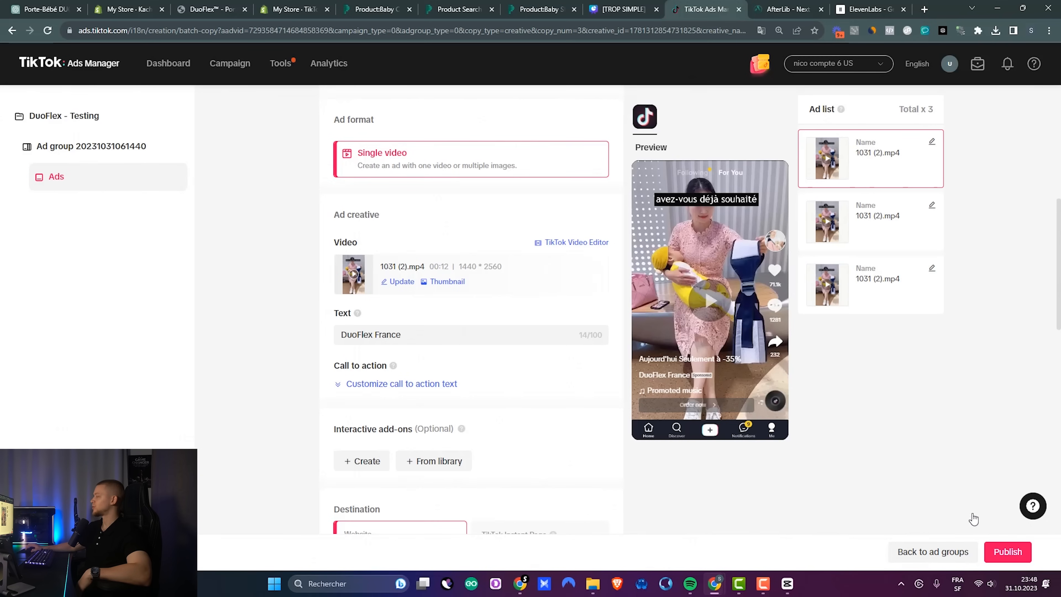
{"action": "left_click", "coordinate": [1016, 552]}
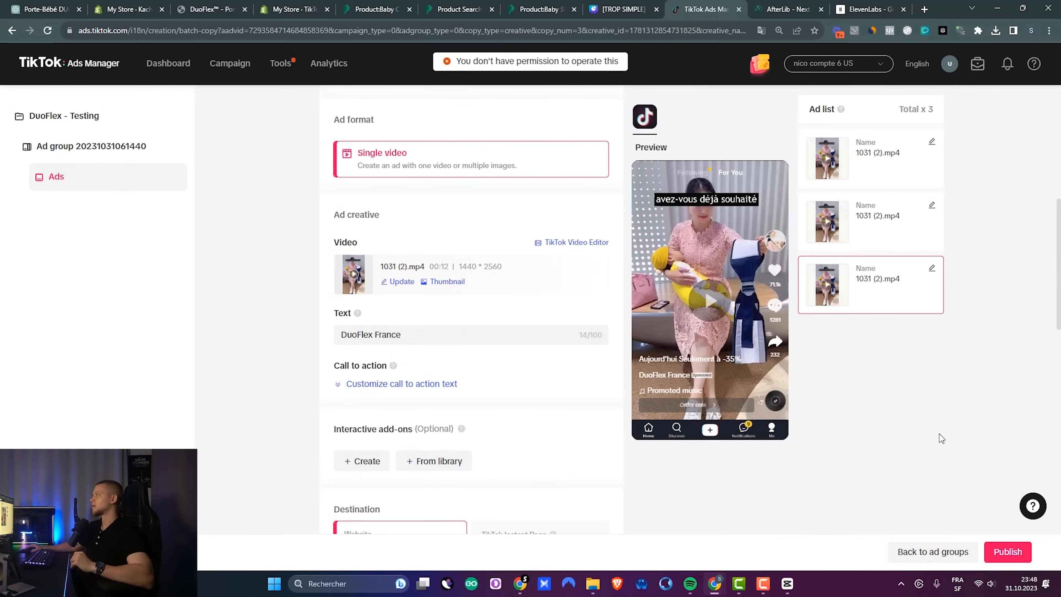
{"action": "left_click", "coordinate": [244, 75]}
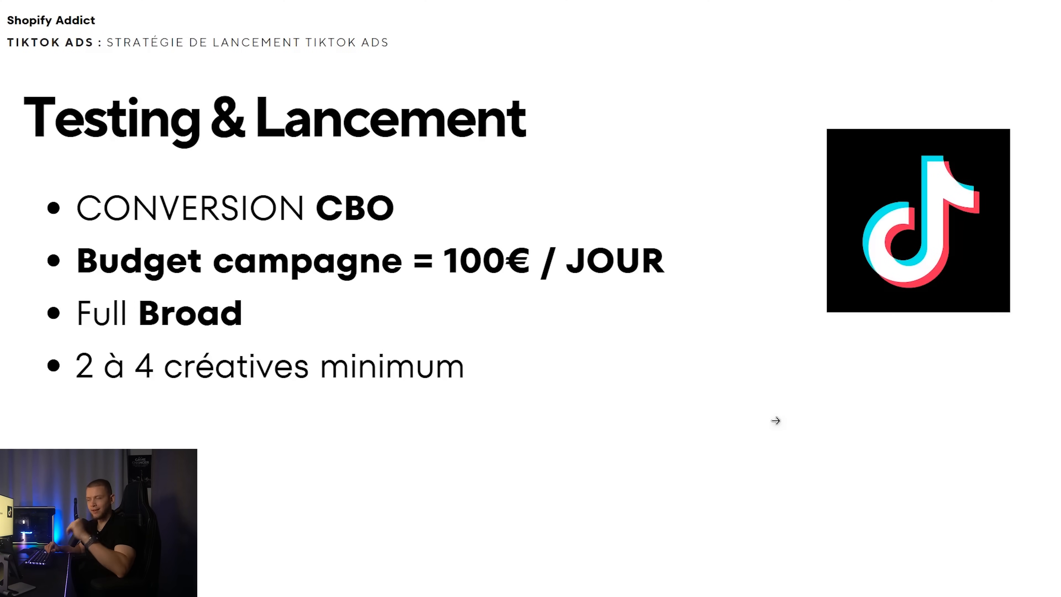
{"action": "left_click", "coordinate": [776, 420]}
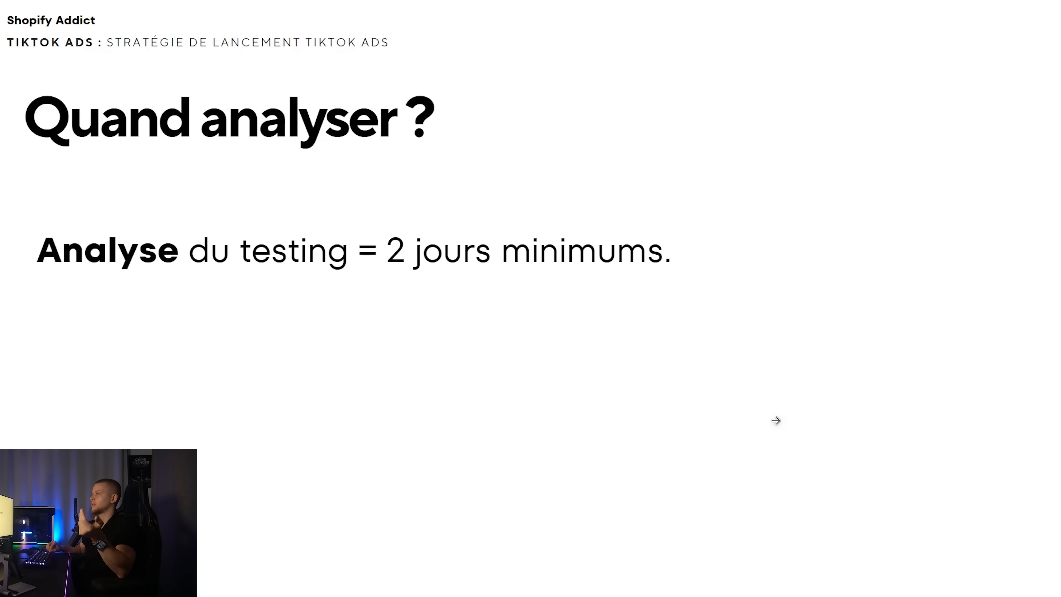